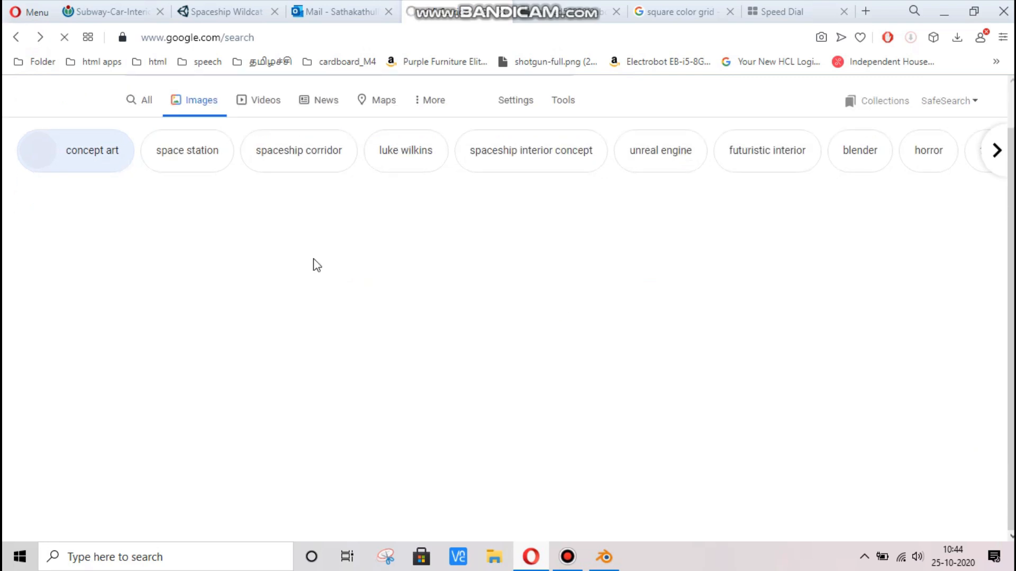
Examine the sci-fi corridor concept art results and the full-size reference image of the orange-framed spaceship corridor
{"action": "scroll", "coordinate": [454, 247], "scroll_direction": "down", "scroll_amount": 3}
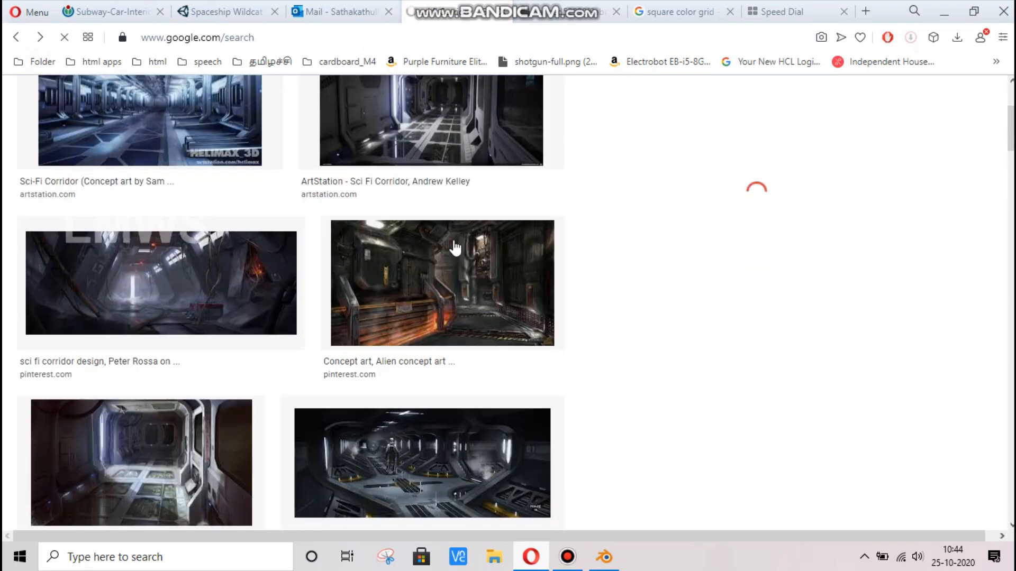
{"action": "scroll", "coordinate": [453, 254], "scroll_direction": "up", "scroll_amount": 3}
{"action": "scroll", "coordinate": [389, 257], "scroll_direction": "down", "scroll_amount": 1}
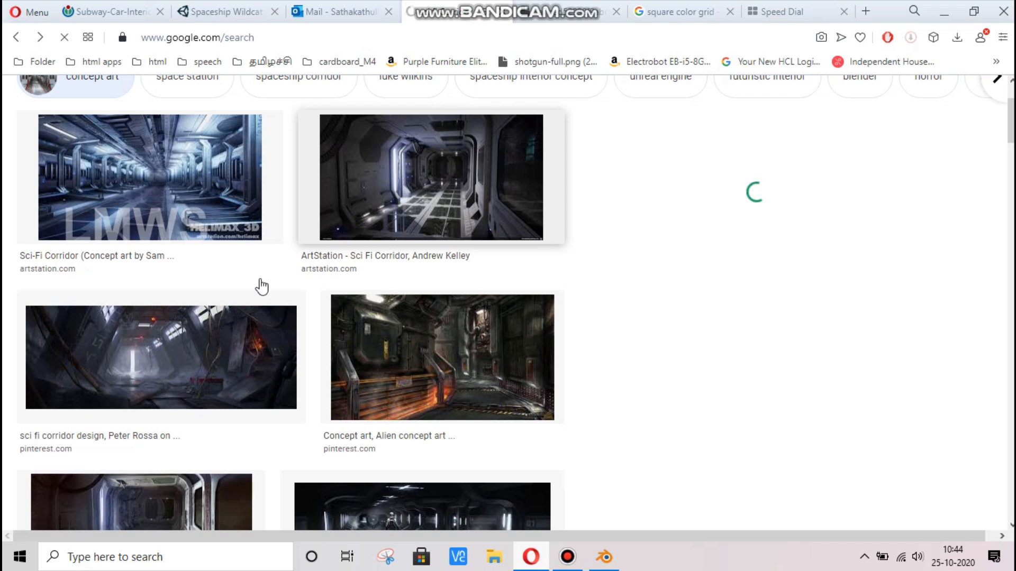
{"action": "scroll", "coordinate": [239, 375], "scroll_direction": "down", "scroll_amount": 3}
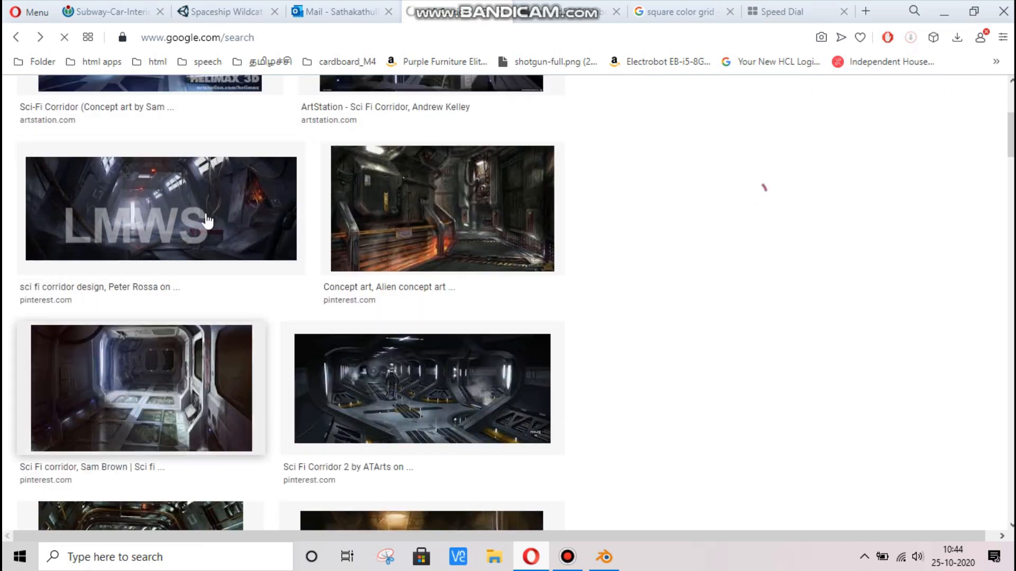
{"action": "scroll", "coordinate": [361, 267], "scroll_direction": "up", "scroll_amount": 1}
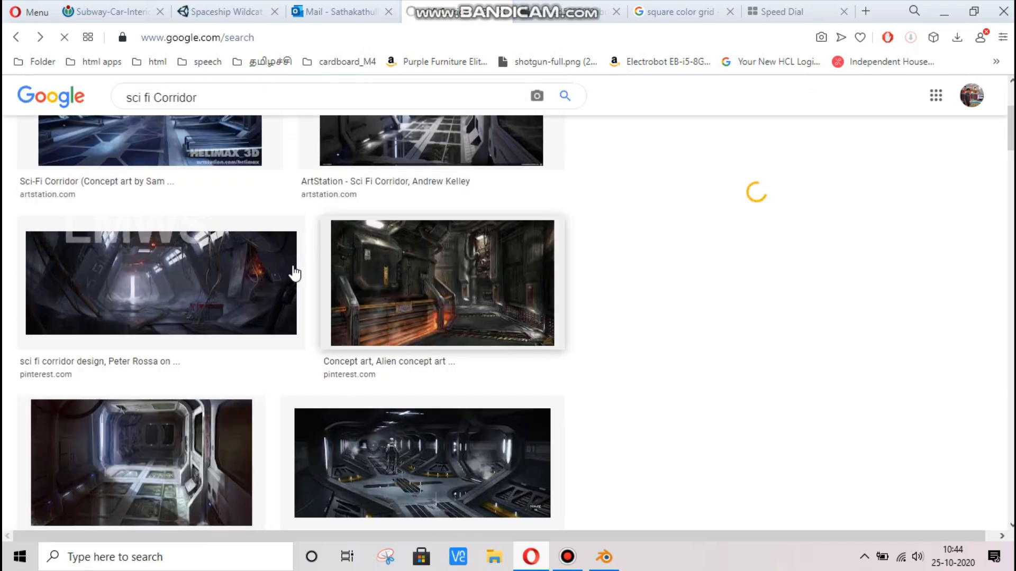
{"action": "scroll", "coordinate": [346, 268], "scroll_direction": "up", "scroll_amount": 1}
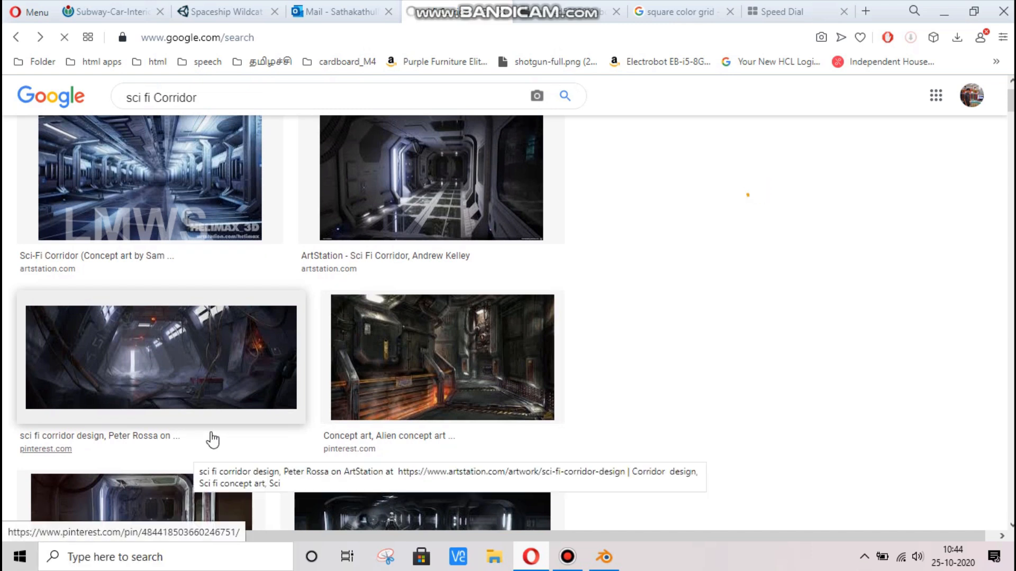
{"action": "left_click", "coordinate": [132, 369]}
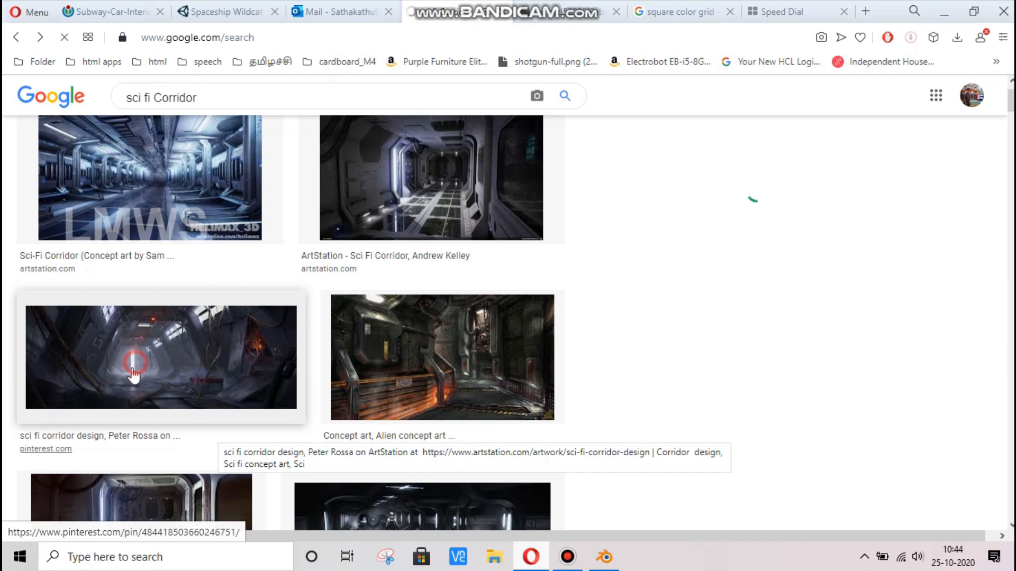
{"action": "left_click", "coordinate": [576, 17]}
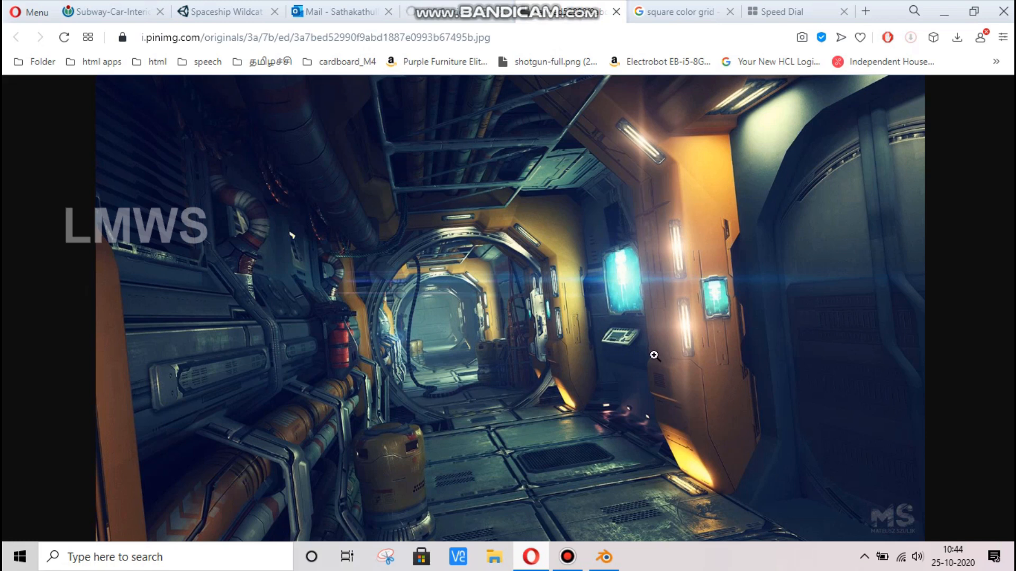
{"action": "left_click", "coordinate": [453, 17]}
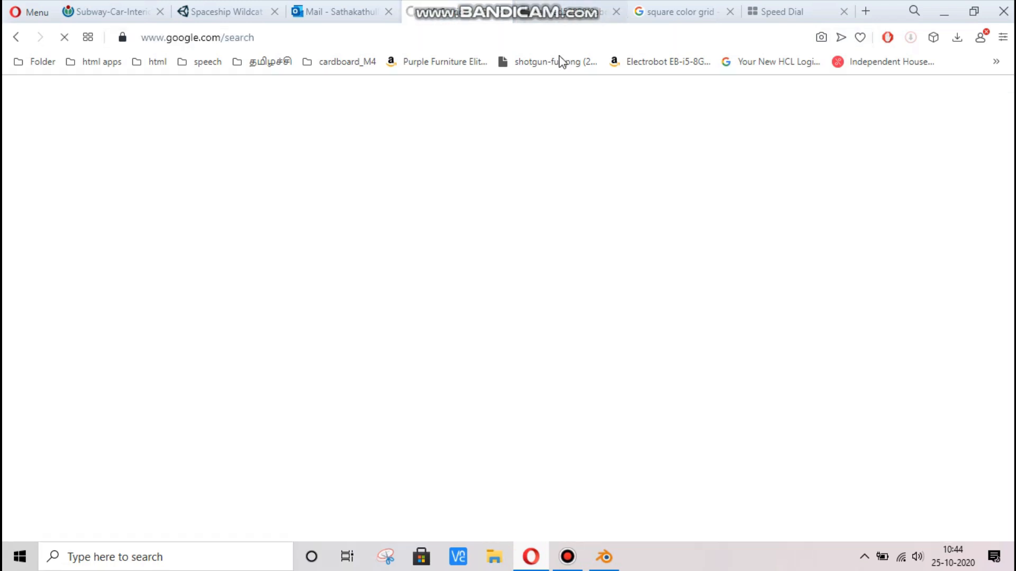
{"action": "left_click", "coordinate": [567, 557]}
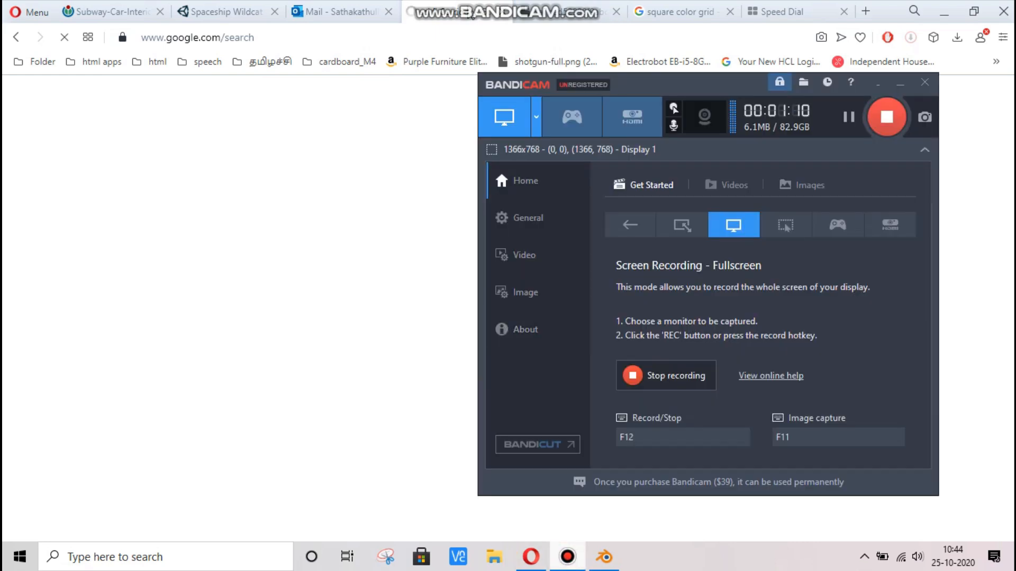
{"action": "left_click", "coordinate": [470, 16]}
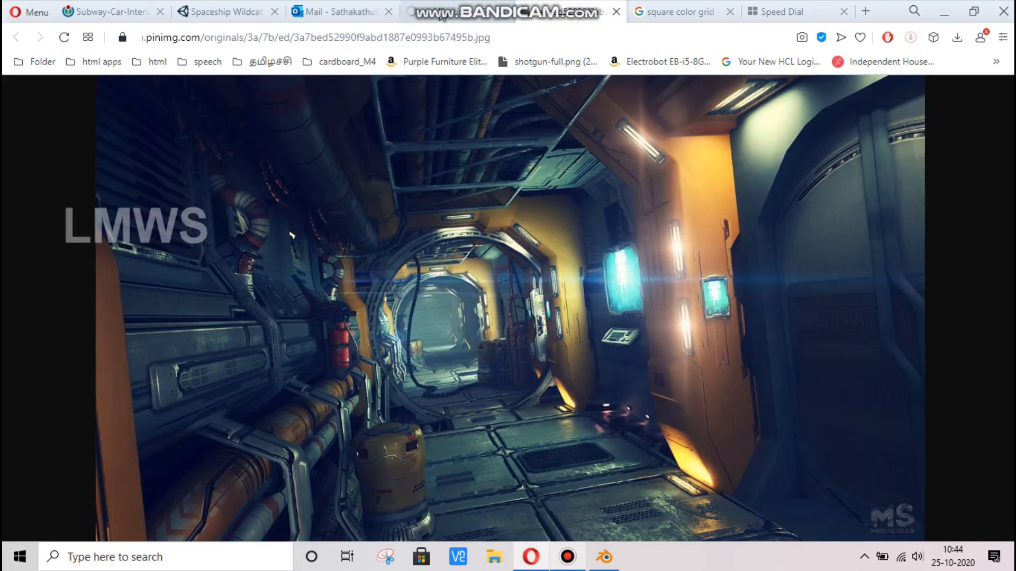
Switch to Blender and start the Shortcut VUr key display in the 3D viewport
{"action": "left_click", "coordinate": [604, 561]}
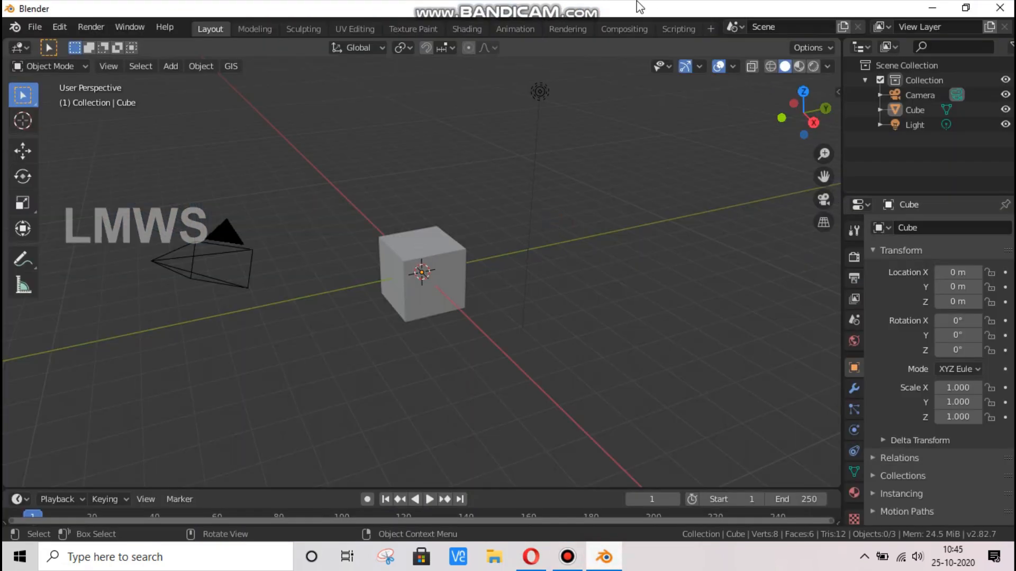
{"action": "key", "text": "n"}
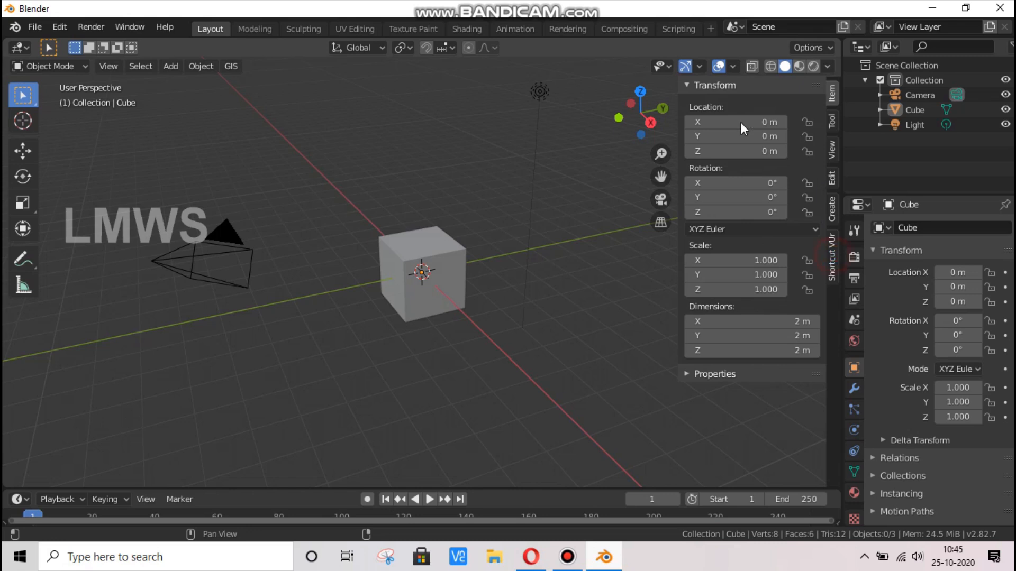
{"action": "left_click", "coordinate": [832, 257]}
{"action": "left_click", "coordinate": [756, 107]}
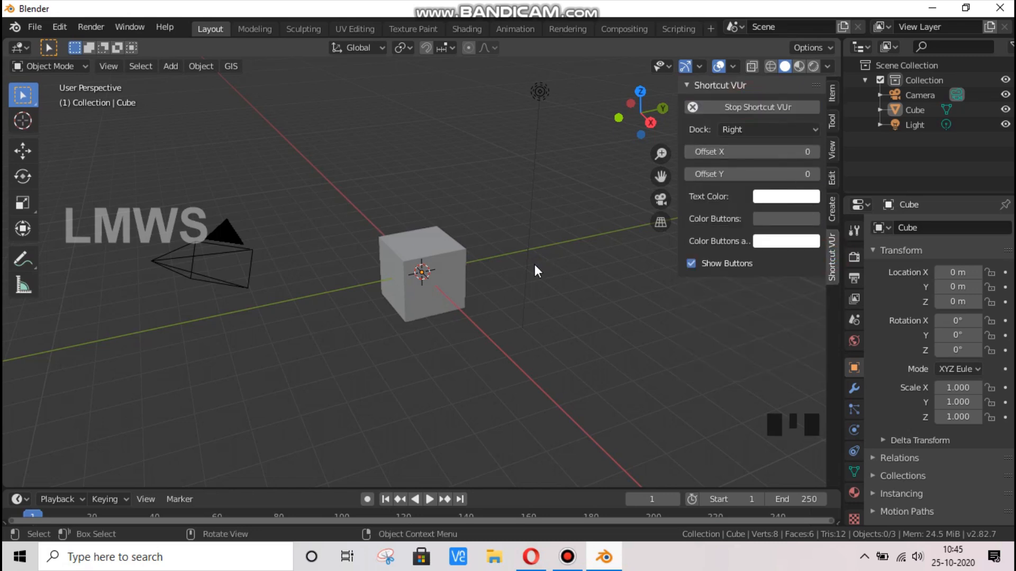
{"action": "key", "text": "n"}
{"action": "left_click", "coordinate": [570, 183]}
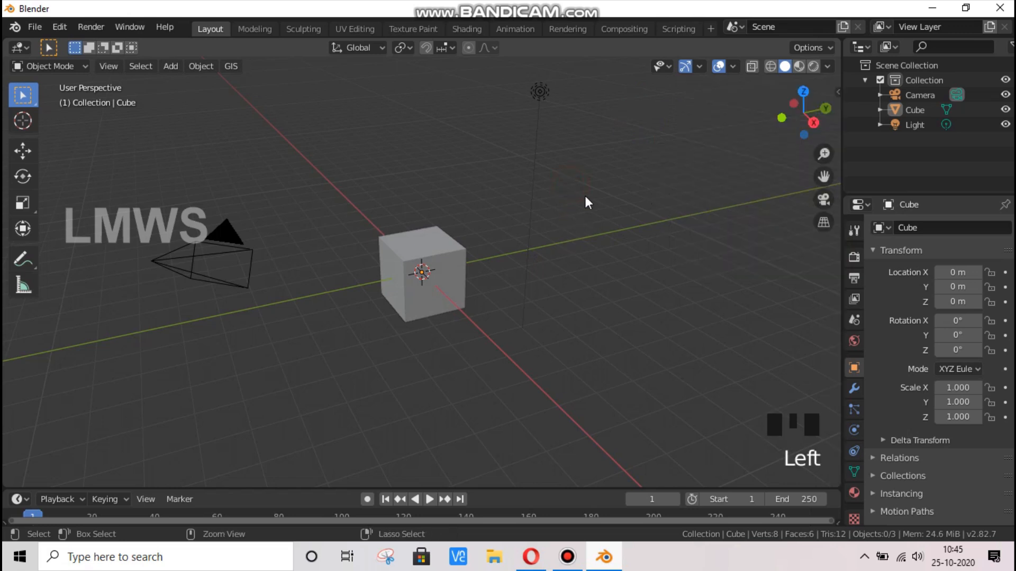
Begin saving the project and create a folder named space_ship_corridor_v1 inside E:\blender\cgtrader
{"action": "key", "text": "ctrl+o"}
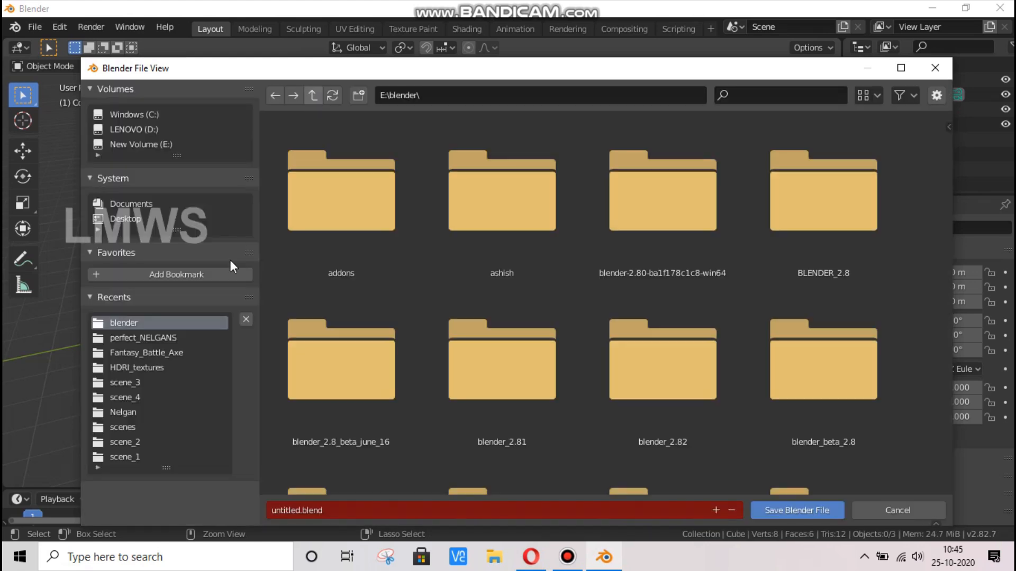
{"action": "scroll", "coordinate": [525, 380], "scroll_direction": "down", "scroll_amount": 3}
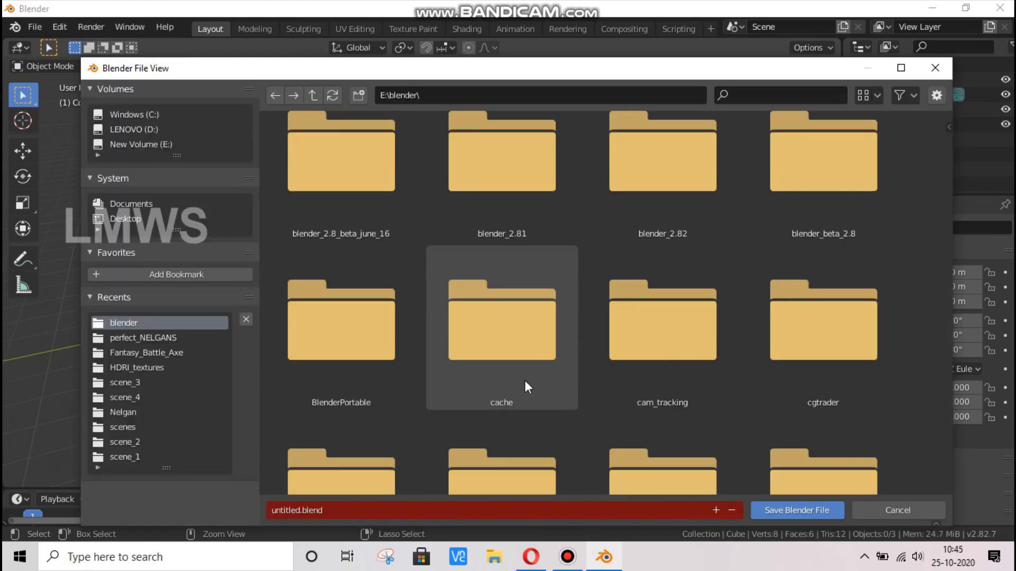
{"action": "left_click", "coordinate": [947, 220]}
{"action": "mouse_move", "coordinate": [946, 249]}
{"action": "left_mouse_down"}
{"action": "mouse_move", "coordinate": [944, 280]}
{"action": "mouse_move", "coordinate": [946, 268]}
{"action": "left_mouse_up"}
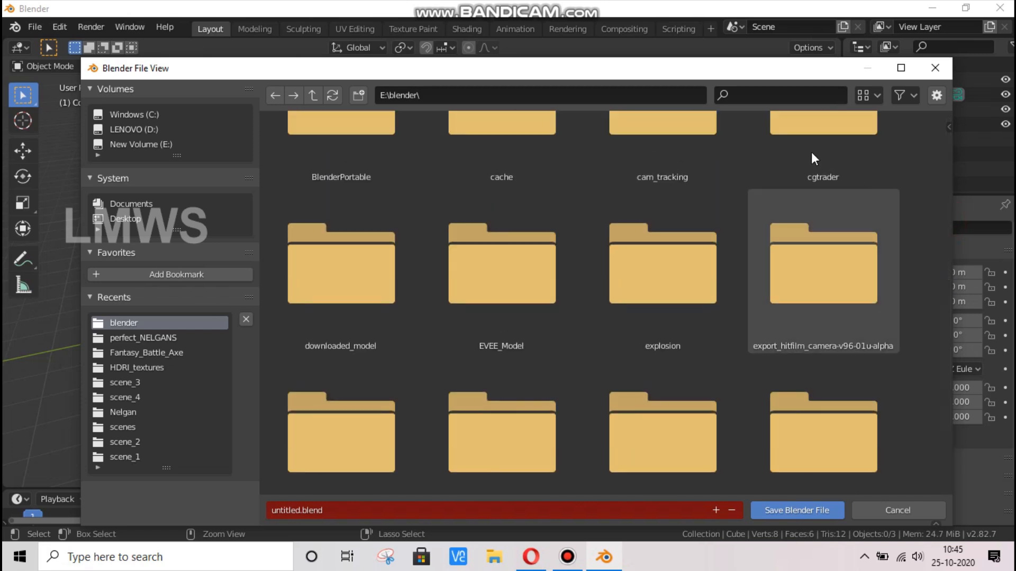
{"action": "double_click", "coordinate": [811, 152]}
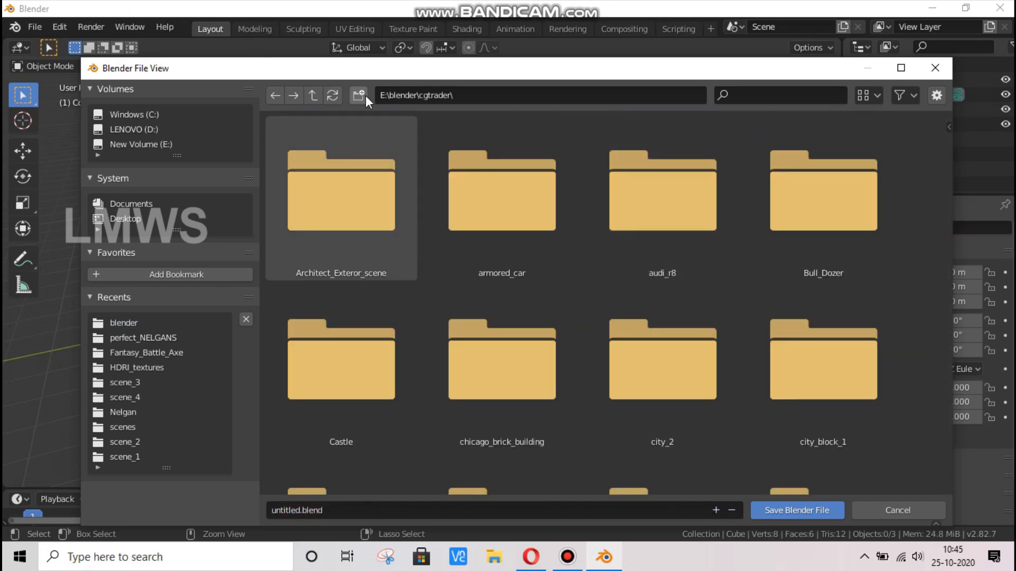
{"action": "left_click", "coordinate": [363, 94]}
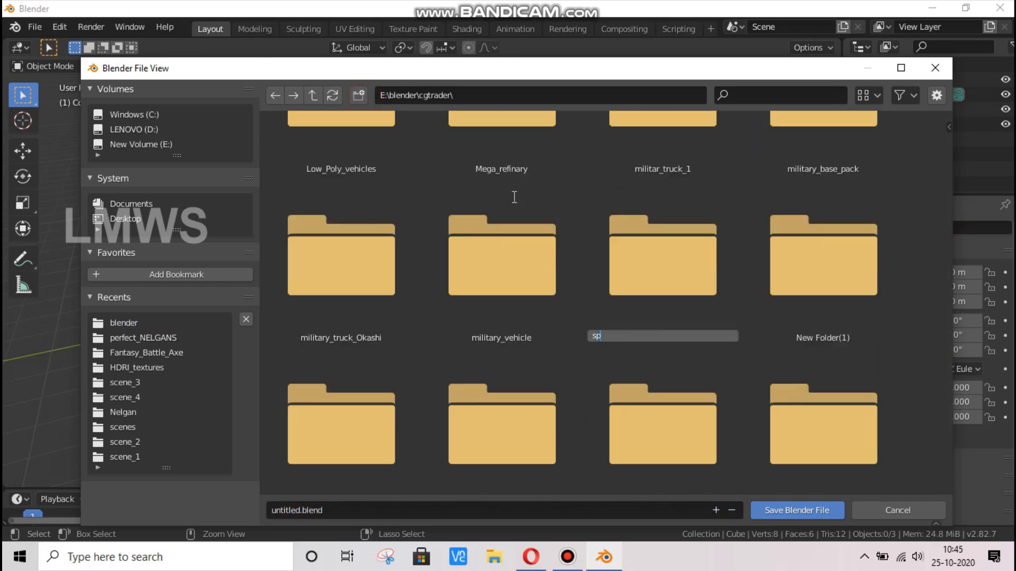
{"action": "type", "text": "space_ship_corridor_v"}
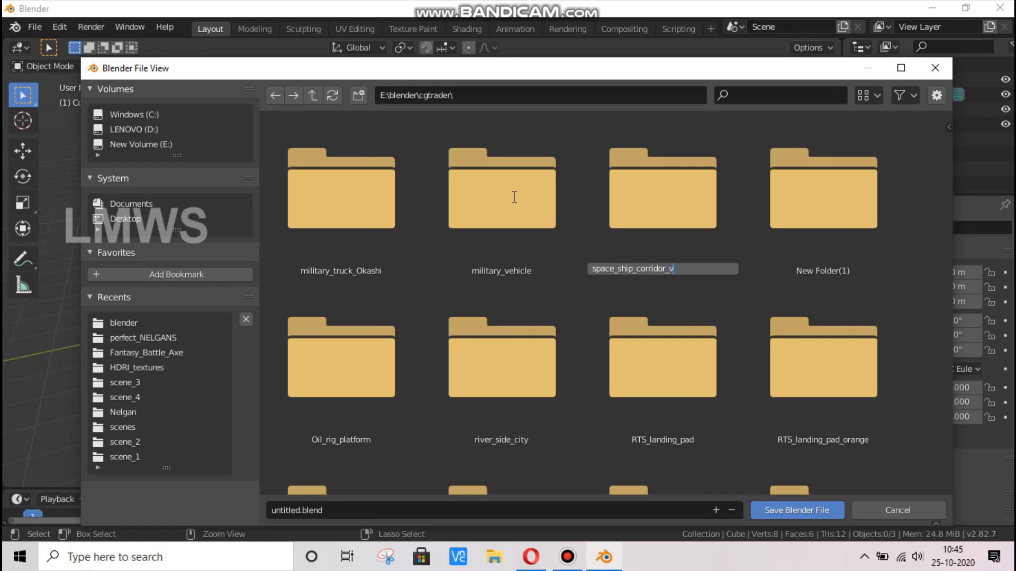
{"action": "type", "text": "1"}
{"action": "key", "text": "Return"}
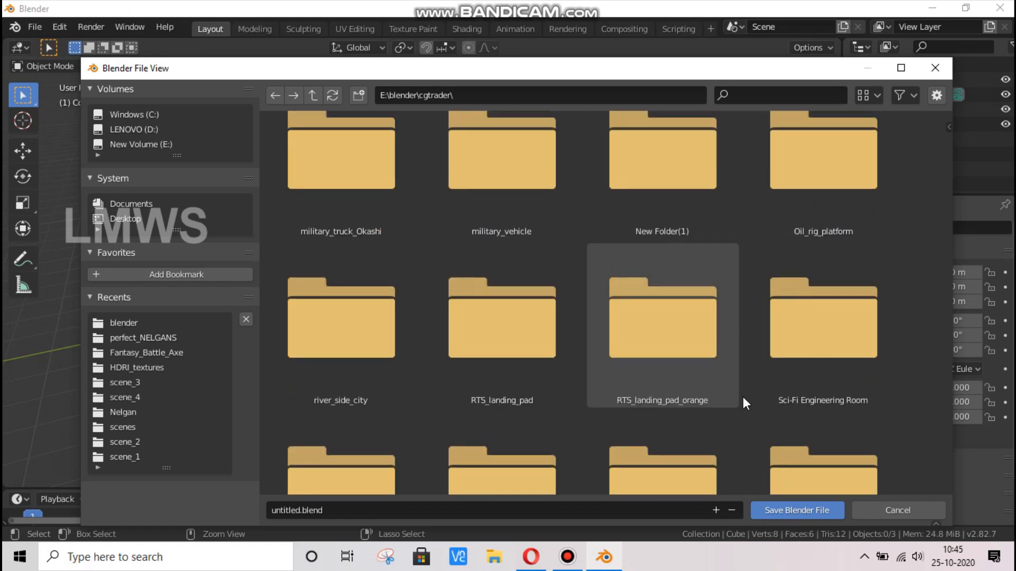
Save the Blender file as space_shp_corridor_v1 inside the space_ship_corridor_v1 folder
{"action": "scroll", "coordinate": [920, 275], "scroll_direction": "down", "scroll_amount": 5}
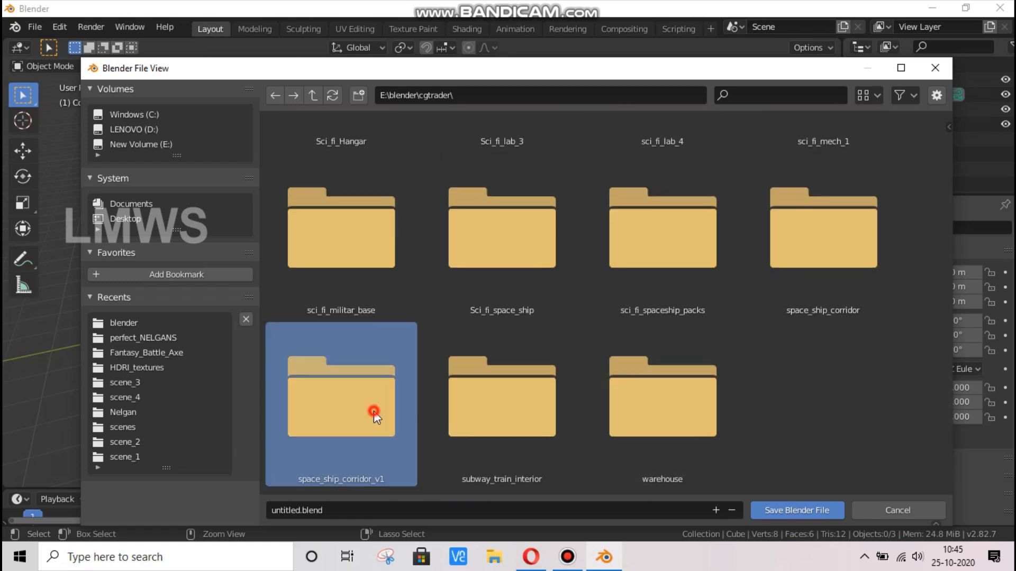
{"action": "double_click", "coordinate": [374, 412]}
{"action": "left_click", "coordinate": [352, 512]}
{"action": "type", "text": "space"}
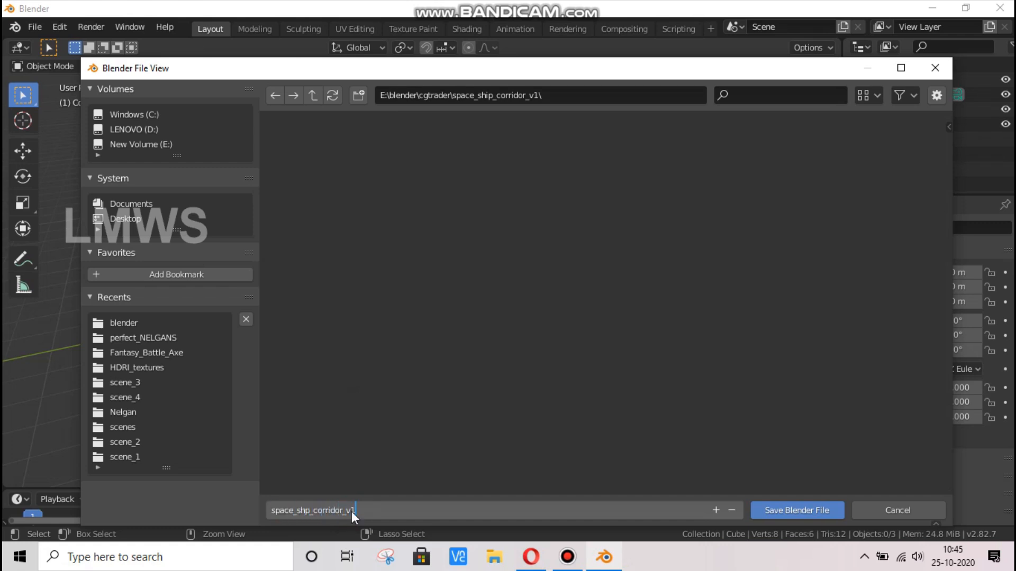
{"action": "type", "text": "_shp_corridor_v1"}
{"action": "key", "text": "Return"}
{"action": "left_click", "coordinate": [385, 370]}
{"action": "left_click", "coordinate": [604, 237]}
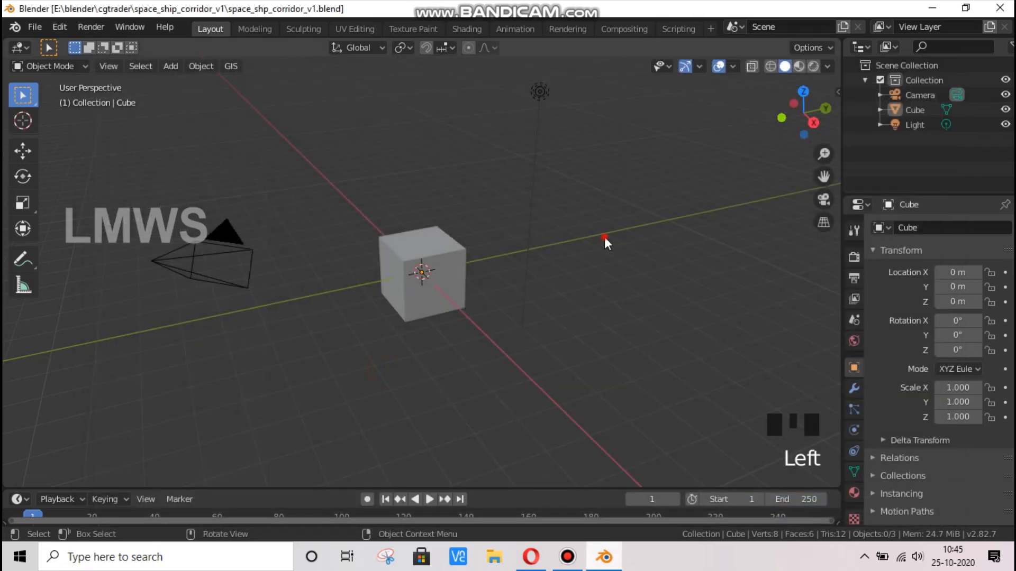
{"action": "left_click", "coordinate": [605, 238]}
In front view, enter Edit Mode on the default cube and add a vertical loop cut through its centre
{"action": "key", "text": "KP_1"}
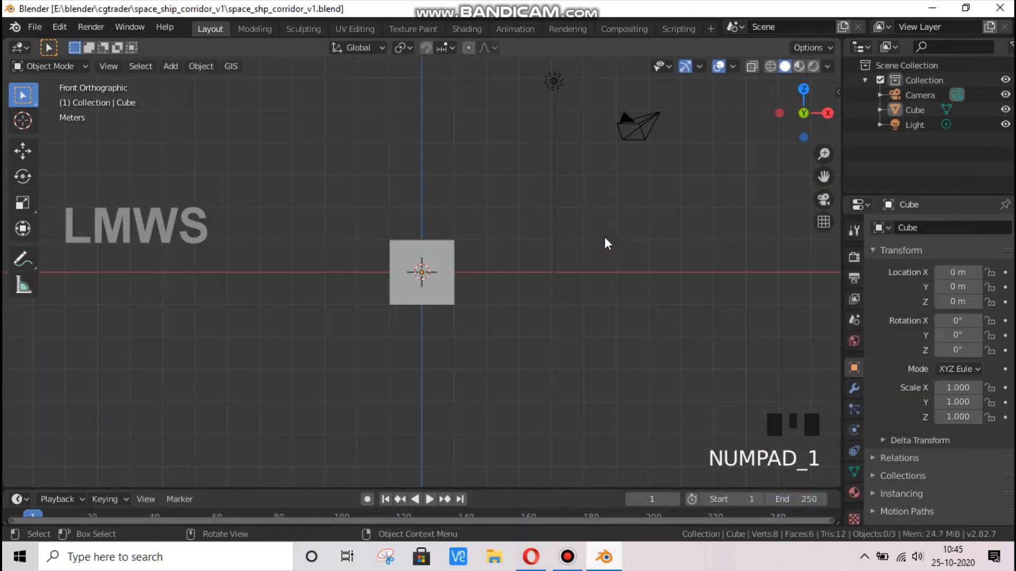
{"action": "scroll", "coordinate": [604, 236], "scroll_direction": "up", "scroll_amount": 4}
{"action": "left_click", "coordinate": [472, 206]}
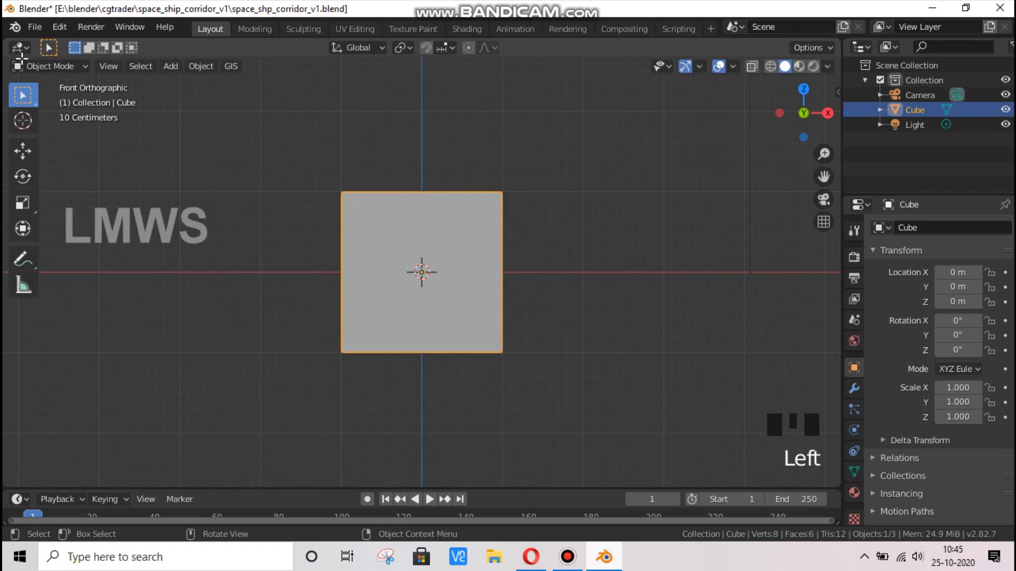
{"action": "key", "text": "Tab"}
{"action": "left_click", "coordinate": [61, 66]}
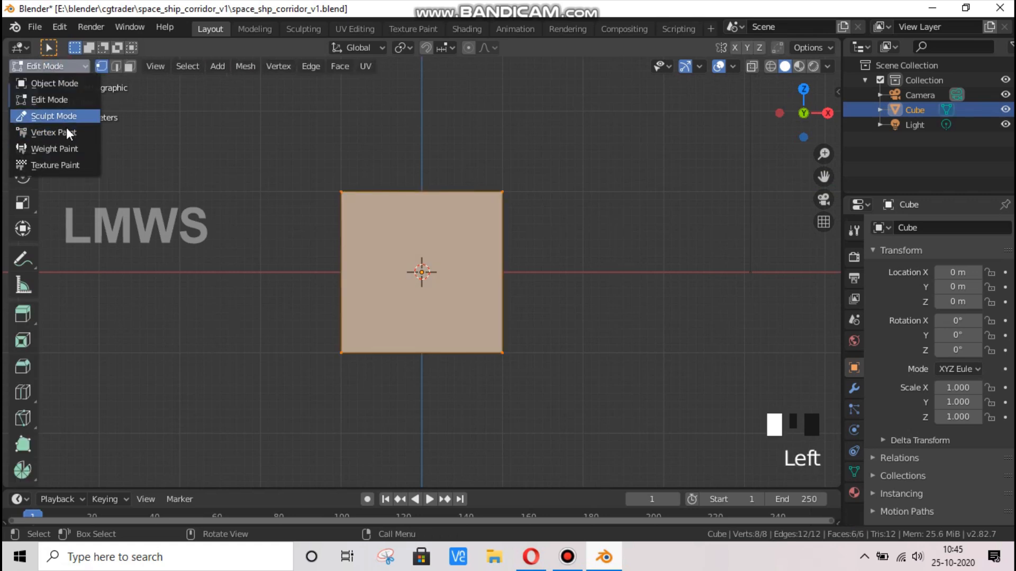
{"action": "left_click", "coordinate": [60, 100]}
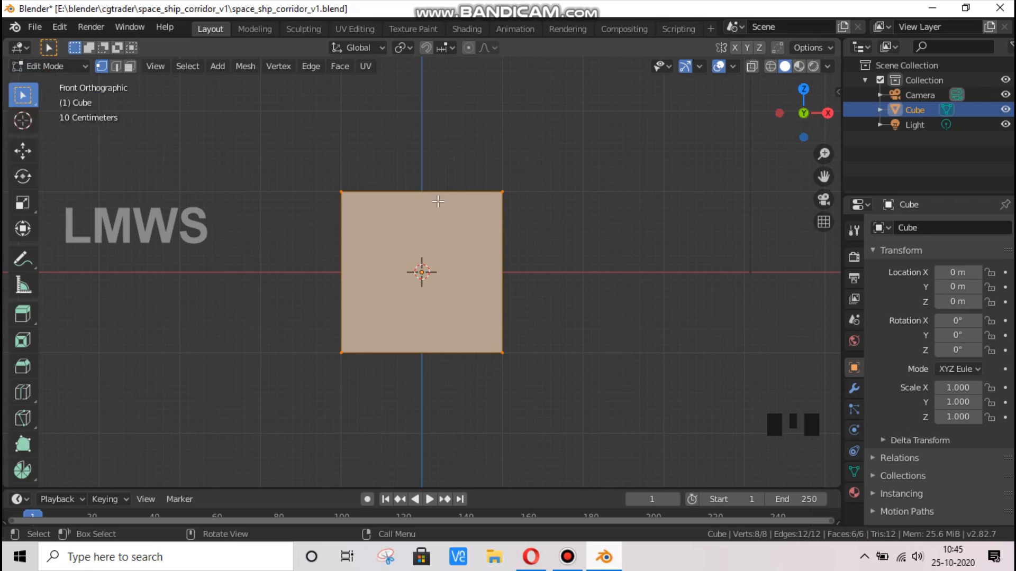
{"action": "key", "text": "ctrl+r"}
{"action": "left_click", "coordinate": [418, 198]}
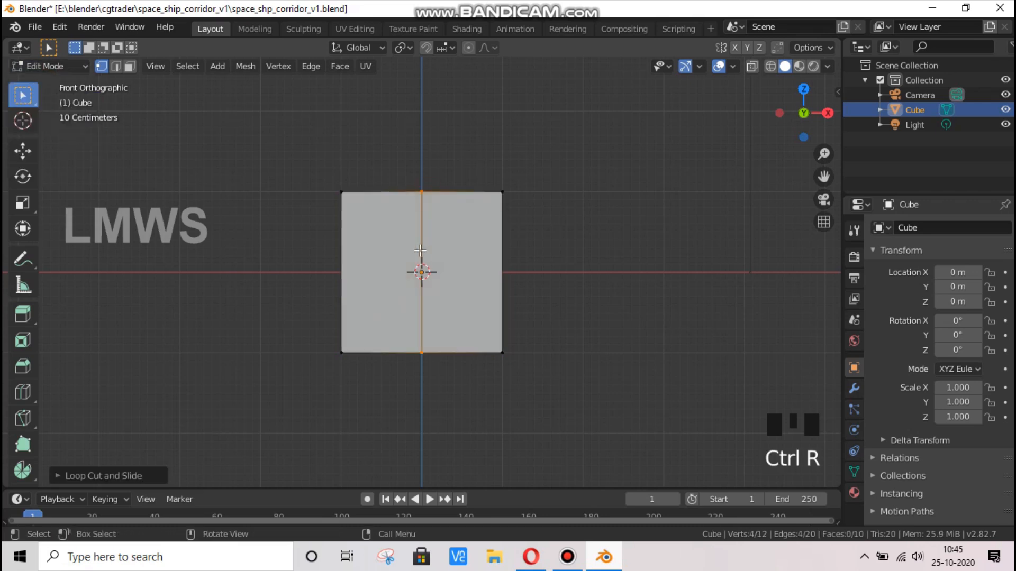
{"action": "key", "text": "Escape"}
{"action": "key", "text": "Escape"}
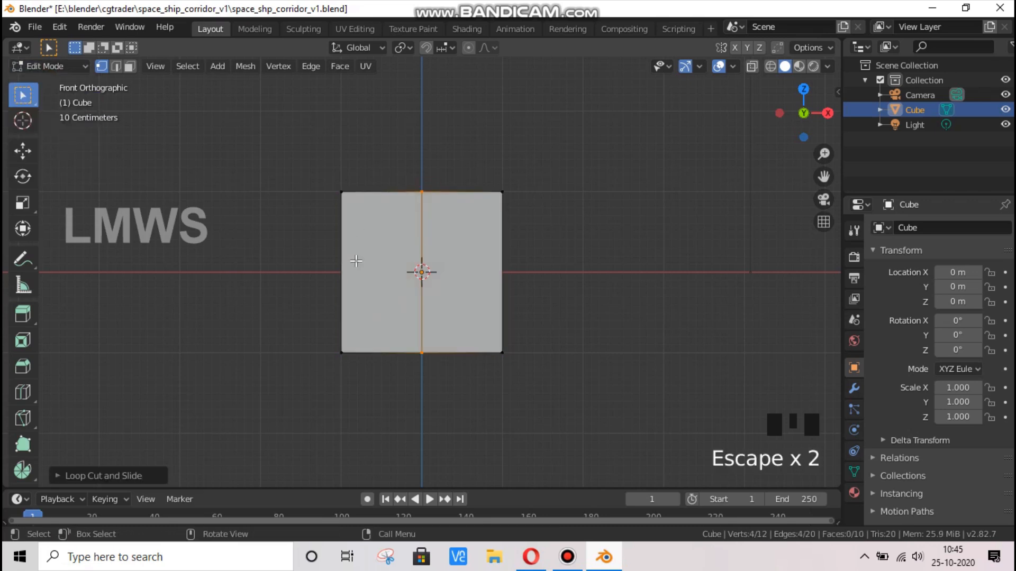
In wireframe display with face selection, delete all faces of the cube's negative X half
{"action": "left_click", "coordinate": [770, 66]}
{"action": "left_click", "coordinate": [129, 66]}
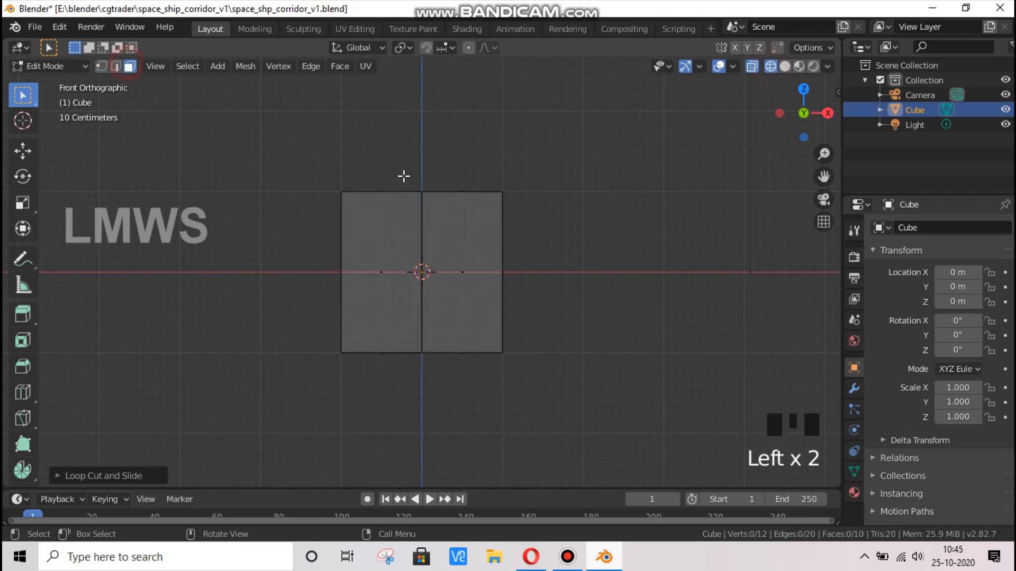
{"action": "left_click_drag", "start_coordinate": [401, 161], "coordinate": [279, 410]}
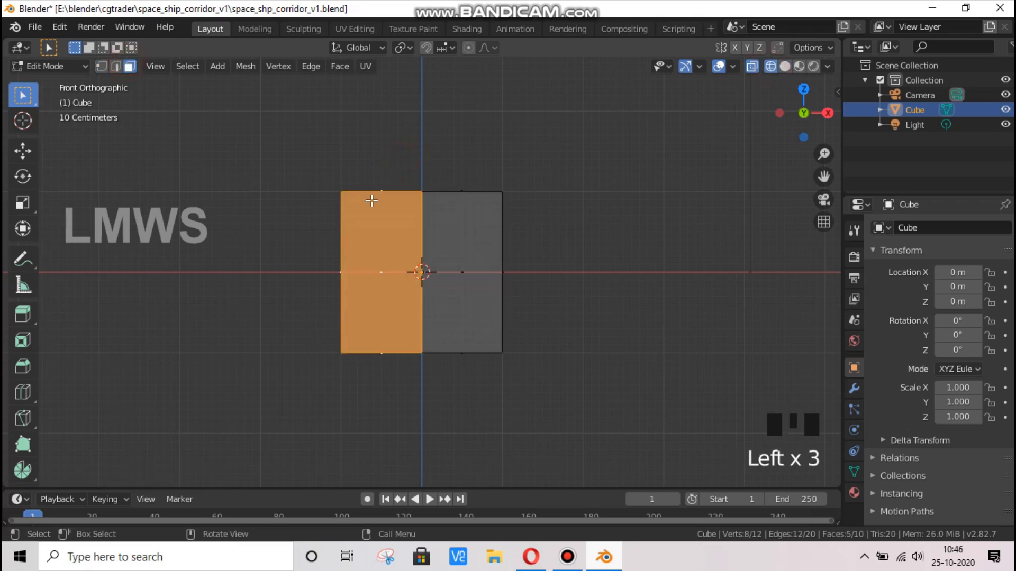
{"action": "key", "text": "x"}
{"action": "left_click", "coordinate": [345, 288]}
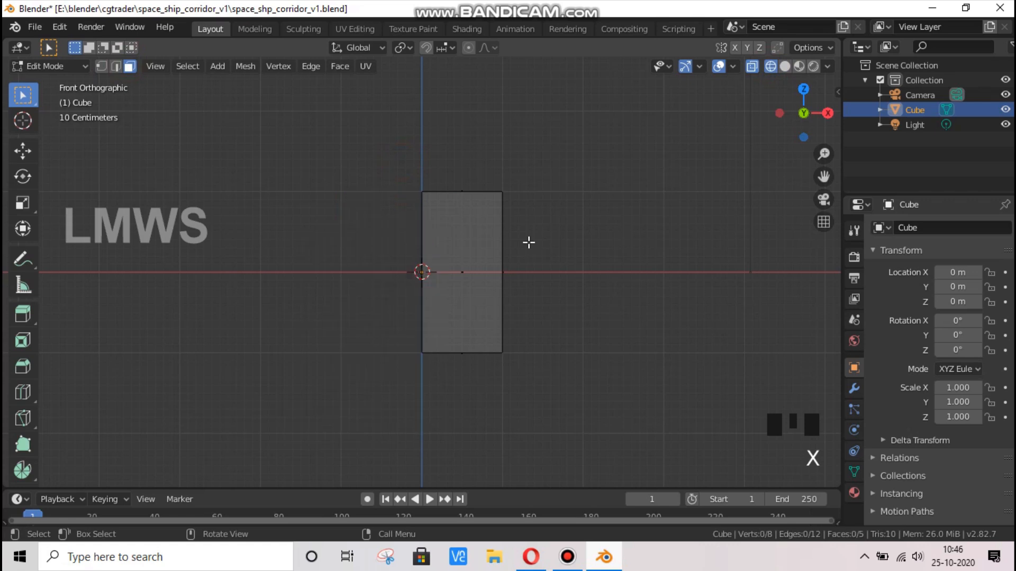
Add a Mirror modifier on the X axis to the half cube, with cage editing display and Clipping enabled
{"action": "scroll", "coordinate": [529, 243], "scroll_direction": "down", "scroll_amount": 2}
{"action": "left_click_drag", "start_coordinate": [803, 113], "coordinate": [793, 122]}
{"action": "scroll", "coordinate": [529, 285], "scroll_direction": "up", "scroll_amount": 2}
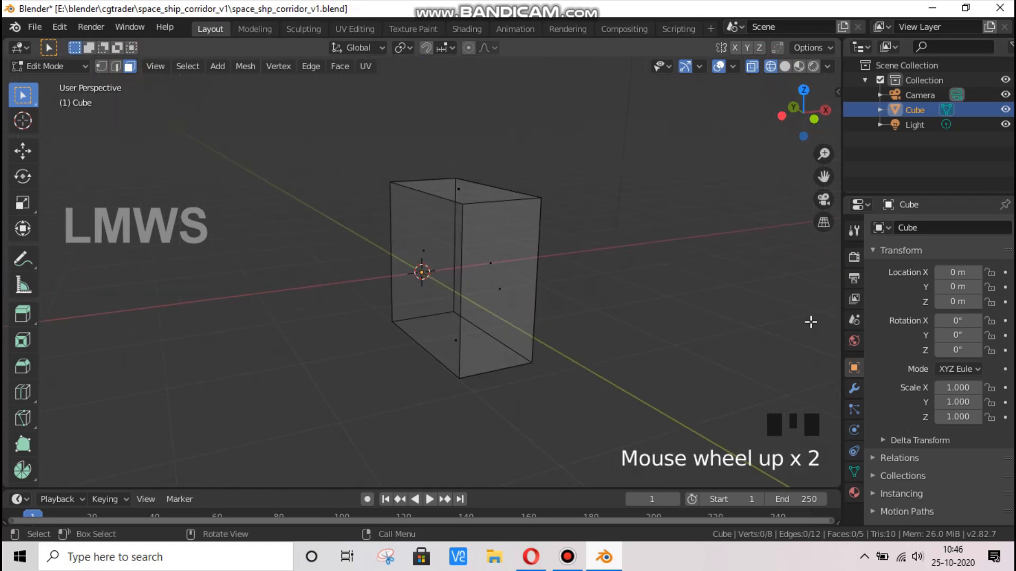
{"action": "left_click", "coordinate": [853, 389]}
{"action": "left_click", "coordinate": [906, 228]}
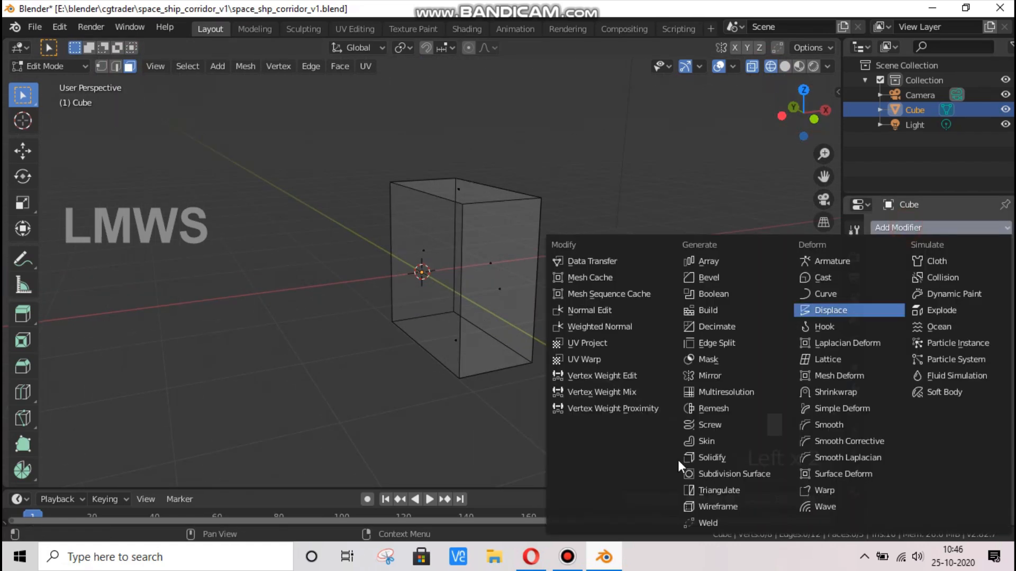
{"action": "left_click", "coordinate": [713, 376]}
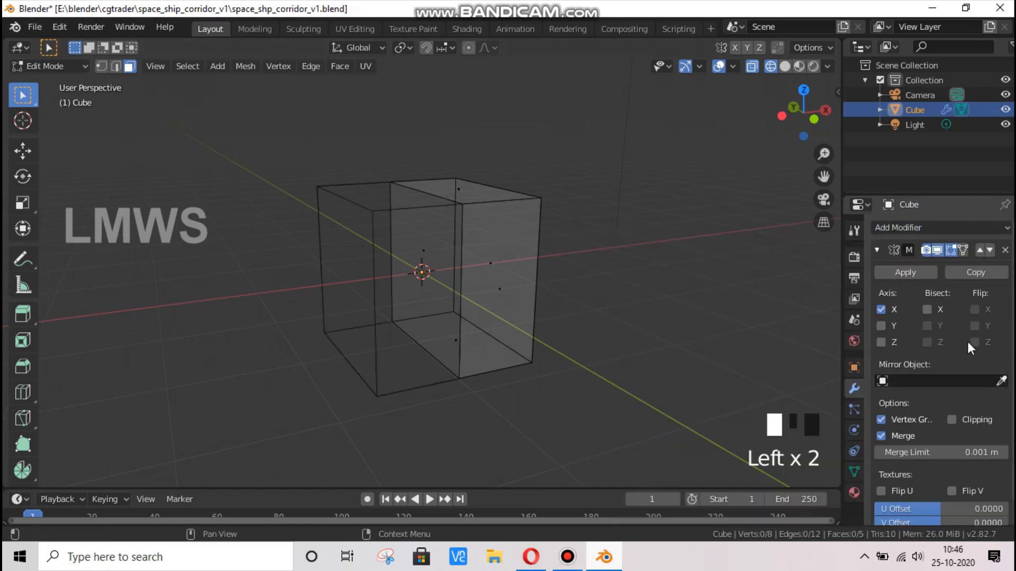
{"action": "left_click", "coordinate": [963, 250]}
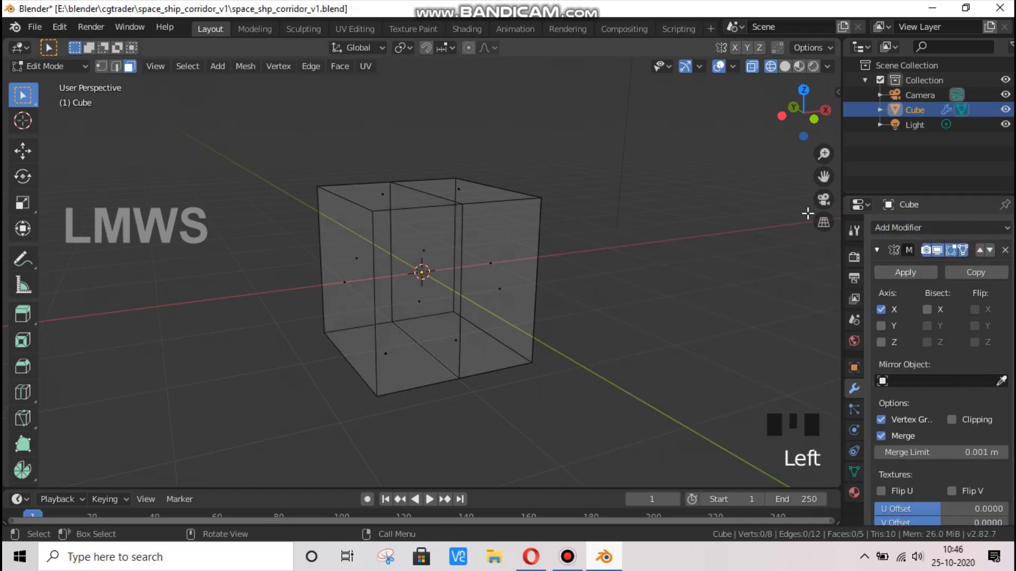
{"action": "left_click", "coordinate": [952, 420]}
Delete the front and back faces of the mirrored cube to leave an open-ended frame
{"action": "left_click", "coordinate": [503, 288]}
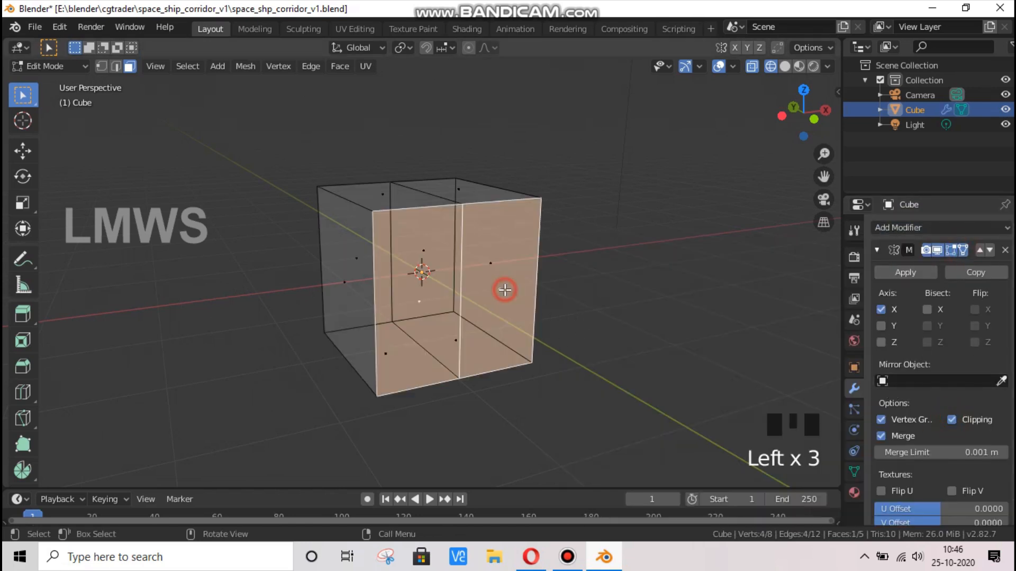
{"action": "left_click", "coordinate": [425, 263], "text": "shift"}
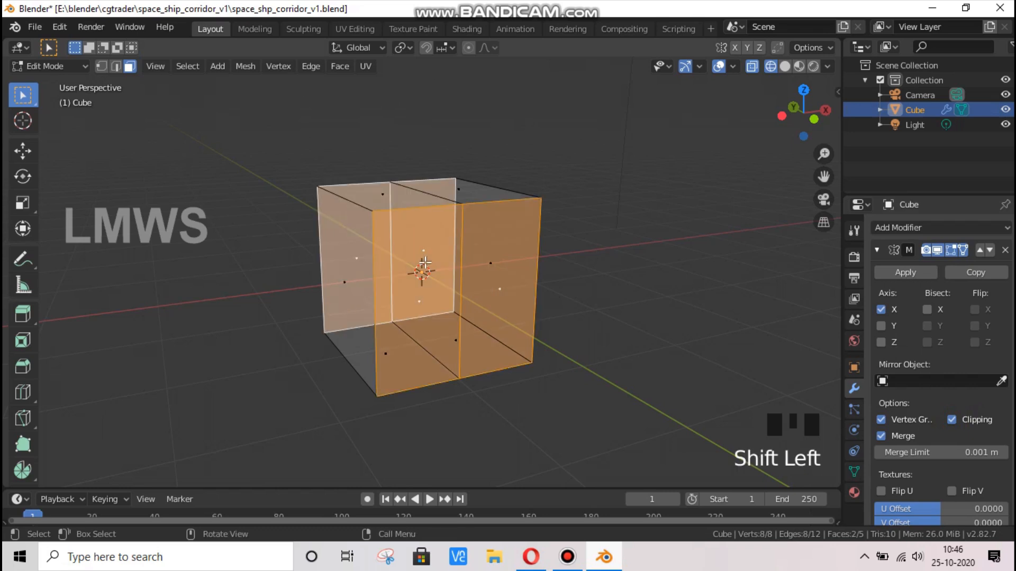
{"action": "key", "text": "x"}
{"action": "left_click", "coordinate": [426, 263]}
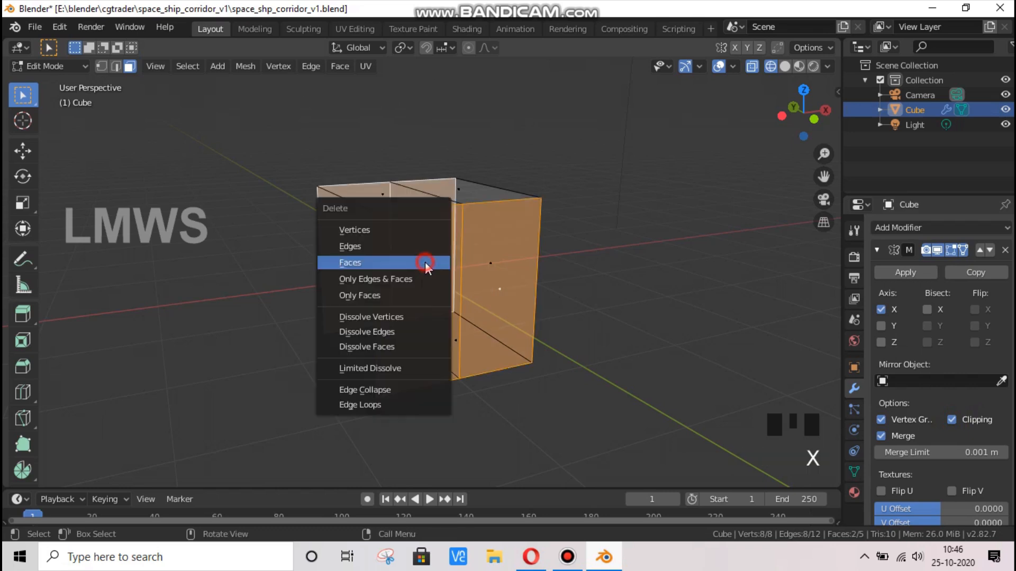
Move the positive X side face outward along X until the mirrored frame is about 5.62 m wide
{"action": "key", "text": "KP_3"}
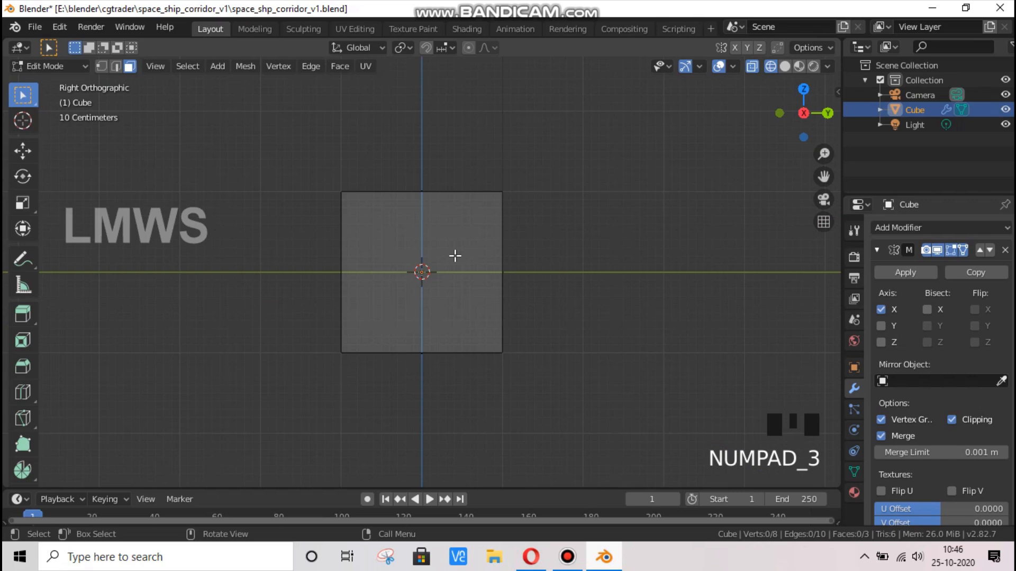
{"action": "key", "text": "KP_1"}
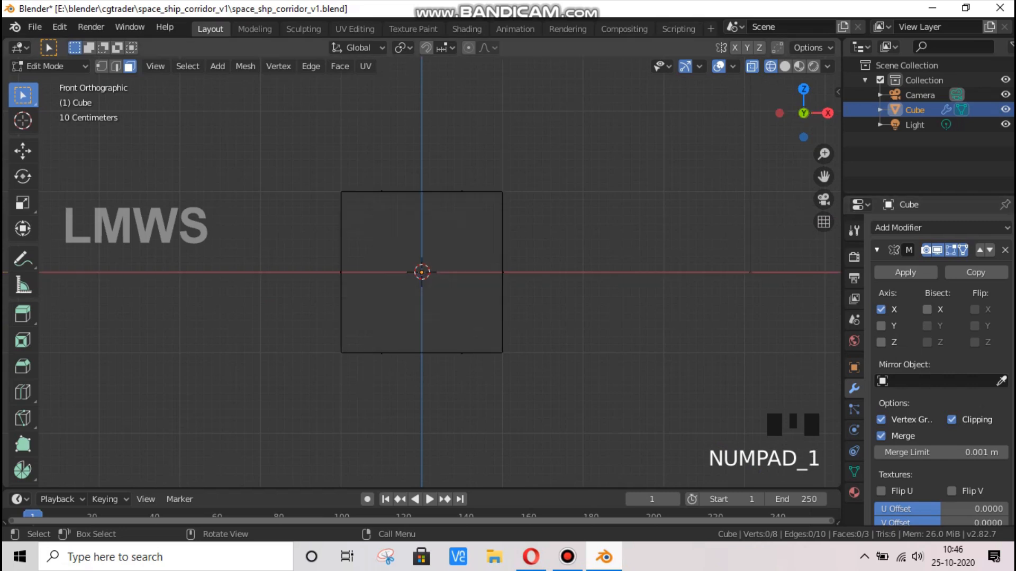
{"action": "left_click_drag", "start_coordinate": [804, 114], "coordinate": [519, 315]}
{"action": "left_click", "coordinate": [501, 278]}
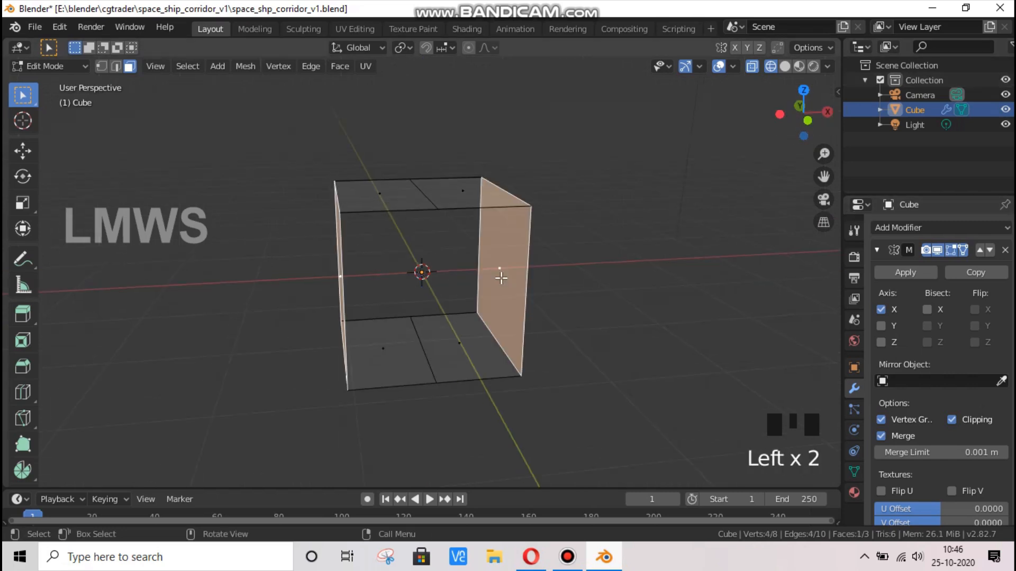
{"action": "key", "text": "g"}
{"action": "key", "text": "x"}
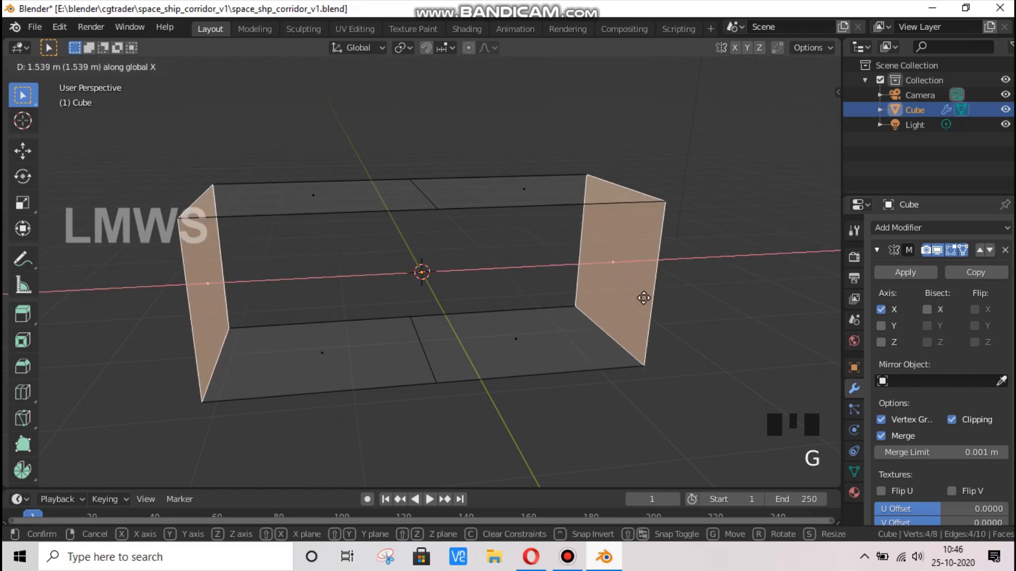
{"action": "left_click", "coordinate": [690, 295]}
In front view, scale all faces along Z until the frame is about 5.99 m tall
{"action": "key", "text": "KP_3"}
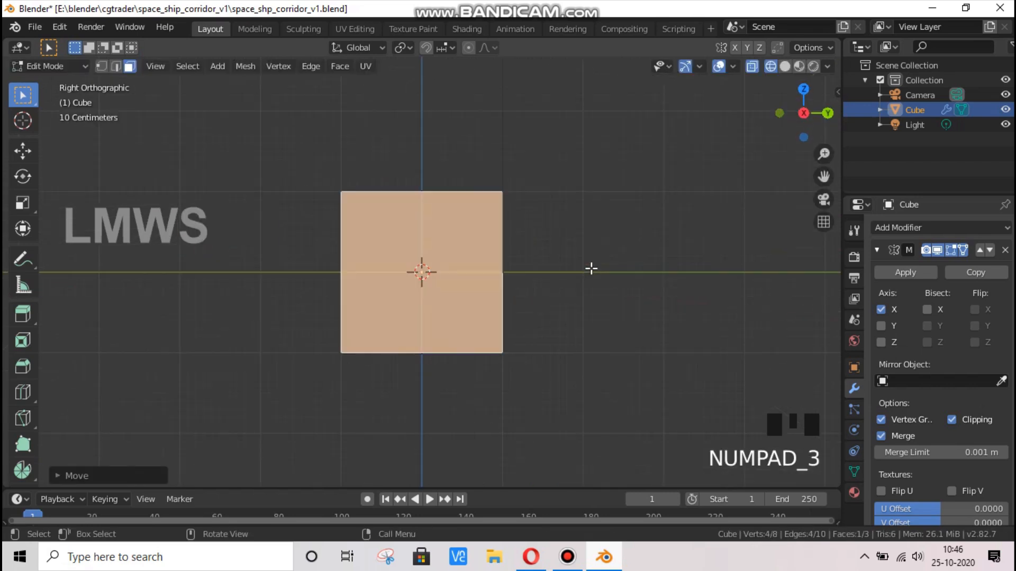
{"action": "key", "text": "KP_1"}
{"action": "left_click", "coordinate": [542, 185]}
{"action": "key", "text": "a"}
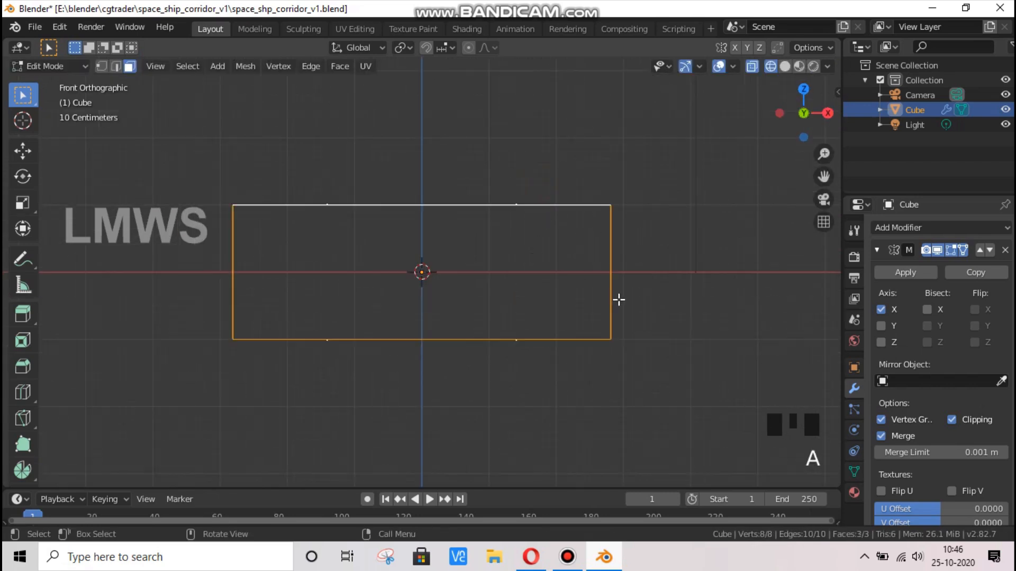
{"action": "key", "text": "s"}
{"action": "key", "text": "z"}
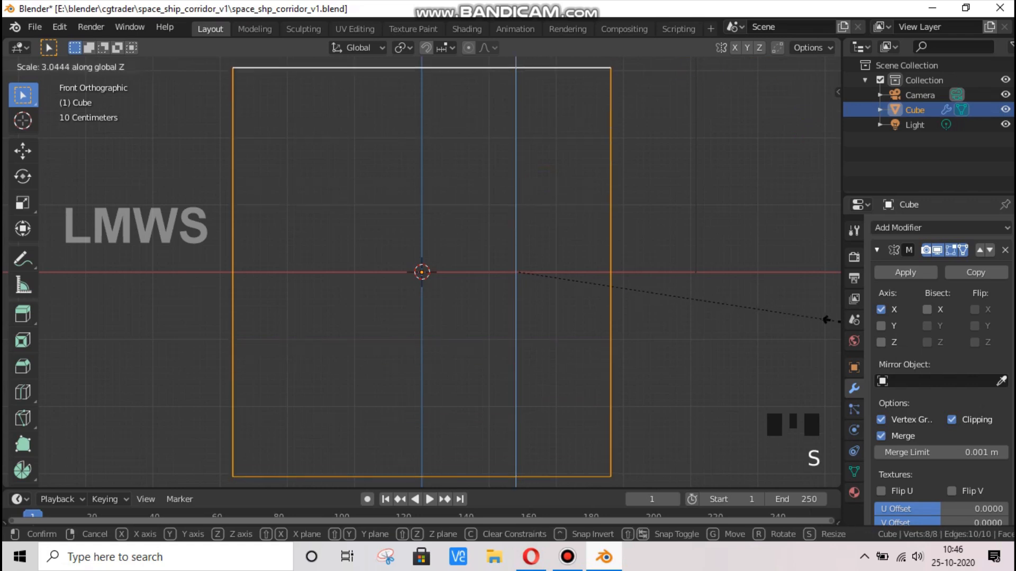
{"action": "left_click", "coordinate": [828, 321]}
{"action": "scroll", "coordinate": [820, 159], "scroll_direction": "down", "scroll_amount": 2}
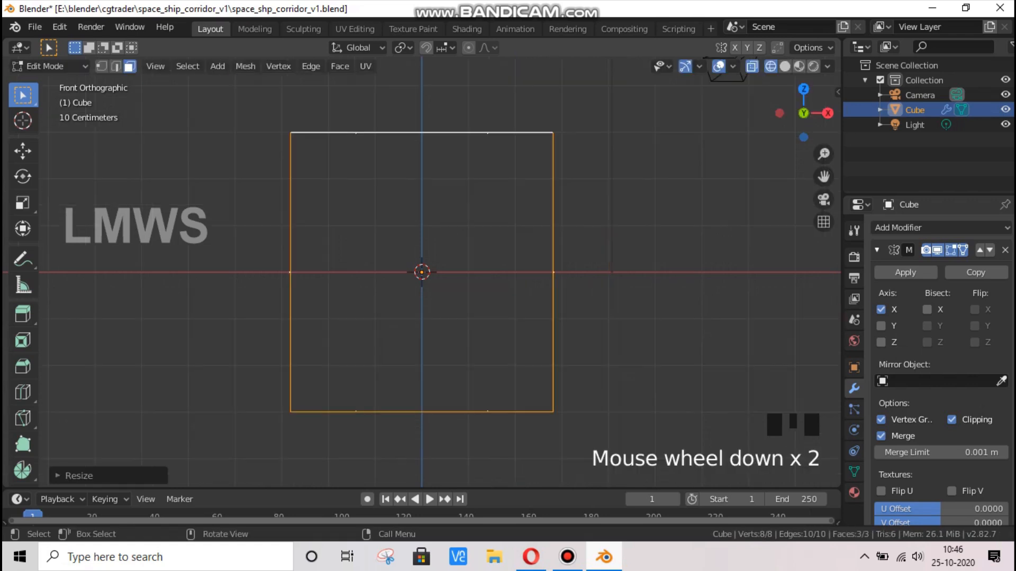
Show the frame in solid shading and check its overall dimensions in Object Mode
{"action": "left_click_drag", "start_coordinate": [804, 114], "coordinate": [784, 71]}
{"action": "left_click", "coordinate": [783, 66]}
{"action": "left_click", "coordinate": [674, 224]}
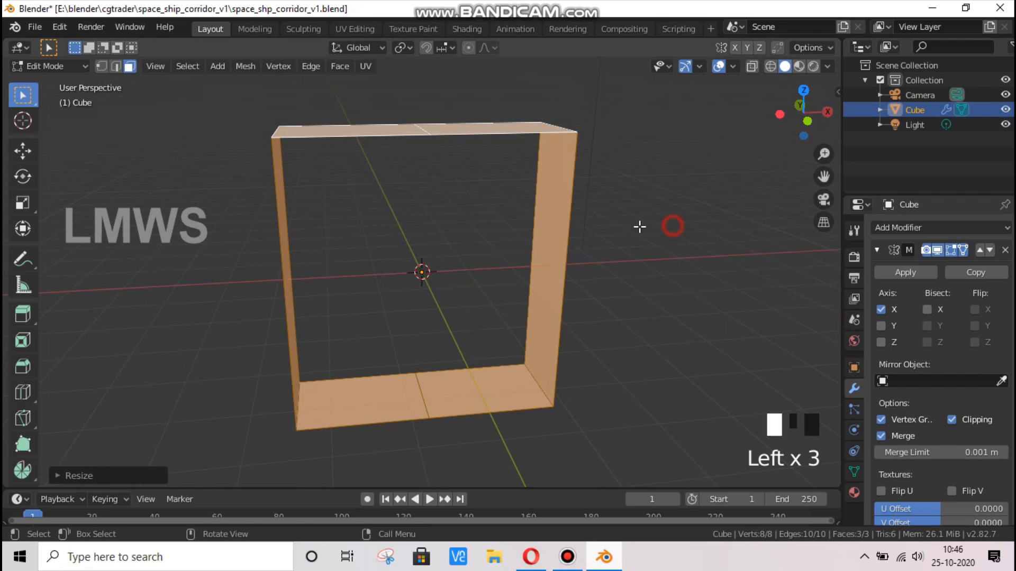
{"action": "key", "text": "Tab"}
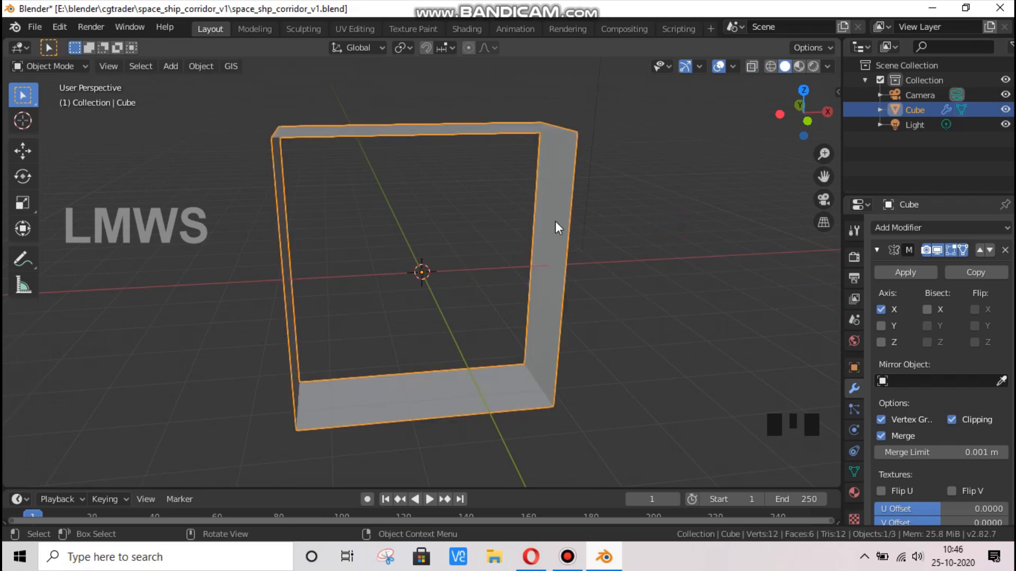
{"action": "key", "text": "n"}
{"action": "left_click", "coordinate": [832, 93]}
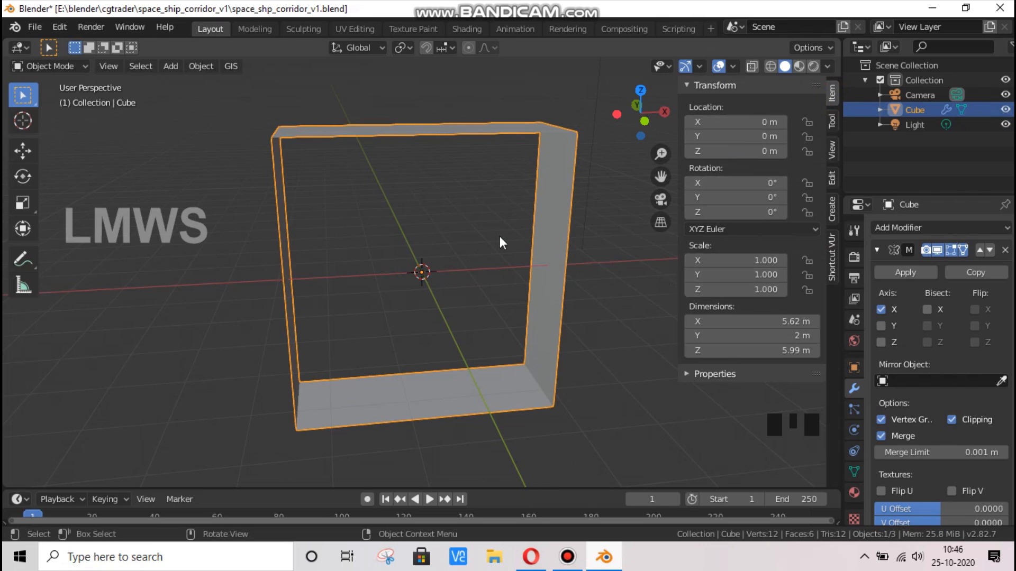
{"action": "key", "text": "n"}
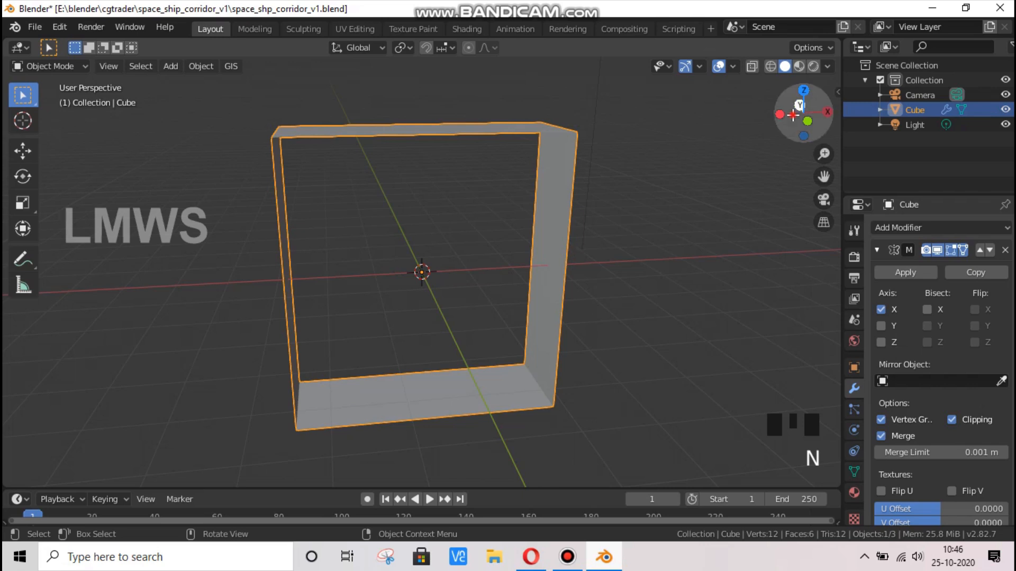
In Edit Mode, widen the corridor by moving the positive X side wall outward along X by about 1.4 m
{"action": "left_click_drag", "start_coordinate": [810, 112], "coordinate": [487, 160]}
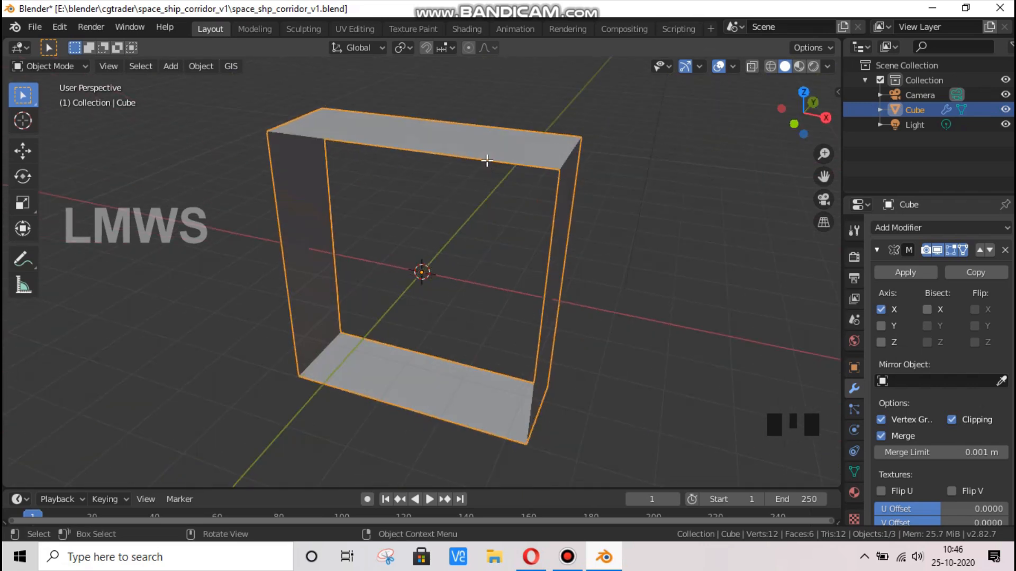
{"action": "key", "text": "Tab"}
{"action": "key", "text": "KP_1"}
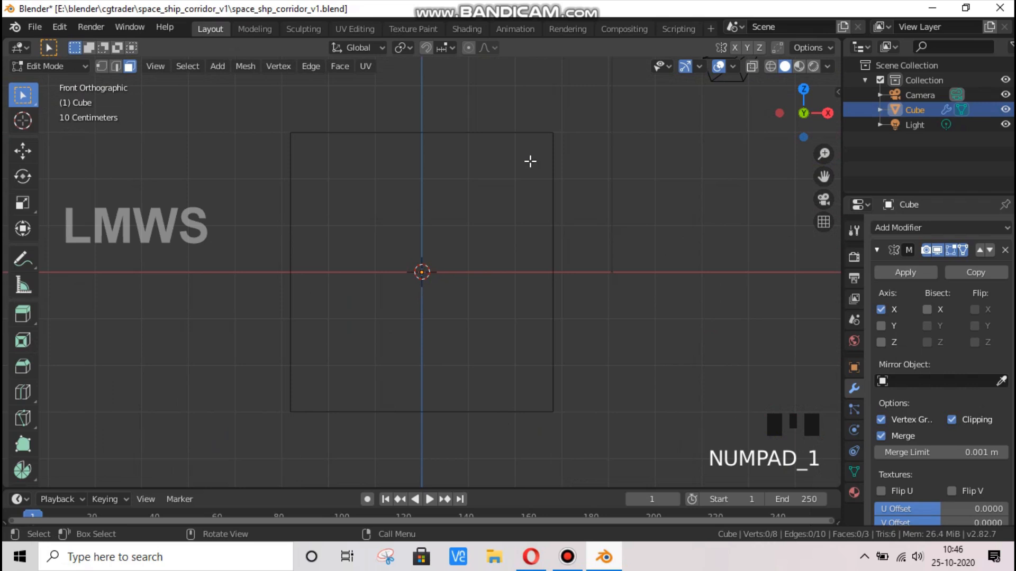
{"action": "scroll", "coordinate": [530, 161], "scroll_direction": "down", "scroll_amount": 1}
{"action": "left_click", "coordinate": [853, 127]}
{"action": "left_click_drag", "start_coordinate": [805, 113], "coordinate": [561, 258]}
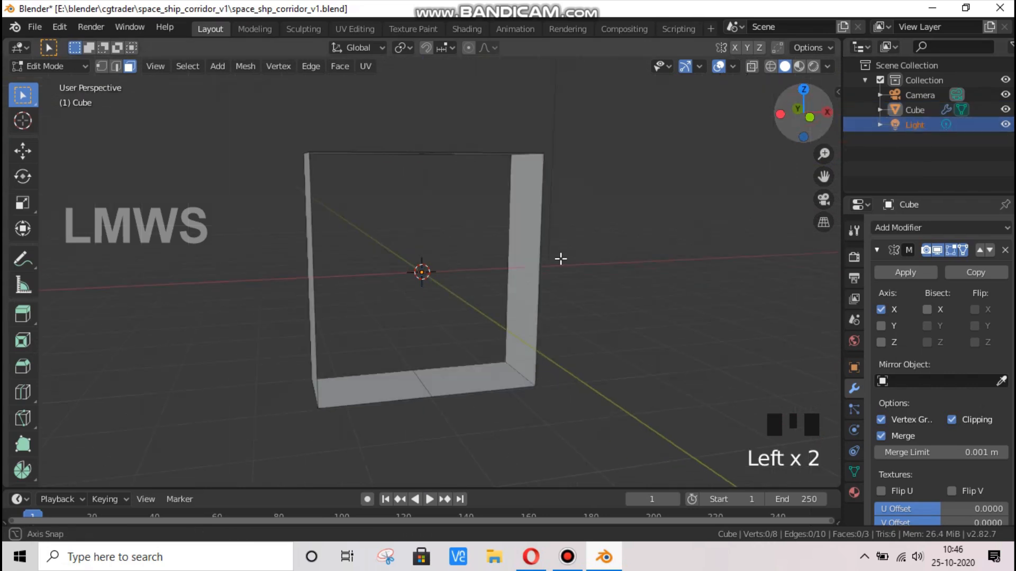
{"action": "left_click", "coordinate": [547, 269]}
{"action": "key", "text": "g"}
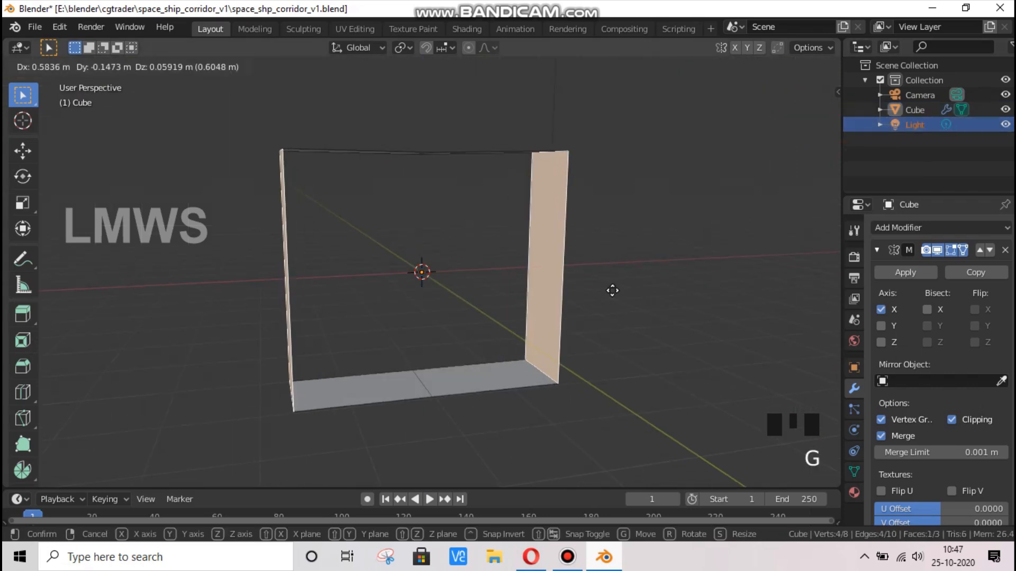
{"action": "key", "text": "x"}
{"action": "left_click", "coordinate": [741, 176]}
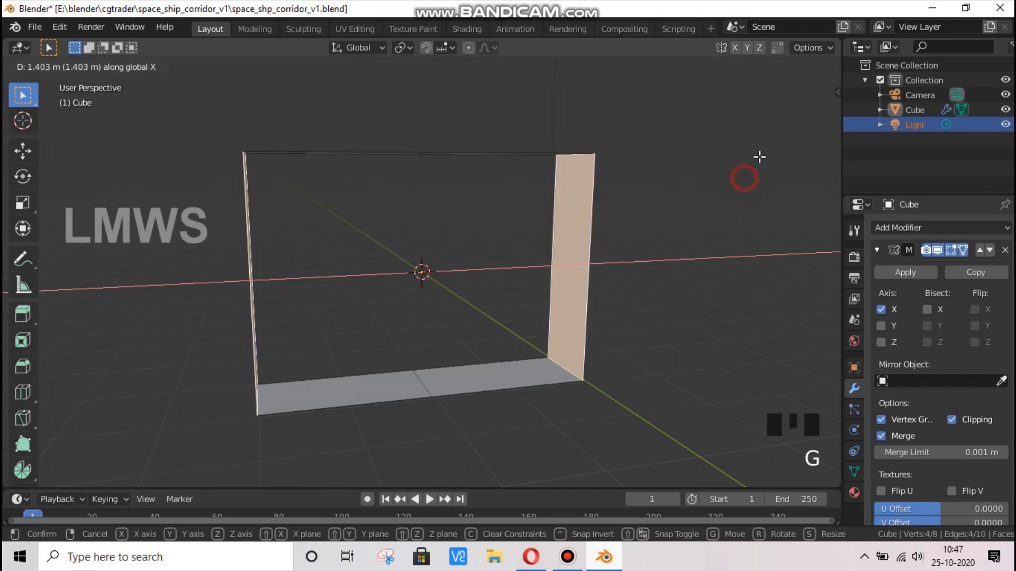
Lengthen the whole corridor mesh along Y by a factor of about 3.5, clear the selection and save the file
{"action": "scroll", "coordinate": [762, 158], "scroll_direction": "down", "scroll_amount": 3}
{"action": "left_click_drag", "start_coordinate": [803, 113], "coordinate": [531, 247]}
{"action": "key", "text": "s"}
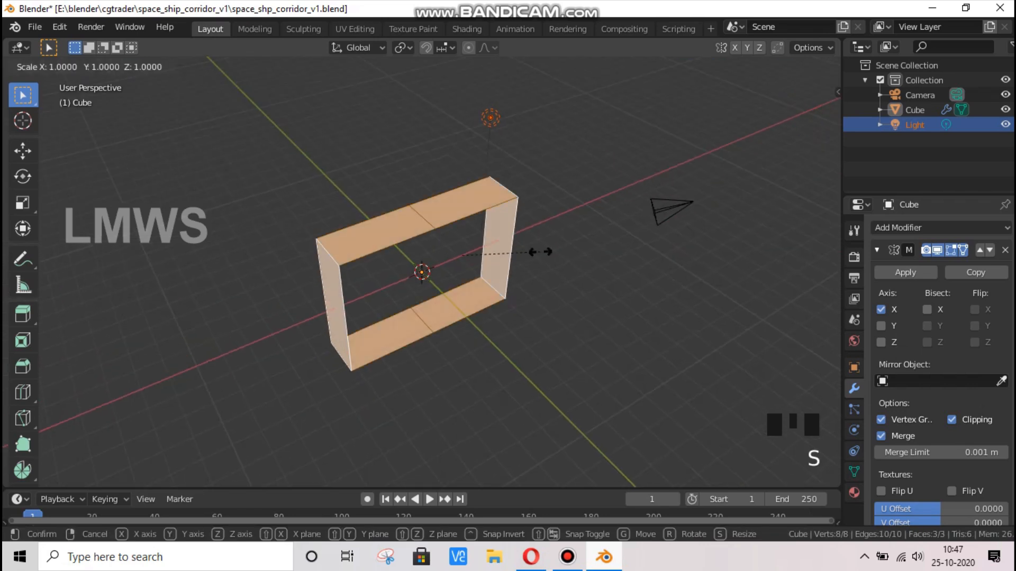
{"action": "key", "text": "y"}
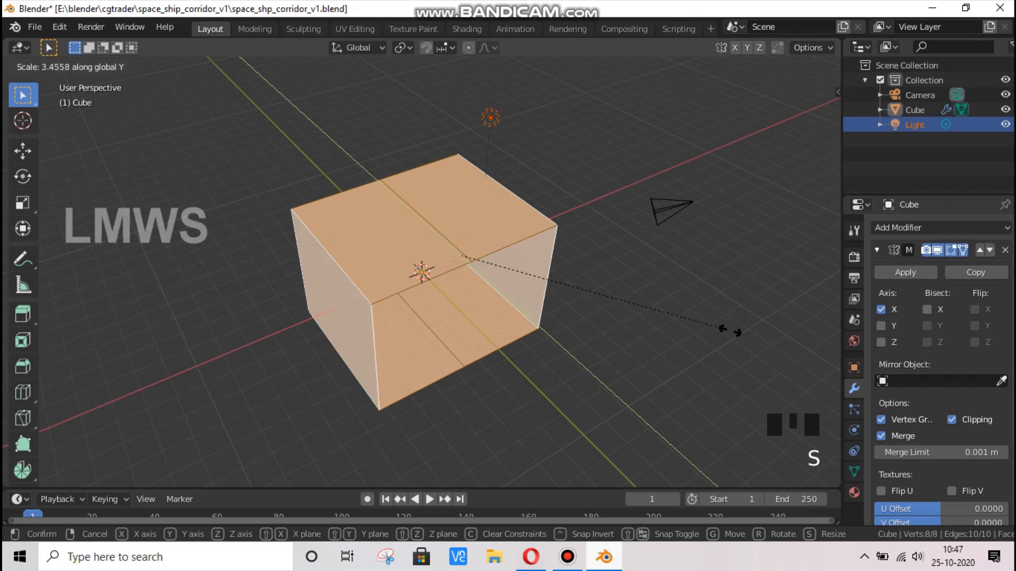
{"action": "left_click", "coordinate": [728, 334]}
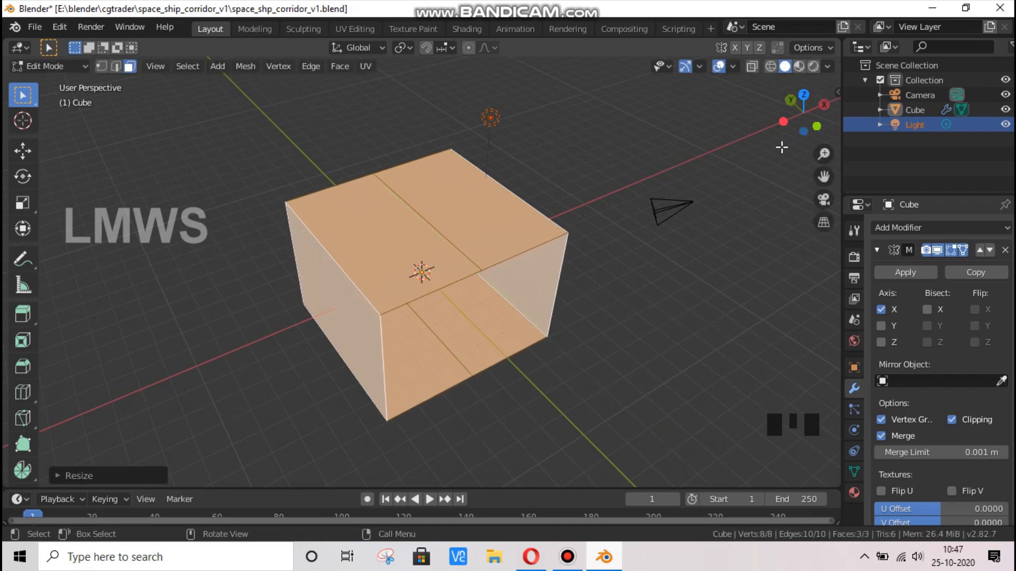
{"action": "left_click_drag", "start_coordinate": [799, 119], "coordinate": [781, 161]}
{"action": "key", "text": "alt+a"}
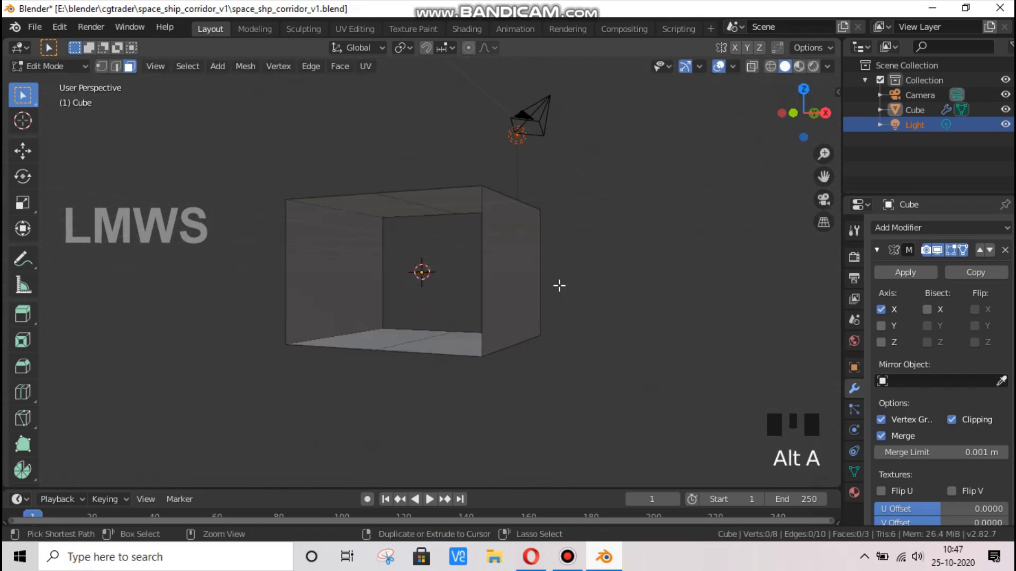
{"action": "key", "text": "ctrl+s"}
Switch to Opera and study the spaceship corridor reference picture and related sci-fi corridor images
{"action": "left_click", "coordinate": [530, 557]}
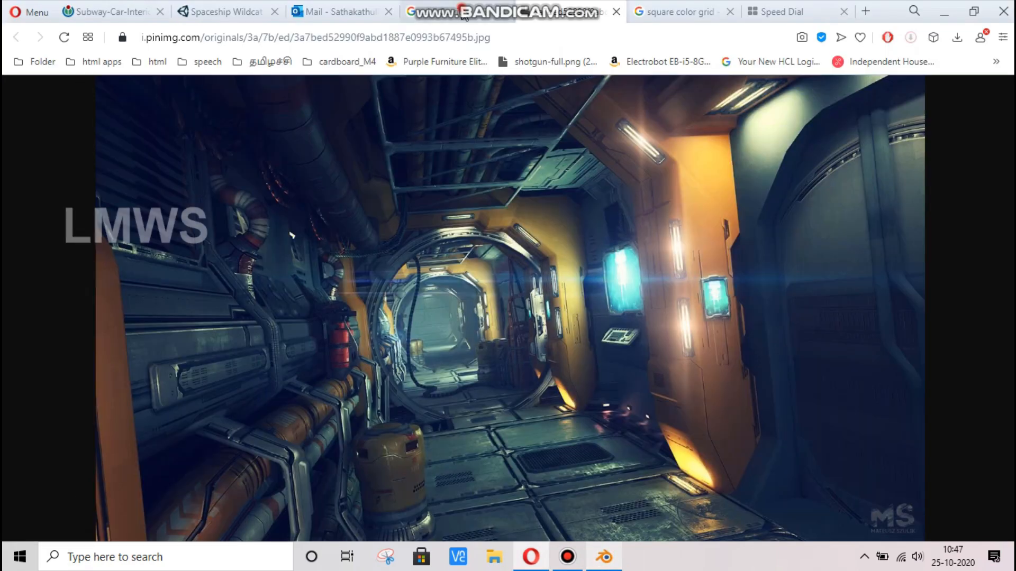
{"action": "left_click", "coordinate": [460, 20]}
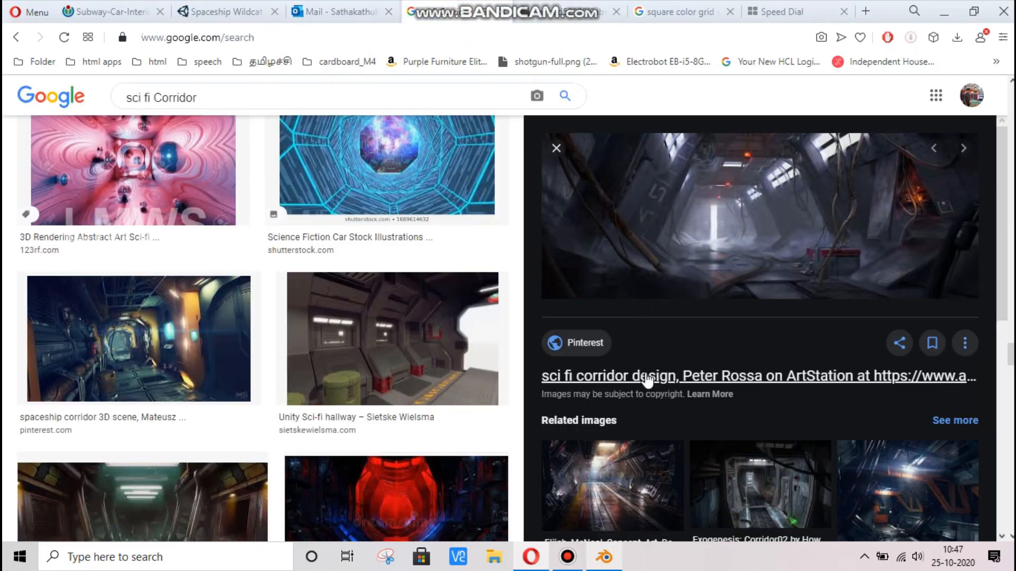
{"action": "scroll", "coordinate": [768, 428], "scroll_direction": "down", "scroll_amount": 4}
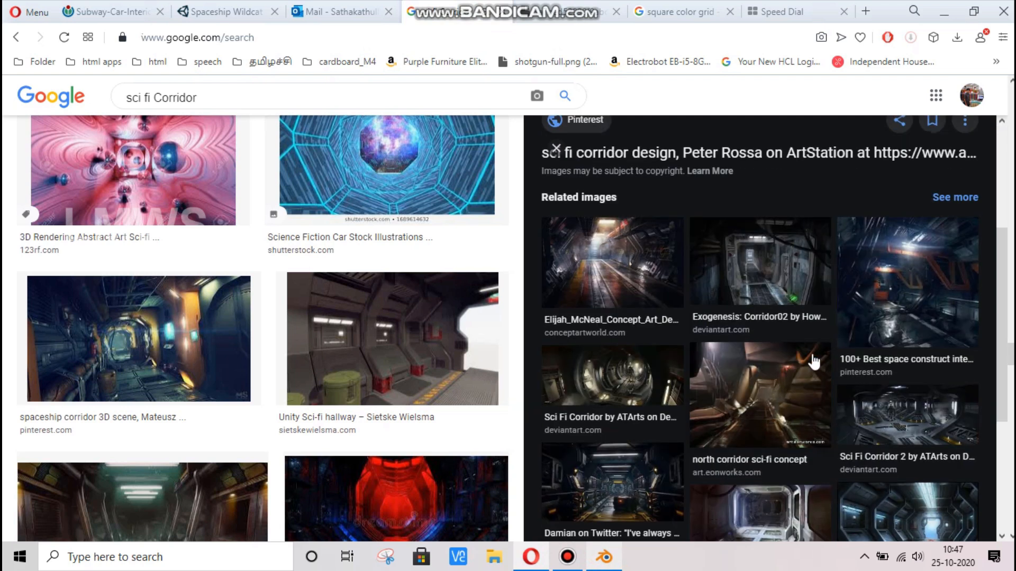
{"action": "left_click", "coordinate": [920, 304]}
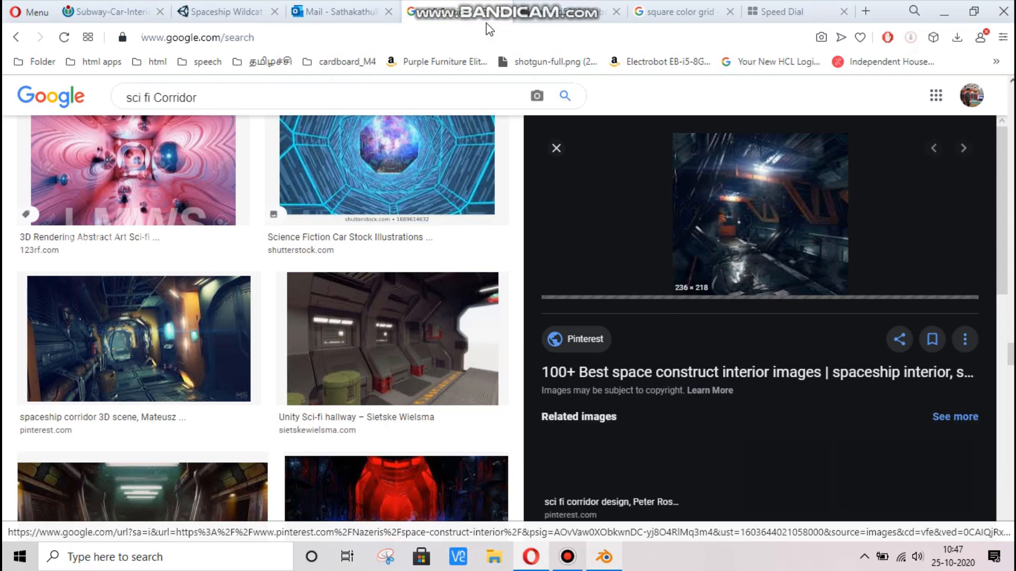
{"action": "left_click", "coordinate": [564, 10]}
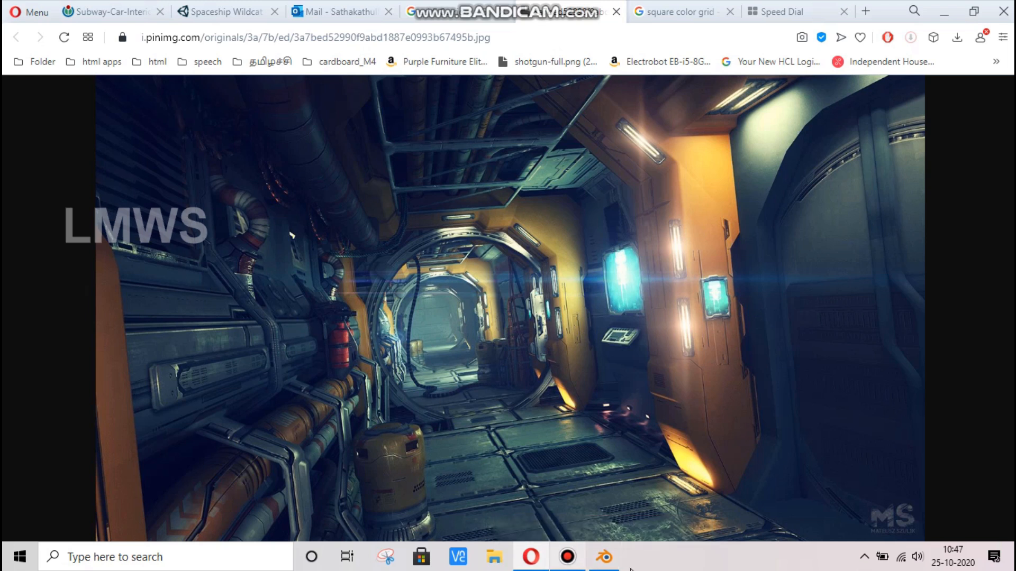
Switch to Blender and add a lengthwise horizontal loop cut to the mirrored side wall, slid slightly below mid-height
{"action": "left_click", "coordinate": [611, 564]}
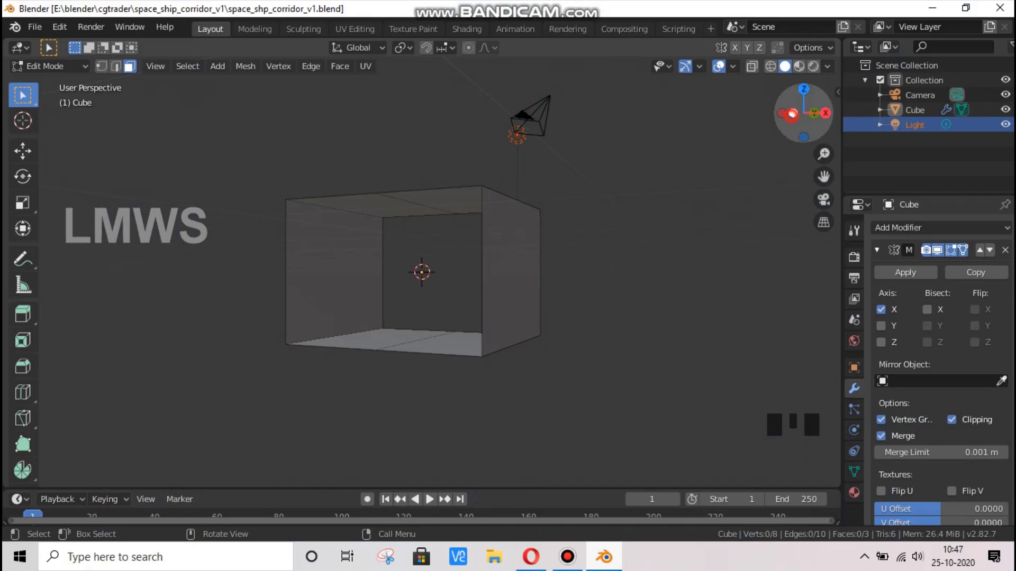
{"action": "left_click", "coordinate": [568, 216]}
{"action": "left_click", "coordinate": [535, 302]}
{"action": "scroll", "coordinate": [534, 302], "scroll_direction": "up", "scroll_amount": 2}
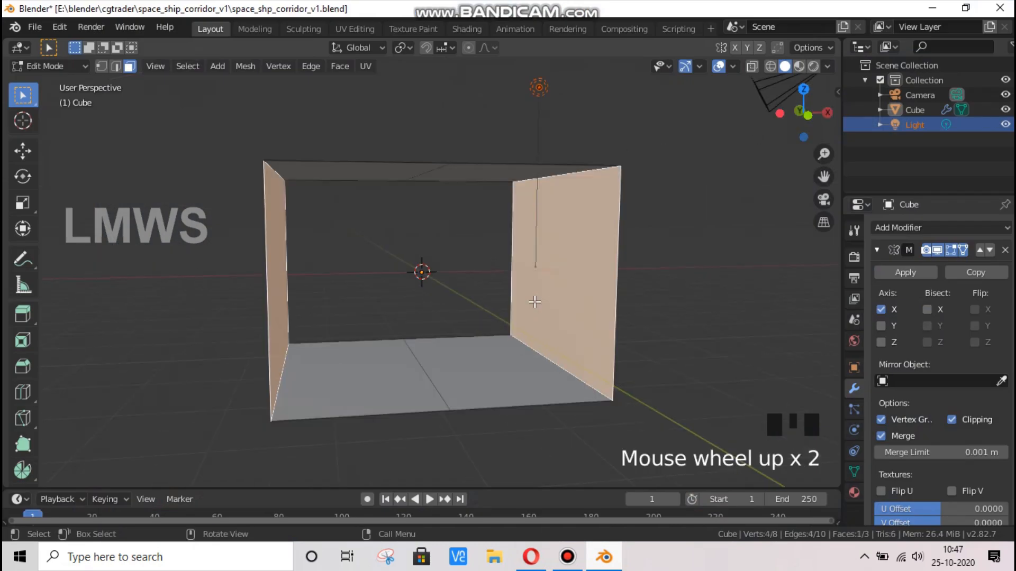
{"action": "key", "text": "ctrl"}
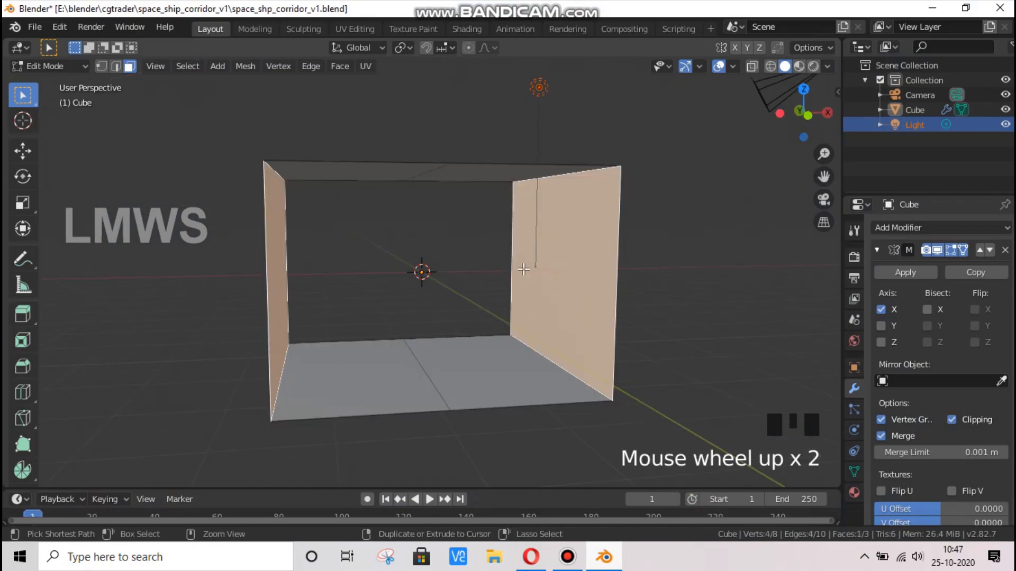
{"action": "key", "text": "ctrl+r"}
{"action": "left_click", "coordinate": [519, 254]}
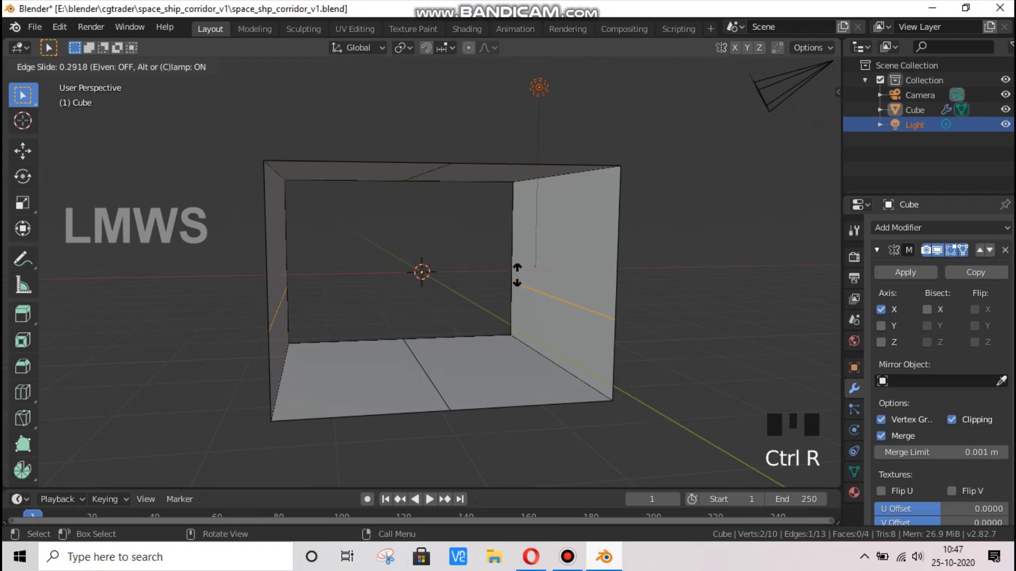
{"action": "left_click", "coordinate": [518, 273]}
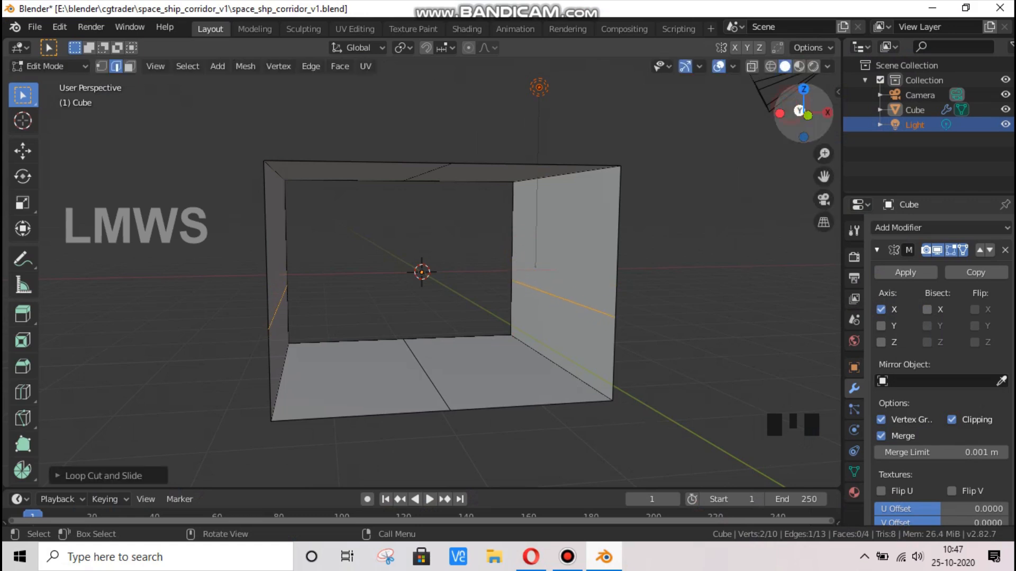
Leave Edit Mode, create a new collection under the Scene Collection and name it Ref
{"action": "left_click_drag", "start_coordinate": [799, 111], "coordinate": [656, 118]}
{"action": "key", "text": "Tab"}
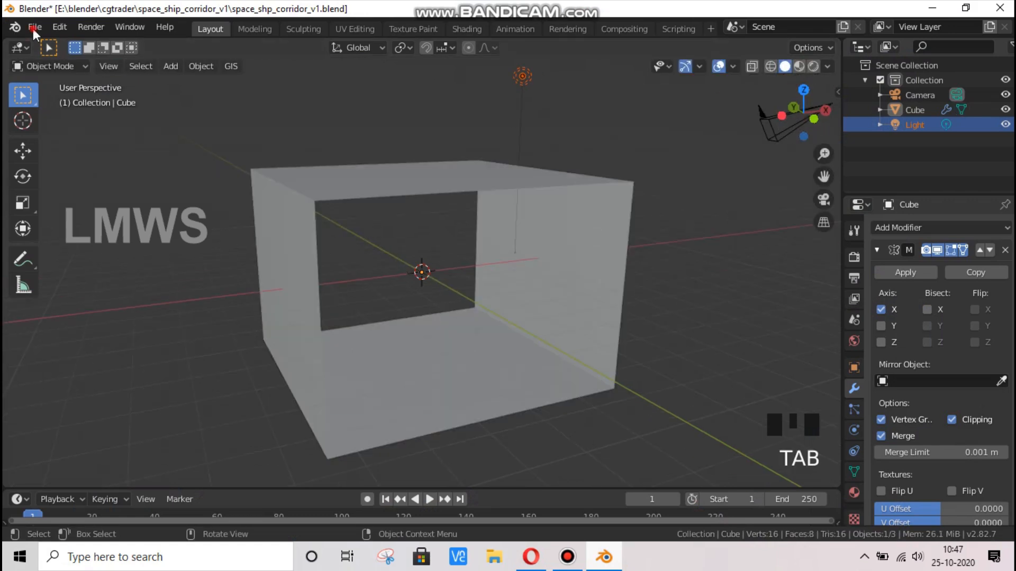
{"action": "right_click", "coordinate": [913, 147]}
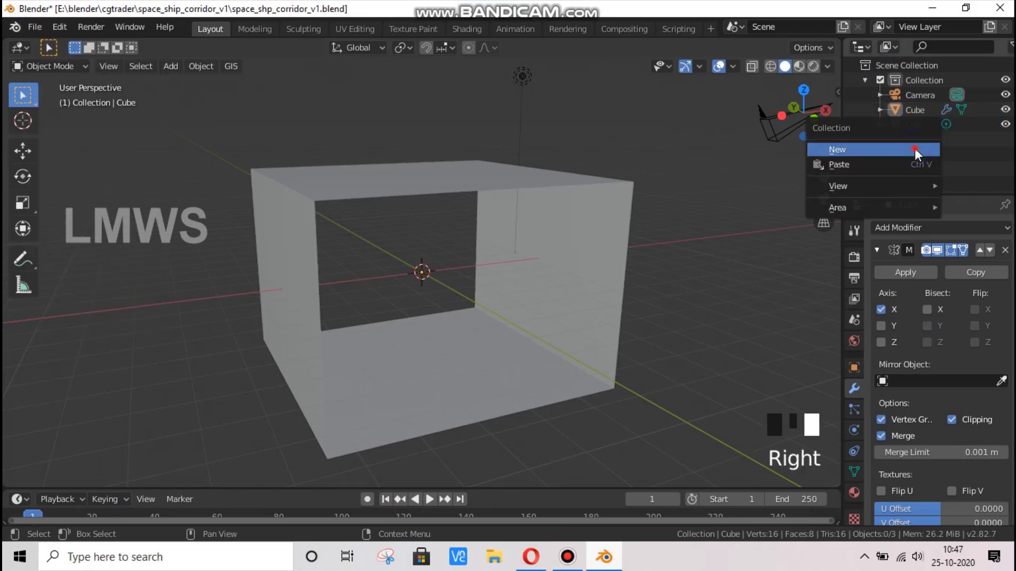
{"action": "left_click", "coordinate": [915, 149]}
{"action": "left_click", "coordinate": [937, 141]}
{"action": "double_click", "coordinate": [938, 141]}
{"action": "type", "text": "Re"}
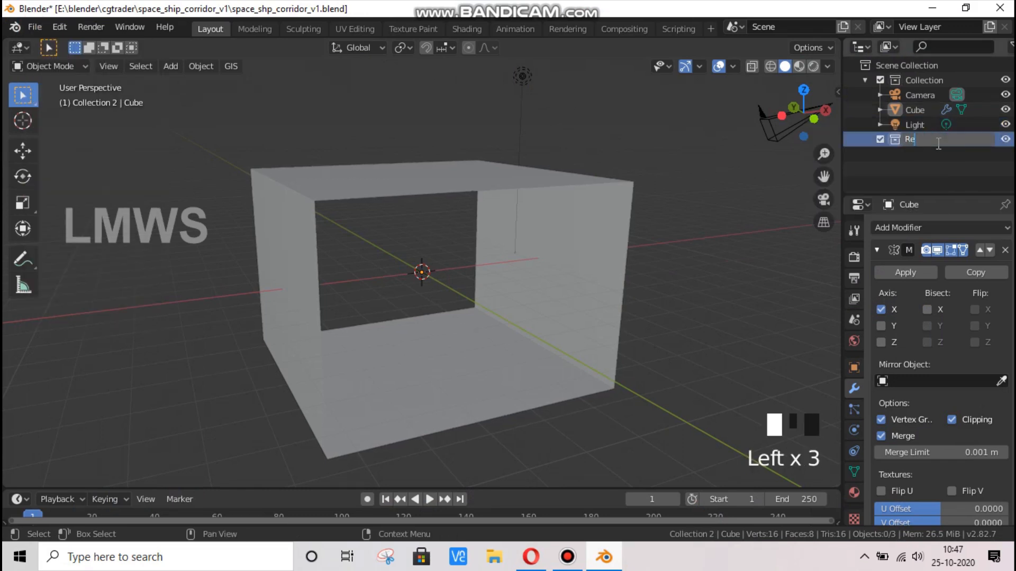
{"action": "type", "text": "f"}
{"action": "key", "text": "Return"}
Append the Armature, NELGAN and Empty objects from Perfacet_Nelgans.blend in the perfect_NELGANS folder into the Ref collection
{"action": "left_click", "coordinate": [32, 28]}
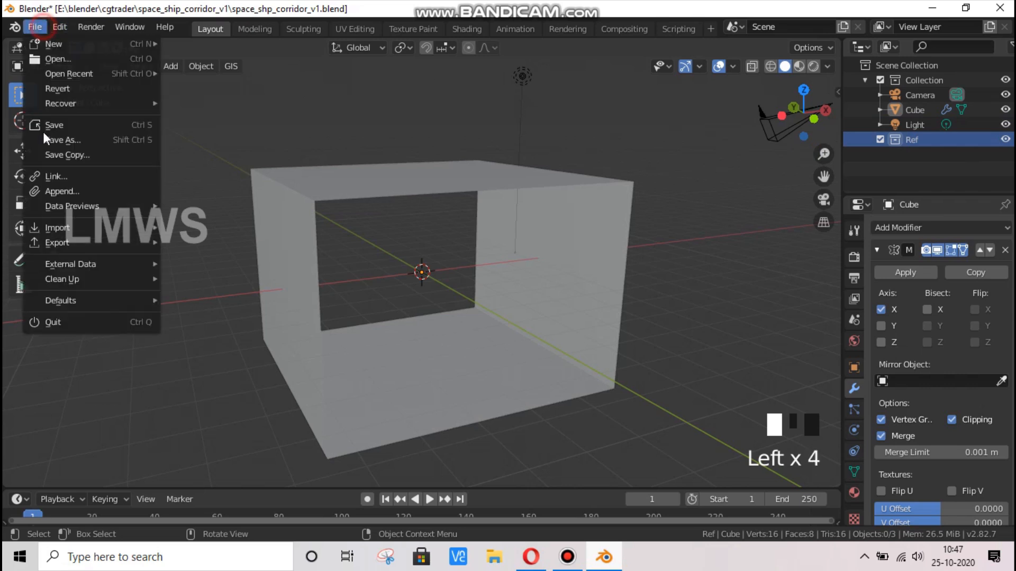
{"action": "left_click", "coordinate": [79, 188]}
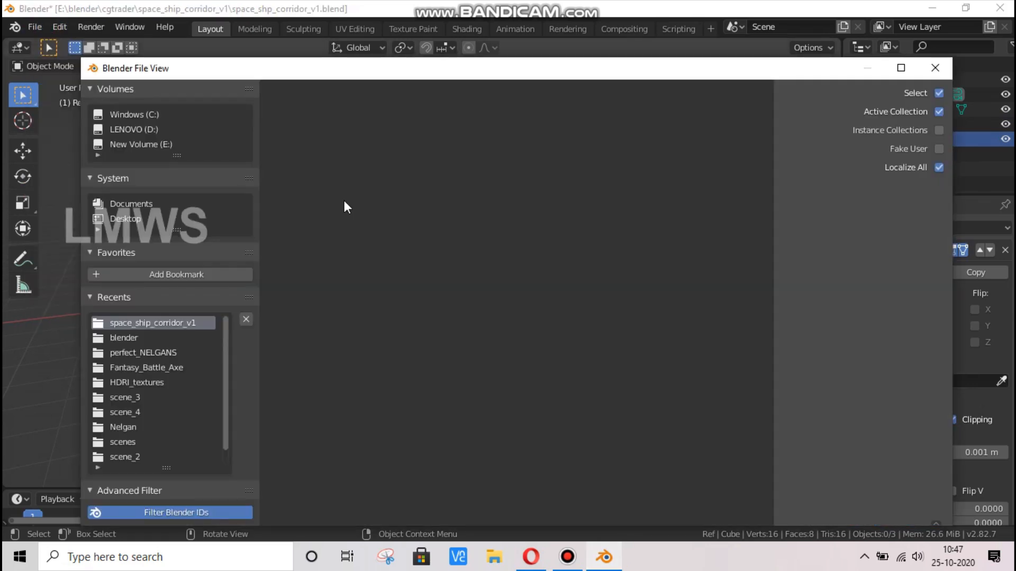
{"action": "left_click", "coordinate": [141, 352]}
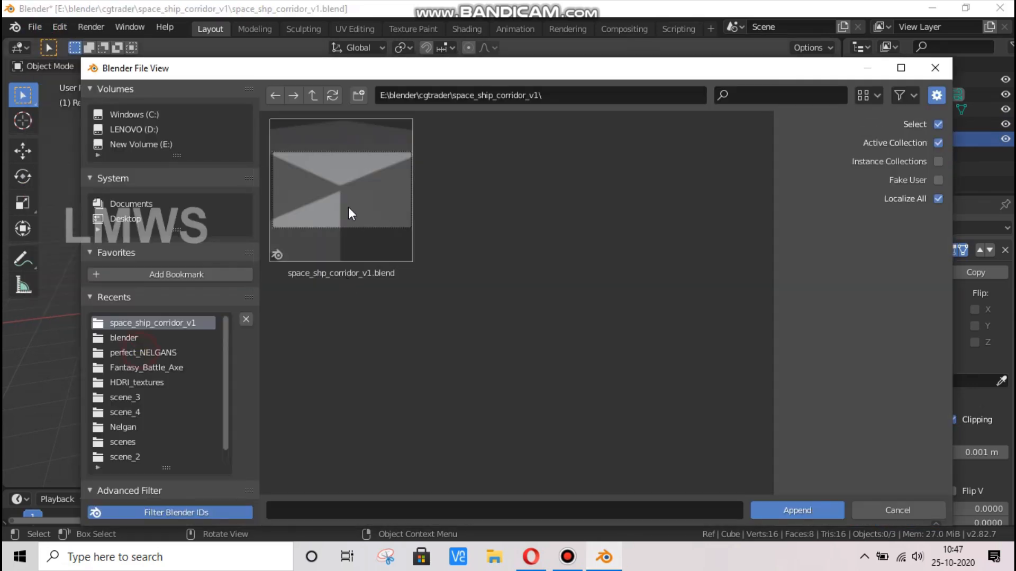
{"action": "double_click", "coordinate": [348, 207]}
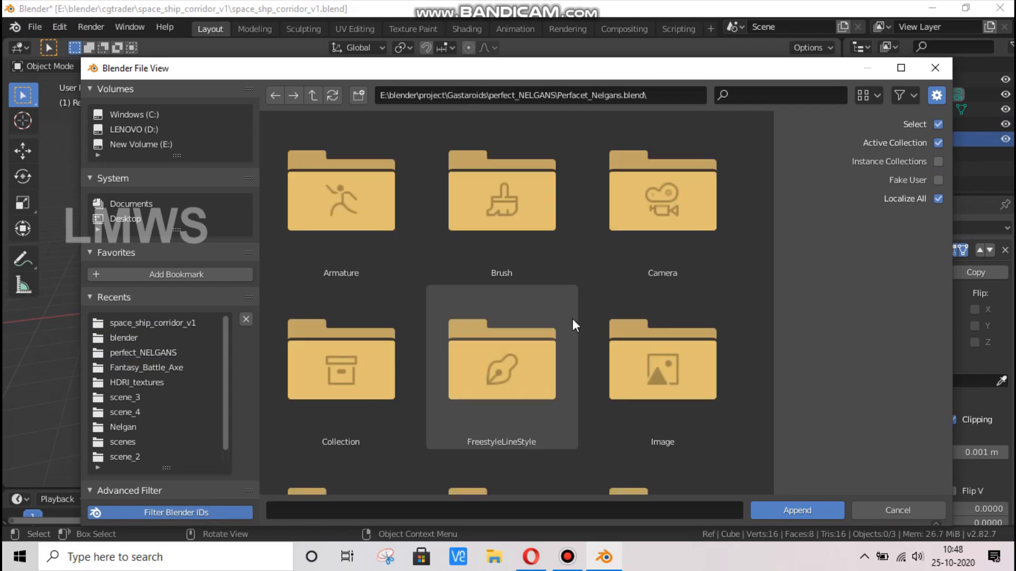
{"action": "scroll", "coordinate": [571, 318], "scroll_direction": "down", "scroll_amount": 3}
{"action": "scroll", "coordinate": [399, 344], "scroll_direction": "down", "scroll_amount": 2}
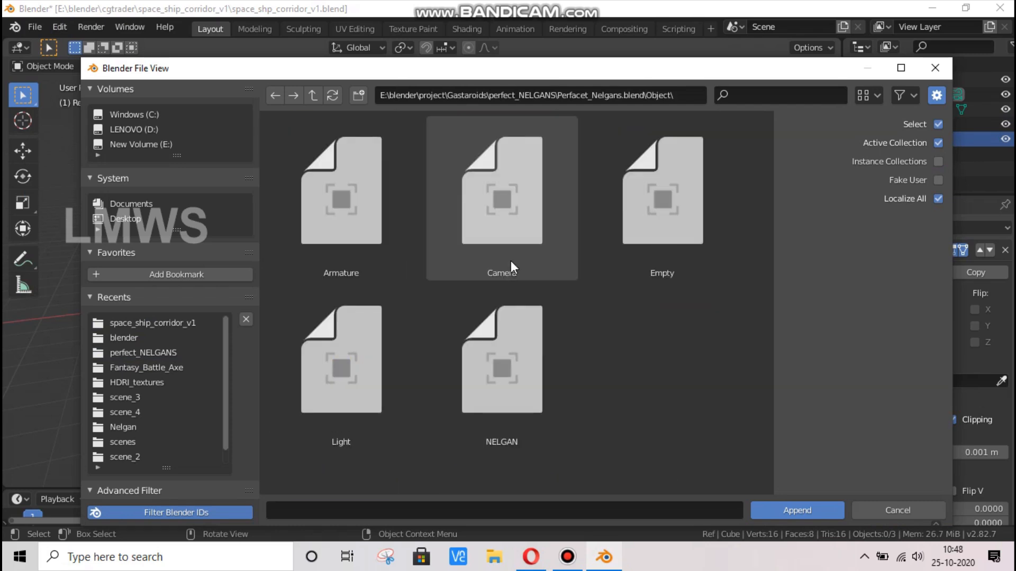
{"action": "left_click", "coordinate": [608, 236]}
{"action": "left_click", "coordinate": [341, 201]}
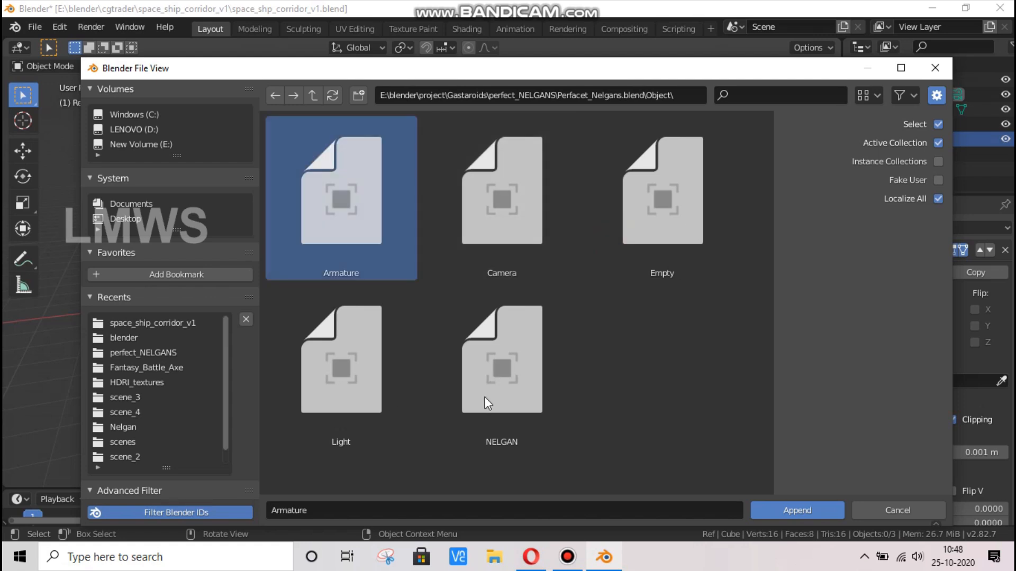
{"action": "left_click", "coordinate": [491, 370], "text": "ctrl"}
{"action": "left_click", "coordinate": [653, 199], "text": "ctrl"}
{"action": "left_click", "coordinate": [795, 510]}
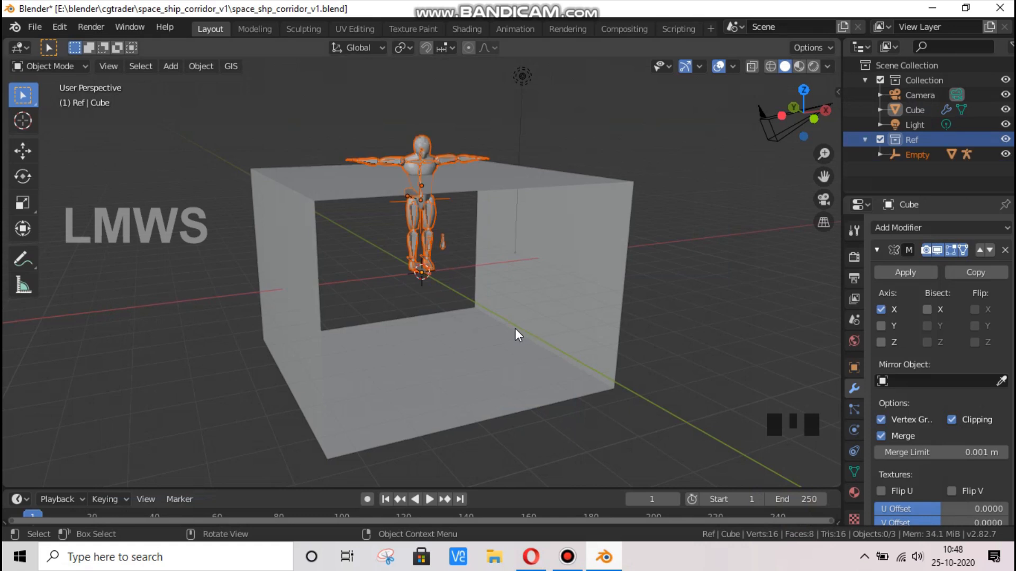
Select the figure's parent Empty and lower it along Z by about 2.24 m into the corridor
{"action": "left_click", "coordinate": [446, 198]}
{"action": "left_click", "coordinate": [444, 199]}
{"action": "key", "text": "g"}
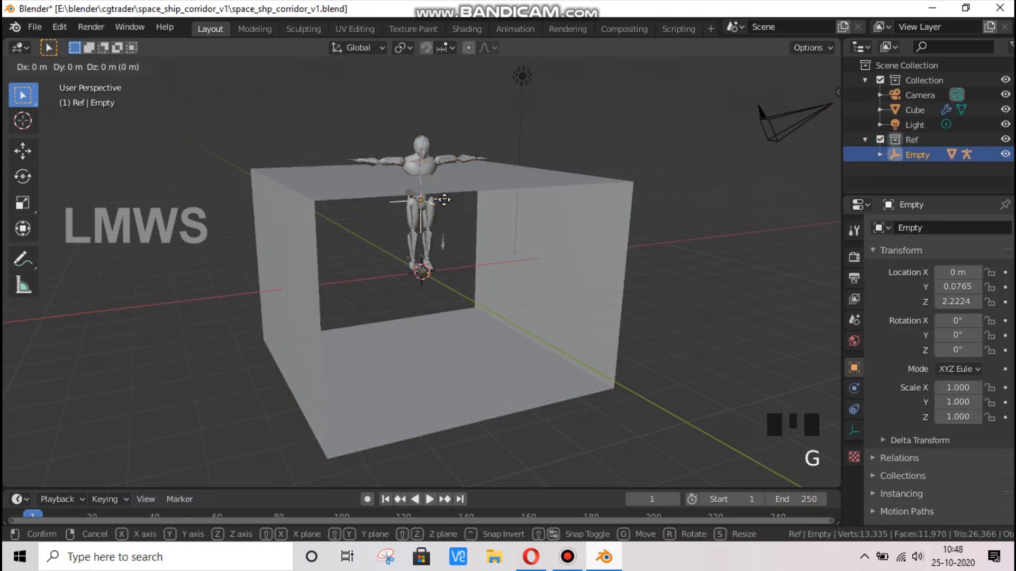
{"action": "key", "text": "z"}
{"action": "left_click", "coordinate": [441, 271]}
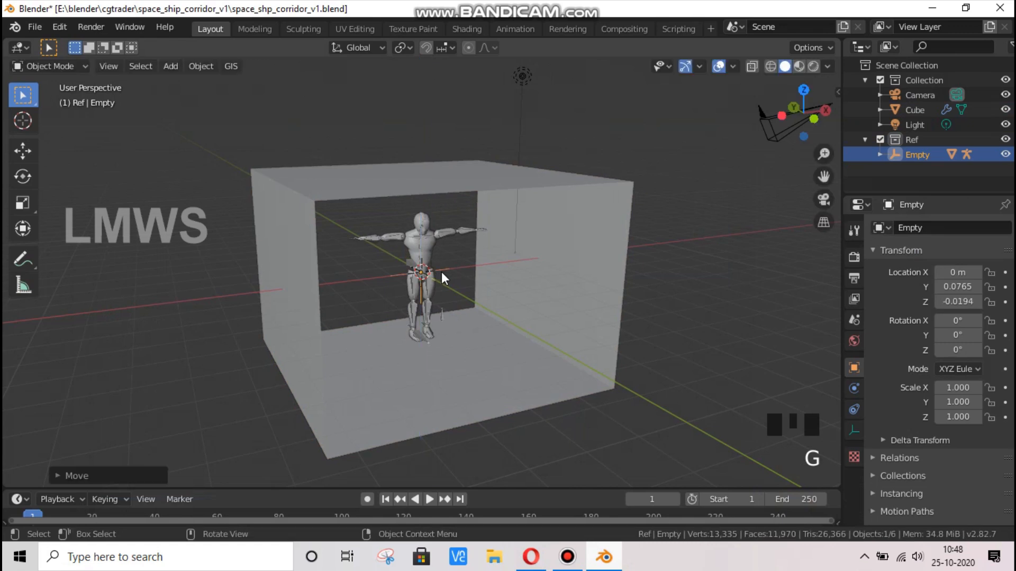
Check the figure from the front, then lower its Empty along Z by about 0.98 m toward the floor
{"action": "key", "text": "KP_3"}
{"action": "key", "text": "KP_1"}
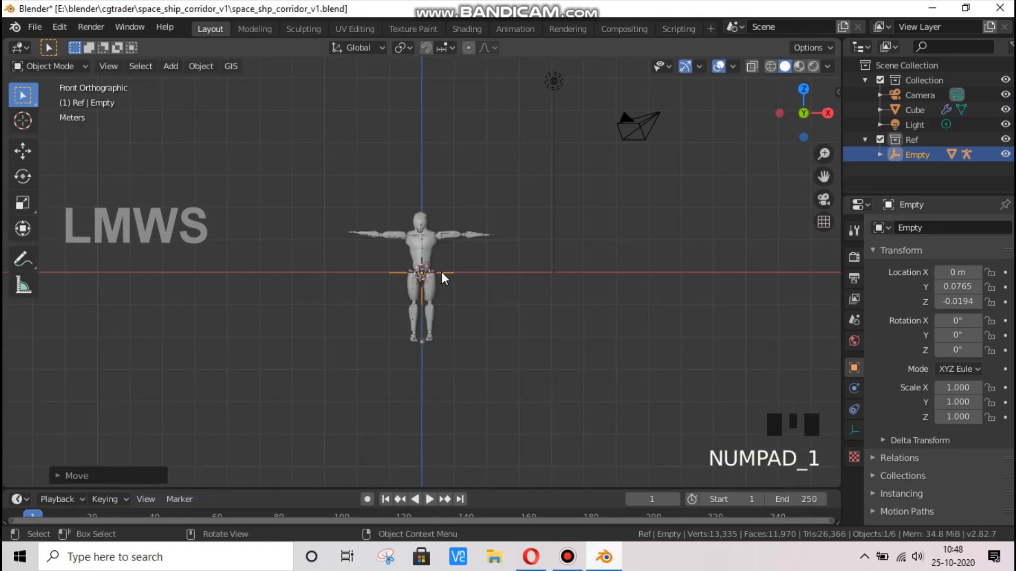
{"action": "scroll", "coordinate": [441, 272], "scroll_direction": "down", "scroll_amount": 1}
{"action": "left_click_drag", "start_coordinate": [803, 112], "coordinate": [420, 345]}
{"action": "scroll", "coordinate": [538, 279], "scroll_direction": "up", "scroll_amount": 3}
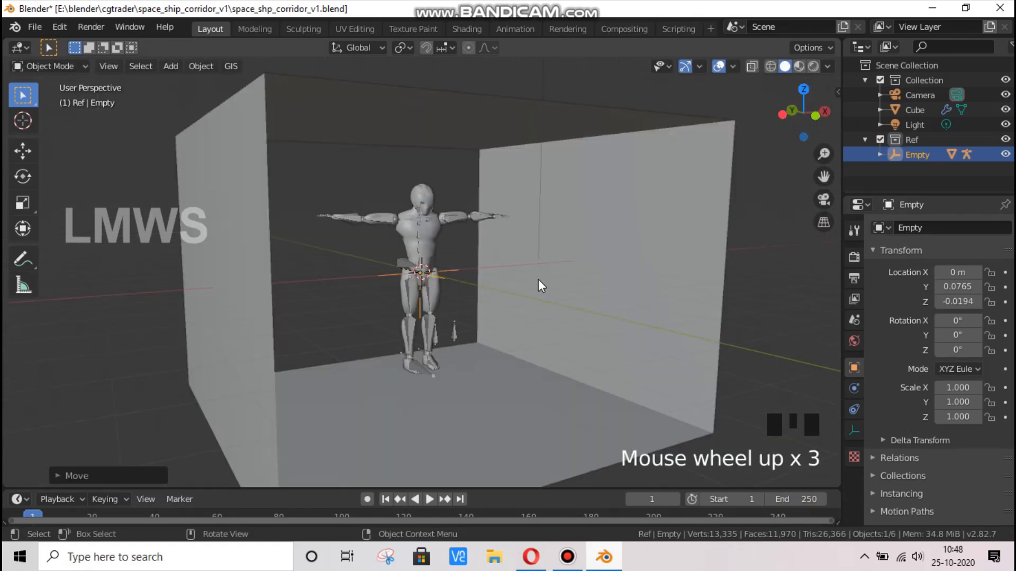
{"action": "scroll", "coordinate": [440, 319], "scroll_direction": "down", "scroll_amount": 2}
{"action": "key", "text": "g"}
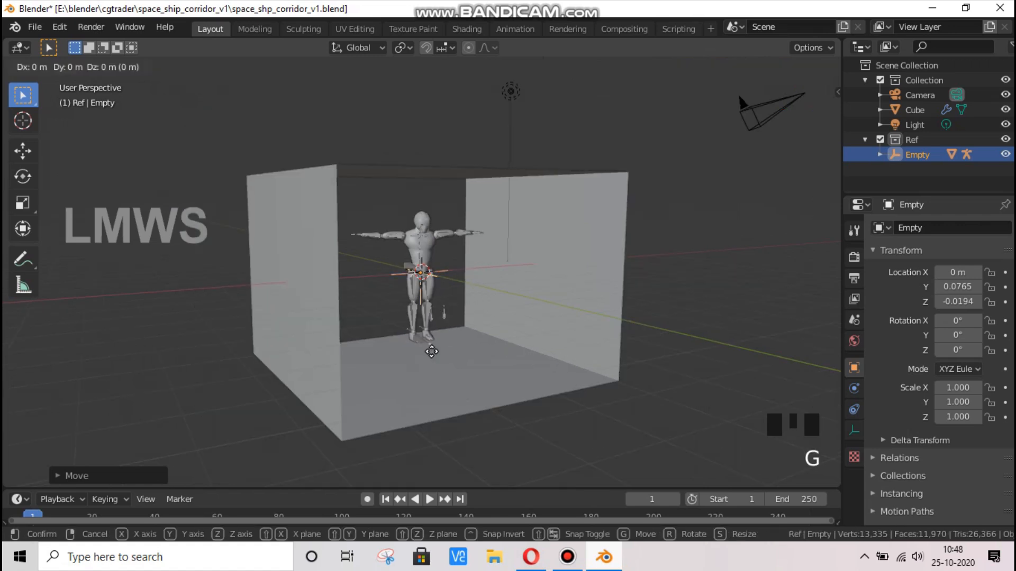
{"action": "key", "text": "z"}
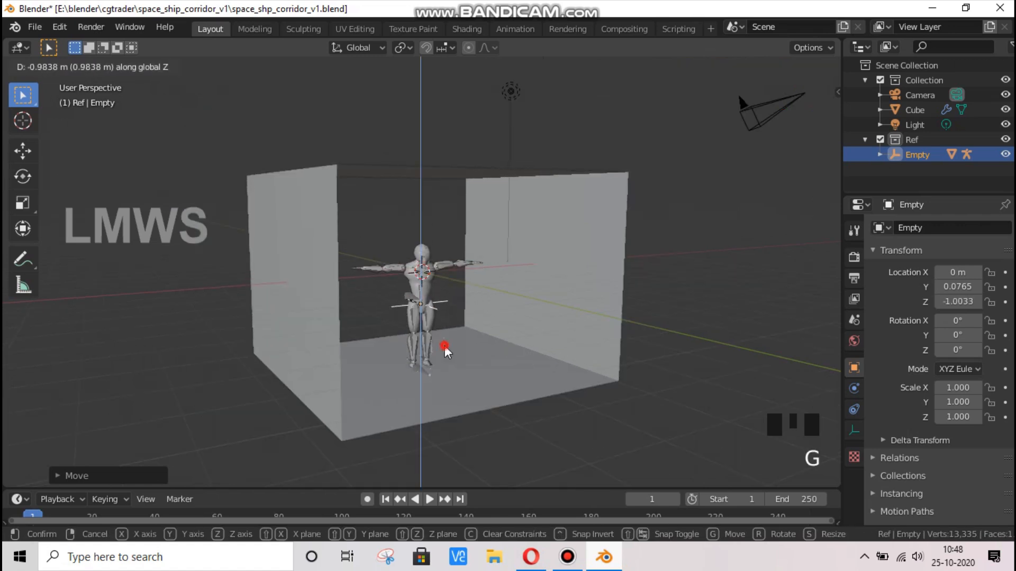
{"action": "left_click", "coordinate": [444, 346]}
Look closely at the figure's feet and raise its Empty along Z by about 0.09 m to stand on the floor
{"action": "left_click_drag", "start_coordinate": [823, 176], "coordinate": [512, 289]}
{"action": "scroll", "coordinate": [514, 288], "scroll_direction": "up", "scroll_amount": 6}
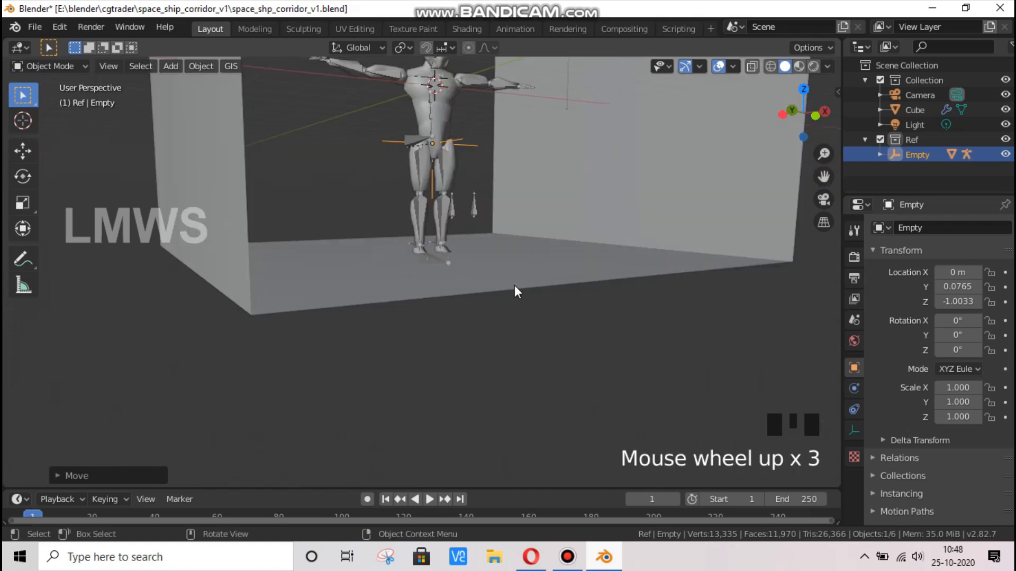
{"action": "key", "text": "g"}
{"action": "key", "text": "z"}
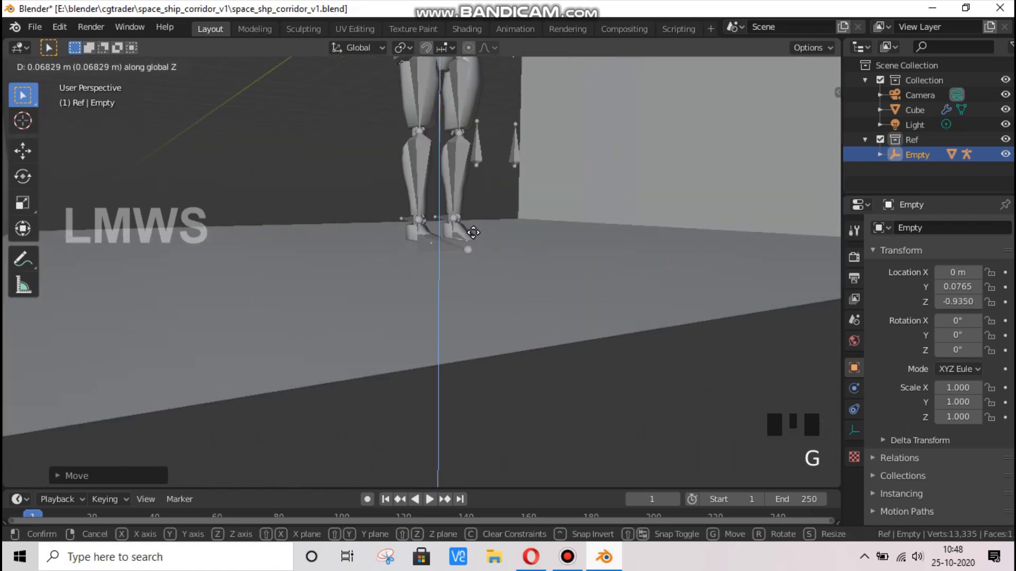
{"action": "left_click", "coordinate": [475, 232]}
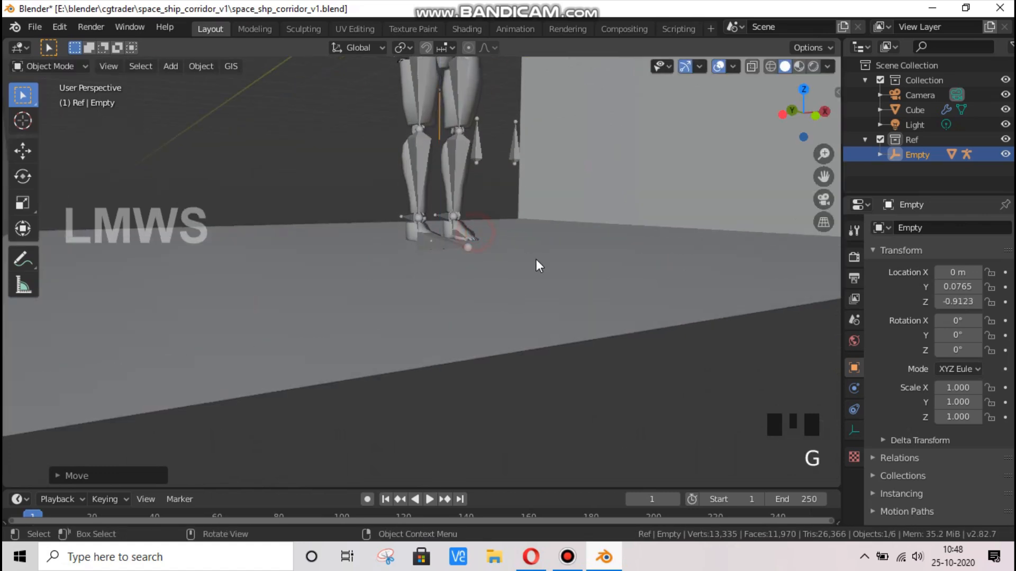
{"action": "scroll", "coordinate": [755, 174], "scroll_direction": "down", "scroll_amount": 6}
Select the corridor Cube, enter Edit Mode with face selection and lower the ceiling face along Z by about 0.7 m
{"action": "left_click", "coordinate": [755, 174]}
{"action": "left_click_drag", "start_coordinate": [804, 113], "coordinate": [548, 152]}
{"action": "left_click", "coordinate": [547, 152]}
{"action": "key", "text": "Tab"}
{"action": "left_click_drag", "start_coordinate": [803, 113], "coordinate": [688, 111]}
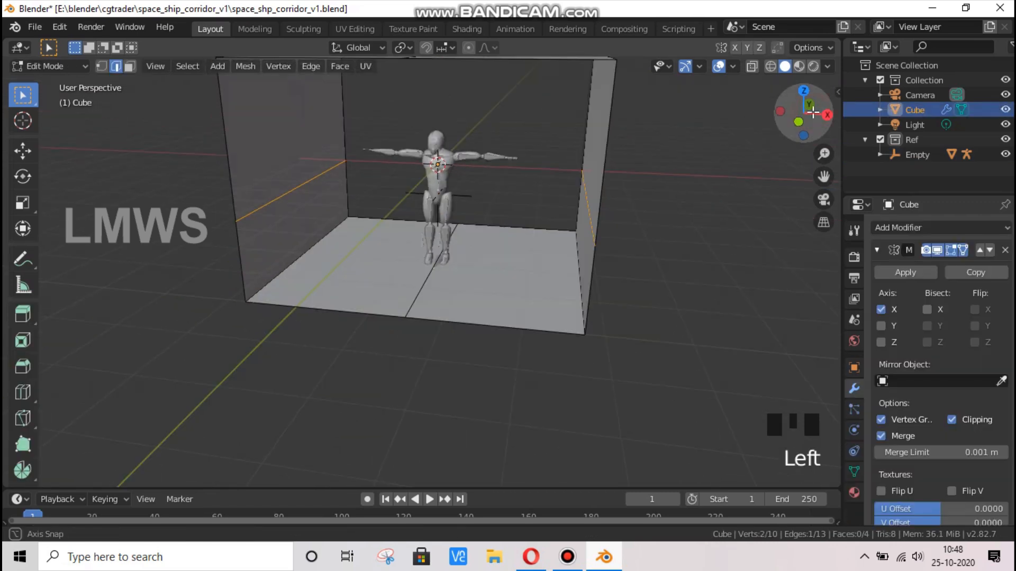
{"action": "scroll", "coordinate": [238, 94], "scroll_direction": "down", "scroll_amount": 2}
{"action": "left_click", "coordinate": [129, 66]}
{"action": "left_click", "coordinate": [499, 129]}
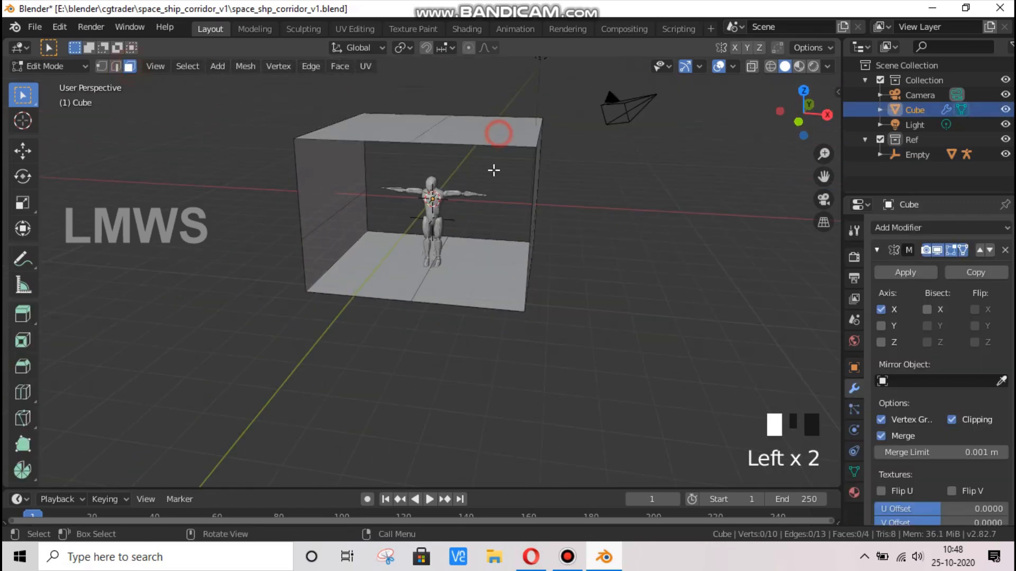
{"action": "key", "text": "g"}
{"action": "key", "text": "z"}
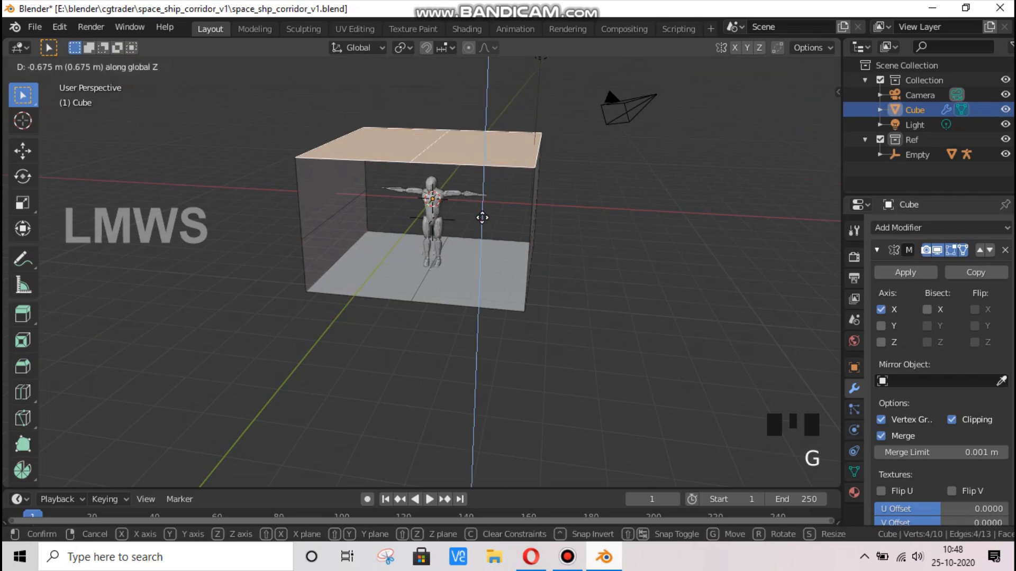
{"action": "left_click", "coordinate": [800, 123]}
Extrude the lower face of the mirrored side wall inward by a little over 0.5 m to form ledges
{"action": "scroll", "coordinate": [637, 169], "scroll_direction": "up", "scroll_amount": 4}
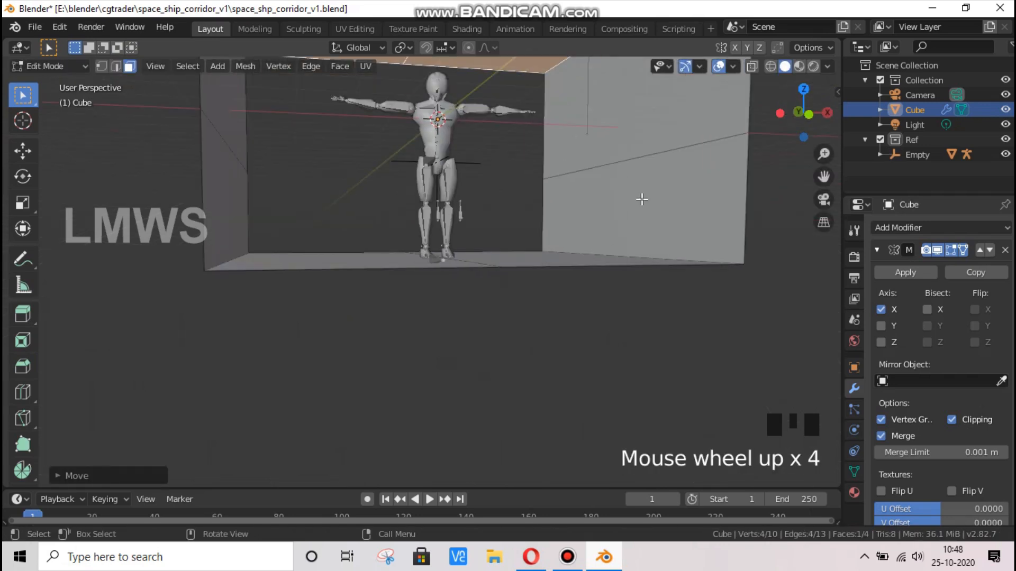
{"action": "left_click_drag", "start_coordinate": [824, 176], "coordinate": [571, 287]}
{"action": "left_click", "coordinate": [620, 286]}
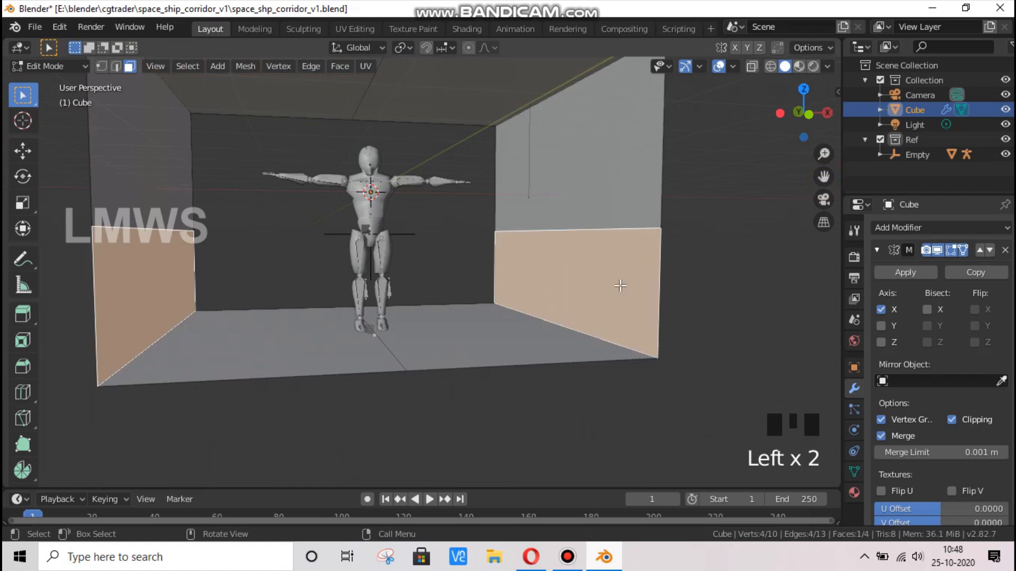
{"action": "key", "text": "e"}
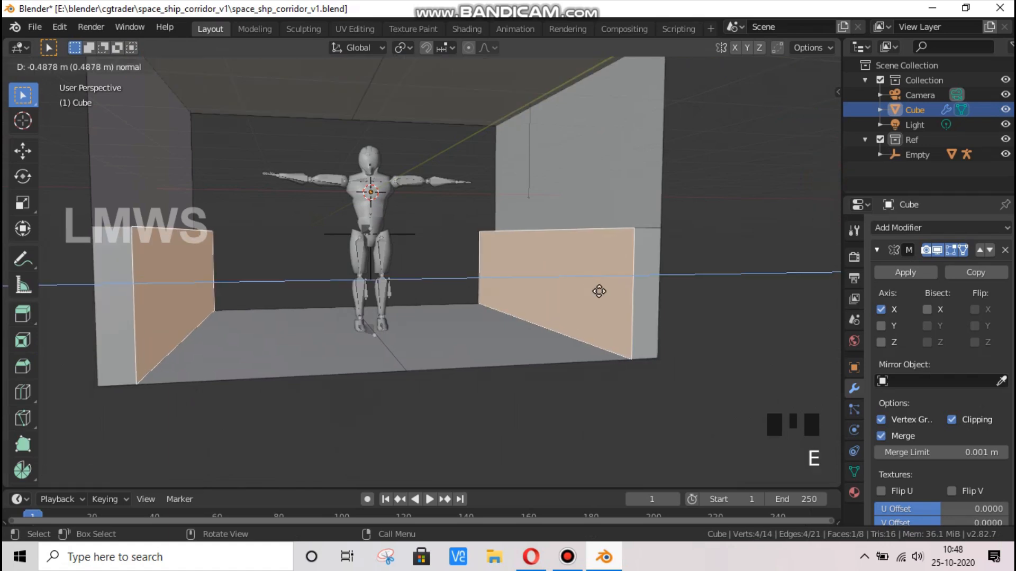
{"action": "left_click", "coordinate": [593, 292]}
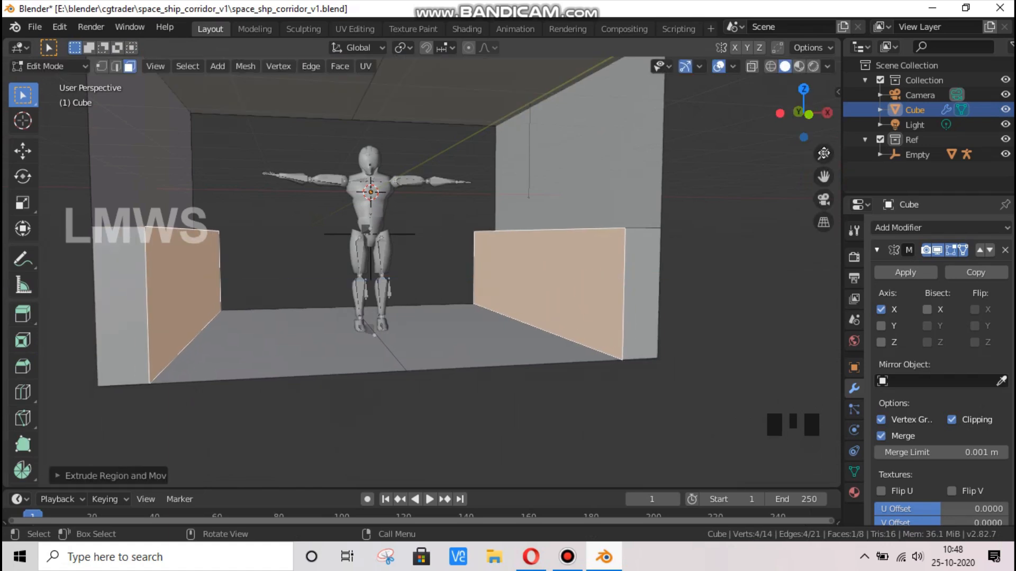
In edge selection, lower the ledge's inner top edge along Z to slope its top surface, then clear the selection
{"action": "left_click_drag", "start_coordinate": [805, 107], "coordinate": [801, 127]}
{"action": "left_click", "coordinate": [121, 67]}
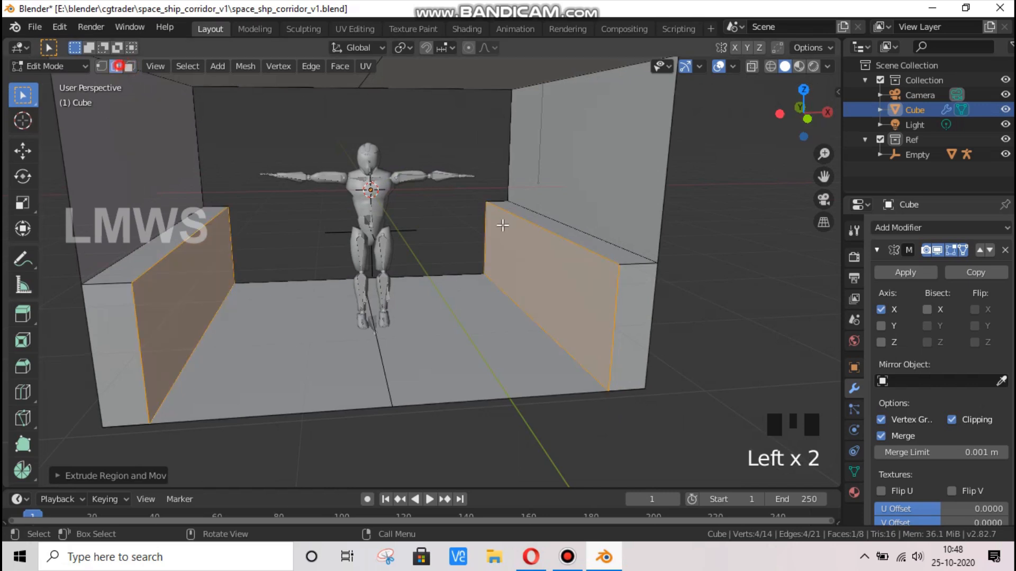
{"action": "left_click", "coordinate": [601, 257]}
{"action": "left_click", "coordinate": [602, 260]}
{"action": "key", "text": "g"}
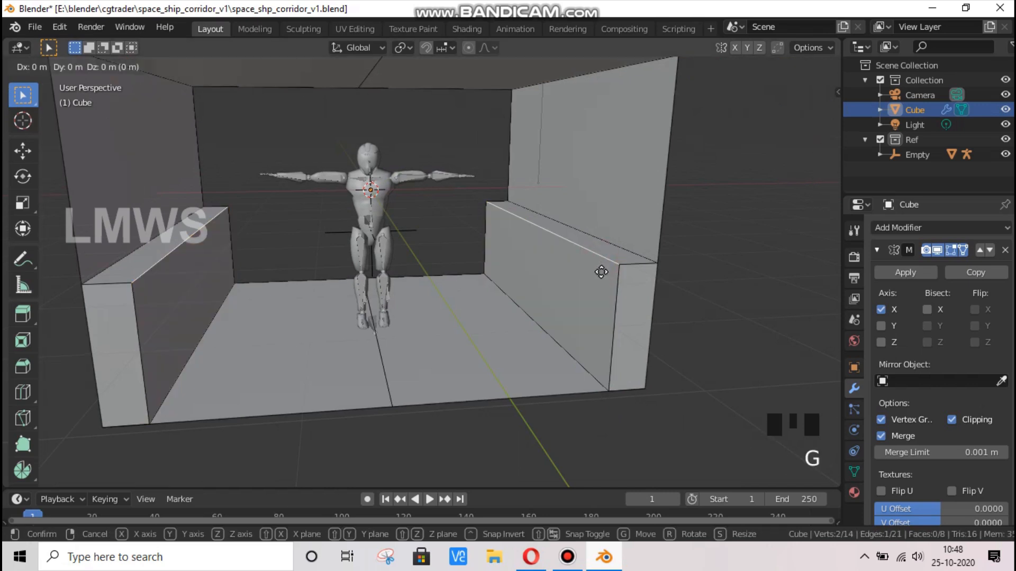
{"action": "key", "text": "z"}
{"action": "left_click", "coordinate": [602, 283]}
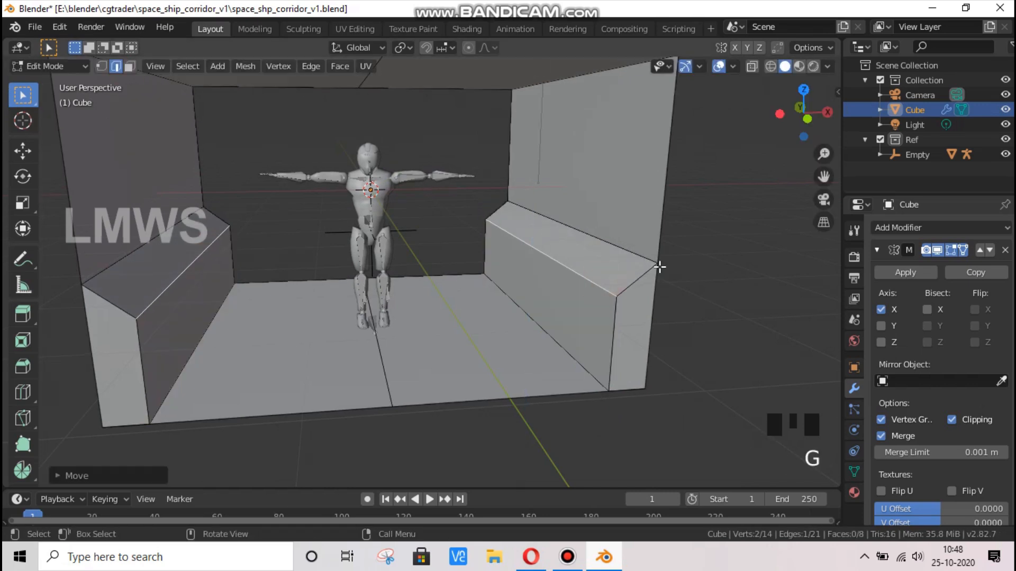
{"action": "key", "text": "alt+a"}
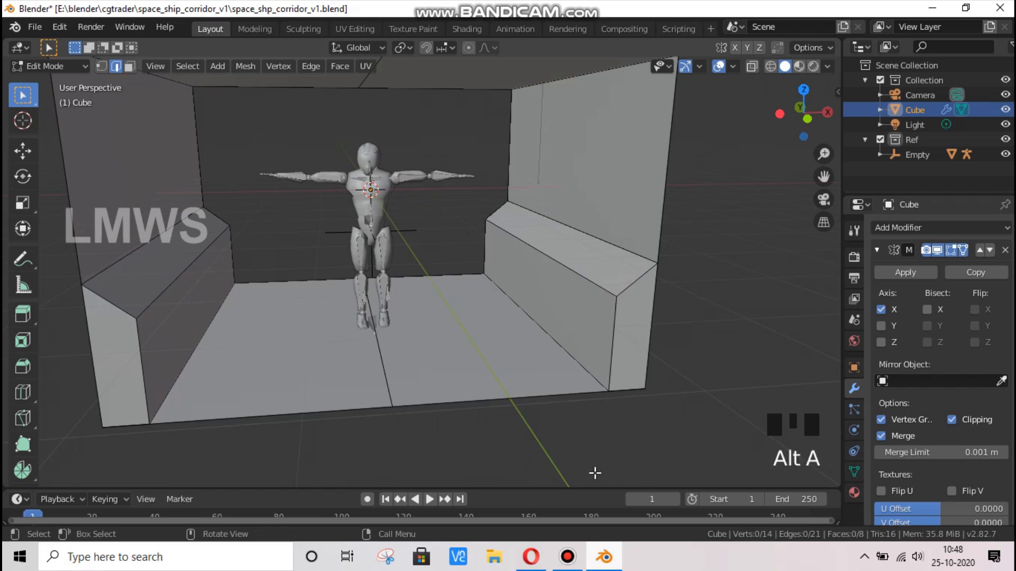
Compare the corridor with the concept art in the browser, return to Blender and undo the ledges' extrusion and slope
{"action": "left_click", "coordinate": [606, 559]}
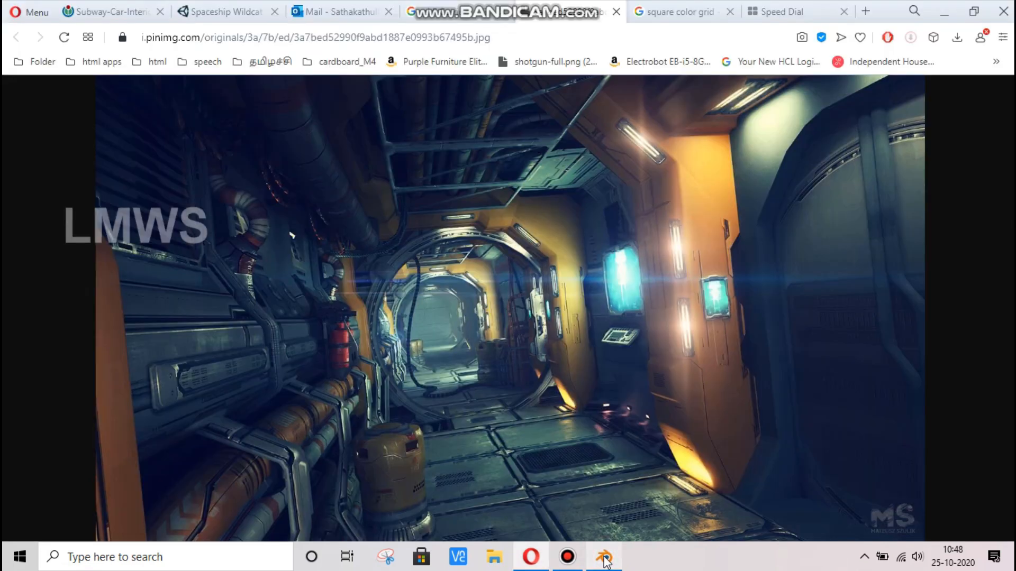
{"action": "key", "text": "alt+Tab"}
{"action": "key", "text": "ctrl+z"}
{"action": "key", "text": "ctrl+z"}
{"action": "key", "text": "ctrl+z"}
{"action": "key", "text": "ctrl+z"}
{"action": "key", "text": "ctrl+z"}
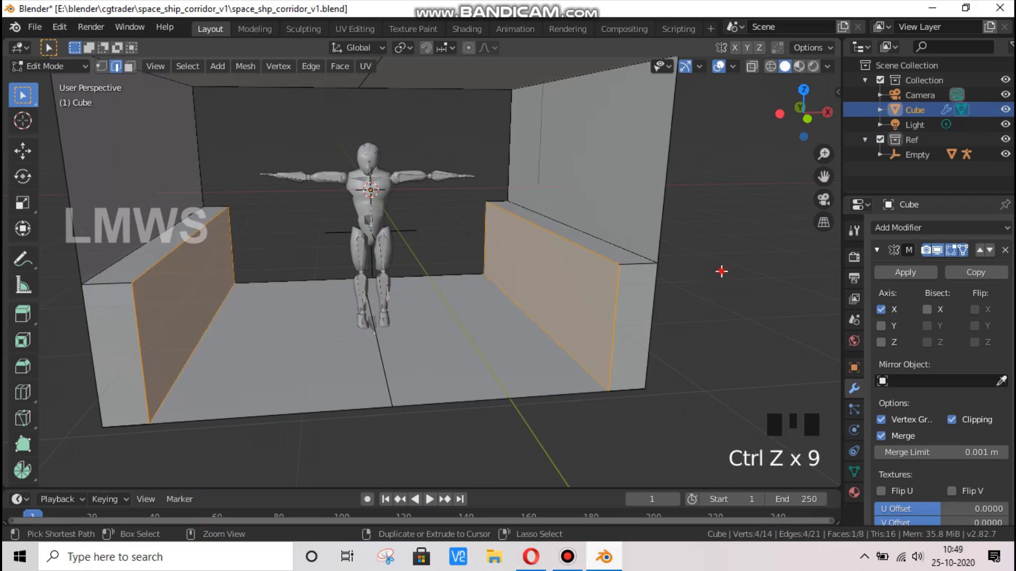
{"action": "key", "text": "ctrl+z"}
{"action": "key", "text": "ctrl+z"}
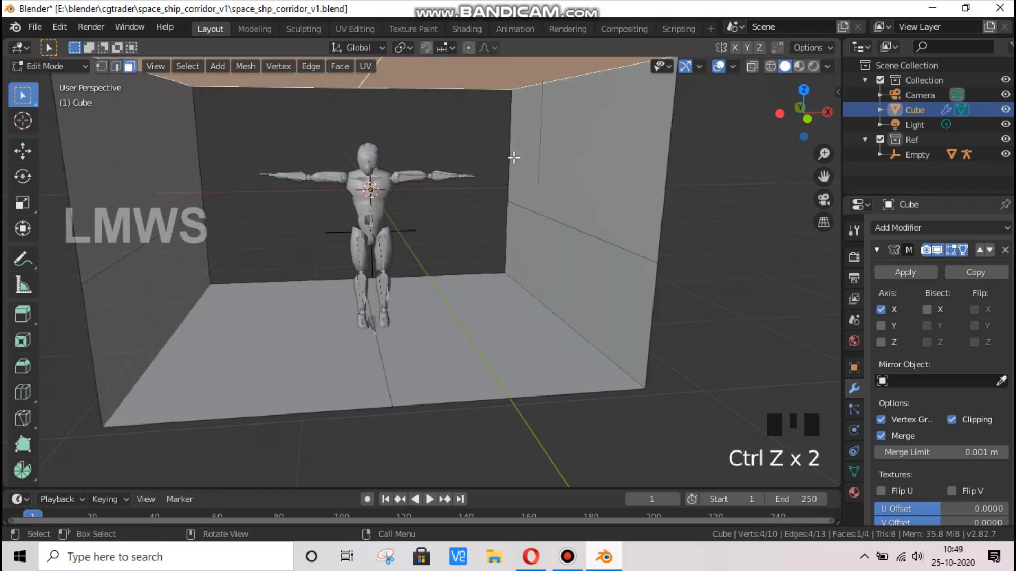
Add a horizontal loop cut through the upper part of the mirrored side walls
{"action": "key", "text": "alt+a"}
{"action": "key", "text": "ctrl+r"}
{"action": "left_click", "coordinate": [519, 143]}
{"action": "left_click", "coordinate": [572, 225]}
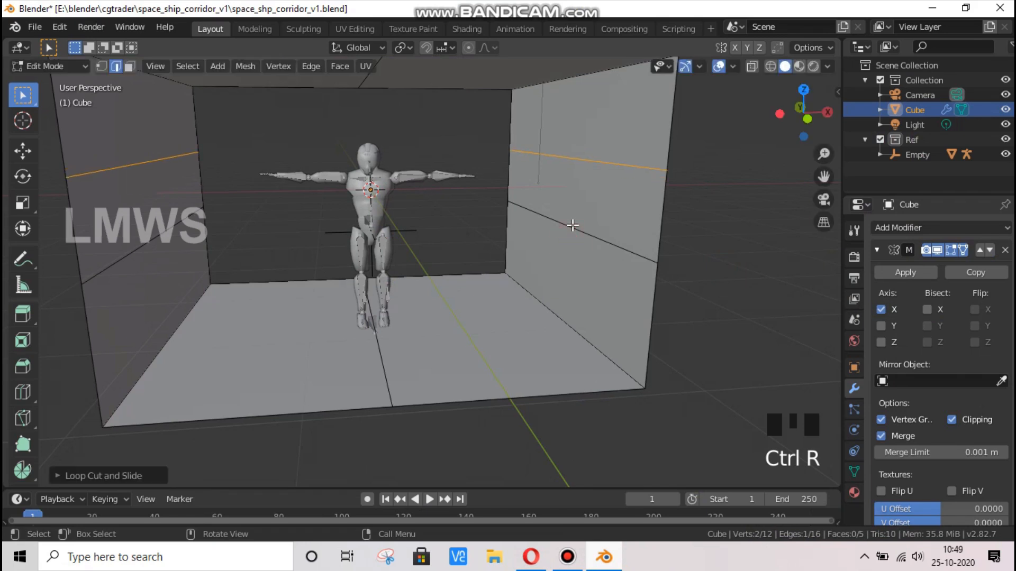
Select both horizontal wall loops, scale them slightly apart and lower them a little, then clear the selection
{"action": "left_click", "coordinate": [572, 225], "text": "alt"}
{"action": "left_click", "coordinate": [608, 159], "text": "alt+shift"}
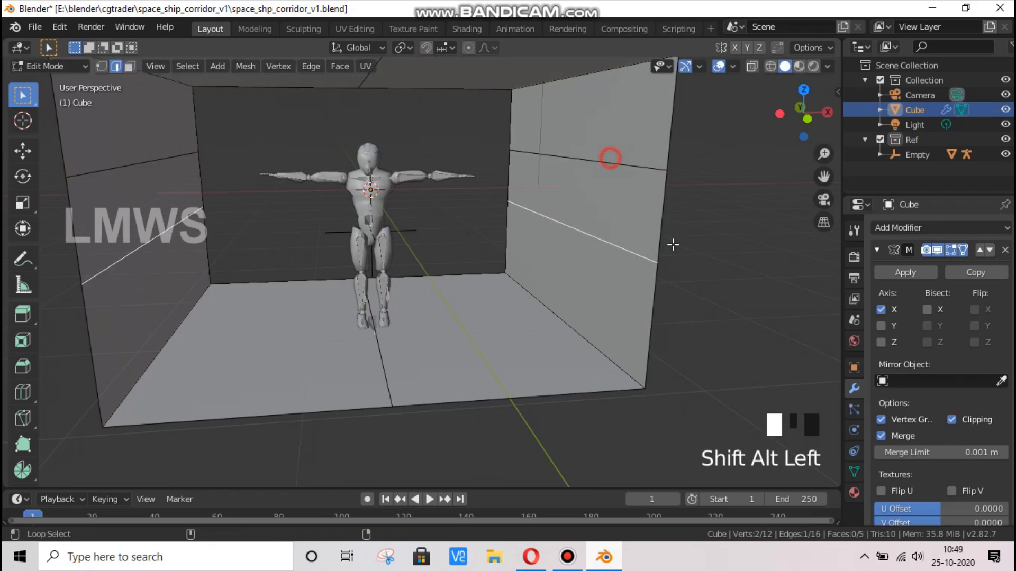
{"action": "key", "text": "s"}
{"action": "left_click", "coordinate": [699, 261]}
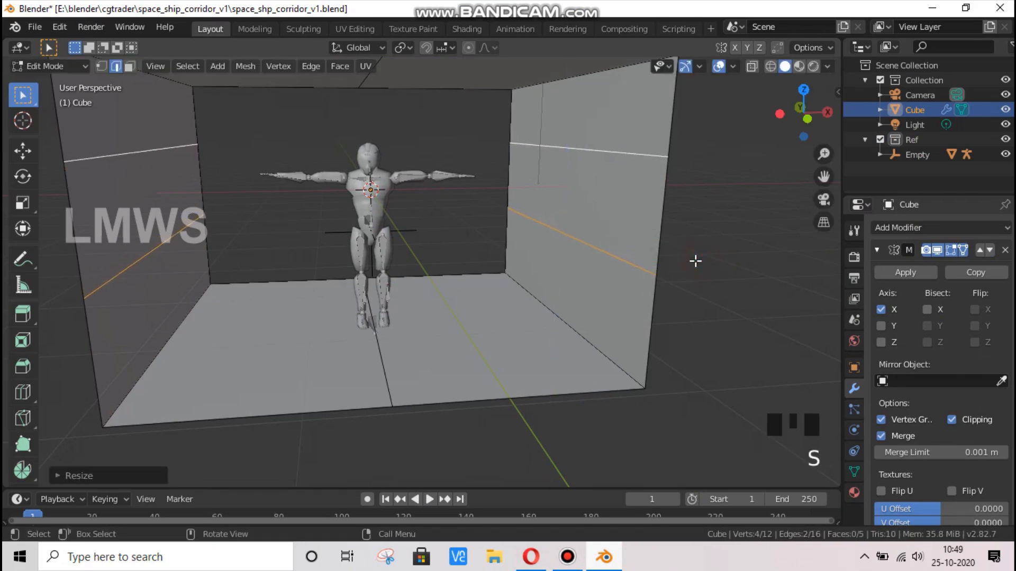
{"action": "key", "text": "g"}
{"action": "left_click", "coordinate": [695, 262]}
{"action": "key", "text": "alt+a"}
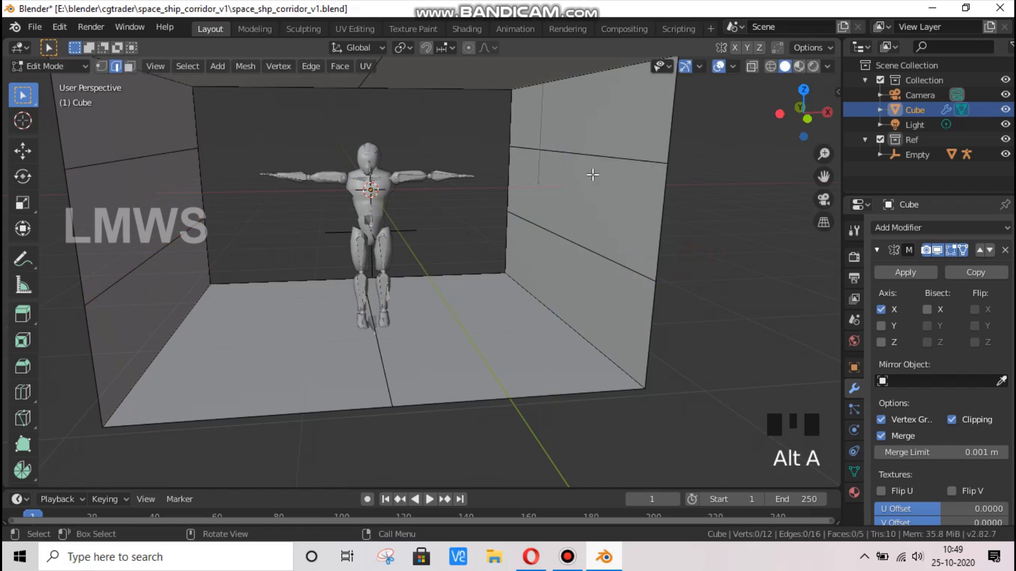
In face selection, select the middle band of the mirrored side wall and extrude it inward
{"action": "scroll", "coordinate": [800, 116], "scroll_direction": "down", "scroll_amount": 2}
{"action": "left_click_drag", "start_coordinate": [800, 116], "coordinate": [769, 121]}
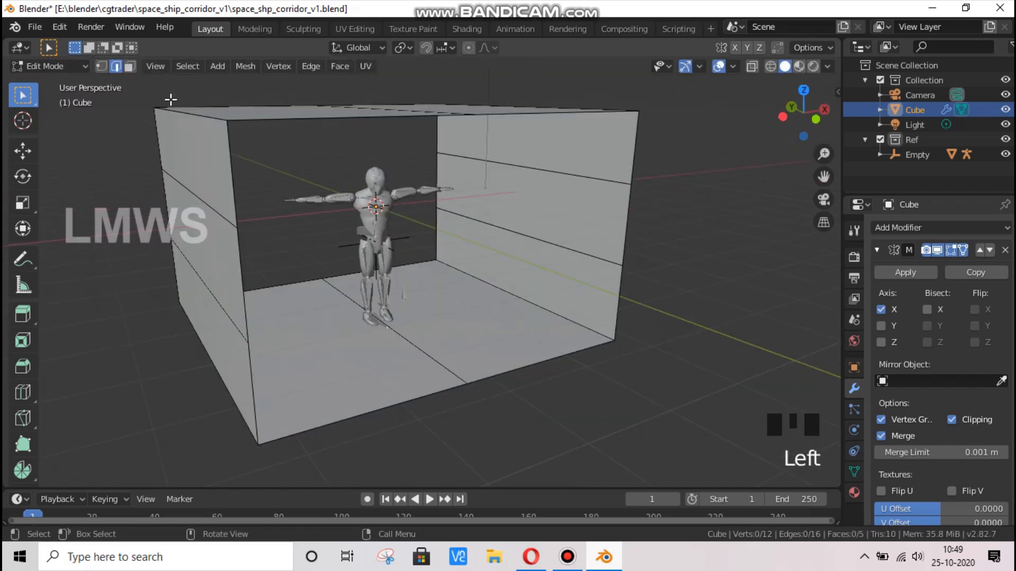
{"action": "scroll", "coordinate": [172, 100], "scroll_direction": "up", "scroll_amount": 2}
{"action": "left_click", "coordinate": [624, 211]}
{"action": "left_click", "coordinate": [626, 212]}
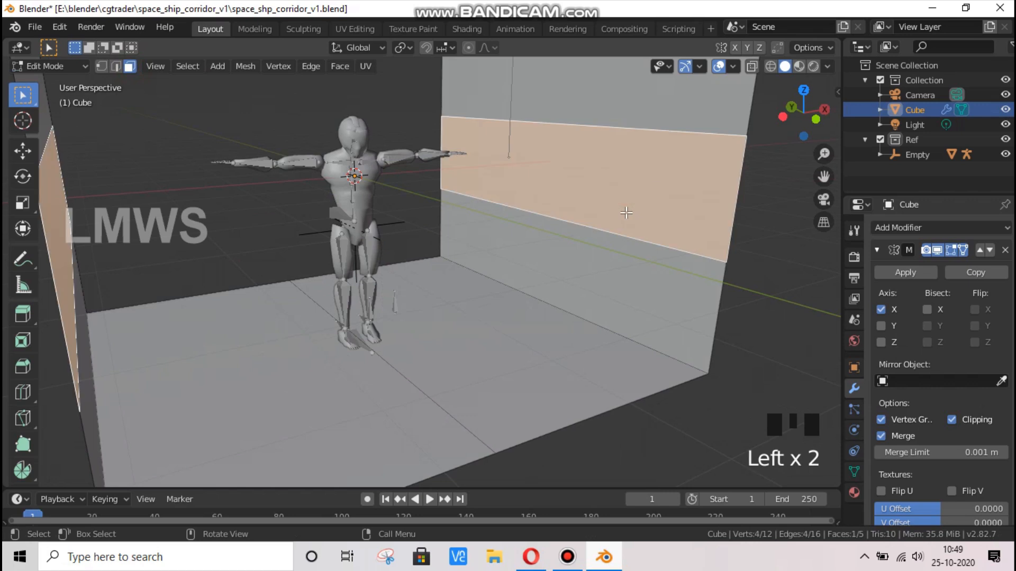
{"action": "key", "text": "e"}
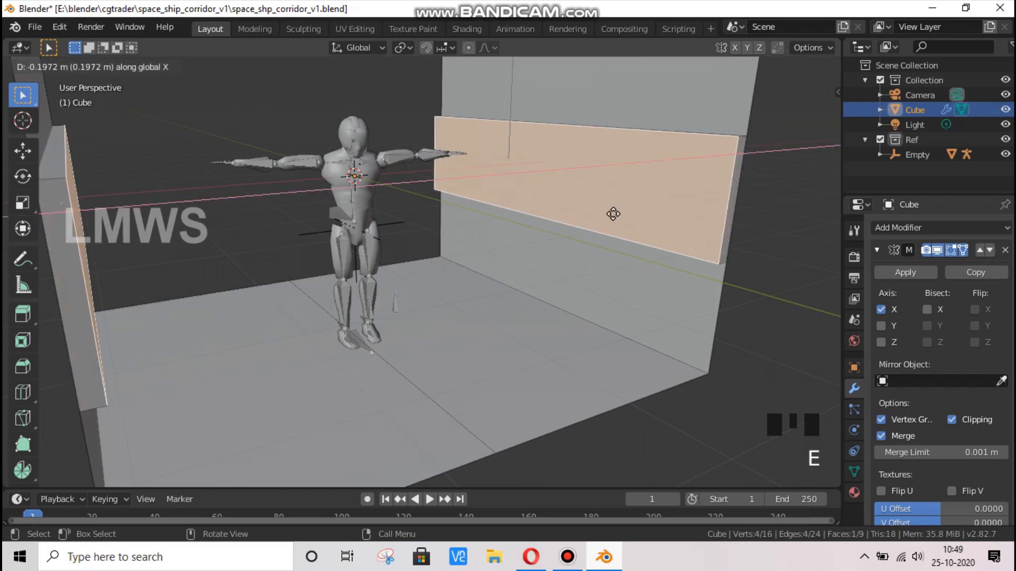
{"action": "left_click", "coordinate": [608, 216]}
Scale the extruded middle band's inner face down along Z to slope its upper and lower sides, then clear the selection
{"action": "key", "text": "s"}
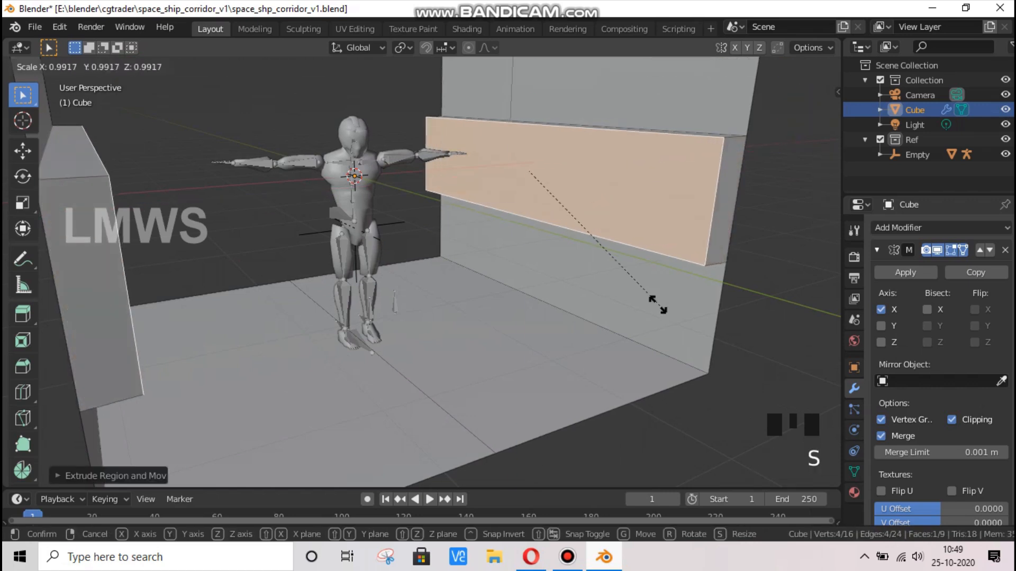
{"action": "key", "text": "z"}
{"action": "left_click", "coordinate": [653, 272]}
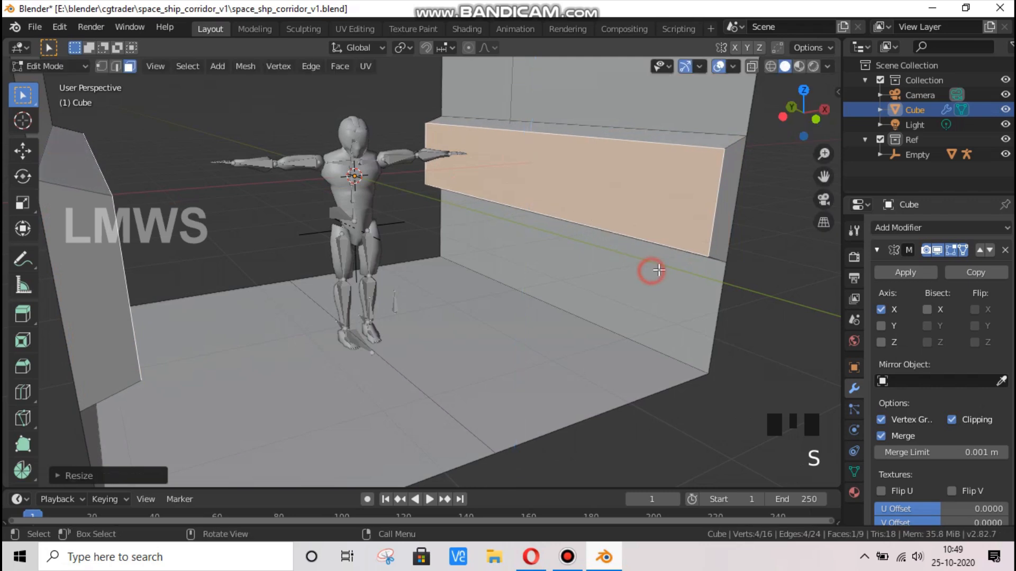
{"action": "scroll", "coordinate": [653, 272], "scroll_direction": "down", "scroll_amount": 2}
{"action": "left_click_drag", "start_coordinate": [803, 114], "coordinate": [94, 79]}
{"action": "key", "text": "alt+a"}
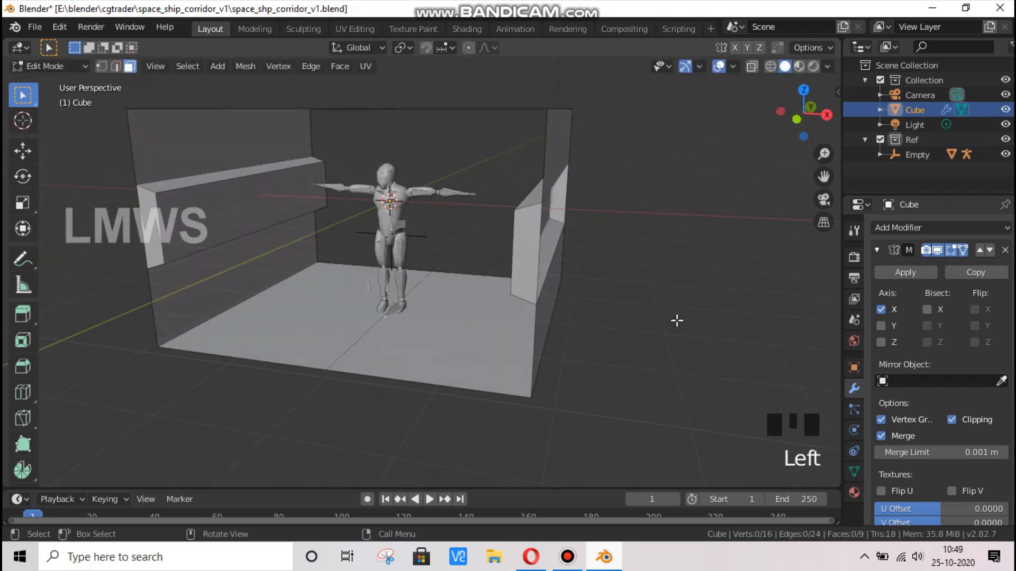
Select the end cap faces at both ends of the protruding middle band and delete them
{"action": "left_click", "coordinate": [522, 238], "text": "shift"}
{"action": "left_click_drag", "start_coordinate": [810, 106], "coordinate": [377, 285]}
{"action": "left_click", "coordinate": [351, 292], "text": "shift"}
{"action": "key", "text": "x"}
{"action": "left_click", "coordinate": [498, 239]}
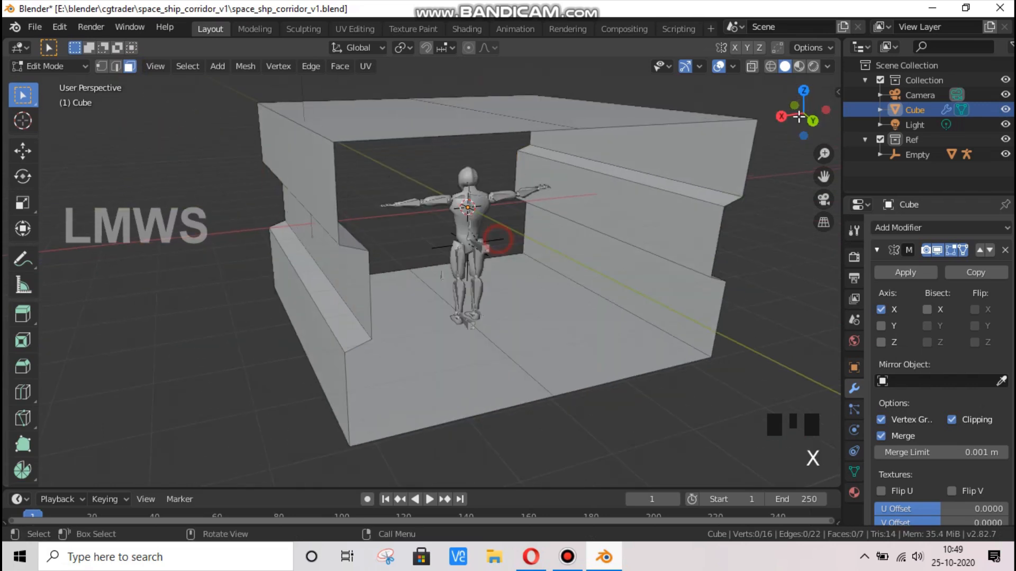
Check the concept art in the browser, then lengthen the whole corridor mesh by scaling it about 1.42 along Y
{"action": "left_click_drag", "start_coordinate": [798, 116], "coordinate": [608, 565]}
{"action": "left_click", "coordinate": [607, 562]}
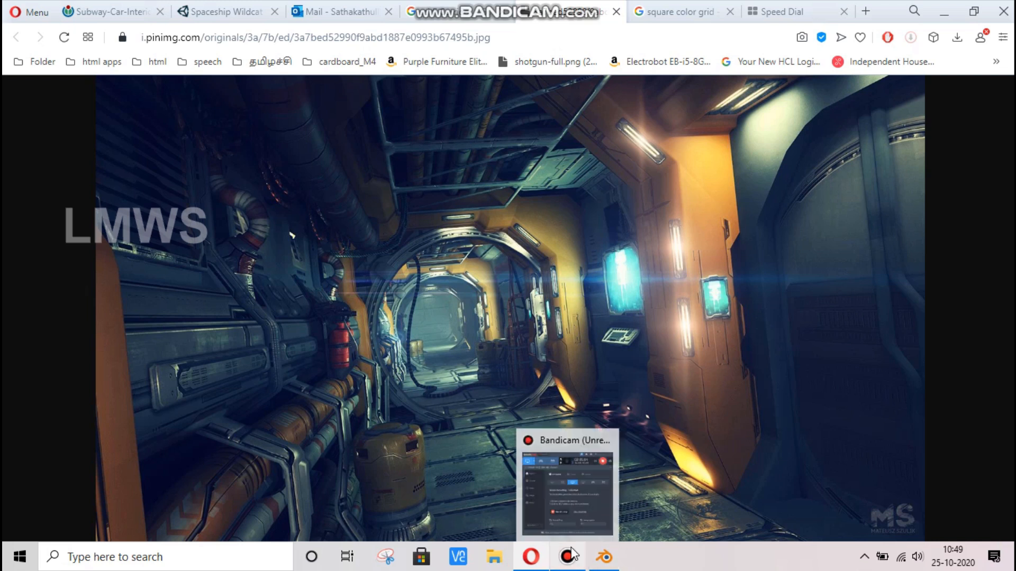
{"action": "left_click", "coordinate": [603, 557]}
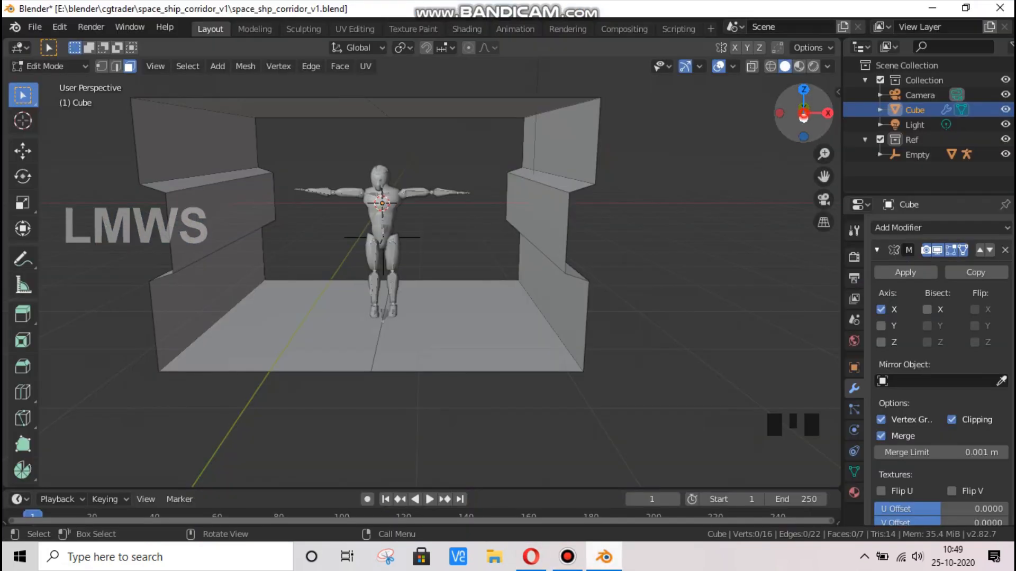
{"action": "left_click_drag", "start_coordinate": [803, 112], "coordinate": [628, 285]}
{"action": "key", "text": "a"}
{"action": "key", "text": "s"}
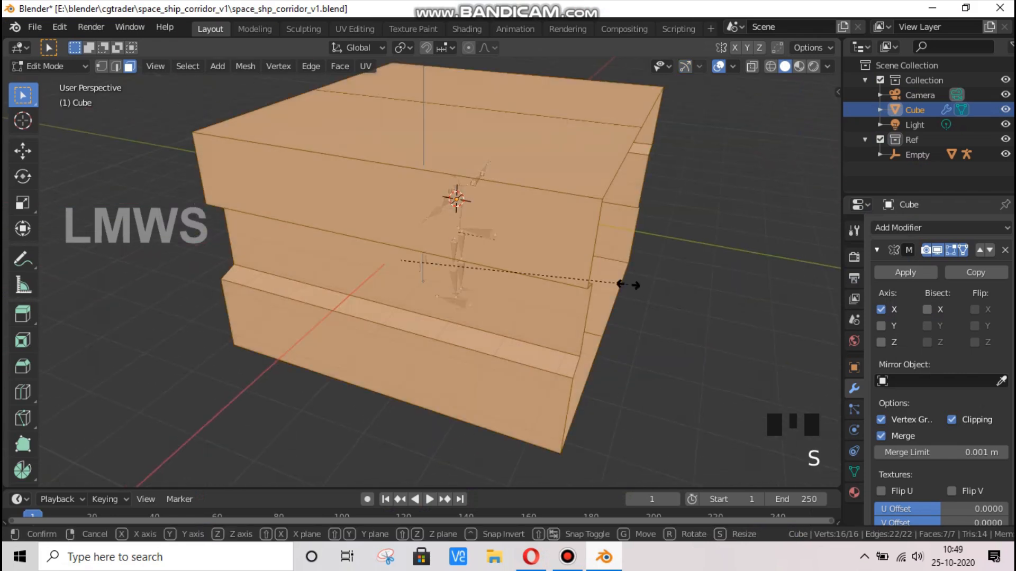
{"action": "key", "text": "y"}
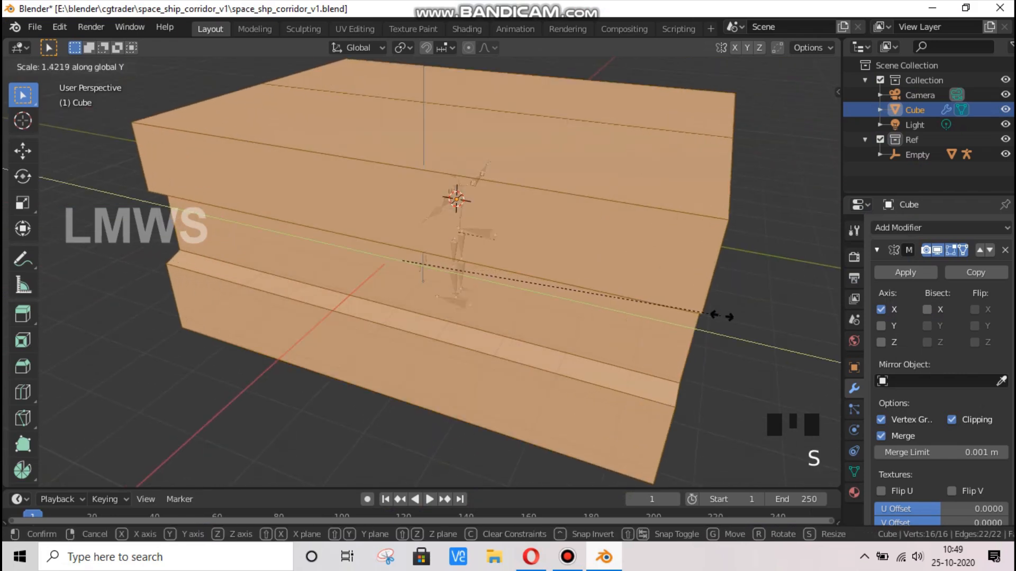
{"action": "left_click", "coordinate": [722, 316]}
{"action": "middle_click_drag", "start_coordinate": [722, 316], "coordinate": [588, 211]}
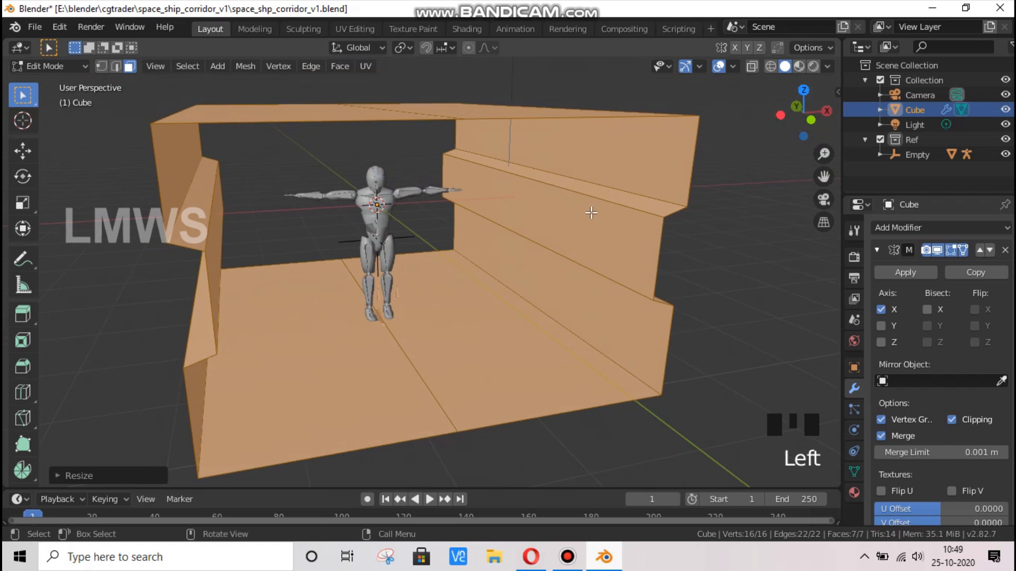
{"action": "left_click", "coordinate": [533, 204]}
{"action": "scroll", "coordinate": [532, 204], "scroll_direction": "up", "scroll_amount": 2}
{"action": "scroll", "coordinate": [514, 220], "scroll_direction": "down", "scroll_amount": 2}
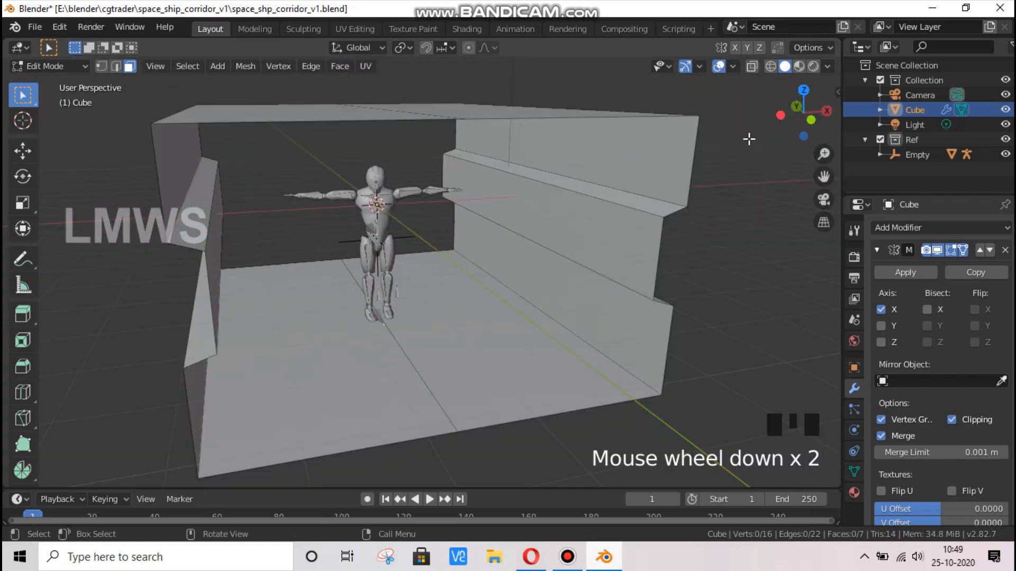
Add a centred loop cut around the corridor's cross-section at the middle of its length
{"action": "left_click_drag", "start_coordinate": [792, 111], "coordinate": [492, 260]}
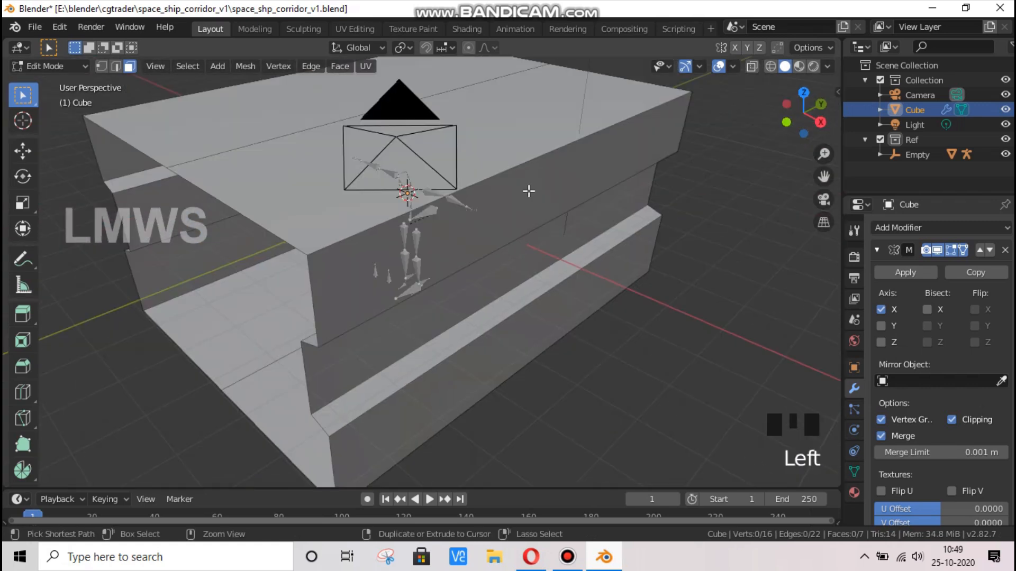
{"action": "key", "text": "ctrl+r"}
{"action": "scroll", "coordinate": [523, 175], "scroll_direction": "up", "scroll_amount": 2}
{"action": "scroll", "coordinate": [522, 175], "scroll_direction": "down", "scroll_amount": 2}
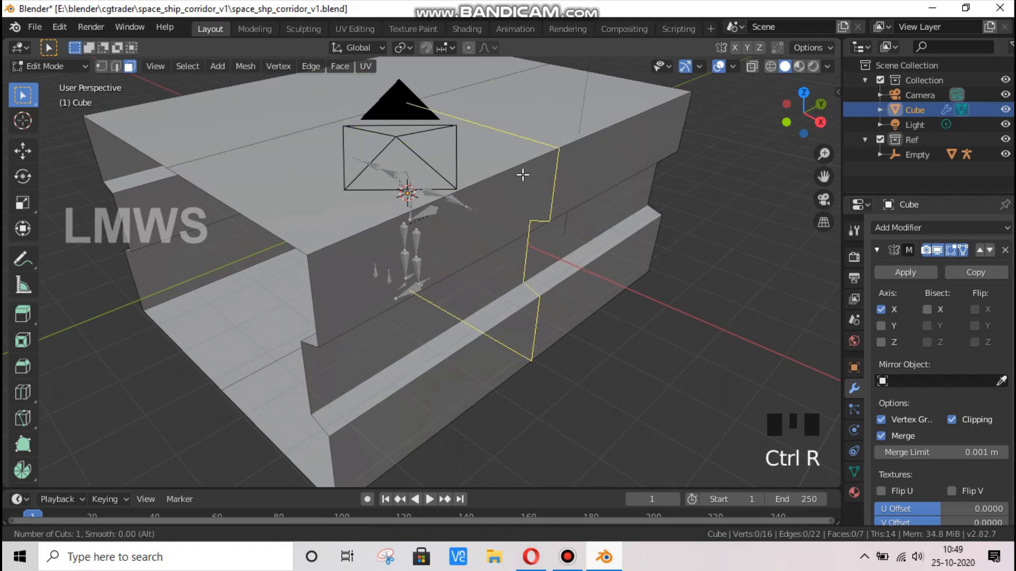
{"action": "left_click", "coordinate": [522, 175]}
{"action": "right_click", "coordinate": [536, 195]}
{"action": "key", "text": "Escape"}
{"action": "key", "text": "Escape"}
Bevel the new cross-section loop to a width of about 0.65 m to form a band around the corridor
{"action": "left_click_drag", "start_coordinate": [804, 112], "coordinate": [563, 237]}
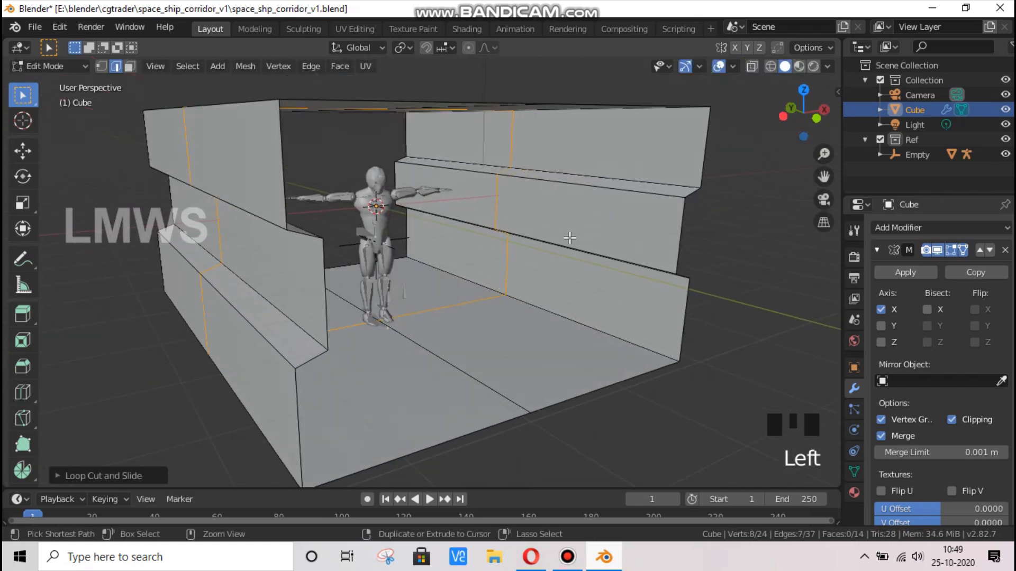
{"action": "key", "text": "ctrl+b"}
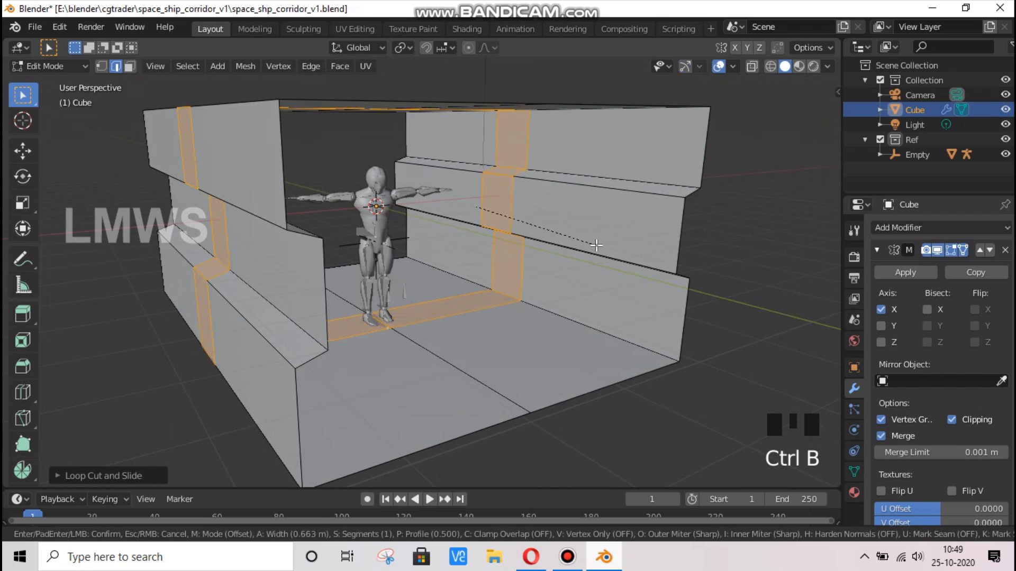
{"action": "left_click", "coordinate": [595, 244]}
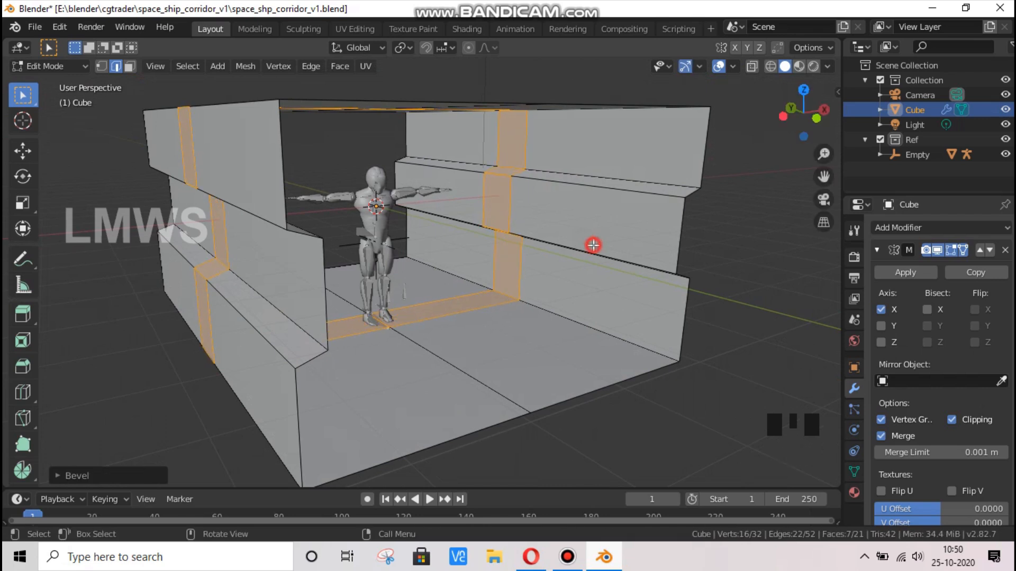
Exclude the floor strip from the band's selection and extrude its wall and ceiling faces about 1 m inward as a frame
{"action": "scroll", "coordinate": [811, 153], "scroll_direction": "up", "scroll_amount": 2}
{"action": "left_click_drag", "start_coordinate": [803, 109], "coordinate": [779, 108]}
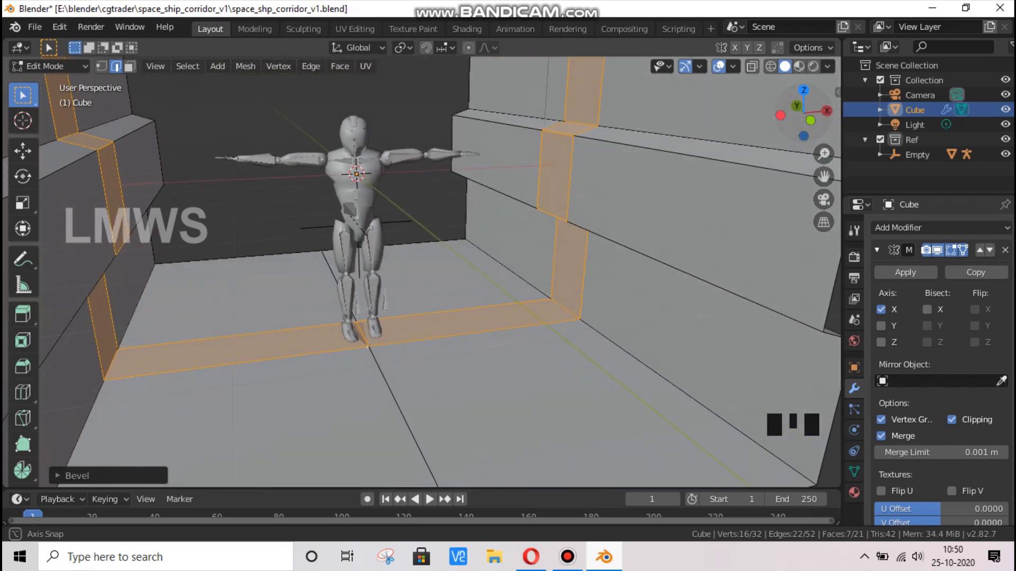
{"action": "left_click_drag", "start_coordinate": [779, 108], "coordinate": [777, 108]}
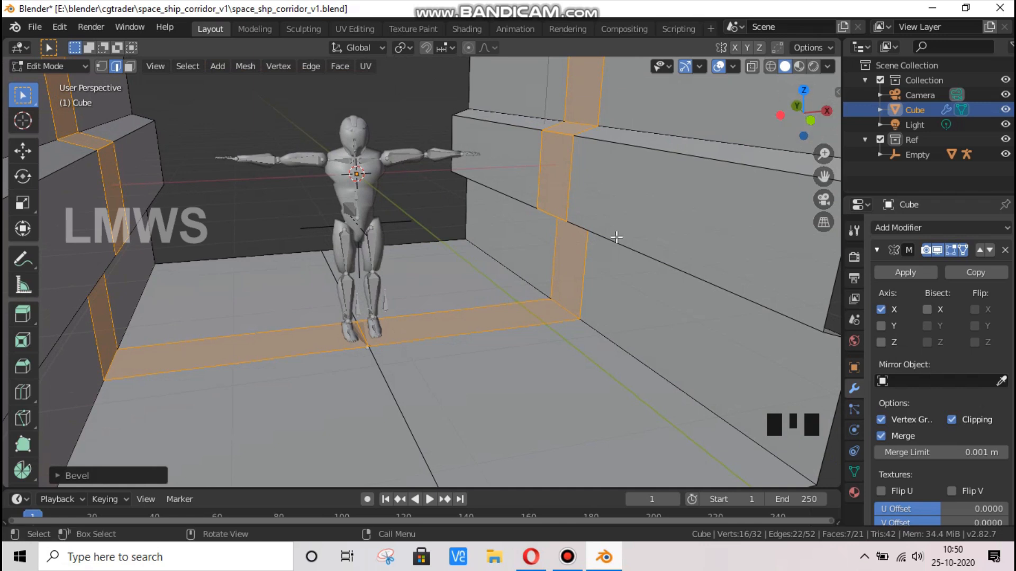
{"action": "scroll", "coordinate": [614, 236], "scroll_direction": "down", "scroll_amount": 1}
{"action": "key", "text": "n"}
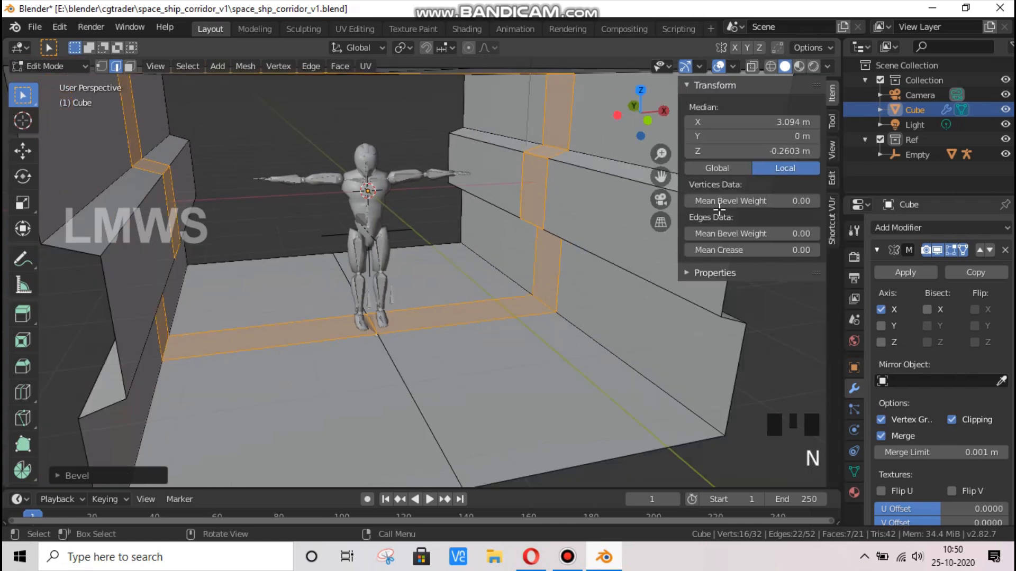
{"action": "key", "text": "n"}
{"action": "left_click_drag", "start_coordinate": [818, 134], "coordinate": [825, 183]}
{"action": "scroll", "coordinate": [582, 179], "scroll_direction": "up", "scroll_amount": 1}
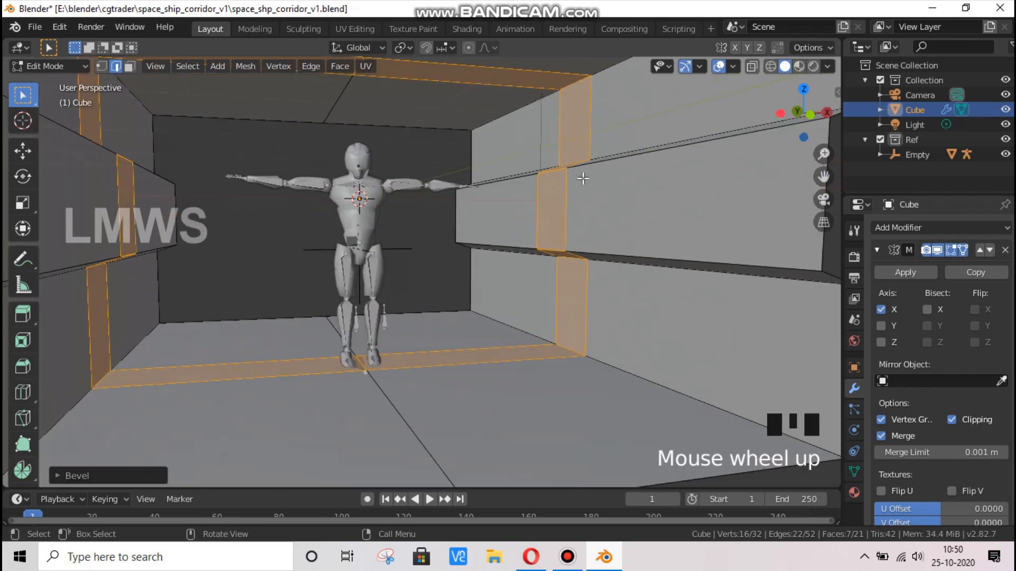
{"action": "left_click", "coordinate": [520, 354], "text": "shift"}
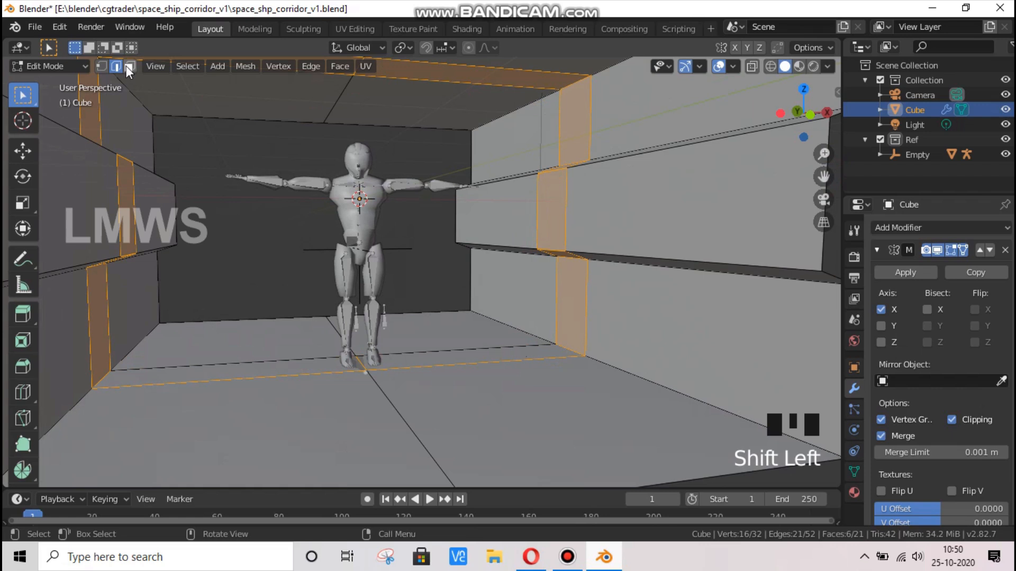
{"action": "left_click", "coordinate": [477, 360], "text": "shift"}
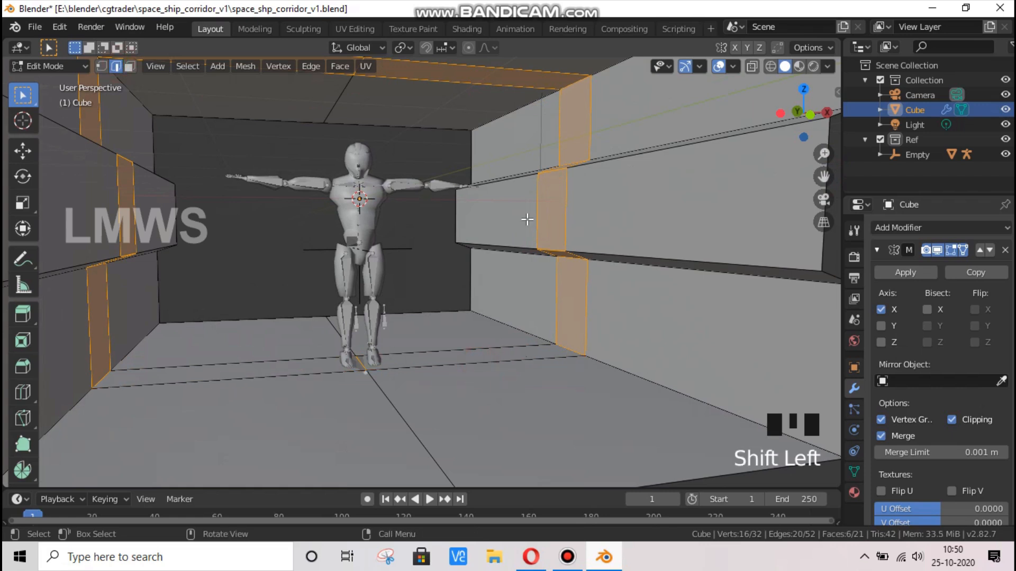
{"action": "key", "text": "e"}
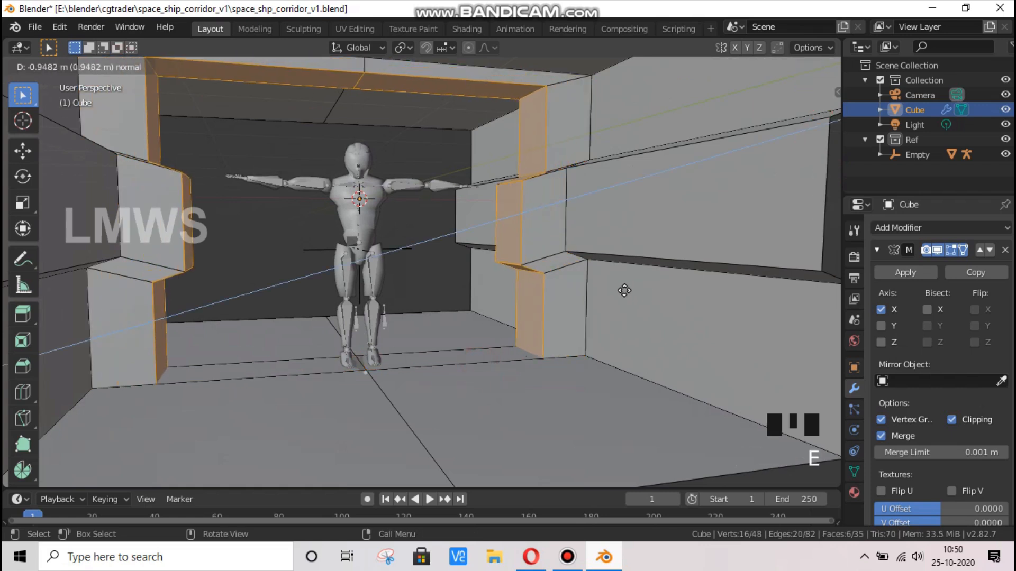
{"action": "right_click", "coordinate": [619, 292]}
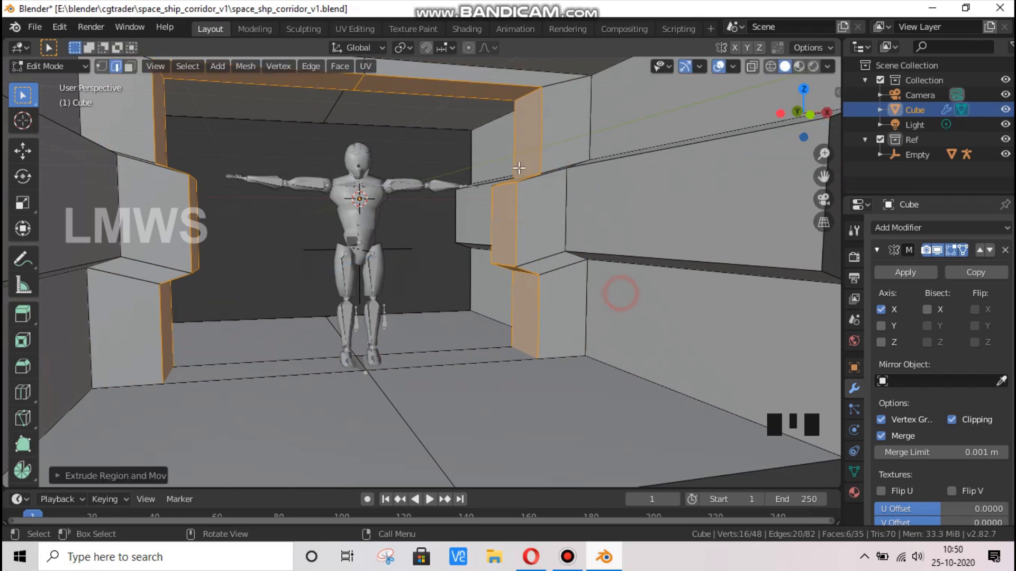
Move the frame's upper and lower inner wall faces inward along X until they line up with its protruding middle face
{"action": "left_click", "coordinate": [503, 223]}
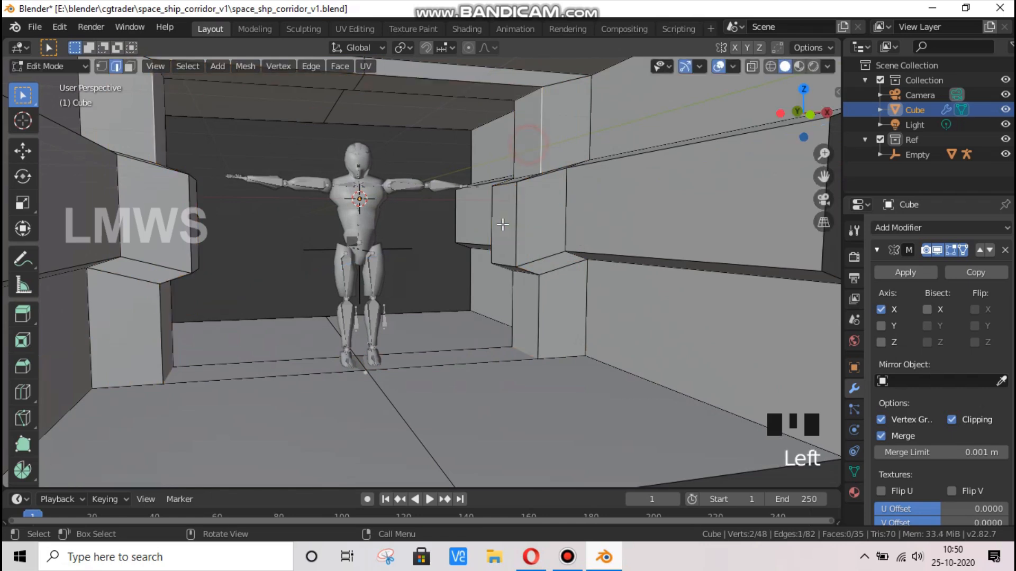
{"action": "left_click", "coordinate": [503, 224], "text": "shift"}
{"action": "left_click", "coordinate": [129, 66]}
{"action": "left_click", "coordinate": [533, 140]}
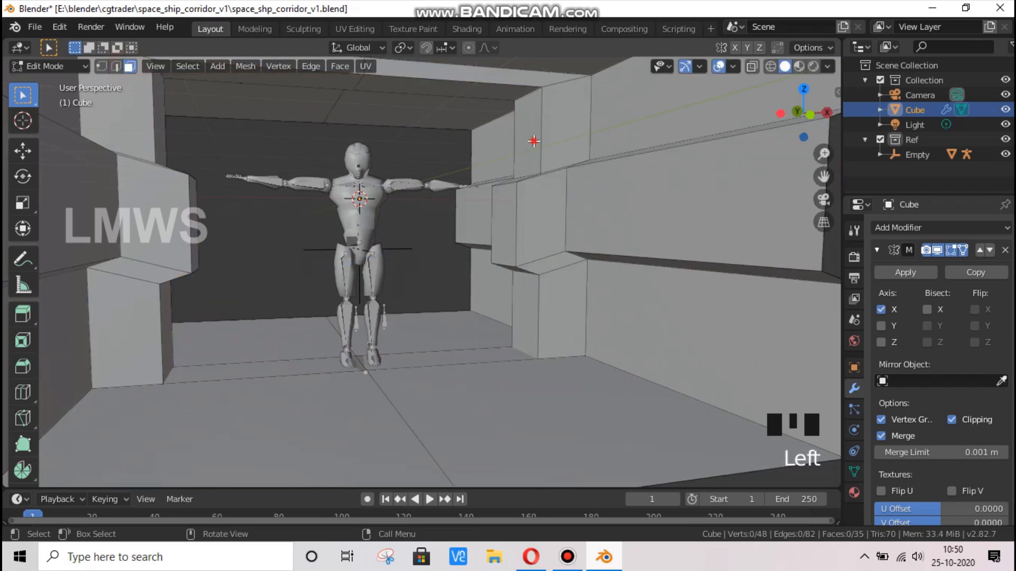
{"action": "left_click", "coordinate": [508, 223], "text": "shift"}
{"action": "left_click", "coordinate": [535, 134]}
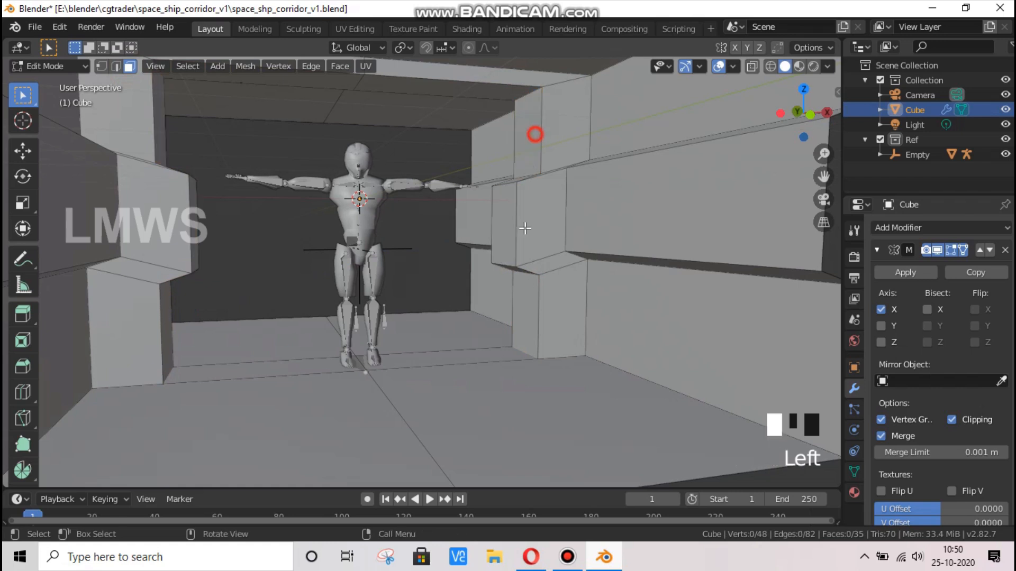
{"action": "left_click", "coordinate": [529, 294], "text": "shift"}
{"action": "key", "text": "g"}
{"action": "key", "text": "x"}
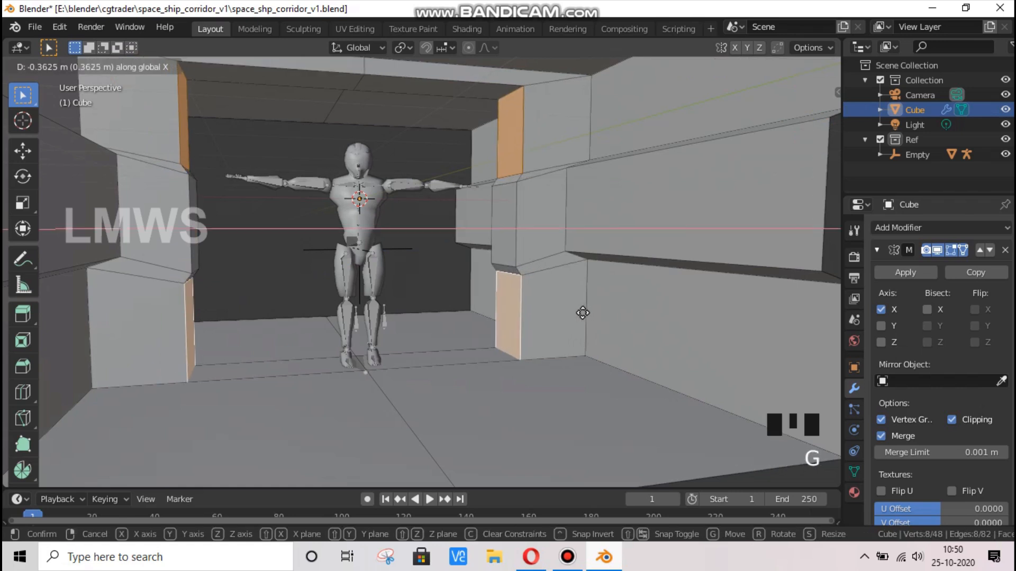
{"action": "left_click", "coordinate": [580, 313]}
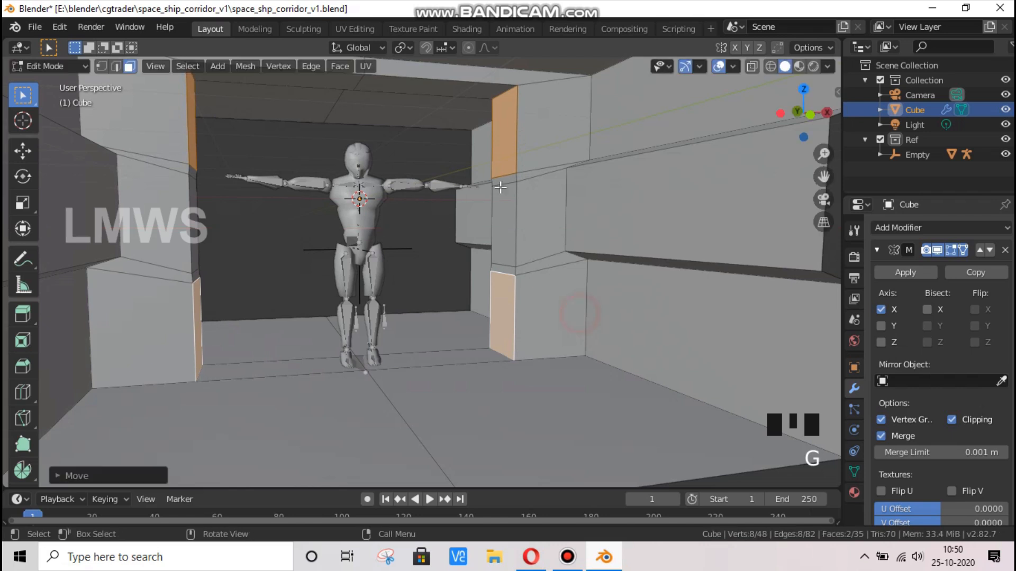
Add the frame's middle inner faces to the selection and scale all five along X to flatten the wall side
{"action": "left_click", "coordinate": [500, 201], "text": "shift"}
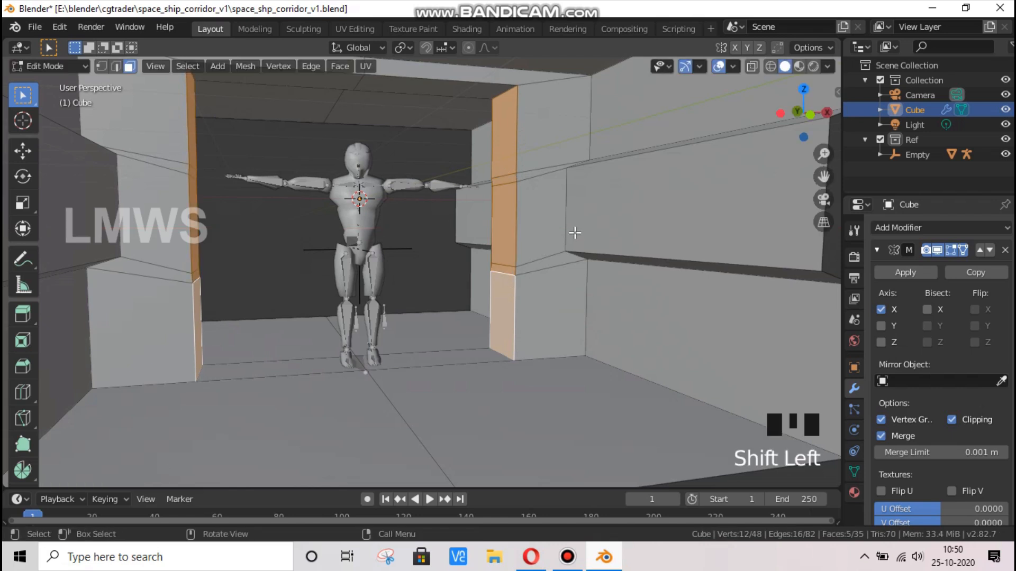
{"action": "key", "text": "s"}
{"action": "key", "text": "x"}
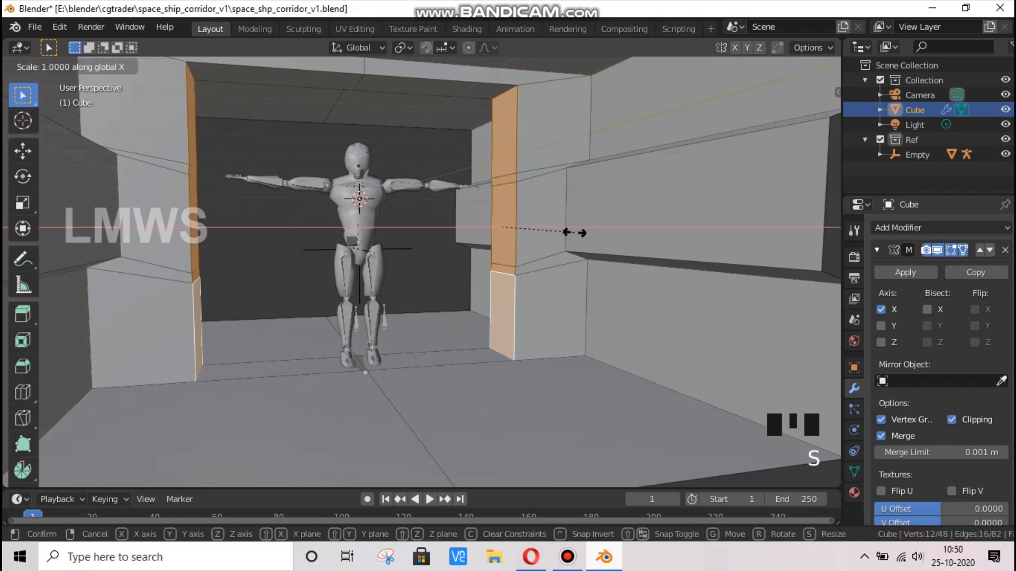
{"action": "left_click", "coordinate": [574, 232]}
{"action": "scroll", "coordinate": [581, 228], "scroll_direction": "down", "scroll_amount": 1}
{"action": "left_click_drag", "start_coordinate": [836, 110], "coordinate": [778, 120]}
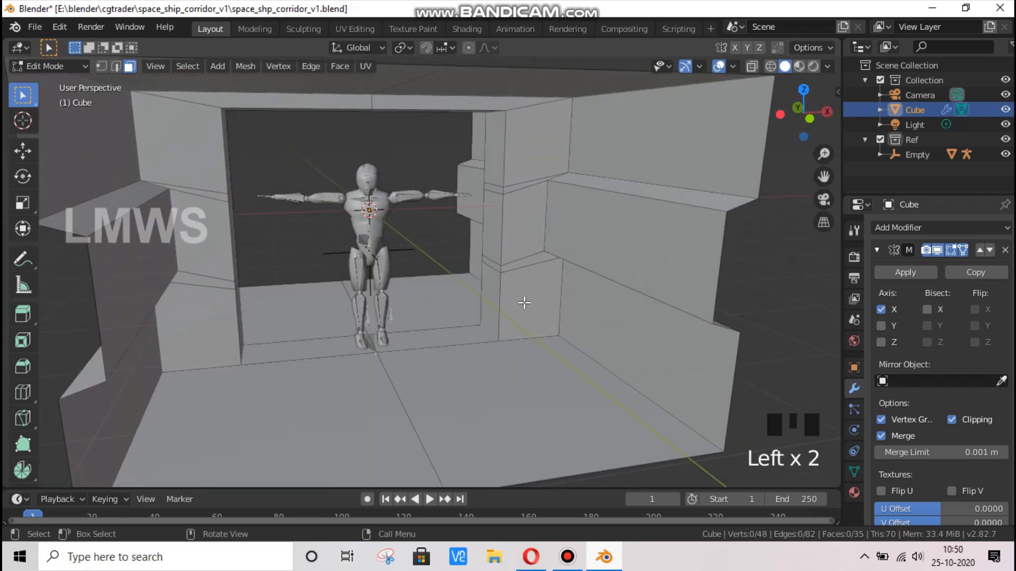
Reselect the frame's five inner wall faces and shift them slightly outward along X to widen the opening
{"action": "scroll", "coordinate": [521, 299], "scroll_direction": "up", "scroll_amount": 3}
{"action": "left_click_drag", "start_coordinate": [542, 242], "coordinate": [541, 284]}
{"action": "left_click_drag", "start_coordinate": [548, 123], "coordinate": [532, 201], "text": "shift"}
{"action": "left_click", "coordinate": [545, 134]}
{"action": "left_click", "coordinate": [546, 134], "text": "shift"}
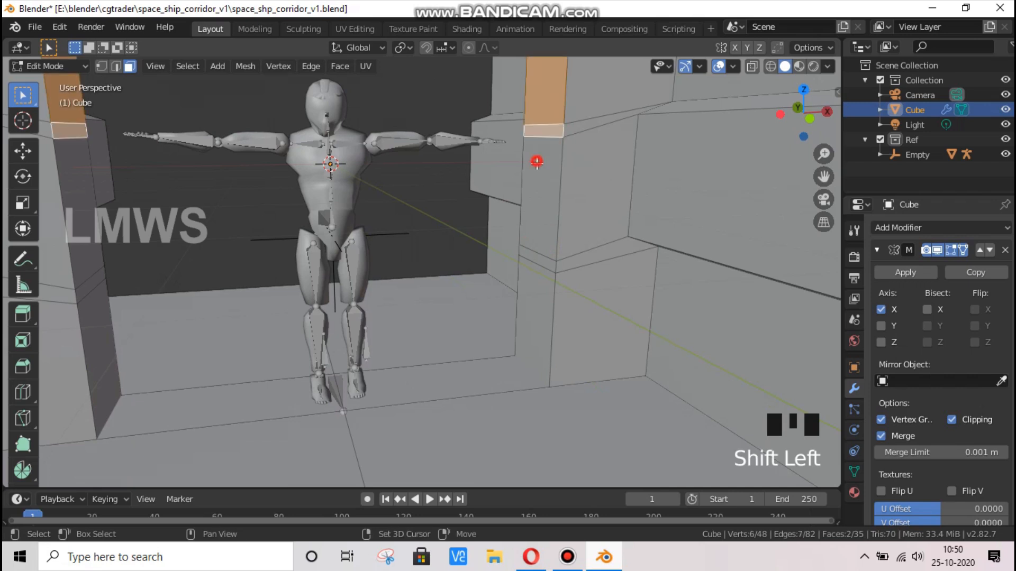
{"action": "left_click", "coordinate": [535, 249], "text": "shift"}
{"action": "left_click", "coordinate": [535, 265], "text": "shift"}
{"action": "left_click", "coordinate": [535, 281], "text": "shift"}
{"action": "scroll", "coordinate": [535, 281], "scroll_direction": "down", "scroll_amount": 1}
{"action": "key", "text": "g"}
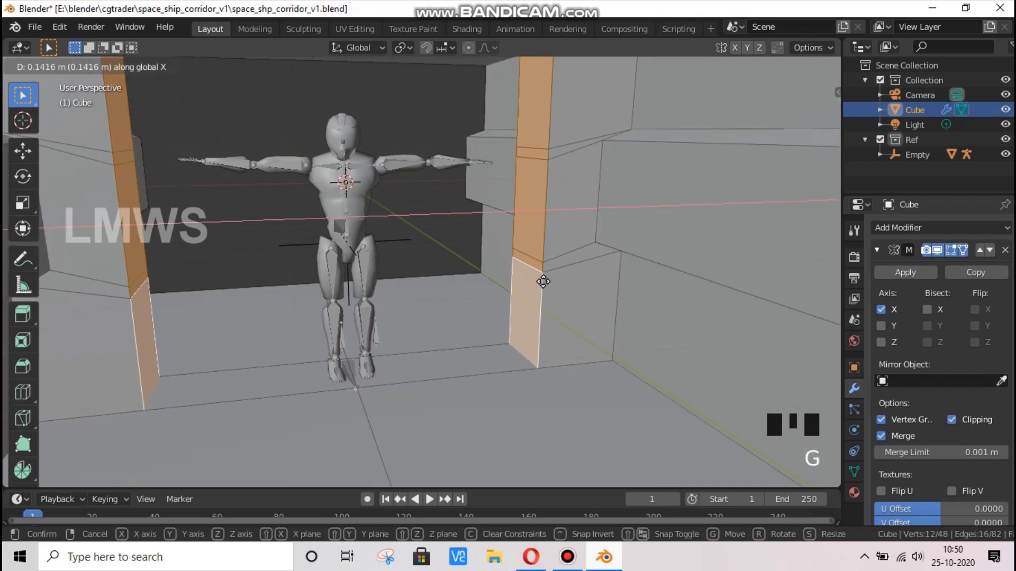
{"action": "left_click", "coordinate": [550, 281]}
{"action": "scroll", "coordinate": [539, 254], "scroll_direction": "down", "scroll_amount": 2}
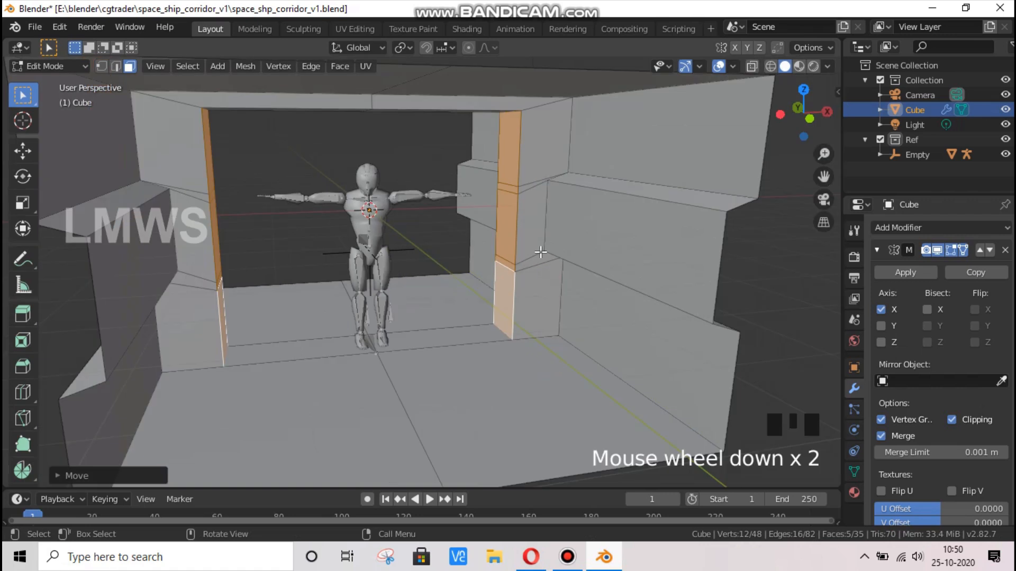
{"action": "key", "text": "alt+a"}
Lower the underside face of the frame's ceiling beam along Z to thicken the beam
{"action": "left_click_drag", "start_coordinate": [817, 110], "coordinate": [809, 112]}
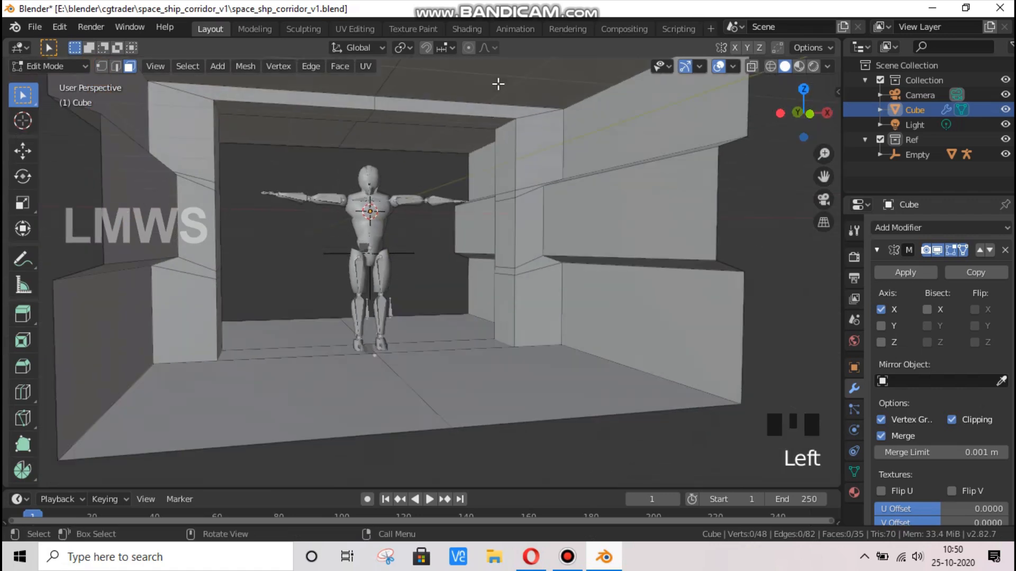
{"action": "scroll", "coordinate": [481, 93], "scroll_direction": "down", "scroll_amount": 2}
{"action": "left_click", "coordinate": [460, 124]}
{"action": "key", "text": "g"}
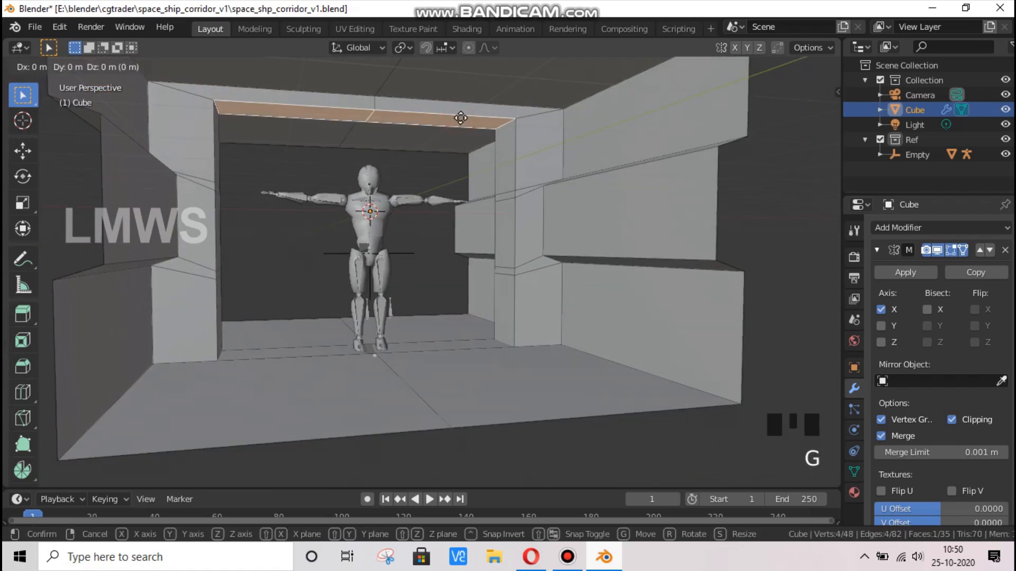
{"action": "key", "text": "z"}
{"action": "left_click", "coordinate": [488, 152]}
{"action": "scroll", "coordinate": [762, 130], "scroll_direction": "down", "scroll_amount": 2}
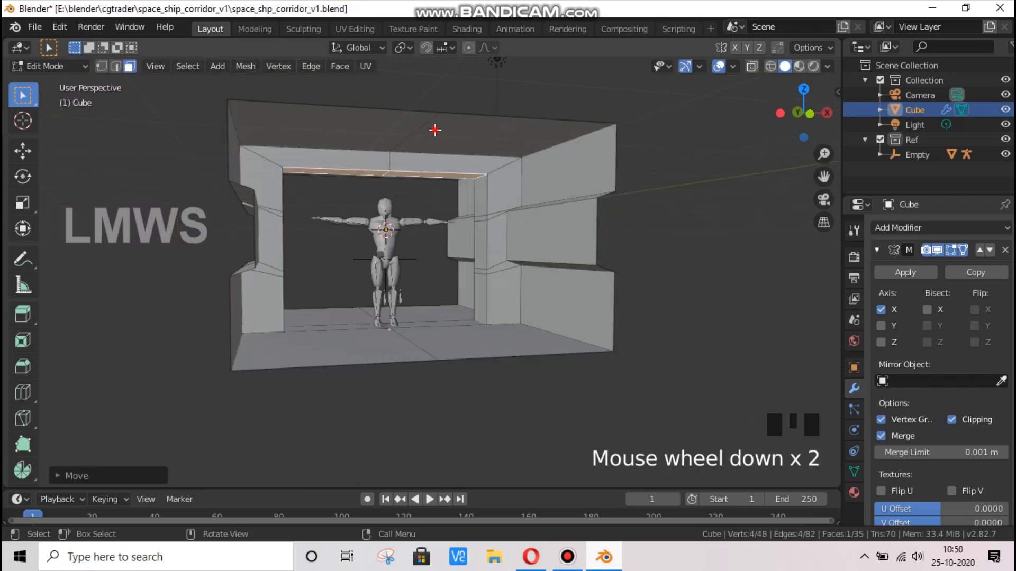
Raise the two corridor ceiling faces in front of and behind the frame by about 0.3 m along Z
{"action": "left_click", "coordinate": [434, 130]}
{"action": "scroll", "coordinate": [411, 141], "scroll_direction": "up", "scroll_amount": 2}
{"action": "left_click", "coordinate": [399, 145], "text": "shift"}
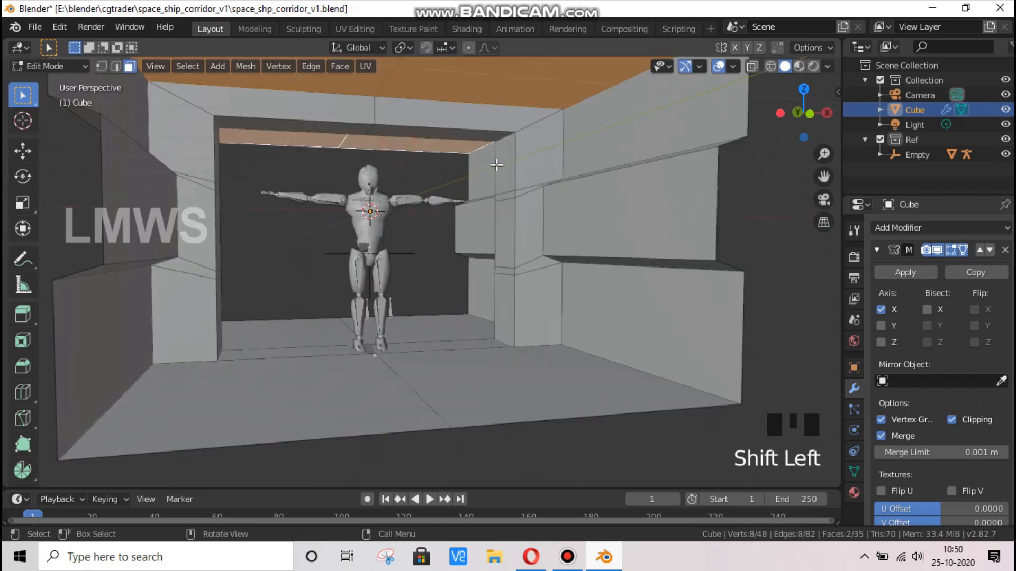
{"action": "key", "text": "g"}
{"action": "key", "text": "z"}
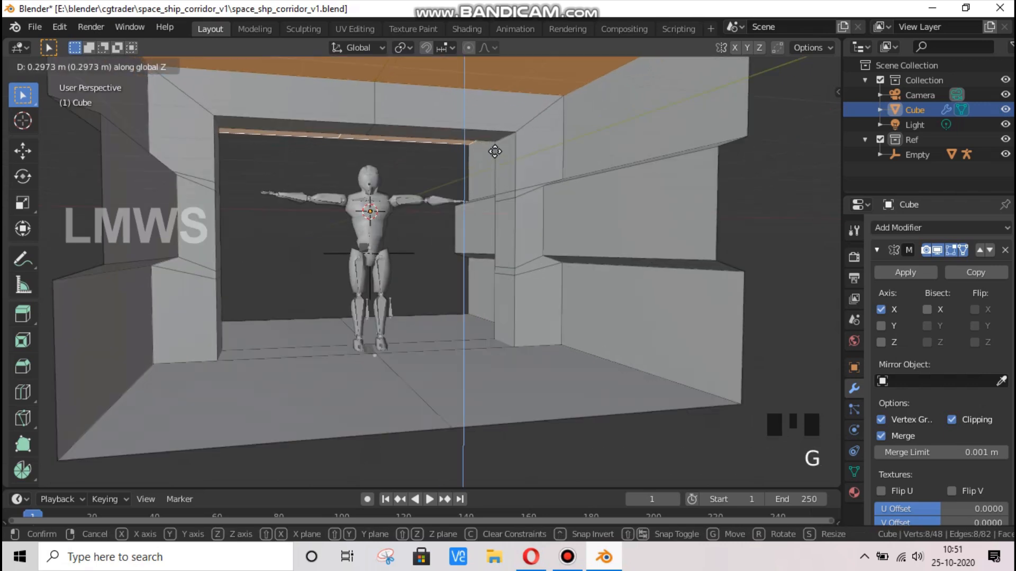
{"action": "left_click", "coordinate": [494, 152]}
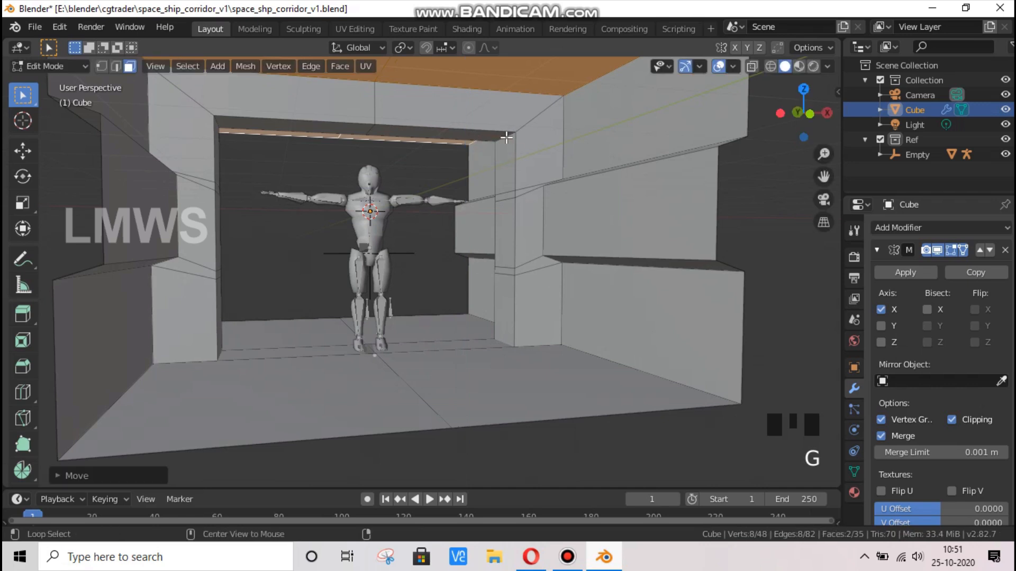
Clear the selection, check the corridor concept art in the browser and return to Blender
{"action": "scroll", "coordinate": [506, 138], "scroll_direction": "down", "scroll_amount": 1}
{"action": "left_click", "coordinate": [540, 170]}
{"action": "scroll", "coordinate": [567, 201], "scroll_direction": "up", "scroll_amount": 3}
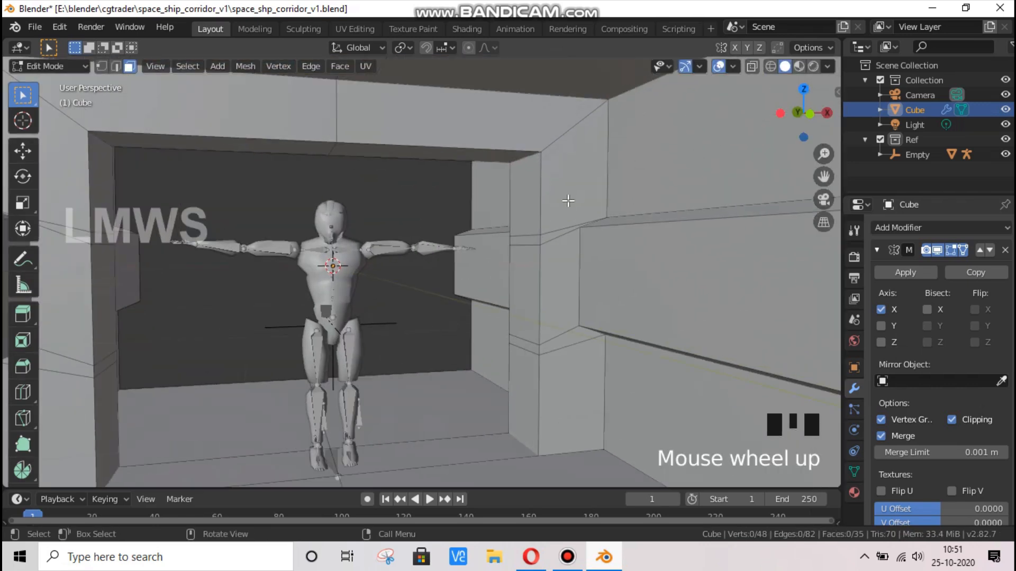
{"action": "left_click", "coordinate": [605, 557]}
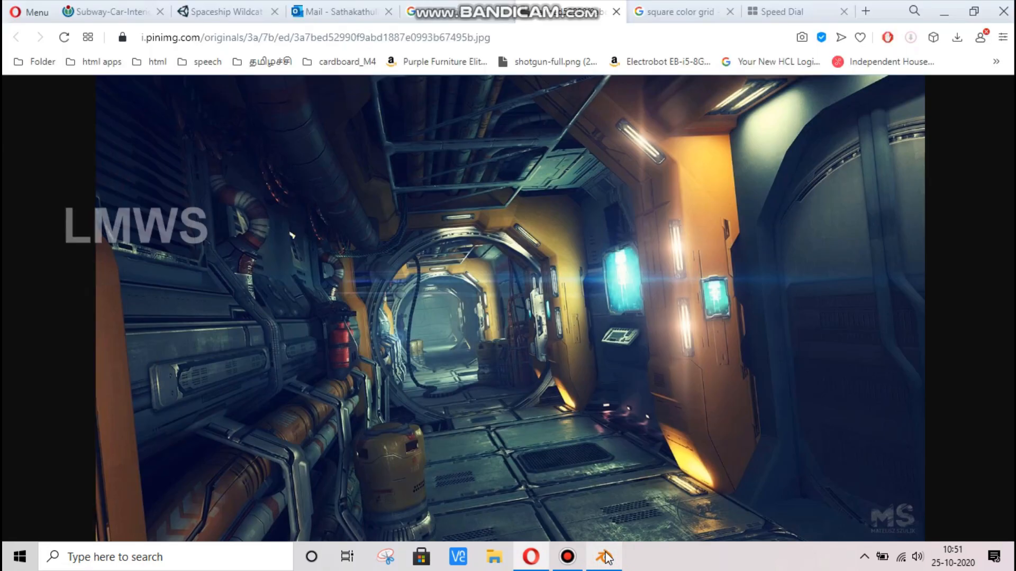
{"action": "left_click", "coordinate": [604, 557]}
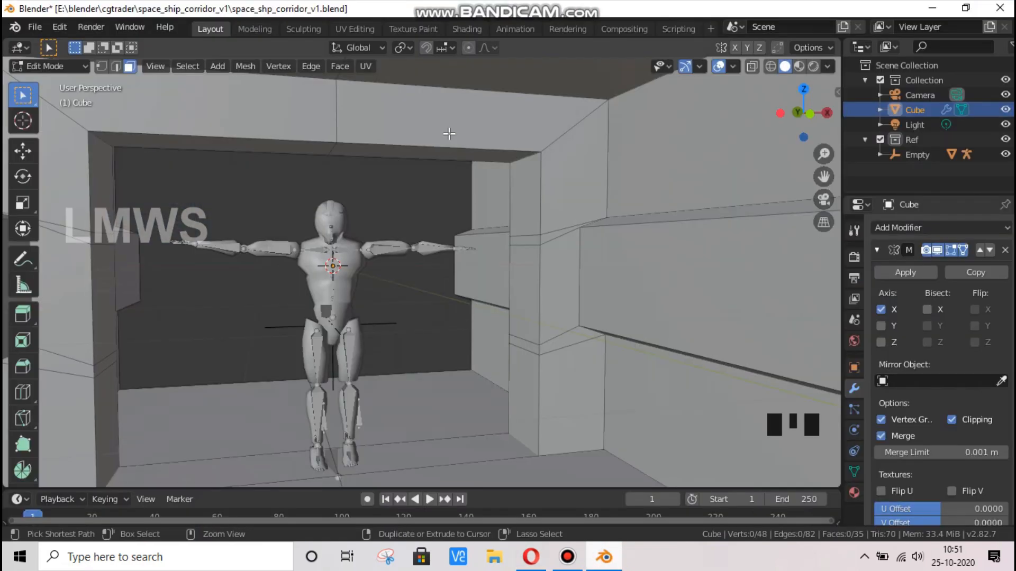
Add a lengthwise loop cut through the ceiling beam with a slide of about -0.12 and straighten it by scaling 0 along X
{"action": "key", "text": "ctrl+r"}
{"action": "left_click", "coordinate": [444, 134]}
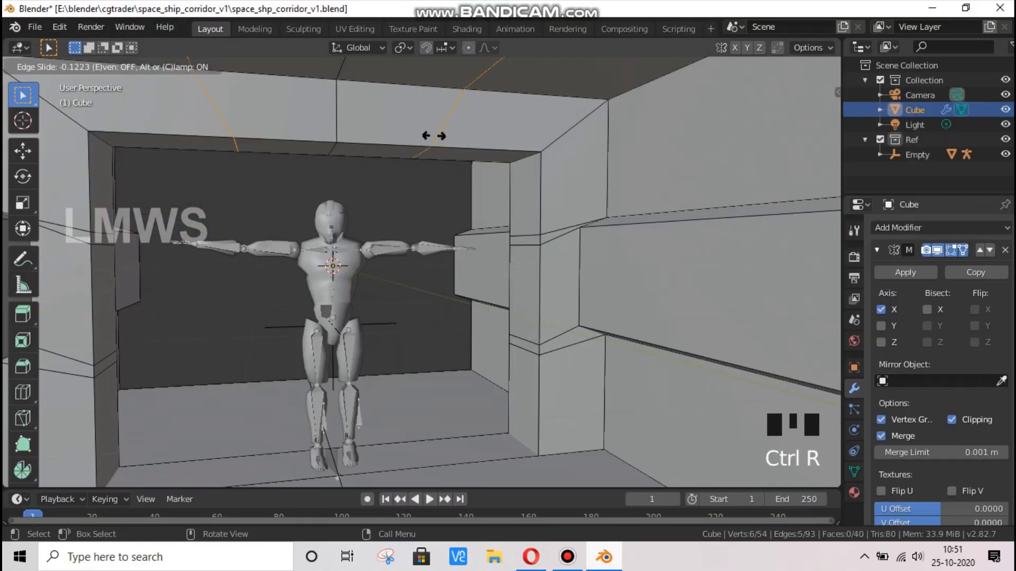
{"action": "left_click", "coordinate": [433, 135]}
{"action": "scroll", "coordinate": [448, 140], "scroll_direction": "down", "scroll_amount": 2}
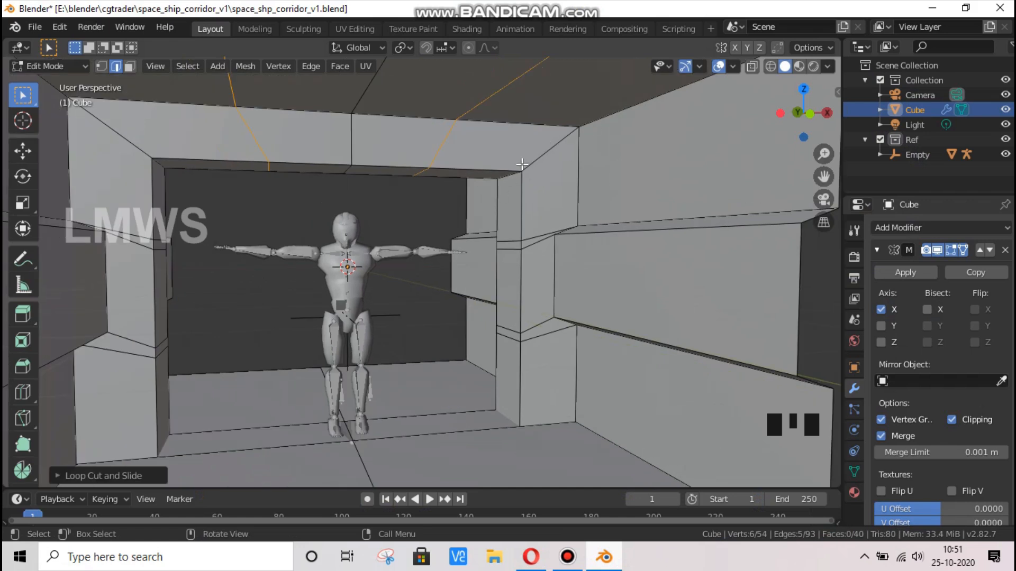
{"action": "key", "text": "s"}
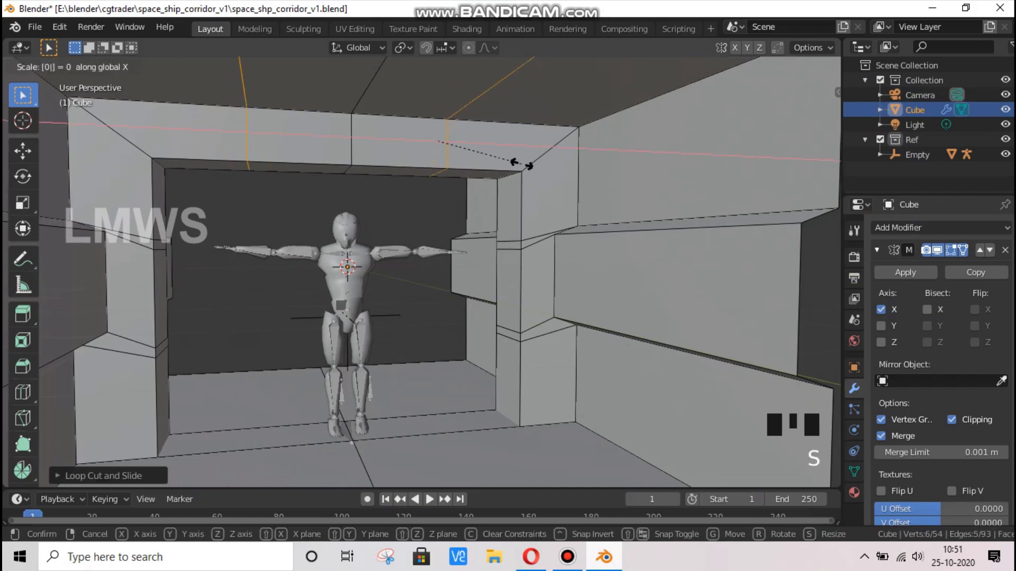
{"action": "left_click", "coordinate": [522, 165]}
{"action": "scroll", "coordinate": [450, 168], "scroll_direction": "up", "scroll_amount": 2}
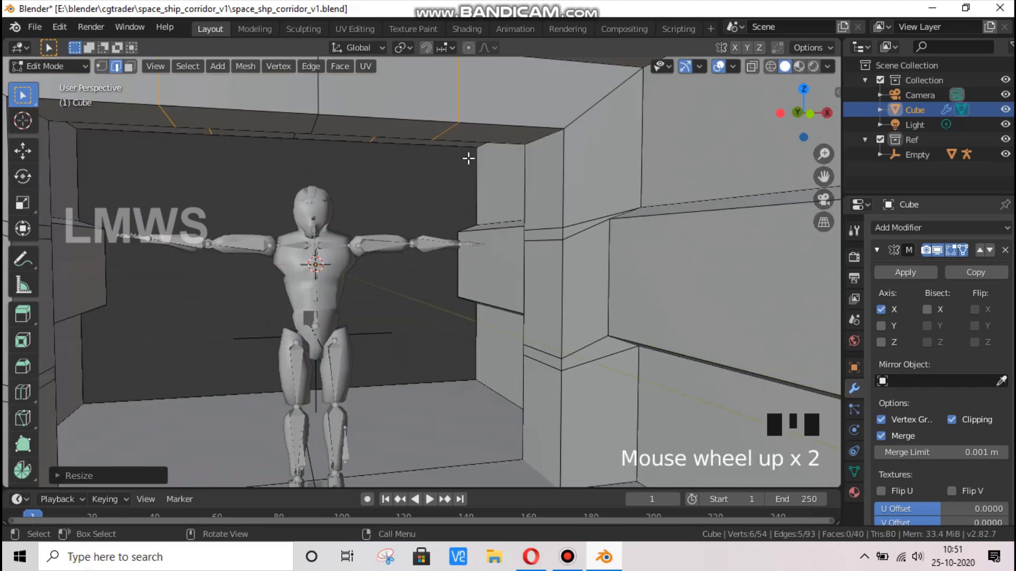
{"action": "scroll", "coordinate": [468, 158], "scroll_direction": "down", "scroll_amount": 2}
{"action": "scroll", "coordinate": [450, 165], "scroll_direction": "up", "scroll_amount": 1}
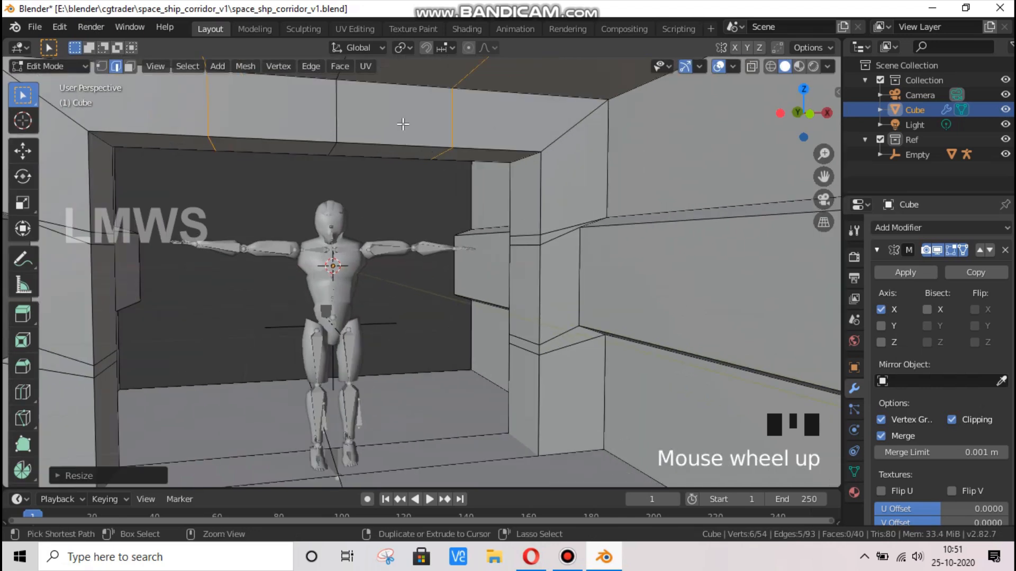
Add a second loop cut across the ceiling beam between its centre line and the previous cut, then clear the selection
{"action": "key", "text": "ctrl+r"}
{"action": "left_click", "coordinate": [405, 119]}
{"action": "left_click", "coordinate": [416, 125]}
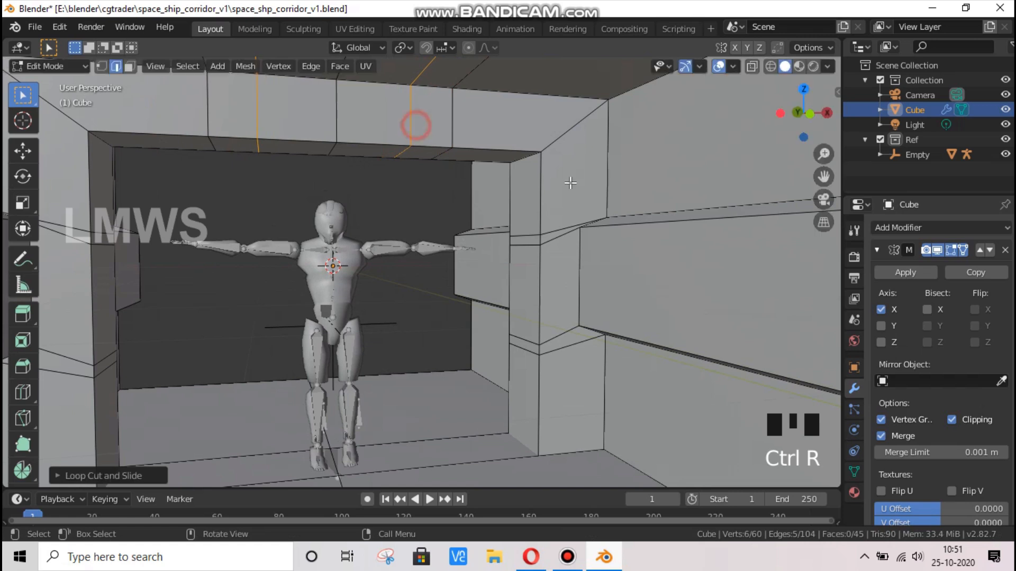
{"action": "key", "text": "alt+a"}
Bevel the frame's inner upper corner edge with a width of about 0.64 m and one segment
{"action": "left_click", "coordinate": [528, 156]}
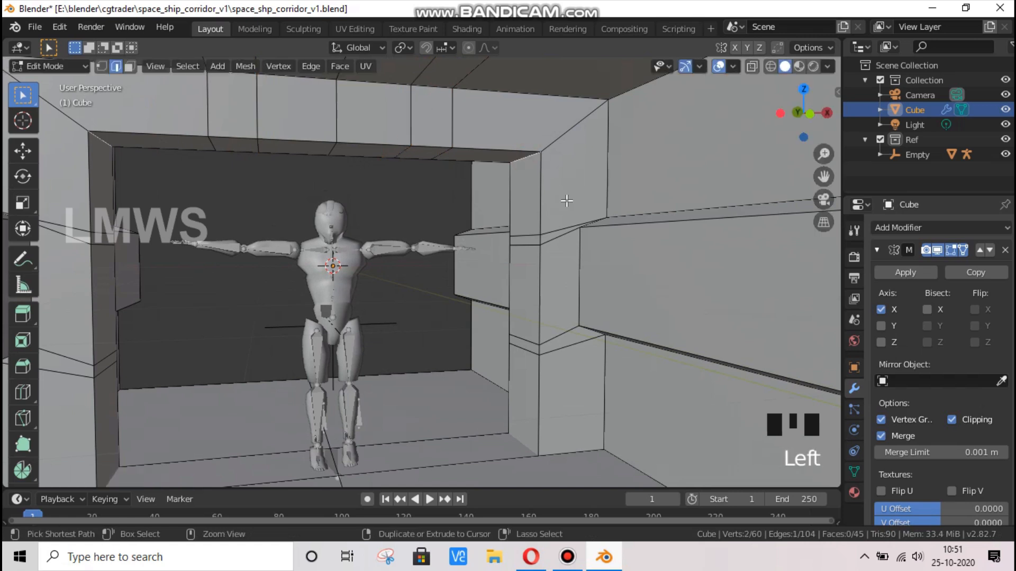
{"action": "key", "text": "ctrl+b"}
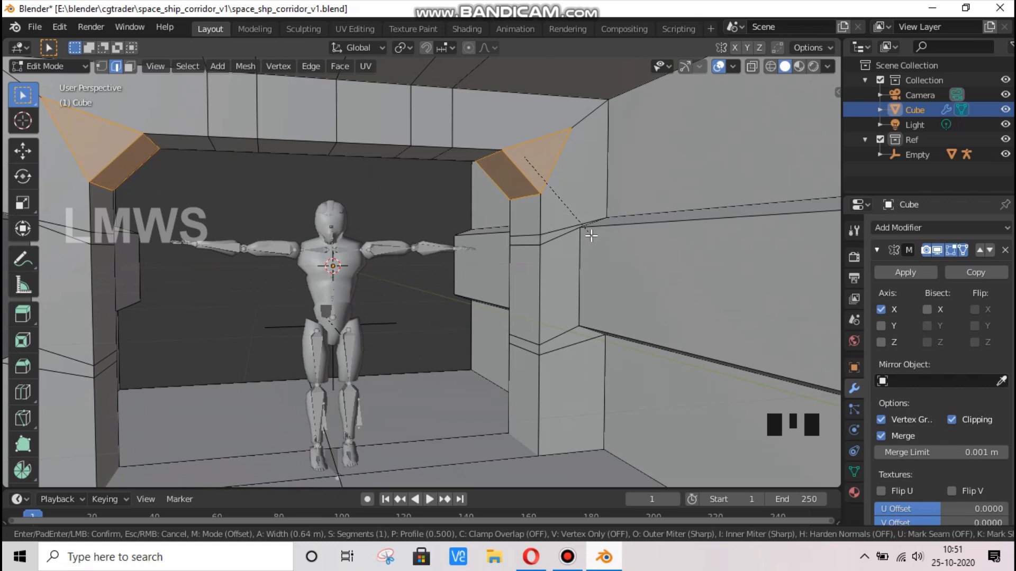
{"action": "left_click", "coordinate": [591, 236]}
{"action": "scroll", "coordinate": [368, 150], "scroll_direction": "up", "scroll_amount": 2}
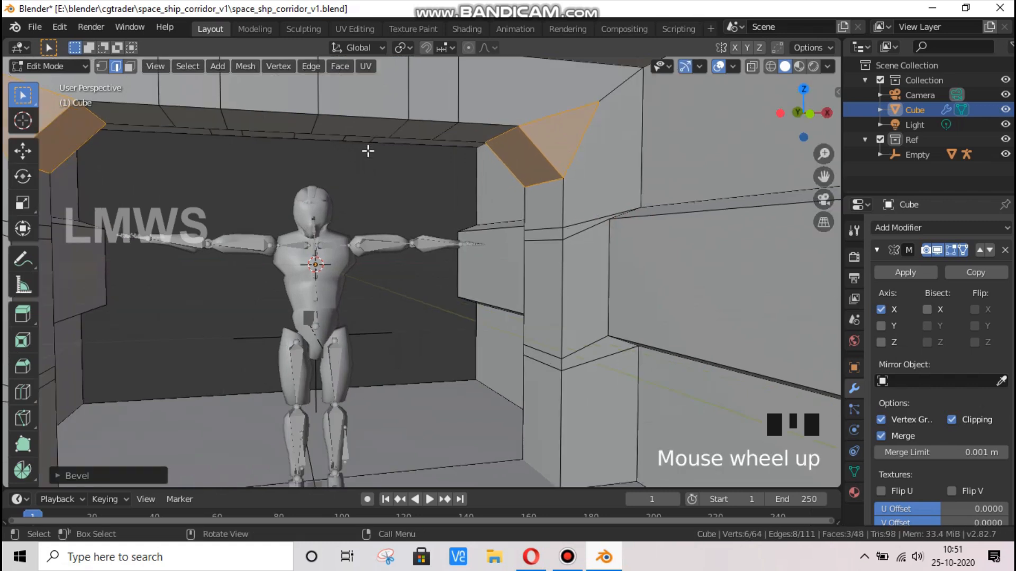
Extrude the central underside face of the ceiling beam downward, narrow it along X into a taper, and return to Object Mode
{"action": "left_click", "coordinate": [129, 66]}
{"action": "left_click", "coordinate": [271, 121]}
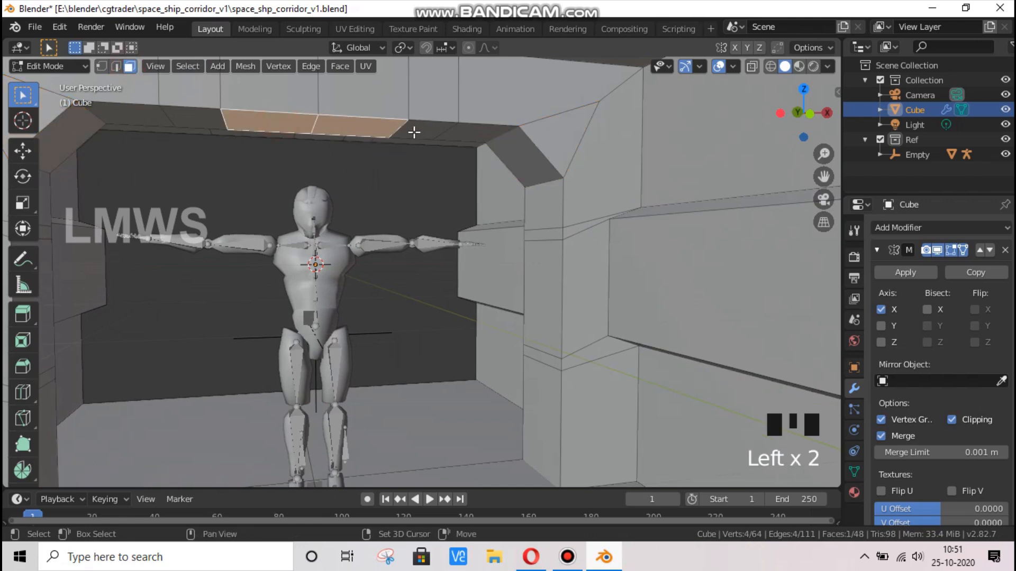
{"action": "key", "text": "e"}
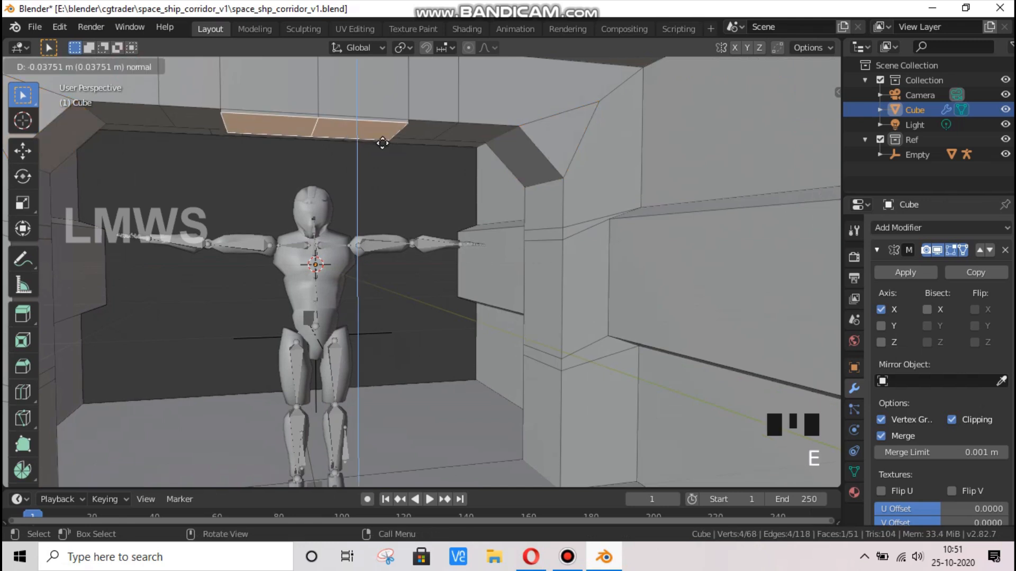
{"action": "left_click", "coordinate": [427, 165]}
{"action": "key", "text": "s"}
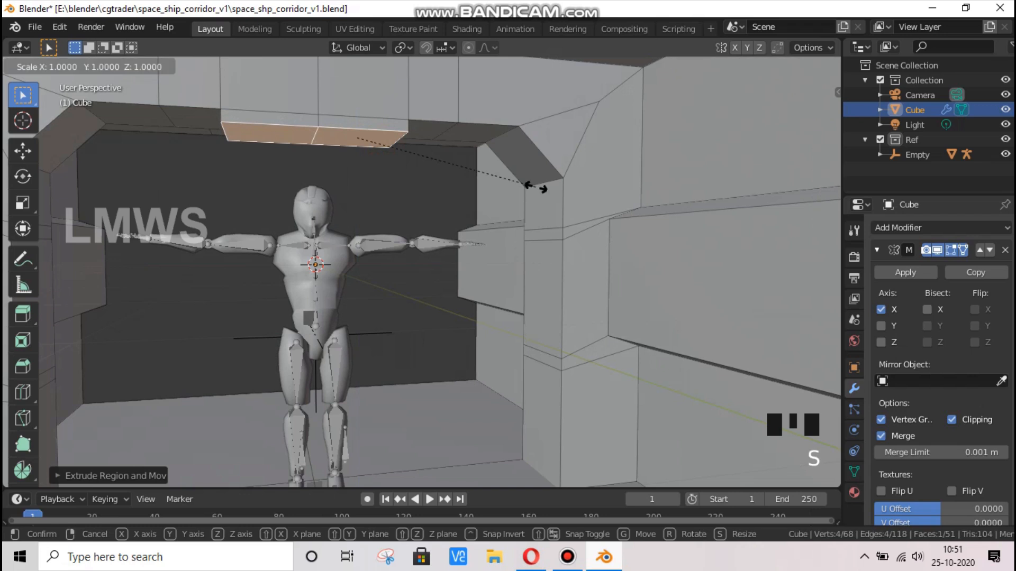
{"action": "key", "text": "x"}
{"action": "left_click", "coordinate": [426, 182]}
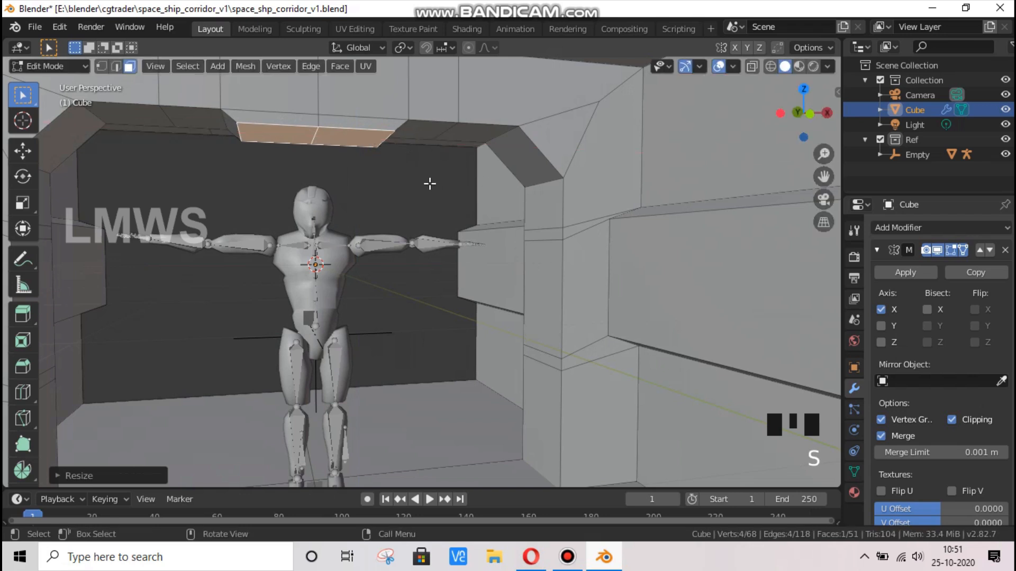
{"action": "scroll", "coordinate": [423, 196], "scroll_direction": "down", "scroll_amount": 4}
{"action": "key", "text": "Tab"}
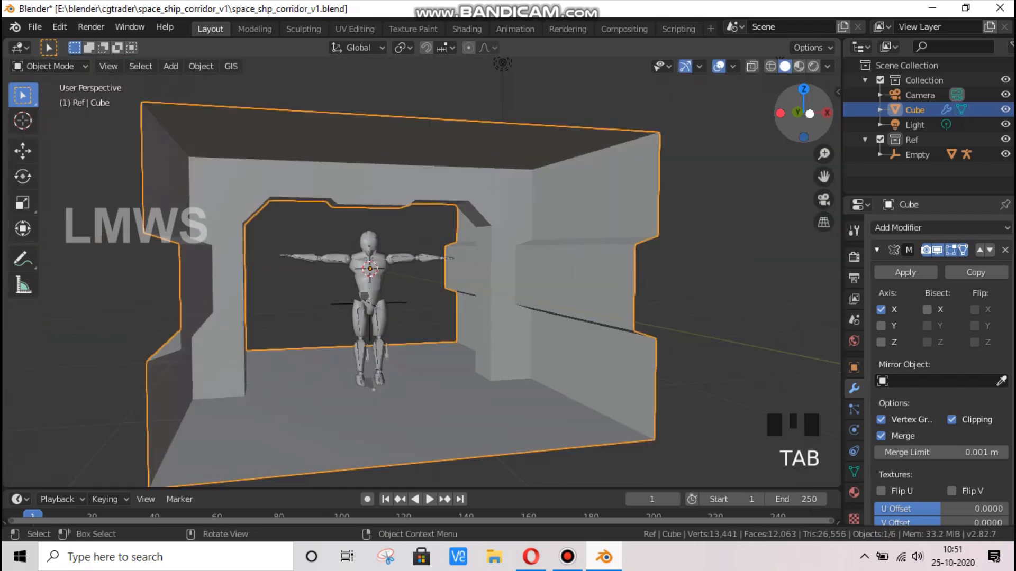
{"action": "left_click_drag", "start_coordinate": [803, 113], "coordinate": [825, 74]}
{"action": "scroll", "coordinate": [832, 69], "scroll_direction": "up", "scroll_amount": 3}
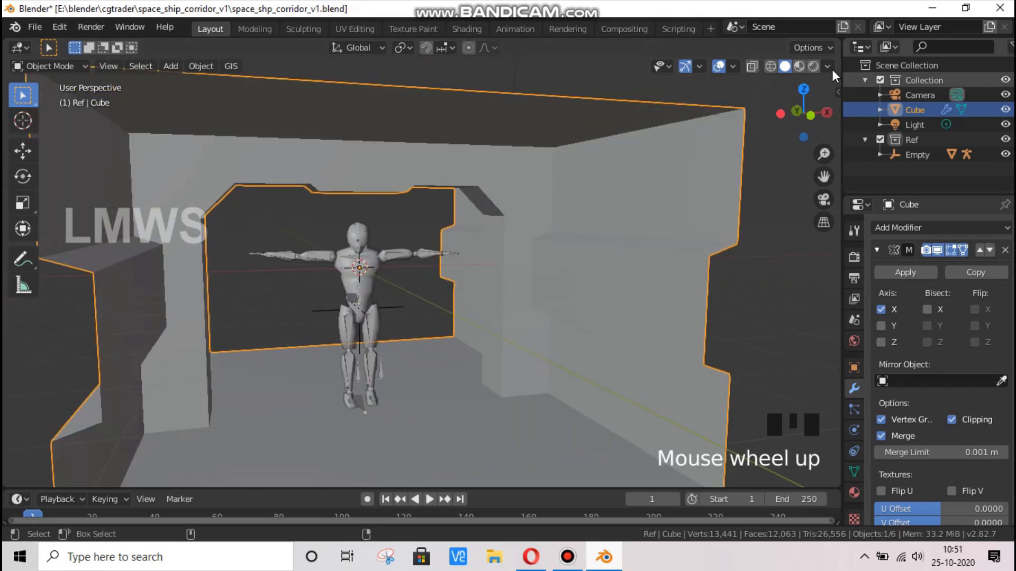
Save the file and enable Cavity in the viewport shading options to emphasise the corridor's edges
{"action": "key", "text": "ctrl+s"}
{"action": "left_click", "coordinate": [828, 66]}
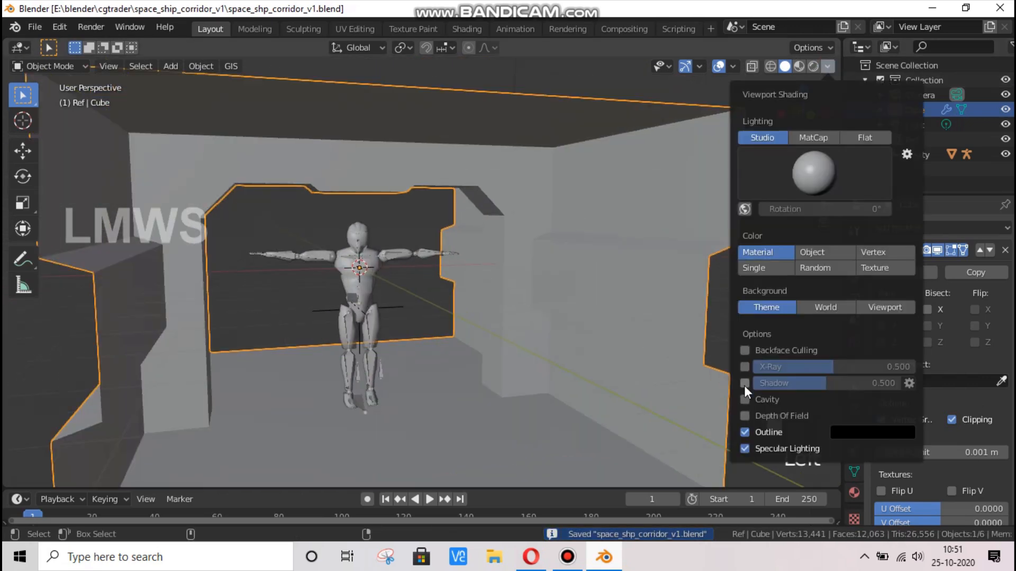
{"action": "left_click", "coordinate": [745, 401]}
{"action": "left_click_drag", "start_coordinate": [803, 113], "coordinate": [825, 123]}
{"action": "scroll", "coordinate": [494, 171], "scroll_direction": "up", "scroll_amount": 2}
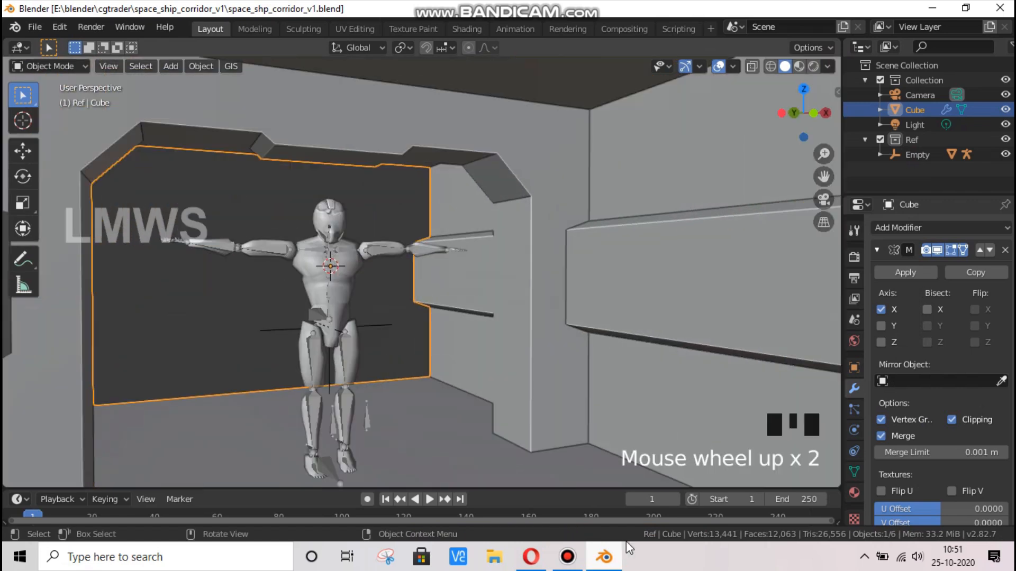
Switch to the browser to examine the frame shapes in the corridor concept art, and return to Blender
{"action": "left_click", "coordinate": [603, 557]}
{"action": "left_click", "coordinate": [603, 557]}
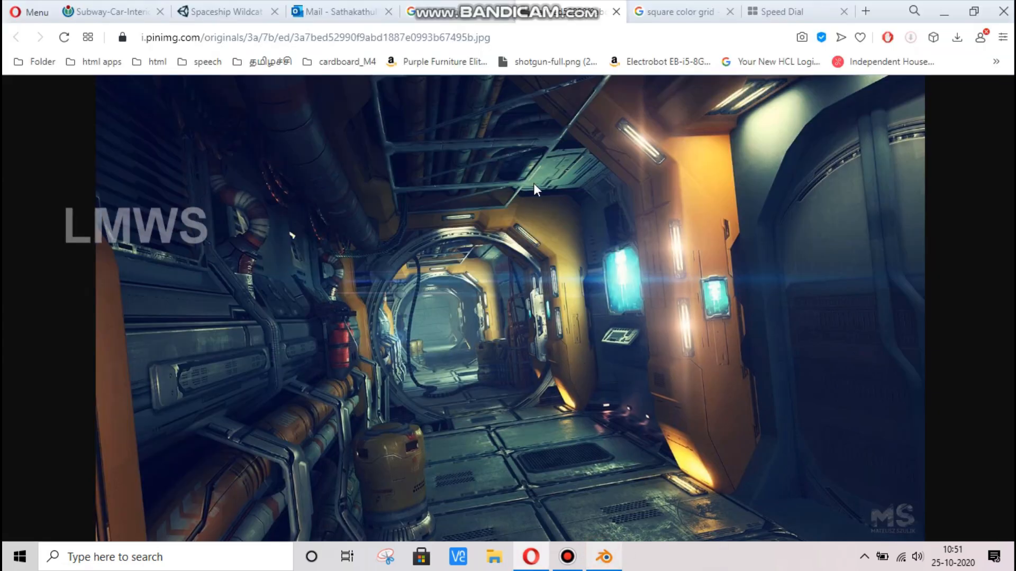
{"action": "left_click", "coordinate": [534, 180]}
In Edit Mode with edge selection, select the edge loop around one side of the frame's inner opening, including the lowered beam section
{"action": "key", "text": "Tab"}
{"action": "key", "text": "alt+a"}
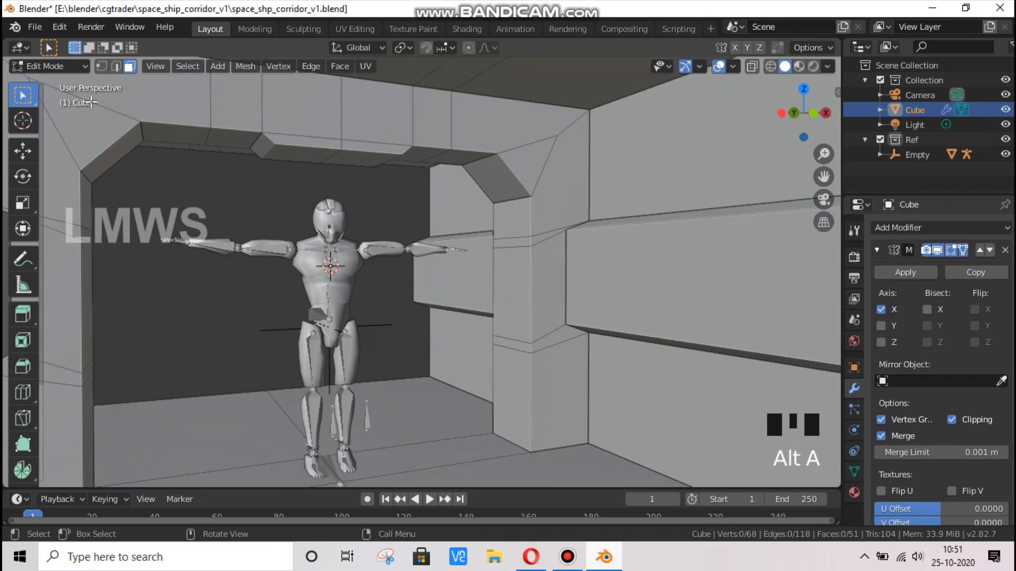
{"action": "scroll", "coordinate": [110, 235], "scroll_direction": "down", "scroll_amount": 2}
{"action": "scroll", "coordinate": [153, 270], "scroll_direction": "up", "scroll_amount": 2}
{"action": "left_click", "coordinate": [116, 67]}
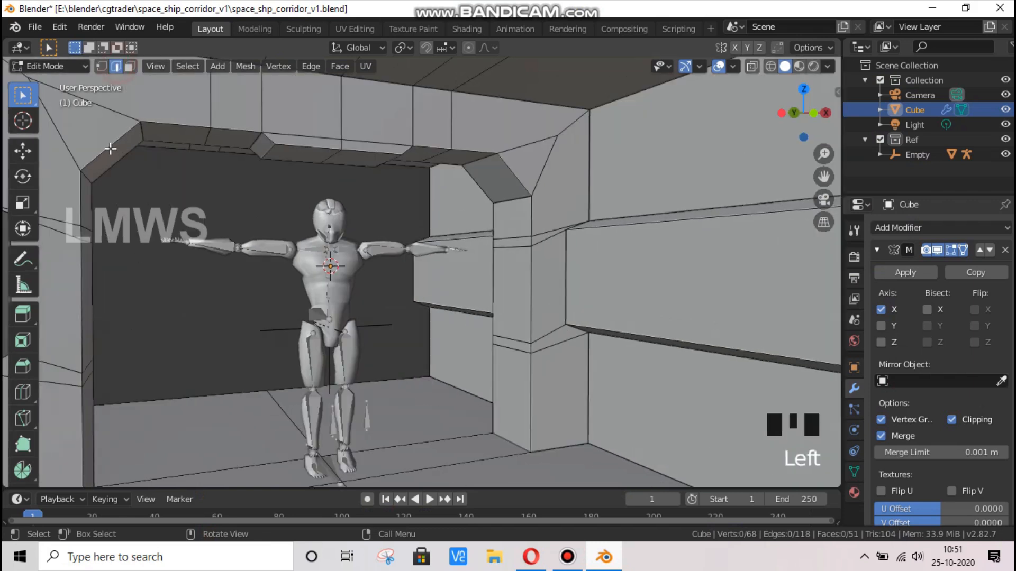
{"action": "left_click", "coordinate": [108, 141], "text": "alt+shift"}
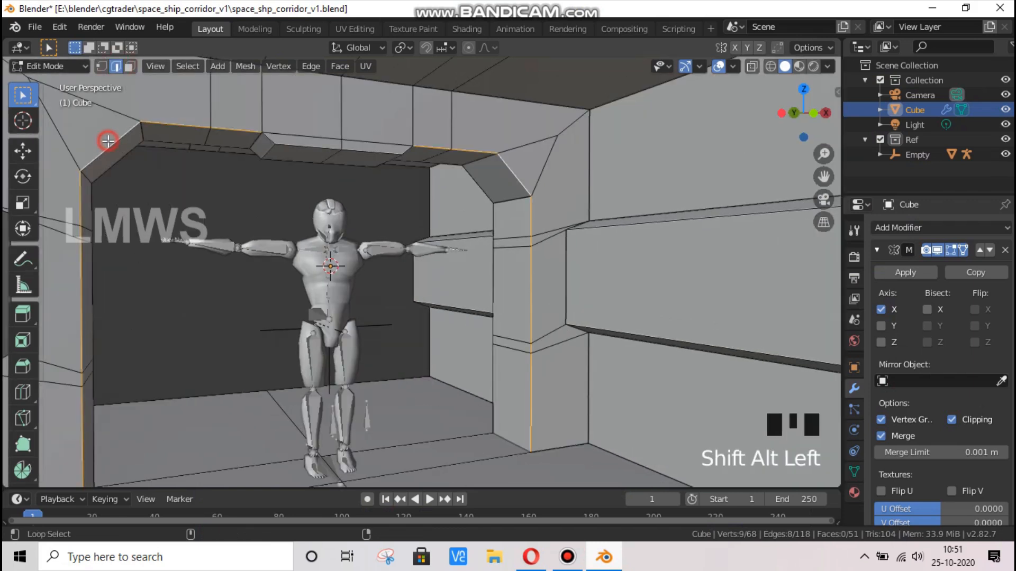
{"action": "left_click", "coordinate": [271, 139], "text": "shift"}
{"action": "left_click", "coordinate": [302, 147], "text": "shift"}
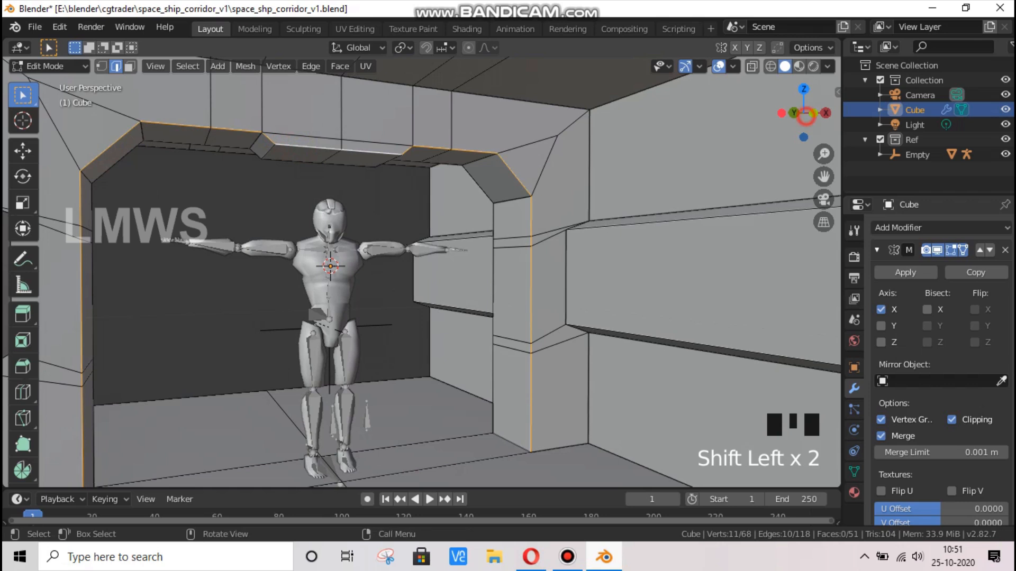
Add the matching inner edge loop on the frame's opposite side to the selection, including its lowered beam edges
{"action": "left_click_drag", "start_coordinate": [805, 115], "coordinate": [276, 296]}
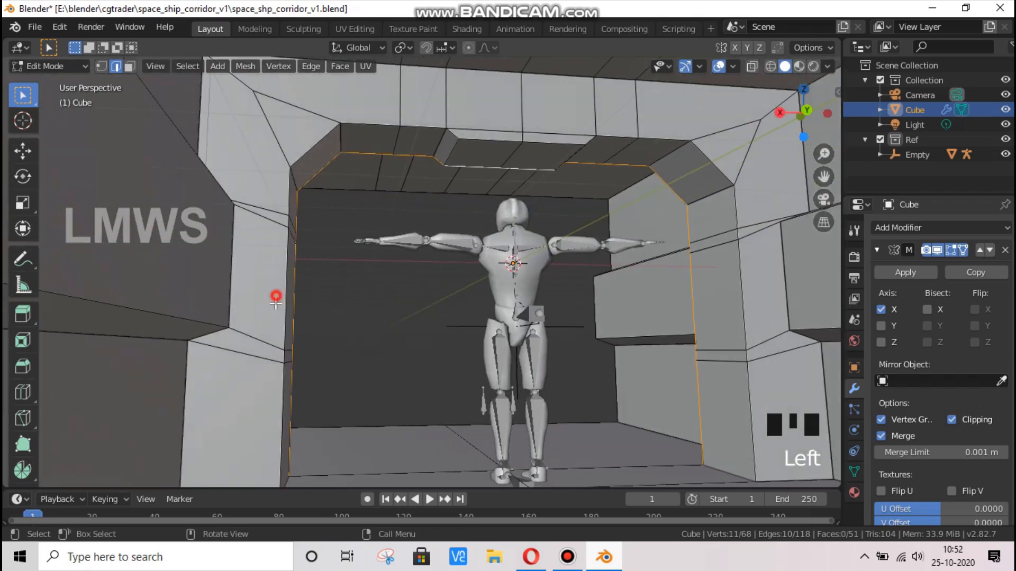
{"action": "left_click", "coordinate": [275, 295], "text": "shift"}
{"action": "left_click", "coordinate": [275, 296], "text": "shift"}
{"action": "left_click", "coordinate": [275, 386], "text": "alt+shift"}
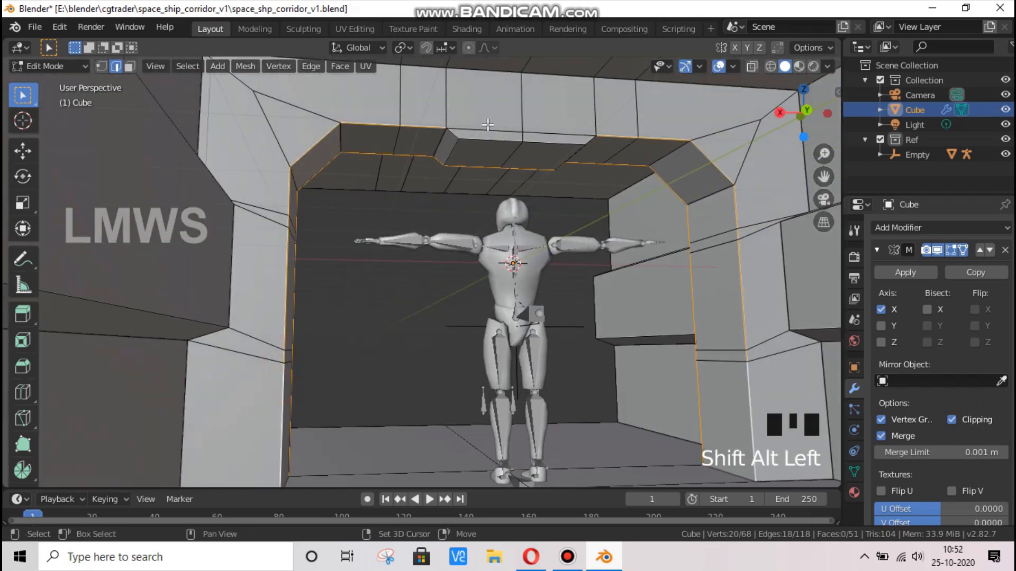
{"action": "left_click", "coordinate": [458, 138], "text": "shift"}
{"action": "left_click", "coordinate": [489, 141], "text": "shift"}
{"action": "left_click", "coordinate": [548, 140], "text": "shift"}
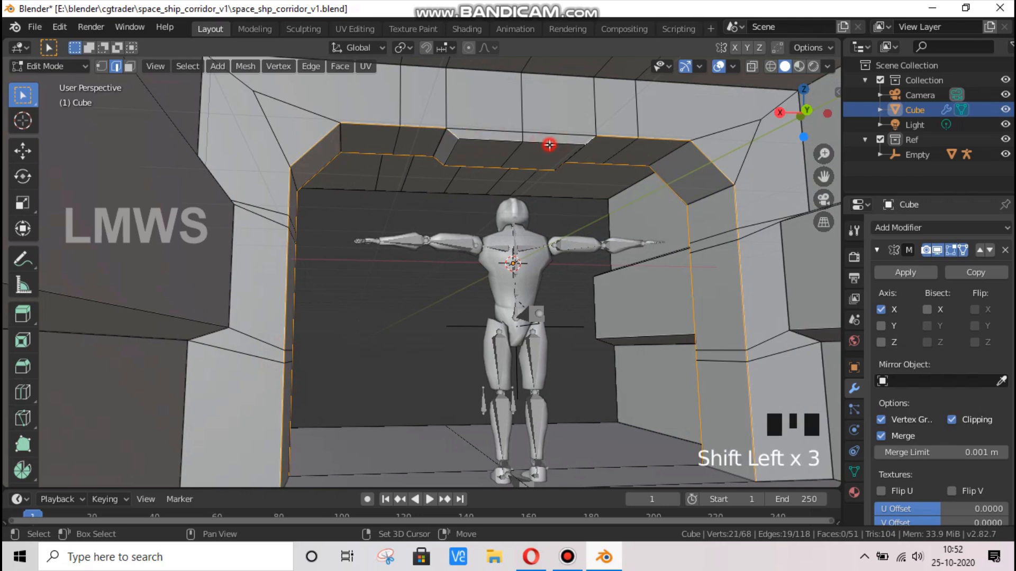
{"action": "left_click", "coordinate": [548, 141], "text": "shift"}
Bevel both selected inner edge loops of the frame with one segment and a width of about 0.1 m
{"action": "left_click_drag", "start_coordinate": [812, 108], "coordinate": [643, 222]}
{"action": "scroll", "coordinate": [619, 286], "scroll_direction": "up", "scroll_amount": 2}
{"action": "key", "text": "ctrl+b"}
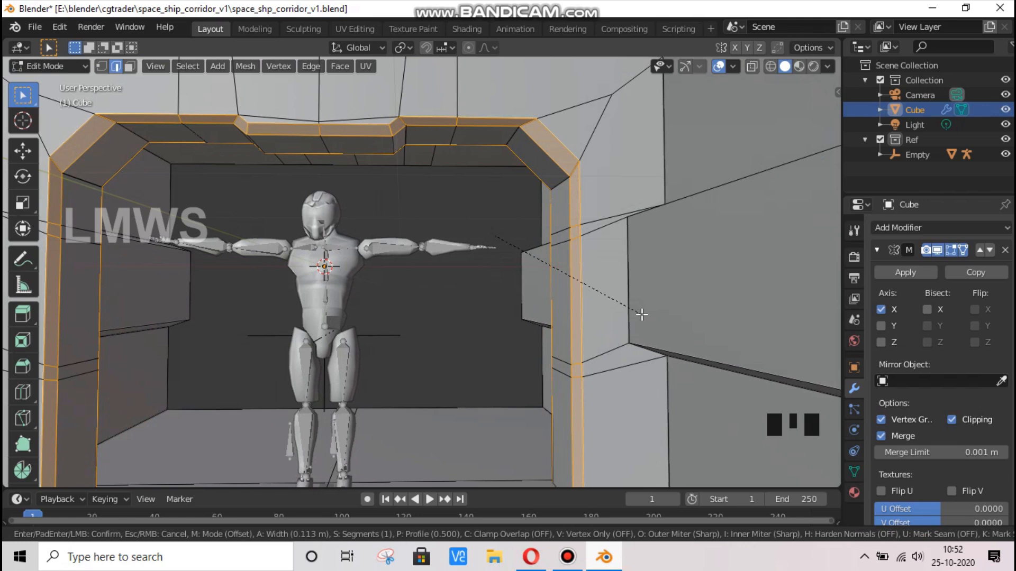
{"action": "left_click", "coordinate": [641, 314]}
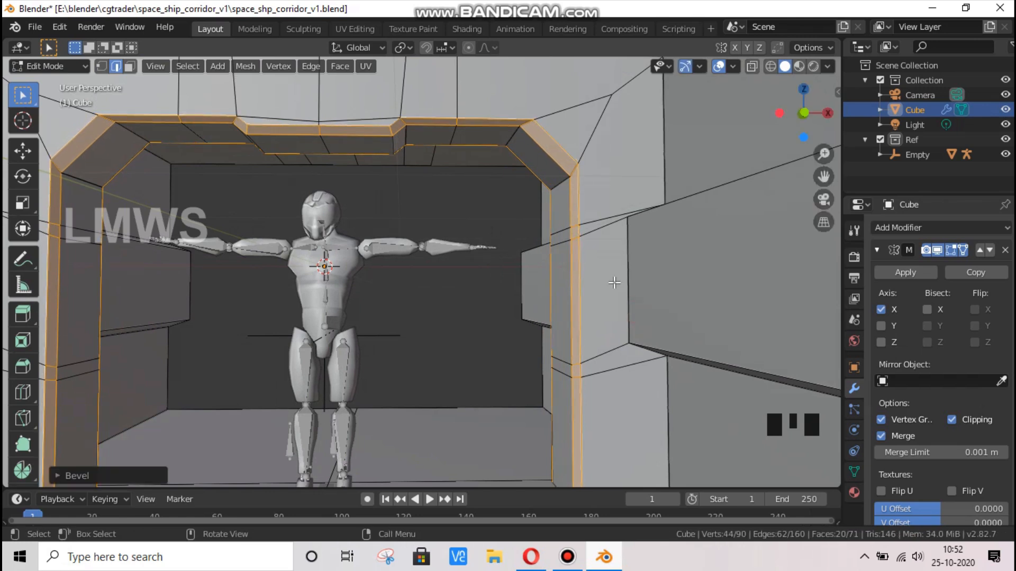
Return to Object Mode and save the file
{"action": "key", "text": "Tab"}
{"action": "left_click_drag", "start_coordinate": [803, 112], "coordinate": [431, 163]}
{"action": "scroll", "coordinate": [547, 287], "scroll_direction": "down", "scroll_amount": 2}
{"action": "key", "text": "ctrl+s"}
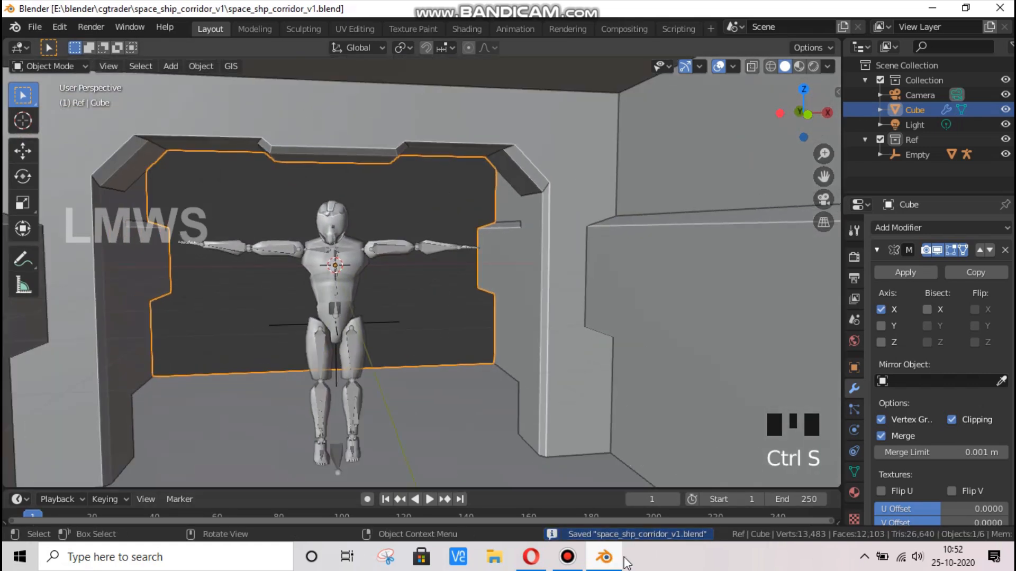
Check the pillar bases in the browser's concept art, return to Blender and reopen the corridor mesh in Edit Mode
{"action": "left_click", "coordinate": [605, 560]}
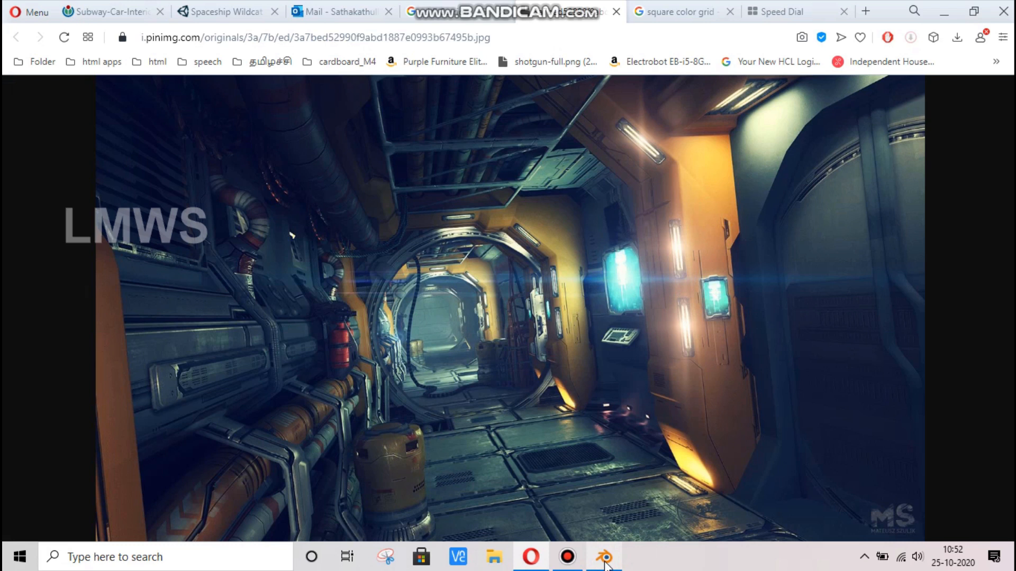
{"action": "left_click", "coordinate": [605, 559]}
{"action": "left_click", "coordinate": [549, 408]}
{"action": "key", "text": "Tab"}
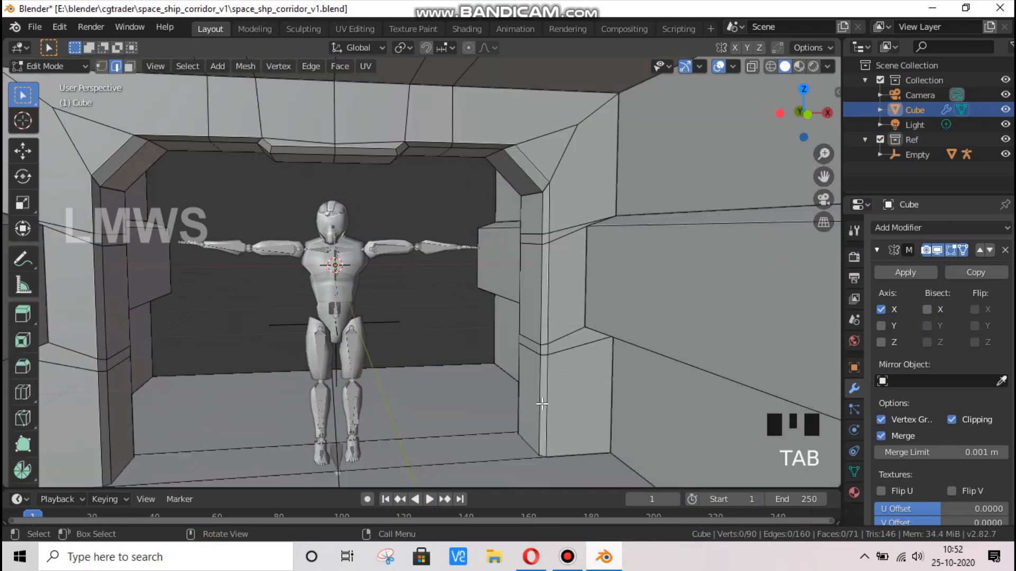
{"action": "left_click", "coordinate": [531, 444]}
{"action": "left_click", "coordinate": [531, 444], "text": "shift"}
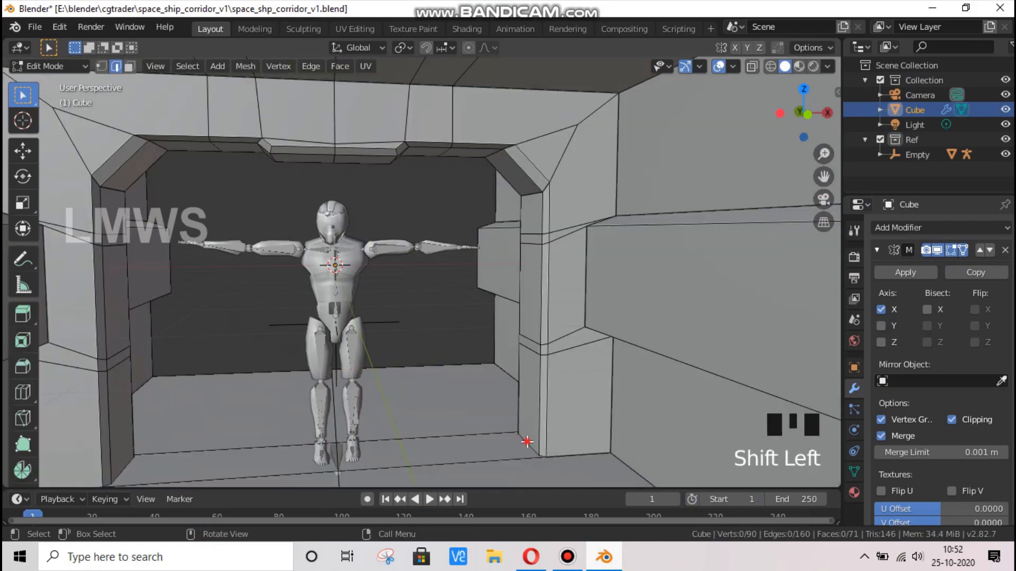
{"action": "left_click", "coordinate": [540, 454]}
{"action": "left_click", "coordinate": [540, 454]}
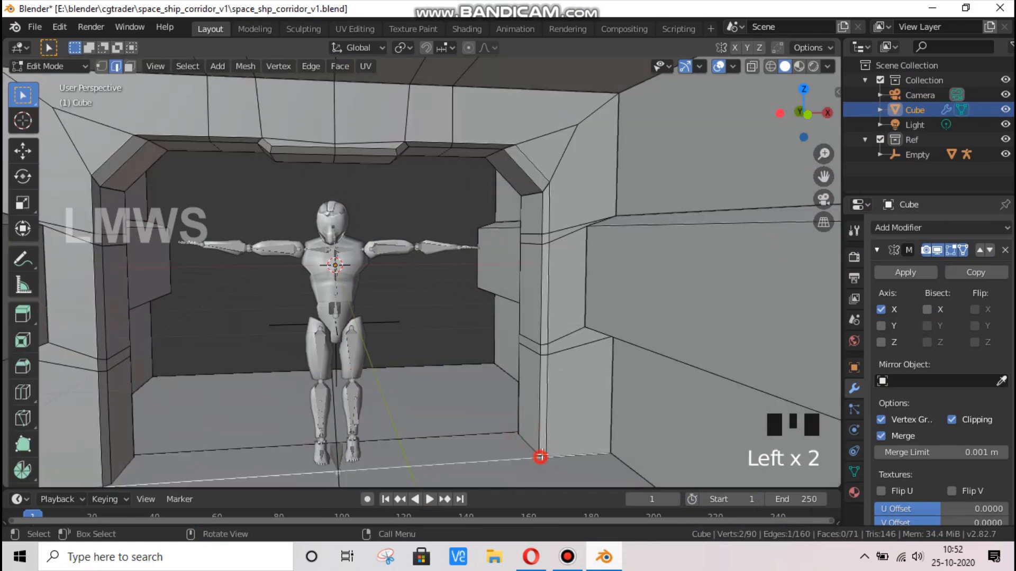
{"action": "left_click", "coordinate": [541, 454]}
{"action": "left_click", "coordinate": [540, 454]}
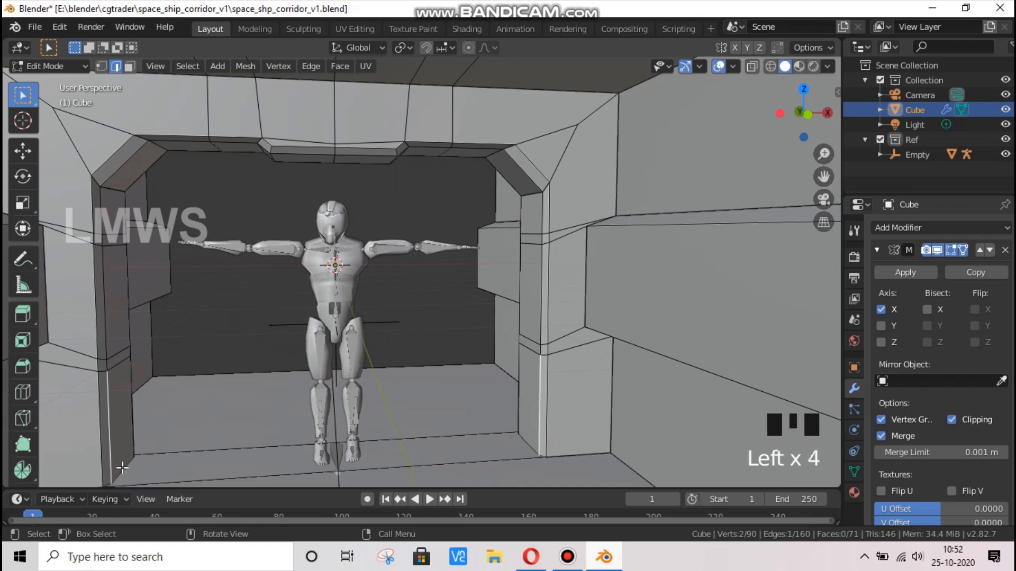
{"action": "scroll", "coordinate": [704, 253], "scroll_direction": "down", "scroll_amount": 2}
{"action": "left_click_drag", "start_coordinate": [790, 103], "coordinate": [804, 106]}
{"action": "left_click_drag", "start_coordinate": [795, 191], "coordinate": [265, 410]}
{"action": "scroll", "coordinate": [183, 425], "scroll_direction": "up", "scroll_amount": 5}
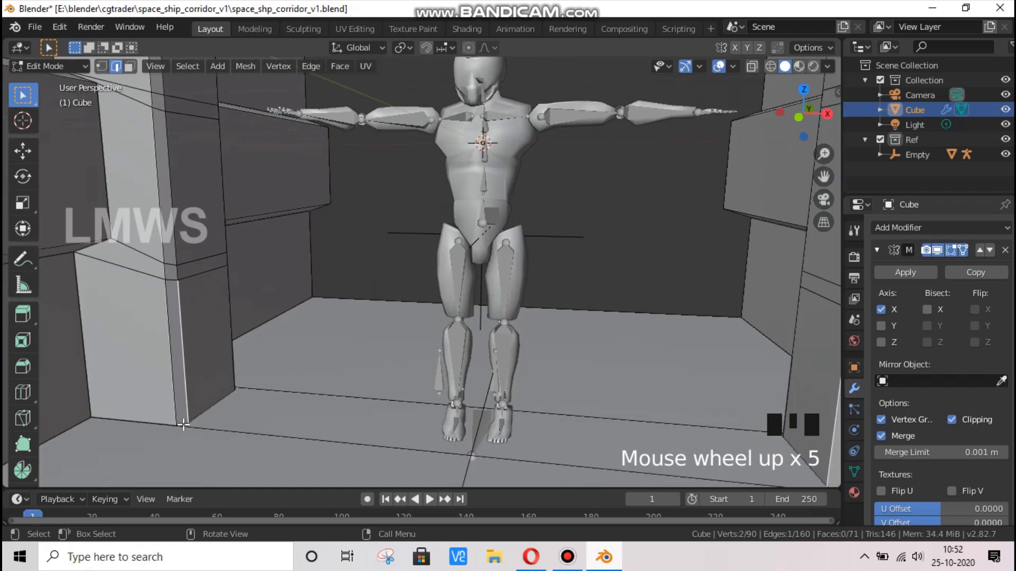
{"action": "left_click", "coordinate": [239, 417], "text": "shift"}
{"action": "left_click", "coordinate": [179, 426], "text": "shift"}
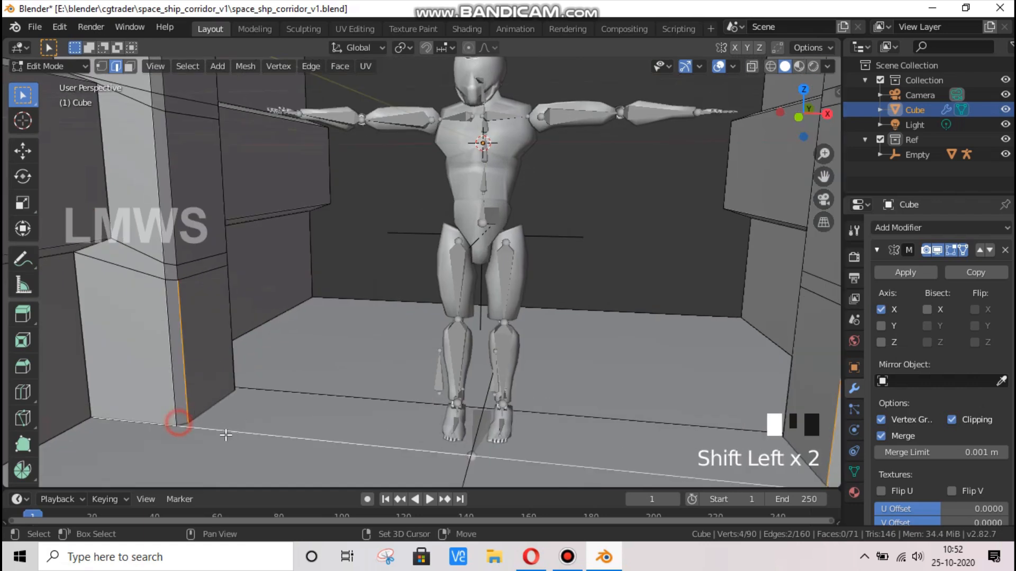
{"action": "left_click", "coordinate": [199, 430]}
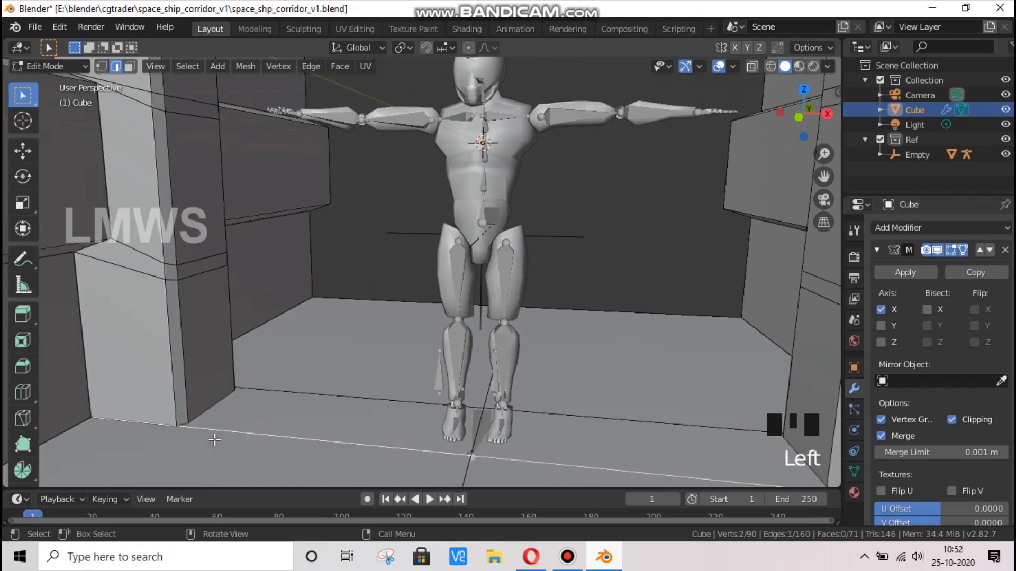
{"action": "key", "text": "h"}
{"action": "key", "text": "ctrl+z"}
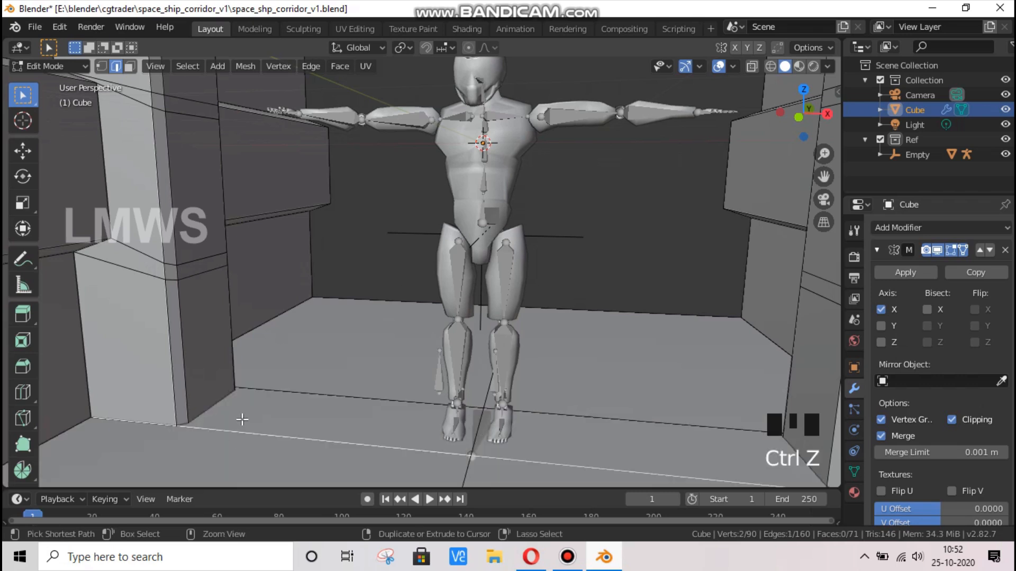
{"action": "scroll", "coordinate": [635, 187], "scroll_direction": "down", "scroll_amount": 2}
{"action": "key", "text": "alt+a"}
Select the three bottom edges along the inner side of the frame pillar's base, including both short bevel edges
{"action": "left_click_drag", "start_coordinate": [803, 114], "coordinate": [510, 282]}
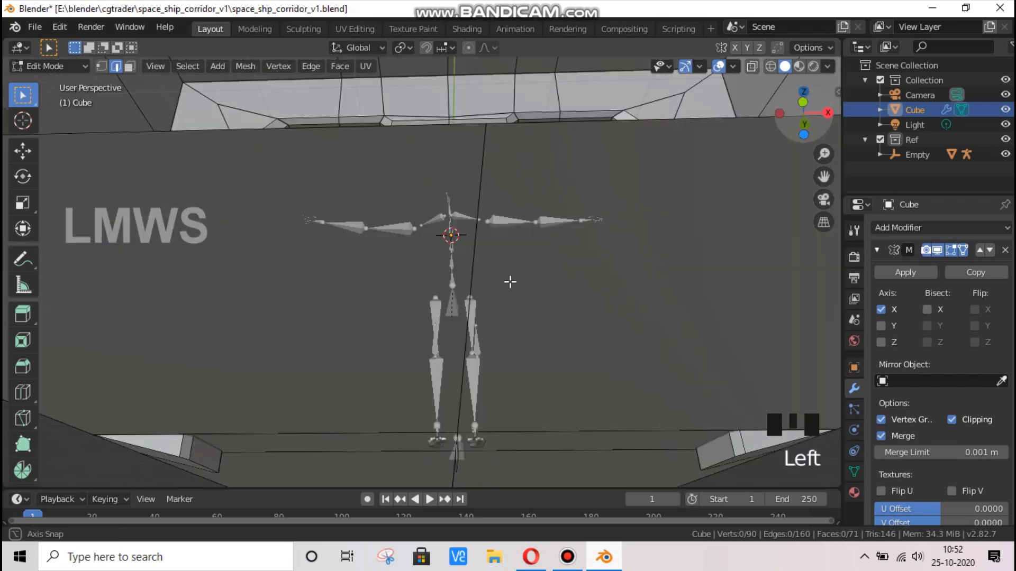
{"action": "scroll", "coordinate": [289, 410], "scroll_direction": "down", "scroll_amount": 2}
{"action": "left_click", "coordinate": [265, 408]}
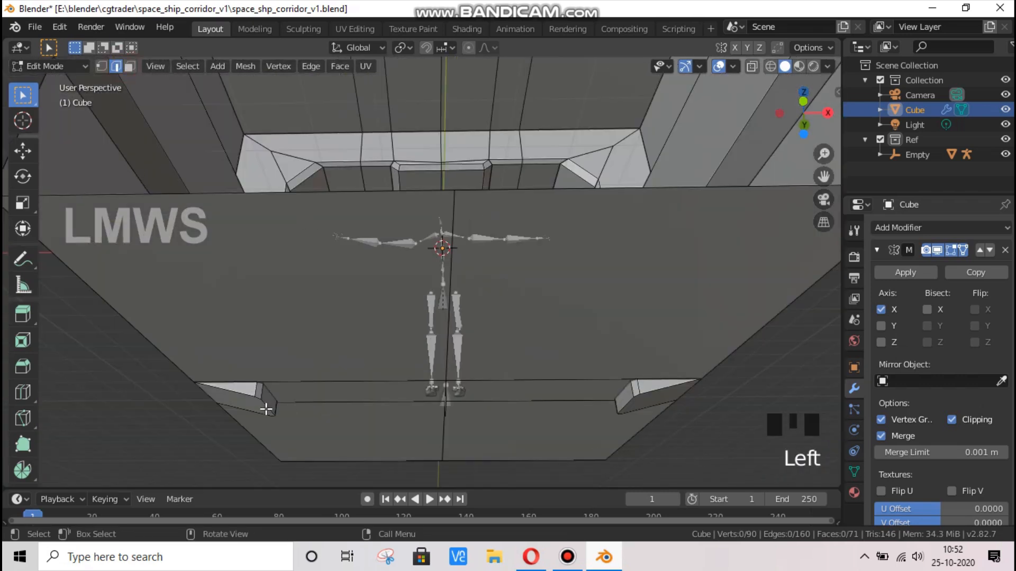
{"action": "left_click", "coordinate": [274, 410]}
{"action": "left_click", "coordinate": [274, 415], "text": "shift"}
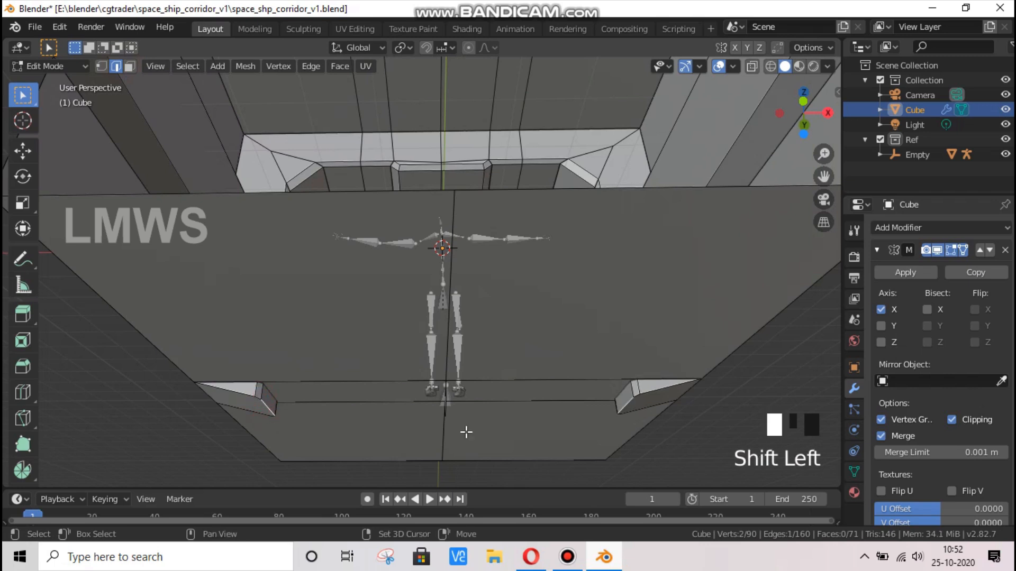
{"action": "scroll", "coordinate": [709, 437], "scroll_direction": "up", "scroll_amount": 2}
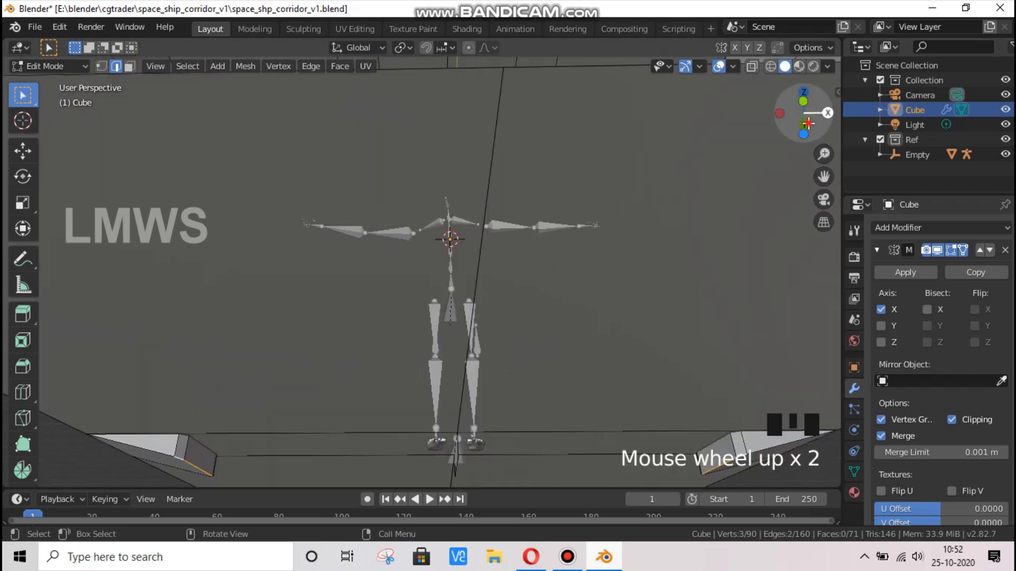
{"action": "left_click_drag", "start_coordinate": [803, 113], "coordinate": [179, 349]}
{"action": "scroll", "coordinate": [179, 349], "scroll_direction": "down", "scroll_amount": 2}
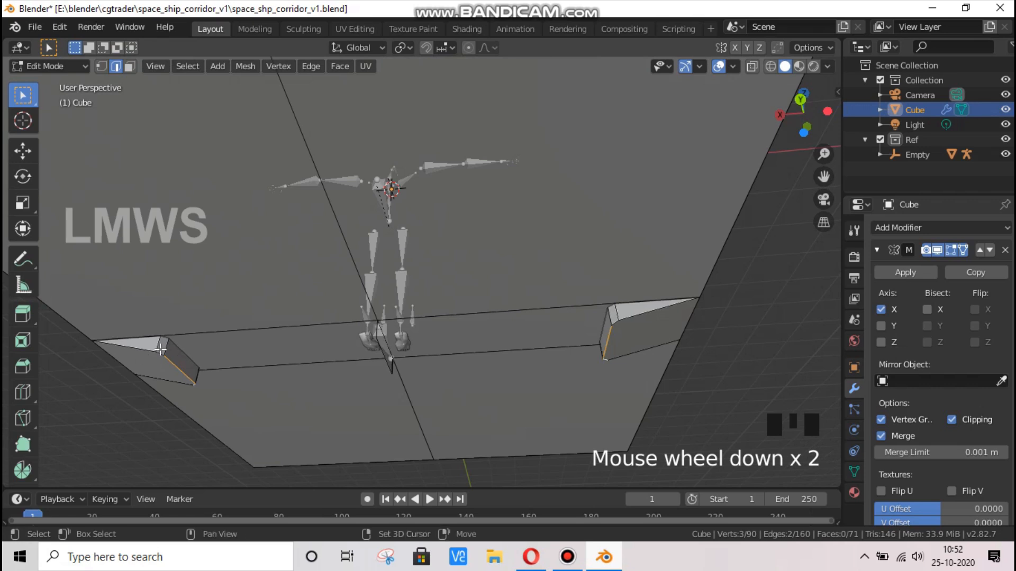
{"action": "left_click", "coordinate": [160, 349], "text": "shift"}
{"action": "left_click", "coordinate": [161, 357], "text": "shift"}
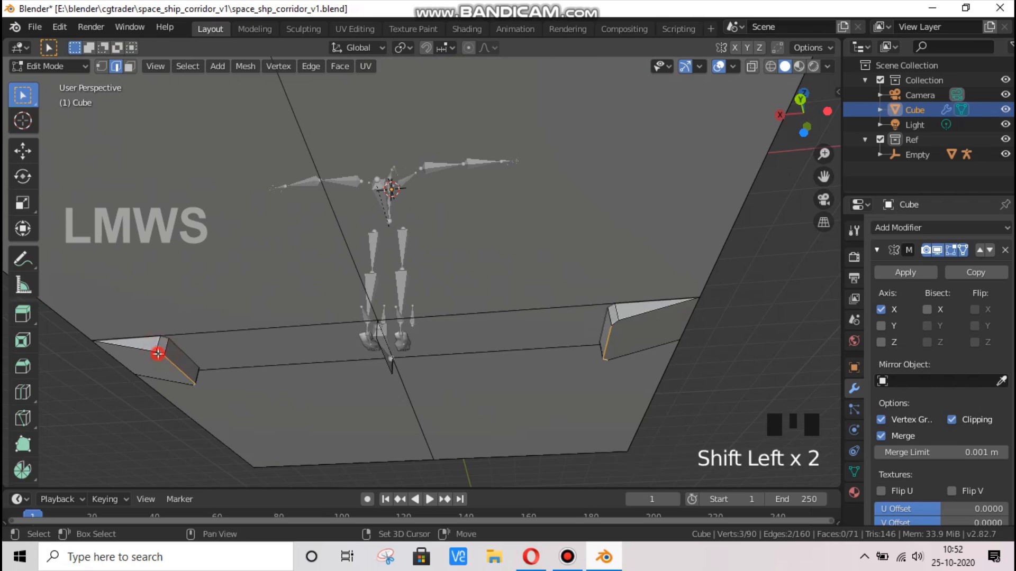
{"action": "left_click", "coordinate": [159, 353], "text": "shift"}
Lower the selected pillar base edges slightly along Z
{"action": "key", "text": "g"}
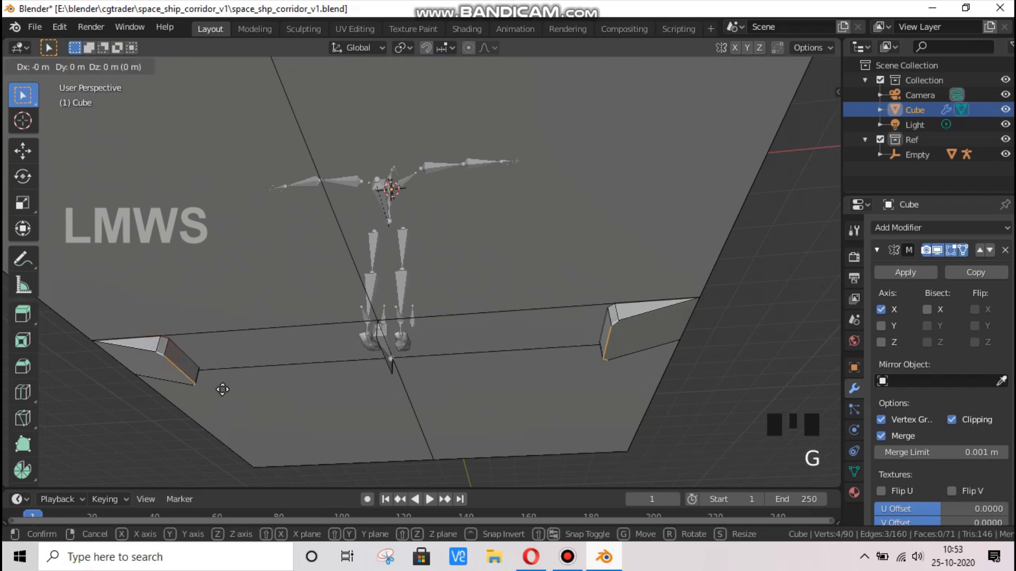
{"action": "key", "text": "z"}
{"action": "left_click", "coordinate": [223, 390]}
{"action": "left_click_drag", "start_coordinate": [800, 108], "coordinate": [611, 344]}
{"action": "scroll", "coordinate": [611, 345], "scroll_direction": "up", "scroll_amount": 3}
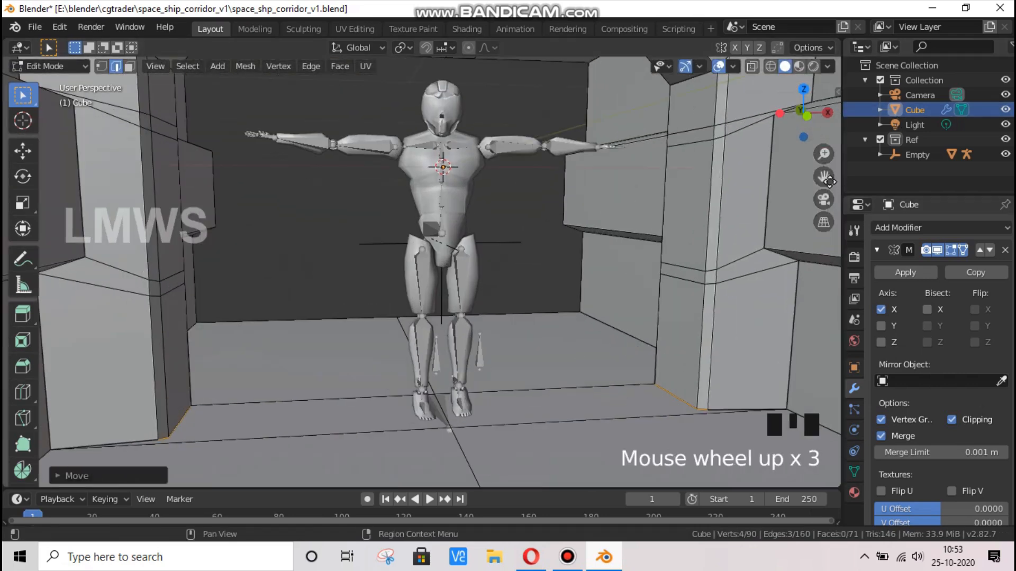
{"action": "key", "text": "g"}
{"action": "key", "text": "z"}
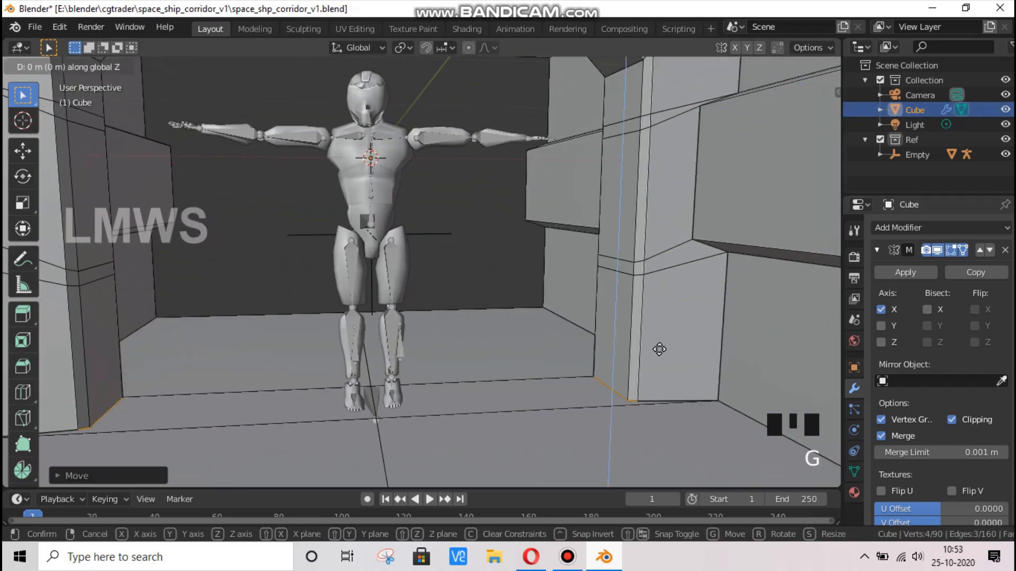
{"action": "left_click", "coordinate": [660, 353]}
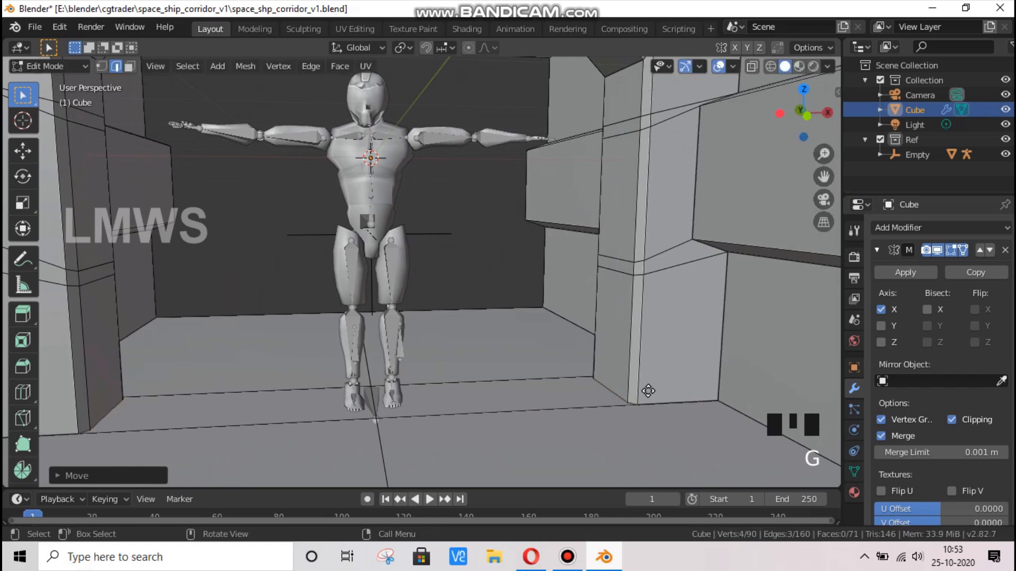
Move the pillar base edges outward along X so the lower pillar slants toward the wall, clear the selection and save the file
{"action": "key", "text": "g"}
{"action": "key", "text": "x"}
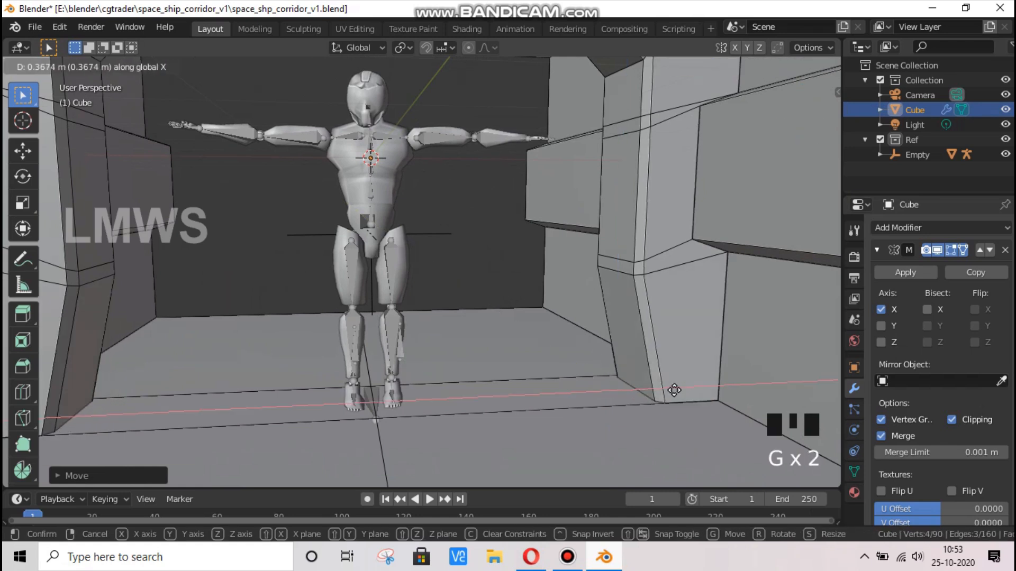
{"action": "left_click", "coordinate": [682, 390]}
{"action": "scroll", "coordinate": [585, 365], "scroll_direction": "down", "scroll_amount": 3}
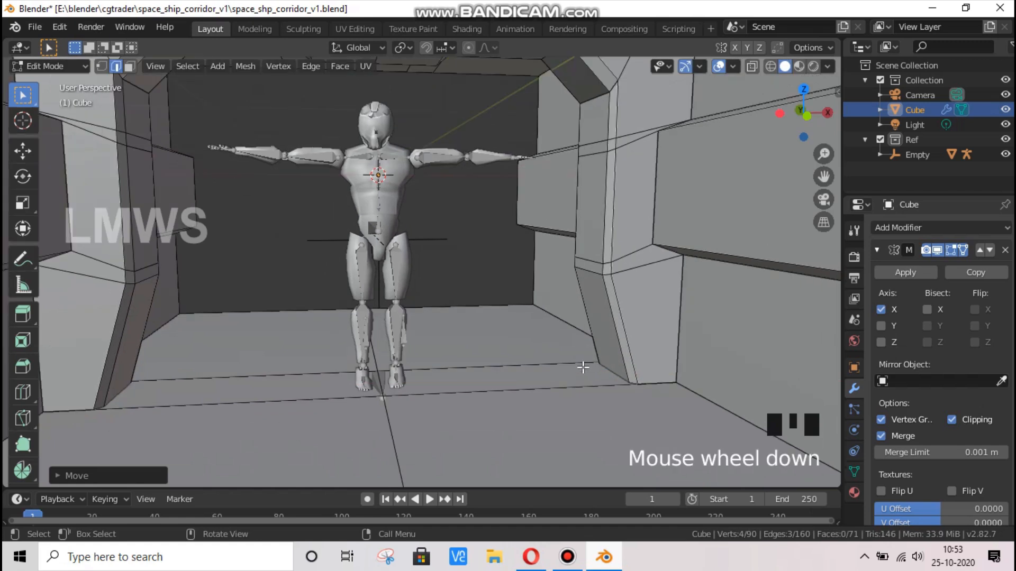
{"action": "key", "text": "alt+a"}
{"action": "key", "text": "ctrl+s"}
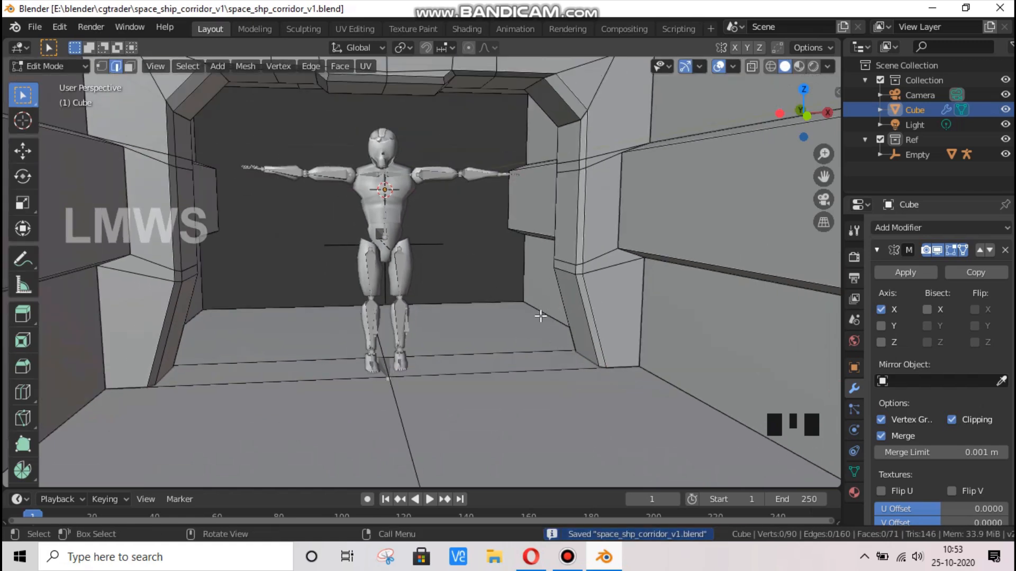
Leave Edit Mode to view the corridor shell and inner frame without edge lines, and save the file
{"action": "left_click_drag", "start_coordinate": [824, 175], "coordinate": [536, 300]}
{"action": "key", "text": "Tab"}
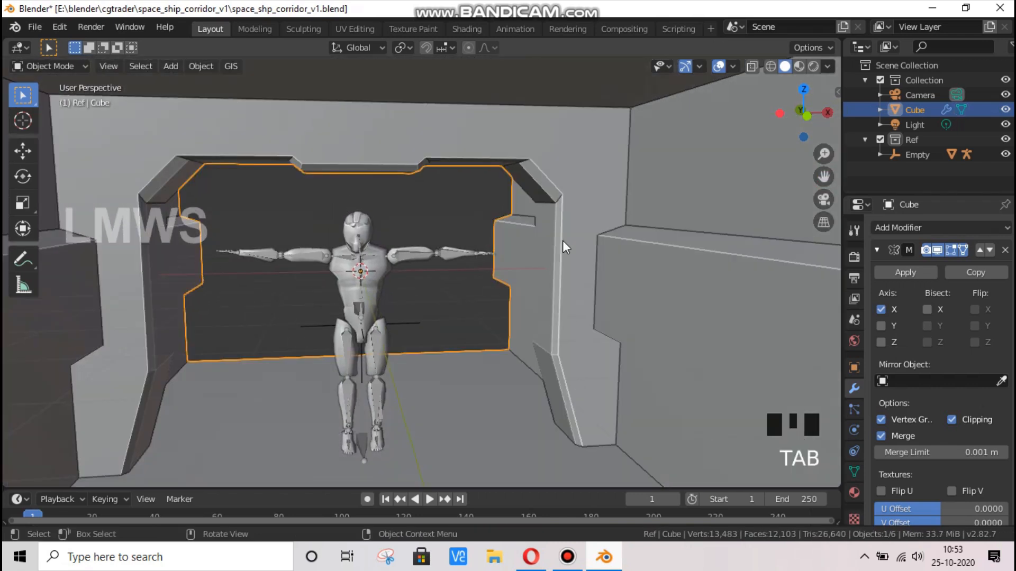
{"action": "key", "text": "ctrl+s"}
Compare the frame and ceiling with the browser's concept art, examining the corridor from several angles and saving the file
{"action": "left_click", "coordinate": [604, 557]}
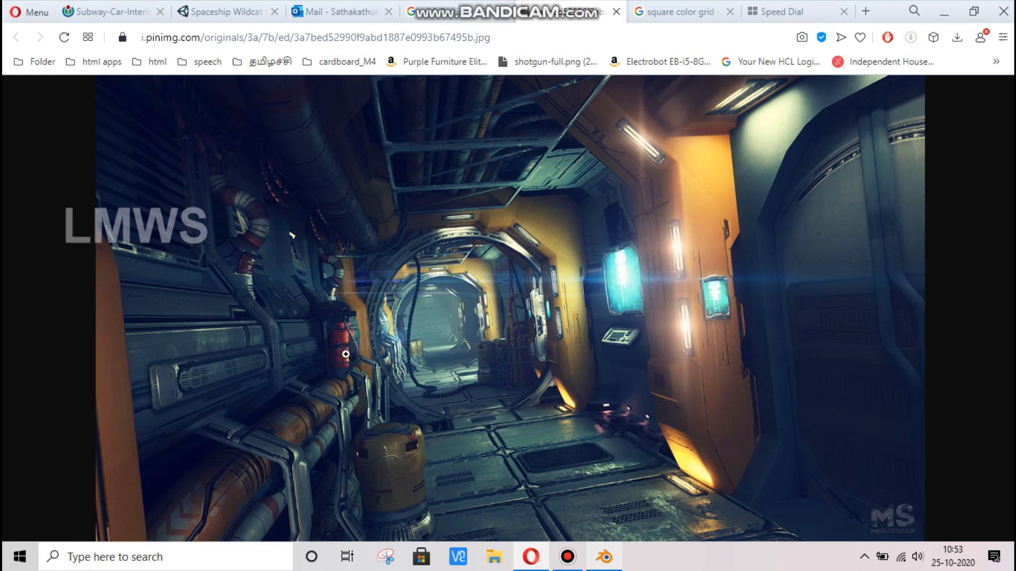
{"action": "left_click", "coordinate": [604, 556]}
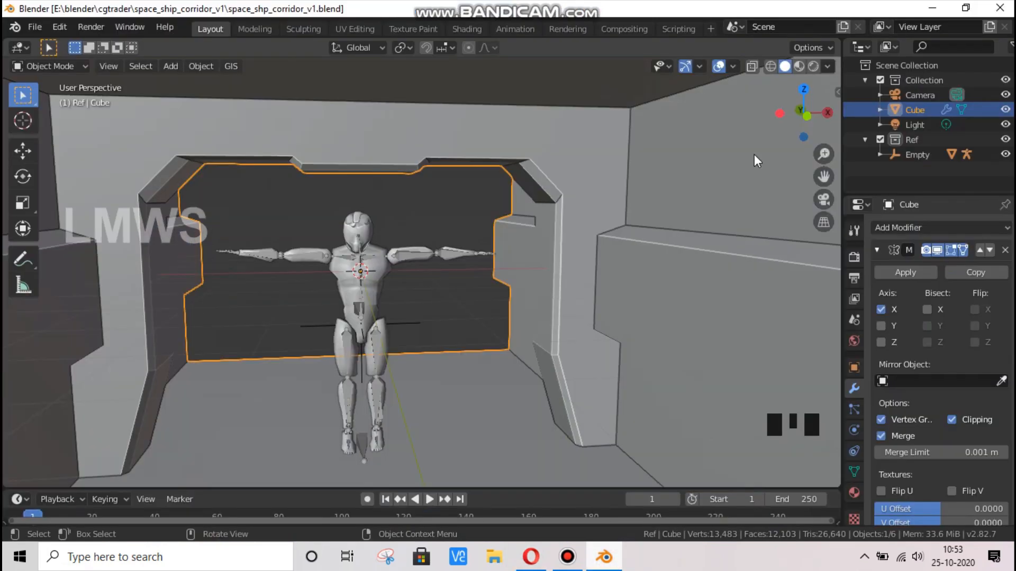
{"action": "scroll", "coordinate": [421, 281], "scroll_direction": "down", "scroll_amount": 1}
{"action": "left_click_drag", "start_coordinate": [794, 110], "coordinate": [858, 150]}
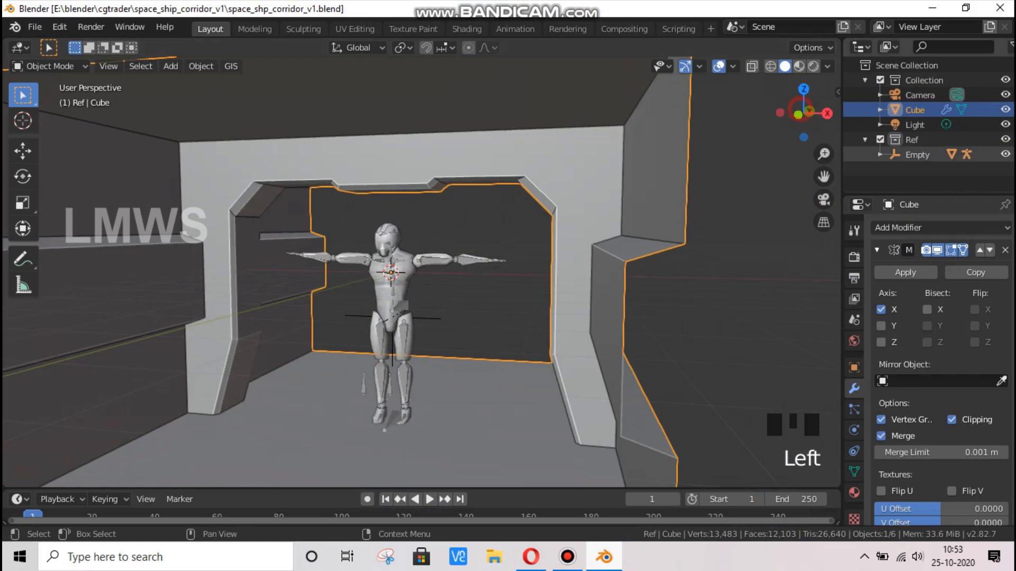
{"action": "left_click_drag", "start_coordinate": [795, 112], "coordinate": [801, 188]}
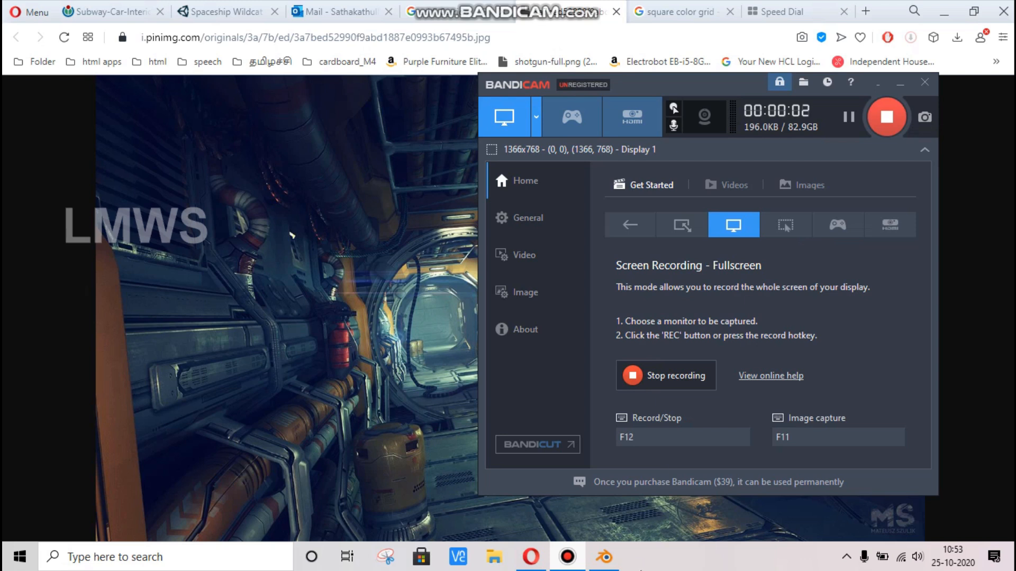
{"action": "left_click", "coordinate": [567, 557]}
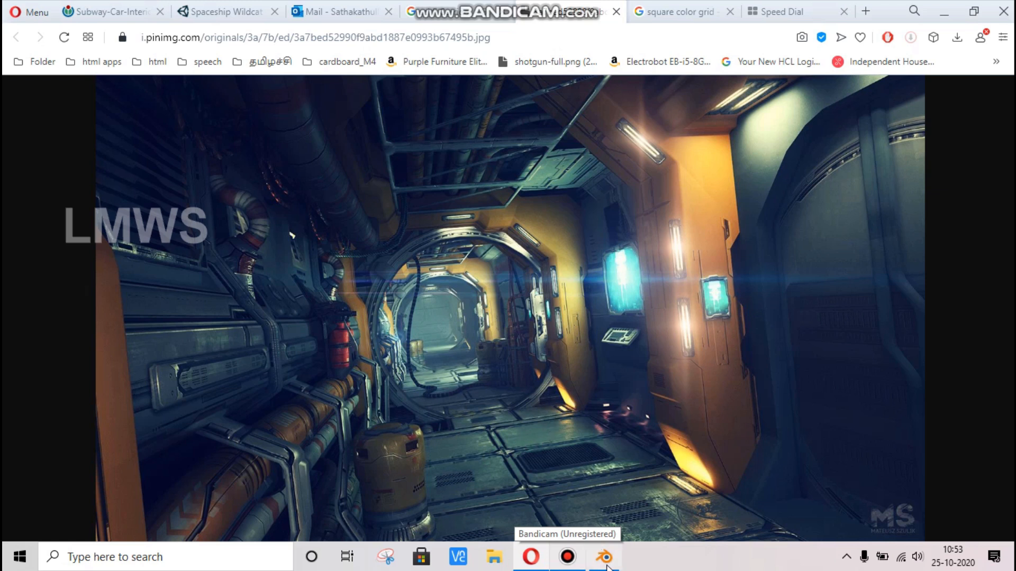
{"action": "key", "text": "alt+Tab"}
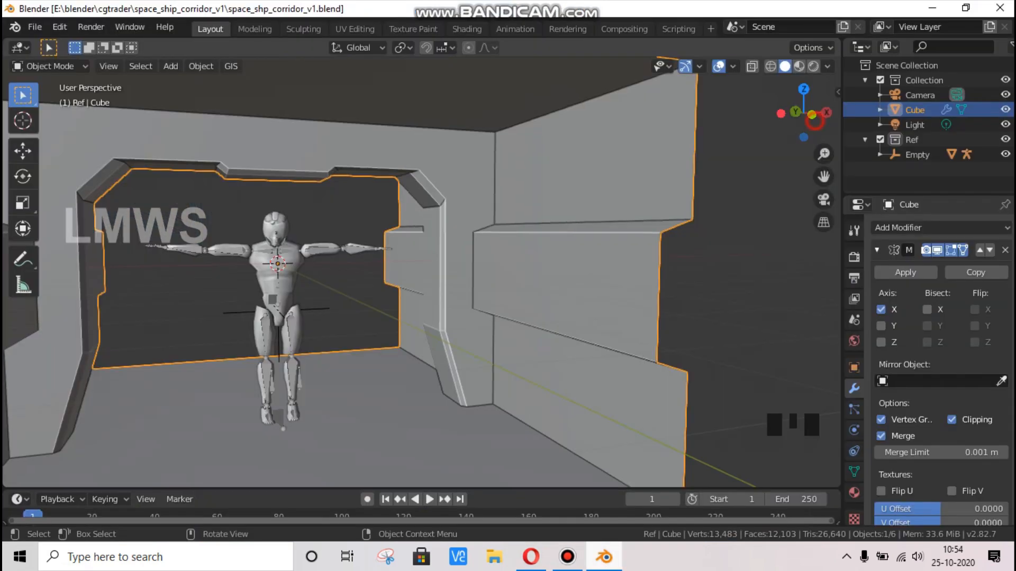
{"action": "left_click_drag", "start_coordinate": [814, 119], "coordinate": [844, 179]}
{"action": "key", "text": "ctrl+s"}
{"action": "left_click", "coordinate": [619, 563]}
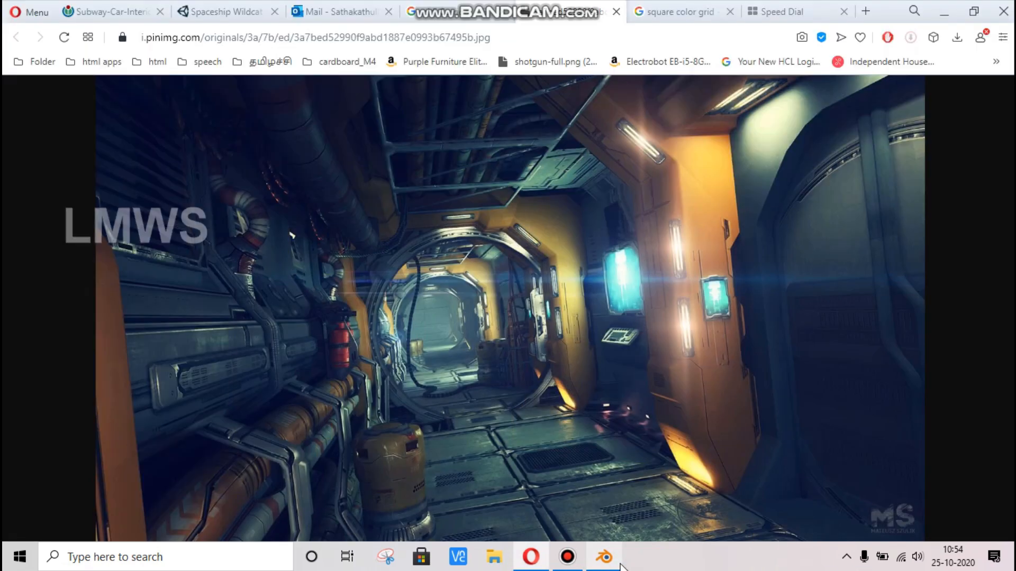
{"action": "left_click", "coordinate": [605, 557]}
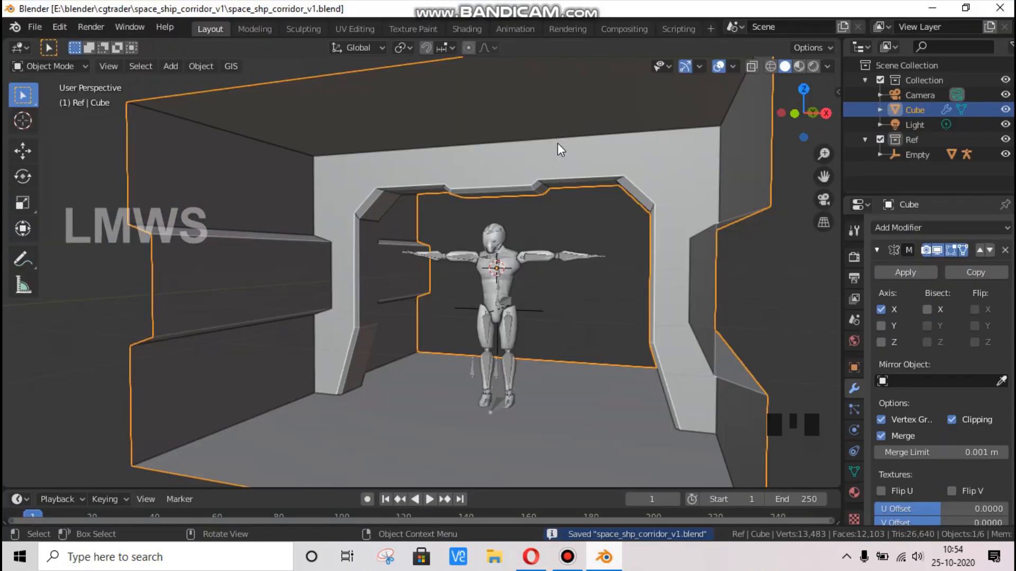
Reopen the mesh in Edit Mode and extrude the ceiling's centre strip face downward by about 0.5 m
{"action": "key", "text": "Tab"}
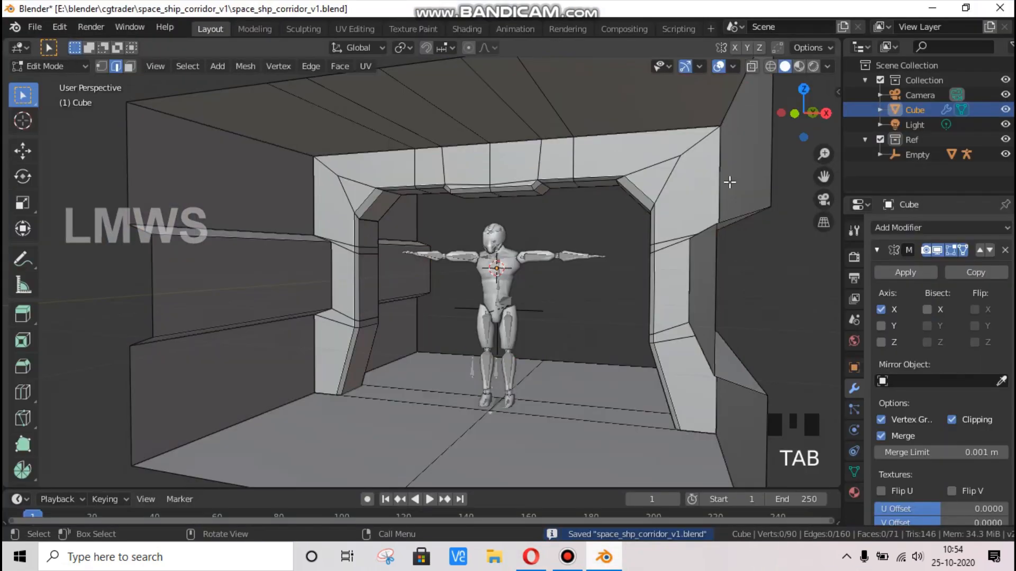
{"action": "left_click", "coordinate": [606, 564]}
{"action": "key", "text": "alt+Tab"}
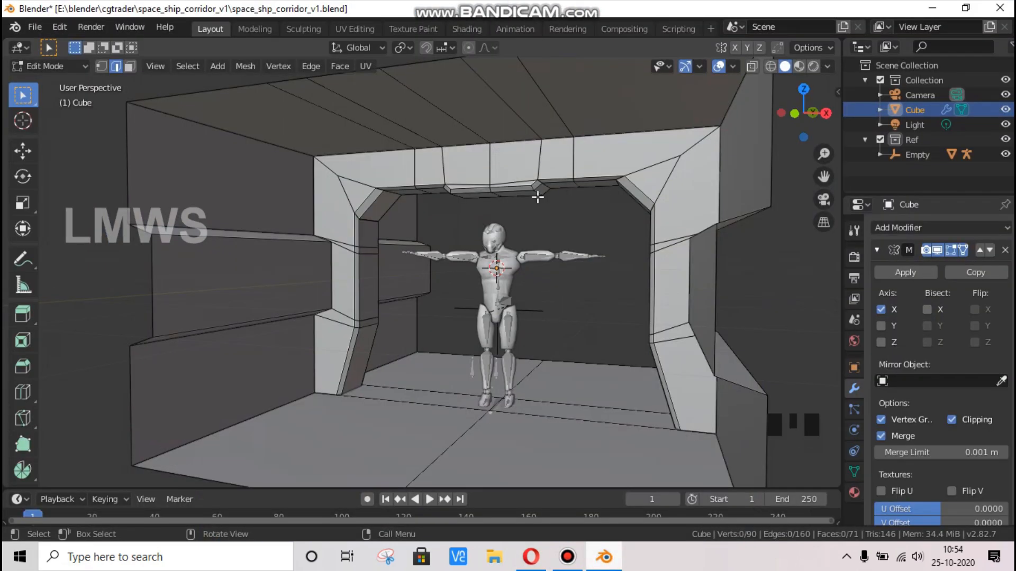
{"action": "scroll", "coordinate": [220, 68], "scroll_direction": "up", "scroll_amount": 1}
{"action": "scroll", "coordinate": [136, 65], "scroll_direction": "down", "scroll_amount": 1}
{"action": "left_click", "coordinate": [495, 116]}
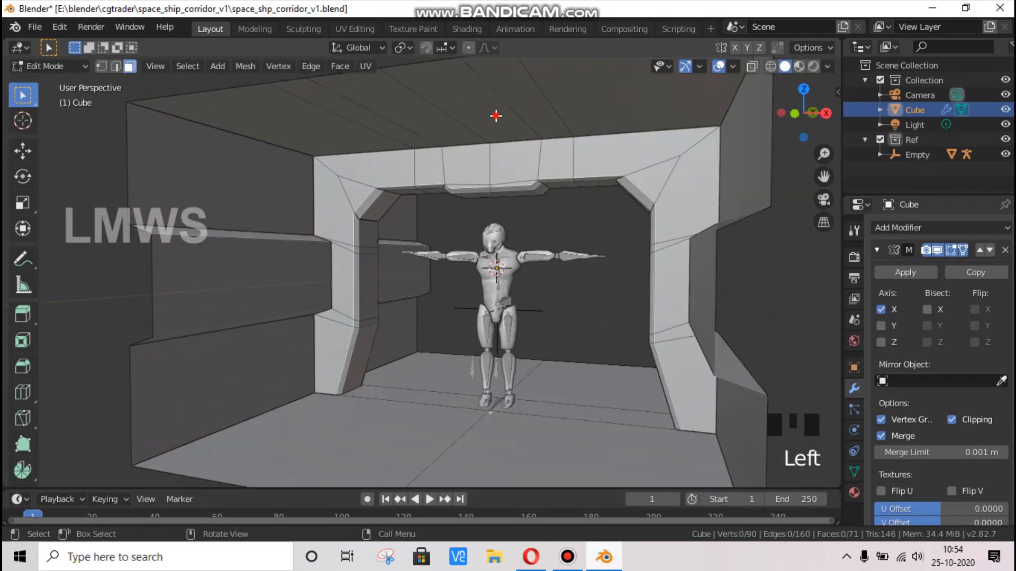
{"action": "left_click", "coordinate": [466, 127]}
{"action": "key", "text": "e"}
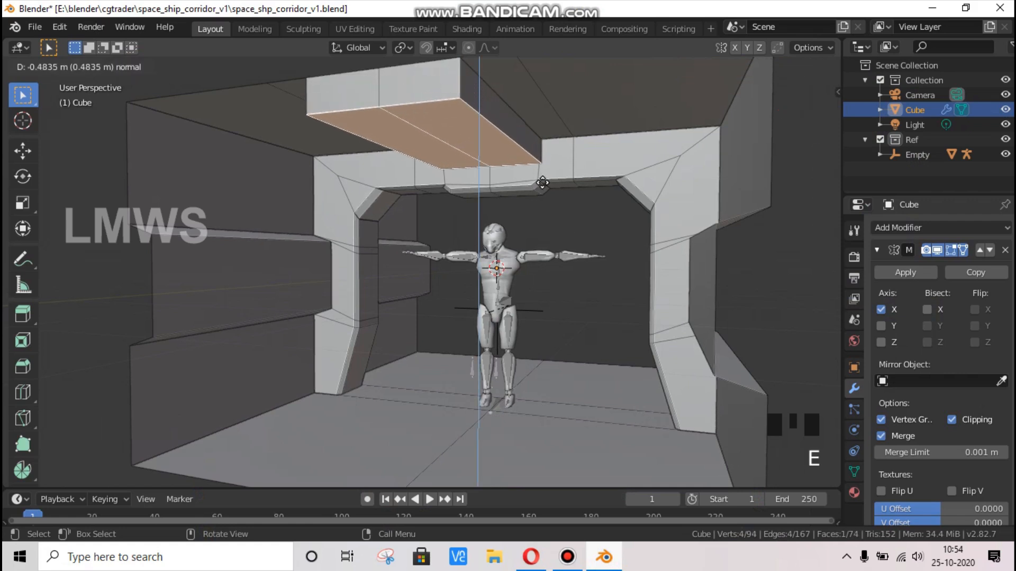
{"action": "left_click", "coordinate": [544, 178]}
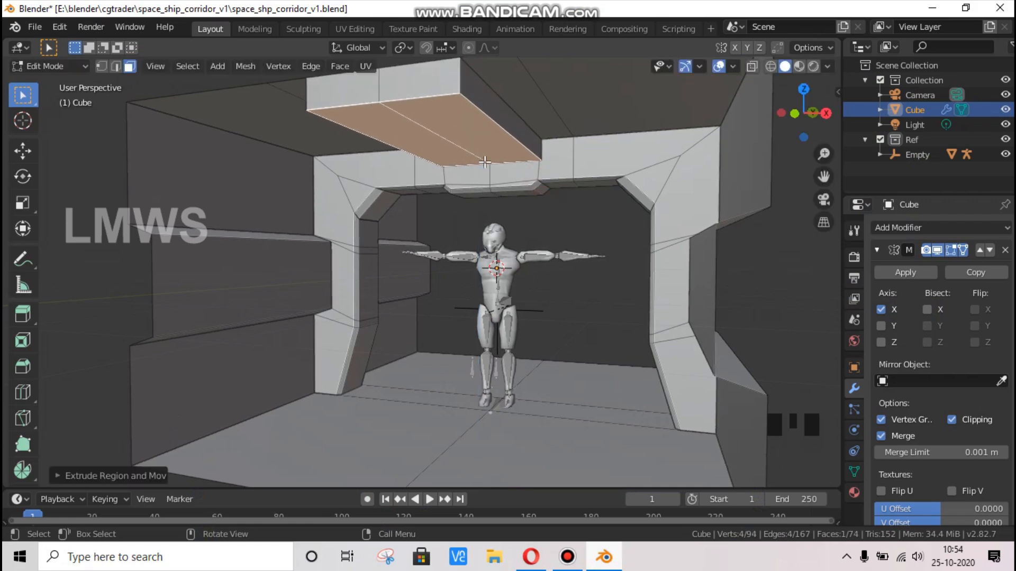
Extrude the ceiling beam's underside face in place and scale the new face narrower along X, to about 0.88
{"action": "key", "text": "e"}
{"action": "right_click", "coordinate": [666, 334]}
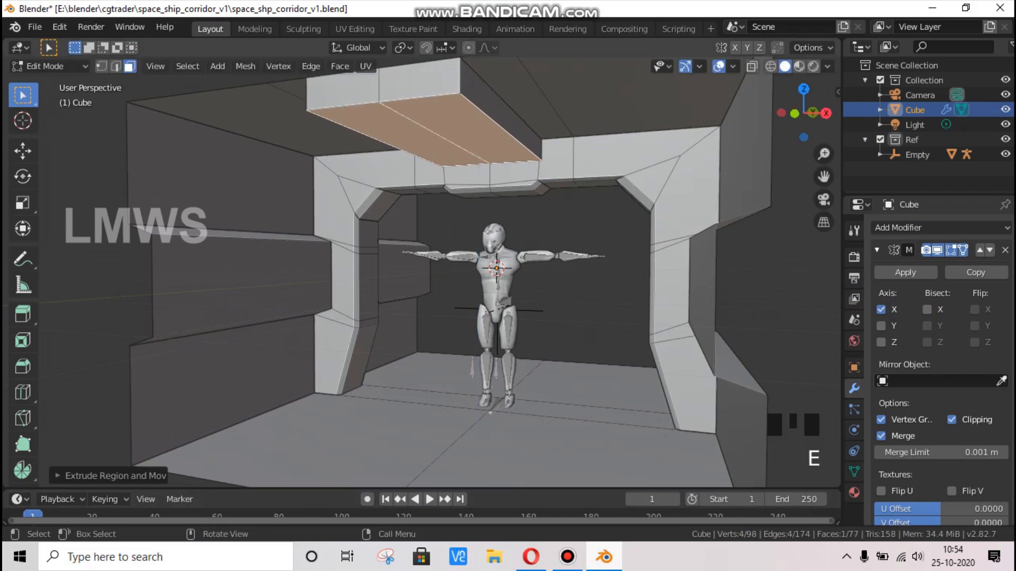
{"action": "key", "text": "s"}
{"action": "key", "text": "x"}
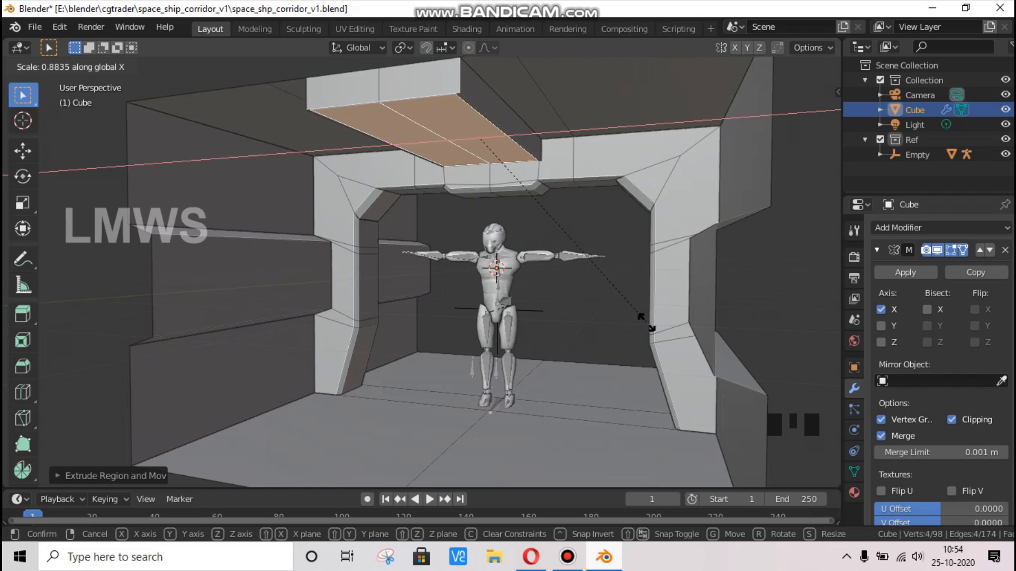
{"action": "left_click", "coordinate": [647, 324]}
Extrude the narrowed underside face about 0.31 m up into the ceiling beam to form a recess, and save the file
{"action": "scroll", "coordinate": [802, 168], "scroll_direction": "up", "scroll_amount": 2}
{"action": "left_click_drag", "start_coordinate": [823, 176], "coordinate": [781, 203]}
{"action": "scroll", "coordinate": [815, 159], "scroll_direction": "up", "scroll_amount": 1}
{"action": "left_click_drag", "start_coordinate": [807, 115], "coordinate": [783, 172]}
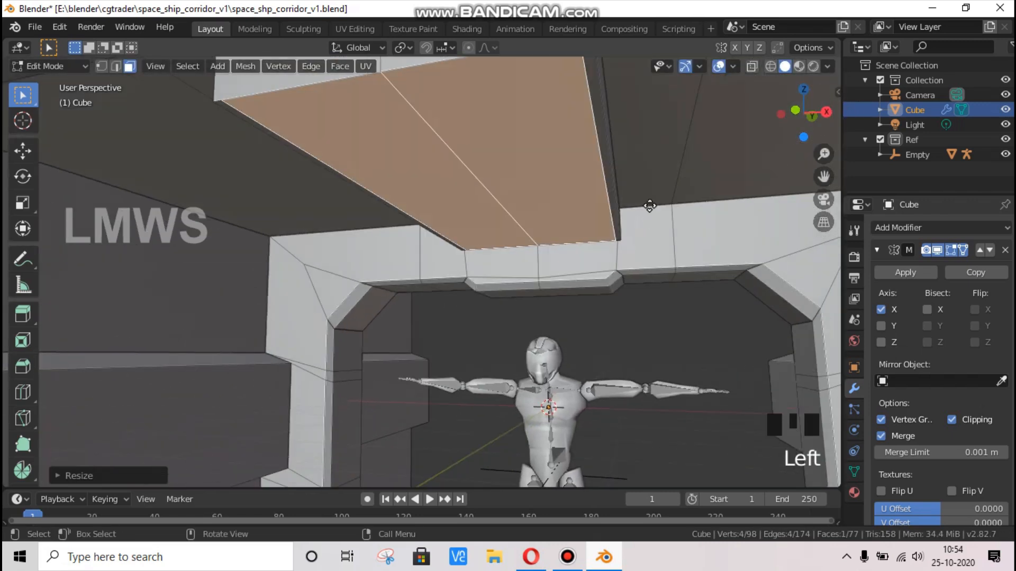
{"action": "key", "text": "e"}
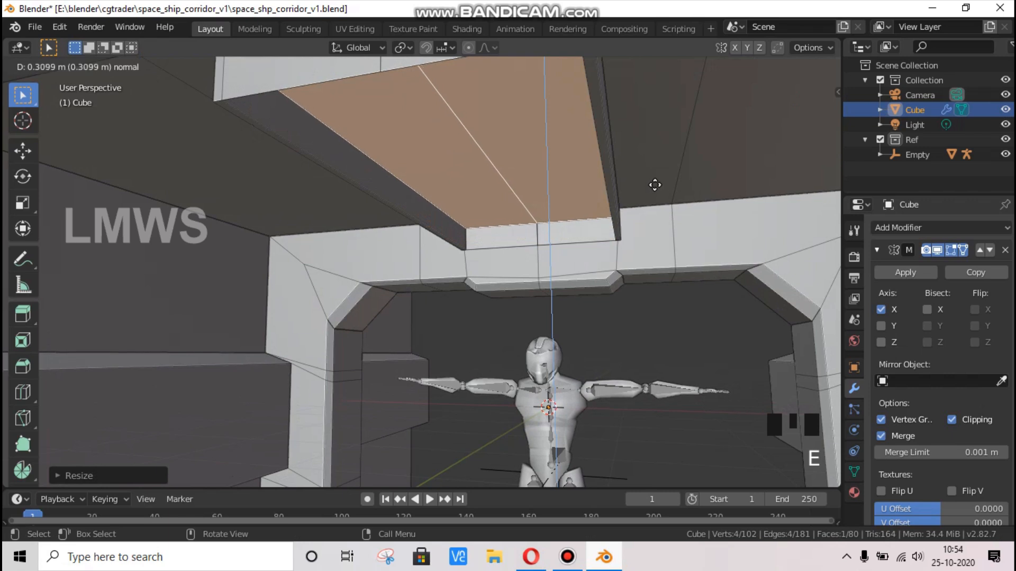
{"action": "left_click", "coordinate": [655, 184]}
{"action": "scroll", "coordinate": [482, 140], "scroll_direction": "down", "scroll_amount": 2}
{"action": "key", "text": "ctrl+s"}
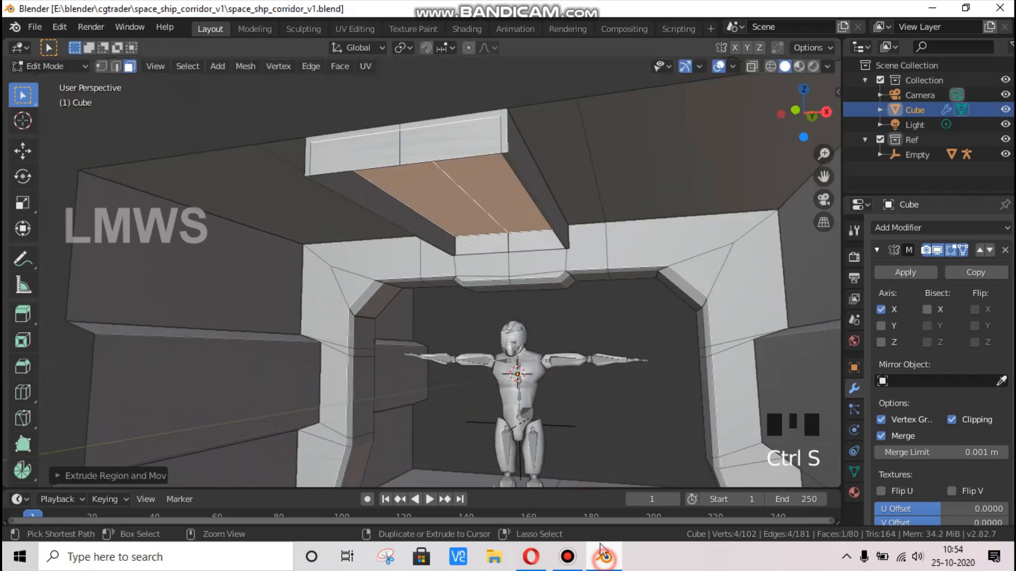
Check the ceiling in the browser's concept art, return to Blender, clear the face selection and inspect the recessed beam
{"action": "key", "text": "alt+Tab"}
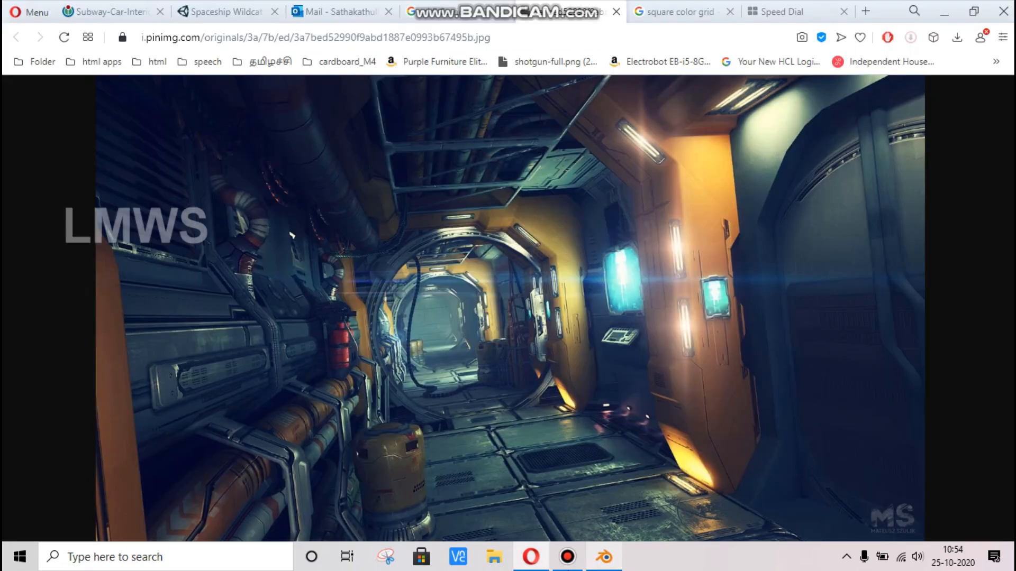
{"action": "key", "text": "alt+Tab"}
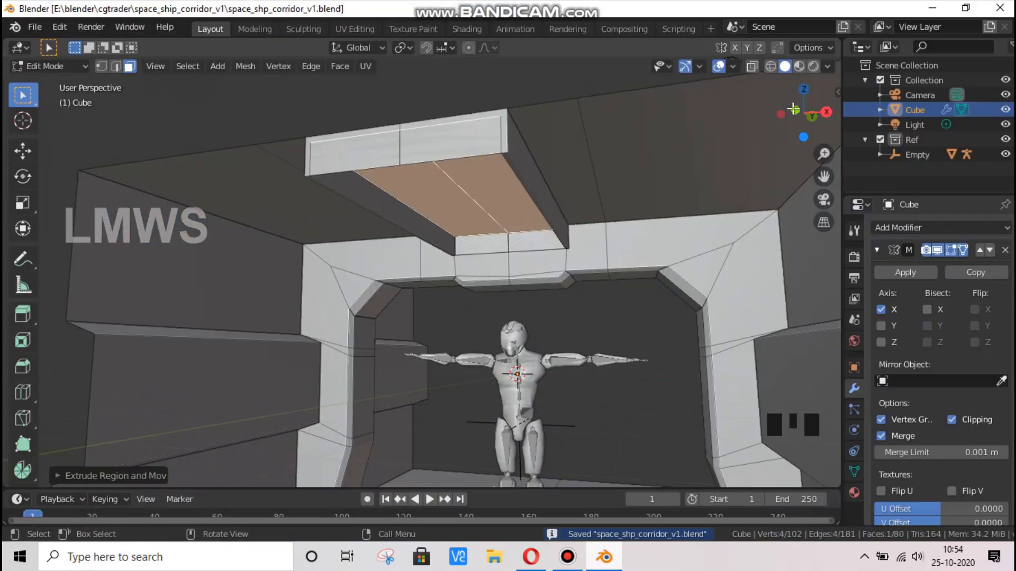
{"action": "left_click_drag", "start_coordinate": [793, 109], "coordinate": [546, 150]}
{"action": "scroll", "coordinate": [546, 151], "scroll_direction": "up", "scroll_amount": 2}
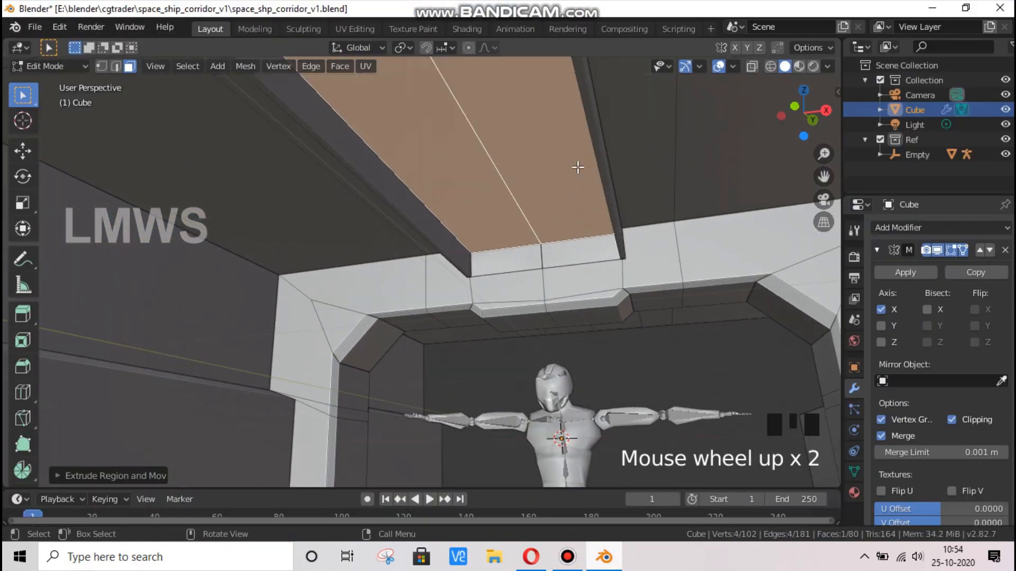
{"action": "key", "text": "alt+a"}
{"action": "scroll", "coordinate": [575, 169], "scroll_direction": "down", "scroll_amount": 1}
{"action": "left_click_drag", "start_coordinate": [801, 112], "coordinate": [651, 156]}
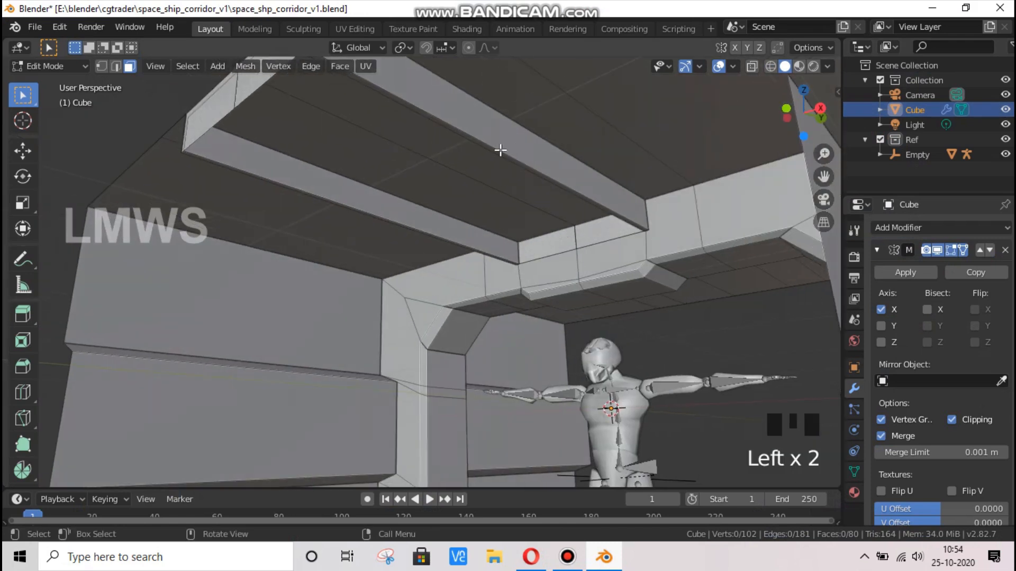
Add four evenly spaced loop cuts across the ceiling beam and the surrounding corridor shell
{"action": "key", "text": "ctrl+r"}
{"action": "scroll", "coordinate": [494, 138], "scroll_direction": "up", "scroll_amount": 3}
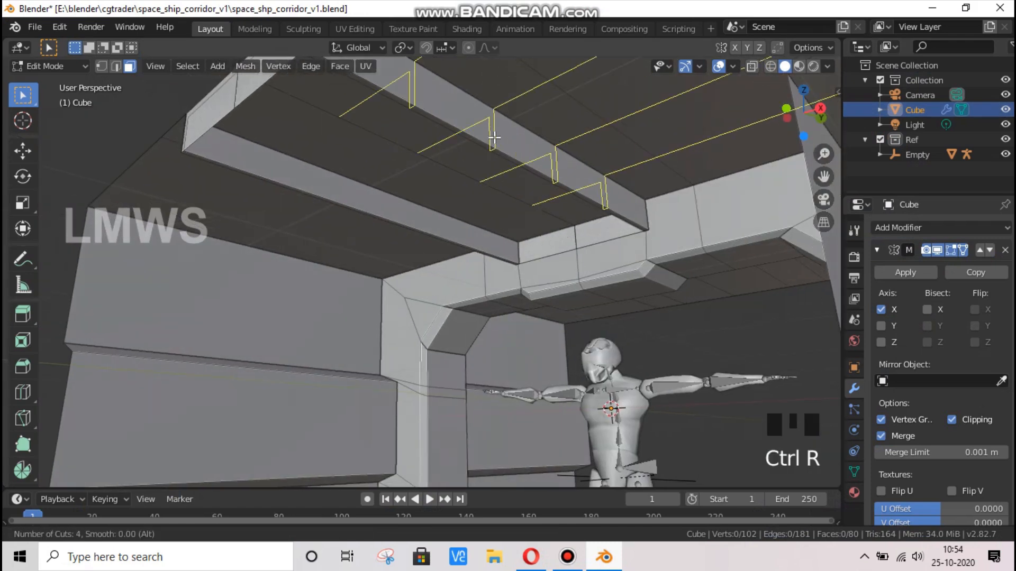
{"action": "left_click", "coordinate": [495, 138]}
{"action": "right_click", "coordinate": [601, 254]}
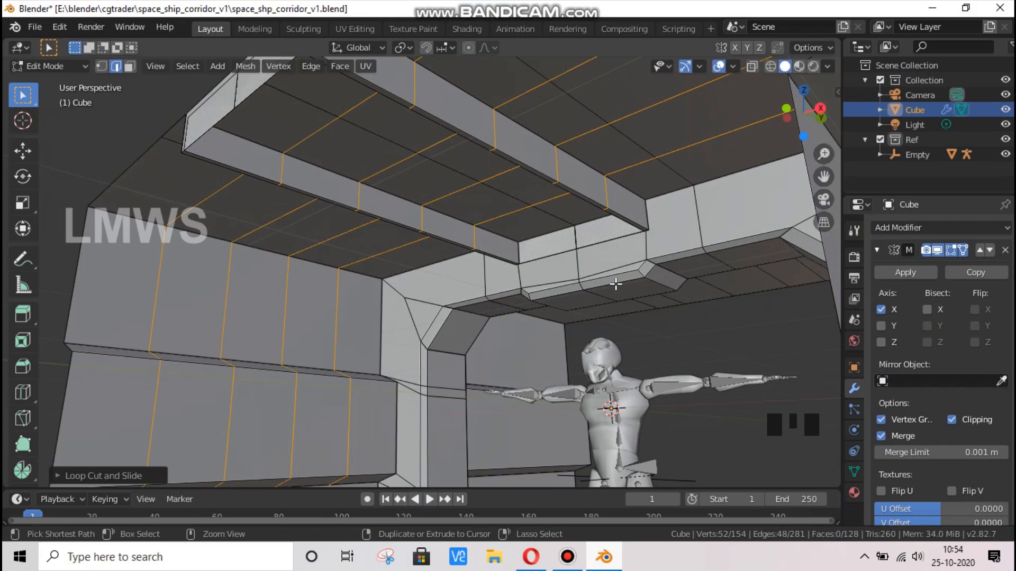
Bevel the four loop cuts to a width of about 0.057 m and clear the selection
{"action": "key", "text": "ctrl+b"}
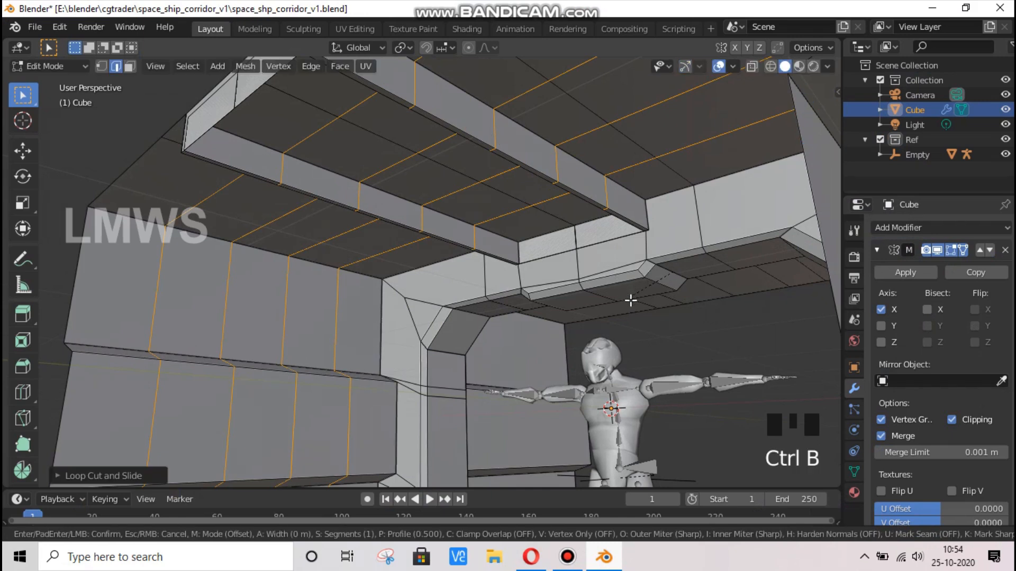
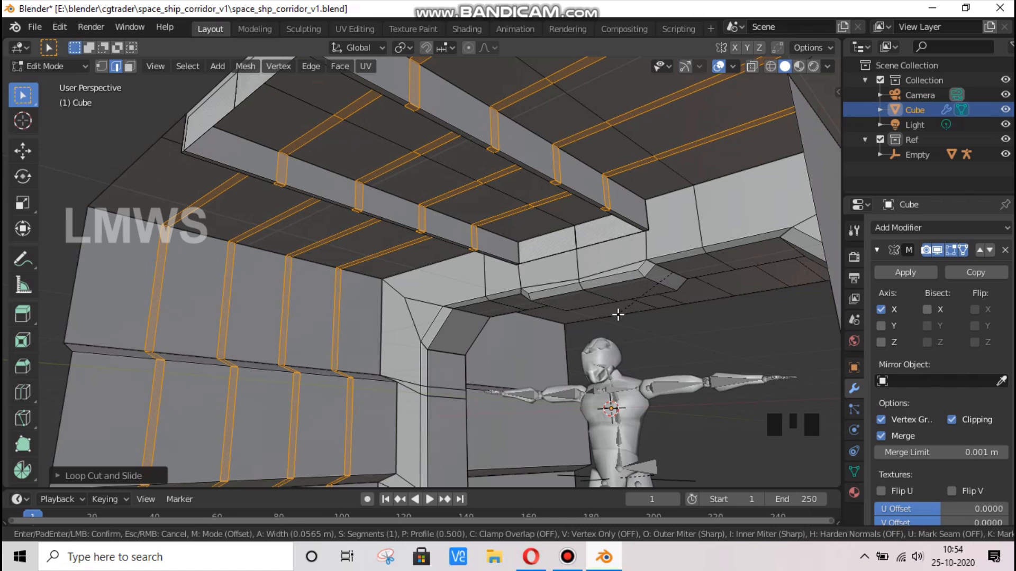
{"action": "left_click", "coordinate": [618, 314]}
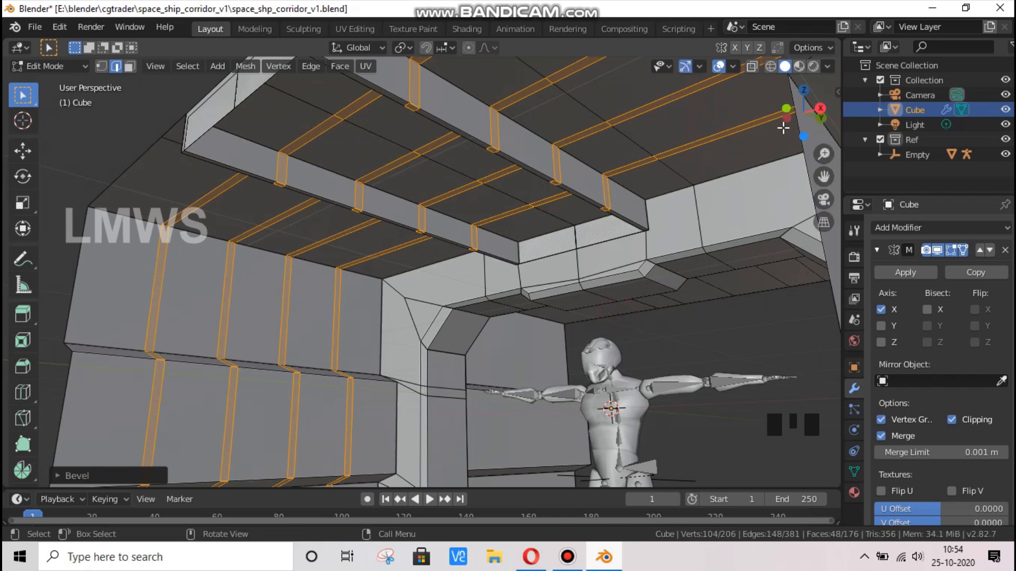
{"action": "left_click_drag", "start_coordinate": [783, 127], "coordinate": [767, 136]}
{"action": "key", "text": "alt+a"}
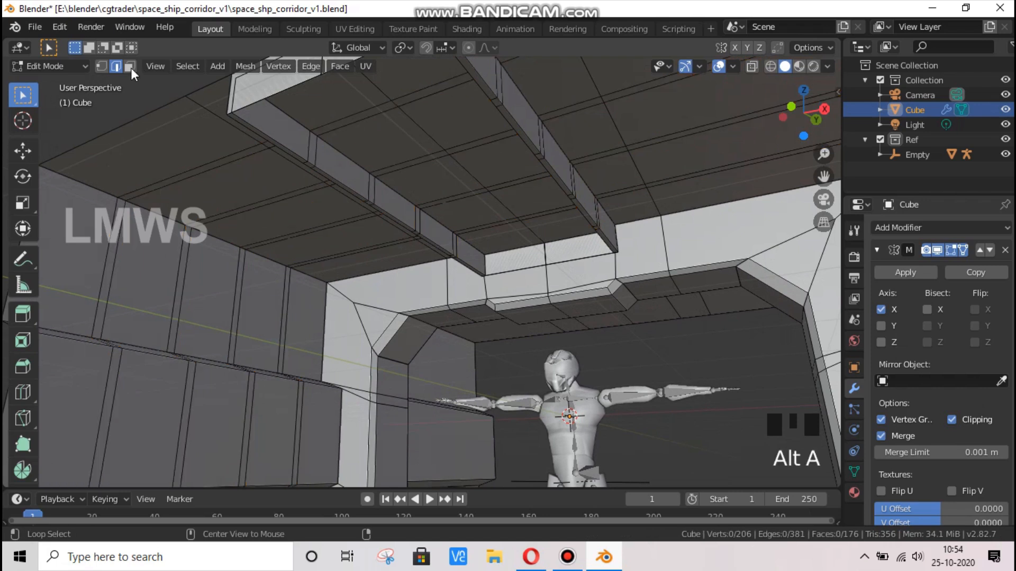
{"action": "left_click", "coordinate": [325, 183]}
Undo the bevel and the four loop cuts across the ceiling and walls
{"action": "key", "text": "ctrl+z"}
{"action": "key", "text": "ctrl+z"}
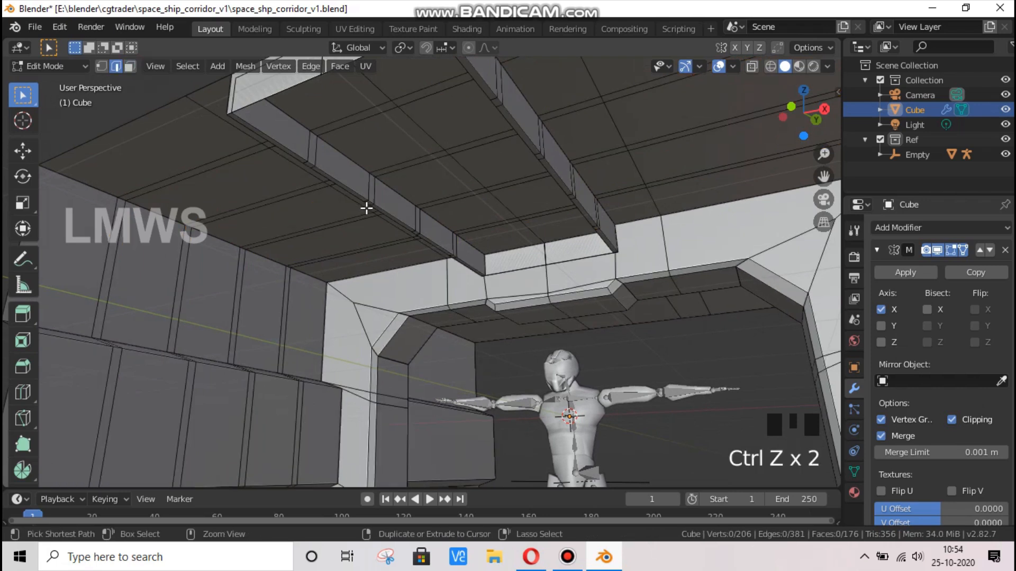
{"action": "key", "text": "ctrl+z"}
{"action": "key", "text": "ctrl+z"}
{"action": "key", "text": "ctrl+z"}
{"action": "key", "text": "ctrl+z"}
{"action": "key", "text": "ctrl+z"}
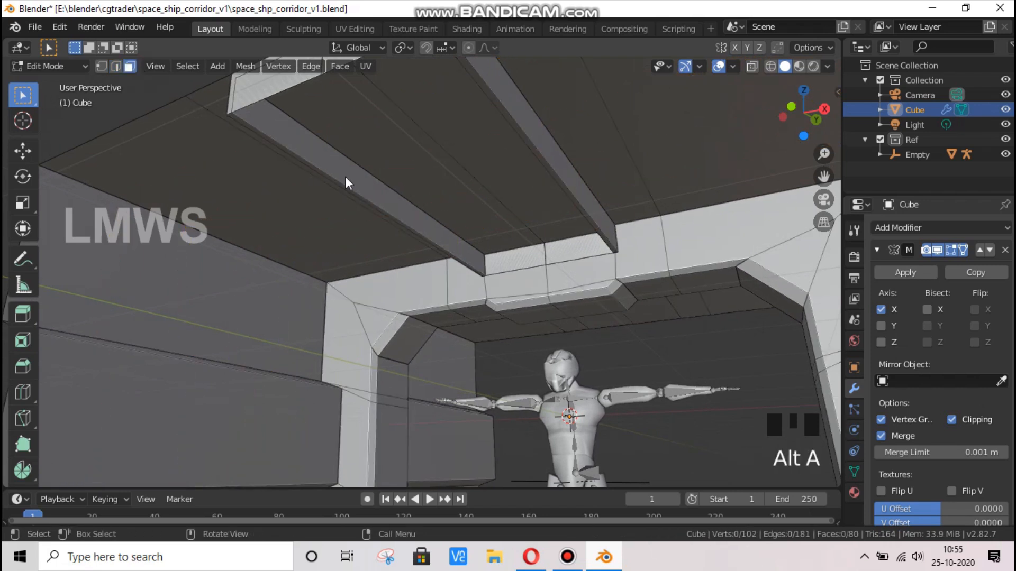
{"action": "key", "text": "Escape"}
{"action": "key", "text": "Escape"}
Turn off the viewport display of the Mirror modifier so only the modelled half of the corridor is shown
{"action": "scroll", "coordinate": [778, 155], "scroll_direction": "down", "scroll_amount": 2}
{"action": "left_click_drag", "start_coordinate": [793, 119], "coordinate": [773, 129]}
{"action": "left_click", "coordinate": [936, 249]}
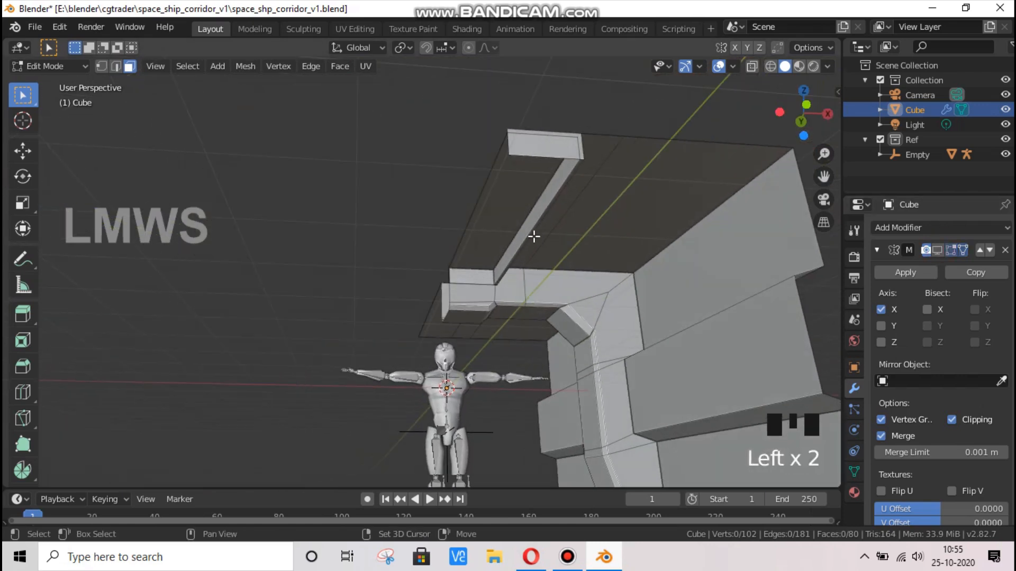
Add a cube to the corridor mesh and move it along the Y axis in front of the mannequin, beneath the ceiling beam
{"action": "key", "text": "shift+a"}
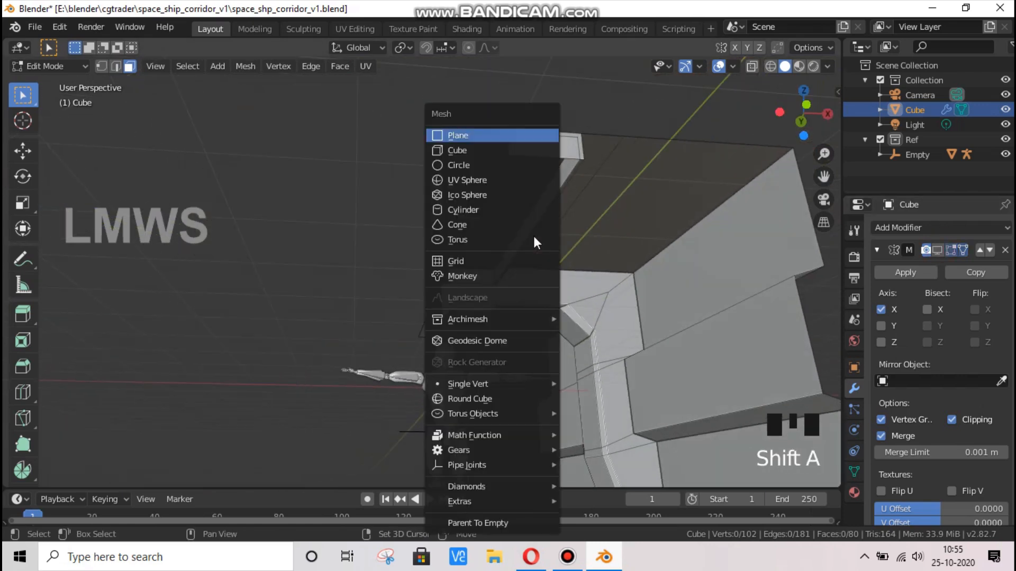
{"action": "left_click", "coordinate": [471, 150]}
{"action": "scroll", "coordinate": [759, 120], "scroll_direction": "down", "scroll_amount": 3}
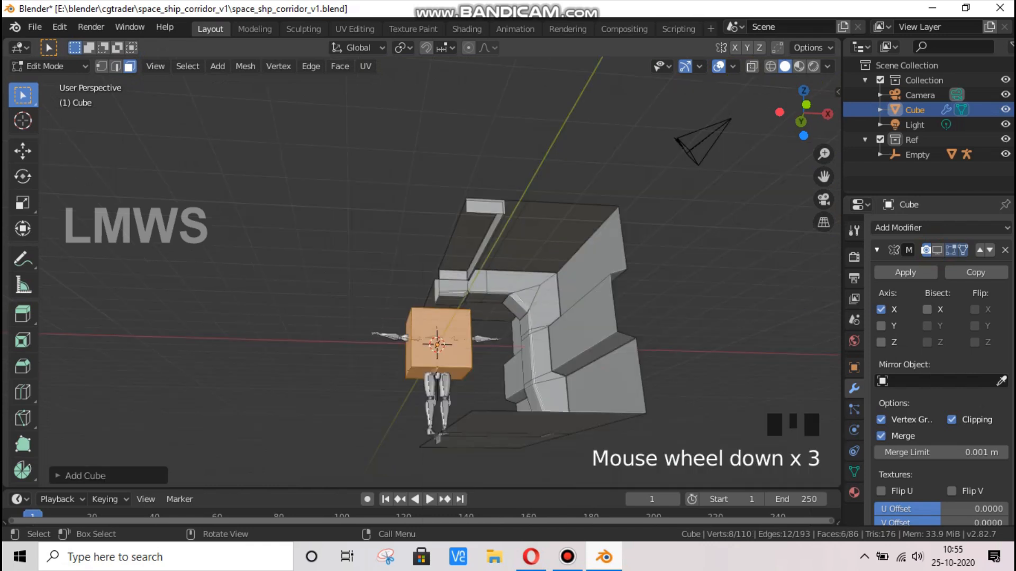
{"action": "mouse_move", "coordinate": [783, 118]}
{"action": "left_mouse_down"}
{"action": "mouse_move", "coordinate": [797, 113]}
{"action": "mouse_move", "coordinate": [801, 124]}
{"action": "left_mouse_up"}
{"action": "key", "text": "g"}
{"action": "key", "text": "y"}
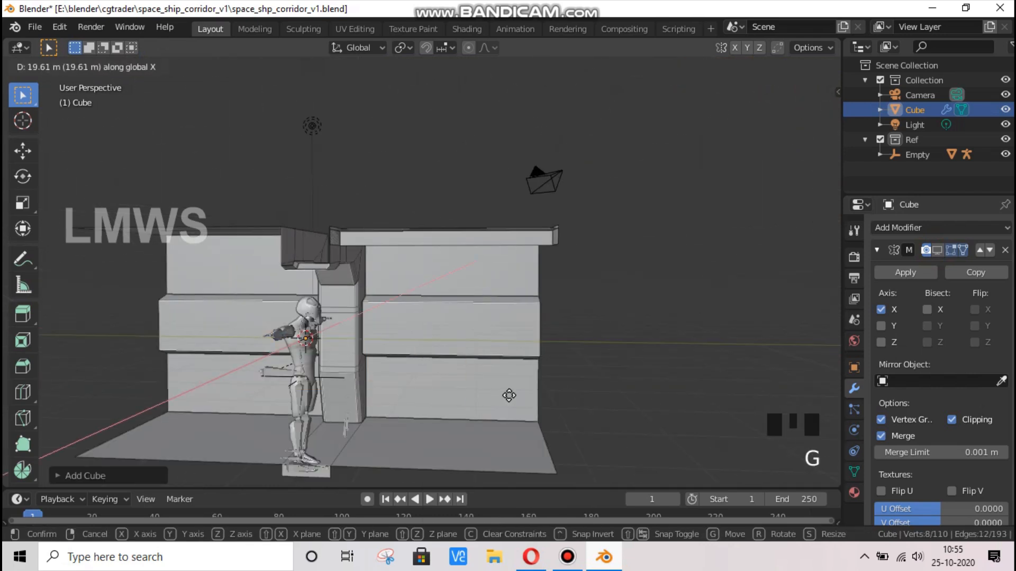
{"action": "left_click", "coordinate": [495, 402]}
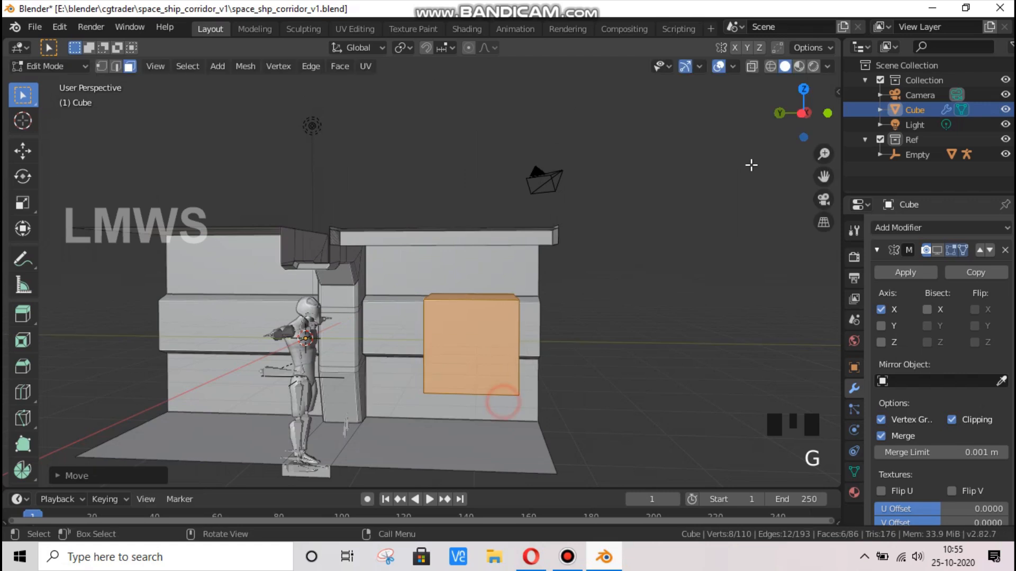
Scale the cube down, flatten it along Z and stretch it about 3.7 times along X into a thin bar
{"action": "left_click_drag", "start_coordinate": [802, 113], "coordinate": [807, 123]}
{"action": "scroll", "coordinate": [823, 154], "scroll_direction": "up", "scroll_amount": 3}
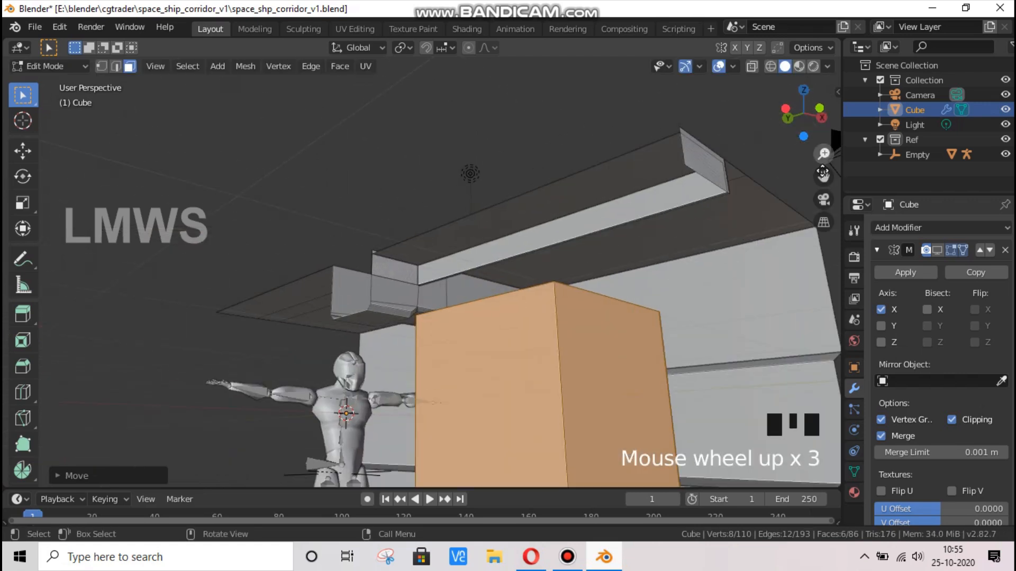
{"action": "left_click_drag", "start_coordinate": [823, 177], "coordinate": [741, 21]}
{"action": "key", "text": "s"}
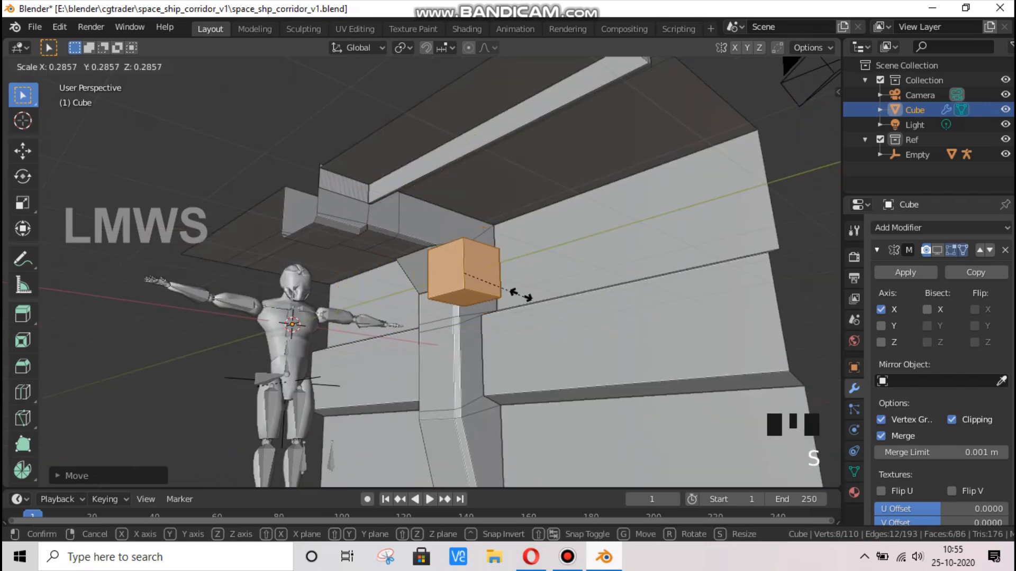
{"action": "left_click", "coordinate": [487, 276]}
{"action": "key", "text": "s"}
{"action": "middle_click", "coordinate": [526, 343]}
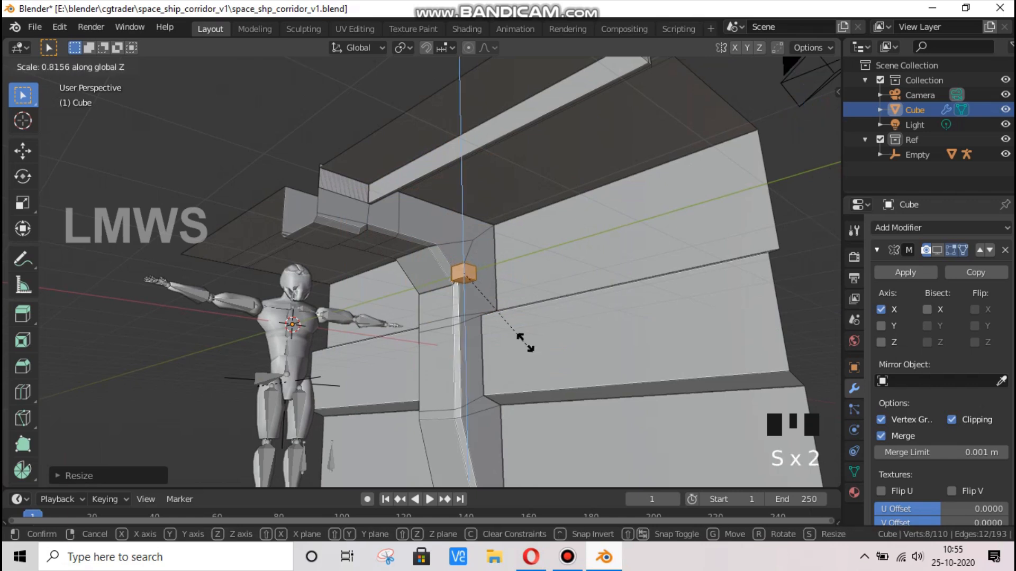
{"action": "left_click", "coordinate": [478, 297]}
{"action": "key", "text": "s"}
{"action": "key", "text": "y"}
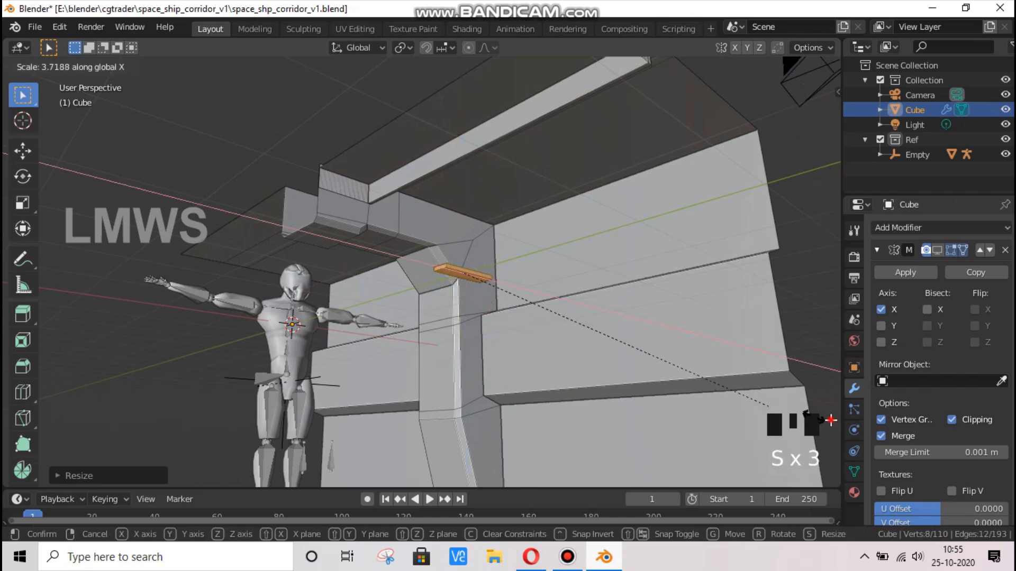
{"action": "left_click", "coordinate": [827, 419]}
Delete the bar's end face that faces the corridor's centre line
{"action": "left_click", "coordinate": [435, 267]}
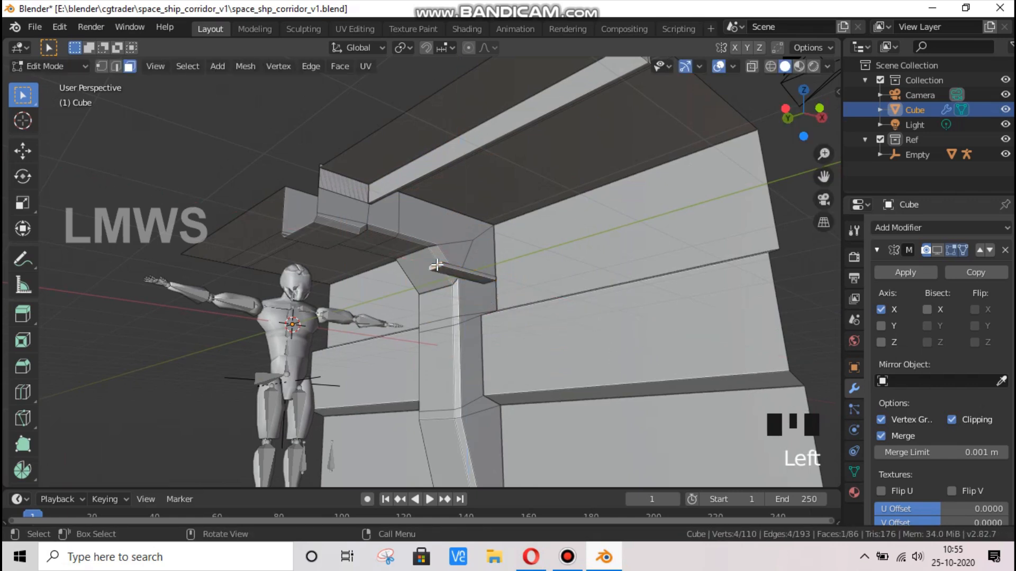
{"action": "key", "text": "x"}
{"action": "left_click", "coordinate": [545, 291]}
{"action": "scroll", "coordinate": [384, 255], "scroll_direction": "up", "scroll_amount": 2}
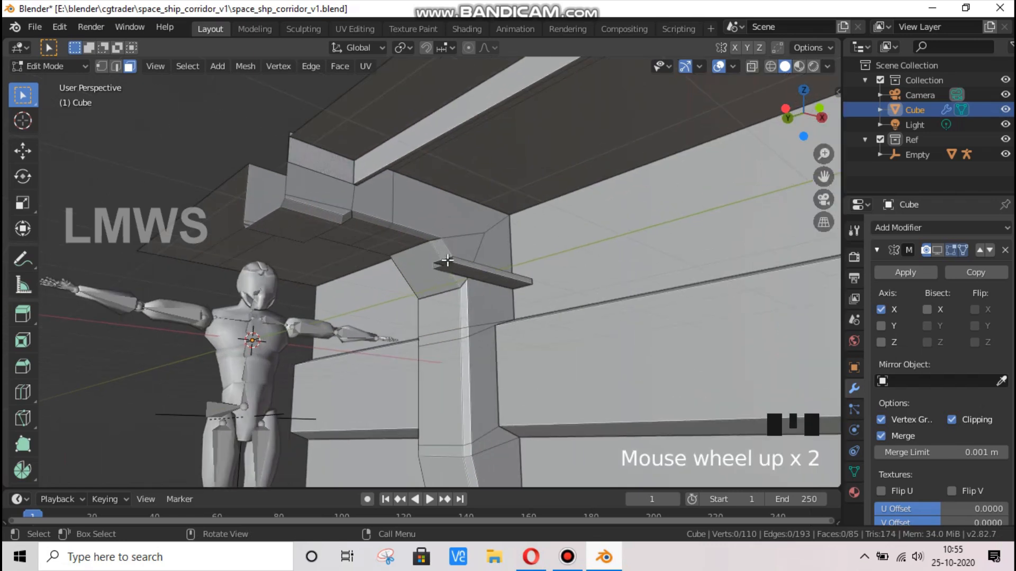
{"action": "scroll", "coordinate": [465, 269], "scroll_direction": "down", "scroll_amount": 2}
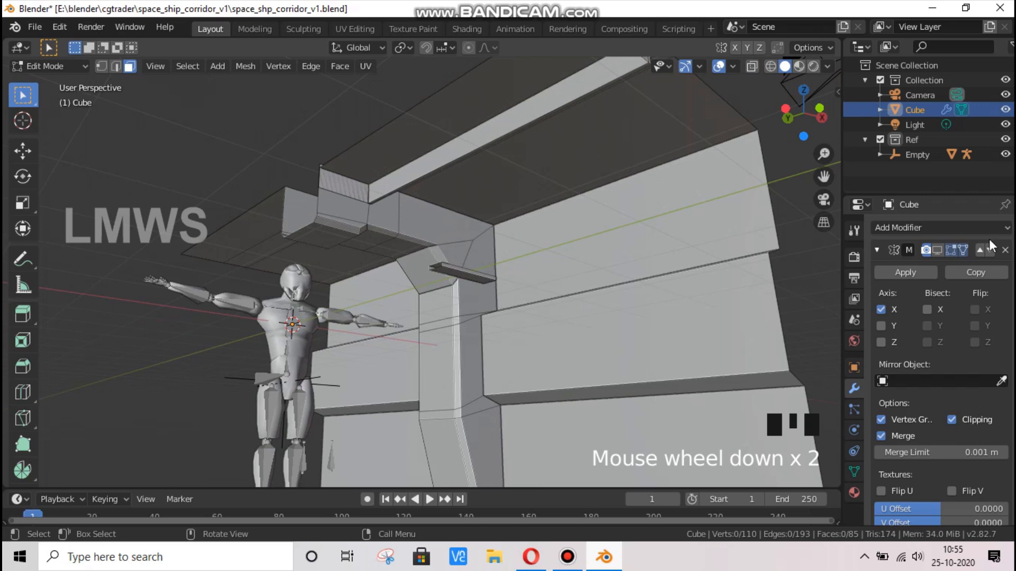
Select the whole bar and move it outward along X with the Mirror modifier's viewport display off, and turn the display back on
{"action": "left_click", "coordinate": [939, 250]}
{"action": "scroll", "coordinate": [474, 273], "scroll_direction": "up", "scroll_amount": 2}
{"action": "key", "text": "alt+a"}
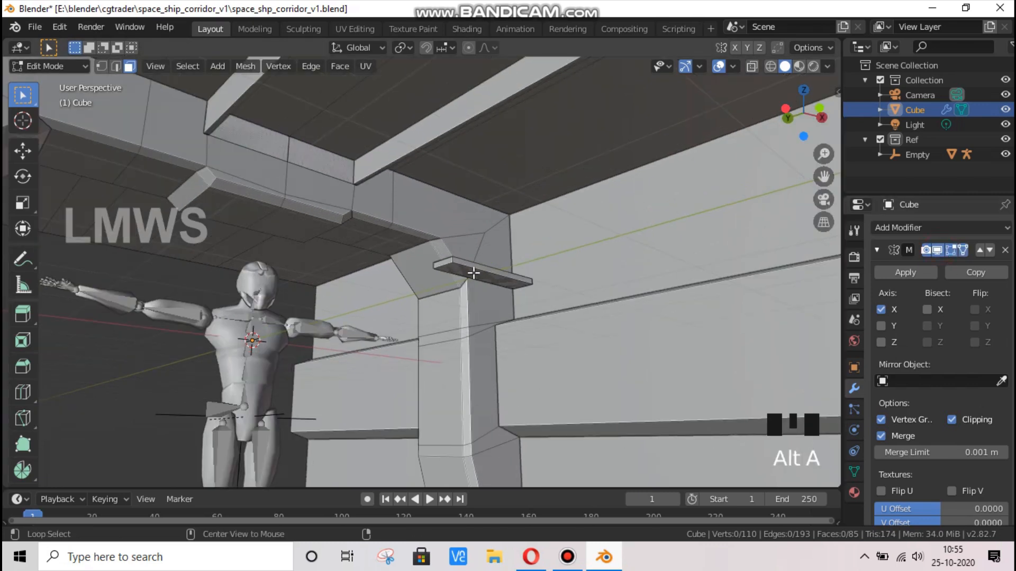
{"action": "key", "text": "l"}
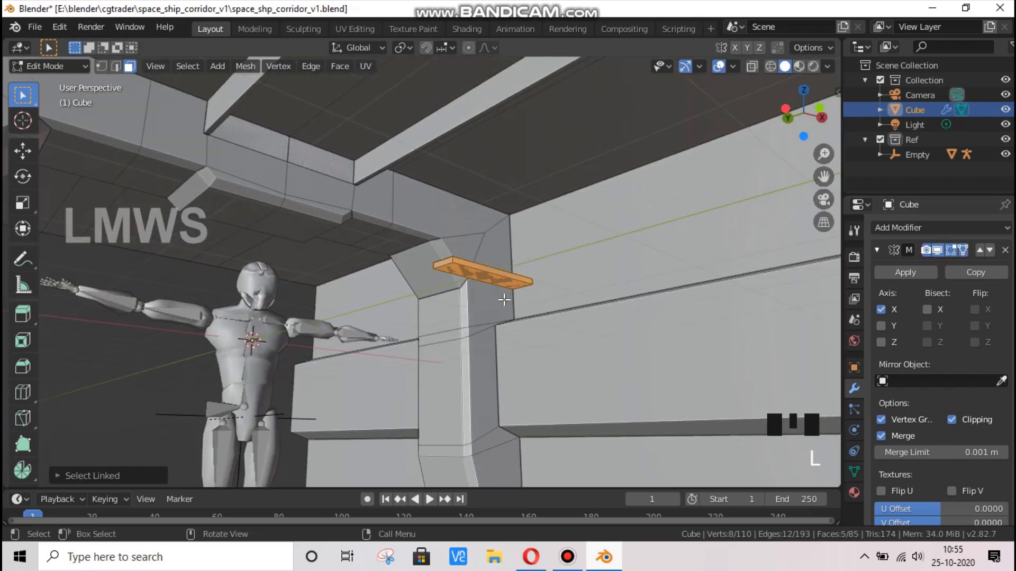
{"action": "left_click", "coordinate": [939, 250]}
{"action": "key", "text": "g"}
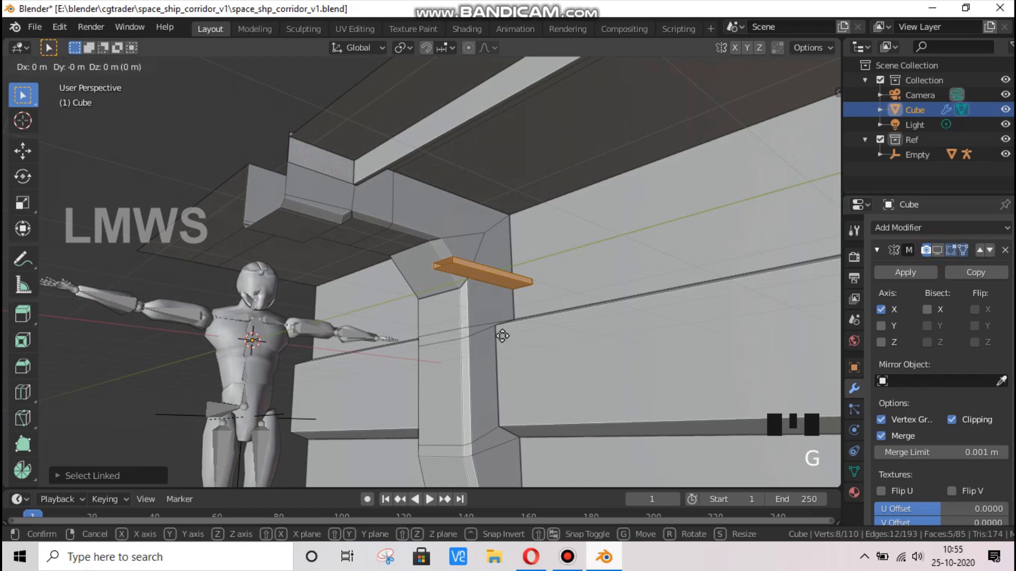
{"action": "left_click", "coordinate": [553, 353]}
{"action": "left_click", "coordinate": [937, 251]}
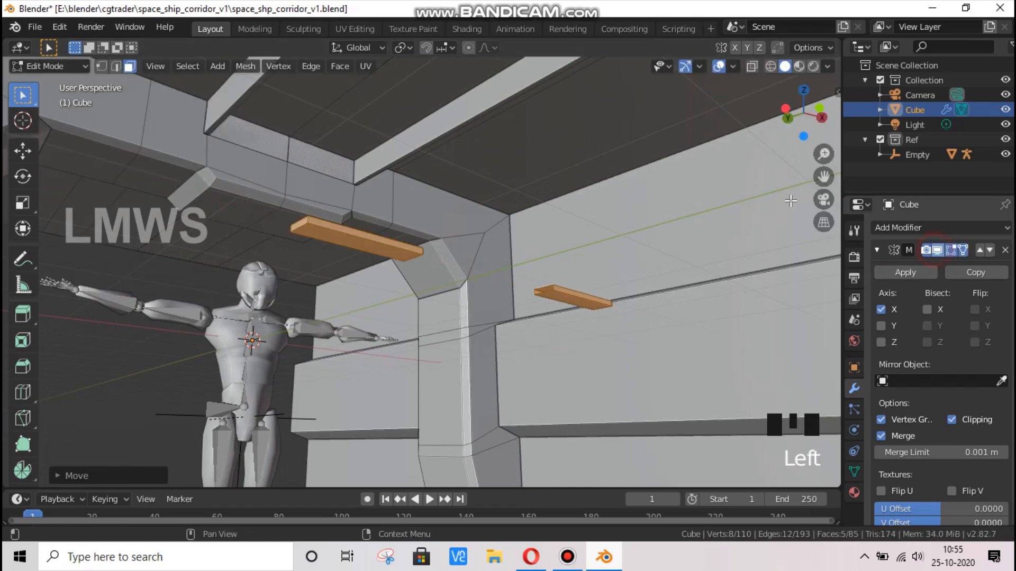
Move the bar about -0.76 m along X so that it joins its mirrored half at the corridor centre
{"action": "left_click_drag", "start_coordinate": [802, 113], "coordinate": [597, 274]}
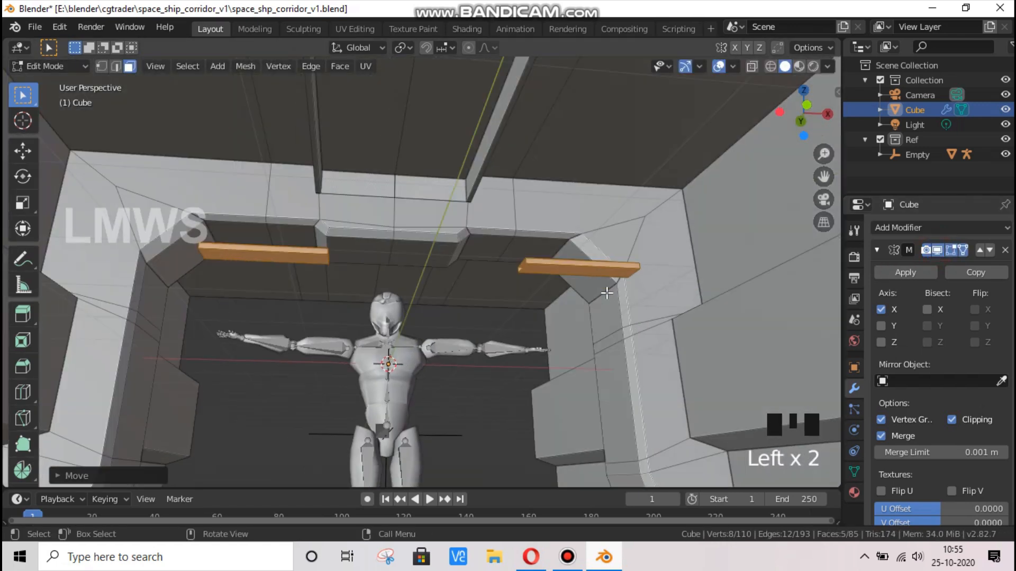
{"action": "key", "text": "g"}
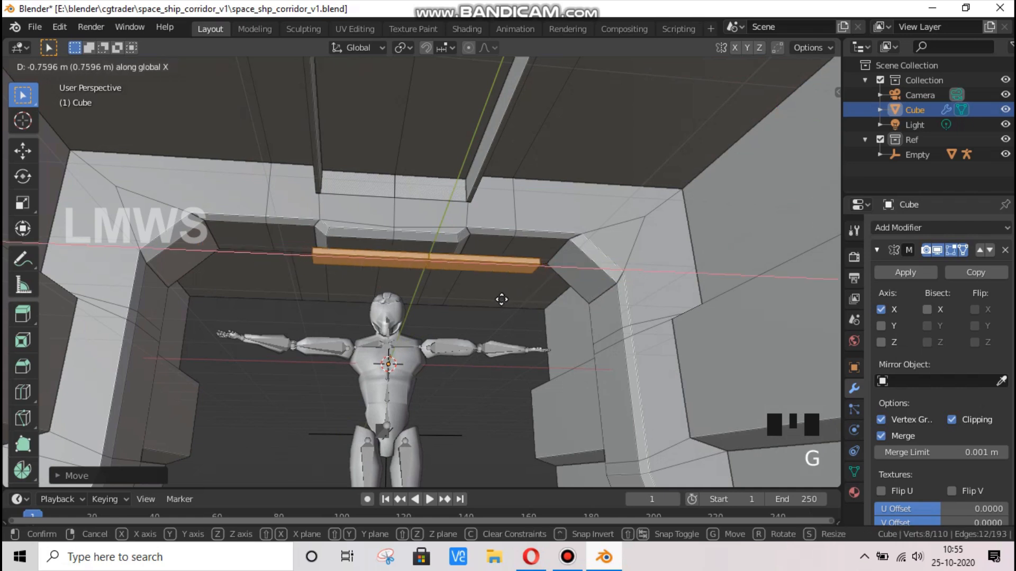
{"action": "left_click", "coordinate": [501, 299]}
In the wireframe top view, scale the bar by about 1.86 along X so it spans the ceiling beam recess
{"action": "key", "text": "KP_7"}
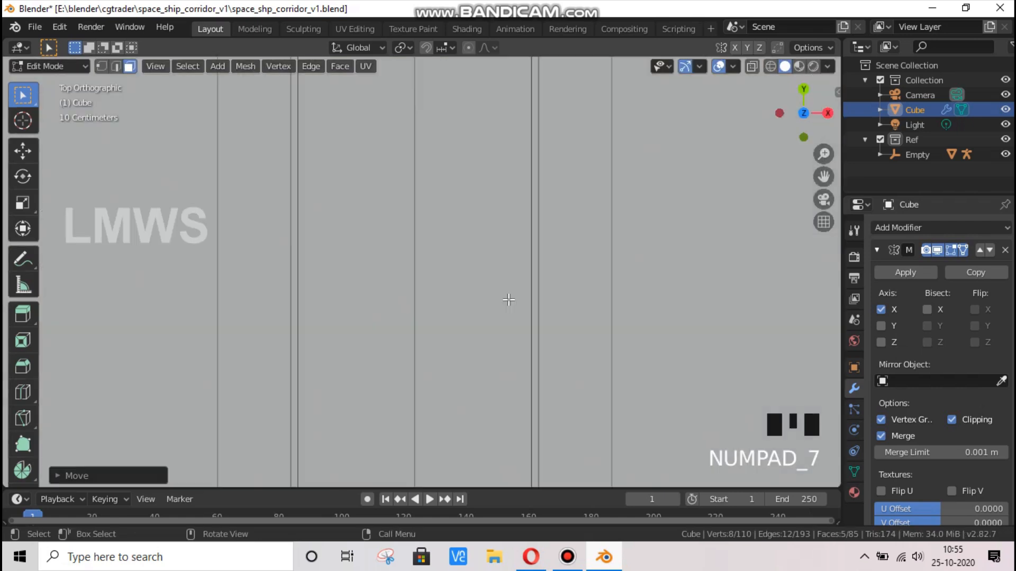
{"action": "scroll", "coordinate": [505, 298], "scroll_direction": "down", "scroll_amount": 2}
{"action": "left_click", "coordinate": [769, 66]}
{"action": "scroll", "coordinate": [585, 266], "scroll_direction": "down", "scroll_amount": 2}
{"action": "left_click", "coordinate": [586, 266]}
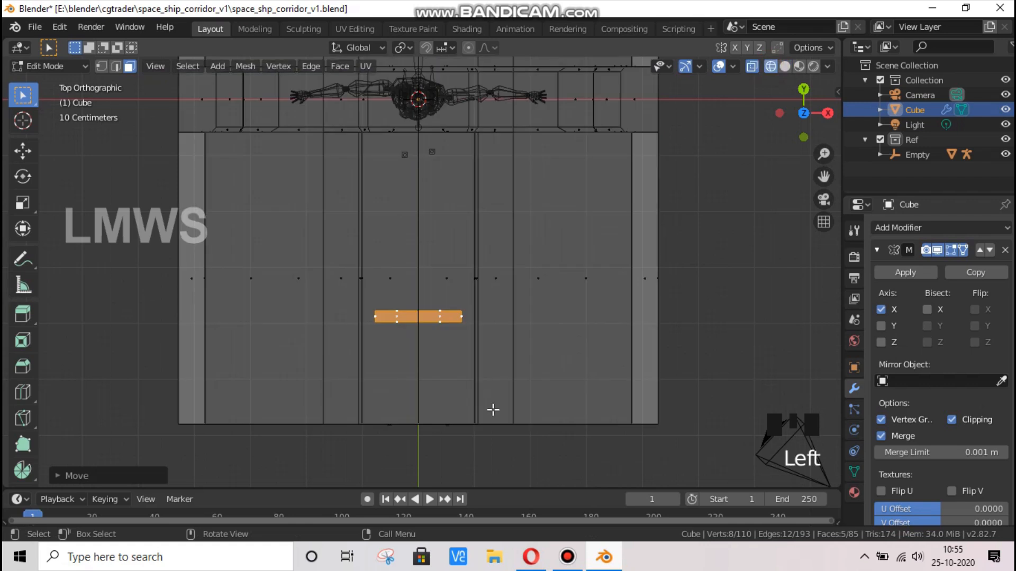
{"action": "scroll", "coordinate": [492, 410], "scroll_direction": "up", "scroll_amount": 2}
{"action": "key", "text": "s"}
{"action": "key", "text": "x"}
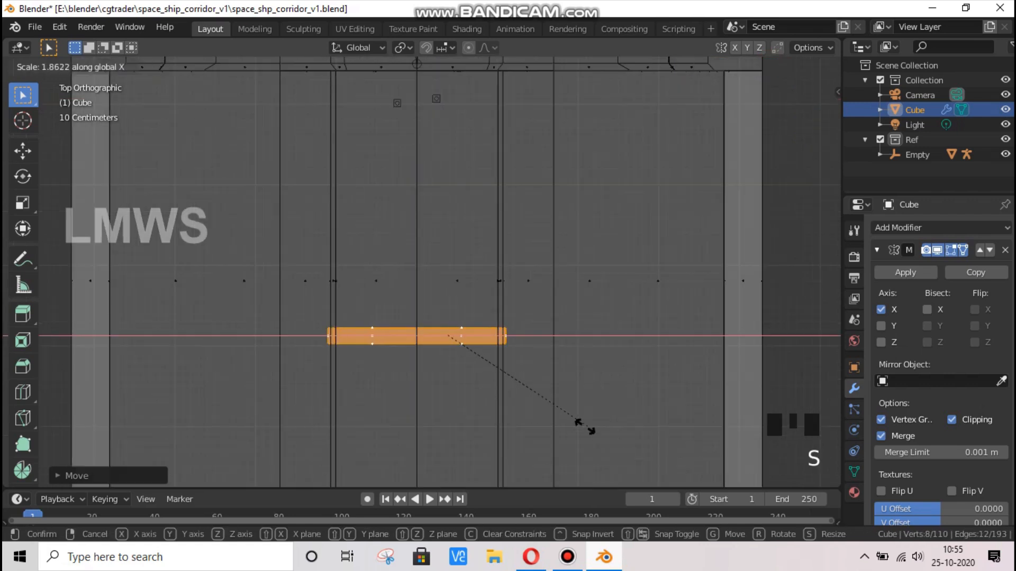
{"action": "left_click", "coordinate": [582, 427]}
Return to solid shading and raise the bar along Z into the ceiling beam recess as a cross piece
{"action": "left_click_drag", "start_coordinate": [804, 114], "coordinate": [799, 12]}
{"action": "left_click", "coordinate": [784, 66]}
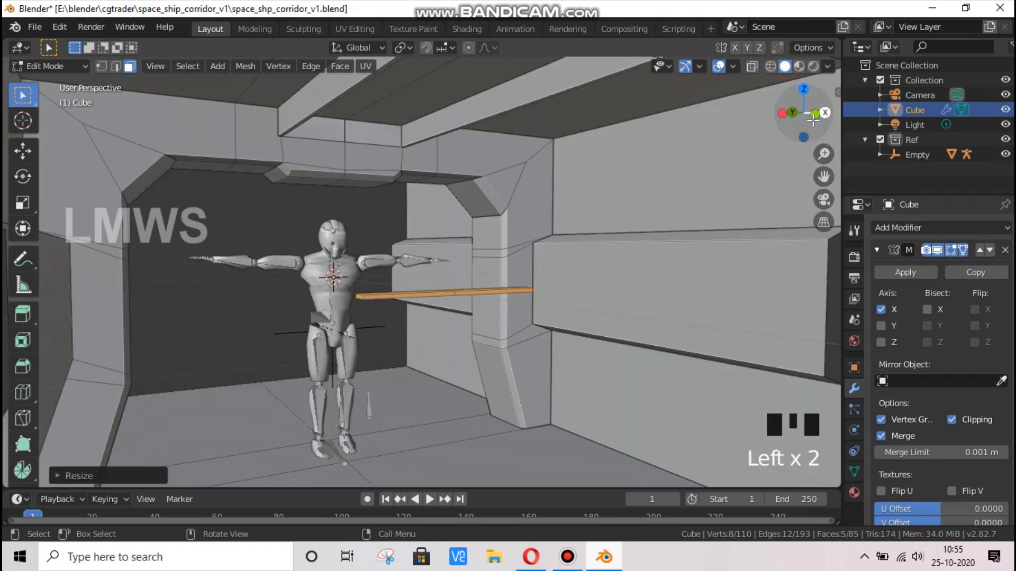
{"action": "left_click_drag", "start_coordinate": [815, 114], "coordinate": [644, 256]}
{"action": "key", "text": "g"}
{"action": "key", "text": "z"}
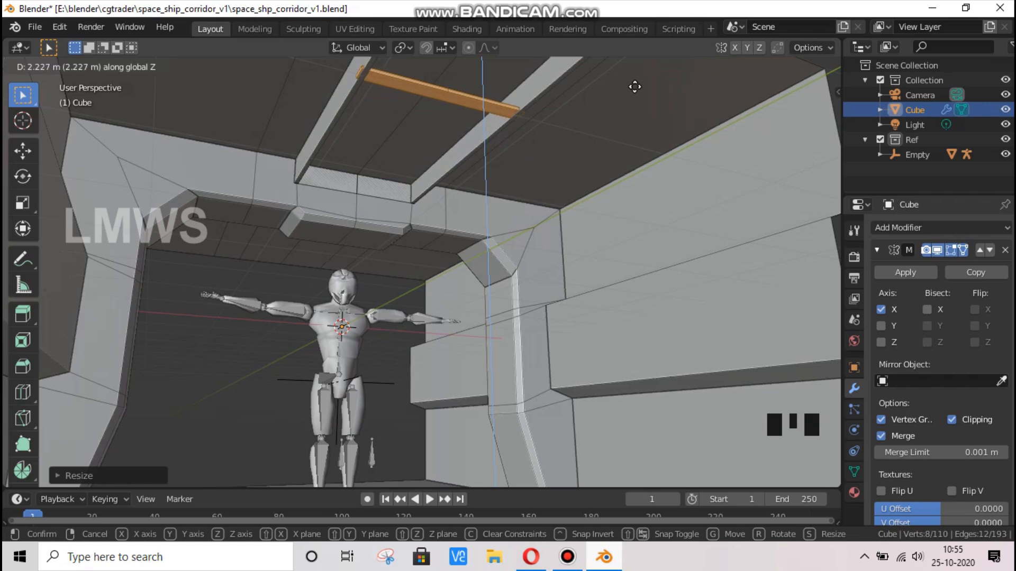
{"action": "left_click", "coordinate": [749, 189]}
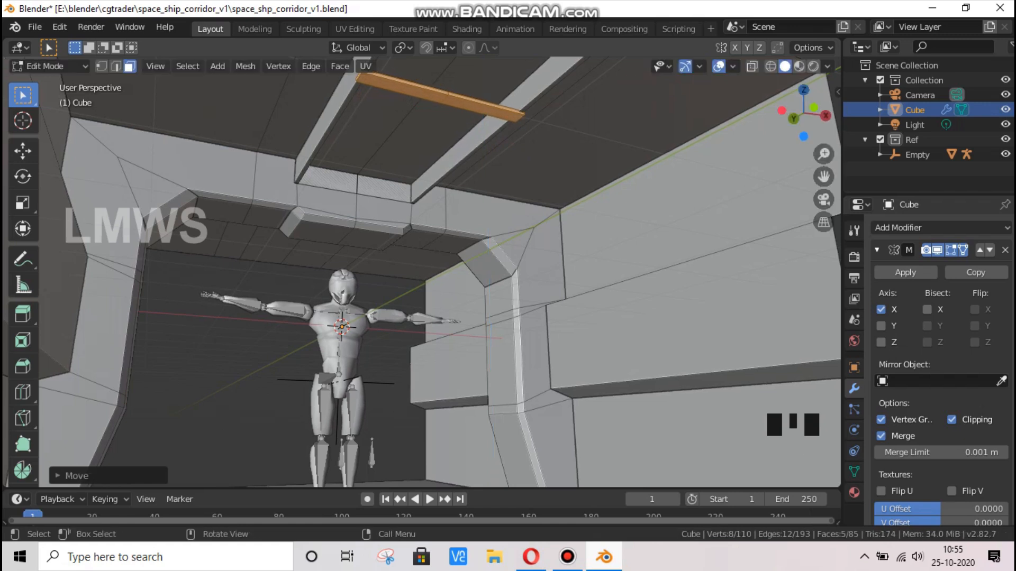
Duplicate the cross piece twice along Y, placing one copy near each end of the recess, the second about 2.6 m from the first
{"action": "left_click_drag", "start_coordinate": [794, 117], "coordinate": [526, 217]}
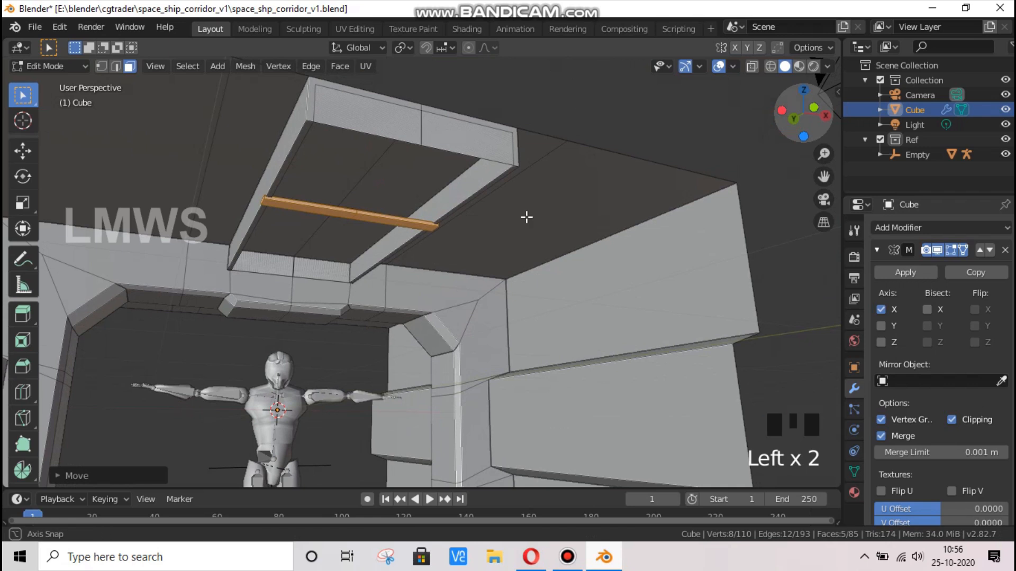
{"action": "key", "text": "shift+d"}
{"action": "key", "text": "x"}
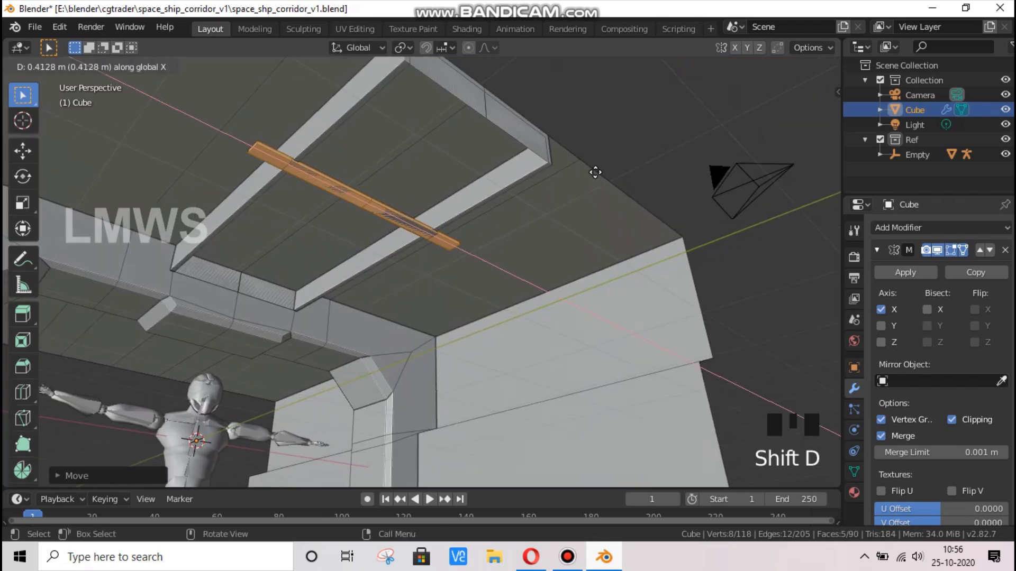
{"action": "left_click", "coordinate": [594, 170]}
{"action": "key", "text": "shift+d"}
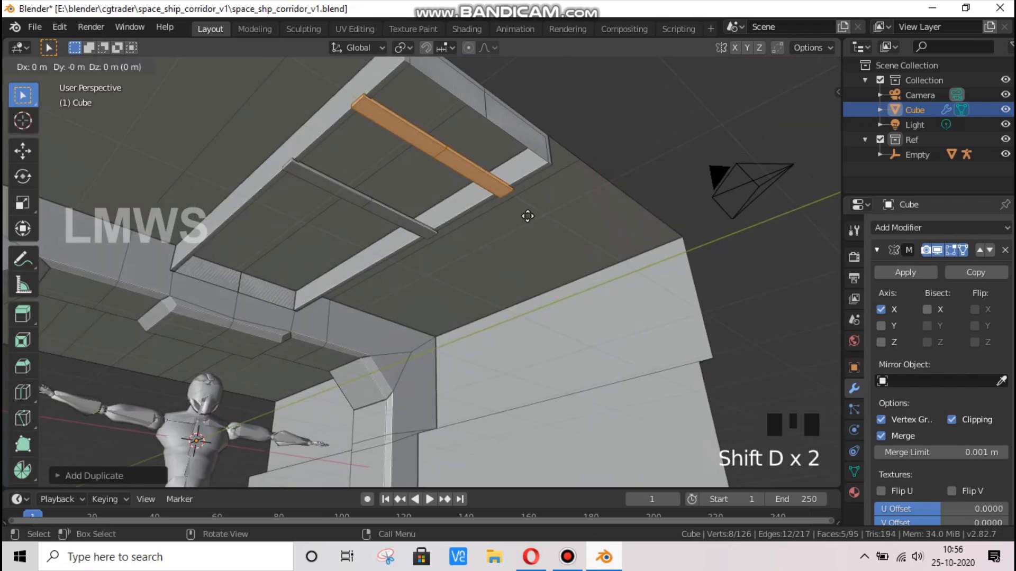
{"action": "key", "text": "y"}
{"action": "left_click", "coordinate": [466, 271]}
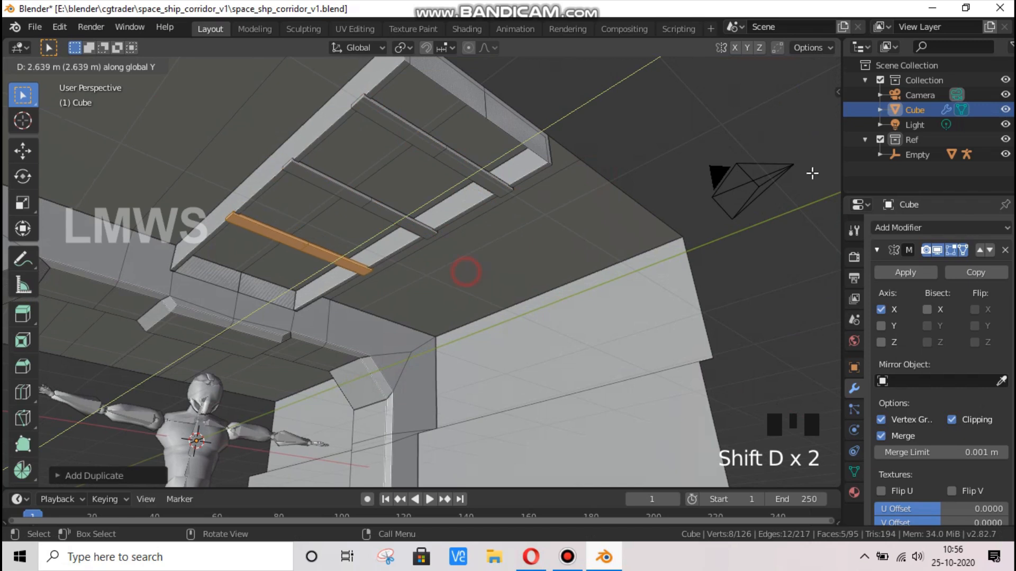
Extrude the central ceiling faces of the corridor section behind the mannequin downward by about 0.5 m
{"action": "left_click_drag", "start_coordinate": [801, 122], "coordinate": [489, 219]}
{"action": "scroll", "coordinate": [218, 134], "scroll_direction": "down", "scroll_amount": 2}
{"action": "scroll", "coordinate": [786, 170], "scroll_direction": "down", "scroll_amount": 2}
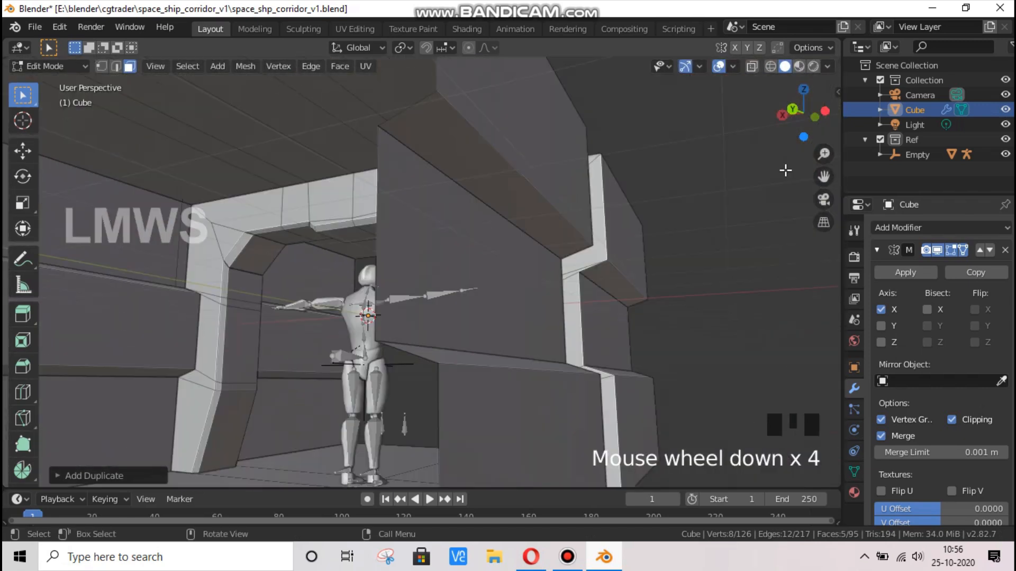
{"action": "left_click_drag", "start_coordinate": [824, 176], "coordinate": [199, 52]}
{"action": "key", "text": "alt+a"}
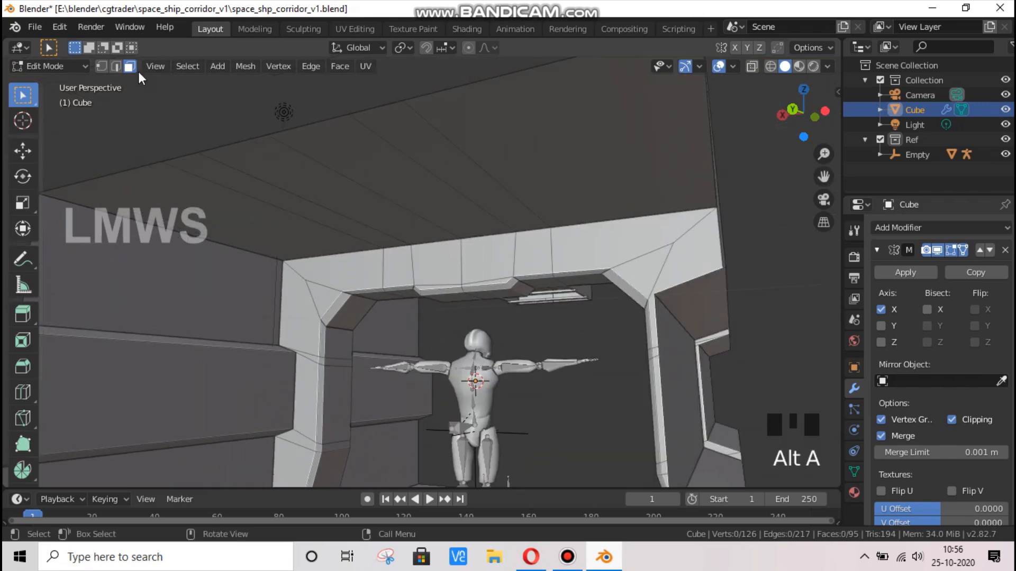
{"action": "left_click", "coordinate": [366, 169], "text": "shift"}
{"action": "left_click", "coordinate": [358, 173], "text": "shift"}
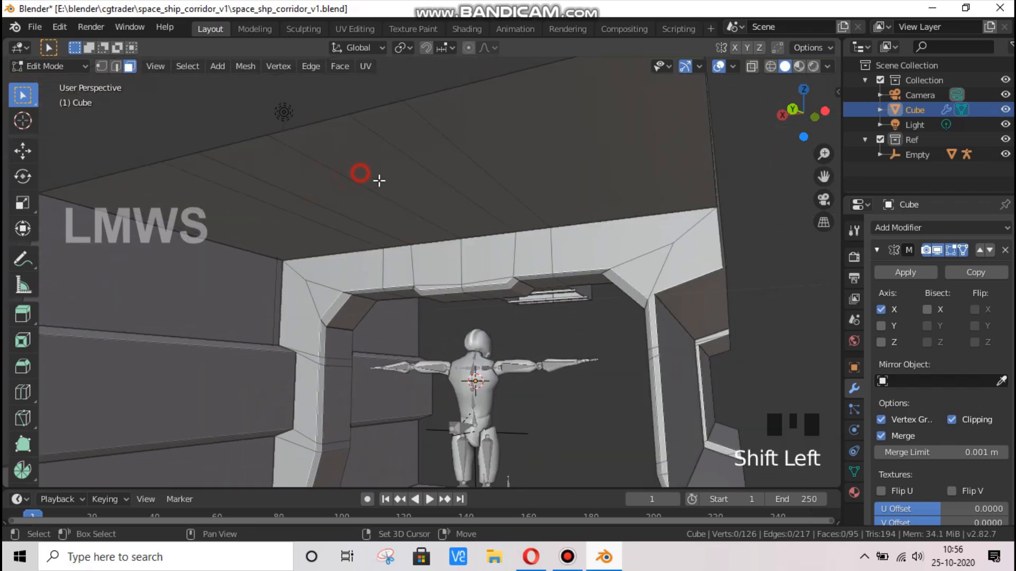
{"action": "left_click", "coordinate": [376, 179], "text": "shift"}
{"action": "key", "text": "e"}
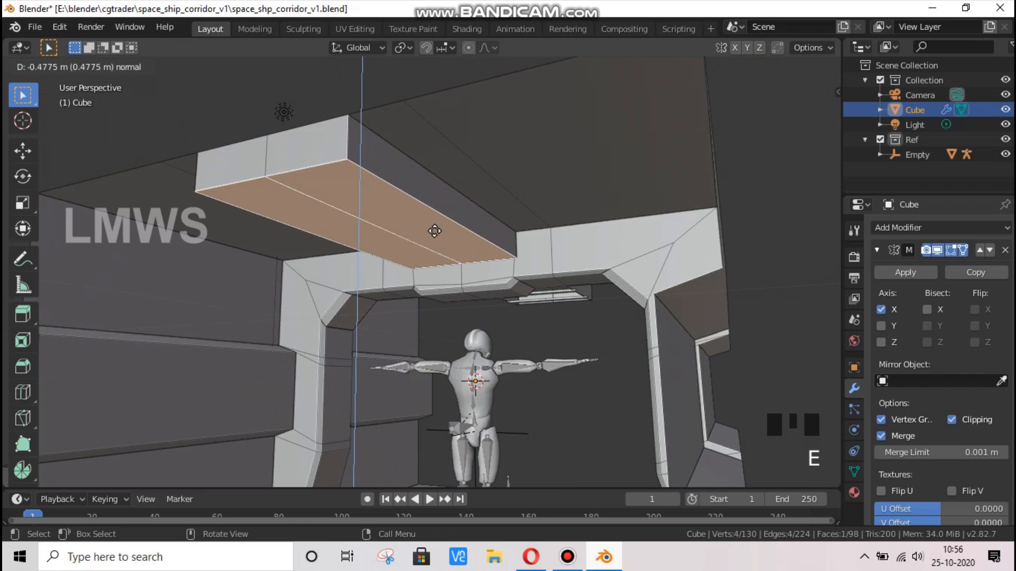
{"action": "left_click", "coordinate": [435, 229]}
Inset the beam's underside with an in-place extrusion scaled to about 0.89 along X, and extrude the inner faces upward into a recess
{"action": "key", "text": "e"}
{"action": "key", "text": "Escape"}
{"action": "key", "text": "s"}
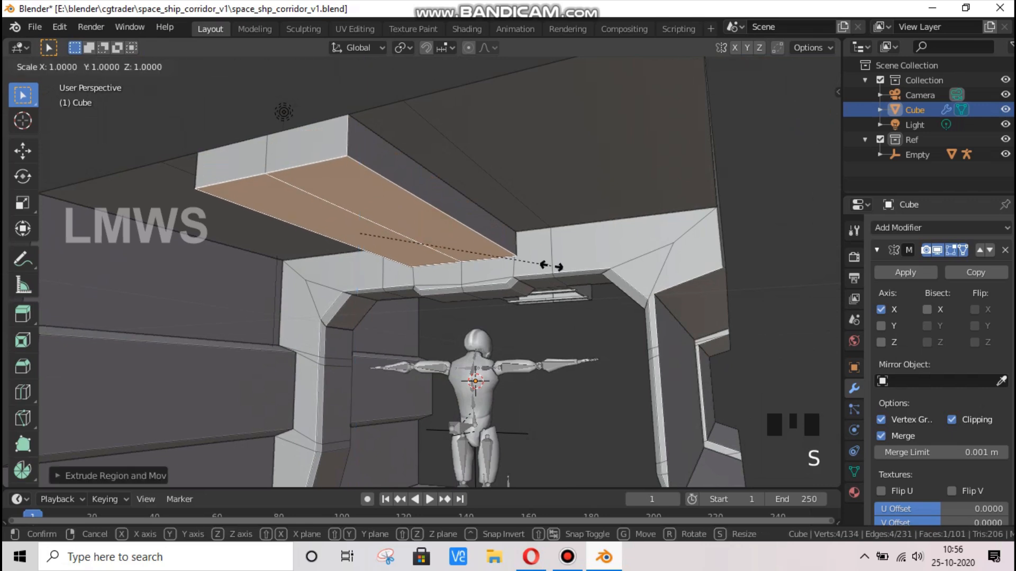
{"action": "key", "text": "x"}
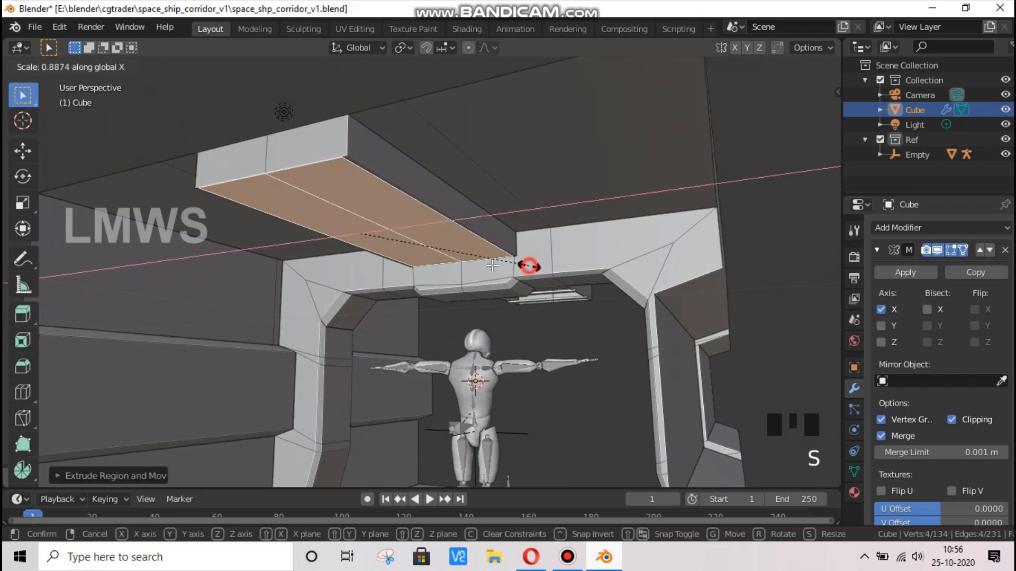
{"action": "left_click", "coordinate": [492, 264]}
{"action": "key", "text": "e"}
{"action": "left_click", "coordinate": [464, 238]}
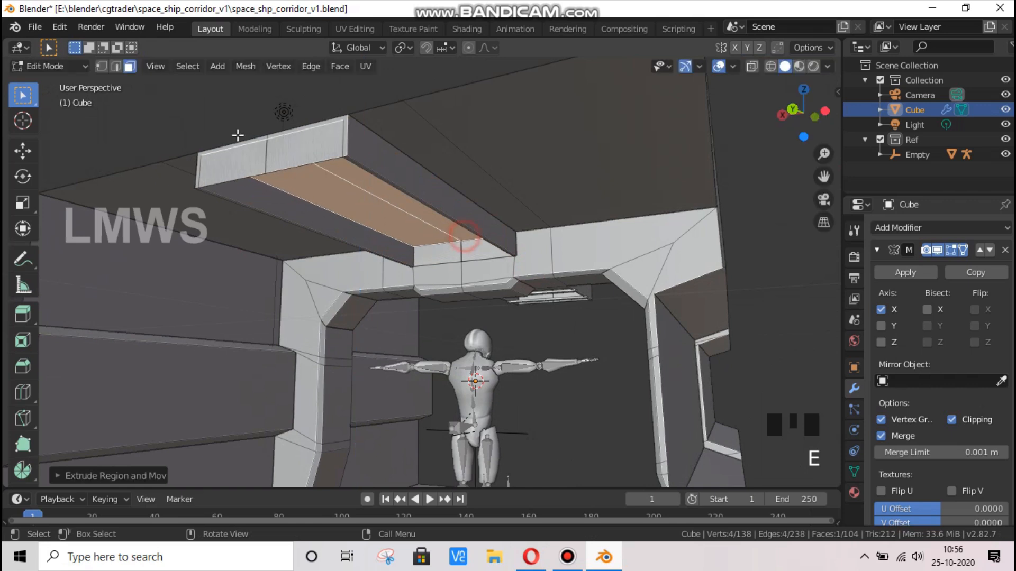
Delete the outer and inner faces that close the free end of the recessed ceiling beam behind the mannequin
{"action": "left_click", "coordinate": [278, 156]}
{"action": "key", "text": "x"}
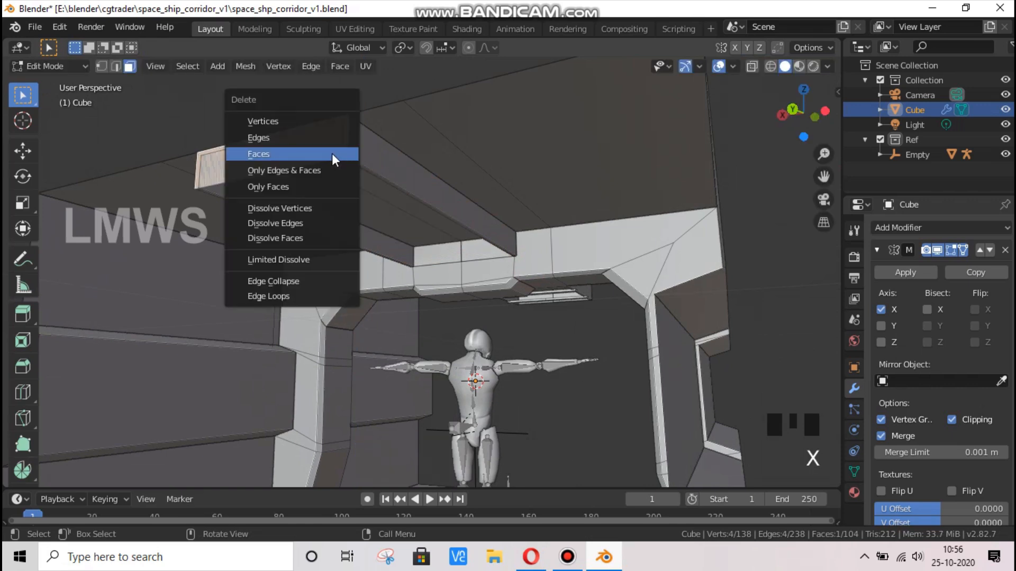
{"action": "left_click", "coordinate": [282, 154]}
{"action": "left_click", "coordinate": [279, 152]}
{"action": "key", "text": "x"}
{"action": "left_click", "coordinate": [274, 152]}
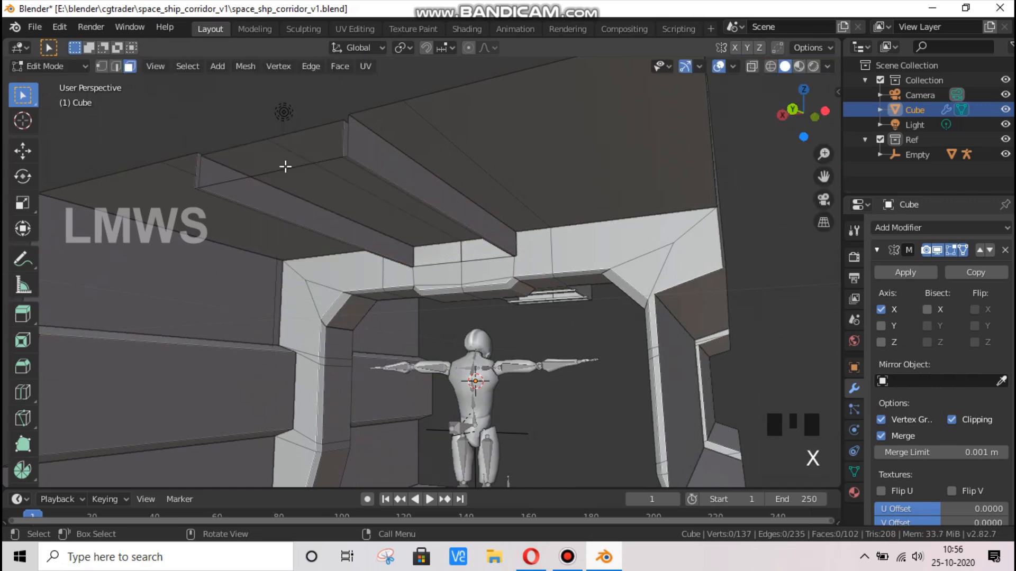
Delete the two leftover edges that span the opened end of the beam behind the mannequin
{"action": "left_click", "coordinate": [116, 66]}
{"action": "left_click", "coordinate": [300, 166]}
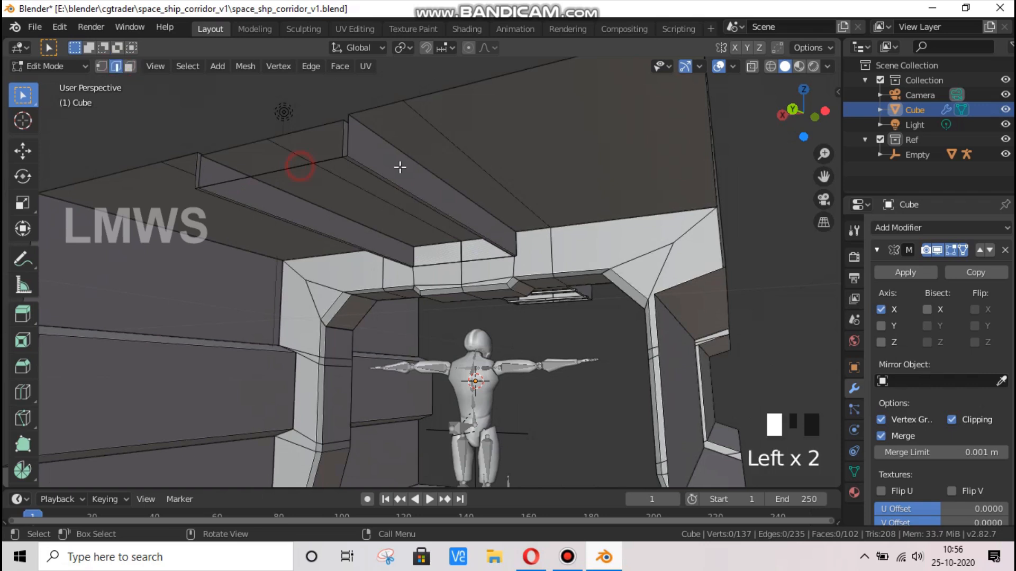
{"action": "key", "text": "x"}
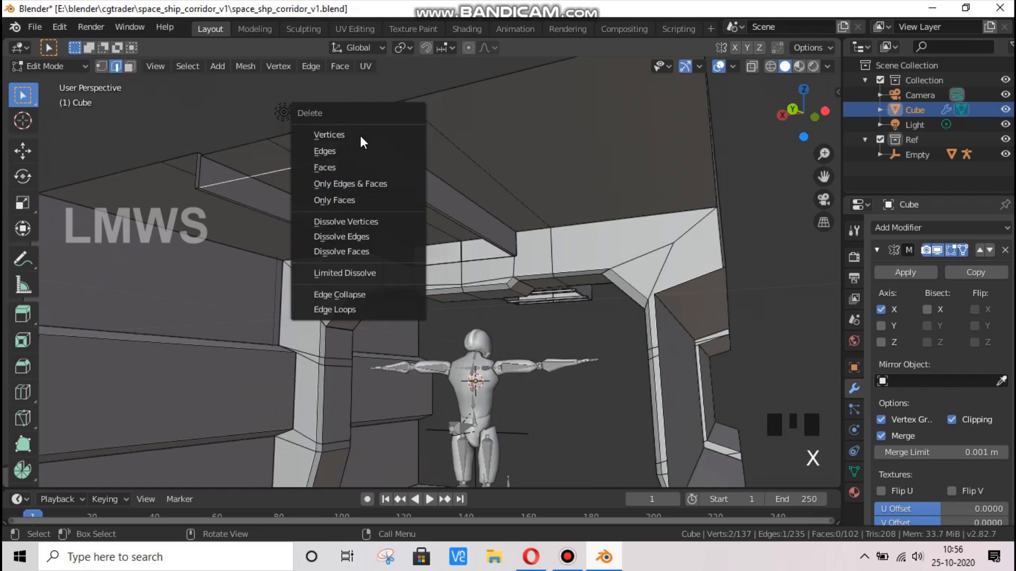
{"action": "left_click", "coordinate": [325, 152]}
{"action": "key", "text": "x"}
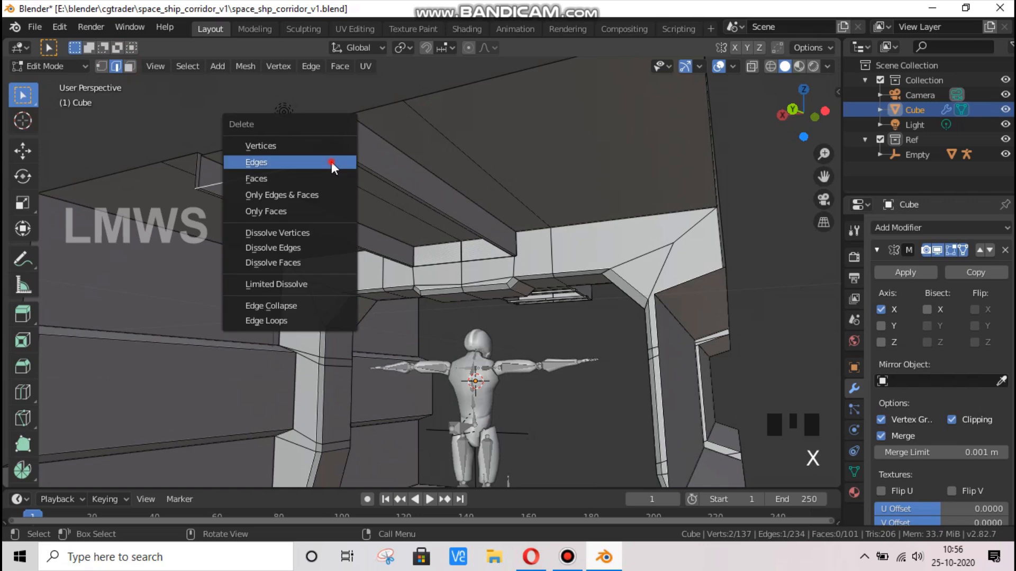
{"action": "left_click", "coordinate": [332, 163]}
Delete the outer and inner faces closing the free end of the ceiling beam that holds the cross pieces
{"action": "left_click_drag", "start_coordinate": [807, 109], "coordinate": [578, 113]}
{"action": "scroll", "coordinate": [463, 249], "scroll_direction": "up", "scroll_amount": 3}
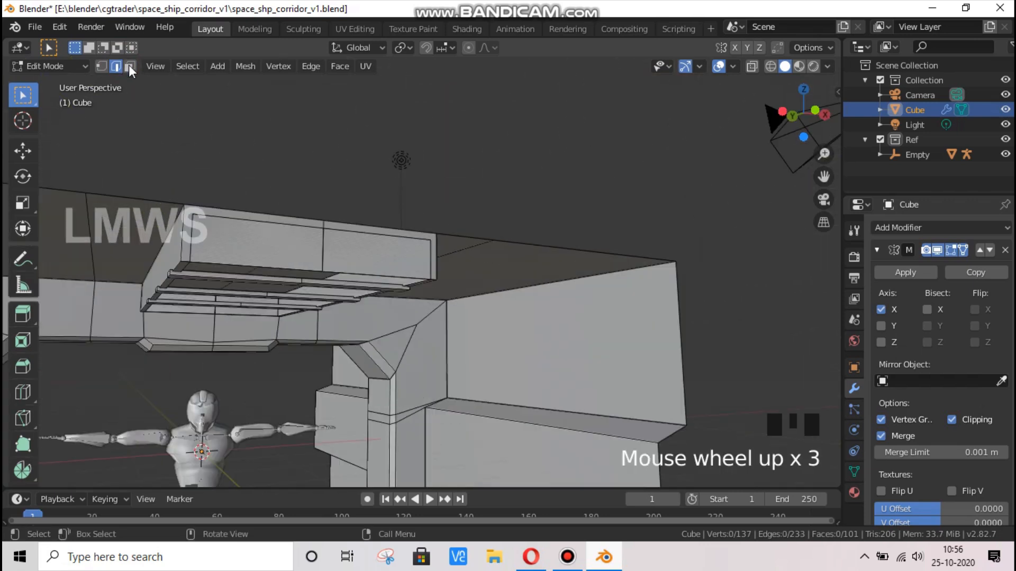
{"action": "left_click", "coordinate": [129, 64]}
{"action": "left_click", "coordinate": [256, 222]}
{"action": "key", "text": "x"}
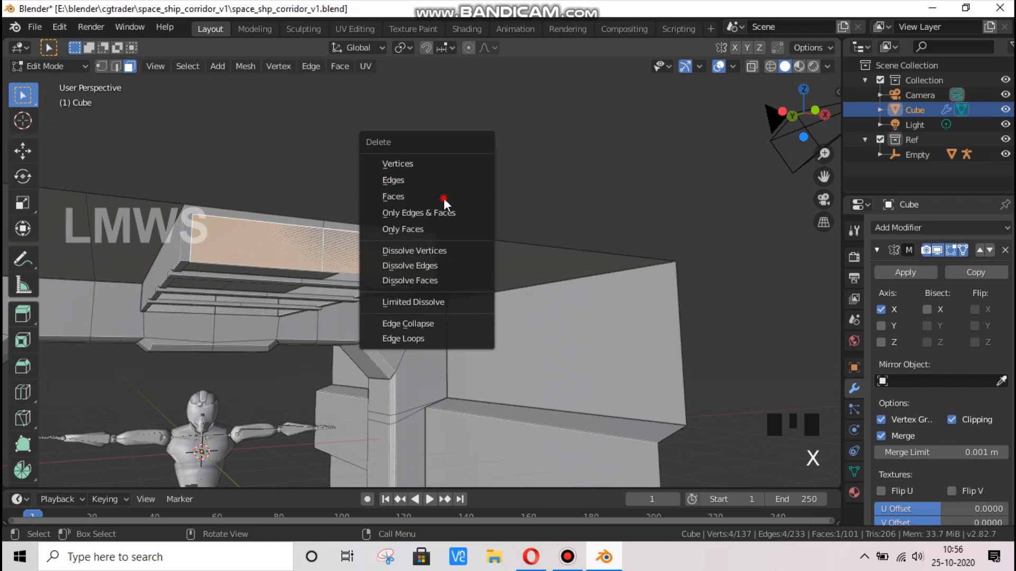
{"action": "left_click", "coordinate": [443, 198]}
{"action": "left_click", "coordinate": [421, 233]}
{"action": "key", "text": "x"}
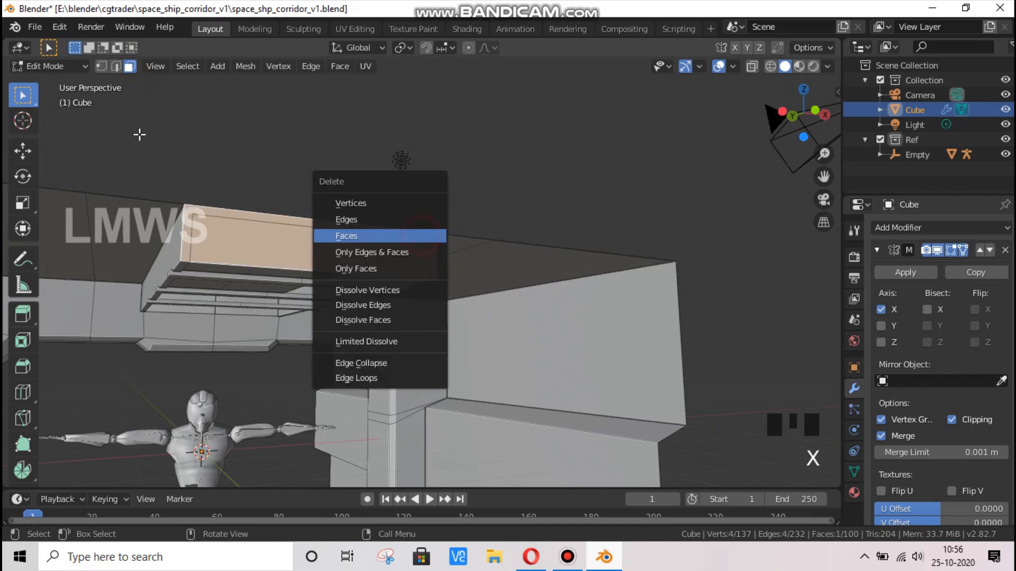
{"action": "left_click", "coordinate": [421, 236]}
Delete the leftover edges spanning the opened end of the beam with the cross pieces, and save the file
{"action": "left_click", "coordinate": [284, 257]}
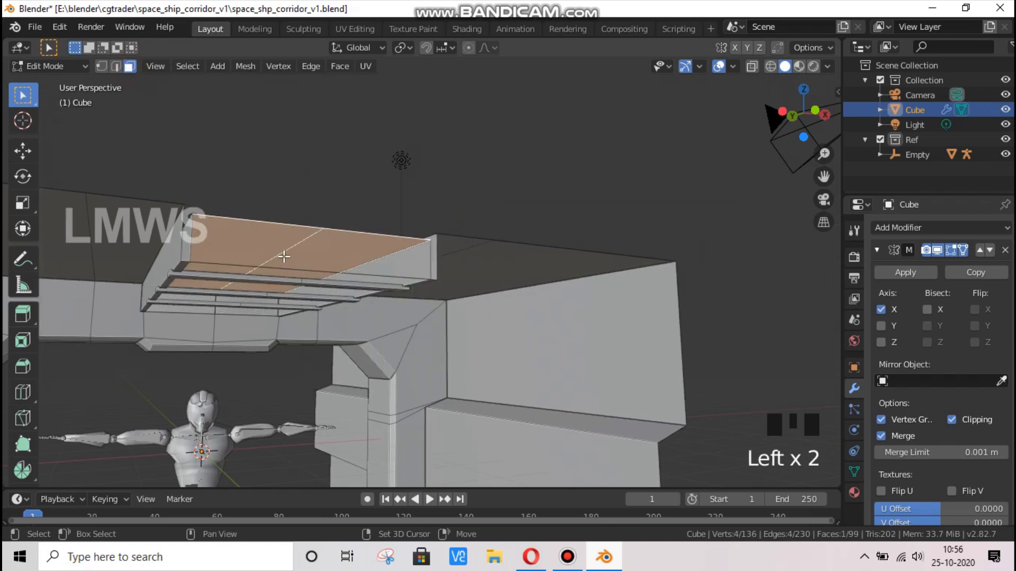
{"action": "left_click", "coordinate": [116, 66]}
{"action": "key", "text": "alt+a"}
{"action": "left_click", "coordinate": [385, 275], "text": "shift"}
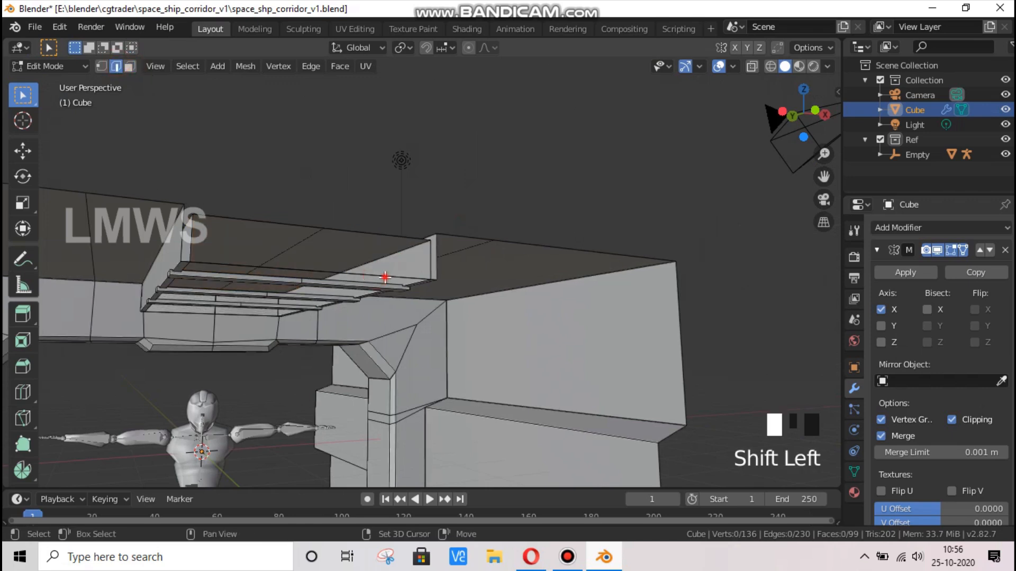
{"action": "left_click", "coordinate": [384, 275], "text": "shift"}
{"action": "key", "text": "x"}
{"action": "key", "text": "Escape"}
{"action": "left_click", "coordinate": [374, 275], "text": "shift"}
{"action": "key", "text": "x"}
{"action": "left_click", "coordinate": [362, 272]}
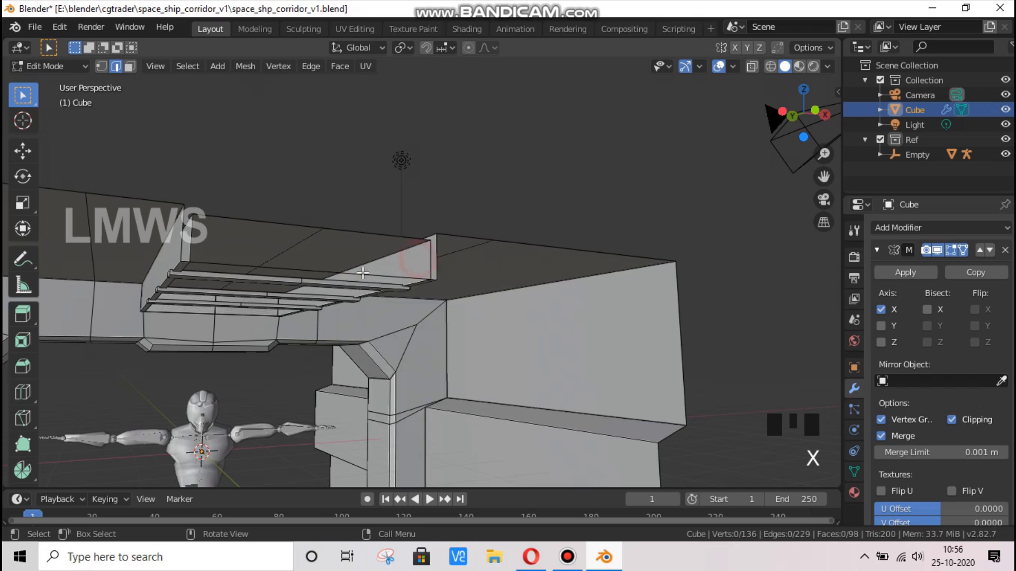
{"action": "key", "text": "x"}
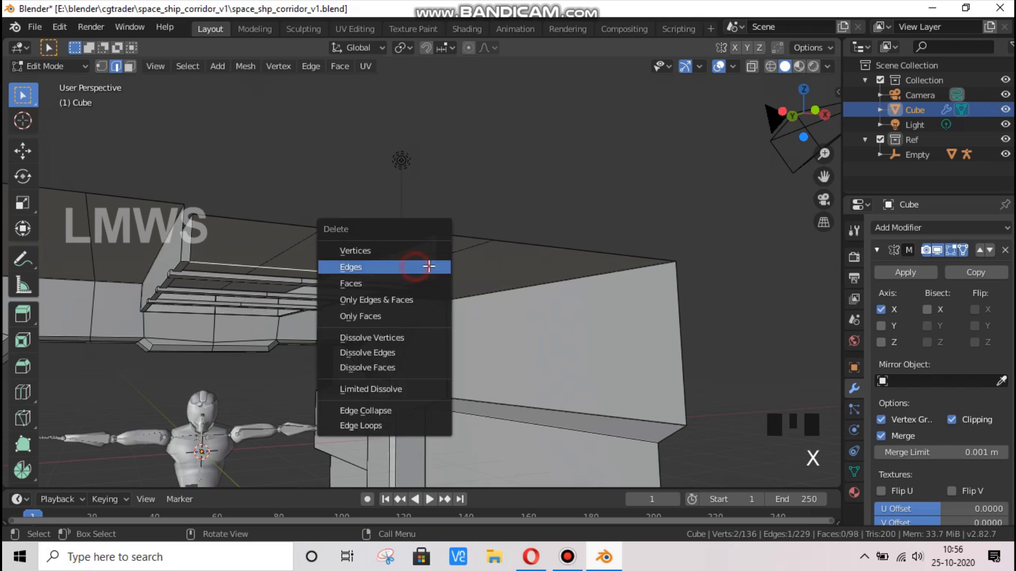
{"action": "left_click", "coordinate": [427, 267]}
{"action": "key", "text": "ctrl+s"}
{"action": "left_click_drag", "start_coordinate": [802, 114], "coordinate": [695, 199]}
{"action": "scroll", "coordinate": [601, 247], "scroll_direction": "down", "scroll_amount": 2}
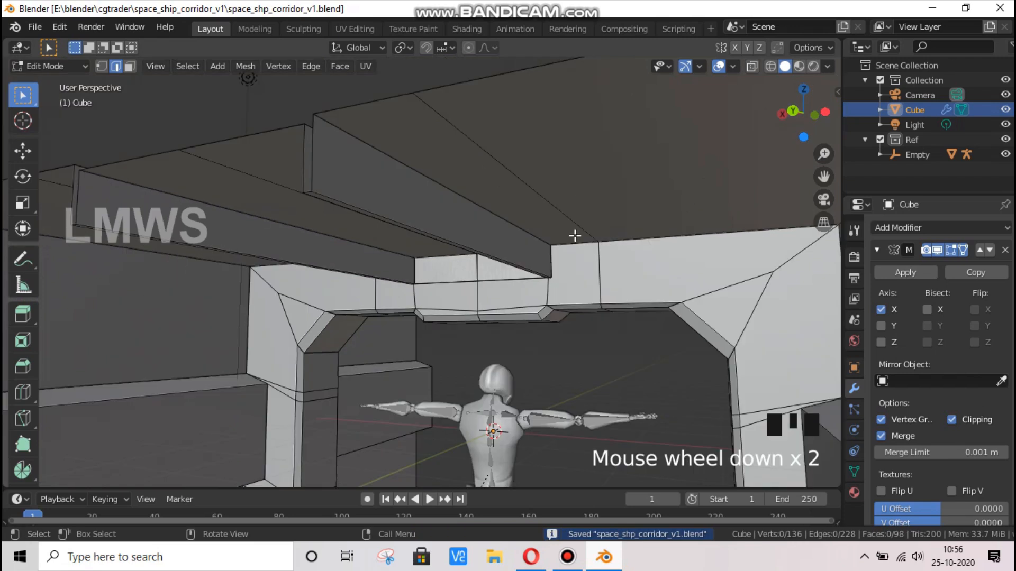
{"action": "key", "text": "ctrl+s"}
Duplicate the linked cross pieces about 6.3 m along Y into the beam behind the mannequin, and save the file
{"action": "left_click_drag", "start_coordinate": [796, 112], "coordinate": [756, 154]}
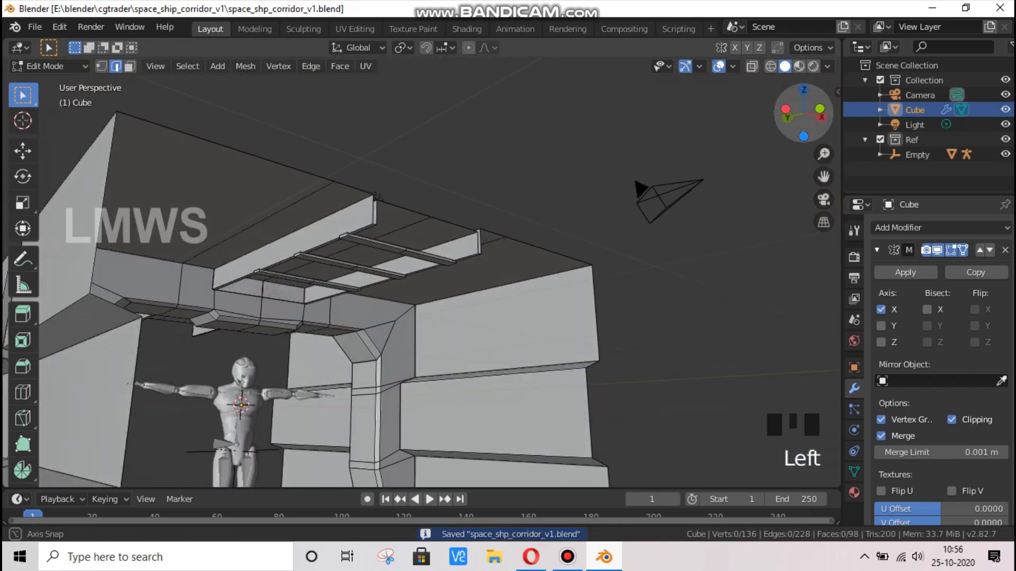
{"action": "scroll", "coordinate": [392, 210], "scroll_direction": "up", "scroll_amount": 3}
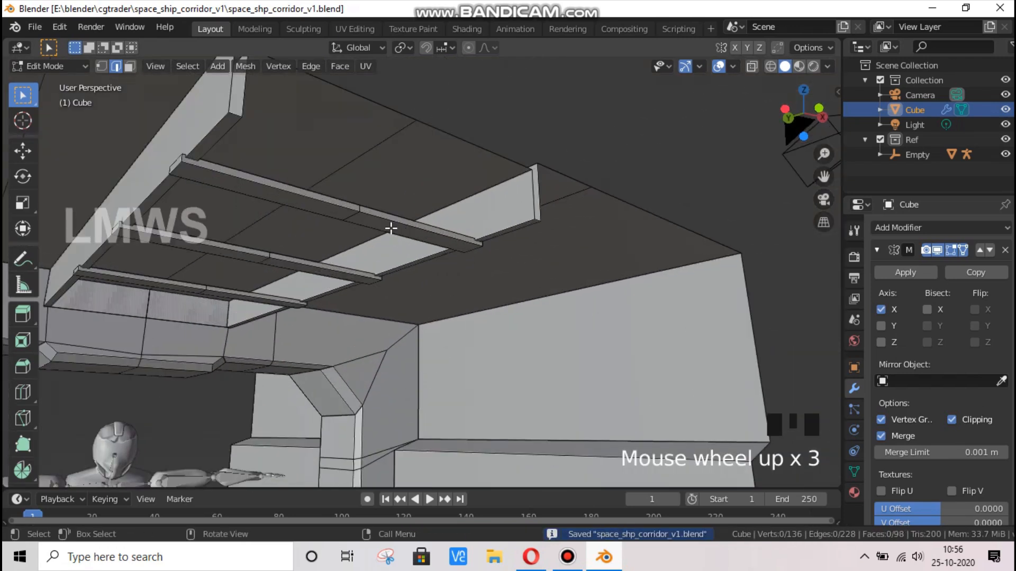
{"action": "key", "text": "l"}
{"action": "key", "text": "l"}
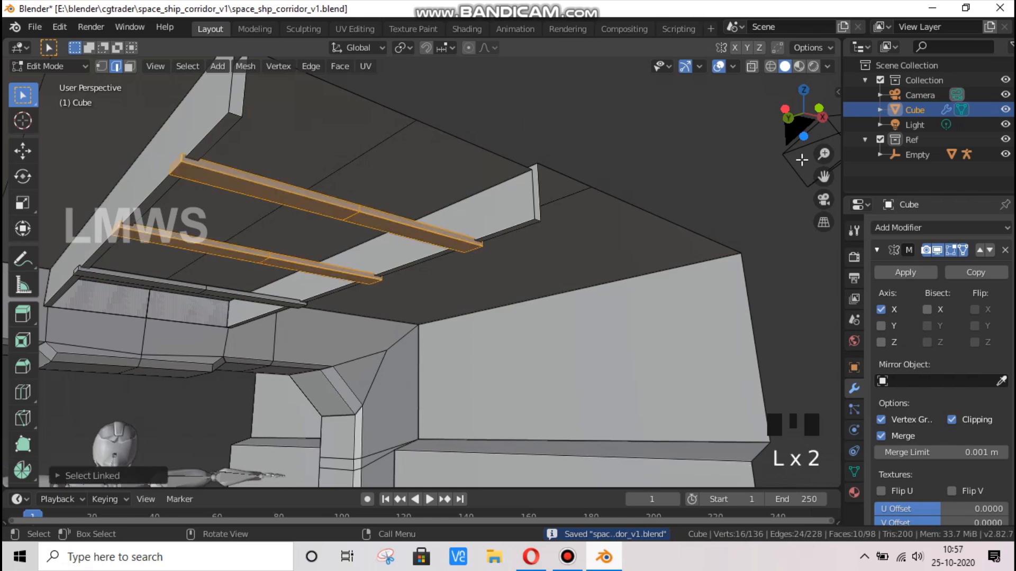
{"action": "scroll", "coordinate": [801, 159], "scroll_direction": "down", "scroll_amount": 5}
{"action": "left_click_drag", "start_coordinate": [803, 114], "coordinate": [565, 354]}
{"action": "scroll", "coordinate": [564, 354], "scroll_direction": "up", "scroll_amount": 2}
{"action": "key", "text": "shift+d"}
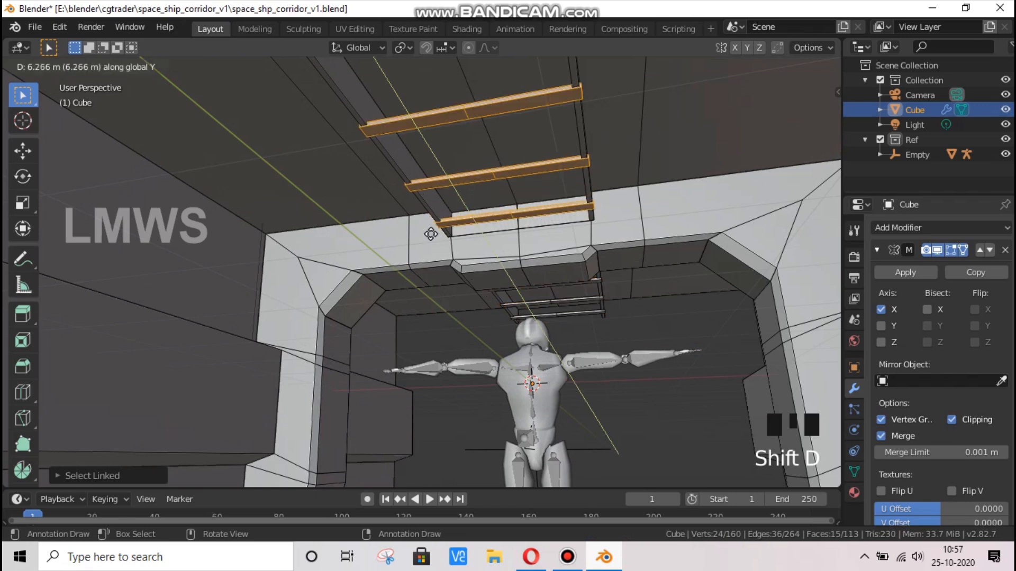
{"action": "left_click", "coordinate": [424, 214]}
{"action": "scroll", "coordinate": [428, 211], "scroll_direction": "down", "scroll_amount": 3}
{"action": "scroll", "coordinate": [431, 209], "scroll_direction": "up", "scroll_amount": 2}
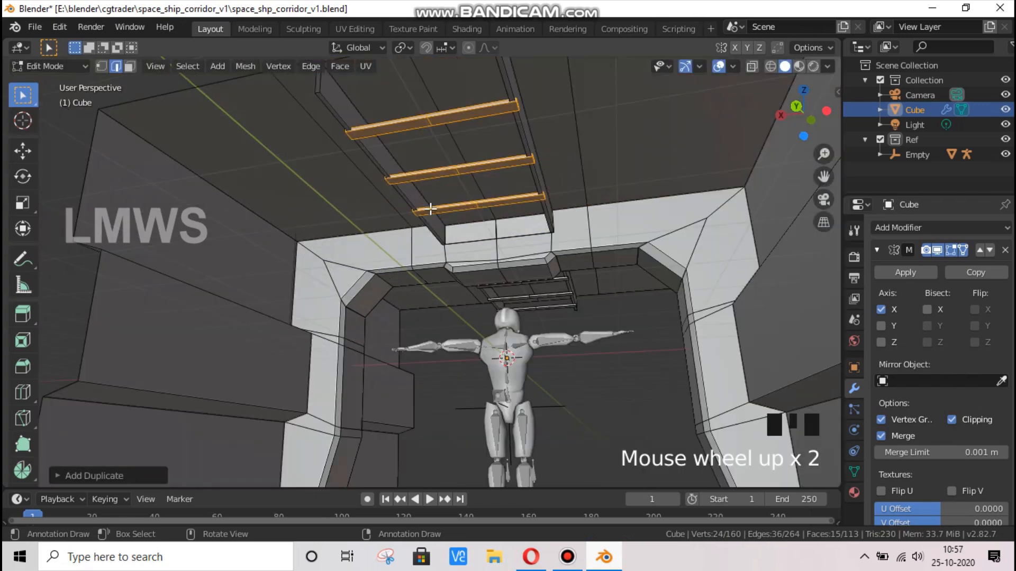
{"action": "key", "text": "ctrl+s"}
Snap the 3D cursor to the lower long edge of the front ceiling beam's side, and add a cylinder there
{"action": "left_click_drag", "start_coordinate": [802, 113], "coordinate": [757, 127]}
{"action": "scroll", "coordinate": [464, 335], "scroll_direction": "up", "scroll_amount": 3}
{"action": "key", "text": "alt+a"}
{"action": "scroll", "coordinate": [408, 298], "scroll_direction": "down", "scroll_amount": 1}
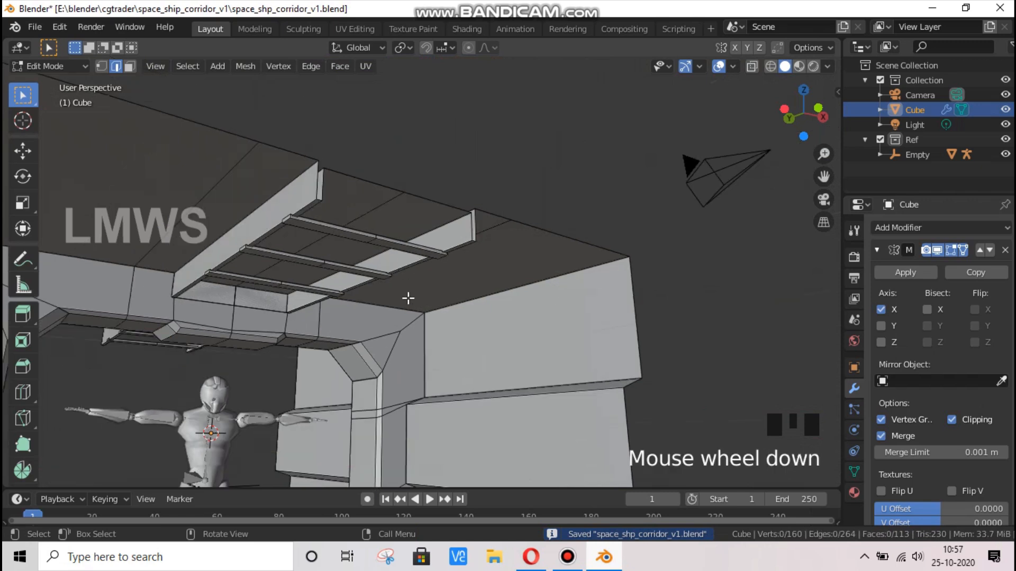
{"action": "left_click", "coordinate": [442, 253]}
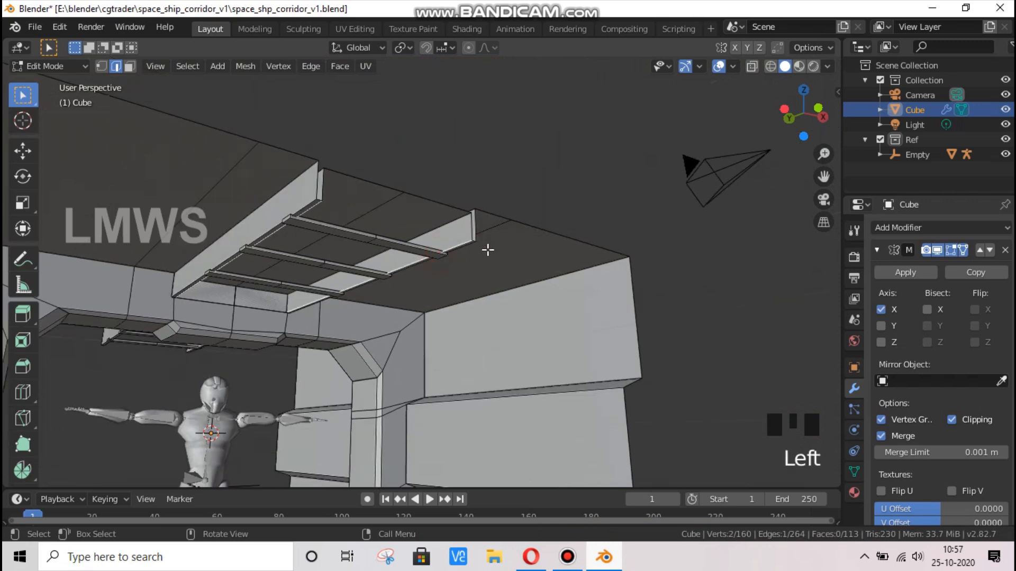
{"action": "key", "text": "shift+s"}
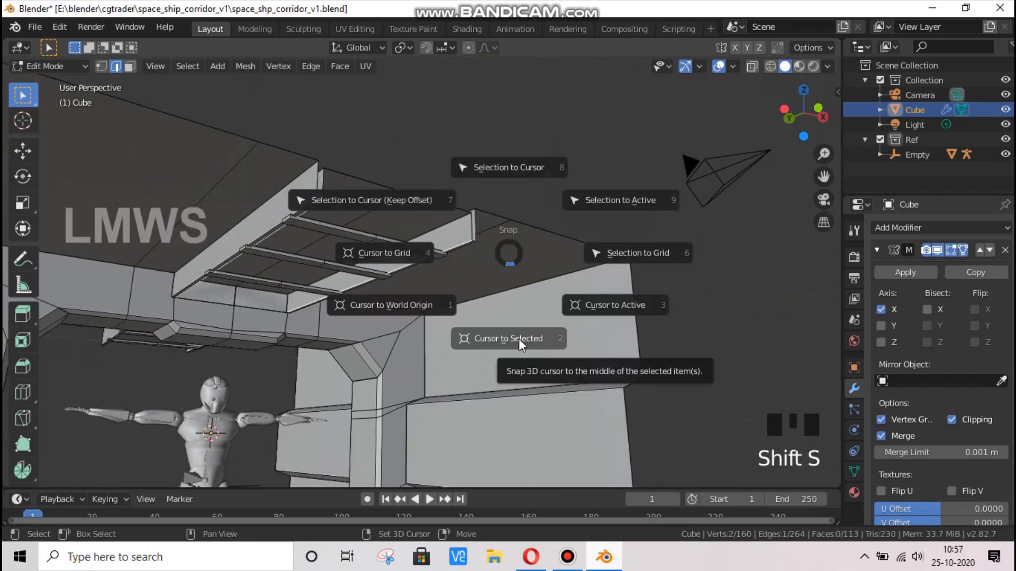
{"action": "left_click", "coordinate": [536, 338]}
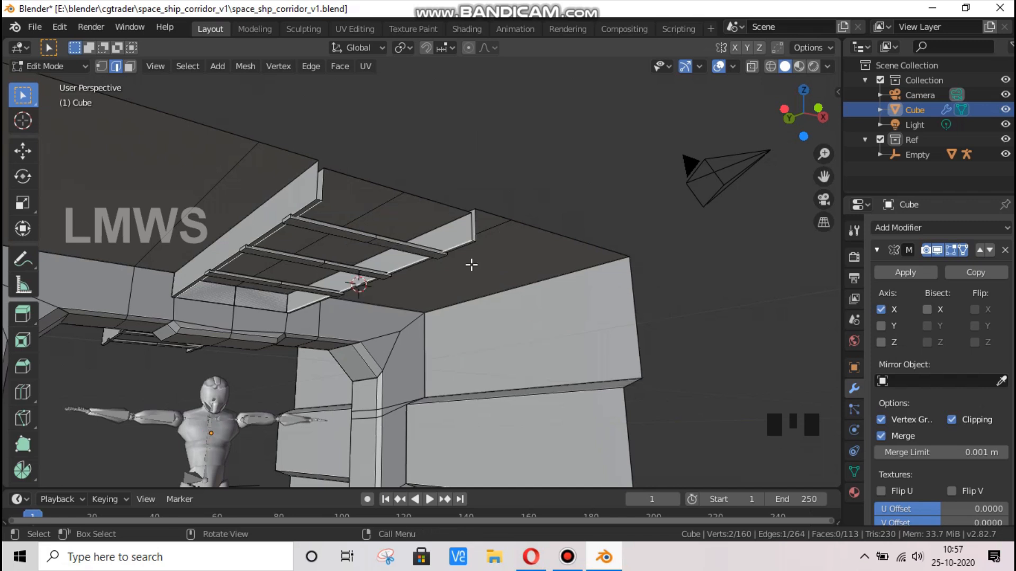
{"action": "key", "text": "shift+a"}
{"action": "left_click", "coordinate": [415, 211]}
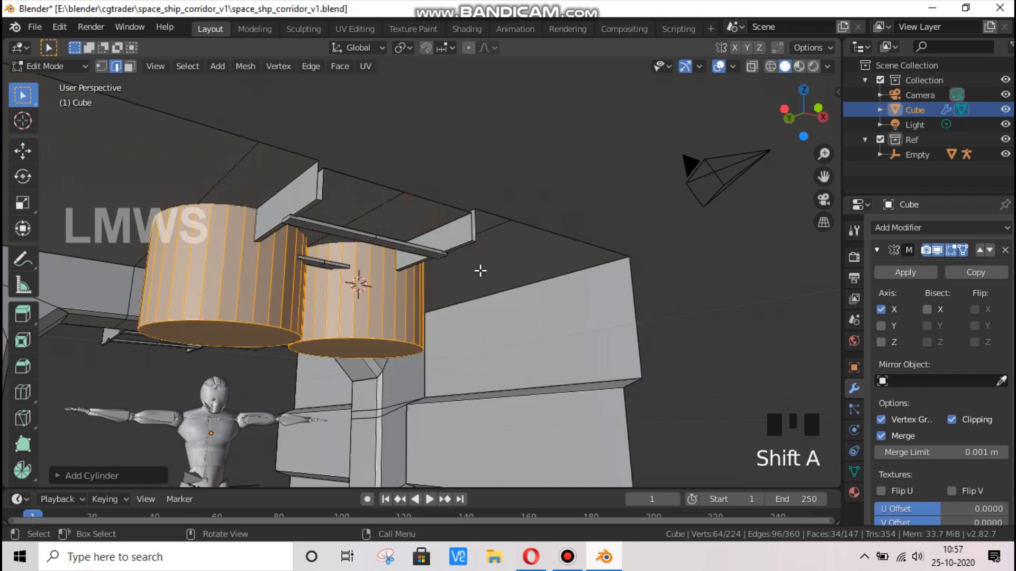
Shift the cylinder outward along X away from the mirror plane, and scale it into a thin pipe, excluding the Z axis
{"action": "left_click_drag", "start_coordinate": [803, 114], "coordinate": [129, 223]}
{"action": "scroll", "coordinate": [562, 233], "scroll_direction": "up", "scroll_amount": 3}
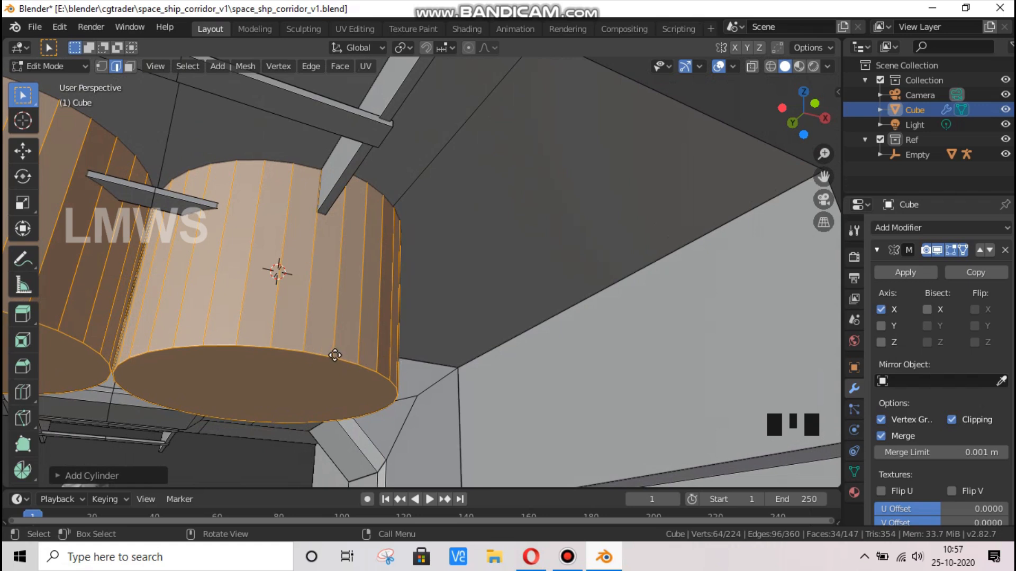
{"action": "key", "text": "g"}
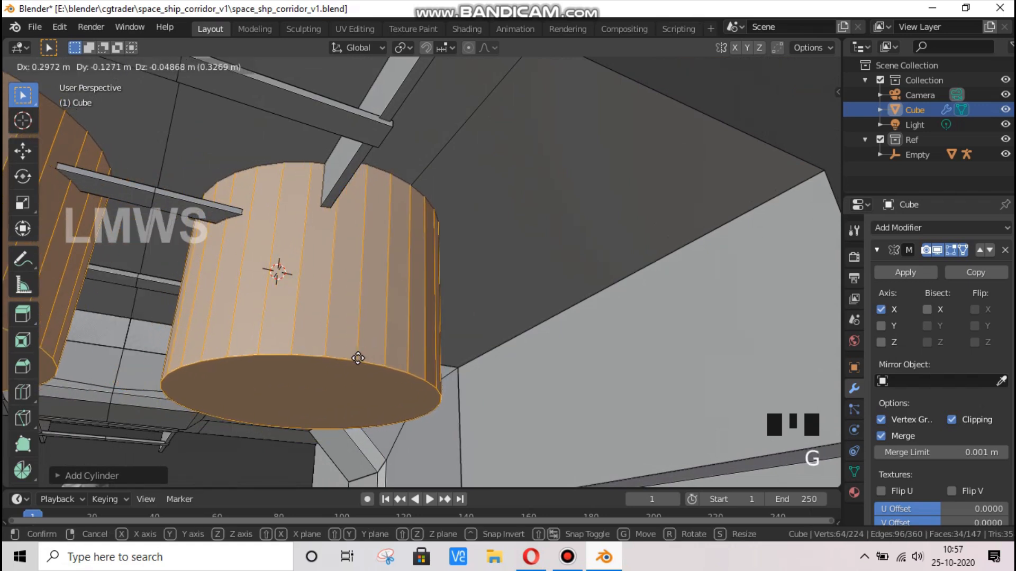
{"action": "key", "text": "x"}
{"action": "left_click", "coordinate": [356, 359]}
{"action": "key", "text": "s"}
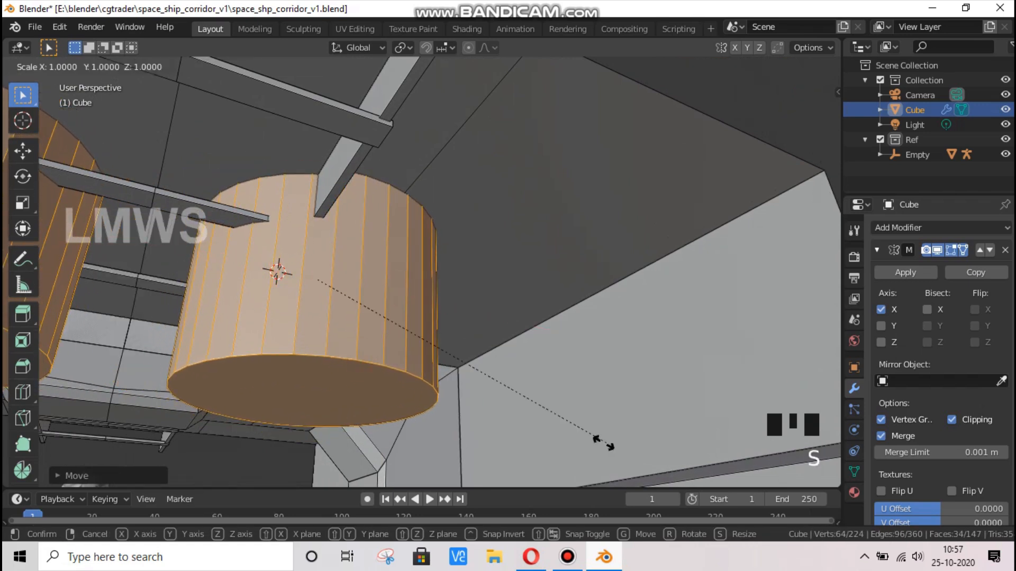
{"action": "key", "text": "shift+z"}
{"action": "left_click", "coordinate": [328, 299]}
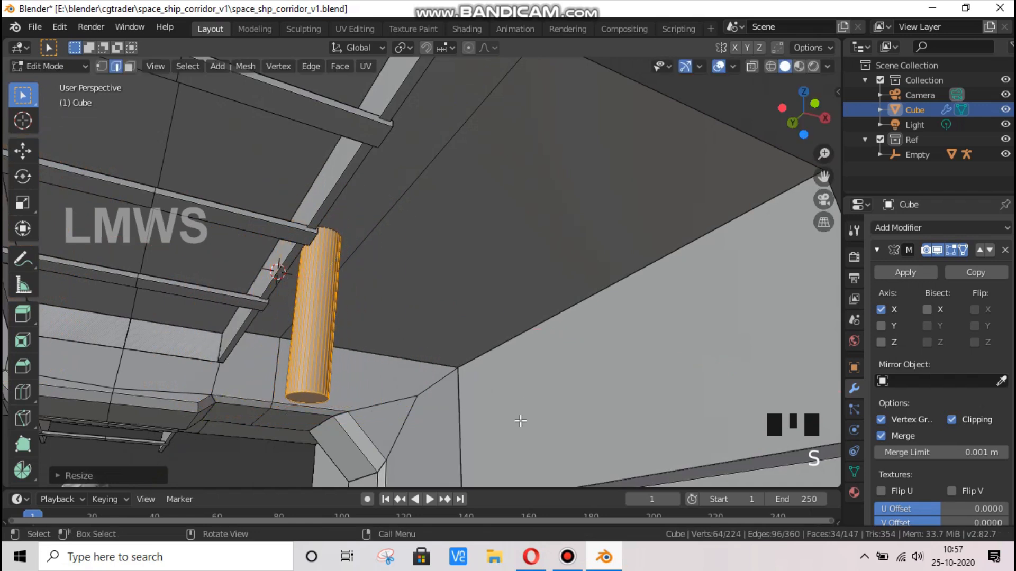
Rotate the cylinder 90° about X so it runs along the beam, and move it along X between the beam's sides
{"action": "type", "text": "rx90"}
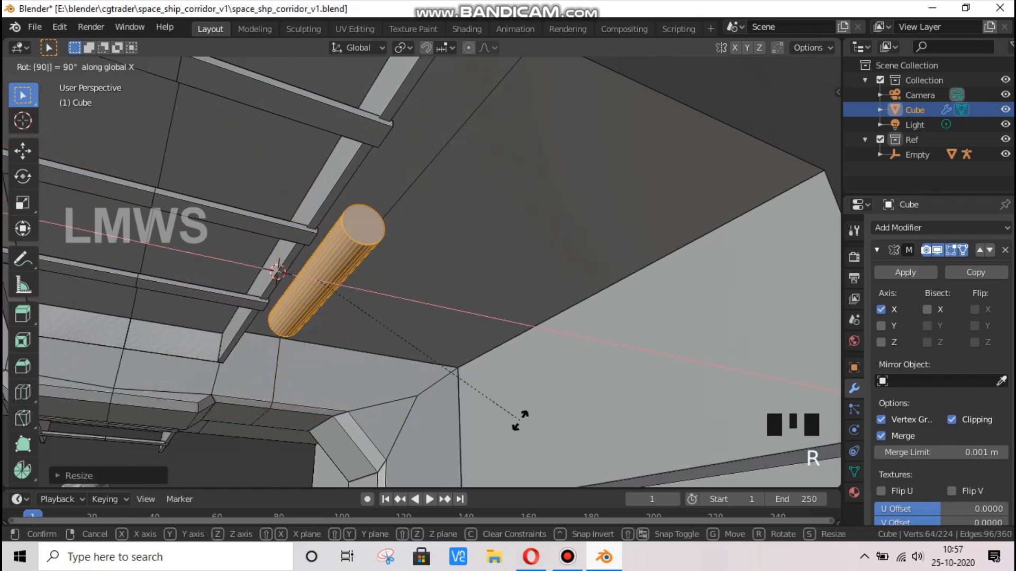
{"action": "key", "text": "Return"}
{"action": "key", "text": "g"}
{"action": "key", "text": "x"}
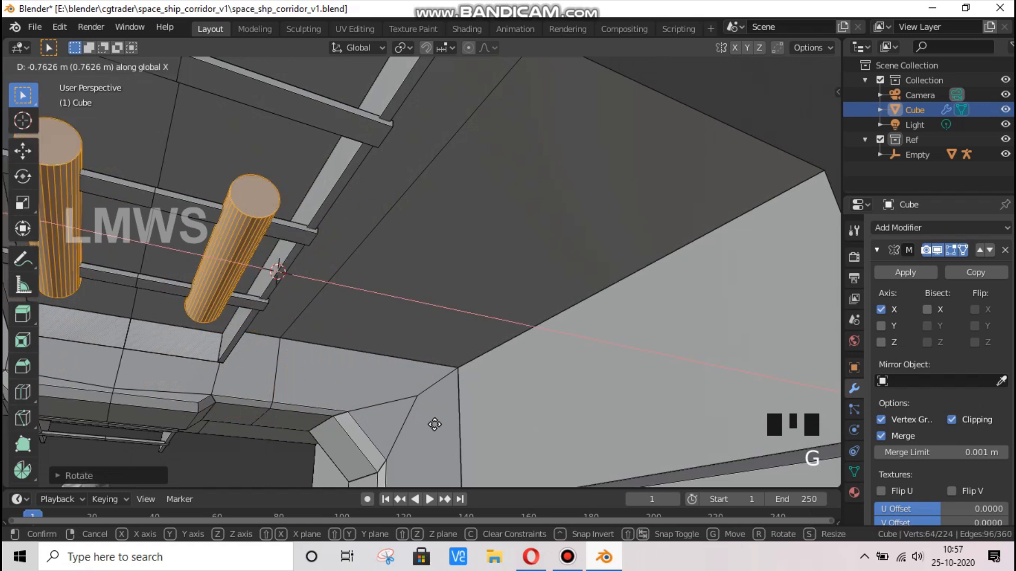
{"action": "left_click", "coordinate": [433, 423]}
Delete the cap face at the cylinder's end nearest the open end of the beam
{"action": "left_click", "coordinate": [97, 138]}
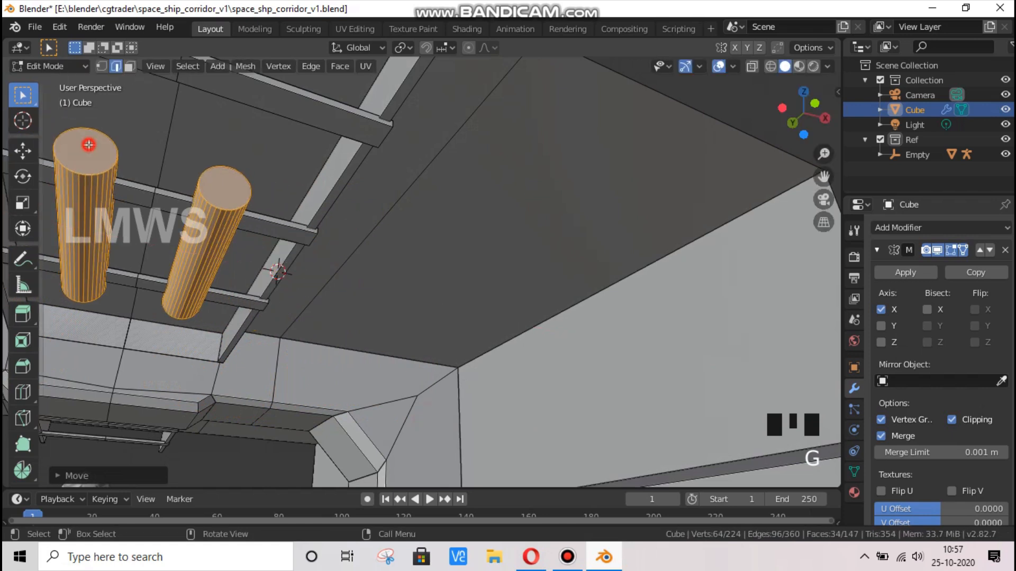
{"action": "left_click", "coordinate": [130, 65]}
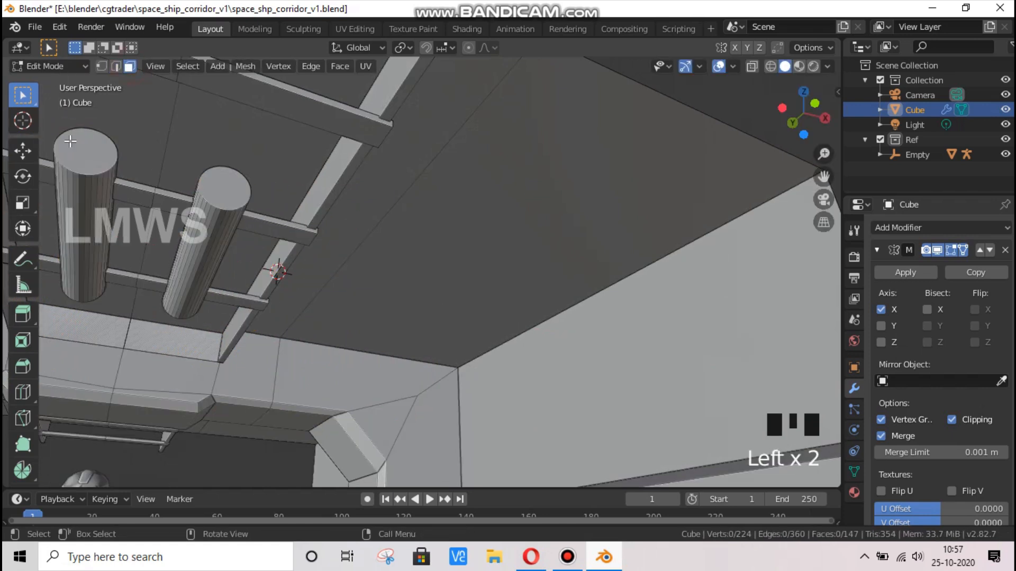
{"action": "left_click", "coordinate": [84, 152]}
{"action": "left_click", "coordinate": [567, 556]}
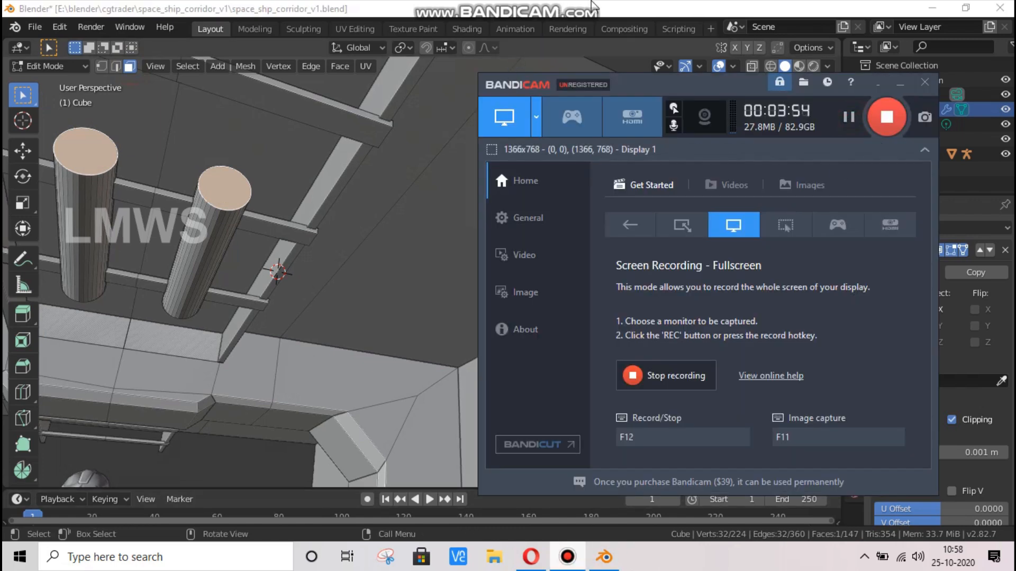
{"action": "left_click", "coordinate": [614, 6]}
{"action": "key", "text": "x"}
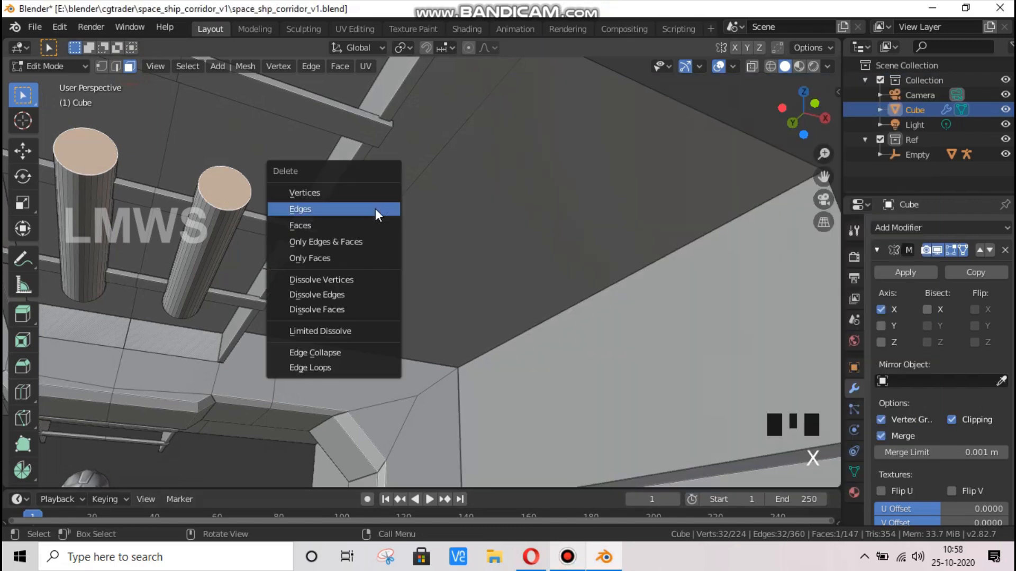
{"action": "left_click", "coordinate": [351, 222]}
{"action": "scroll", "coordinate": [301, 256], "scroll_direction": "down", "scroll_amount": 3}
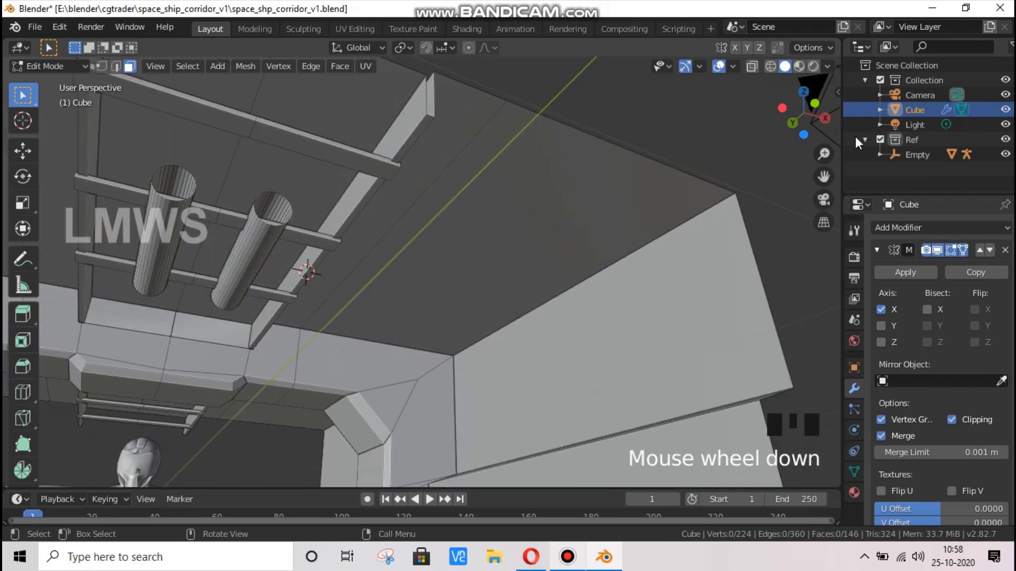
{"action": "middle_click_drag", "start_coordinate": [302, 256], "coordinate": [507, 236]}
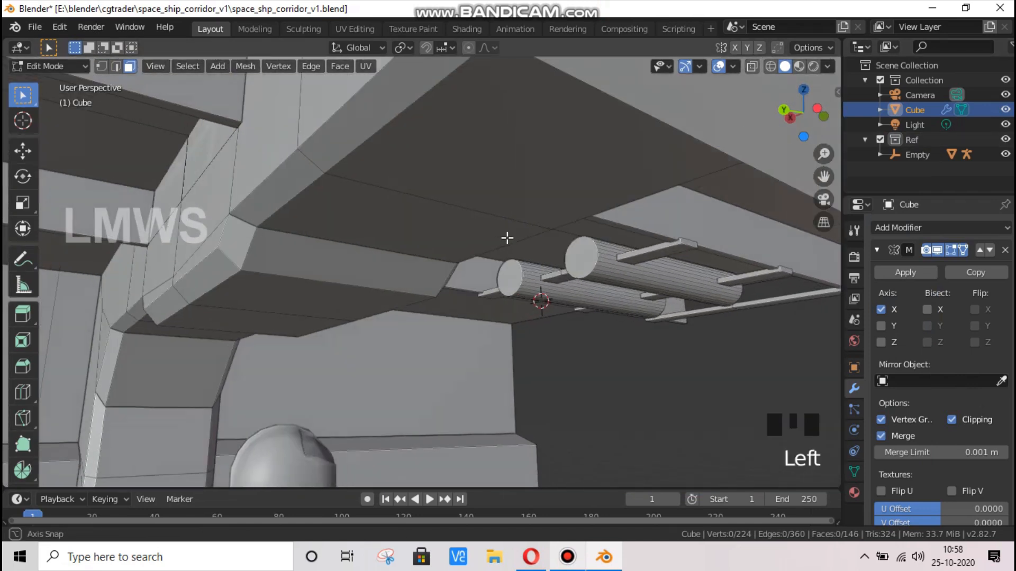
Delete the remaining cap face at the opposite end of the ceiling pipe
{"action": "left_click", "coordinate": [585, 261]}
{"action": "left_click", "coordinate": [585, 261], "text": "shift"}
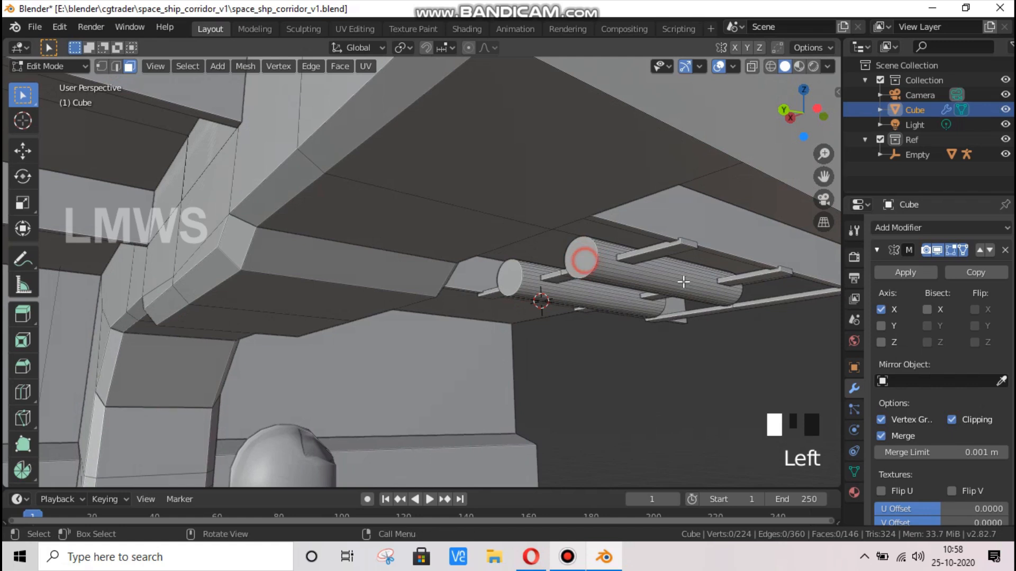
{"action": "key", "text": "x"}
{"action": "left_click", "coordinate": [602, 281]}
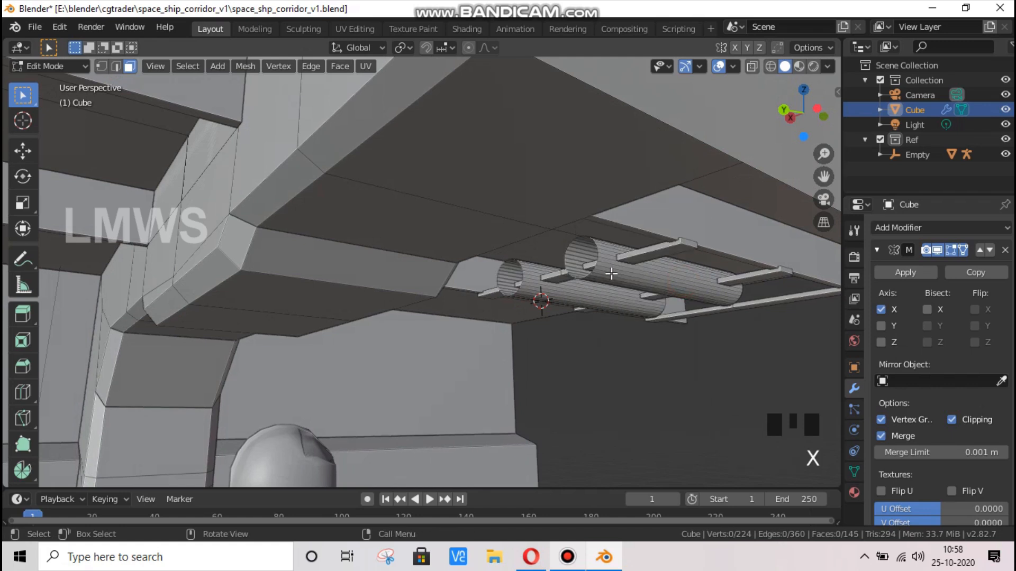
Select the whole ceiling pipe and raise it about 0.13 m along Z, above the cross pieces
{"action": "key", "text": "l"}
{"action": "scroll", "coordinate": [642, 291], "scroll_direction": "up", "scroll_amount": 2}
{"action": "key", "text": "g"}
{"action": "key", "text": "z"}
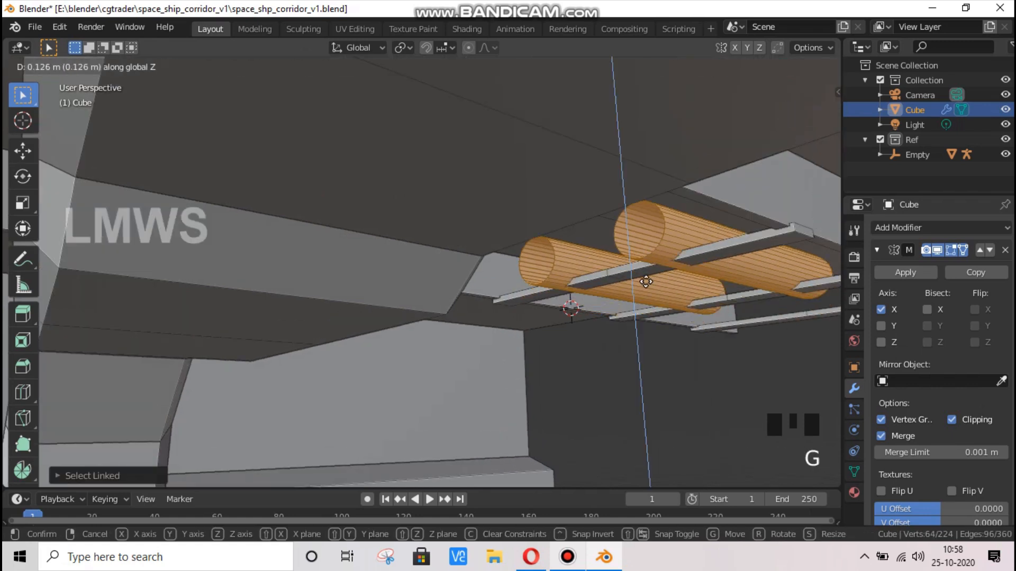
{"action": "left_click", "coordinate": [644, 278]}
{"action": "scroll", "coordinate": [643, 278], "scroll_direction": "down", "scroll_amount": 3}
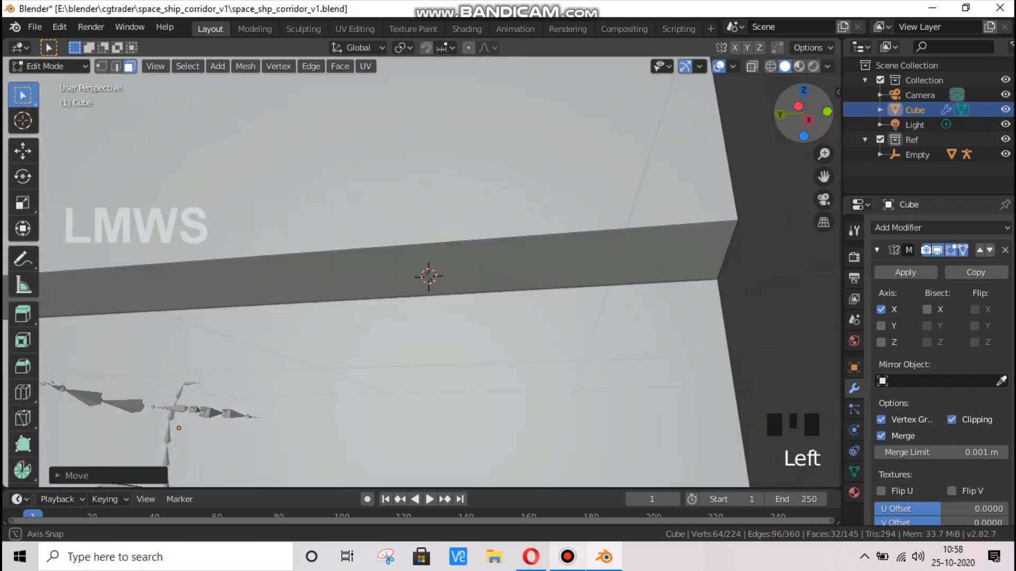
{"action": "scroll", "coordinate": [402, 291], "scroll_direction": "down", "scroll_amount": 5}
{"action": "middle_click_drag", "start_coordinate": [402, 291], "coordinate": [418, 297]}
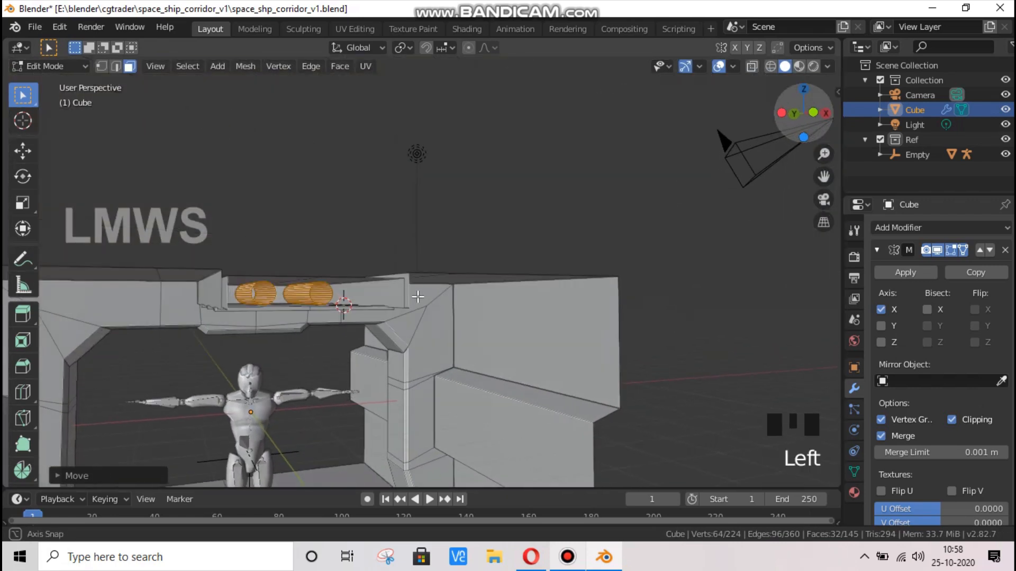
{"action": "scroll", "coordinate": [418, 297], "scroll_direction": "up", "scroll_amount": 2}
{"action": "key", "text": "s"}
{"action": "key", "text": "x"}
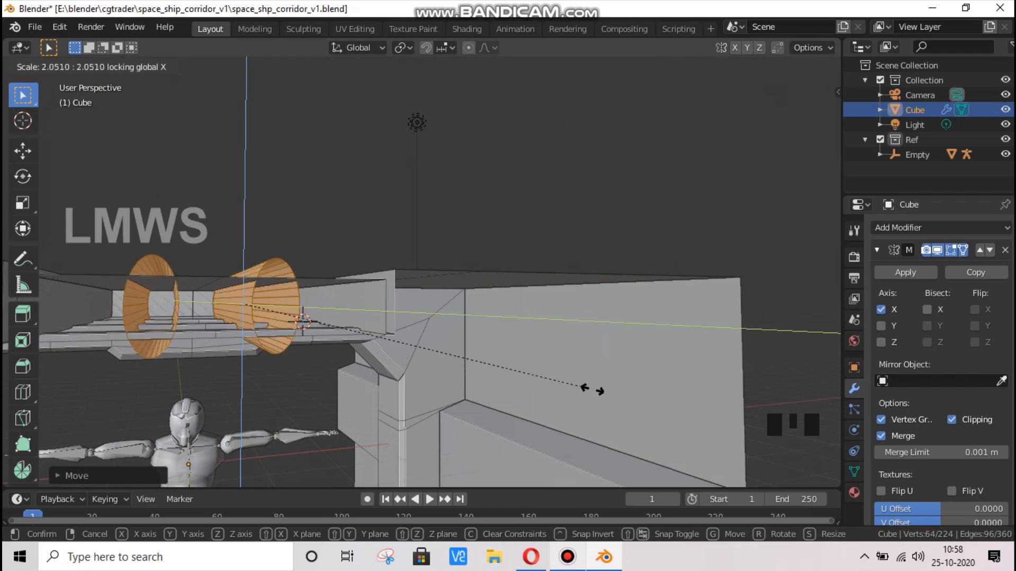
{"action": "right_click", "coordinate": [476, 363]}
Thicken the ceiling pipe slightly by scaling it about 1.03, excluding the Y axis
{"action": "key", "text": "s"}
{"action": "key", "text": "y"}
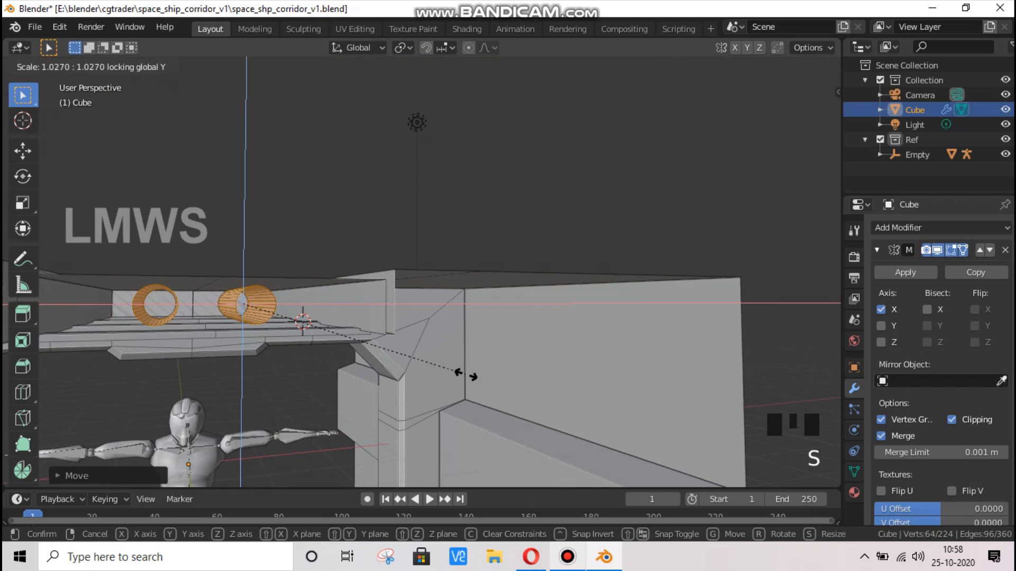
{"action": "left_click", "coordinate": [466, 375]}
In top view, move the pipe along Y by about 3.1 m to the middle of the corridor
{"action": "scroll", "coordinate": [583, 302], "scroll_direction": "down", "scroll_amount": 2}
{"action": "key", "text": "KP_7"}
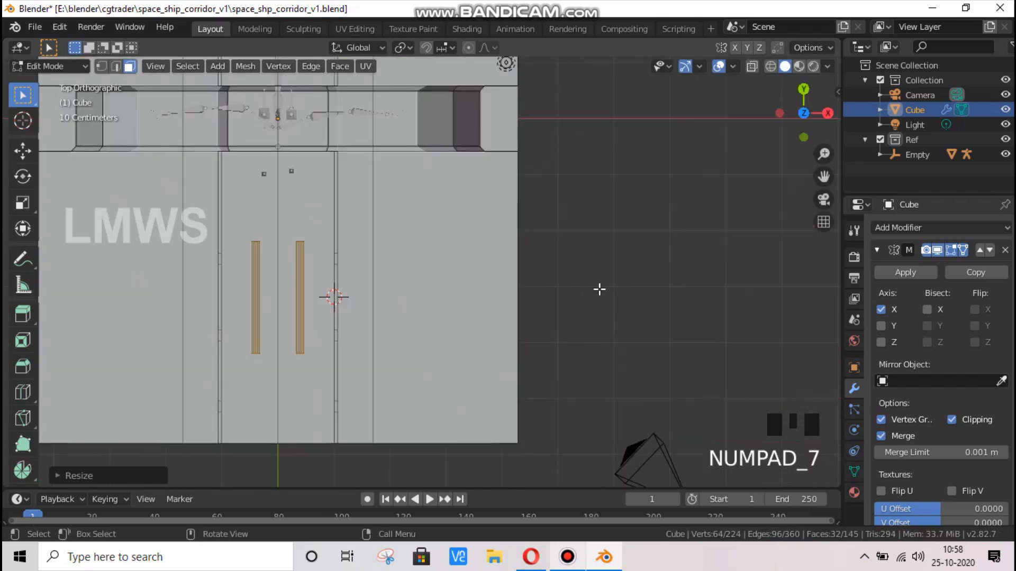
{"action": "scroll", "coordinate": [598, 288], "scroll_direction": "down", "scroll_amount": 3}
{"action": "left_click_drag", "start_coordinate": [823, 177], "coordinate": [821, 211]}
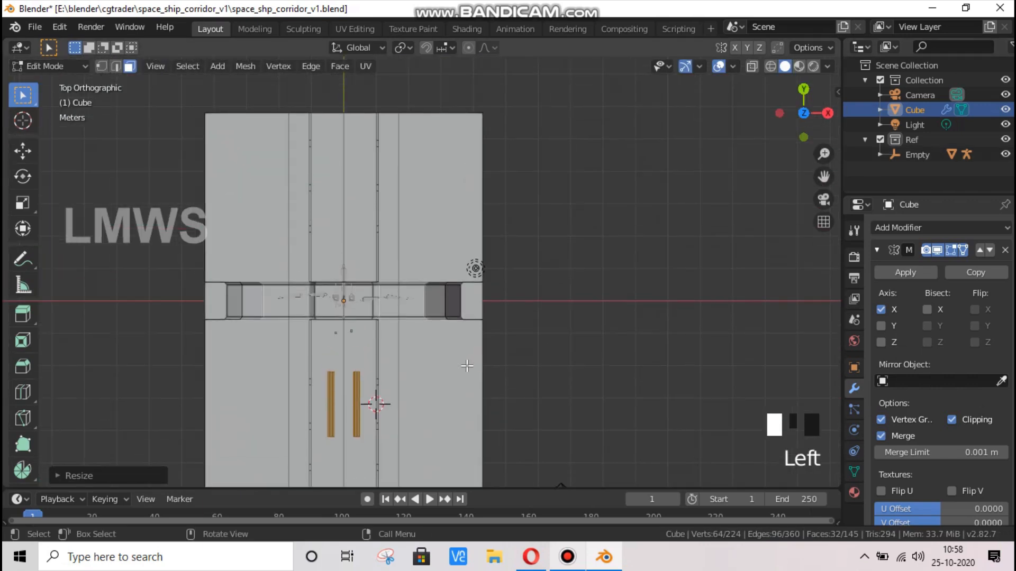
{"action": "key", "text": "g"}
{"action": "key", "text": "y"}
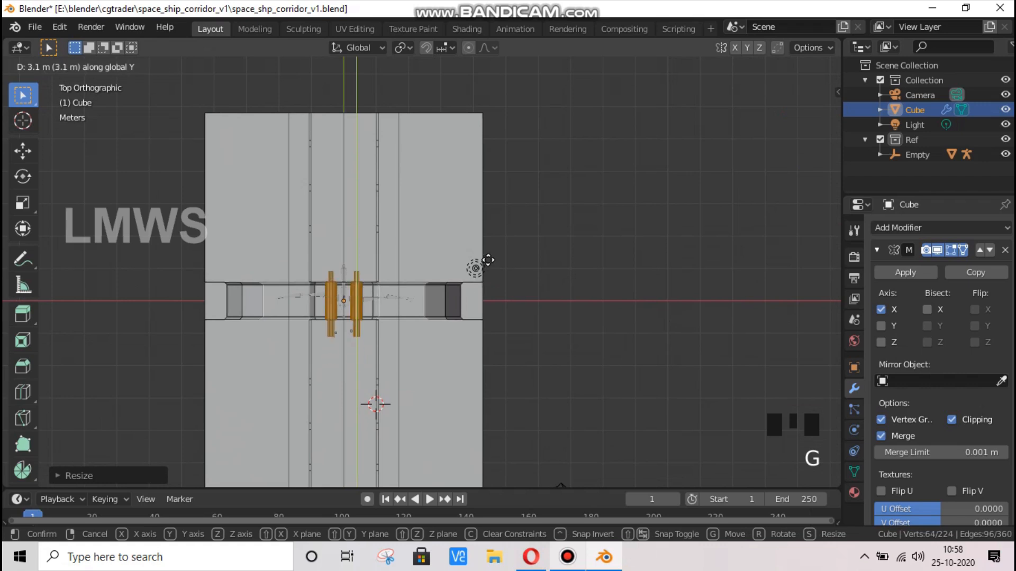
{"action": "left_click", "coordinate": [476, 266]}
Stretch the pipe about 5.6 times along Y so it spans nearly the whole corridor
{"action": "key", "text": "s"}
{"action": "key", "text": "y"}
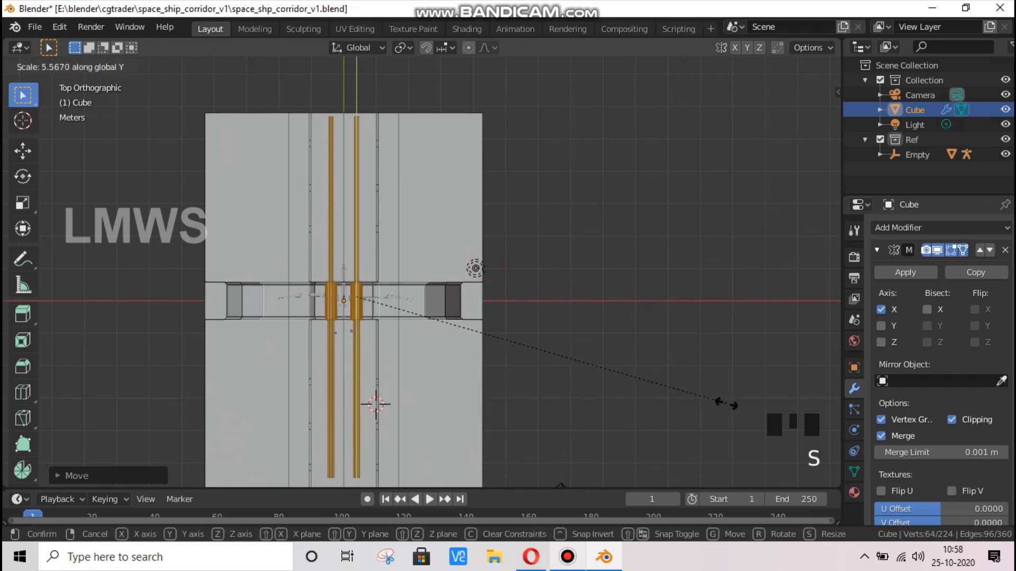
{"action": "left_click", "coordinate": [732, 408]}
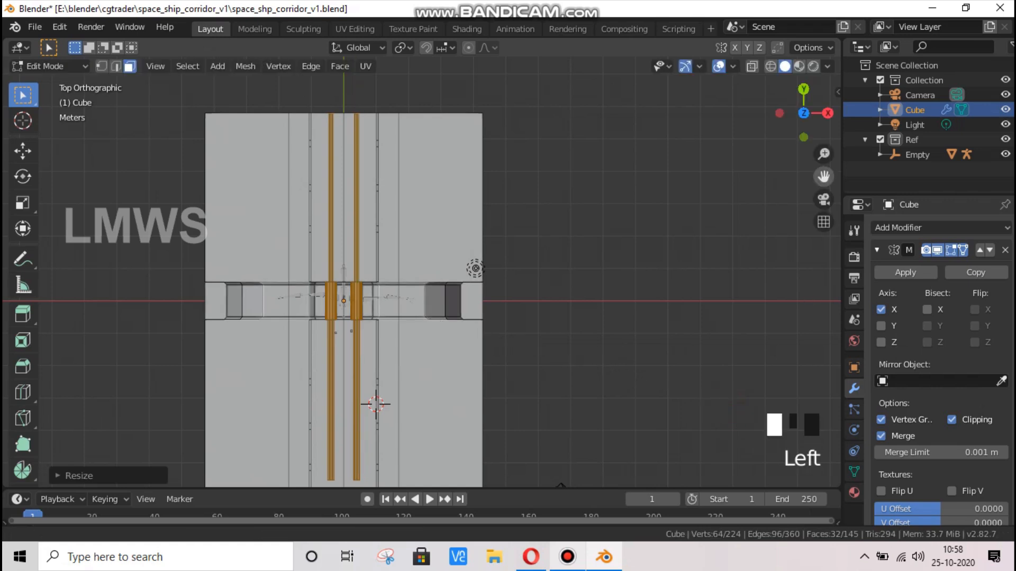
Nudge the stretched pipe along Y to centre it on the corridor, and scale it about 1.02 along Y
{"action": "left_click_drag", "start_coordinate": [823, 176], "coordinate": [876, 165]}
{"action": "key", "text": "g"}
{"action": "key", "text": "y"}
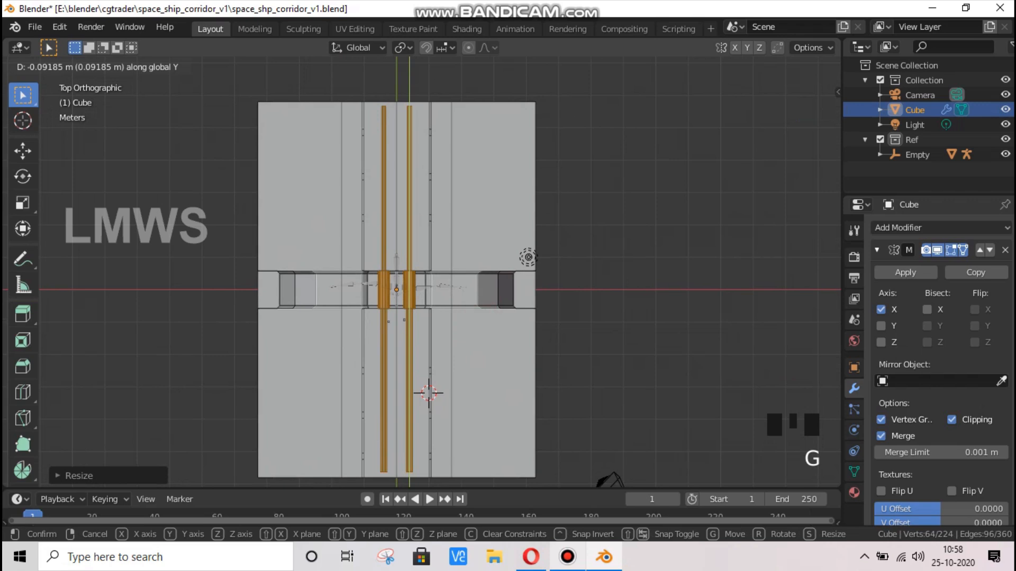
{"action": "left_click", "coordinate": [483, 322]}
{"action": "key", "text": "s"}
{"action": "key", "text": "y"}
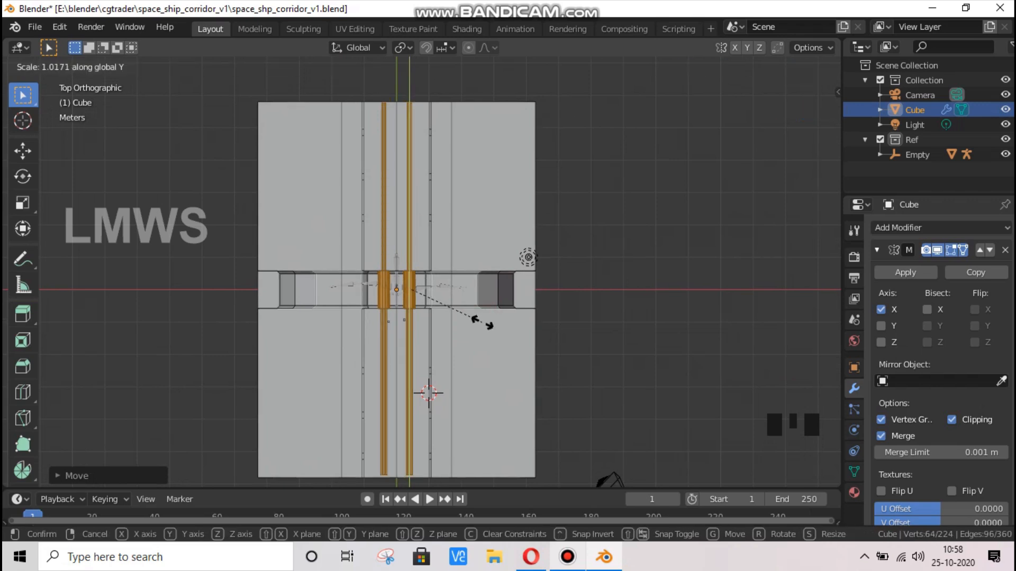
{"action": "left_click", "coordinate": [482, 322]}
Duplicate the ceiling pipe outward along X, placing the copy between the original and the beam's side
{"action": "middle_click_drag", "start_coordinate": [482, 322], "coordinate": [492, 276]}
{"action": "scroll", "coordinate": [492, 275], "scroll_direction": "up", "scroll_amount": 4}
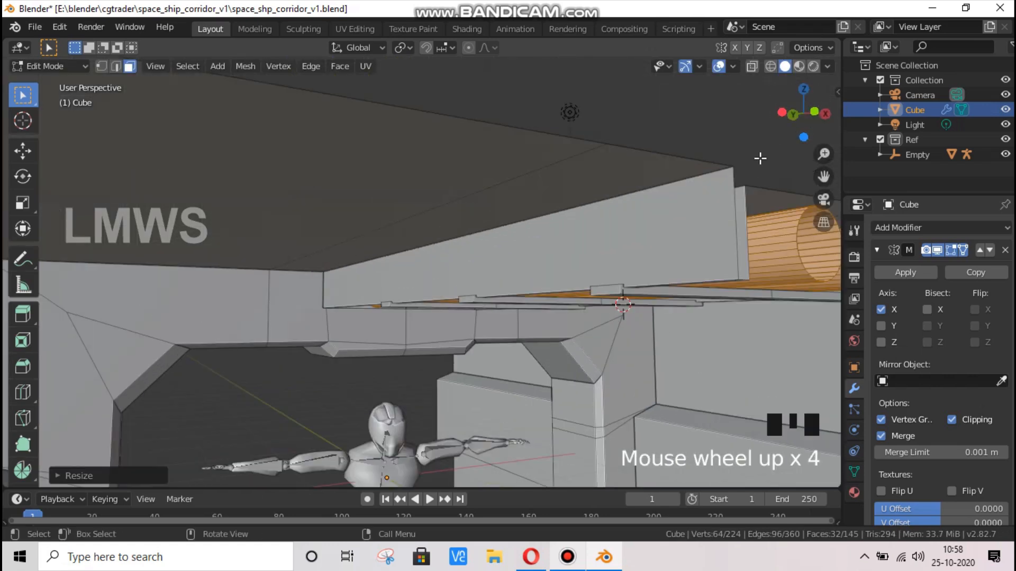
{"action": "left_click_drag", "start_coordinate": [796, 112], "coordinate": [804, 132]}
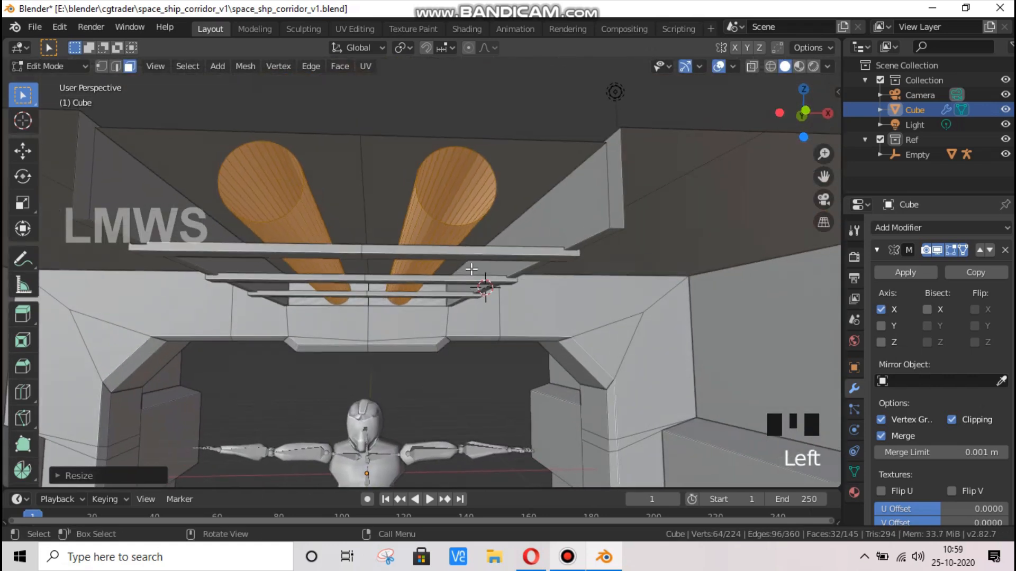
{"action": "key", "text": "shift+d"}
{"action": "key", "text": "x"}
{"action": "right_click", "coordinate": [506, 273]}
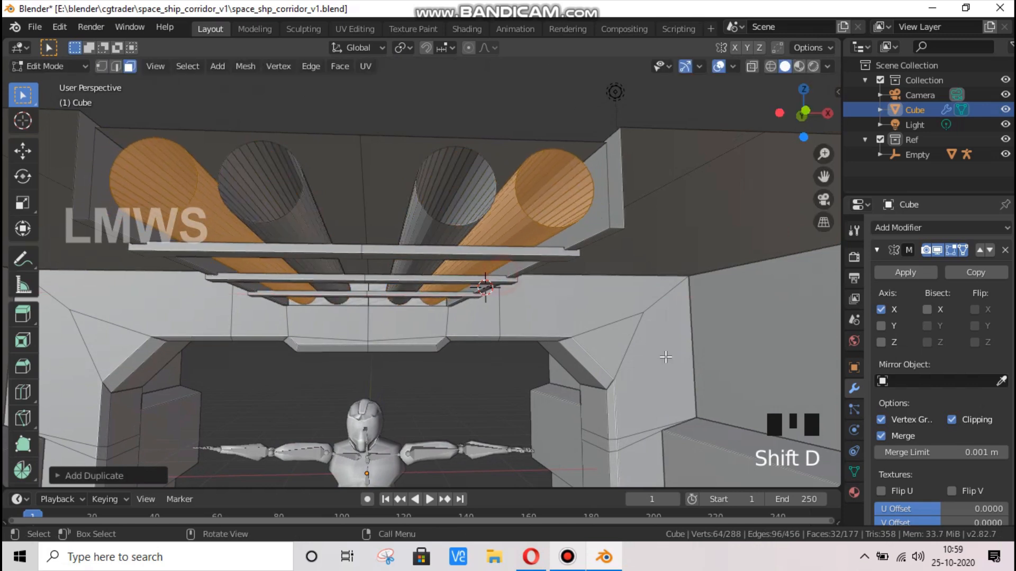
Scale the duplicated pipe down to about 0.4, excluding the Y axis, to make a thinner pipe
{"action": "key", "text": "s"}
{"action": "key", "text": "shift+x"}
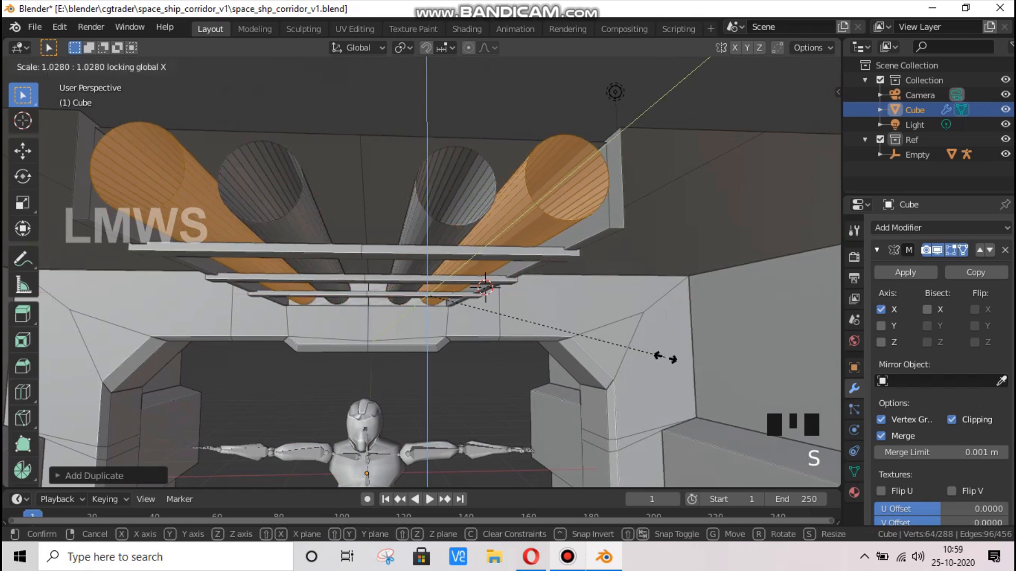
{"action": "key", "text": "shift+y"}
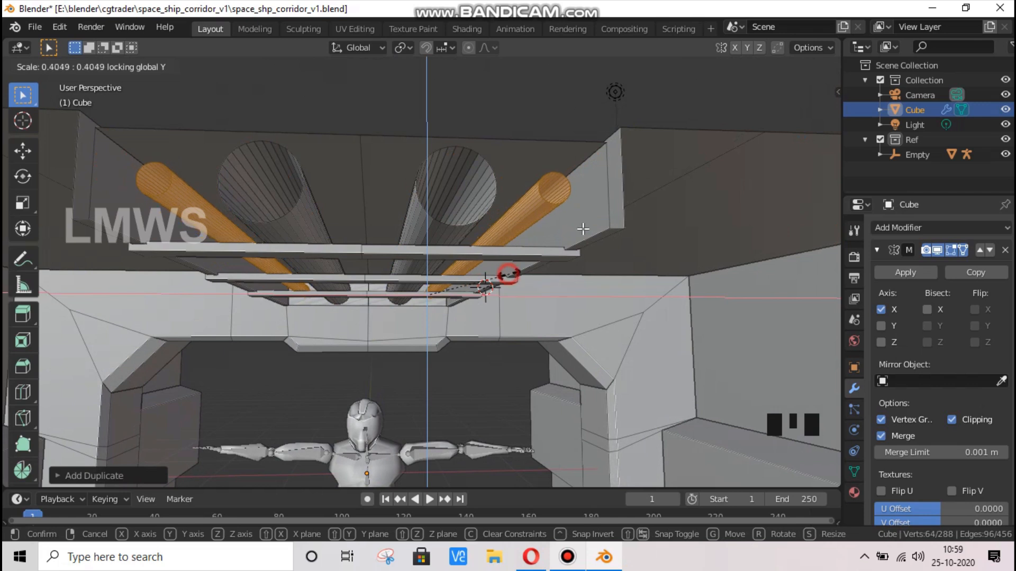
{"action": "left_click", "coordinate": [508, 273]}
Raise the thin pipe toward the ceiling and shift it outward along X, closer to the beam's side
{"action": "left_click_drag", "start_coordinate": [642, 242], "coordinate": [445, 292]}
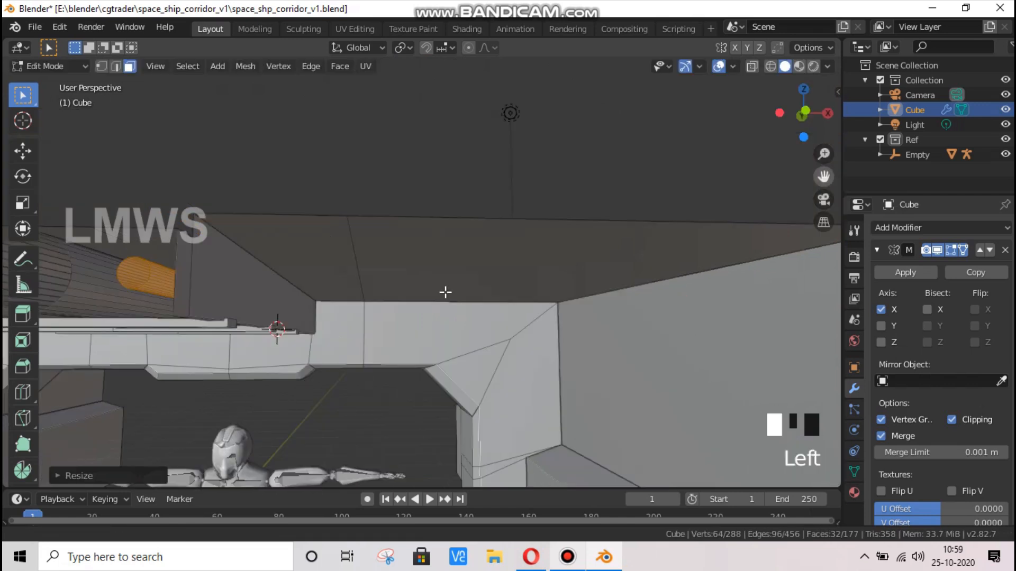
{"action": "scroll", "coordinate": [444, 292], "scroll_direction": "up", "scroll_amount": 4}
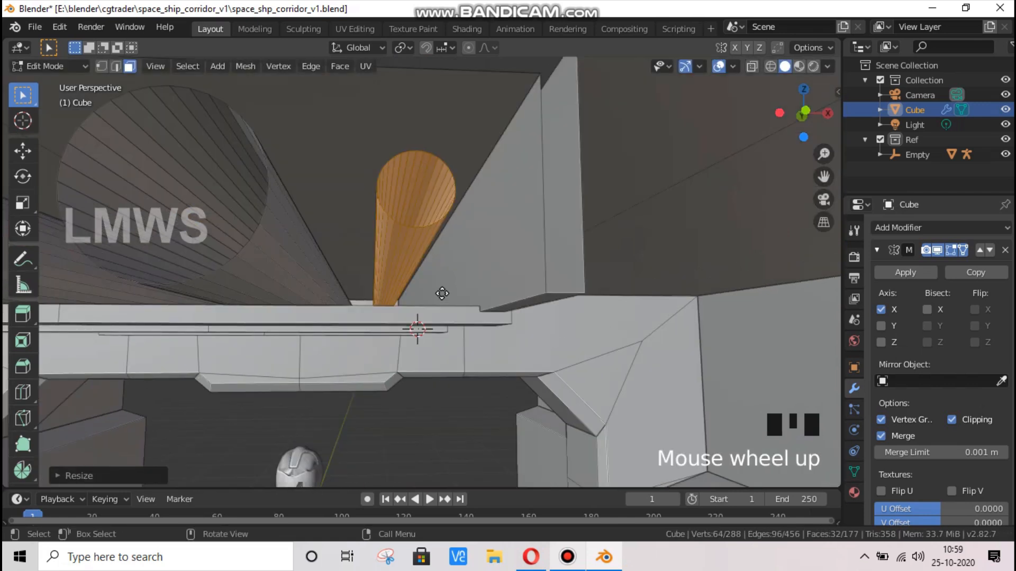
{"action": "key", "text": "g"}
{"action": "left_click", "coordinate": [440, 290]}
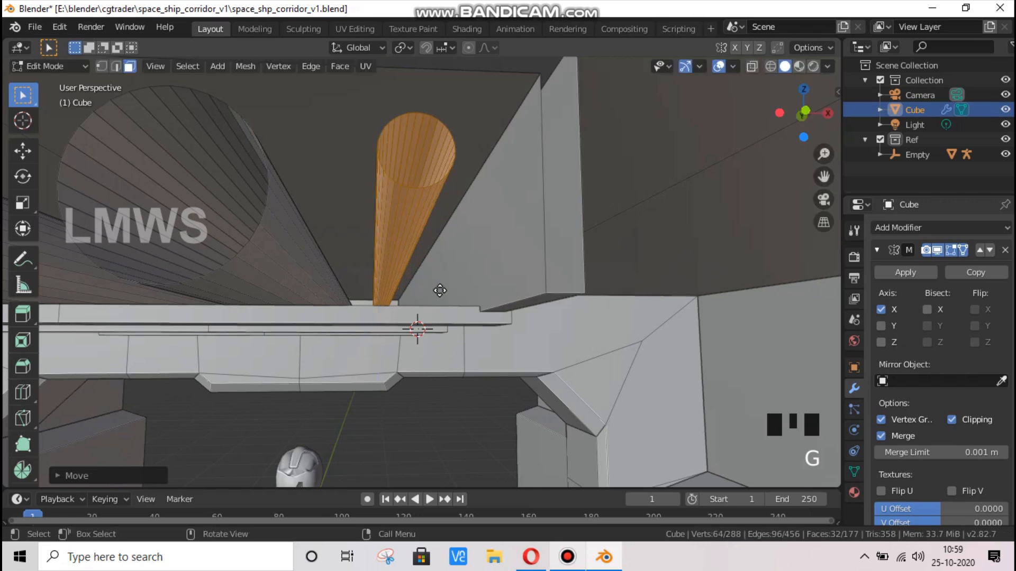
{"action": "key", "text": "g"}
{"action": "key", "text": "Escape"}
Duplicate the thin pipe inward, between it and the large pipe, and adjust the copy's height along Z
{"action": "key", "text": "shift+d"}
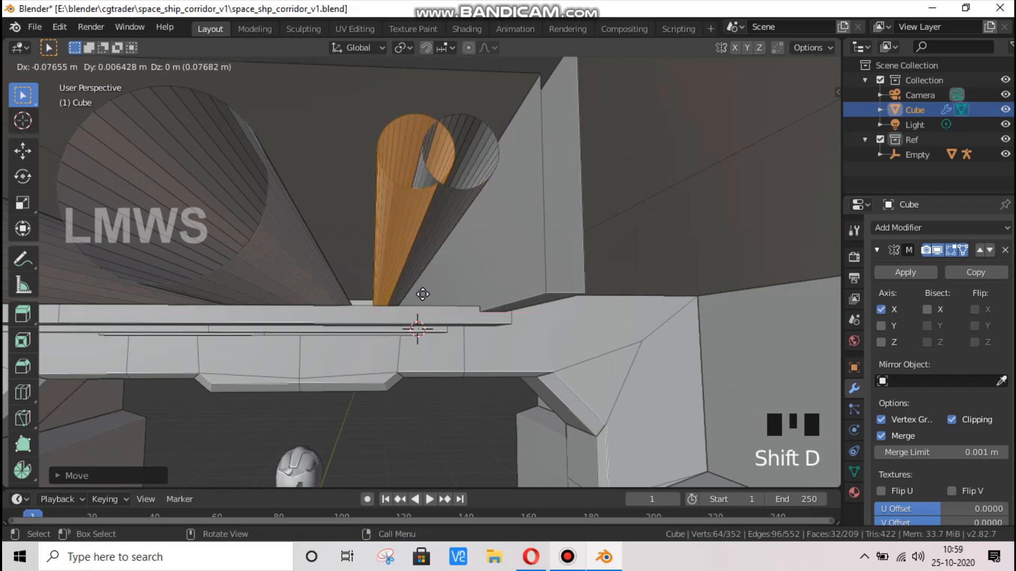
{"action": "key", "text": "z"}
{"action": "left_click", "coordinate": [426, 295]}
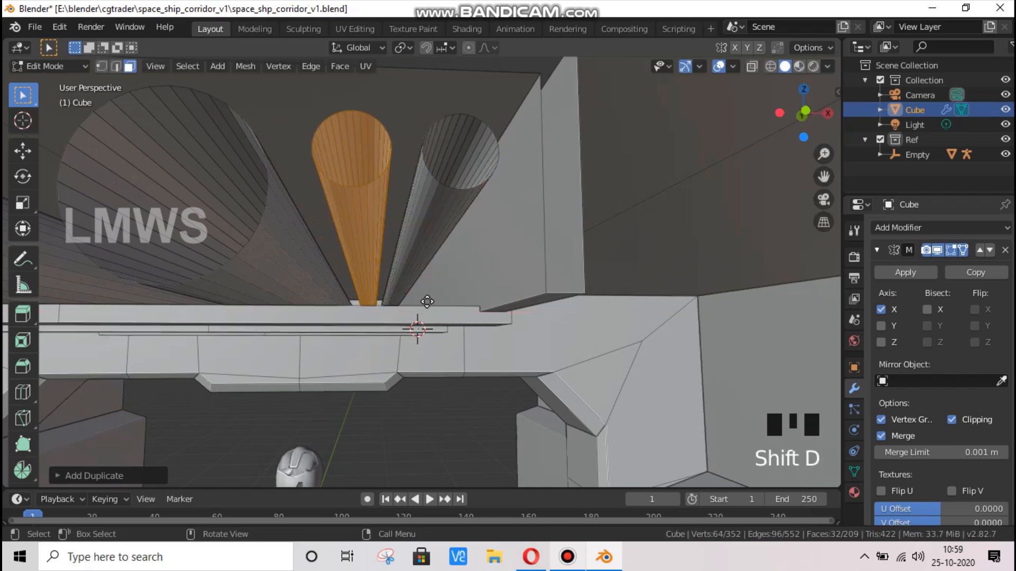
{"action": "key", "text": "g"}
{"action": "key", "text": "z"}
{"action": "left_click", "coordinate": [419, 302]}
{"action": "key", "text": "alt+a"}
{"action": "scroll", "coordinate": [721, 136], "scroll_direction": "down", "scroll_amount": 5}
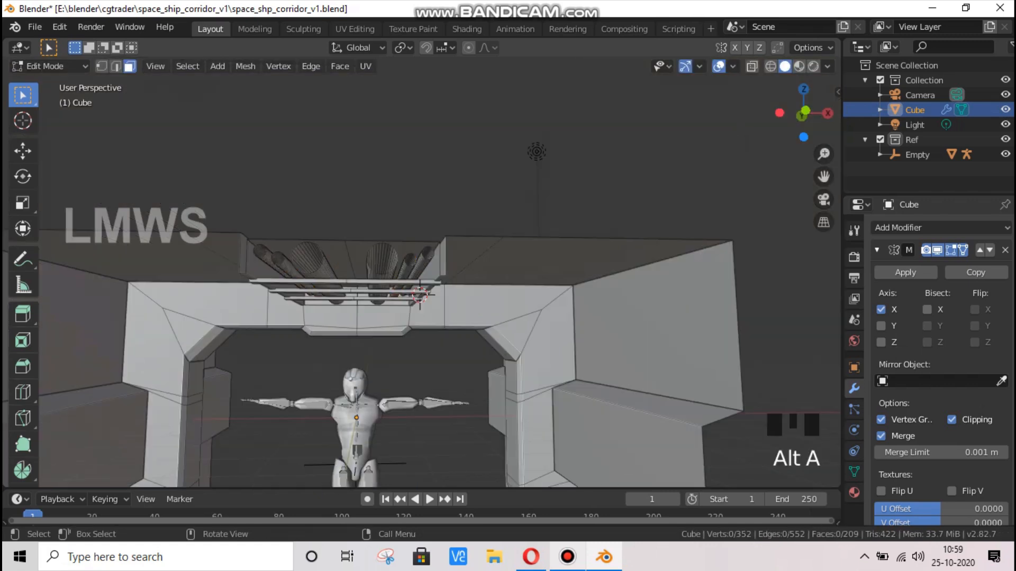
Save the file from Object Mode and collapse the Mirror modifier's settings
{"action": "left_click", "coordinate": [753, 151]}
{"action": "key", "text": "Tab"}
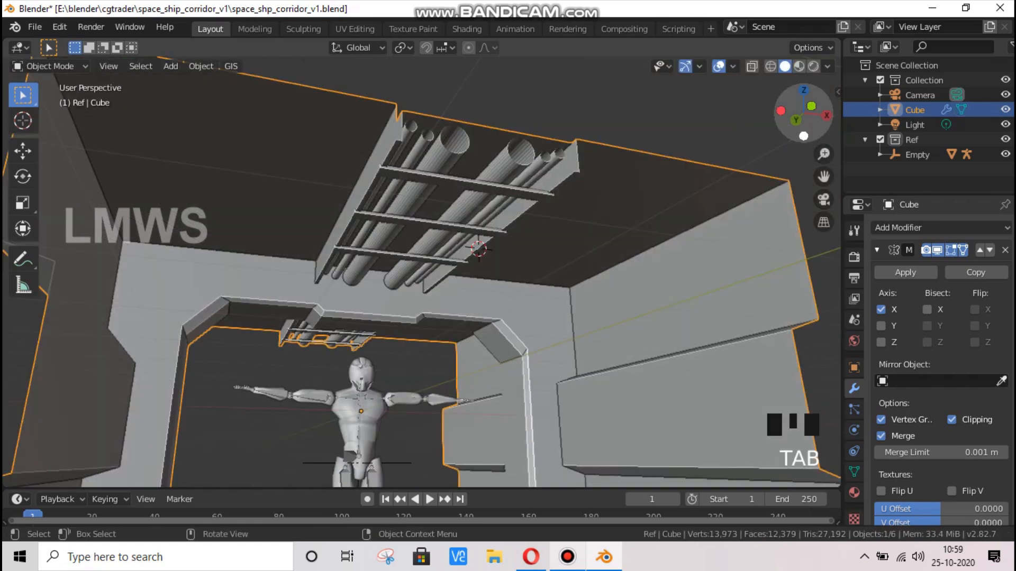
{"action": "middle_click_drag", "start_coordinate": [476, 339], "coordinate": [831, 233]}
{"action": "key", "text": "ctrl+s"}
{"action": "left_click", "coordinate": [877, 250]}
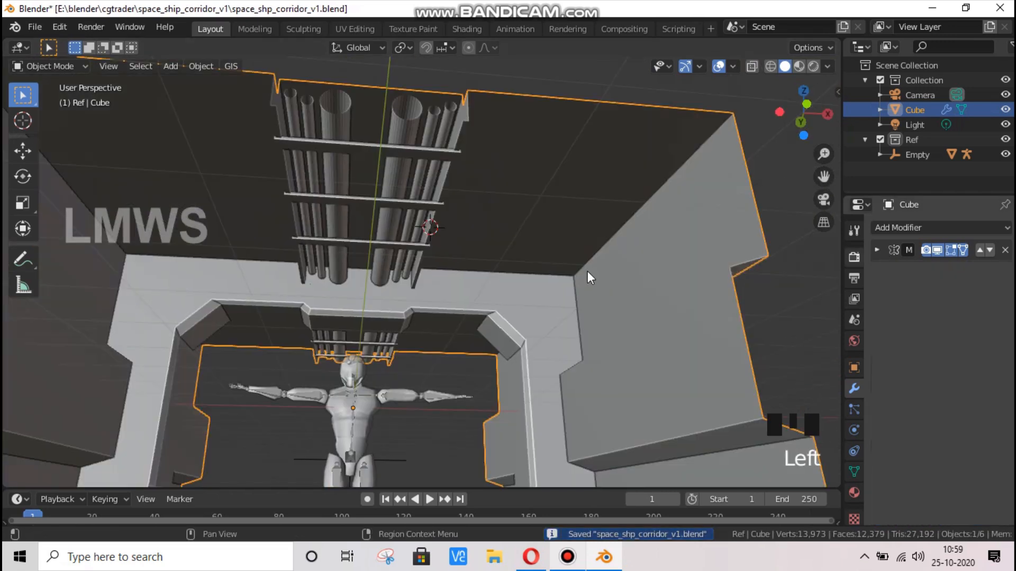
Switch to the Opera browser and examine the corridor concept art for the ceiling details beside the beam
{"action": "left_click", "coordinate": [604, 557]}
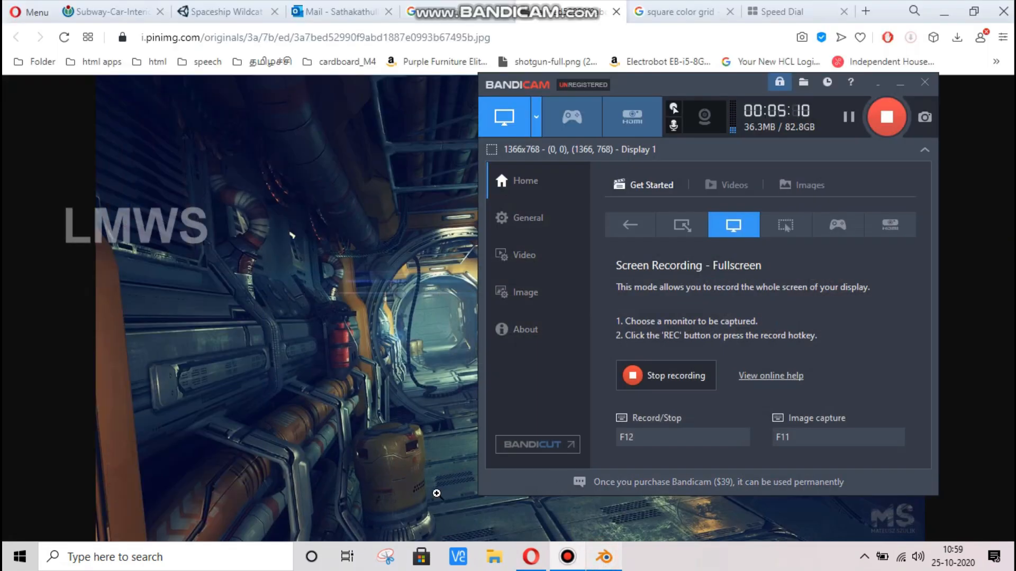
{"action": "left_click", "coordinate": [437, 493]}
{"action": "left_click", "coordinate": [437, 493]}
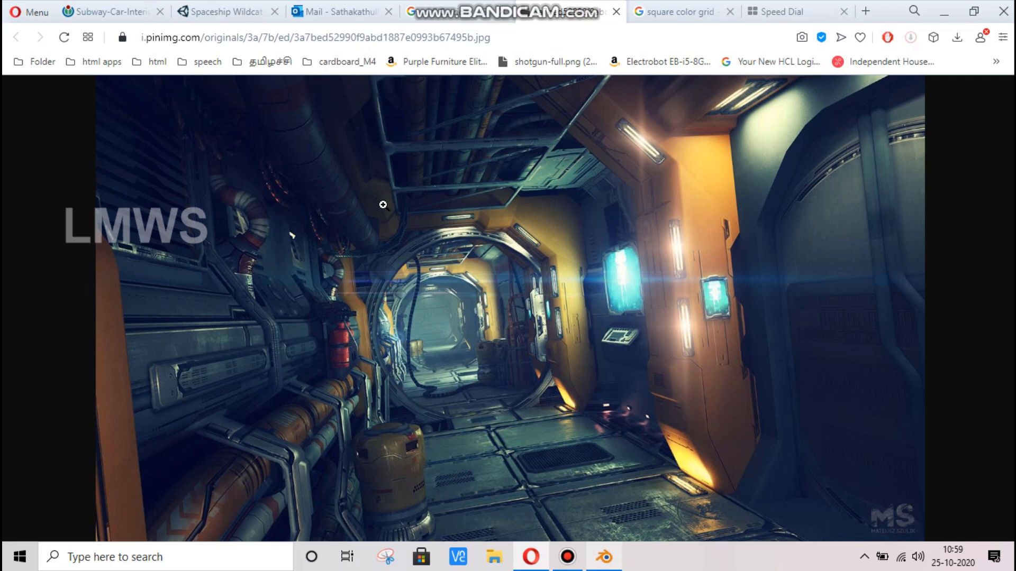
Switch back to Blender and, in Edit Mode, snap the 3D cursor to the front ceiling face beside the beam
{"action": "left_click", "coordinate": [604, 556]}
{"action": "left_click_drag", "start_coordinate": [823, 175], "coordinate": [624, 258]}
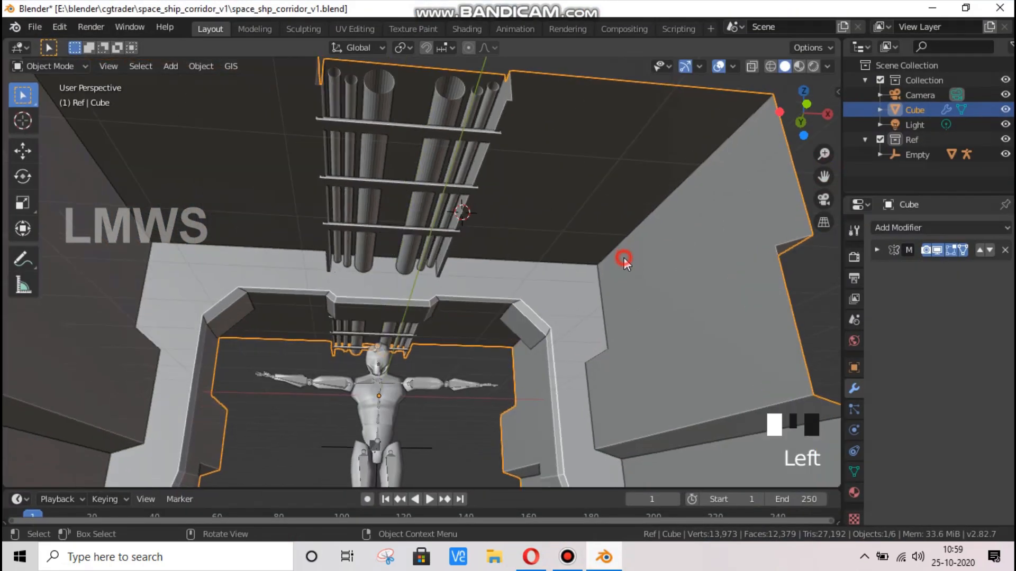
{"action": "left_click", "coordinate": [624, 258]}
{"action": "key", "text": "Tab"}
{"action": "left_click", "coordinate": [823, 177]}
{"action": "left_click_drag", "start_coordinate": [823, 176], "coordinate": [642, 133]}
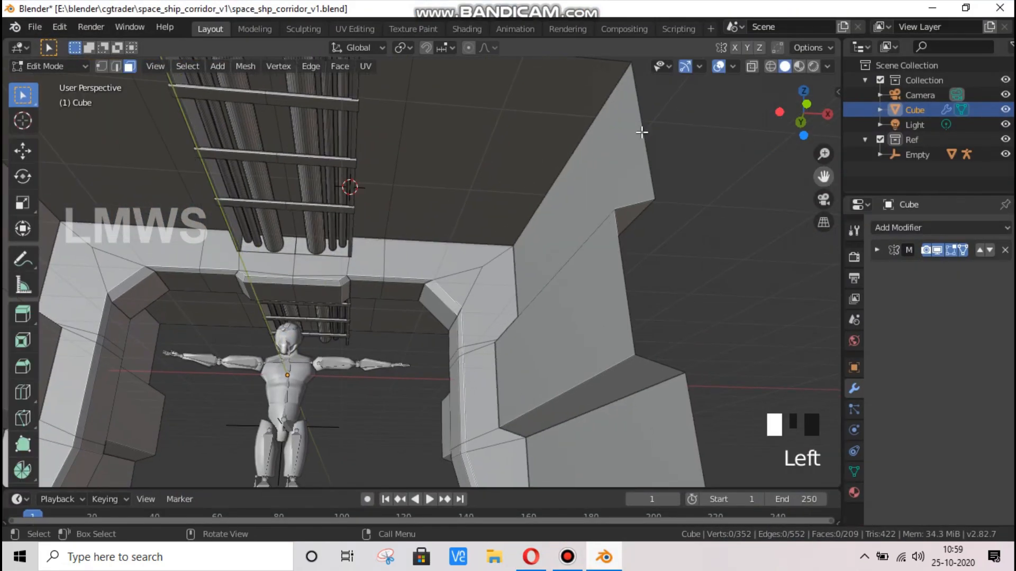
{"action": "left_click", "coordinate": [553, 171]}
{"action": "key", "text": "shift+s"}
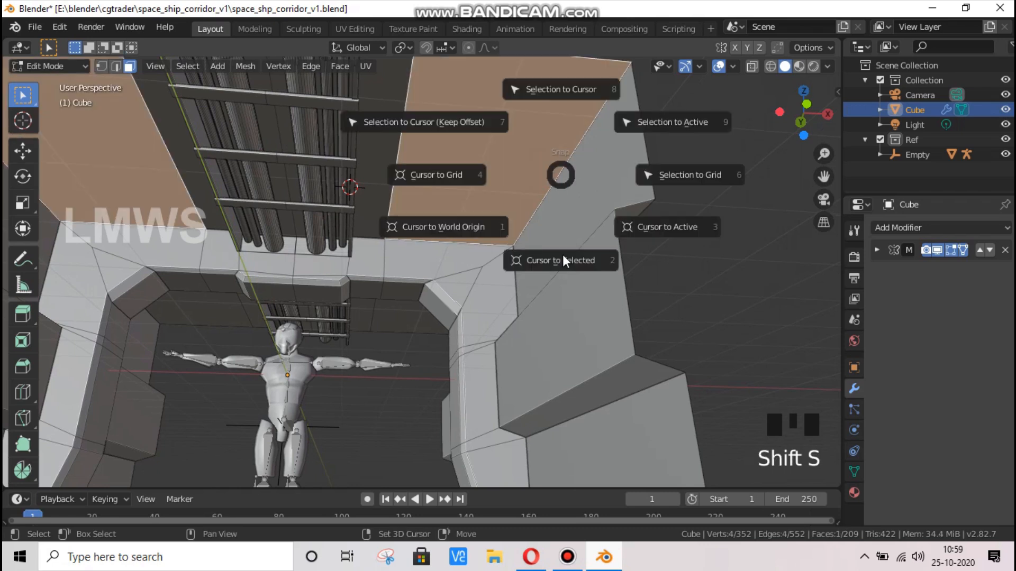
{"action": "left_click", "coordinate": [567, 261]}
Add a cube at the 3D cursor on the ceiling and show it in front view
{"action": "key", "text": "alt+a"}
{"action": "key", "text": "shift+a"}
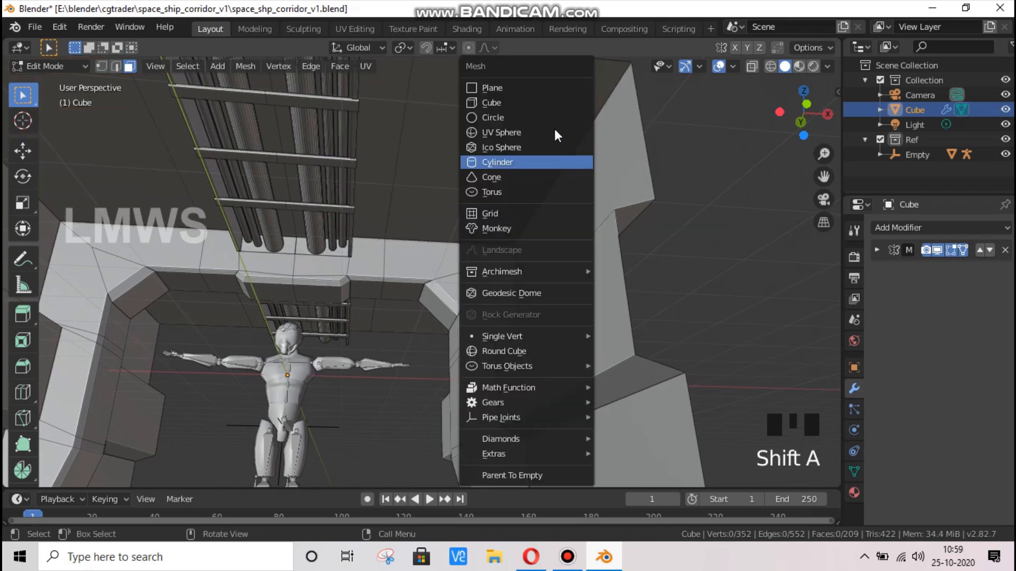
{"action": "left_click", "coordinate": [547, 102]}
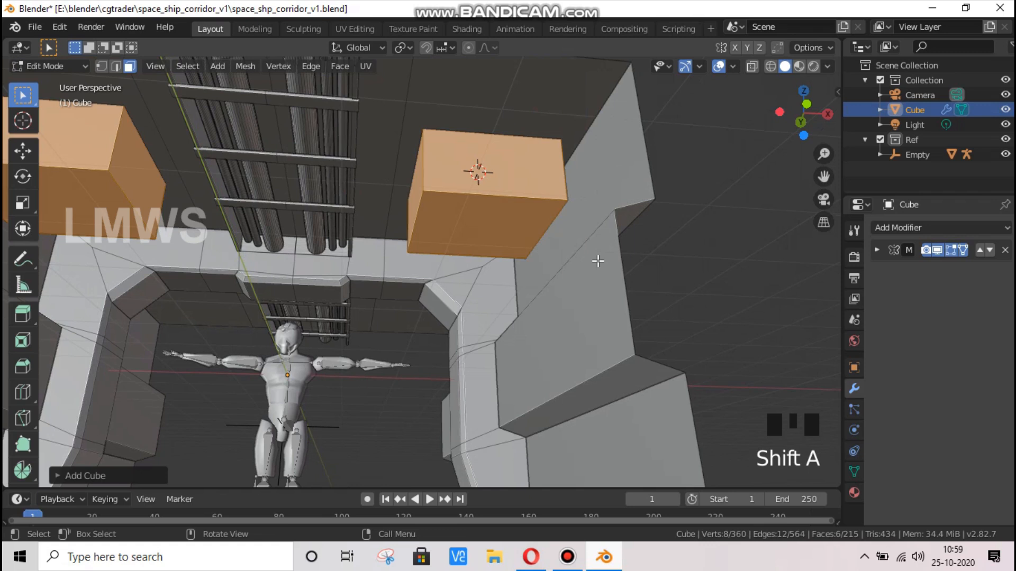
{"action": "scroll", "coordinate": [598, 261], "scroll_direction": "down", "scroll_amount": 3}
{"action": "key", "text": "KP_1"}
{"action": "scroll", "coordinate": [641, 314], "scroll_direction": "up", "scroll_amount": 3}
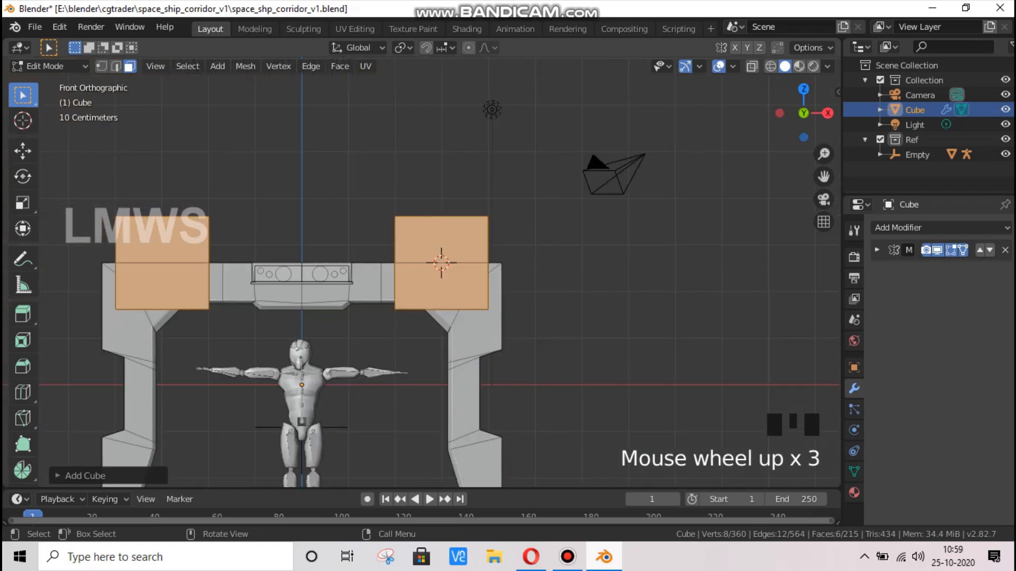
Flatten the cube along Z and lower it about 0.42 m so its top meets the ceiling's upper edge
{"action": "key", "text": "s"}
{"action": "key", "text": "z"}
{"action": "left_click", "coordinate": [471, 291]}
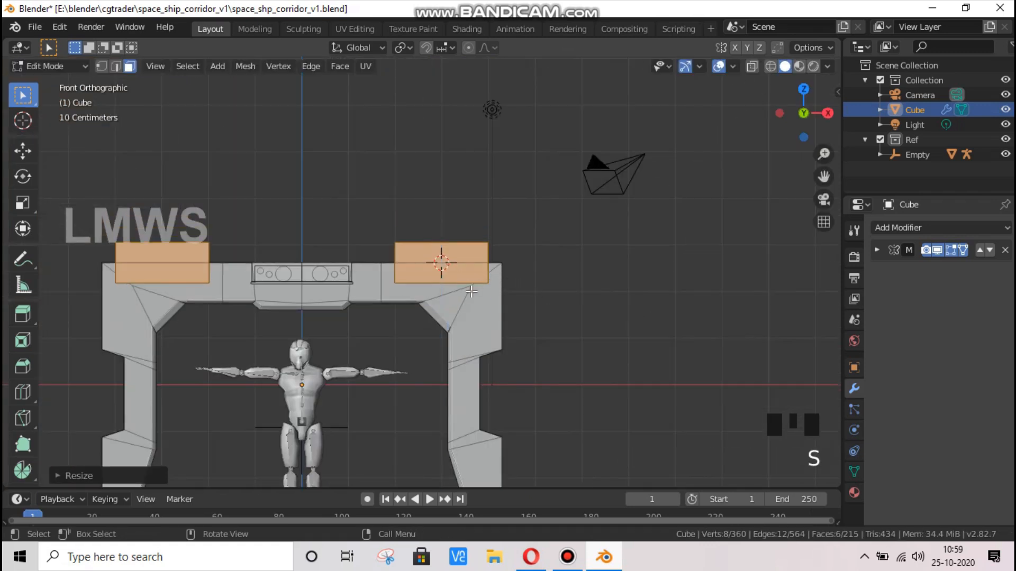
{"action": "scroll", "coordinate": [472, 291], "scroll_direction": "up", "scroll_amount": 3}
{"action": "key", "text": "g"}
{"action": "key", "text": "z"}
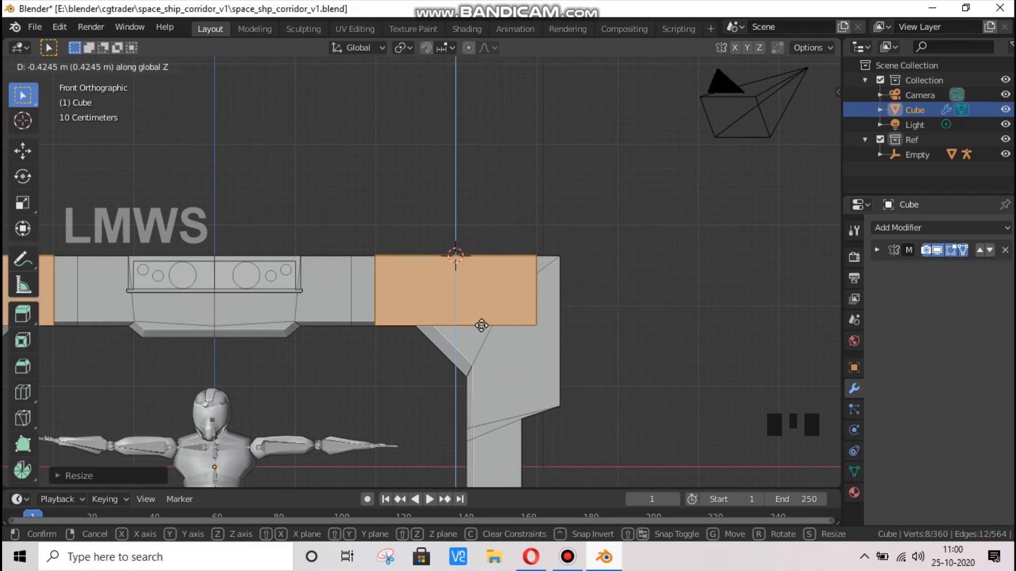
{"action": "left_click", "coordinate": [482, 325]}
Scale the cube slightly to fit the ceiling frame's height and narrow it along X
{"action": "scroll", "coordinate": [482, 325], "scroll_direction": "up", "scroll_amount": 2}
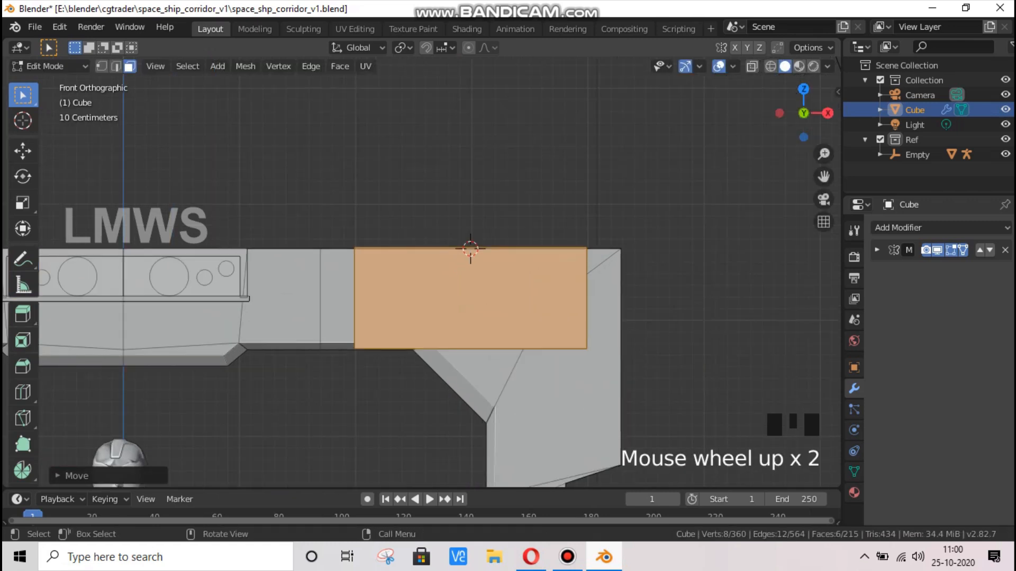
{"action": "key", "text": "s"}
{"action": "left_click", "coordinate": [602, 351]}
{"action": "scroll", "coordinate": [804, 114], "scroll_direction": "down", "scroll_amount": 3}
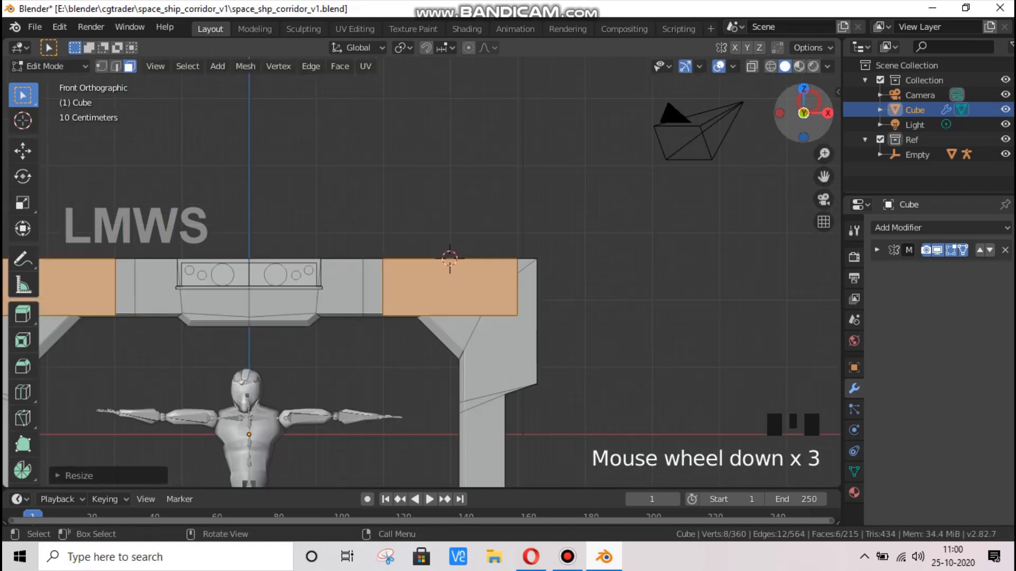
{"action": "left_click_drag", "start_coordinate": [804, 113], "coordinate": [698, 298]}
{"action": "key", "text": "s"}
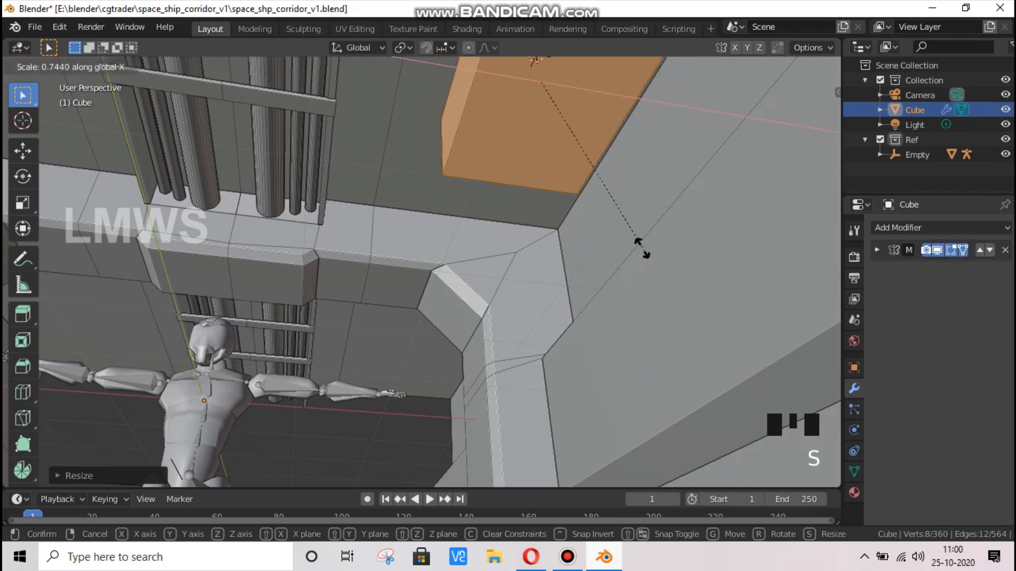
{"action": "left_click", "coordinate": [621, 233]}
{"action": "scroll", "coordinate": [621, 234], "scroll_direction": "down", "scroll_amount": 3}
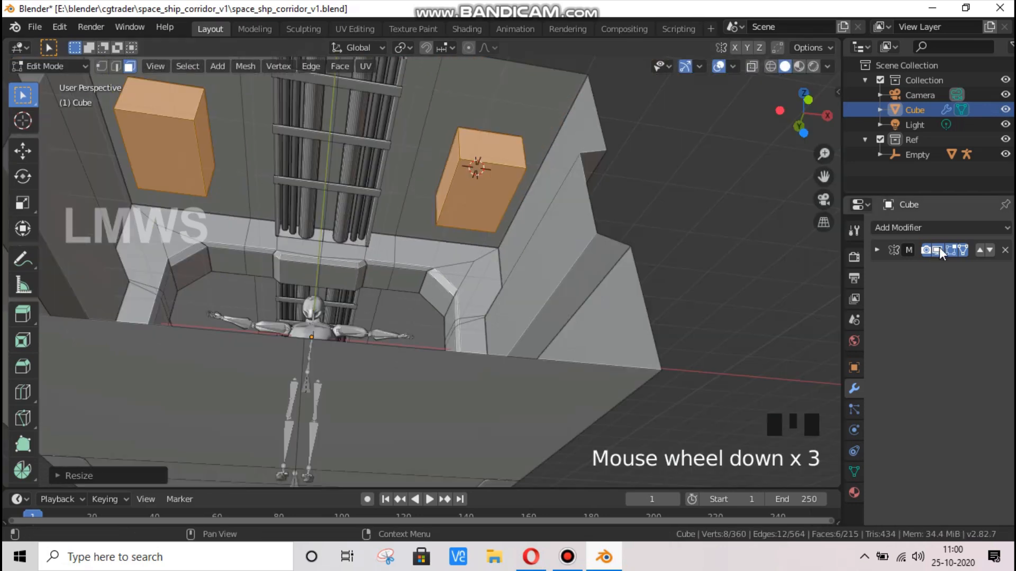
Turn off the Mirror modifier's viewport display and stretch the cube along Y to nearly the front ceiling section's full length
{"action": "left_click_drag", "start_coordinate": [804, 113], "coordinate": [662, 272]}
{"action": "scroll", "coordinate": [796, 135], "scroll_direction": "down", "scroll_amount": 2}
{"action": "left_click_drag", "start_coordinate": [796, 135], "coordinate": [646, 243]}
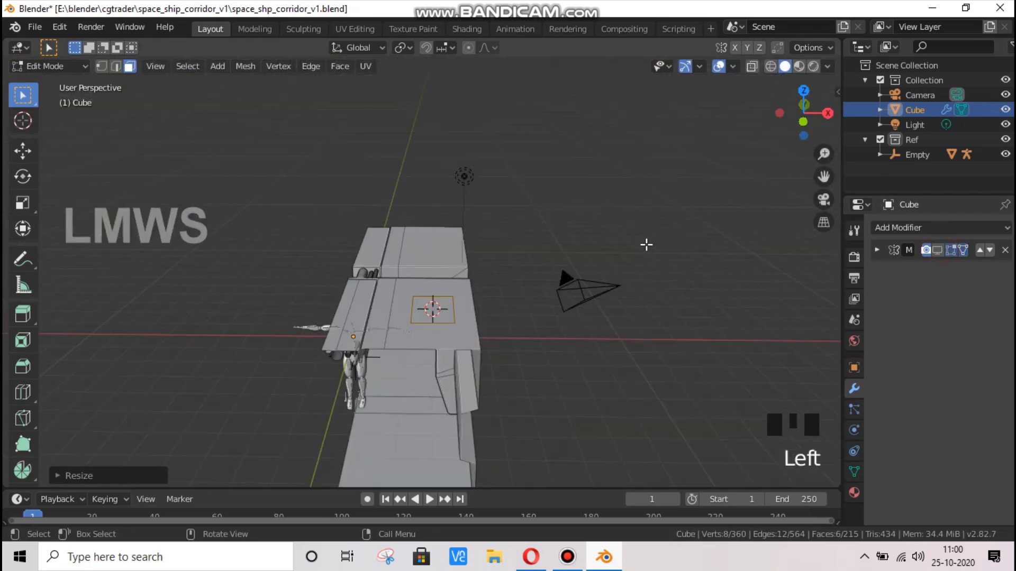
{"action": "key", "text": "KP_7"}
{"action": "scroll", "coordinate": [646, 244], "scroll_direction": "up", "scroll_amount": 3}
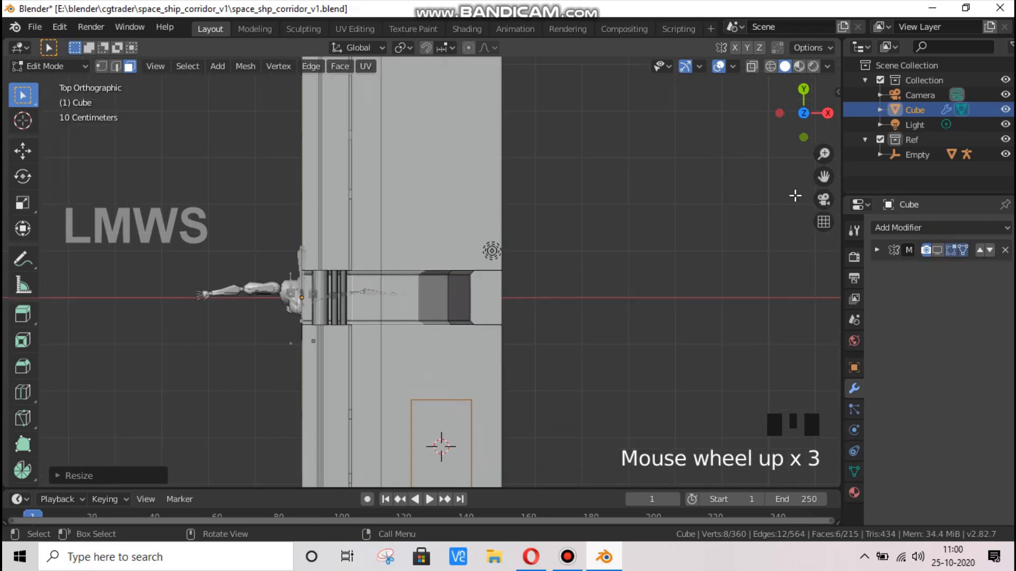
{"action": "left_click_drag", "start_coordinate": [824, 177], "coordinate": [685, 275]}
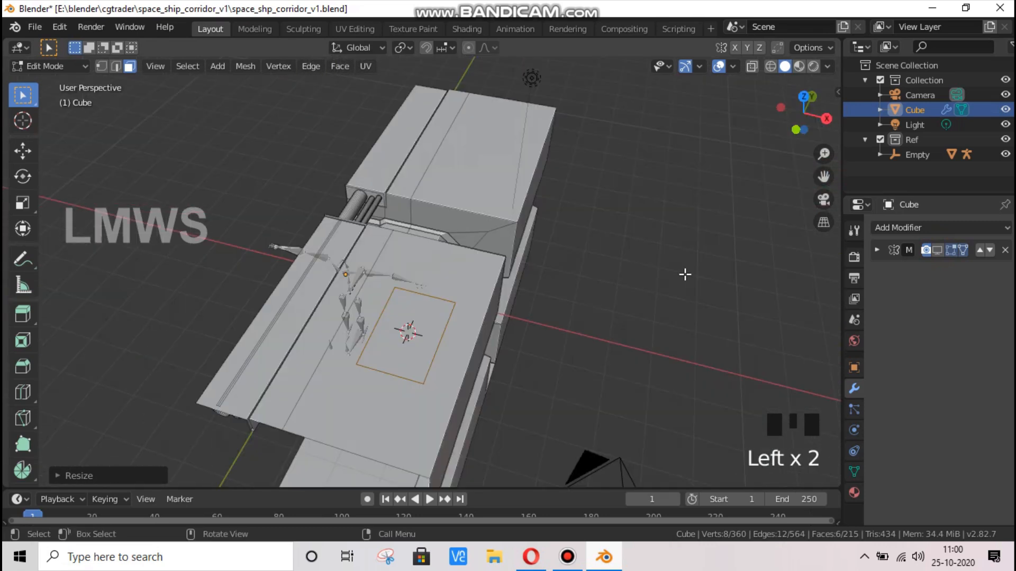
{"action": "key", "text": "KP_7"}
{"action": "scroll", "coordinate": [513, 349], "scroll_direction": "down", "scroll_amount": 2}
{"action": "key", "text": "s"}
{"action": "key", "text": "y"}
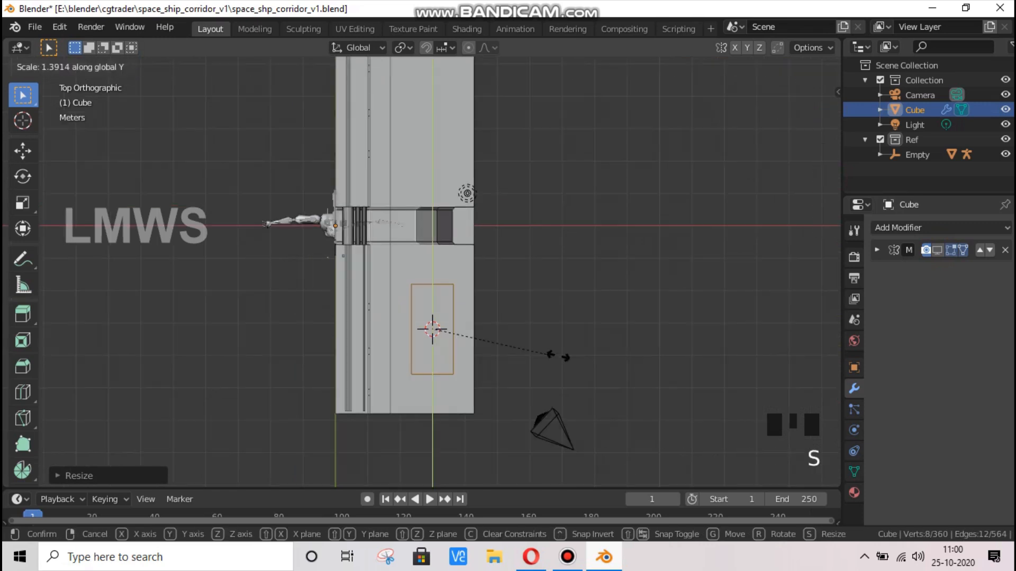
{"action": "left_click", "coordinate": [619, 387]}
Move the stretched box about 0.6 m along X to the outer edge of the ceiling
{"action": "key", "text": "g"}
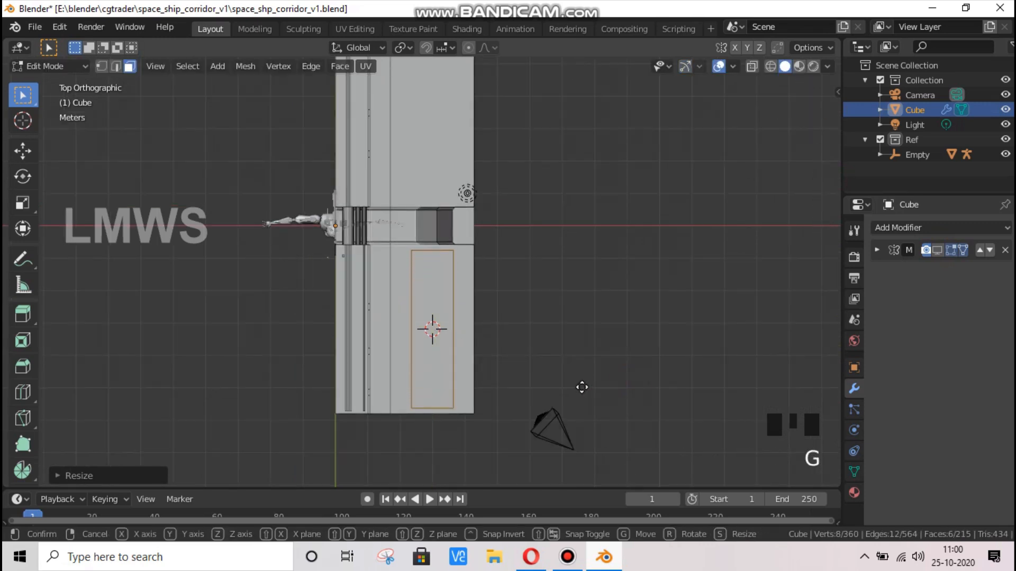
{"action": "key", "text": "x"}
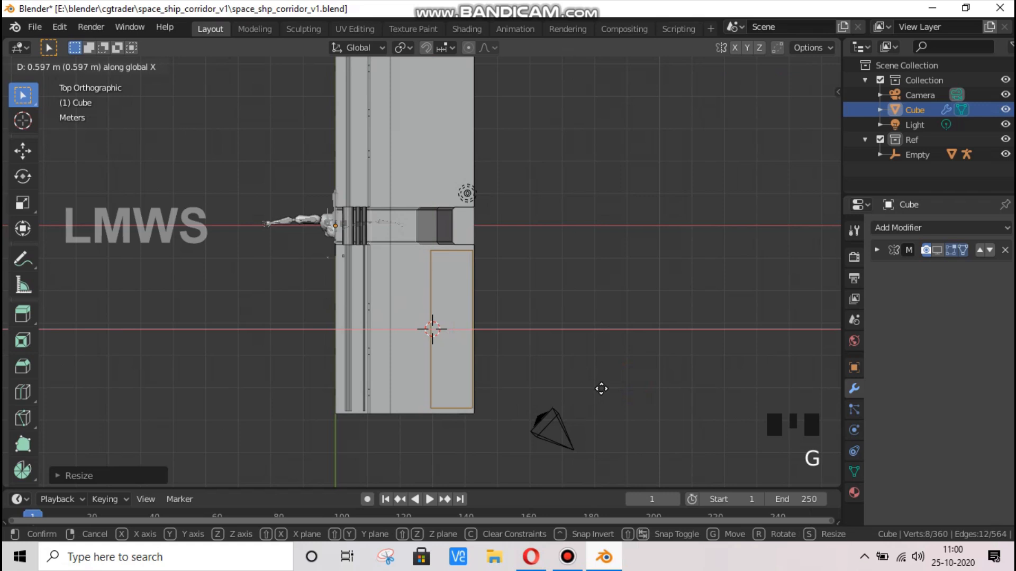
{"action": "left_click", "coordinate": [600, 387]}
{"action": "scroll", "coordinate": [494, 370], "scroll_direction": "up", "scroll_amount": 2}
{"action": "left_click_drag", "start_coordinate": [791, 108], "coordinate": [551, 540]}
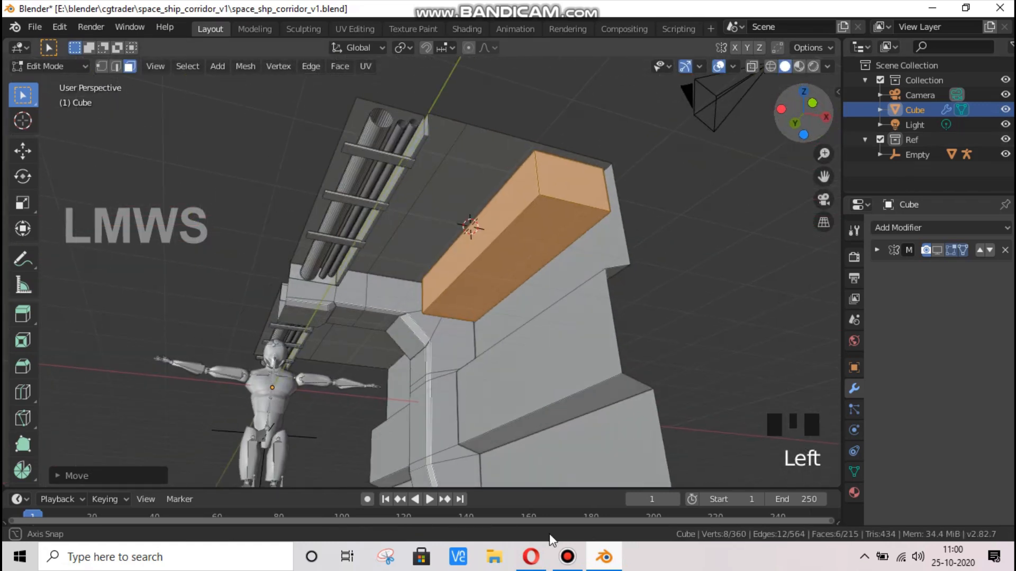
Switch to the Opera browser to examine the corridor concept art's ceiling corner, and return to Blender
{"action": "left_click", "coordinate": [609, 560]}
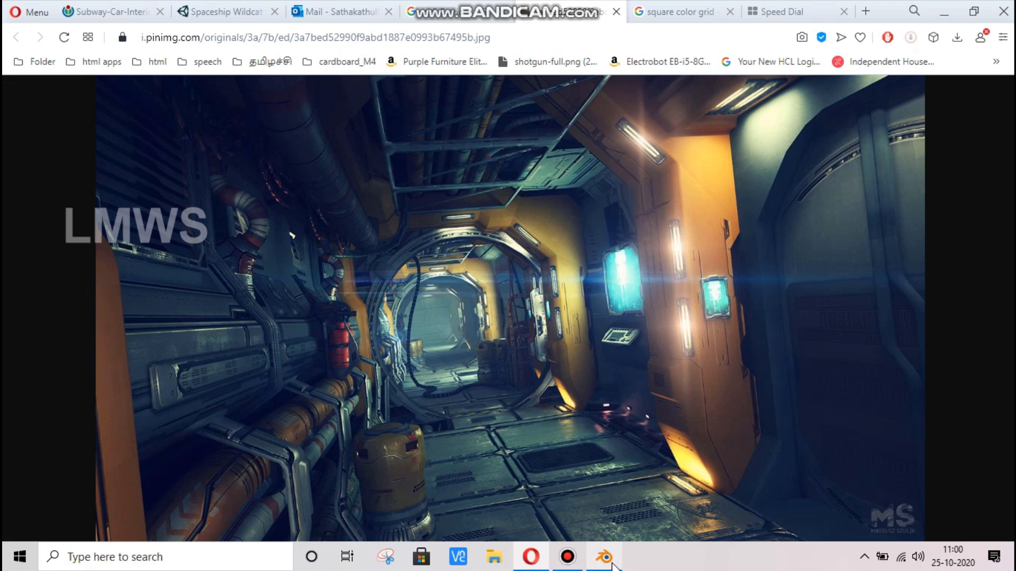
{"action": "left_click", "coordinate": [611, 565]}
{"action": "left_click", "coordinate": [612, 566]}
{"action": "key", "text": "alt+Tab"}
{"action": "left_click_drag", "start_coordinate": [835, 112], "coordinate": [543, 297]}
Select the whole ceiling box, centre it across the corridor frame along Y, and scale it about 2.2 along Y
{"action": "key", "text": "l"}
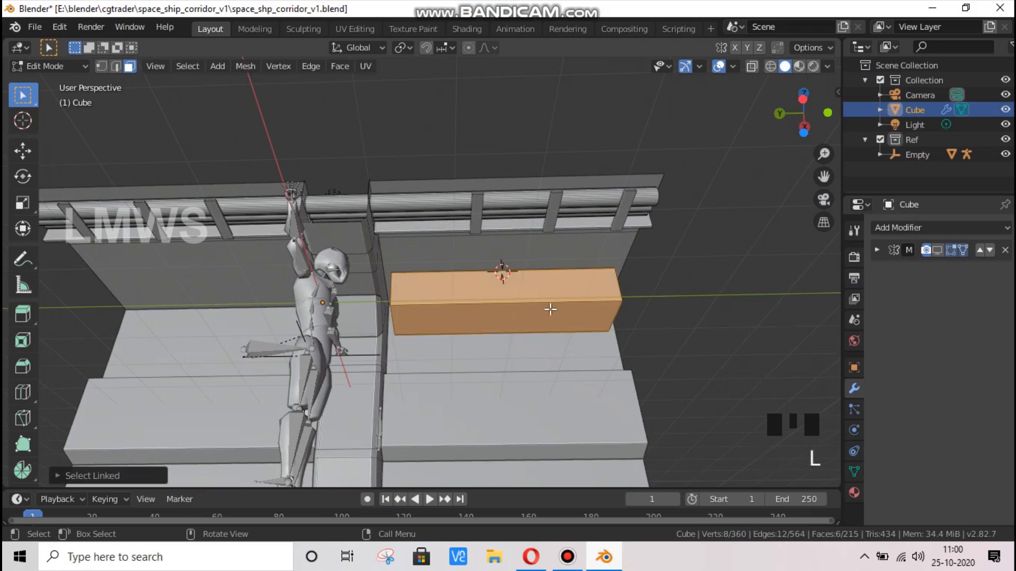
{"action": "key", "text": "g"}
{"action": "key", "text": "y"}
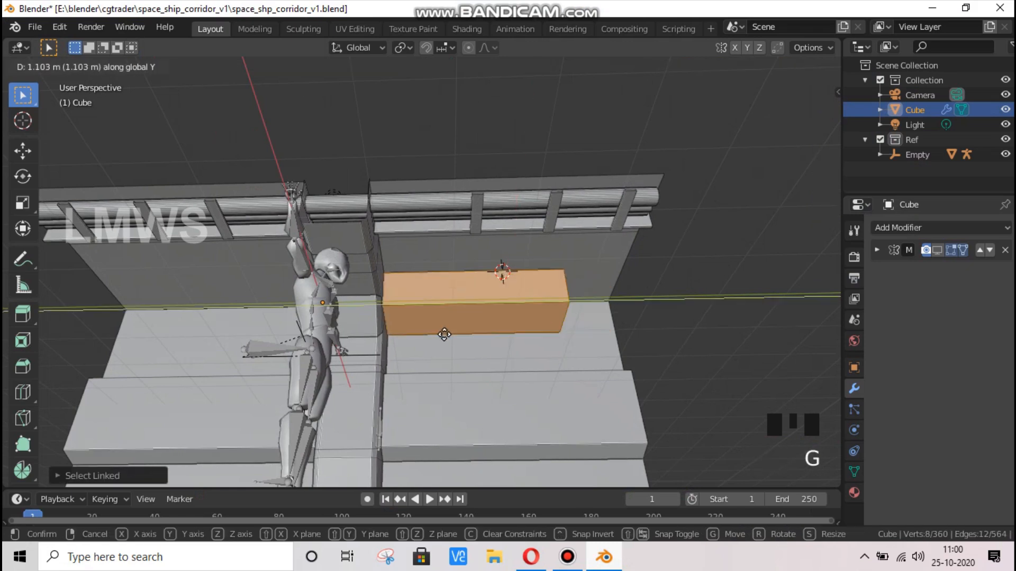
{"action": "left_click", "coordinate": [398, 349]}
{"action": "key", "text": "s"}
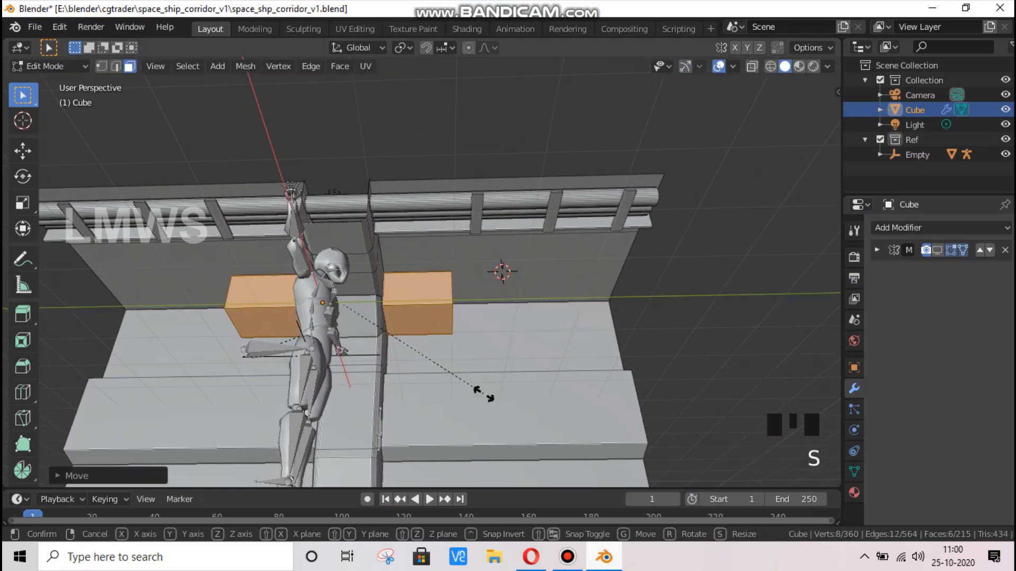
{"action": "key", "text": "y"}
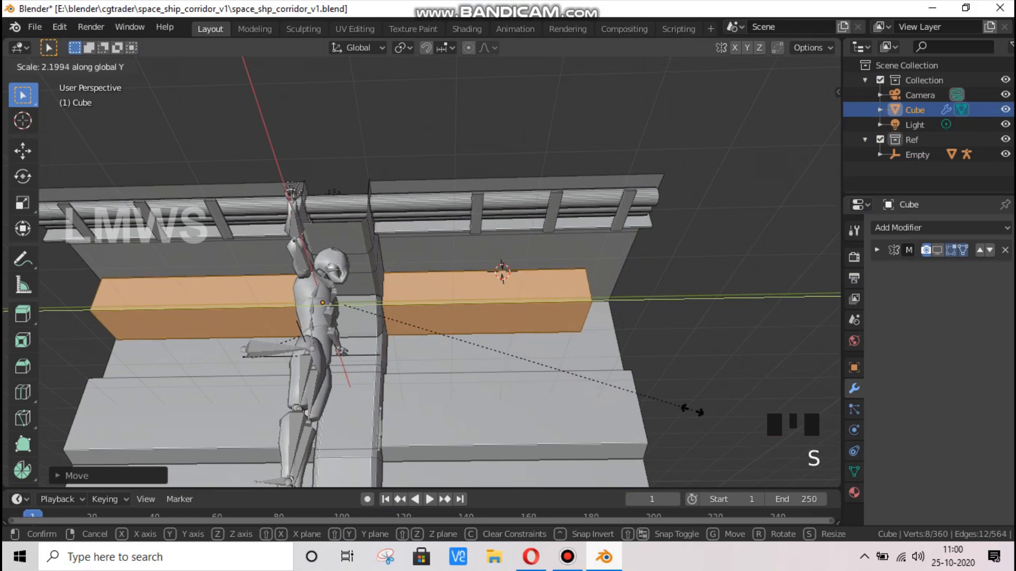
{"action": "left_click", "coordinate": [681, 411]}
{"action": "left_click_drag", "start_coordinate": [824, 176], "coordinate": [829, 180]}
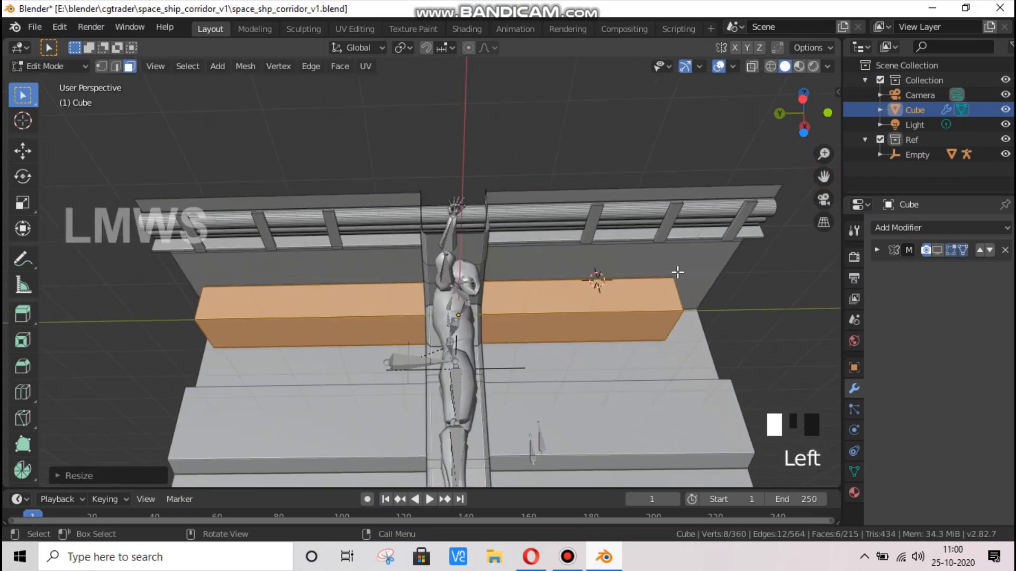
Hide the selected ceiling box
{"action": "left_click_drag", "start_coordinate": [789, 124], "coordinate": [597, 270]}
{"action": "key", "text": "x"}
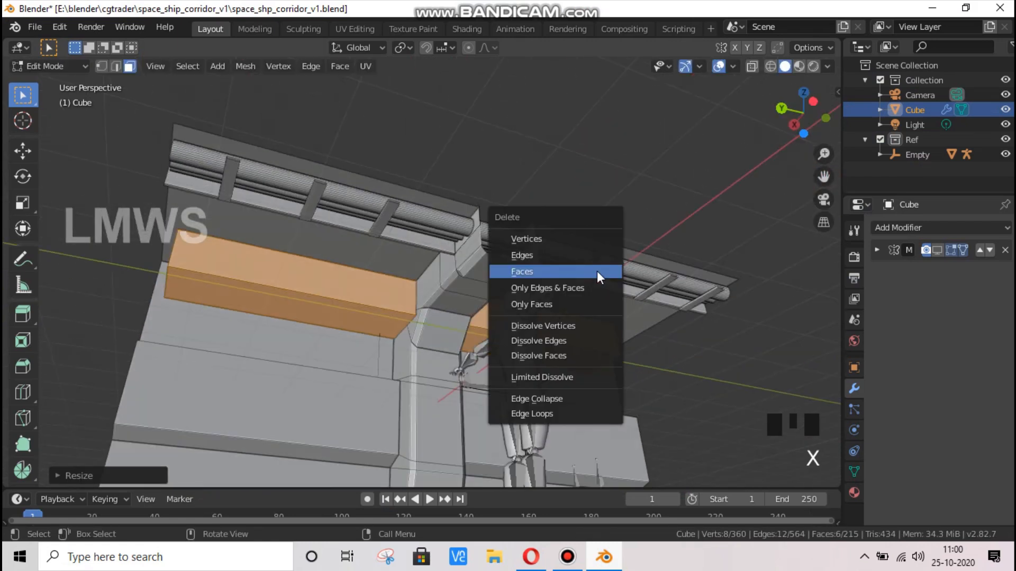
{"action": "key", "text": "Escape"}
{"action": "key", "text": "h"}
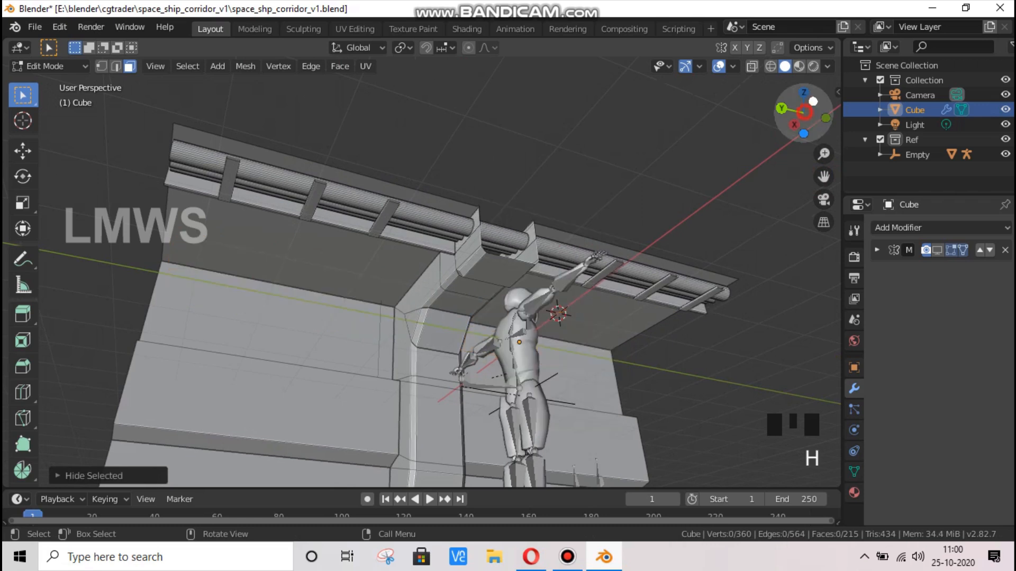
{"action": "left_click_drag", "start_coordinate": [805, 109], "coordinate": [764, 124]}
{"action": "key", "text": "alt+a"}
{"action": "key", "text": "ctrl+r"}
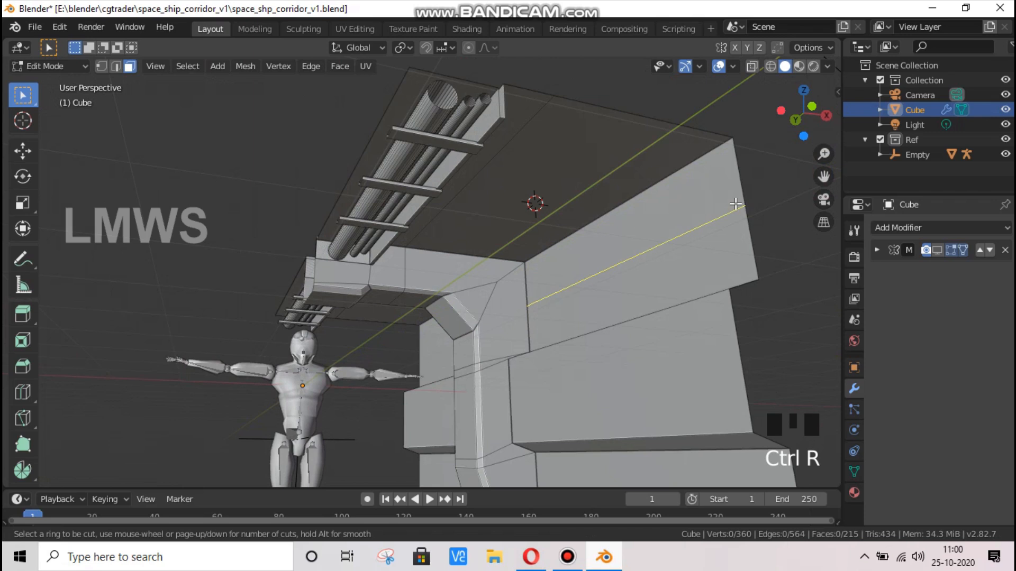
{"action": "right_click", "coordinate": [654, 218]}
{"action": "key", "text": "super"}
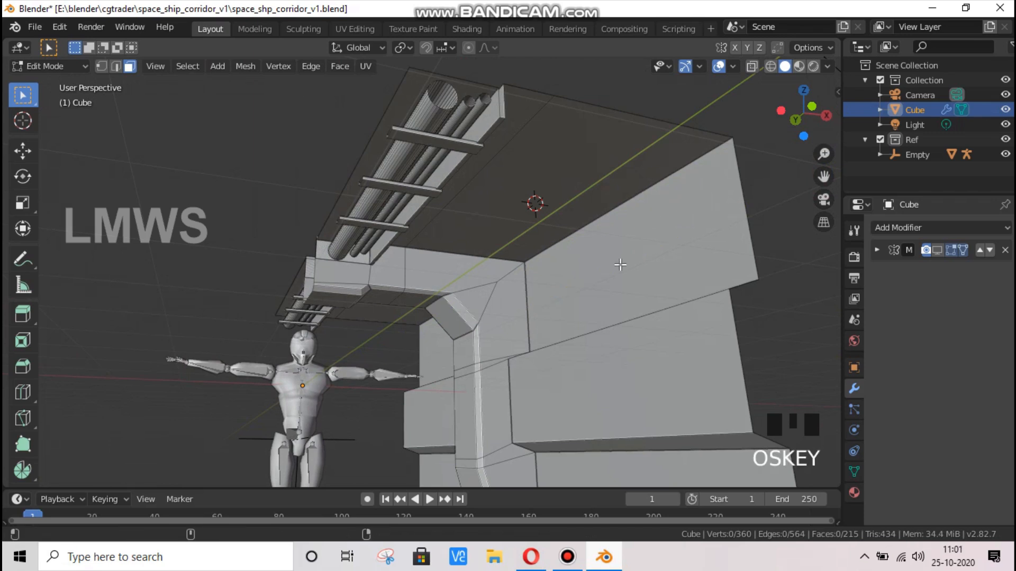
{"action": "left_click", "coordinate": [795, 120]}
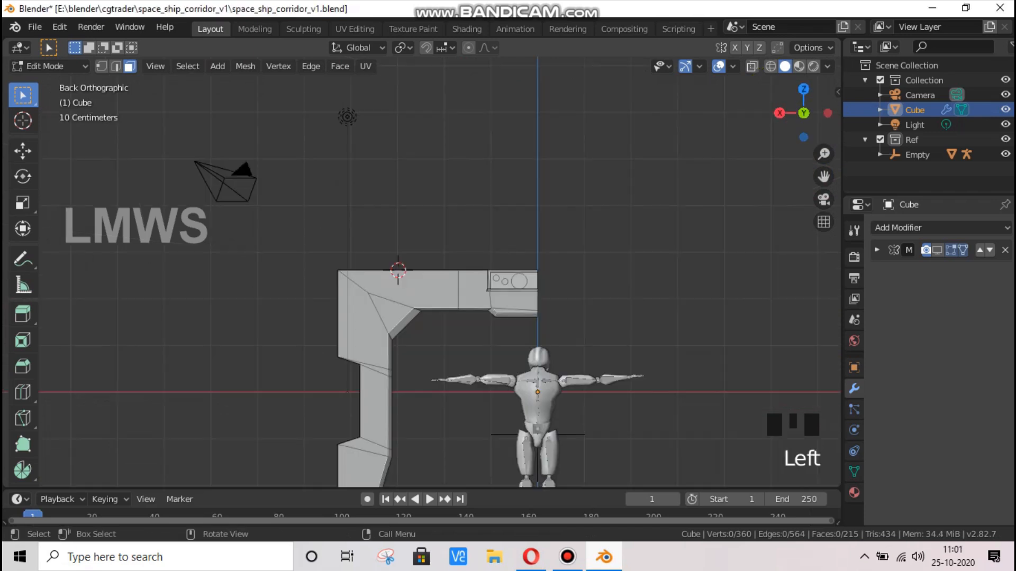
Delete the end faces at both ends of the rectangular beam running under the ceiling
{"action": "left_click_drag", "start_coordinate": [806, 112], "coordinate": [672, 260]}
{"action": "key", "text": "ctrl+z"}
{"action": "left_click_drag", "start_coordinate": [808, 108], "coordinate": [133, 68]}
{"action": "left_click", "coordinate": [129, 67]}
{"action": "left_click", "coordinate": [187, 231]}
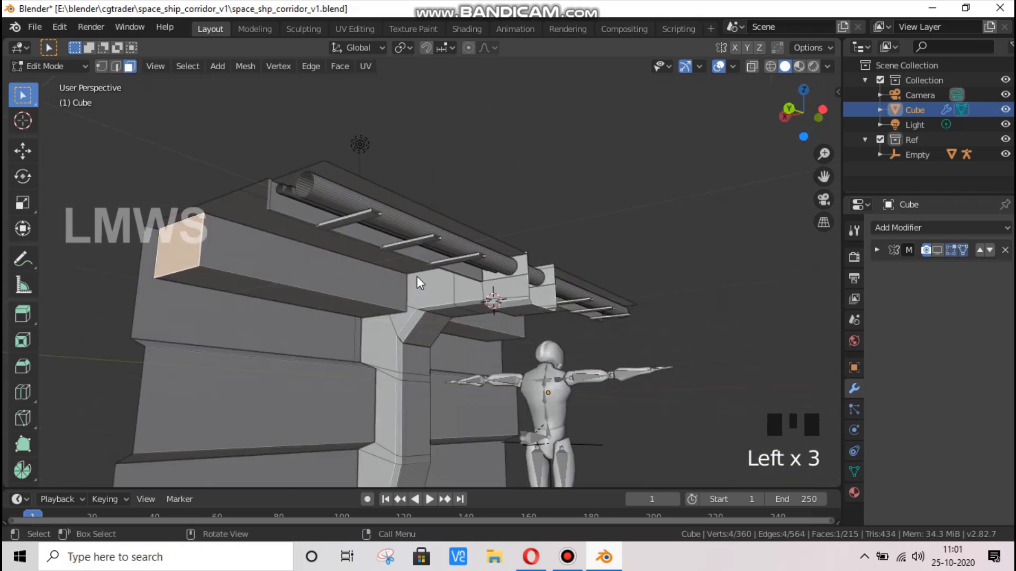
{"action": "key", "text": "x"}
{"action": "left_click", "coordinate": [417, 276]}
{"action": "left_click", "coordinate": [823, 109]}
{"action": "left_click_drag", "start_coordinate": [823, 109], "coordinate": [767, 112]}
{"action": "left_click", "coordinate": [642, 216]}
{"action": "key", "text": "x"}
{"action": "left_click", "coordinate": [712, 228]}
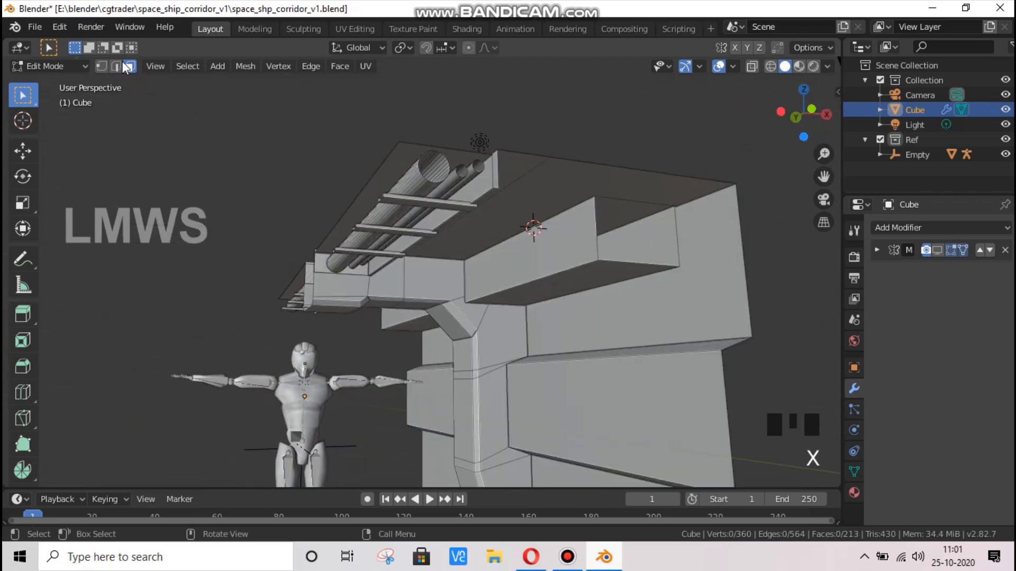
Select the whole linked beam and scale it along Y by about 1.17 so one end reaches the corridor's end edge
{"action": "left_click", "coordinate": [115, 66]}
{"action": "key", "text": "l"}
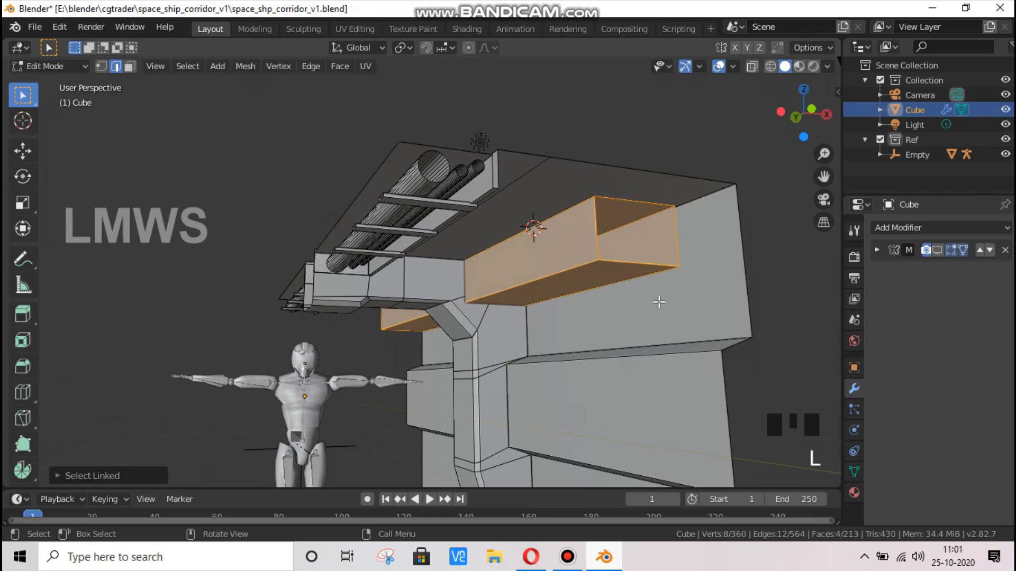
{"action": "key", "text": "s"}
{"action": "key", "text": "Escape"}
{"action": "key", "text": "KP_7"}
{"action": "scroll", "coordinate": [684, 333], "scroll_direction": "down", "scroll_amount": 2}
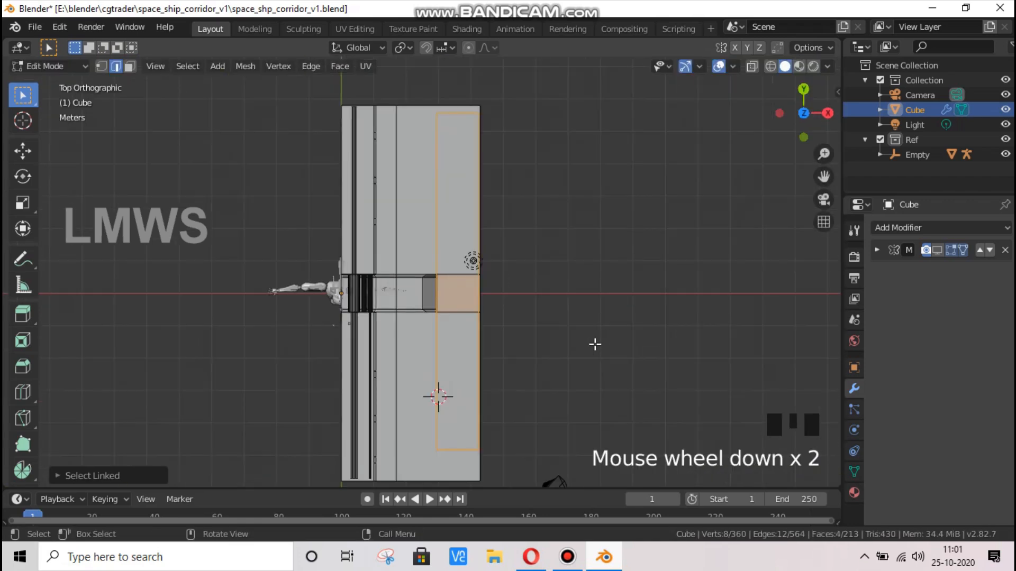
{"action": "key", "text": "s"}
{"action": "key", "text": "y"}
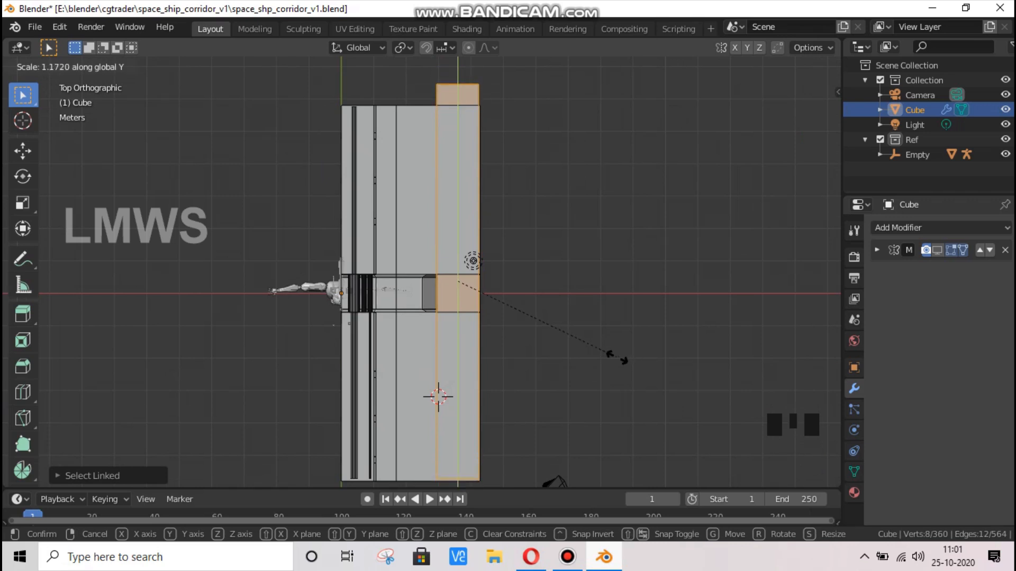
{"action": "left_click", "coordinate": [617, 358]}
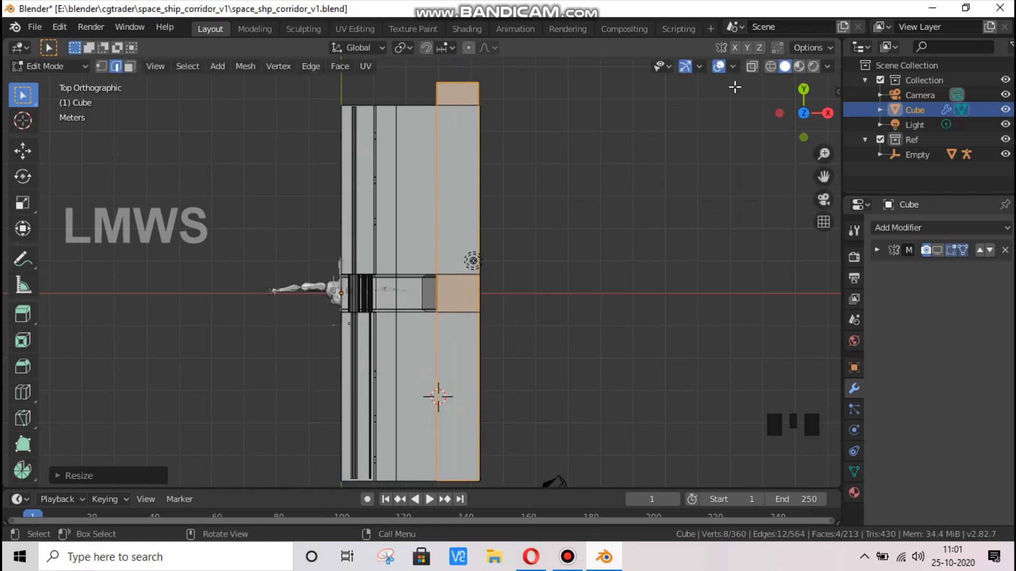
In wireframe, move the beam's overhanging end vertices about -0.71 m along Y to line up with the ceiling's edge
{"action": "left_click", "coordinate": [771, 66]}
{"action": "left_click", "coordinate": [101, 66]}
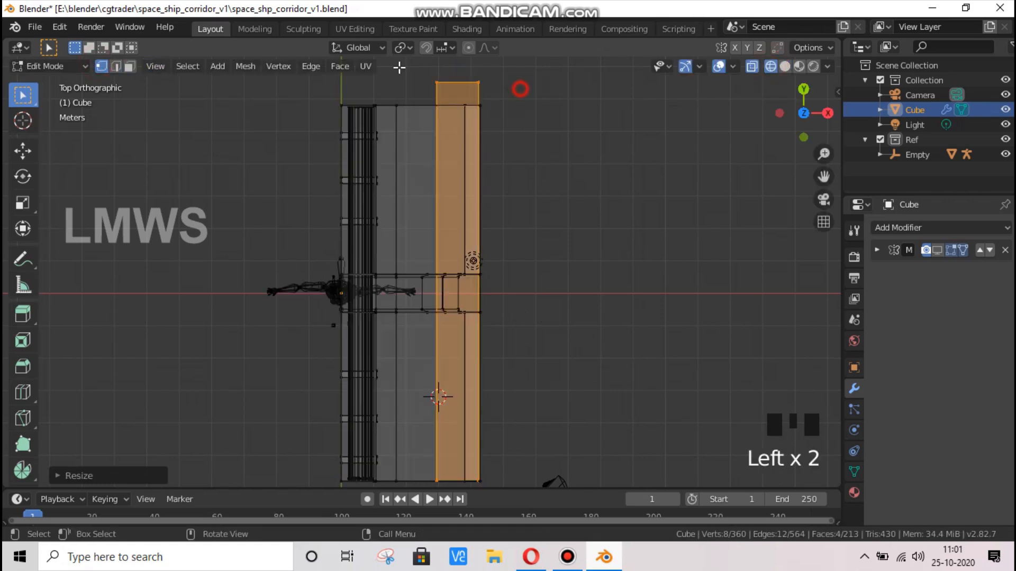
{"action": "left_click_drag", "start_coordinate": [399, 67], "coordinate": [495, 92]}
{"action": "left_click_drag", "start_coordinate": [823, 176], "coordinate": [551, 250]}
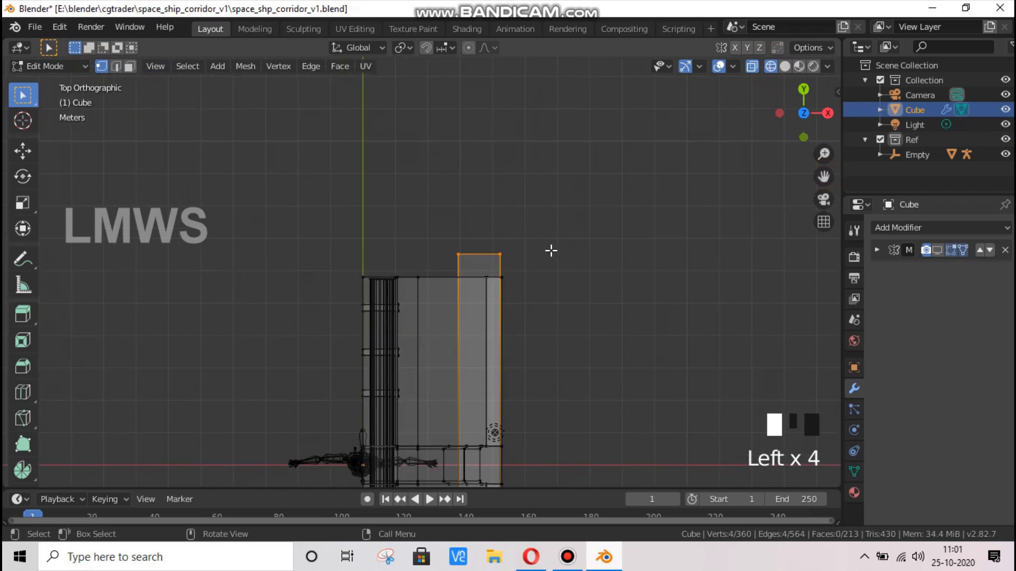
{"action": "scroll", "coordinate": [585, 291], "scroll_direction": "up", "scroll_amount": 7}
{"action": "key", "text": "g"}
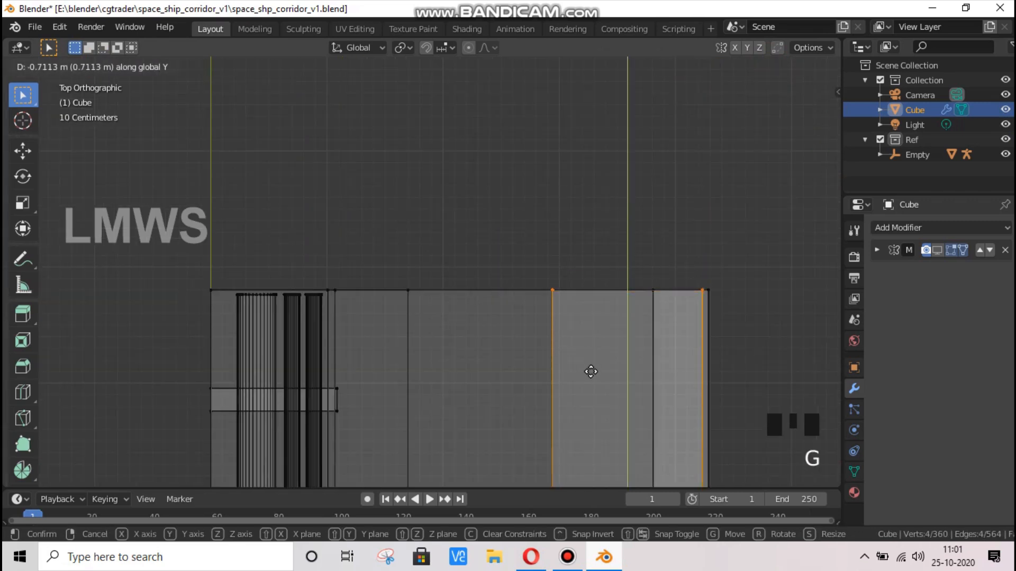
{"action": "left_click", "coordinate": [591, 372]}
Move the vertices at the beam's opposite end about -0.02 m along Y to align with the ceiling's edge
{"action": "scroll", "coordinate": [741, 217], "scroll_direction": "down", "scroll_amount": 3}
{"action": "left_click_drag", "start_coordinate": [823, 176], "coordinate": [574, 307]}
{"action": "scroll", "coordinate": [544, 311], "scroll_direction": "up", "scroll_amount": 5}
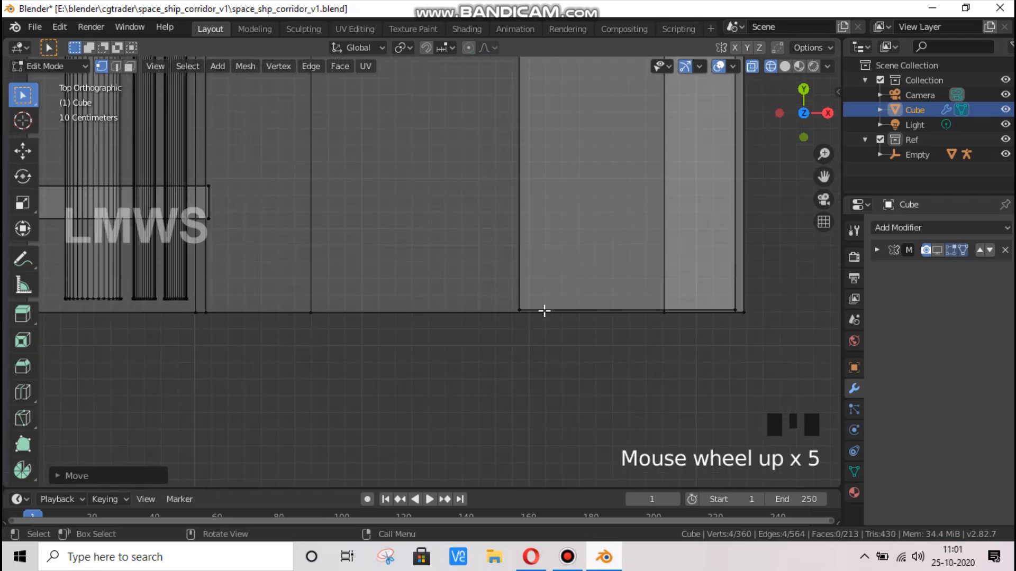
{"action": "left_click_drag", "start_coordinate": [496, 287], "coordinate": [577, 339]}
{"action": "left_click_drag", "start_coordinate": [719, 302], "coordinate": [734, 317], "text": "shift"}
{"action": "key", "text": "g"}
{"action": "key", "text": "y"}
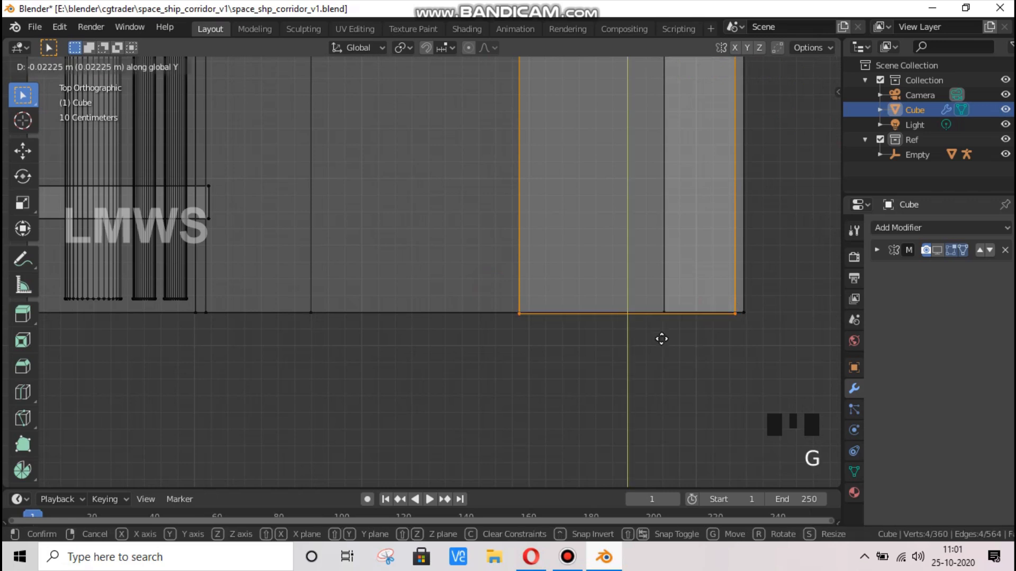
{"action": "left_click", "coordinate": [662, 338]}
{"action": "scroll", "coordinate": [661, 337], "scroll_direction": "down", "scroll_amount": 7}
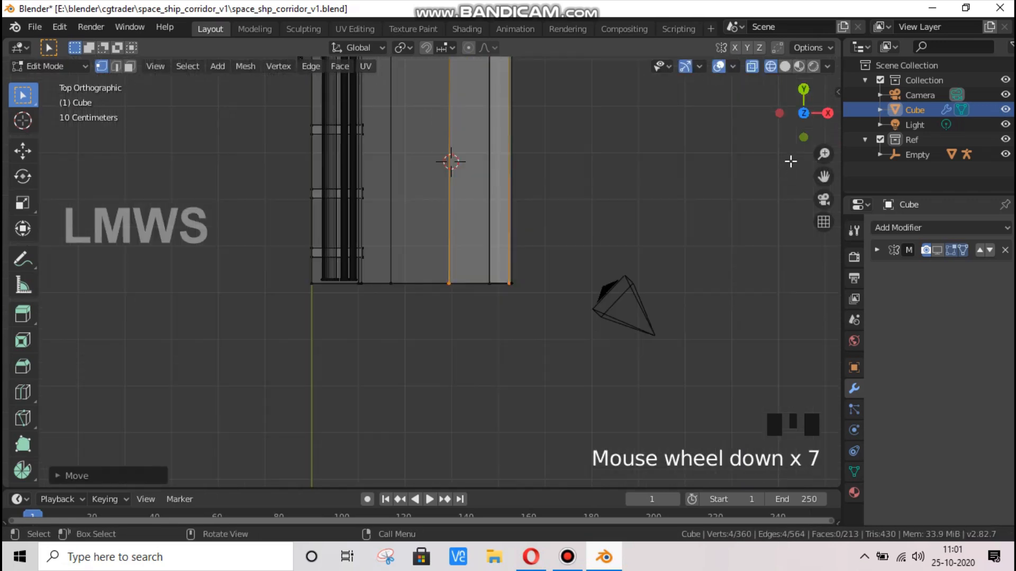
Return to solid shading, clear the selection and save the file
{"action": "left_click_drag", "start_coordinate": [803, 113], "coordinate": [814, 113]}
{"action": "scroll", "coordinate": [812, 76], "scroll_direction": "up", "scroll_amount": 3}
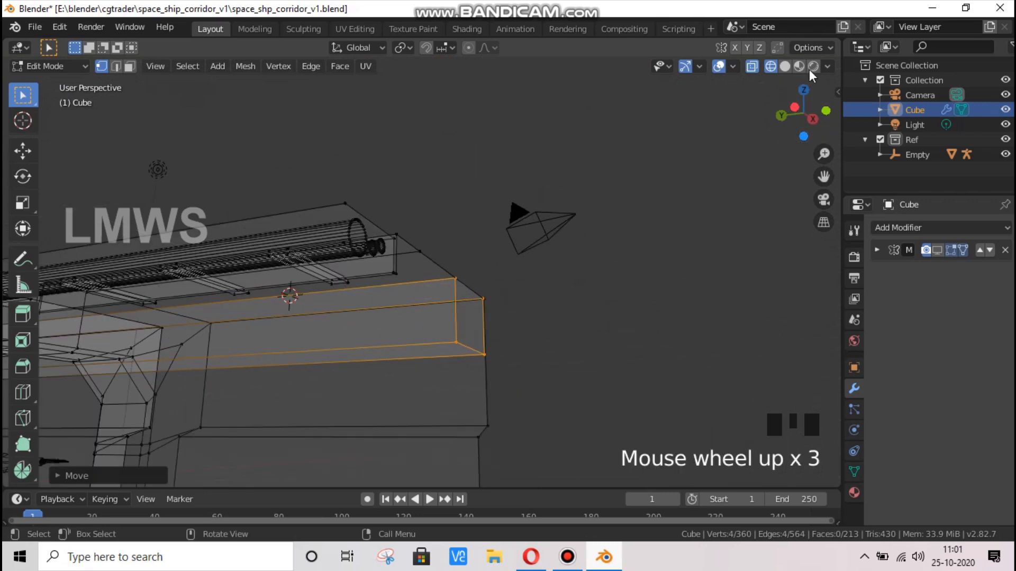
{"action": "left_click", "coordinate": [785, 66]}
{"action": "left_click_drag", "start_coordinate": [824, 153], "coordinate": [750, 216]}
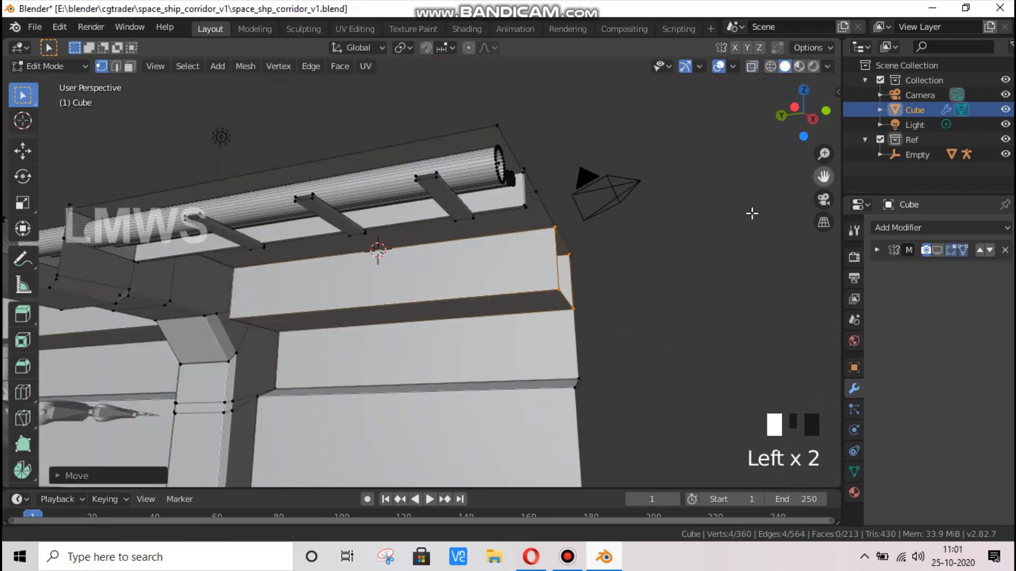
{"action": "scroll", "coordinate": [429, 333], "scroll_direction": "up", "scroll_amount": 1}
{"action": "scroll", "coordinate": [429, 333], "scroll_direction": "up", "scroll_amount": 1}
{"action": "key", "text": "alt+a"}
{"action": "key", "text": "ctrl+s"}
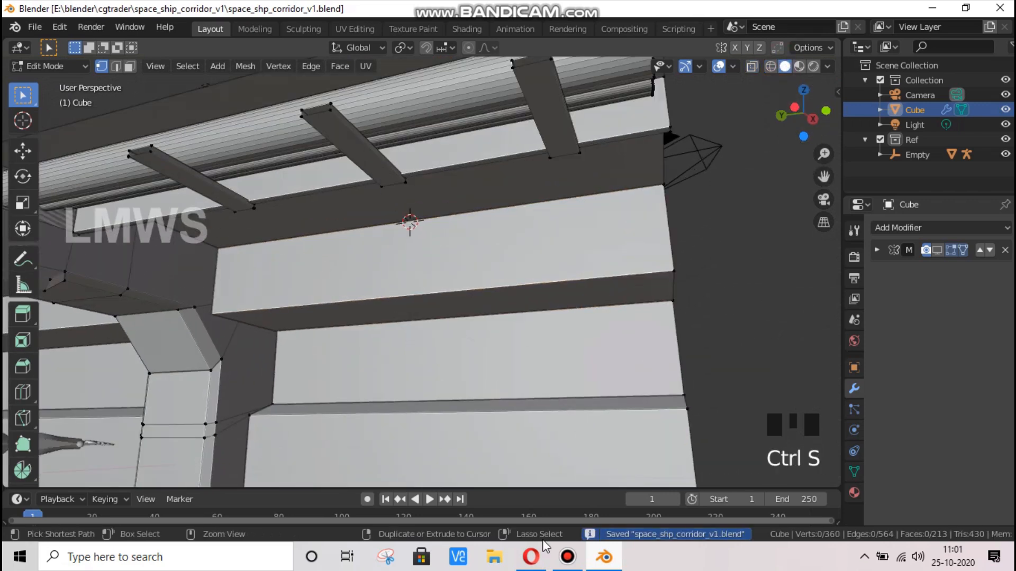
Switch to the Opera browser to examine the spaceship corridor reference image and return to Blender
{"action": "left_click", "coordinate": [567, 556]}
{"action": "left_click", "coordinate": [530, 557]}
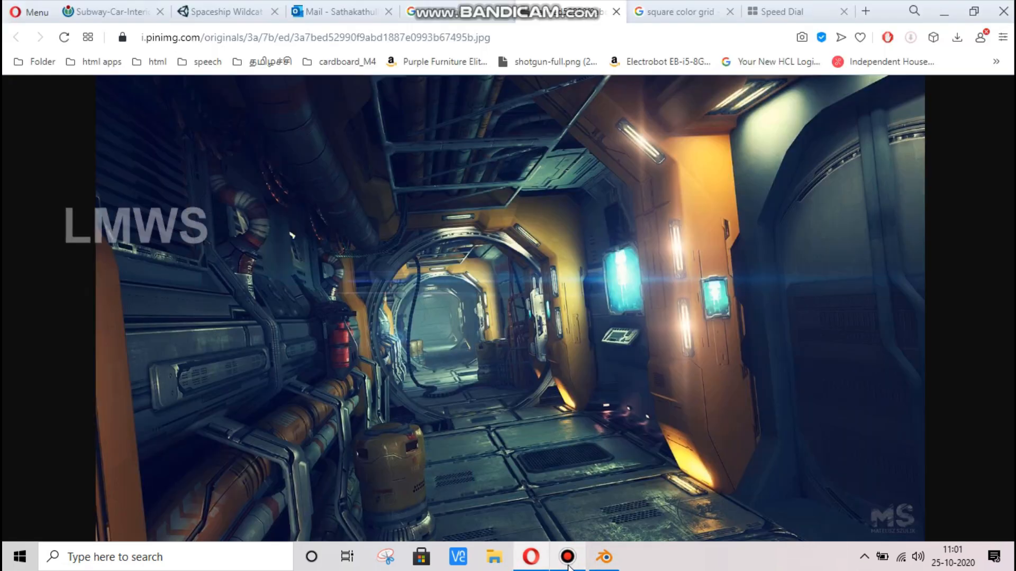
{"action": "left_click", "coordinate": [567, 557]}
{"action": "left_click", "coordinate": [583, 6]}
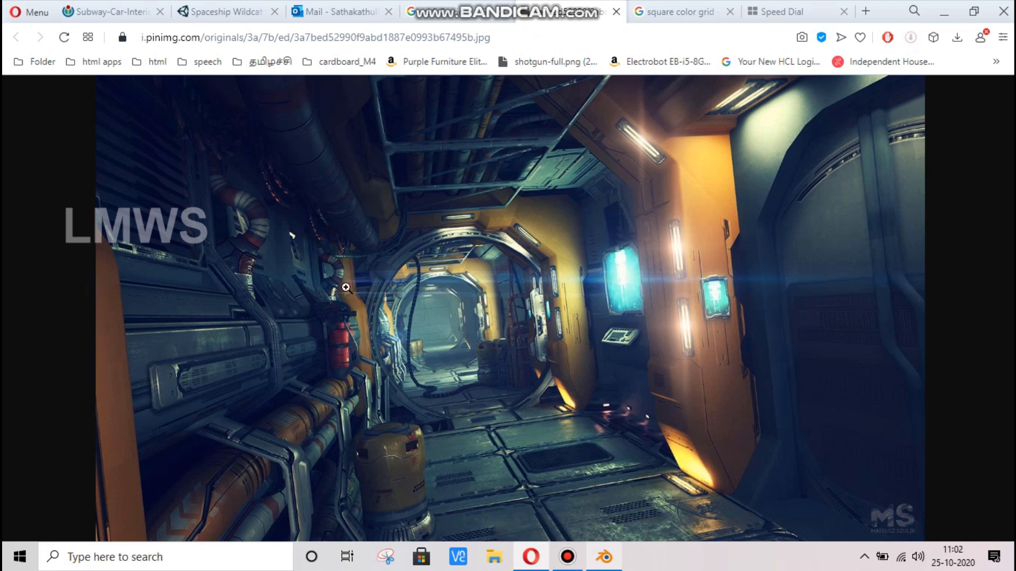
{"action": "left_click", "coordinate": [603, 556]}
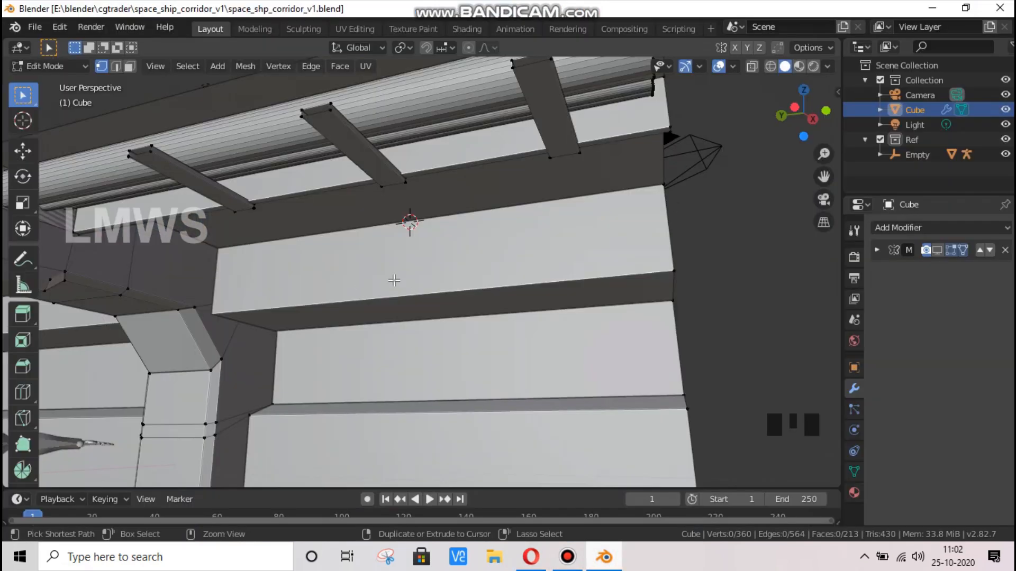
Add a loop cut across the ceiling beam, slid to where the beam passes behind the column
{"action": "key", "text": "ctrl+r"}
{"action": "left_click", "coordinate": [324, 288]}
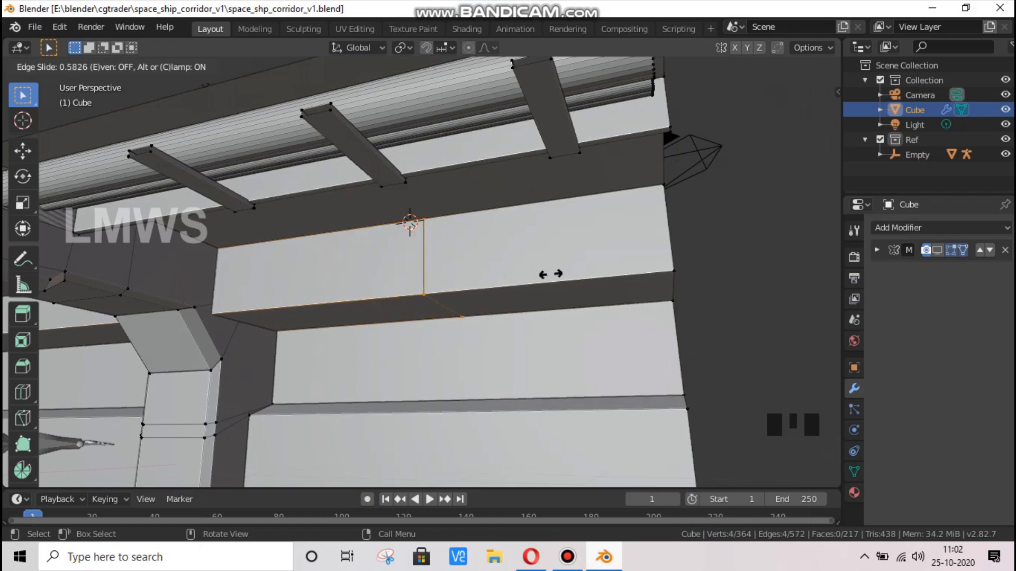
{"action": "left_click", "coordinate": [351, 268]}
{"action": "key", "text": "ctrl+r"}
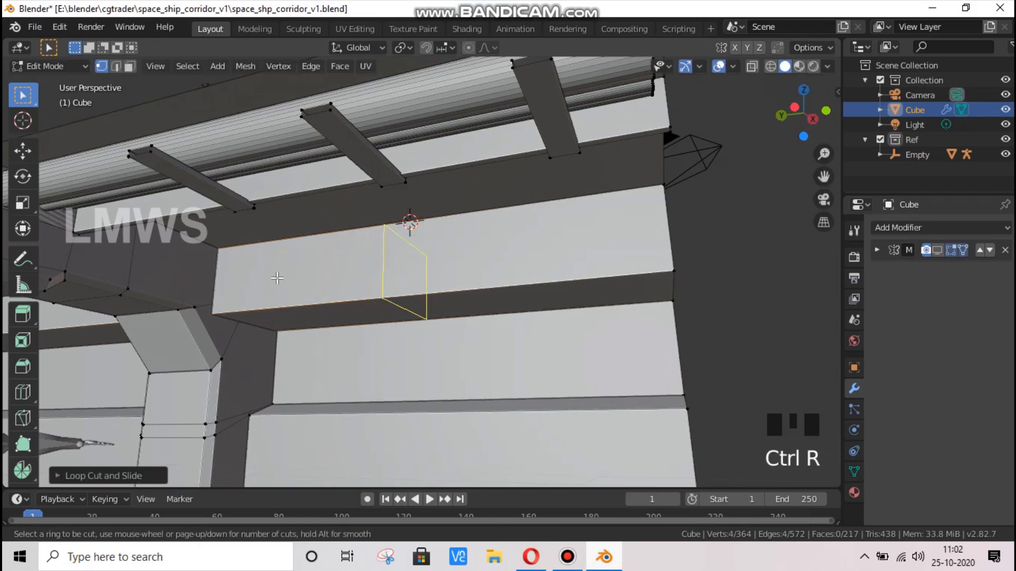
{"action": "right_click", "coordinate": [206, 300]}
{"action": "left_click", "coordinate": [769, 67]}
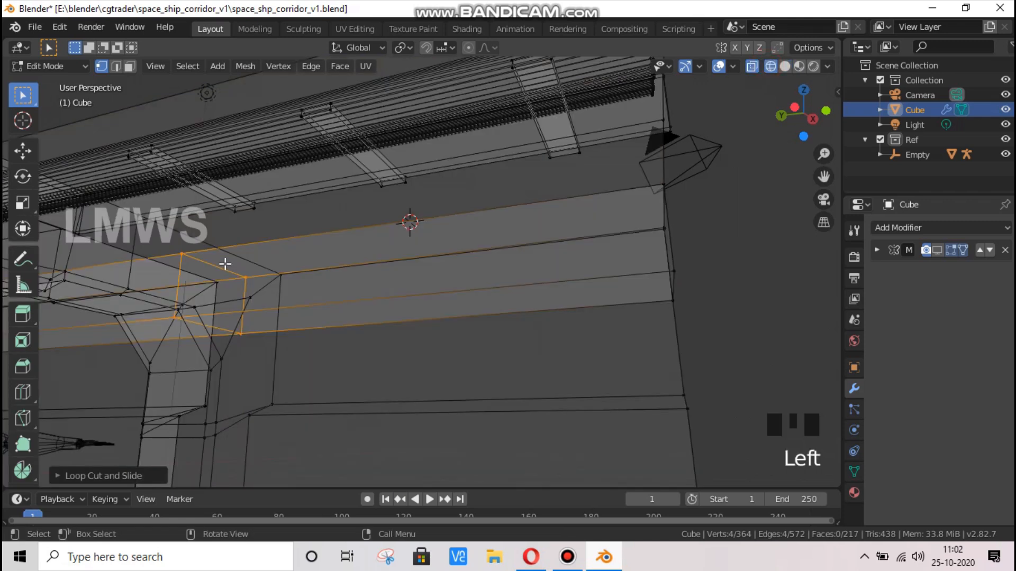
{"action": "left_click", "coordinate": [785, 67]}
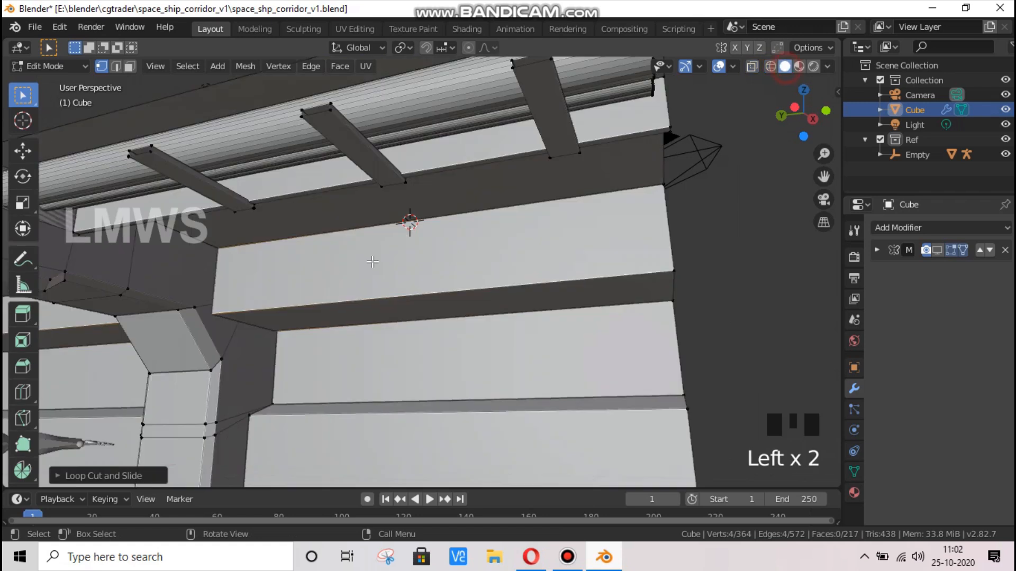
{"action": "key", "text": "alt+a"}
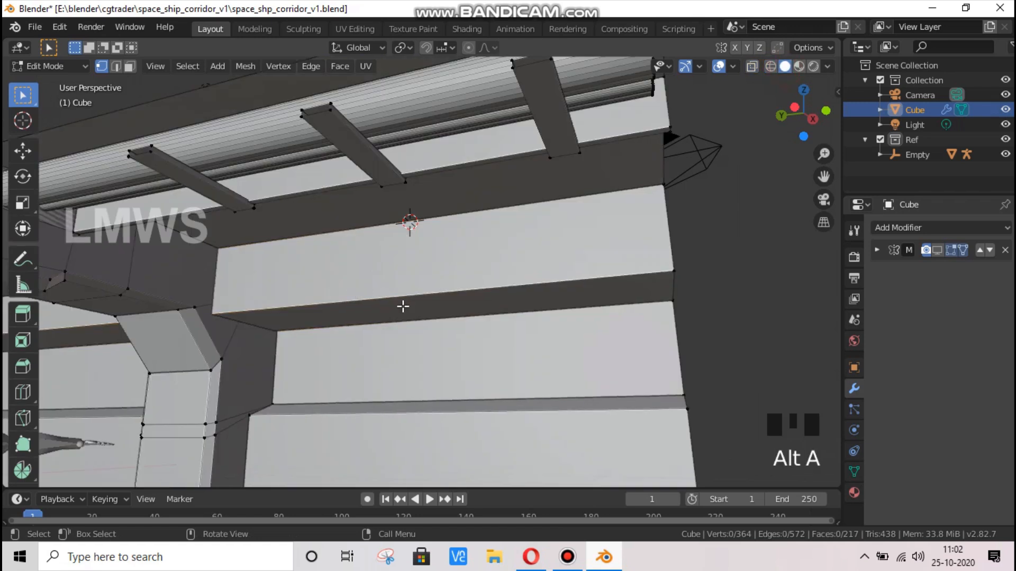
Add a loop cut near the middle of each beam section, one on either side of the column
{"action": "key", "text": "ctrl+r"}
{"action": "left_click", "coordinate": [409, 288]}
{"action": "left_click", "coordinate": [428, 315]}
{"action": "scroll", "coordinate": [428, 314], "scroll_direction": "down", "scroll_amount": 2}
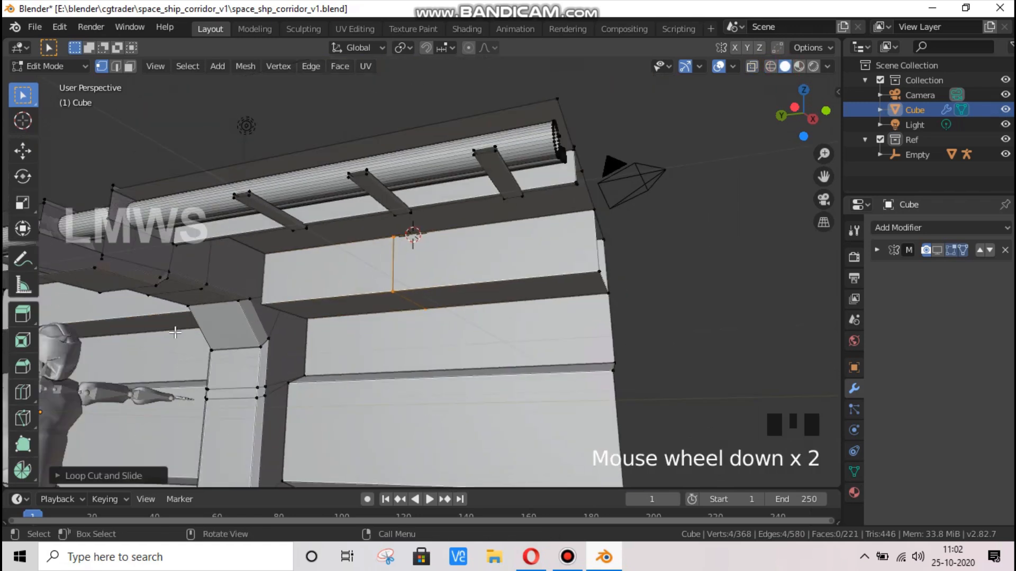
{"action": "key", "text": "alt+a"}
{"action": "key", "text": "ctrl+r"}
{"action": "left_click", "coordinate": [98, 319]}
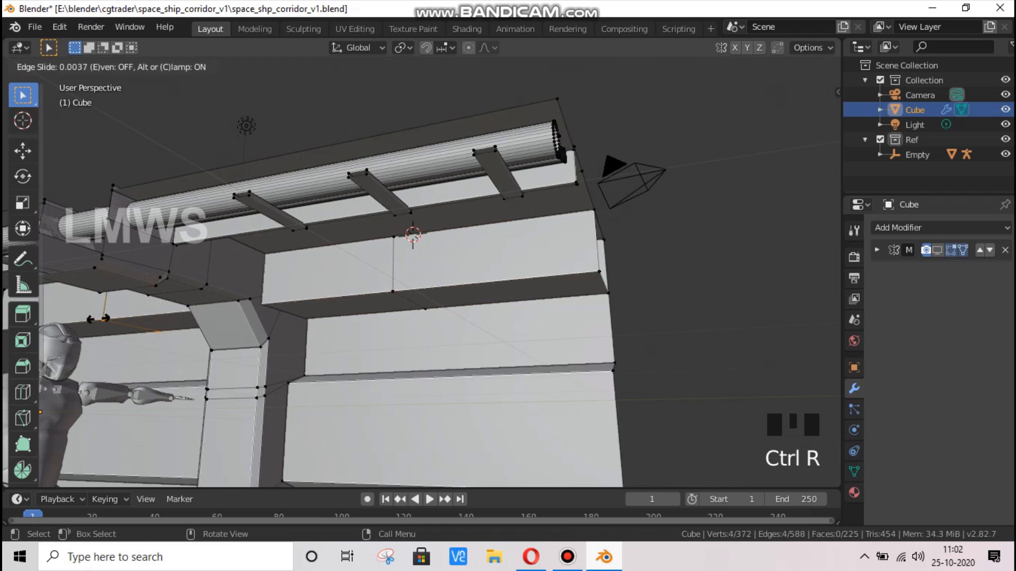
{"action": "left_click", "coordinate": [188, 365]}
{"action": "scroll", "coordinate": [721, 227], "scroll_direction": "down", "scroll_amount": 1}
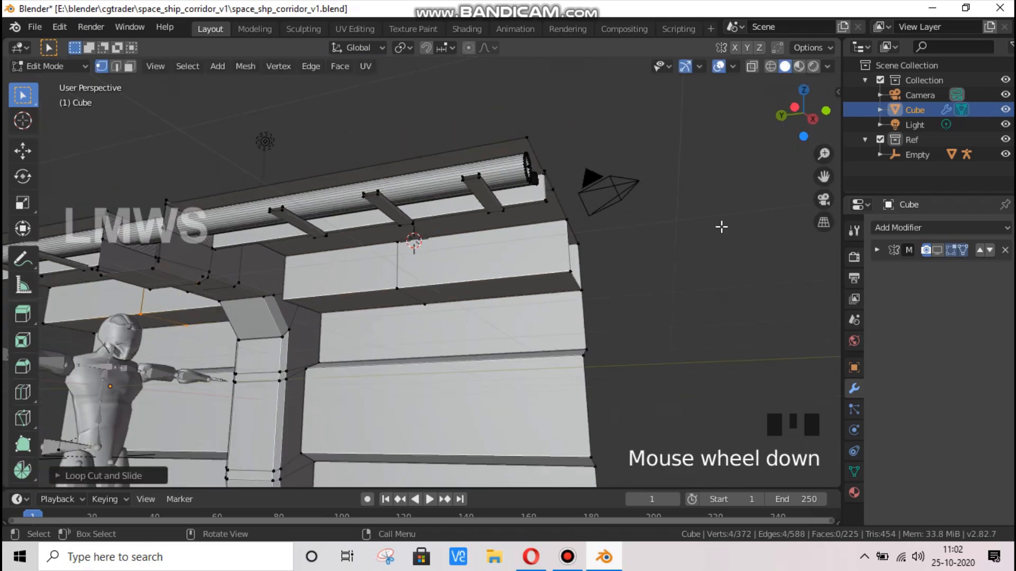
Select the middle edge loops of both beam sections and bevel them about 1.21 m wide with one segment
{"action": "left_click", "coordinate": [400, 287], "text": "alt+shift"}
{"action": "key", "text": "ctrl+z"}
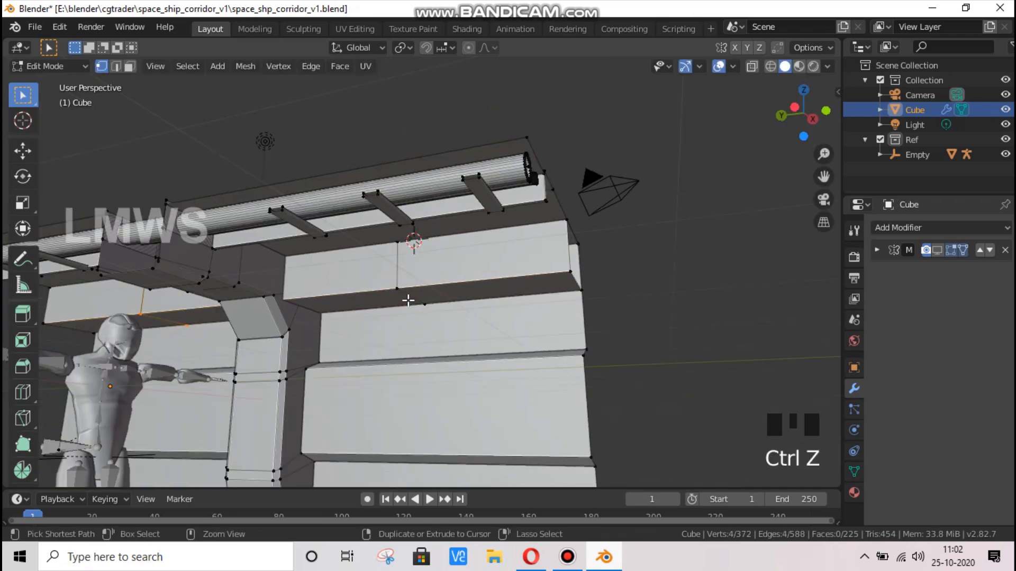
{"action": "left_click", "coordinate": [409, 296], "text": "alt+shift"}
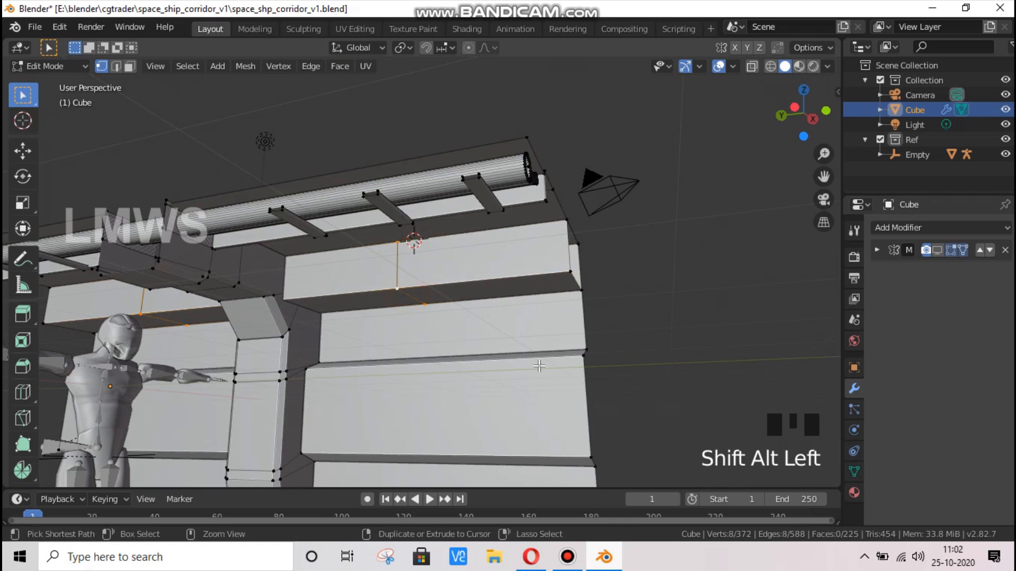
{"action": "key", "text": "ctrl+b"}
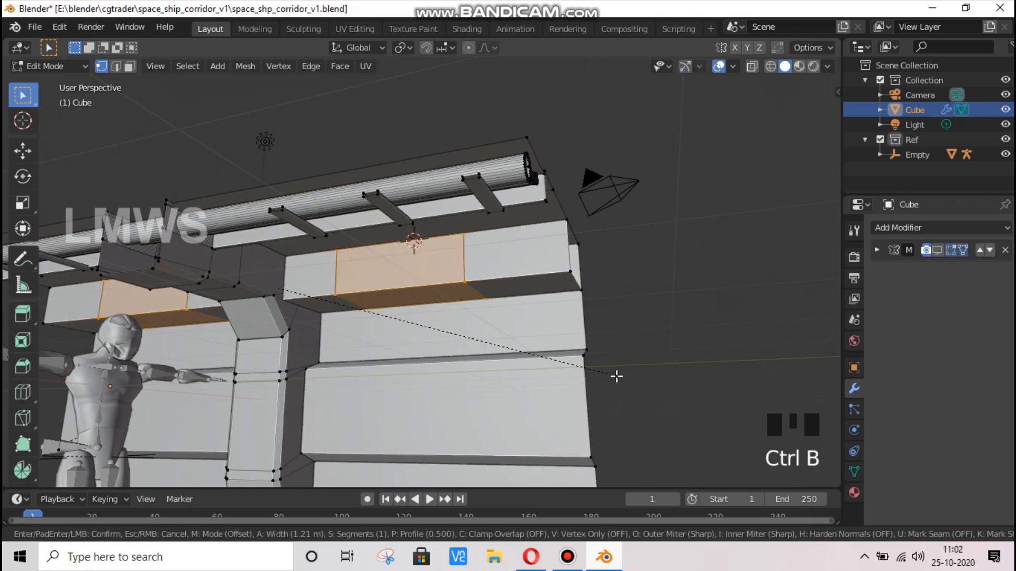
{"action": "left_click", "coordinate": [617, 376]}
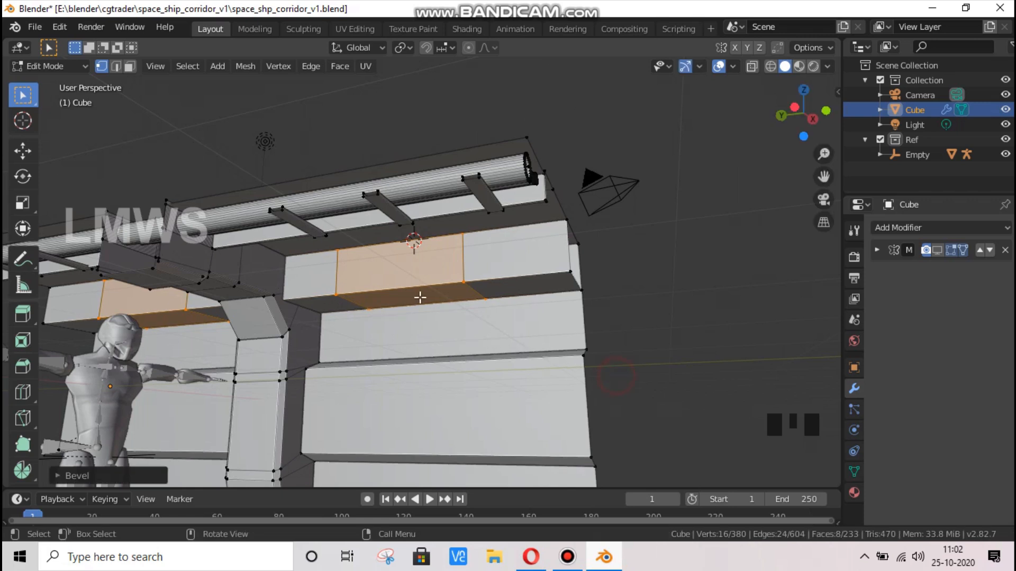
Add two loop cuts inside the near beam section's middle panel, one close to each end of the panel
{"action": "key", "text": "alt+a"}
{"action": "key", "text": "ctrl+r"}
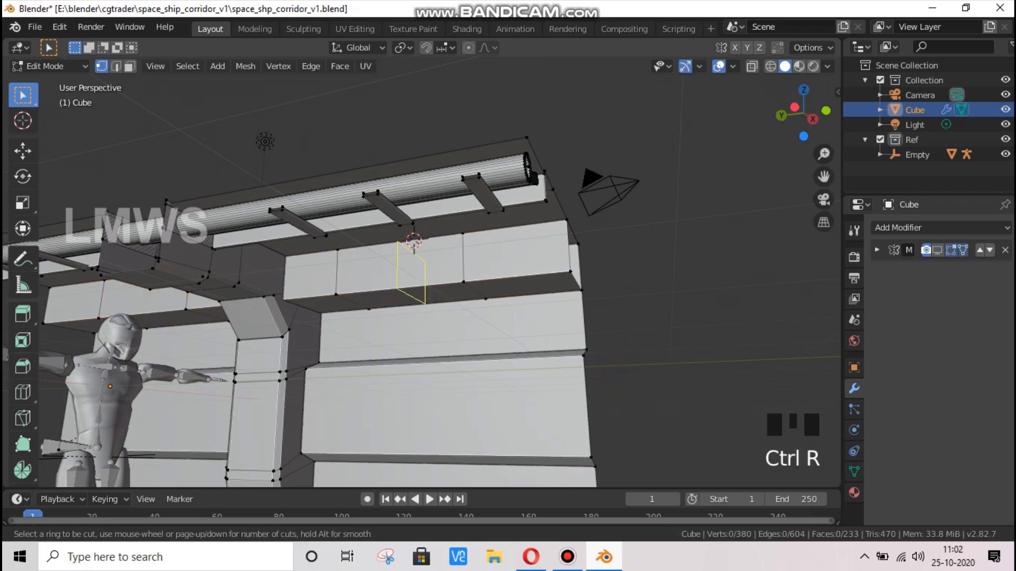
{"action": "left_click", "coordinate": [418, 270]}
{"action": "left_click", "coordinate": [387, 287]}
{"action": "key", "text": "ctrl+r"}
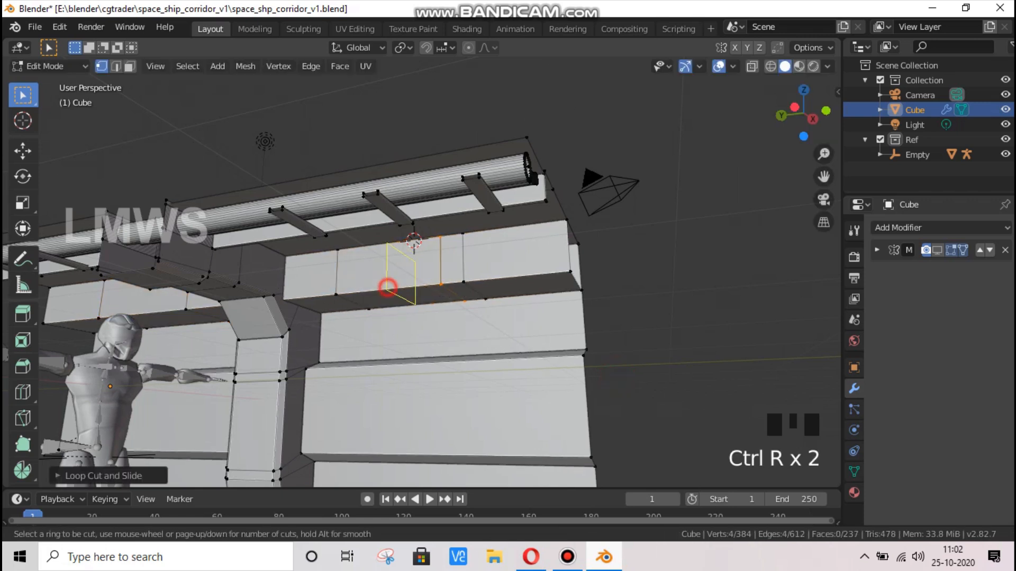
{"action": "left_click", "coordinate": [387, 288]}
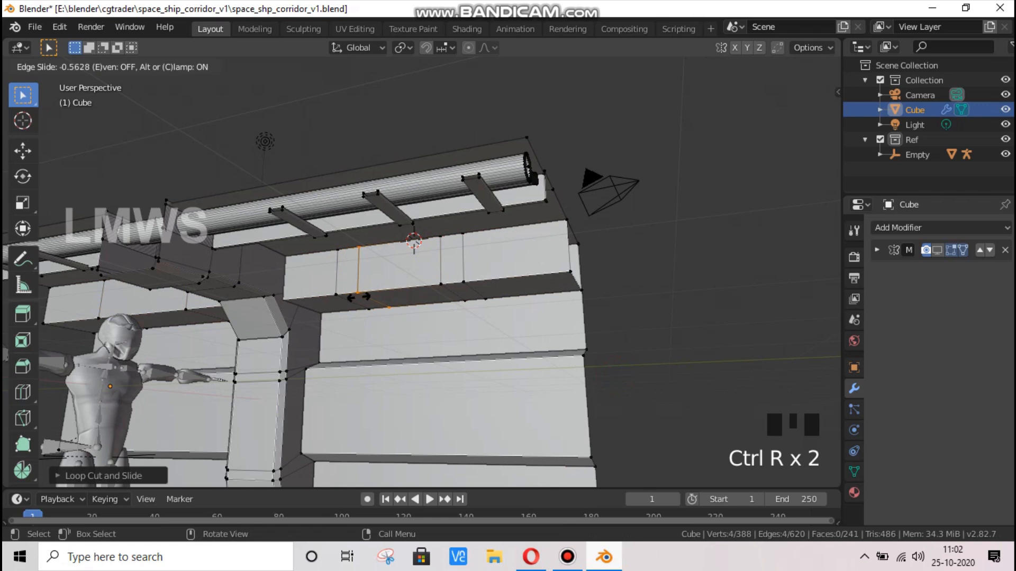
{"action": "left_click", "coordinate": [358, 297]}
Add a loop cut inside the far beam section's middle panel, slid toward the panel's column-side end
{"action": "key", "text": "alt+a"}
{"action": "key", "text": "ctrl+r"}
{"action": "left_click", "coordinate": [160, 314]}
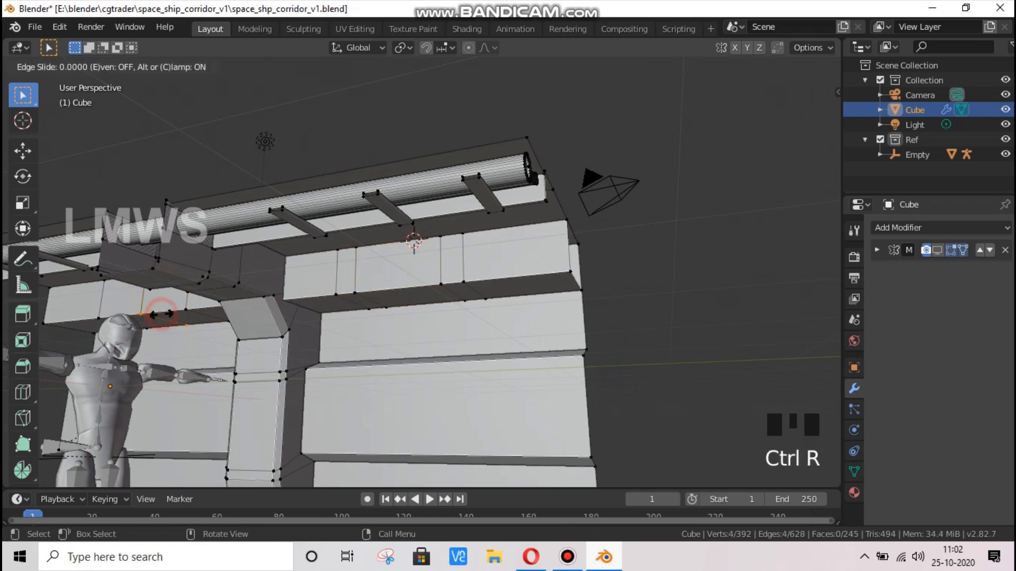
{"action": "left_click", "coordinate": [137, 312]}
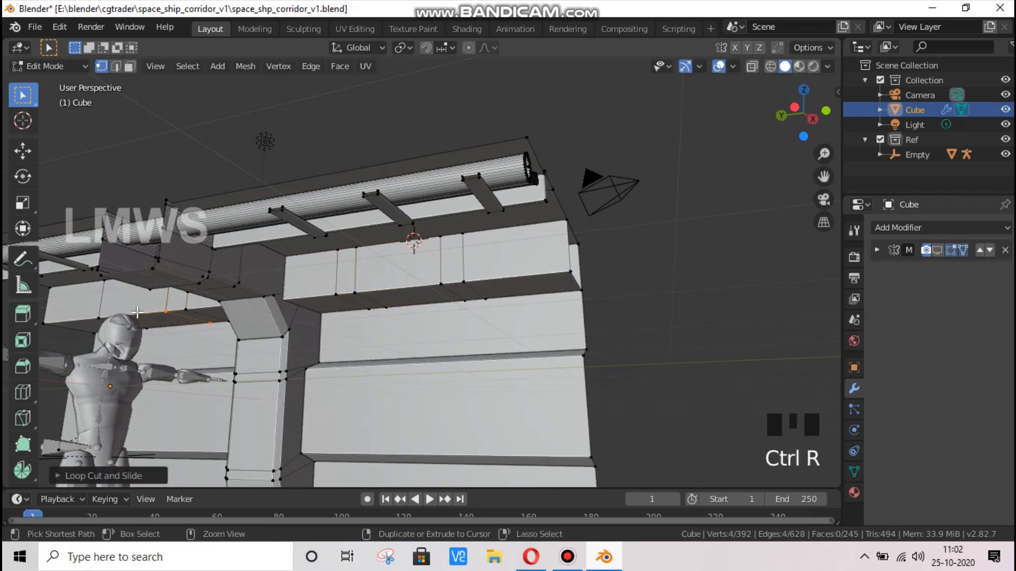
Try raising the underside faces of both beam sections' middle panels about 0.19 m along Z
{"action": "key", "text": "ctrl+e"}
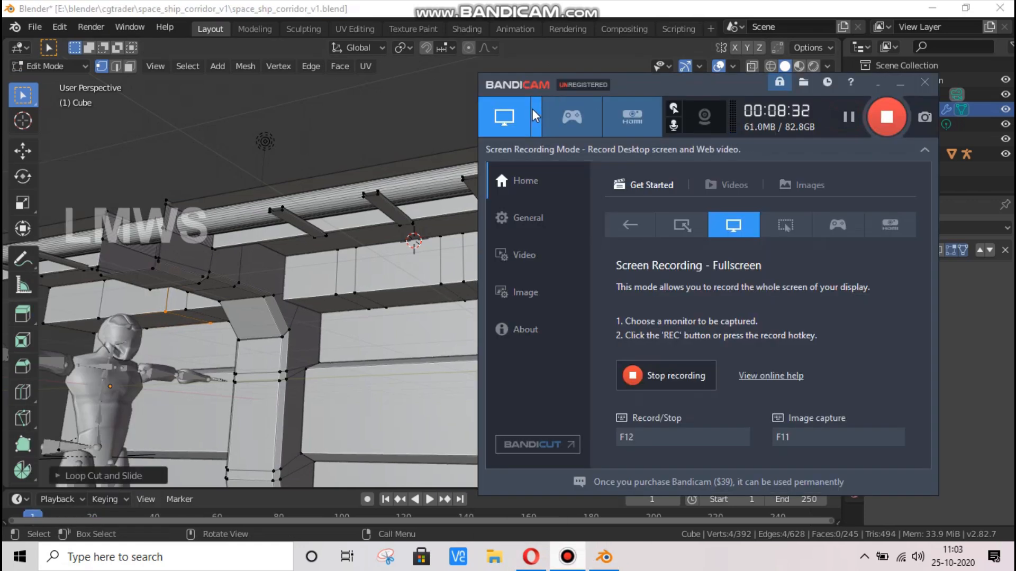
{"action": "left_click", "coordinate": [693, 7]}
{"action": "scroll", "coordinate": [464, 254], "scroll_direction": "up", "scroll_amount": 2}
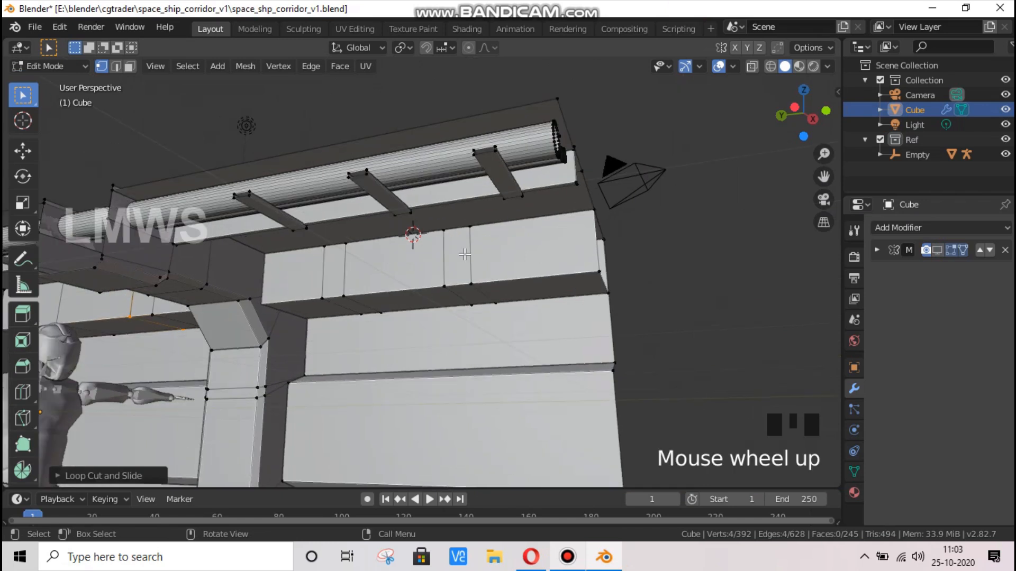
{"action": "left_click", "coordinate": [129, 67]}
{"action": "left_click", "coordinate": [390, 300]}
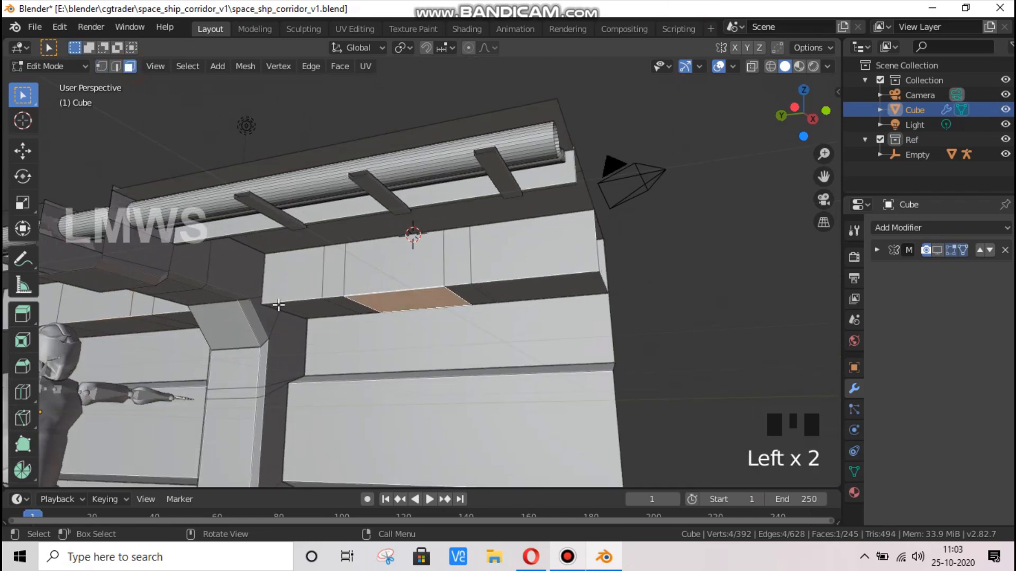
{"action": "left_click", "coordinate": [130, 320], "text": "shift"}
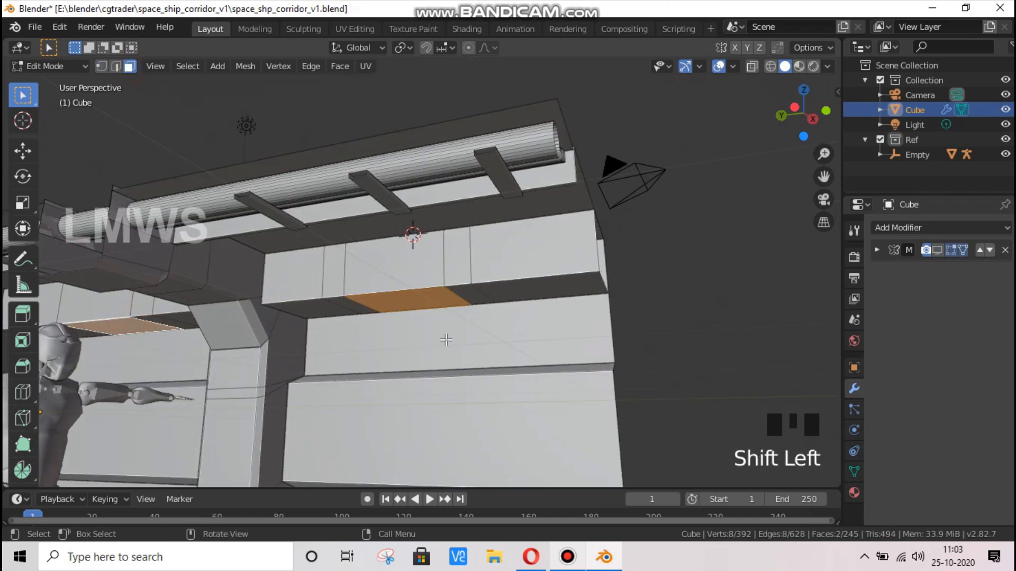
{"action": "key", "text": "g"}
{"action": "key", "text": "z"}
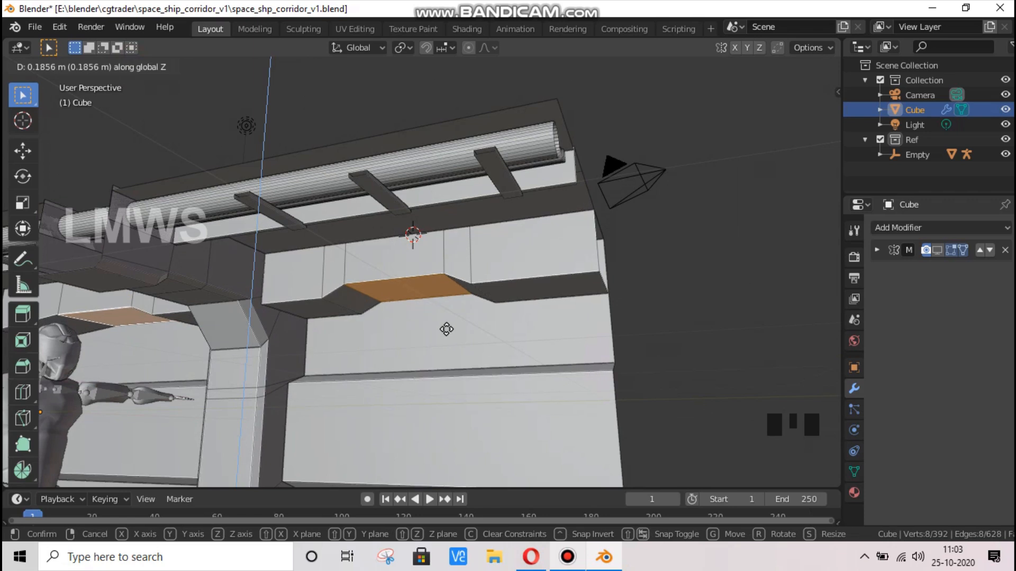
{"action": "left_click", "coordinate": [446, 329]}
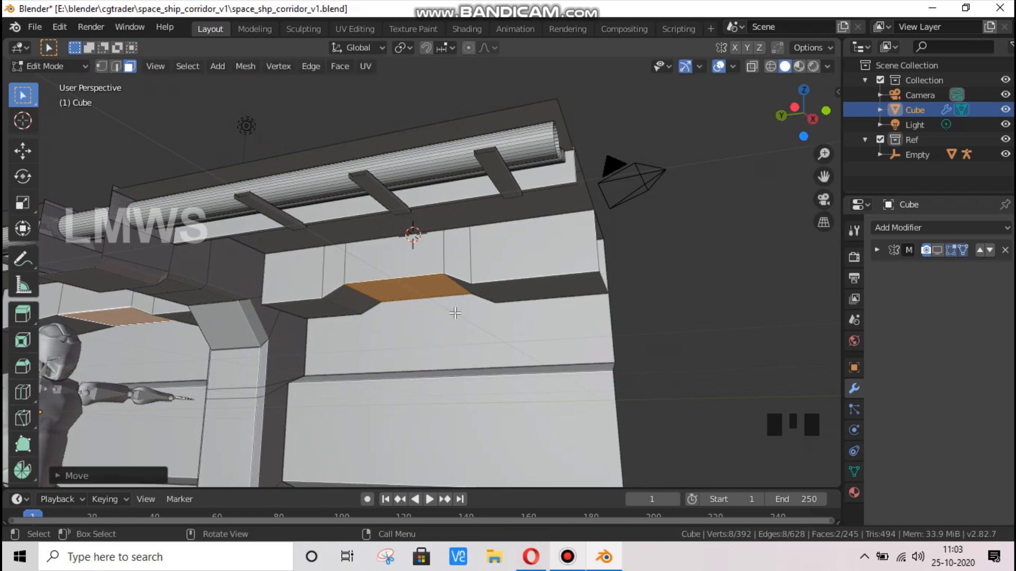
Select the underside faces on both sides of the raised panels in the near and far beam sections
{"action": "left_click", "coordinate": [329, 312]}
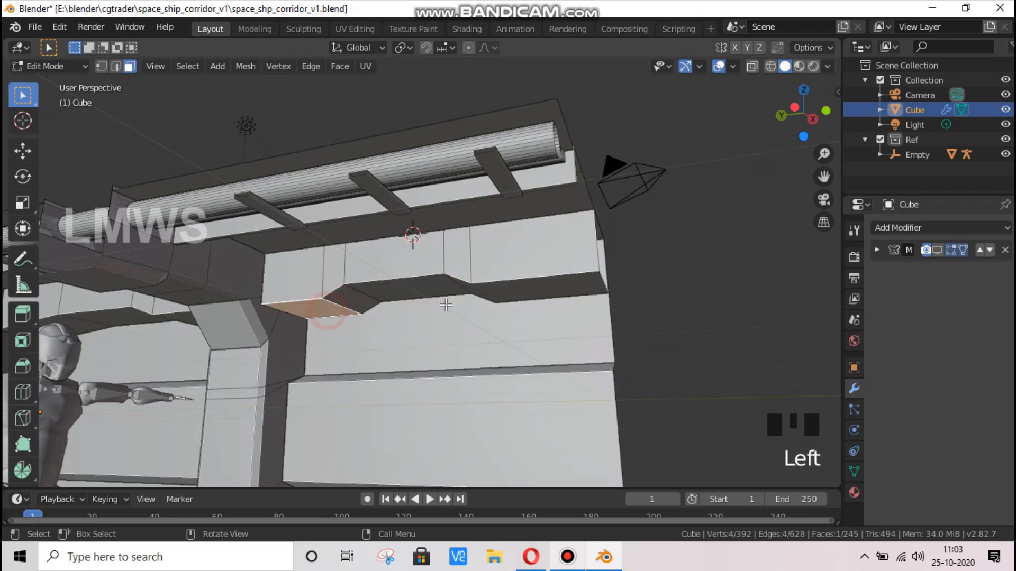
{"action": "left_click", "coordinate": [503, 295], "text": "shift"}
{"action": "left_click", "coordinate": [174, 316], "text": "shift"}
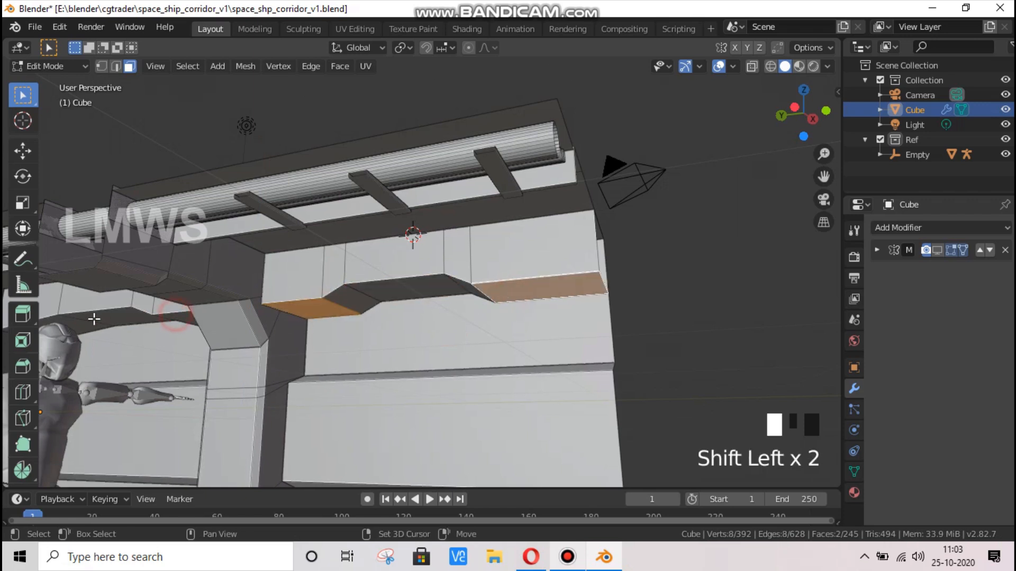
{"action": "left_click", "coordinate": [84, 327], "text": "shift"}
{"action": "scroll", "coordinate": [130, 326], "scroll_direction": "down", "scroll_amount": 1, "text": "shift"}
{"action": "scroll", "coordinate": [130, 326], "scroll_direction": "down", "scroll_amount": 2, "text": "shift"}
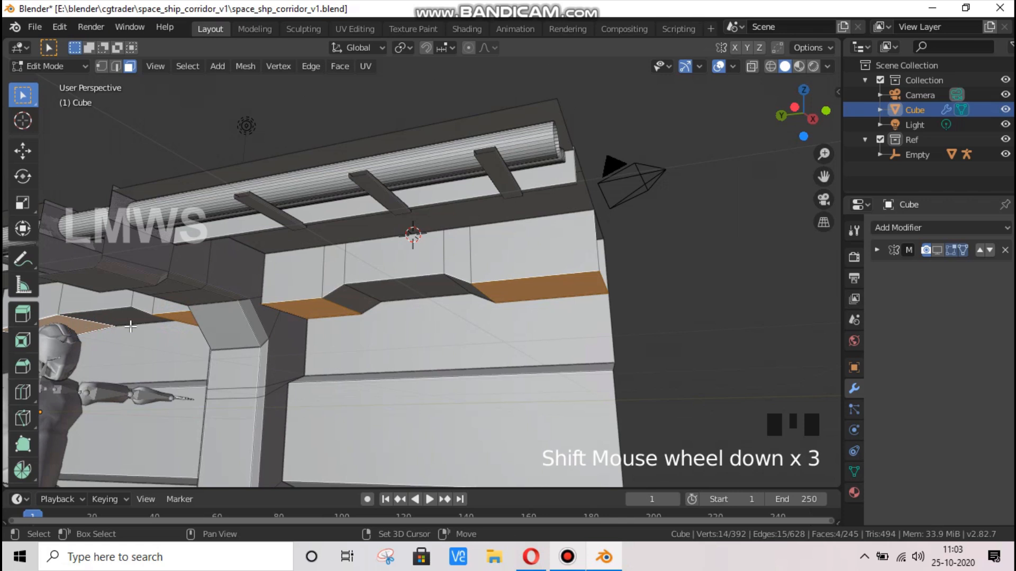
{"action": "scroll", "coordinate": [155, 322], "scroll_direction": "down", "scroll_amount": 1}
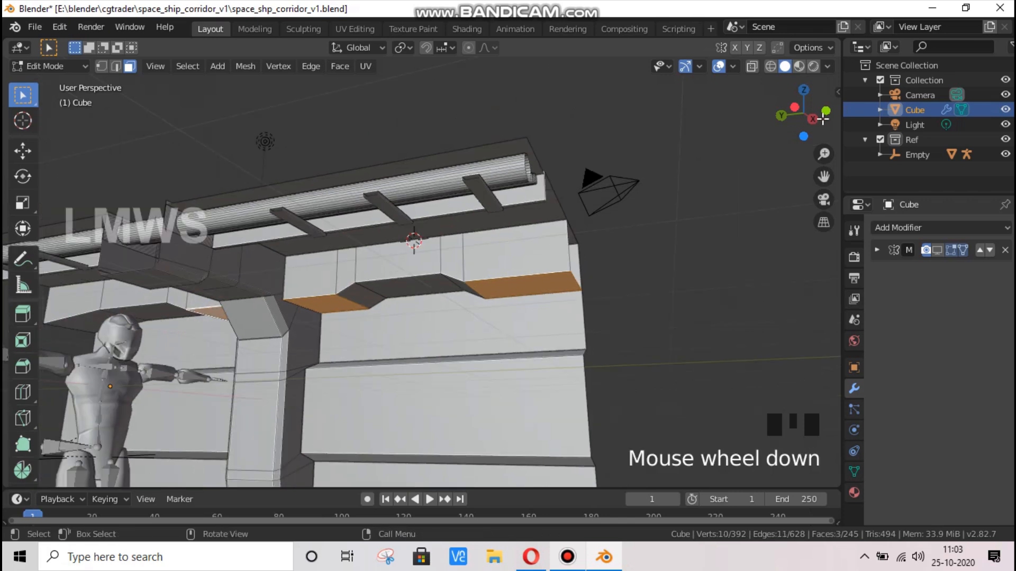
Undo the latest face selections and the upward move of the middle panels' undersides
{"action": "left_click_drag", "start_coordinate": [803, 112], "coordinate": [525, 254]}
{"action": "scroll", "coordinate": [347, 334], "scroll_direction": "down", "scroll_amount": 2}
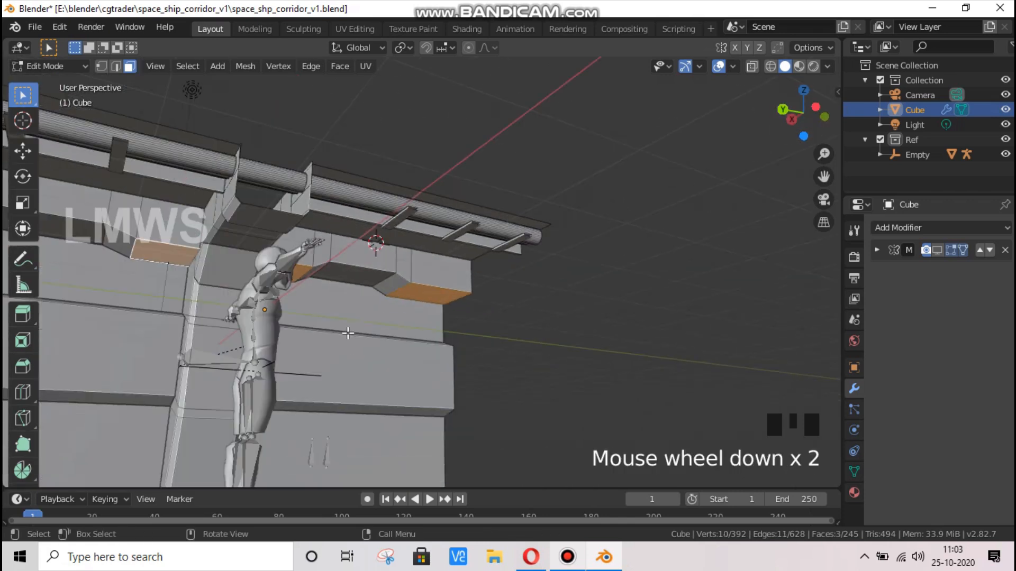
{"action": "key", "text": "ctrl+z"}
{"action": "key", "text": "ctrl+z"}
{"action": "key", "text": "ctrl+z"}
{"action": "key", "text": "ctrl+z"}
{"action": "key", "text": "ctrl+z"}
{"action": "key", "text": "ctrl+z"}
{"action": "scroll", "coordinate": [315, 336], "scroll_direction": "down", "scroll_amount": 1}
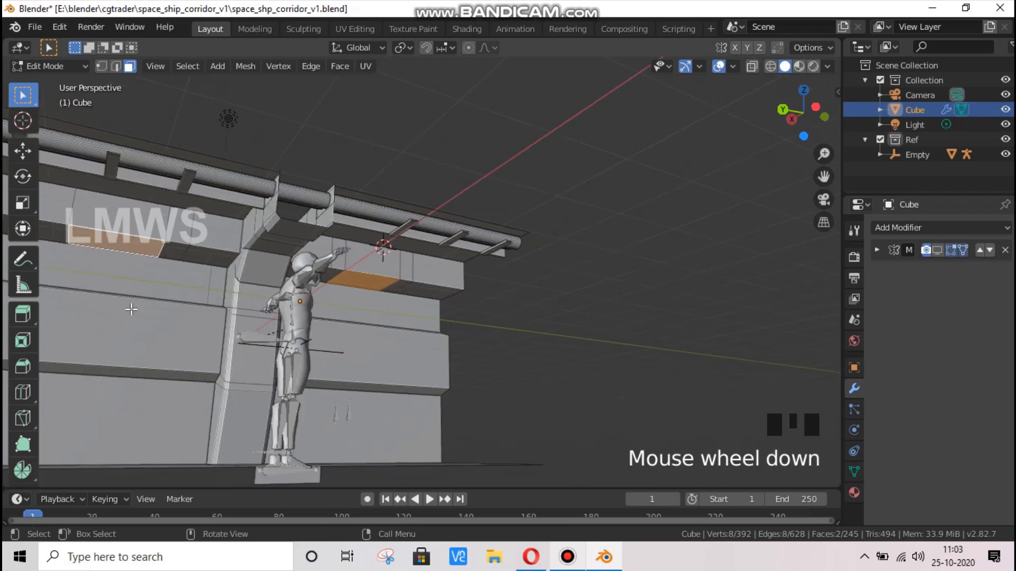
Add a loop cut inside the far beam section's middle panel, slid toward the end away from the column
{"action": "key", "text": "alt+a"}
{"action": "key", "text": "ctrl+r"}
{"action": "left_click", "coordinate": [95, 229]}
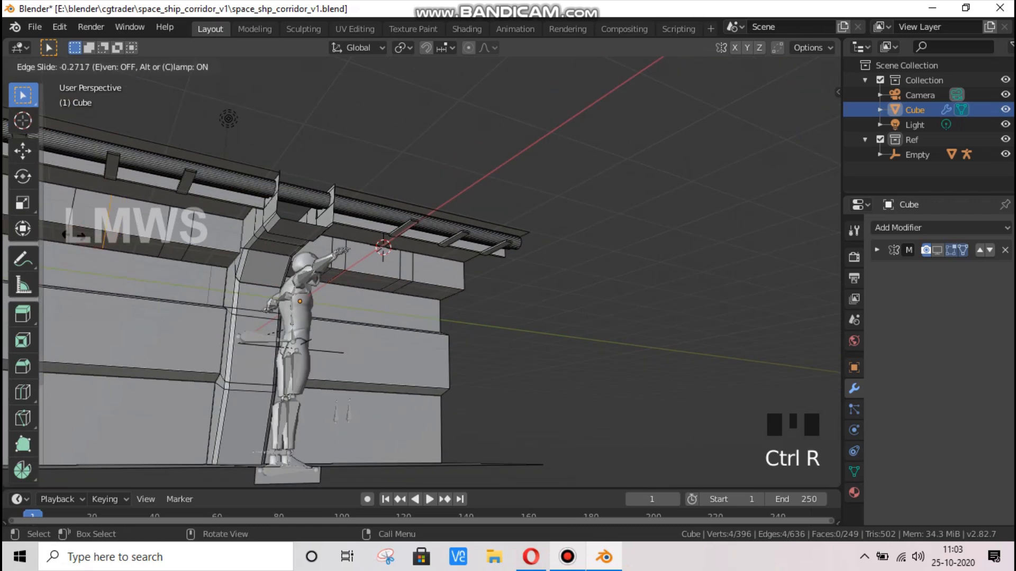
{"action": "left_click", "coordinate": [137, 226]}
Select the edge loop at the column-side end of the far middle panel and move it about -0.12 m along X
{"action": "key", "text": "alt+a"}
{"action": "left_click", "coordinate": [195, 263], "text": "alt+shift"}
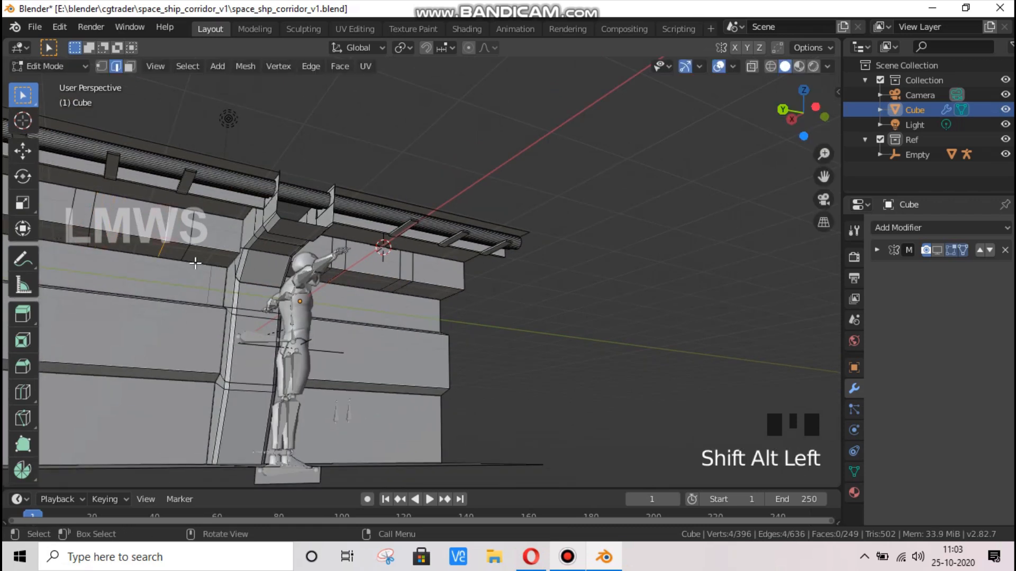
{"action": "key", "text": "g"}
{"action": "key", "text": "x"}
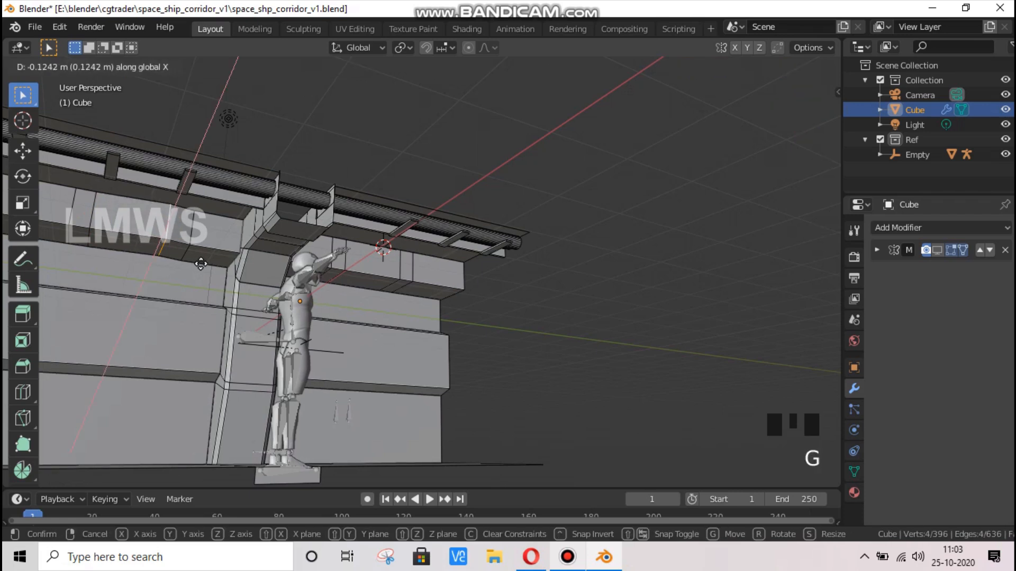
{"action": "left_click", "coordinate": [199, 263]}
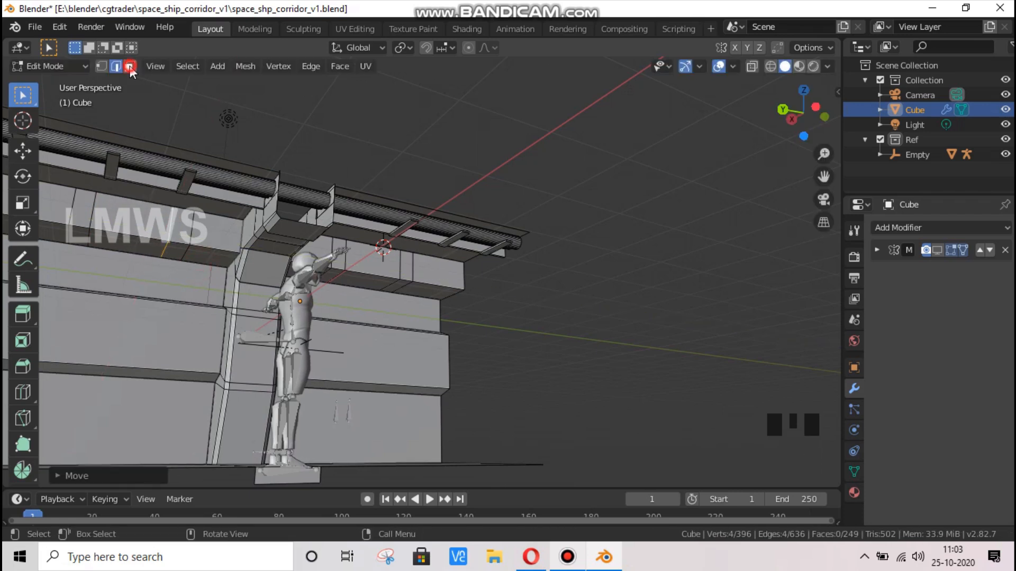
Raise the underside faces between the inner loop cuts of both beam sections' middle panels about 0.18 m along Z
{"action": "left_click", "coordinate": [129, 66]}
{"action": "left_click", "coordinate": [130, 245]}
{"action": "left_click", "coordinate": [357, 280], "text": "shift"}
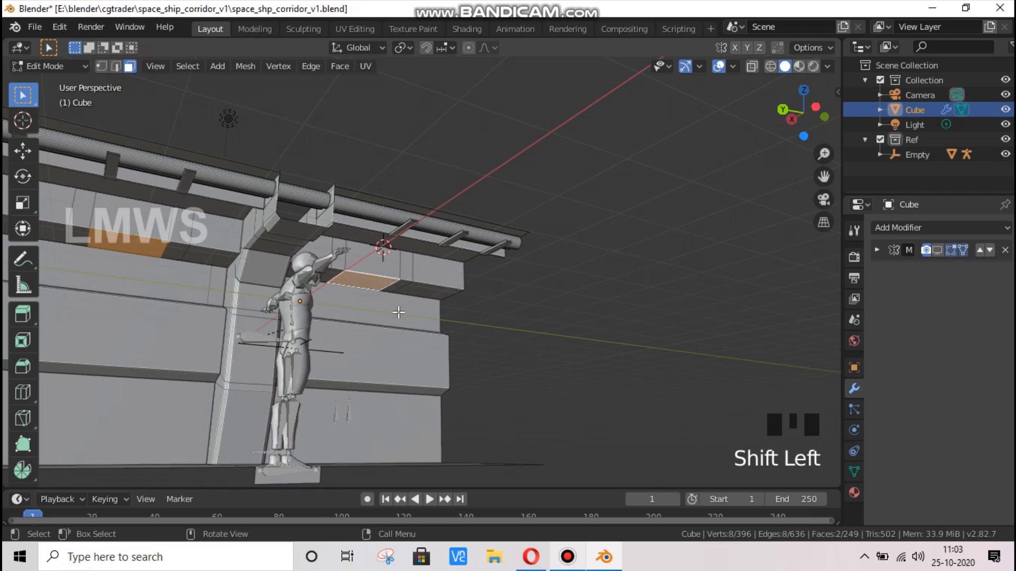
{"action": "key", "text": "g"}
{"action": "key", "text": "z"}
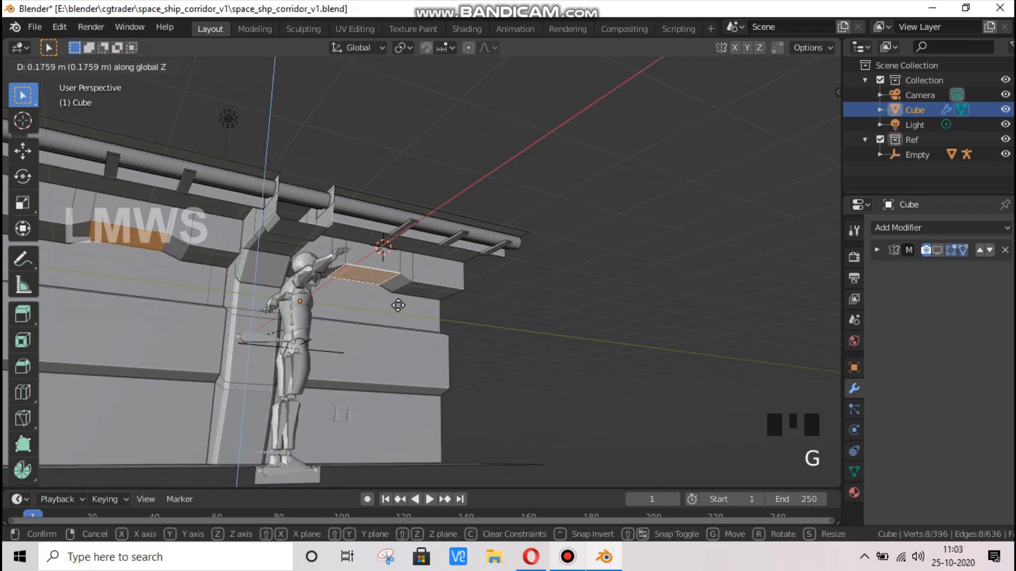
{"action": "left_click", "coordinate": [397, 305]}
Bevel the lower front edge loop along both beam sections about 0.15 m wide with one segment
{"action": "scroll", "coordinate": [397, 303], "scroll_direction": "down", "scroll_amount": 2}
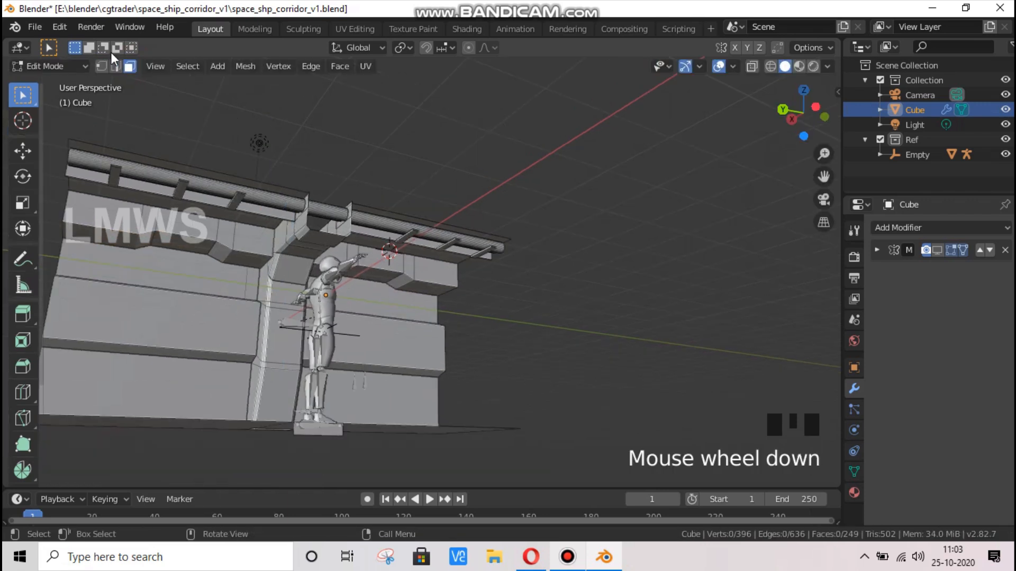
{"action": "left_click", "coordinate": [116, 66]}
{"action": "left_click", "coordinate": [116, 66]}
{"action": "left_click", "coordinate": [116, 235], "text": "alt+shift"}
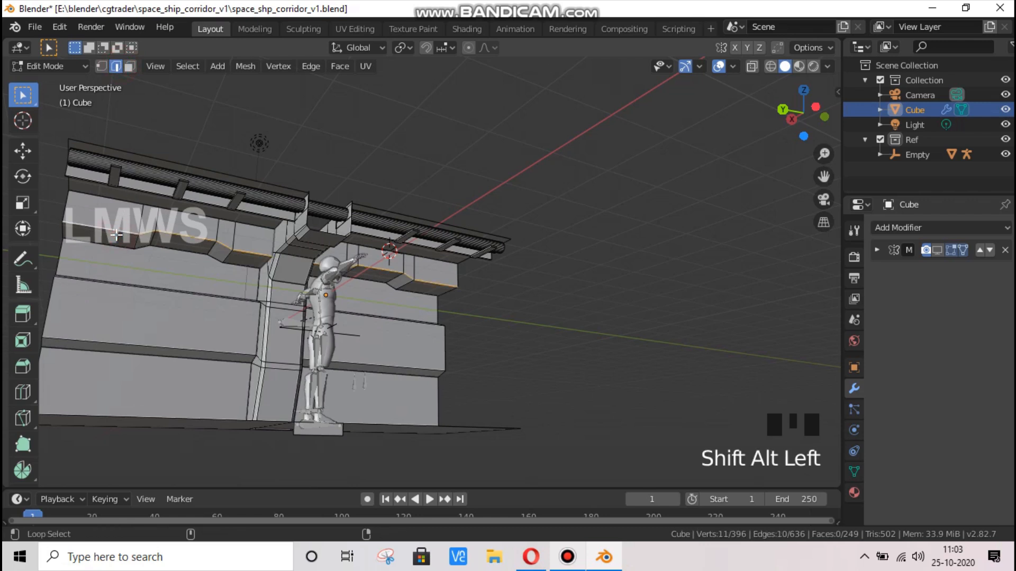
{"action": "scroll", "coordinate": [505, 278], "scroll_direction": "up", "scroll_amount": 6}
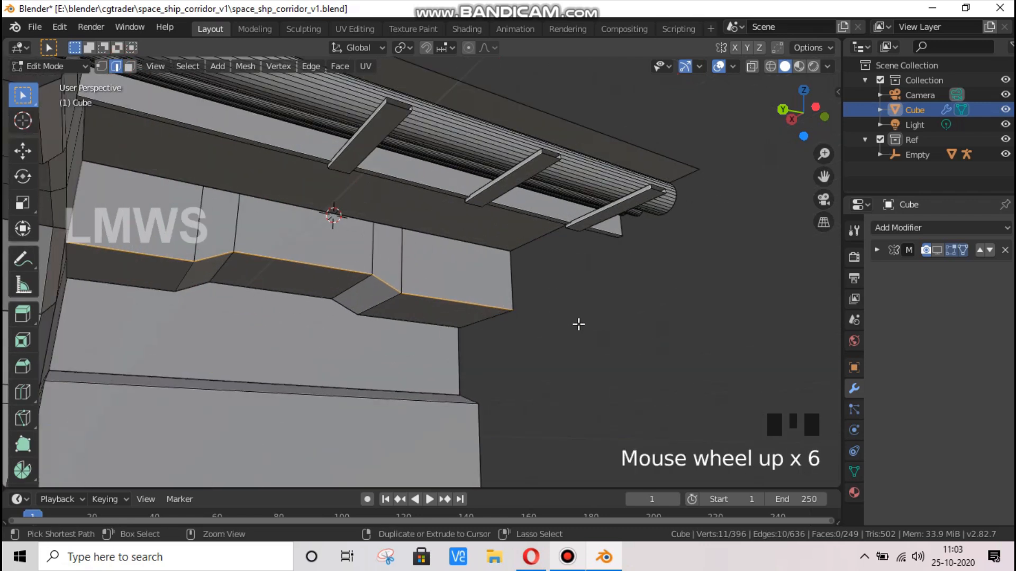
{"action": "key", "text": "ctrl+b"}
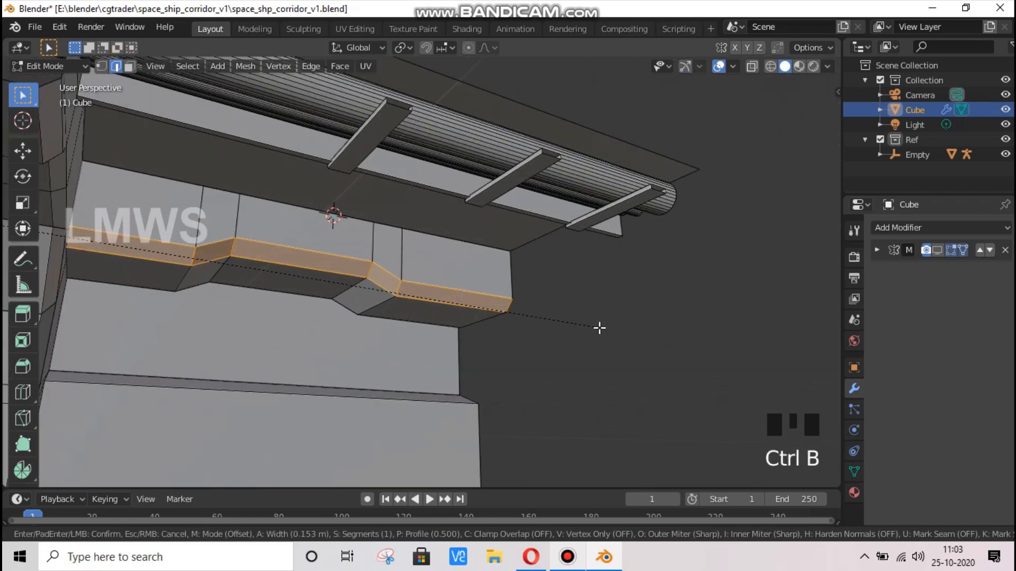
{"action": "left_click", "coordinate": [599, 328]}
{"action": "scroll", "coordinate": [531, 299], "scroll_direction": "down", "scroll_amount": 3}
{"action": "key", "text": "alt+a"}
Return to Object Mode with the Mirror modifier shown in the viewport, and save the file
{"action": "key", "text": "Tab"}
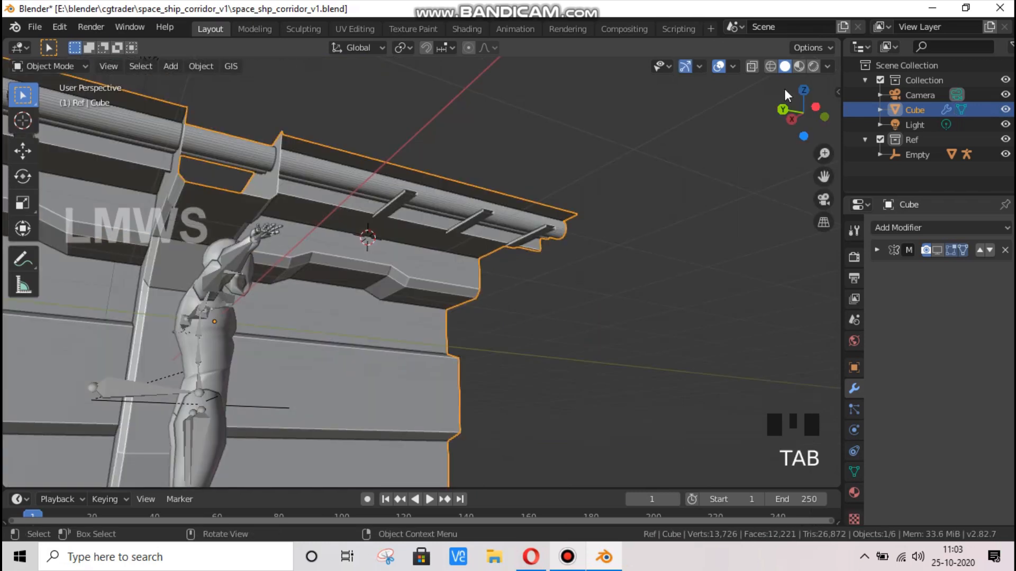
{"action": "left_click", "coordinate": [937, 250]}
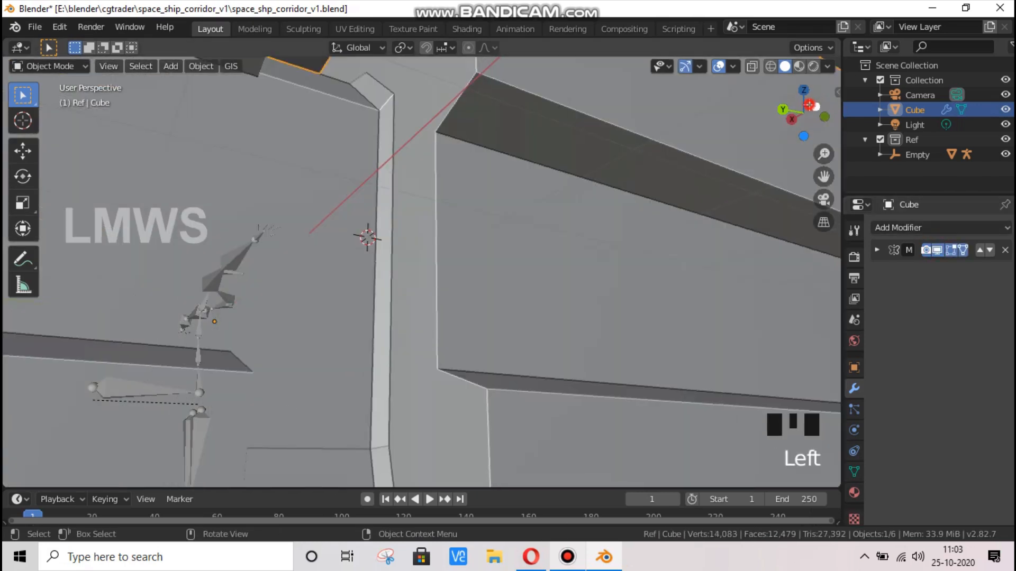
{"action": "left_click_drag", "start_coordinate": [810, 105], "coordinate": [642, 108]}
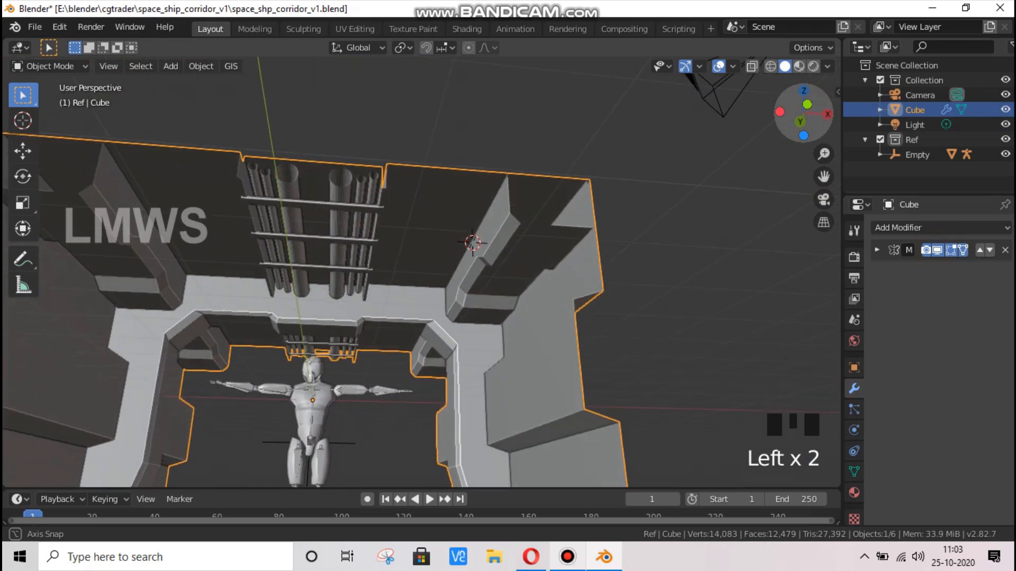
{"action": "left_click_drag", "start_coordinate": [810, 109], "coordinate": [810, 109]}
{"action": "left_click_drag", "start_coordinate": [823, 176], "coordinate": [525, 342]}
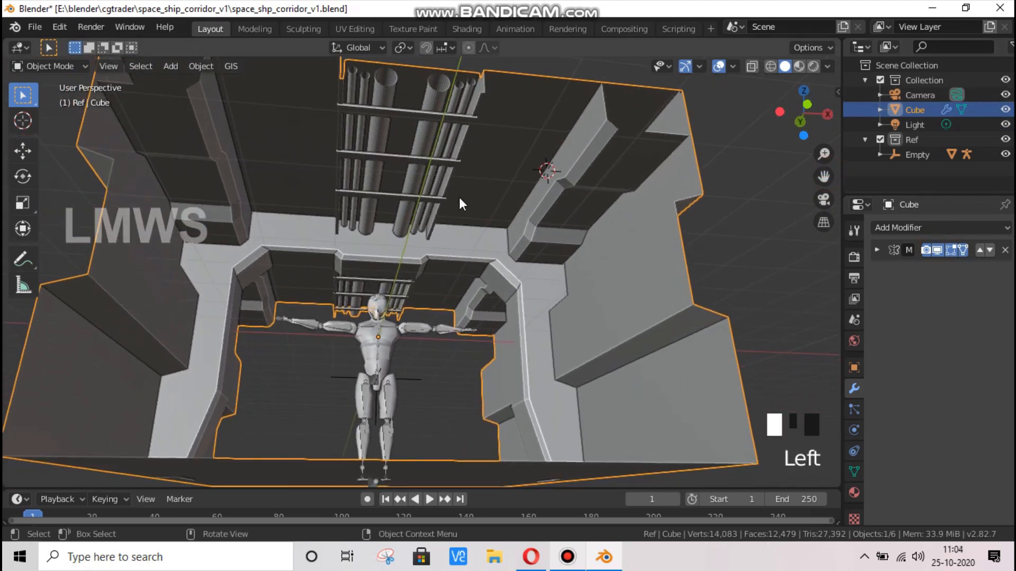
{"action": "key", "text": "ctrl+s"}
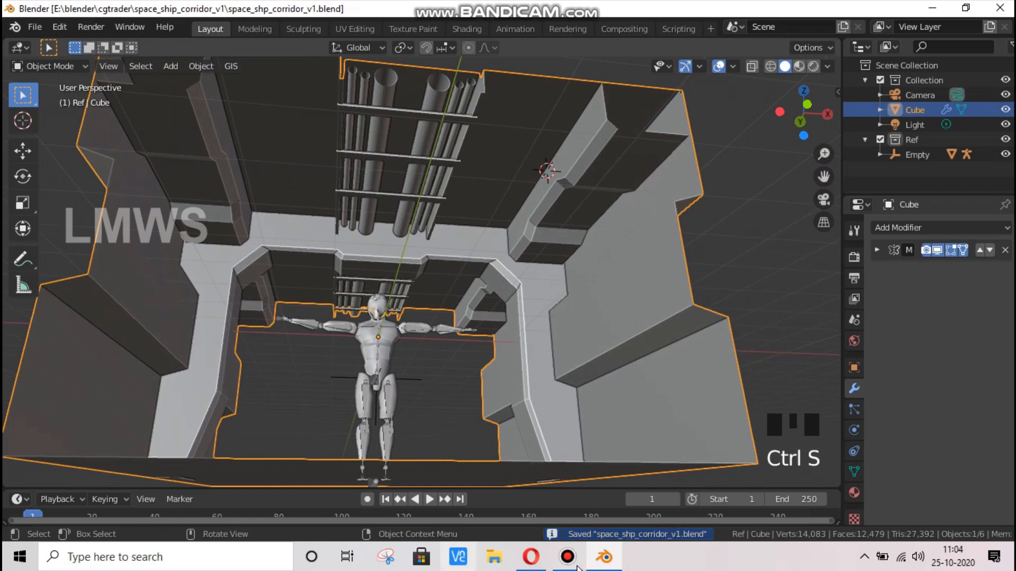
Switch to Opera to examine the spaceship corridor reference image, and return to Blender
{"action": "left_click", "coordinate": [531, 557]}
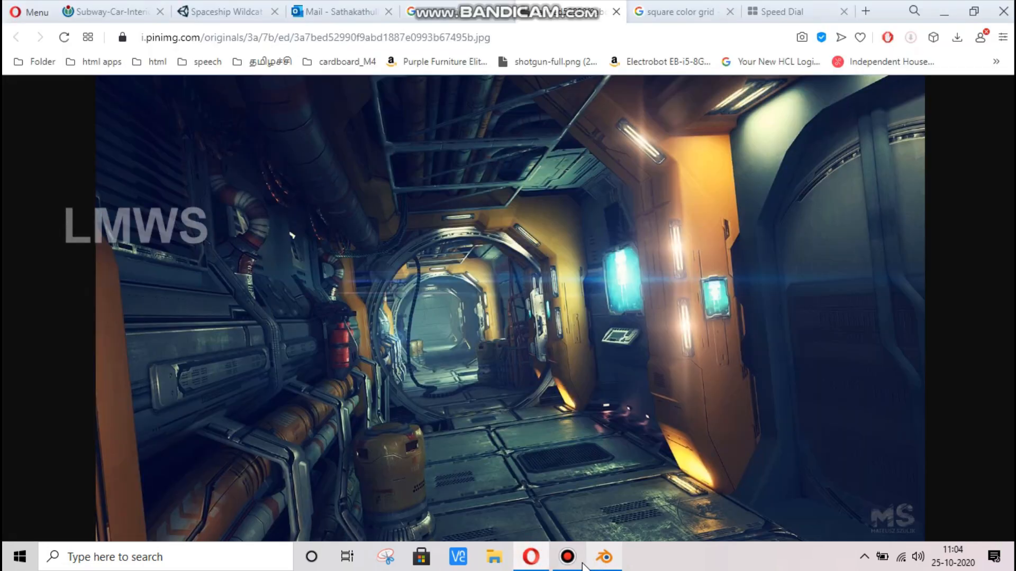
{"action": "left_click", "coordinate": [567, 556]}
{"action": "left_click", "coordinate": [919, 85]}
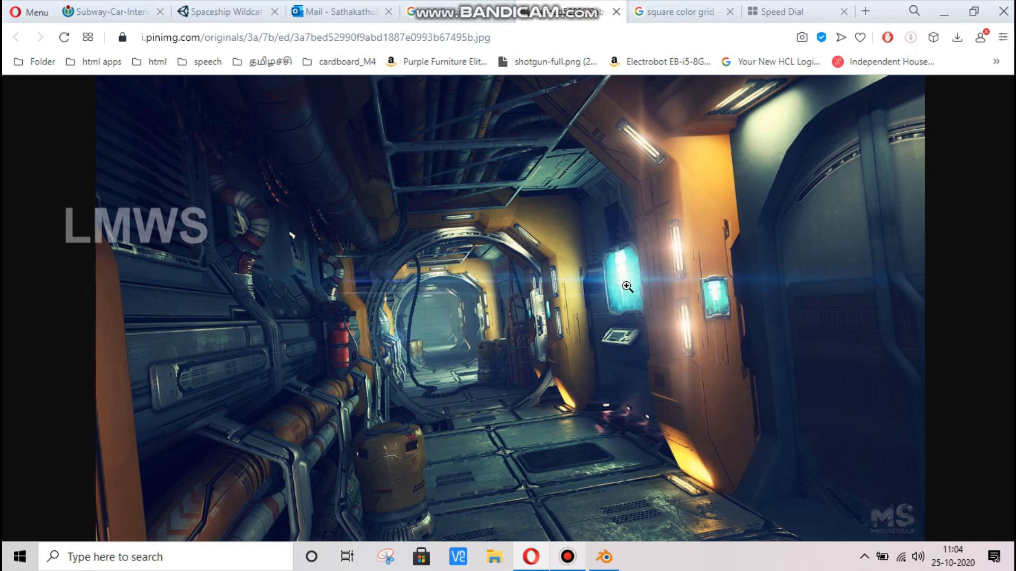
{"action": "left_click", "coordinate": [604, 556]}
{"action": "left_click", "coordinate": [558, 324]}
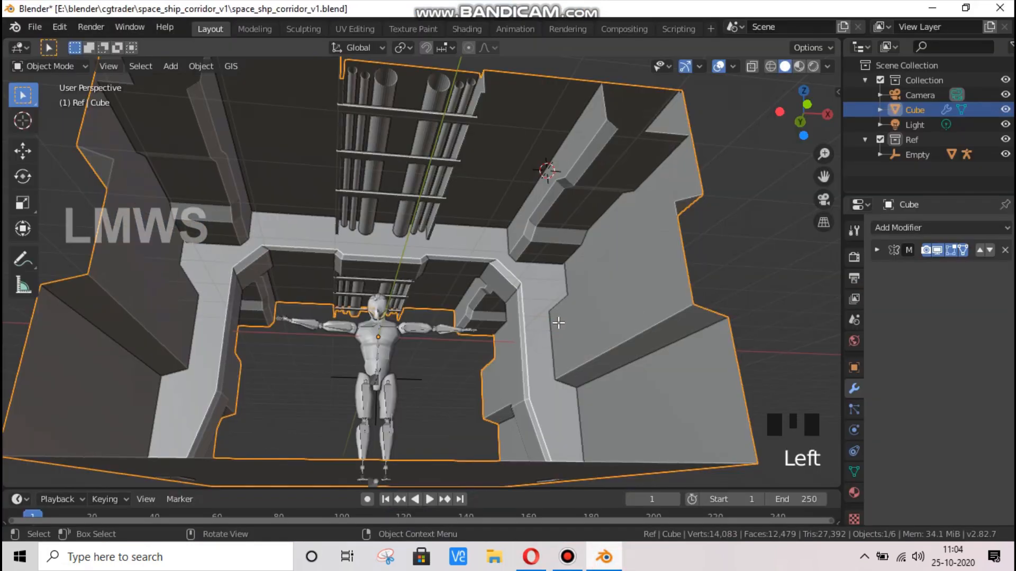
In Edit Mode, inset the middle front face of the wall column by extruding it in place and scaling it down
{"action": "key", "text": "Tab"}
{"action": "left_click_drag", "start_coordinate": [803, 113], "coordinate": [620, 567]}
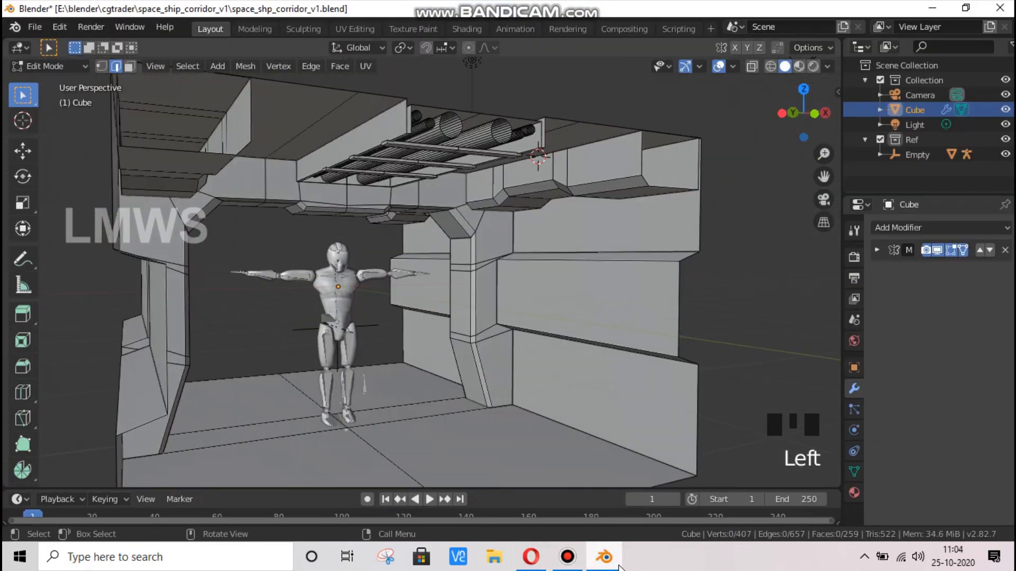
{"action": "left_click", "coordinate": [616, 565]}
{"action": "left_click", "coordinate": [606, 560]}
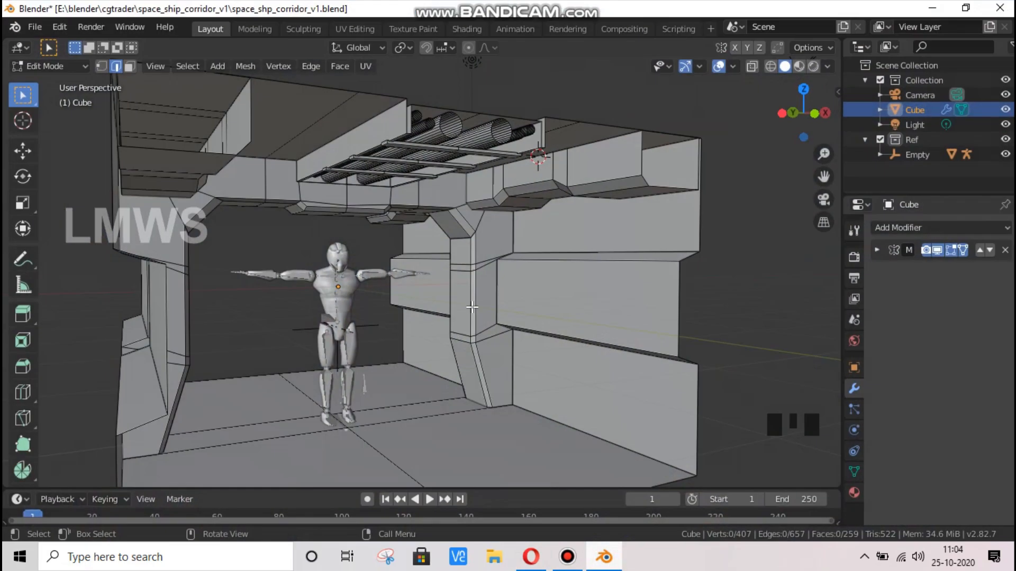
{"action": "scroll", "coordinate": [469, 304], "scroll_direction": "up", "scroll_amount": 5}
{"action": "left_click", "coordinate": [540, 303]}
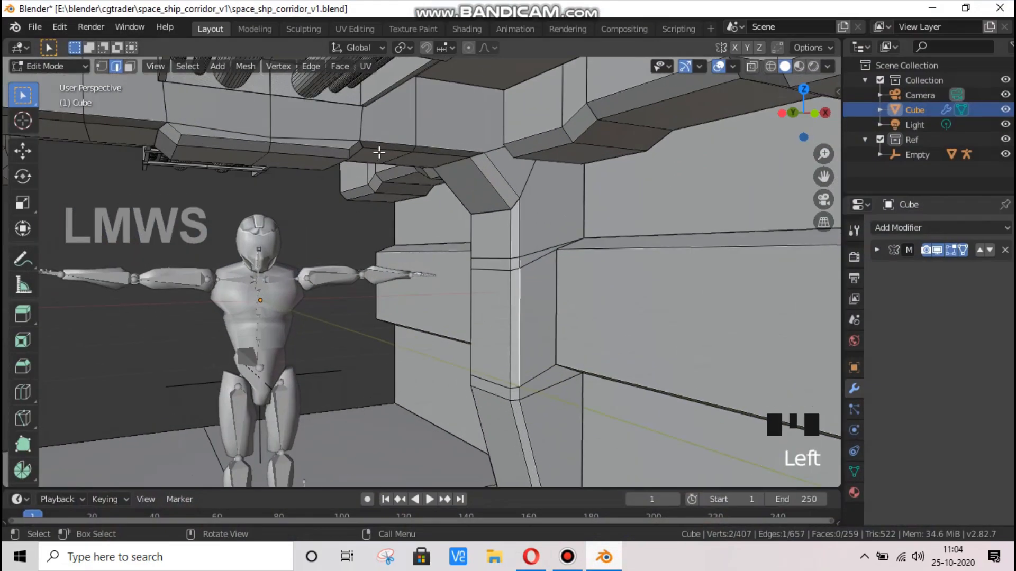
{"action": "left_click", "coordinate": [481, 322]}
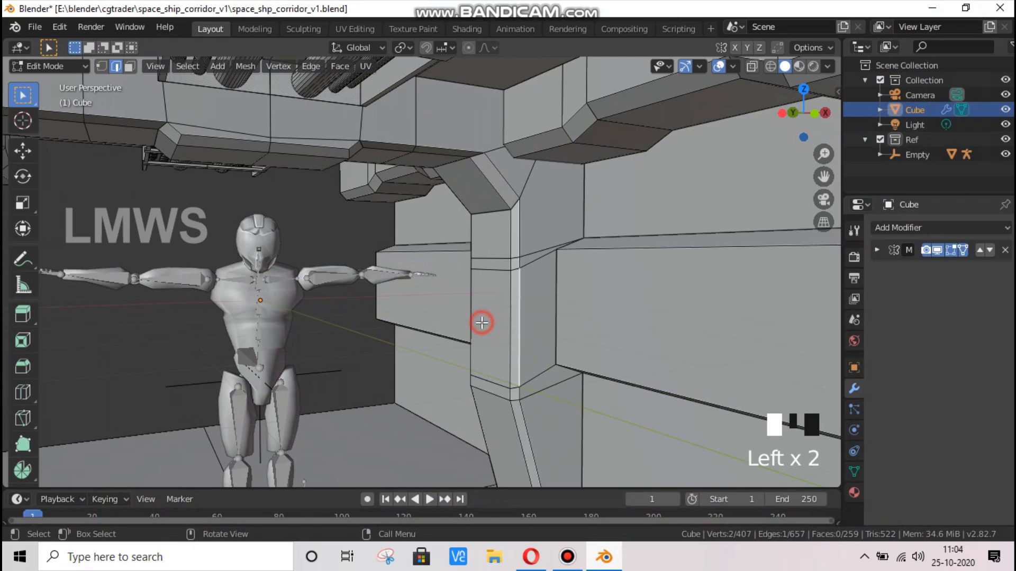
{"action": "left_click", "coordinate": [129, 68]}
{"action": "left_click", "coordinate": [500, 319]}
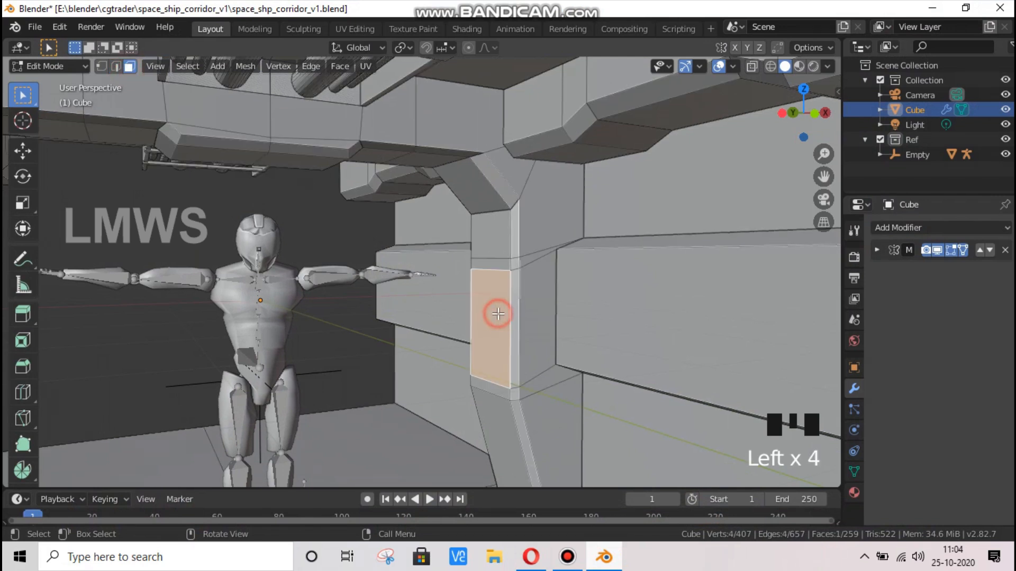
{"action": "key", "text": "e"}
{"action": "right_click", "coordinate": [581, 394]}
{"action": "key", "text": "s"}
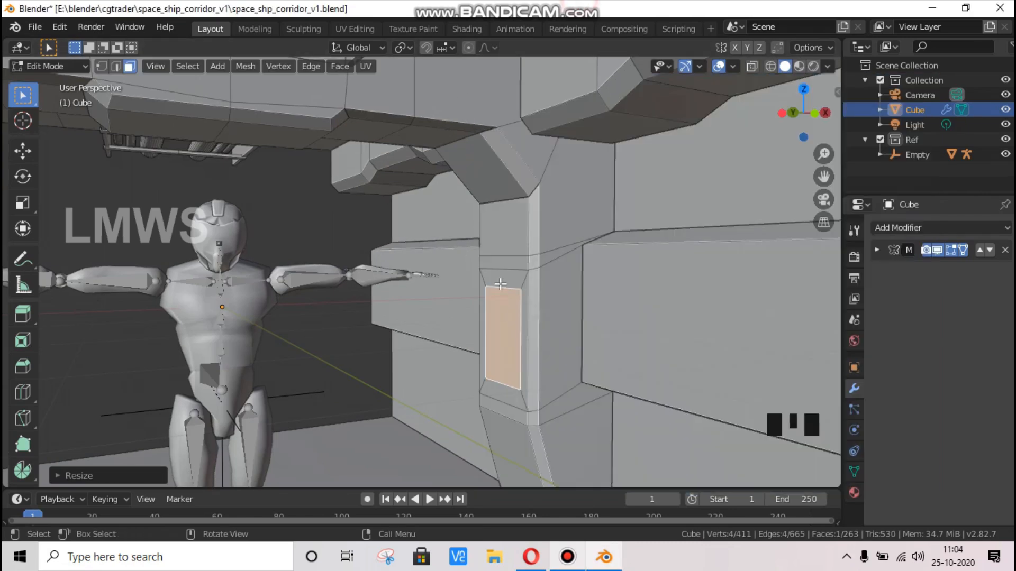
Try to recess the inset column face about 0.11 m, add an inner face scaled to about 0.76, and extrude that face again
{"action": "scroll", "coordinate": [562, 370], "scroll_direction": "up", "scroll_amount": 2}
{"action": "key", "text": "e"}
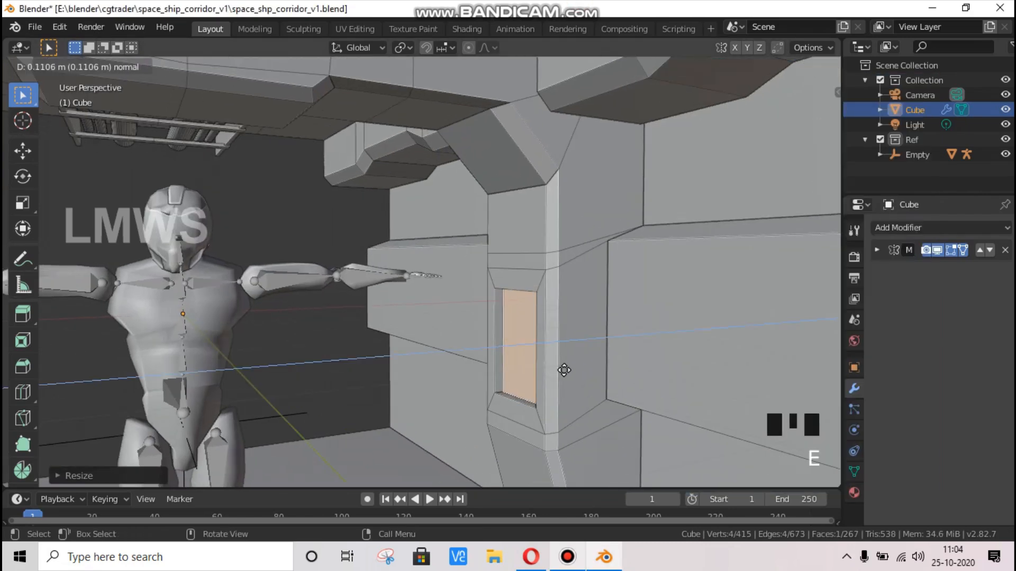
{"action": "left_click", "coordinate": [564, 369]}
{"action": "key", "text": "e"}
{"action": "key", "text": "s"}
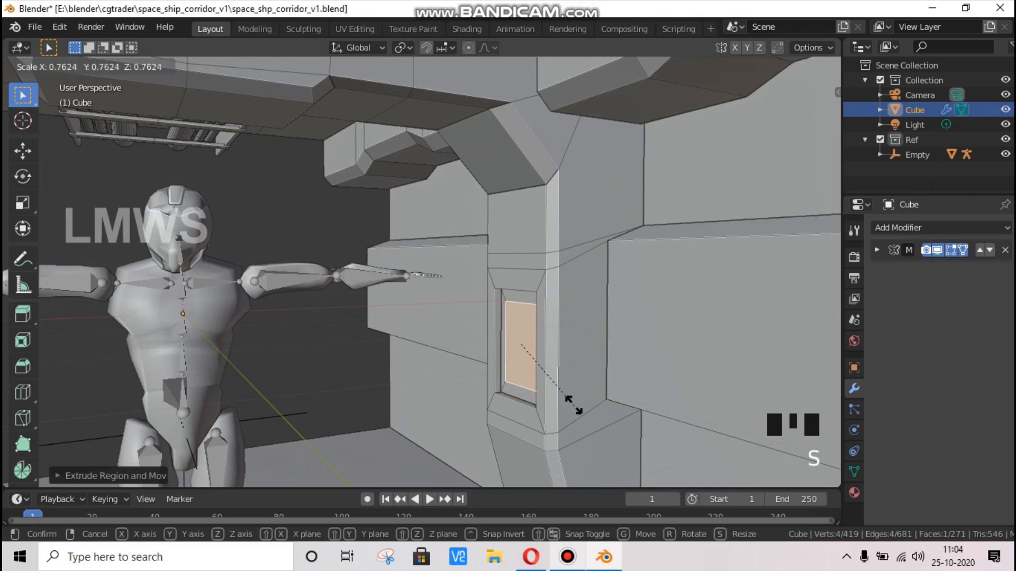
{"action": "left_click", "coordinate": [570, 396]}
{"action": "key", "text": "e"}
{"action": "left_click", "coordinate": [567, 397]}
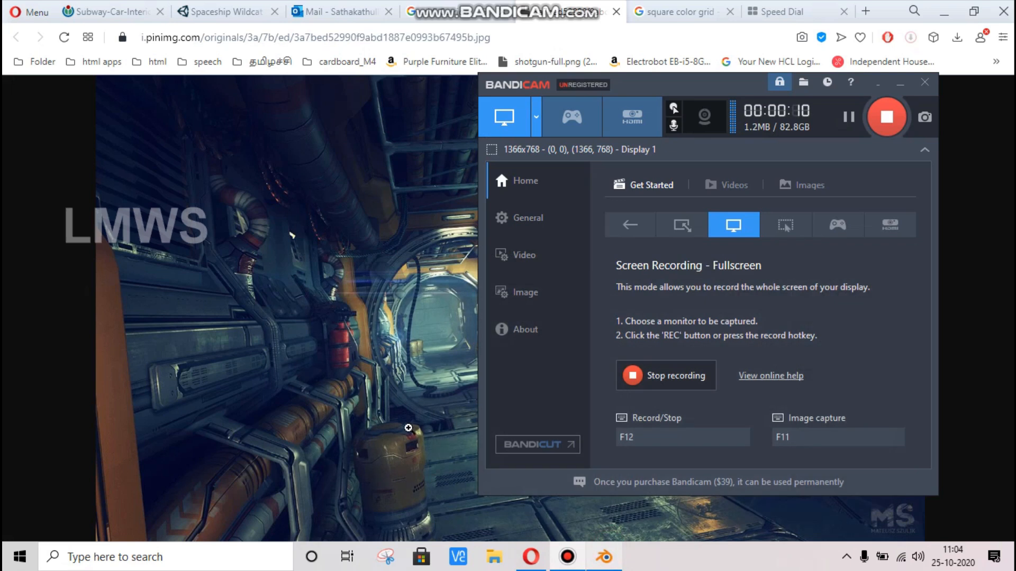
Examine the column panels in the corridor reference image in Opera, and return to Blender
{"action": "left_click", "coordinate": [408, 426]}
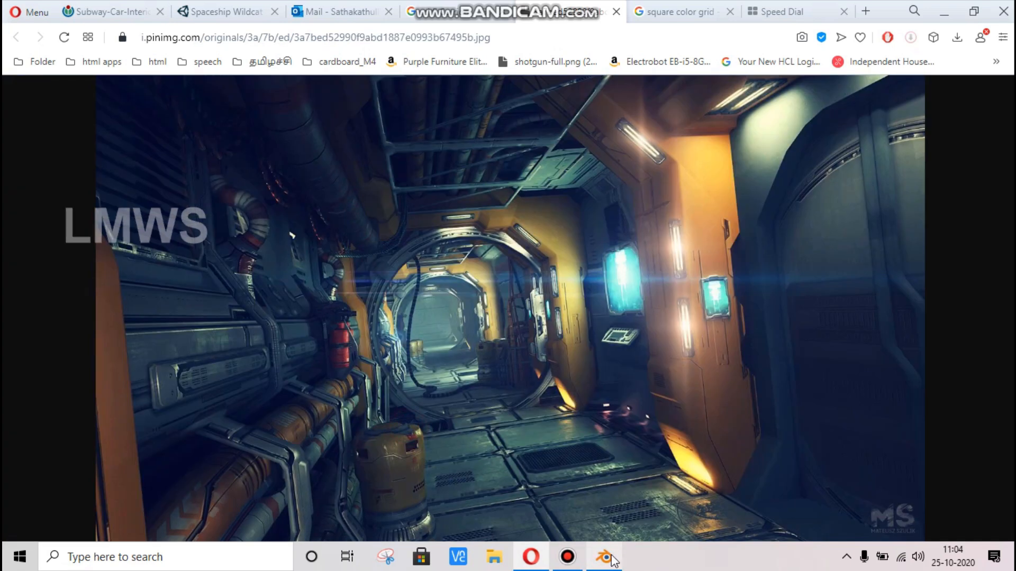
{"action": "key", "text": "alt+Tab"}
{"action": "scroll", "coordinate": [547, 298], "scroll_direction": "up", "scroll_amount": 2}
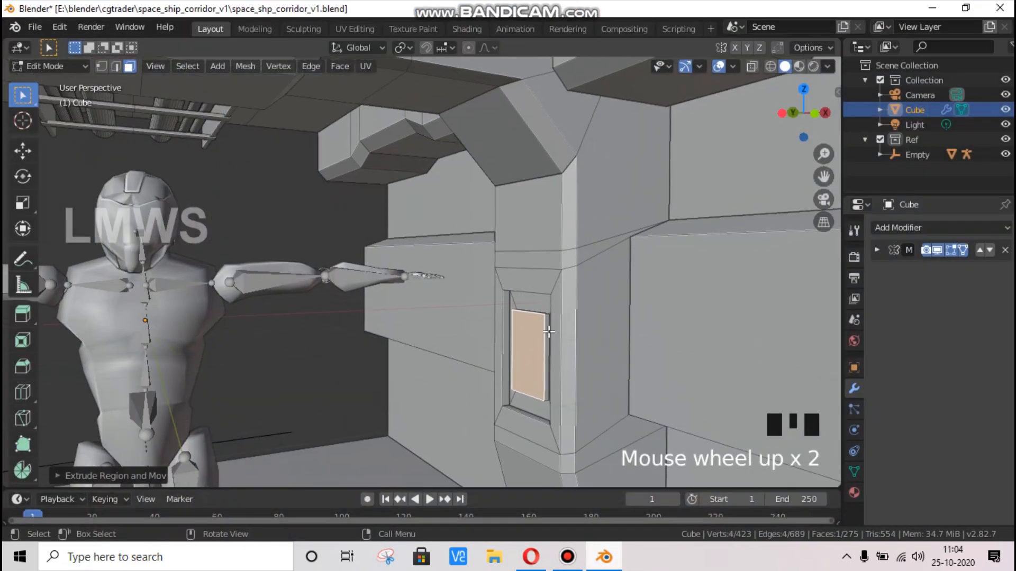
Undo the recess extrusions and the scaling of the column's inset face
{"action": "key", "text": "ctrl+z"}
{"action": "key", "text": "ctrl+z"}
{"action": "key", "text": "ctrl+z"}
{"action": "key", "text": "ctrl+z"}
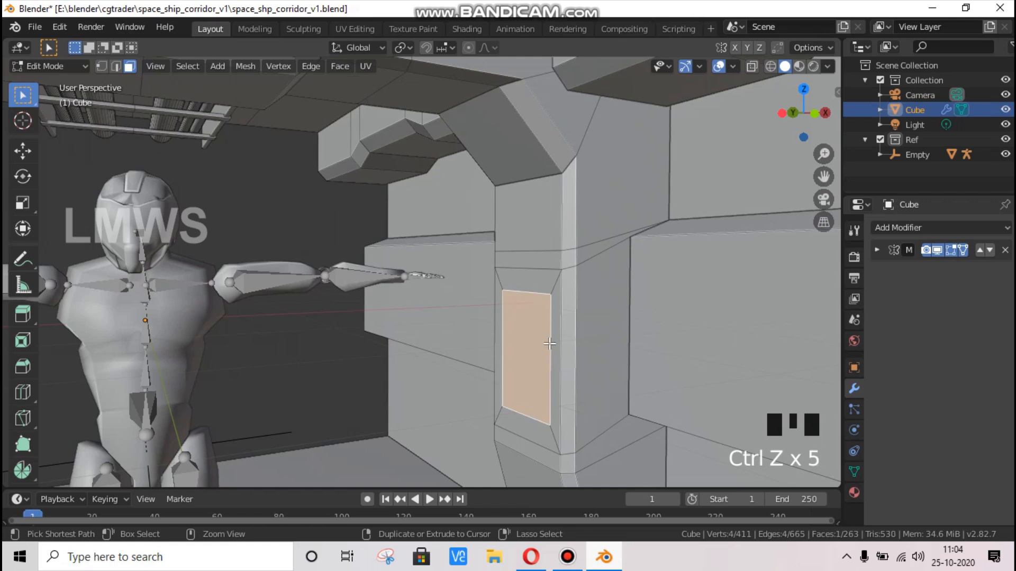
{"action": "key", "text": "ctrl+z"}
Scale the column's inset face to about 0.72, then extrude it in place and scale it to about 0.93 for a thin border
{"action": "key", "text": "s"}
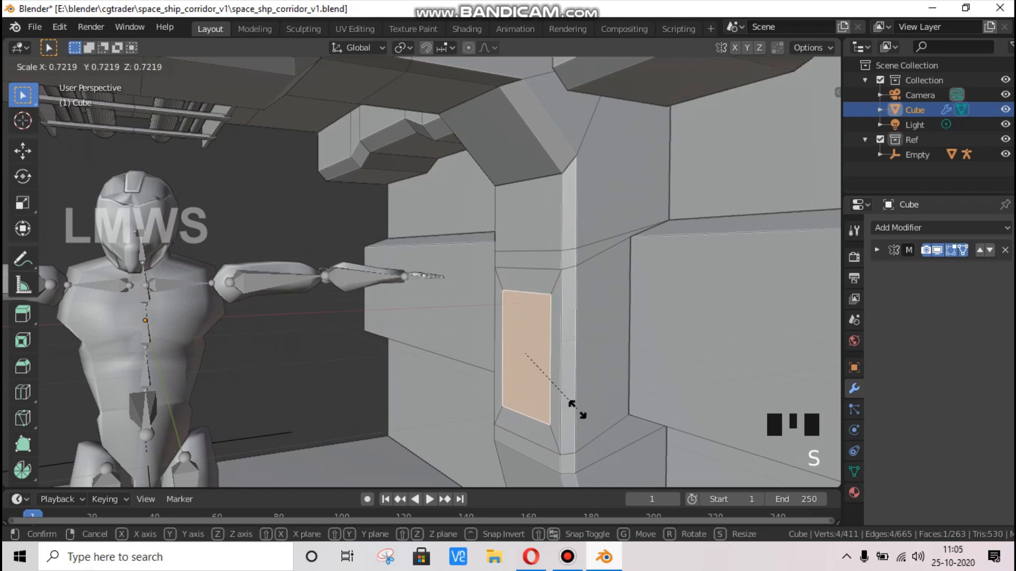
{"action": "left_click", "coordinate": [554, 375]}
{"action": "scroll", "coordinate": [554, 374], "scroll_direction": "up", "scroll_amount": 2}
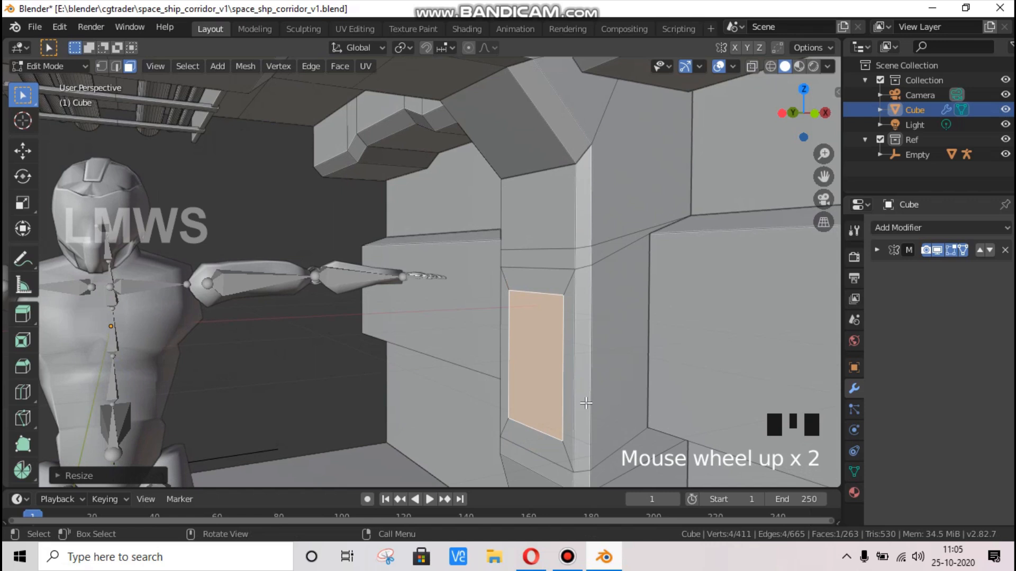
{"action": "key", "text": "e"}
{"action": "left_click", "coordinate": [606, 419]}
{"action": "key", "text": "s"}
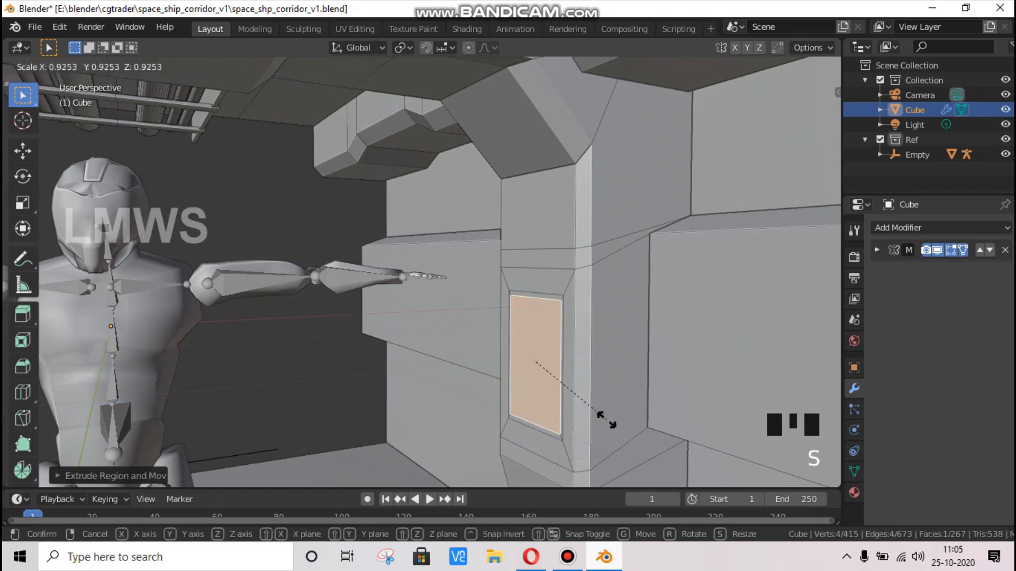
{"action": "left_click", "coordinate": [607, 419]}
Narrow the innermost column panel face slightly along the Y axis
{"action": "scroll", "coordinate": [607, 419], "scroll_direction": "up", "scroll_amount": 2}
{"action": "left_click_drag", "start_coordinate": [823, 176], "coordinate": [955, 171]}
{"action": "scroll", "coordinate": [405, 300], "scroll_direction": "up", "scroll_amount": 2}
{"action": "key", "text": "s"}
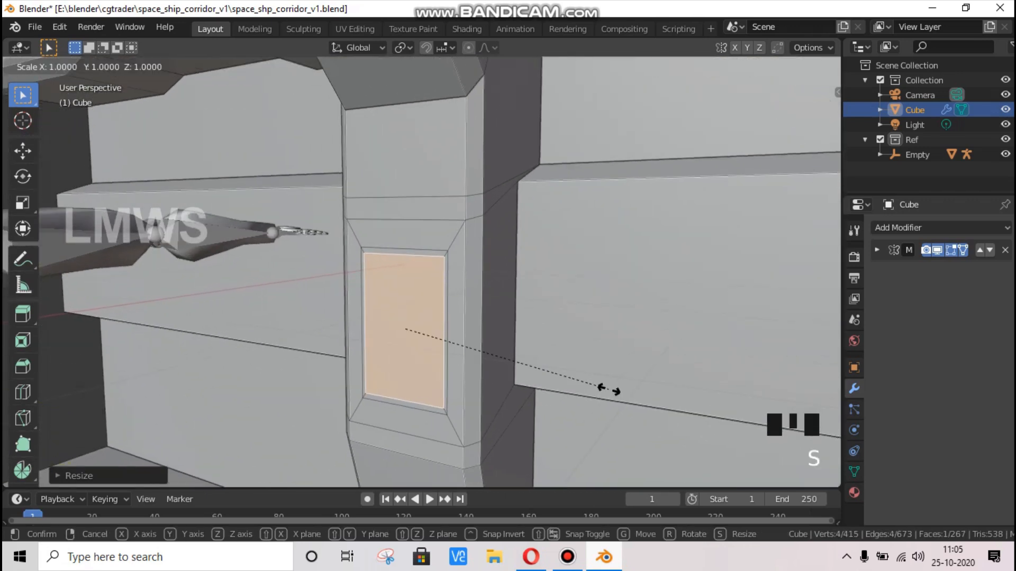
{"action": "key", "text": "y"}
{"action": "left_click", "coordinate": [182, 74]}
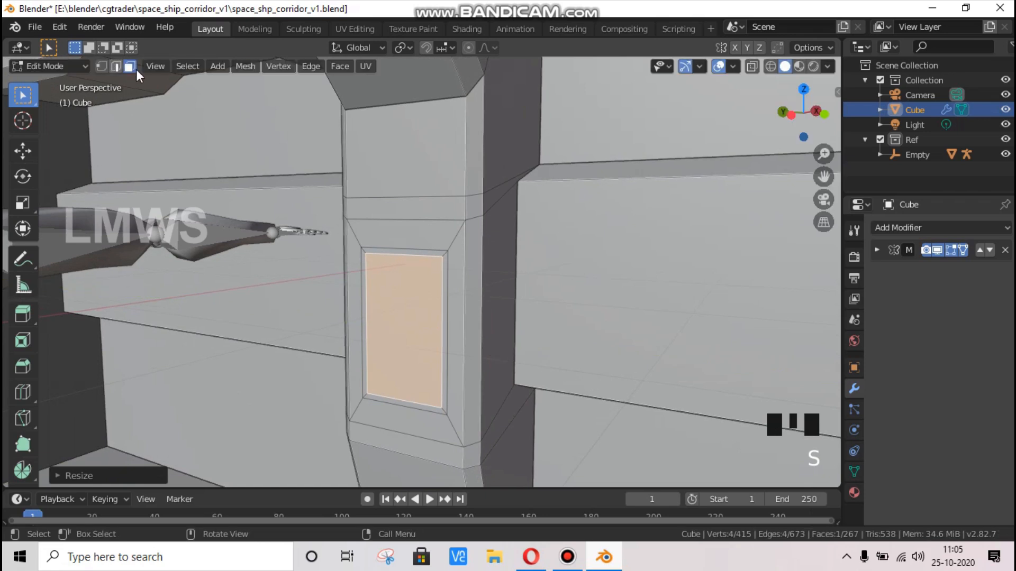
Extrude the four thin border faces around the column panel outward about 0.05 m into a raised frame
{"action": "left_click", "coordinate": [430, 250]}
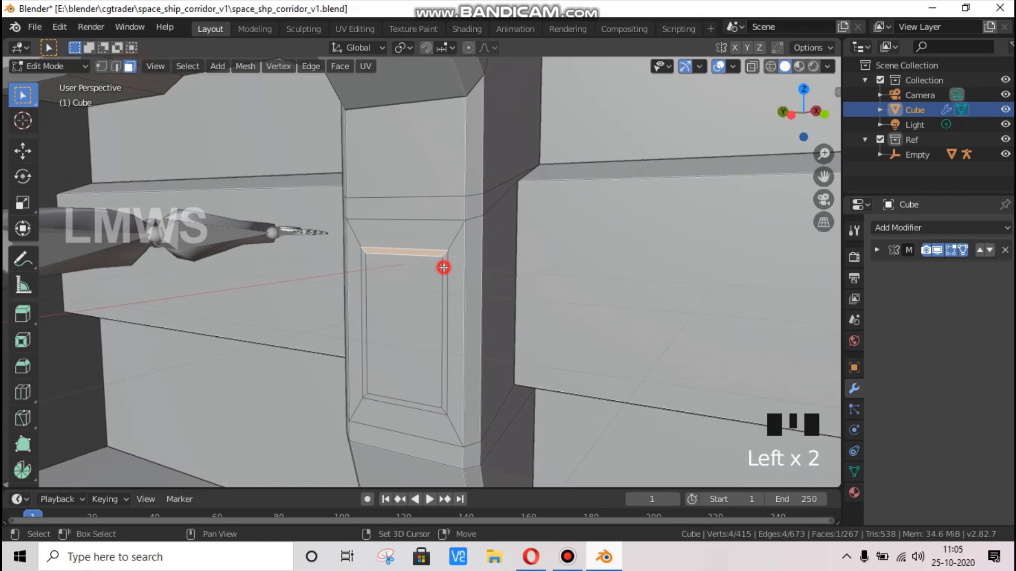
{"action": "left_click", "coordinate": [445, 267], "text": "shift"}
{"action": "left_click", "coordinate": [408, 404], "text": "shift"}
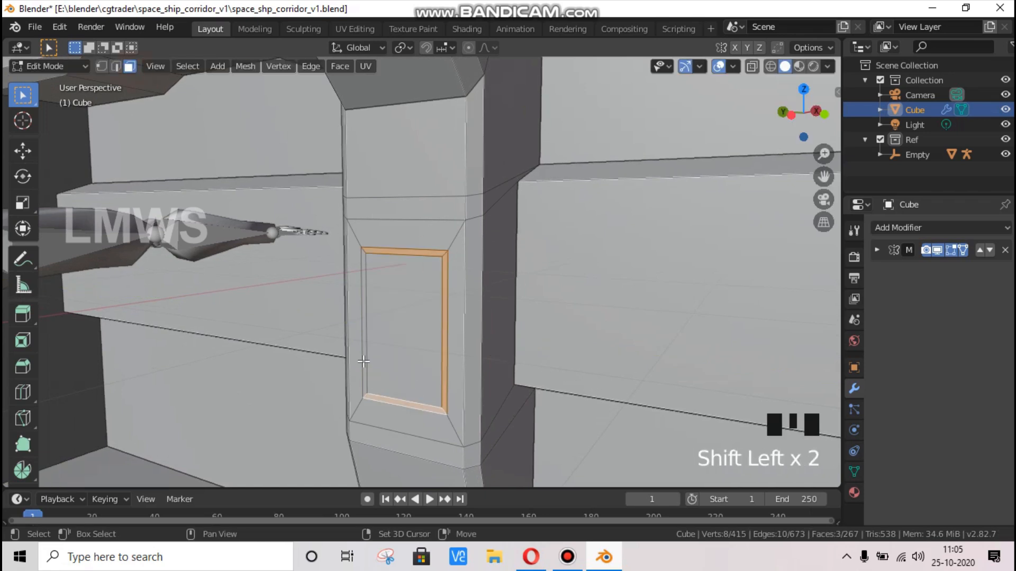
{"action": "left_click", "coordinate": [364, 361], "text": "shift"}
{"action": "key", "text": "e"}
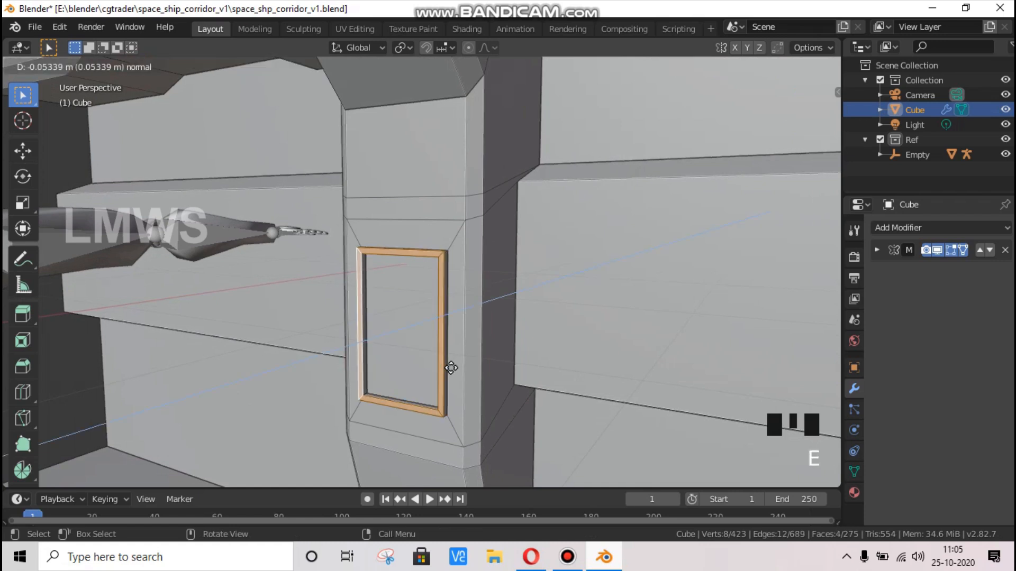
{"action": "left_click", "coordinate": [451, 369]}
Hide the Ref collection and turn off the Mirror modifier's viewport display
{"action": "scroll", "coordinate": [517, 283], "scroll_direction": "up", "scroll_amount": 3}
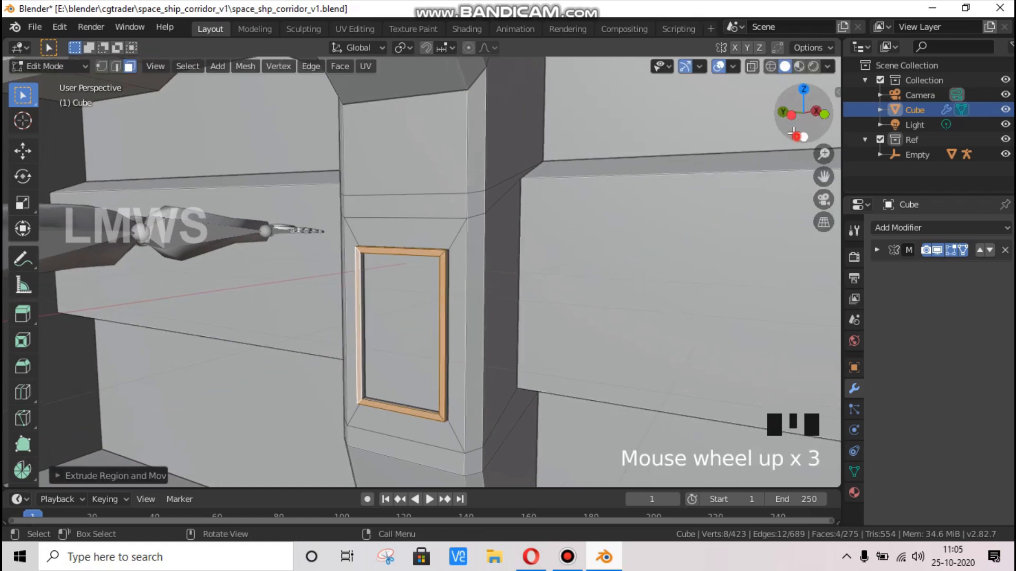
{"action": "left_click_drag", "start_coordinate": [803, 113], "coordinate": [812, 87]}
{"action": "left_click", "coordinate": [1005, 139]}
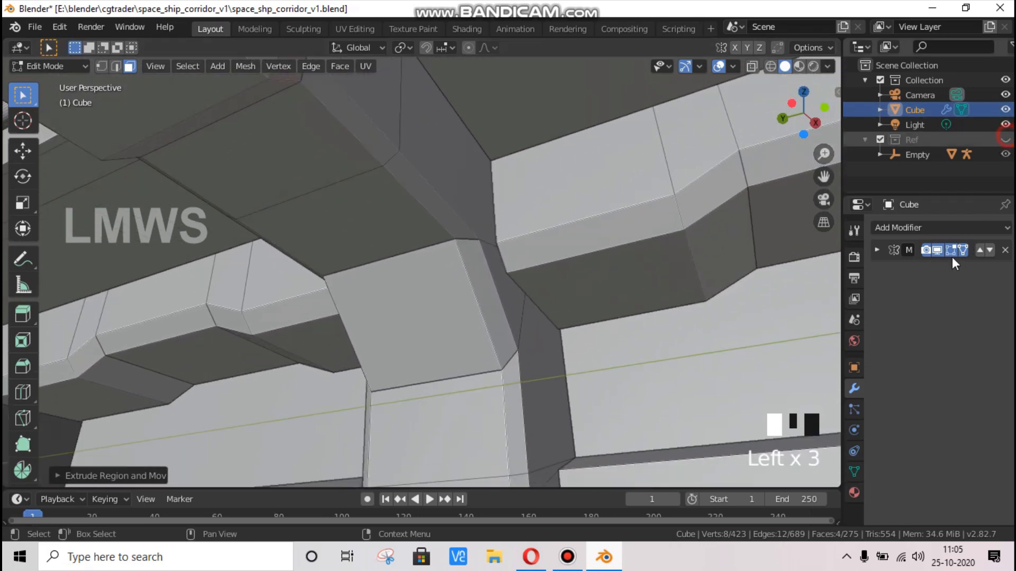
{"action": "left_click", "coordinate": [935, 249]}
{"action": "scroll", "coordinate": [569, 259], "scroll_direction": "down", "scroll_amount": 6}
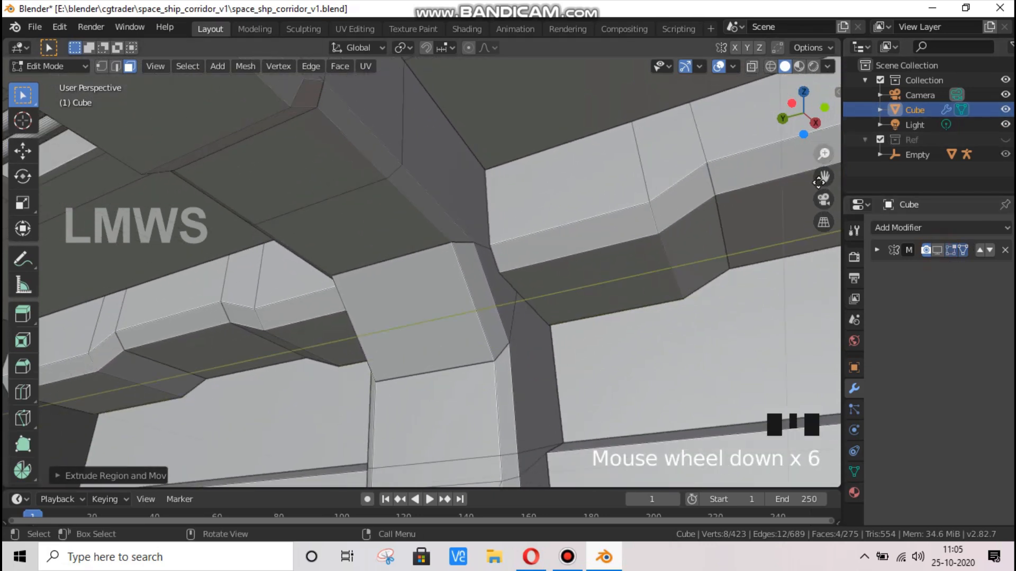
{"action": "left_click_drag", "start_coordinate": [823, 176], "coordinate": [807, 151]}
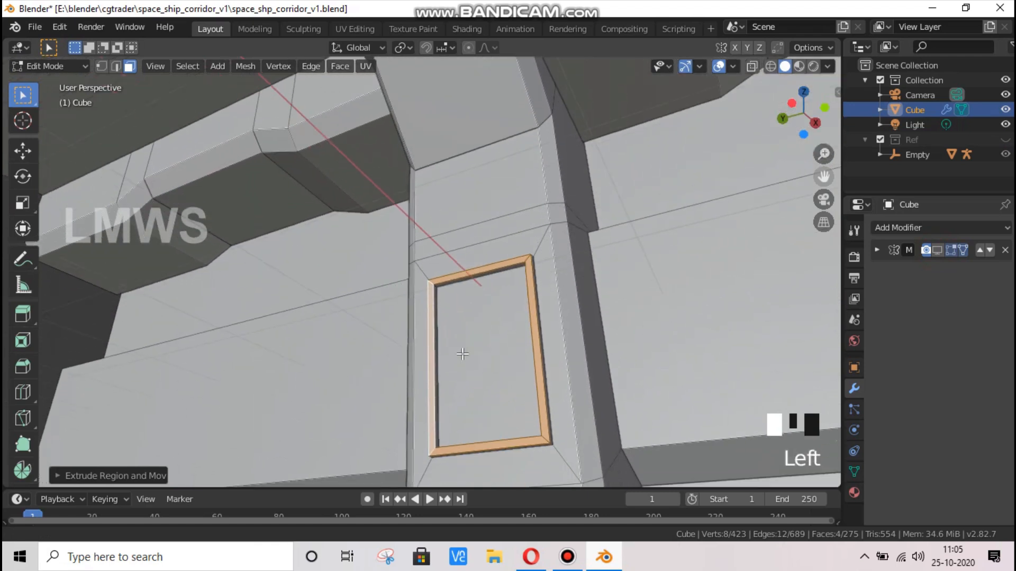
Clear the selection and, in edge selection mode, select the short edge at the raised frame's inner upper-left corner
{"action": "scroll", "coordinate": [282, 211], "scroll_direction": "up", "scroll_amount": 4}
{"action": "key", "text": "alt+a"}
{"action": "left_click", "coordinate": [116, 66]}
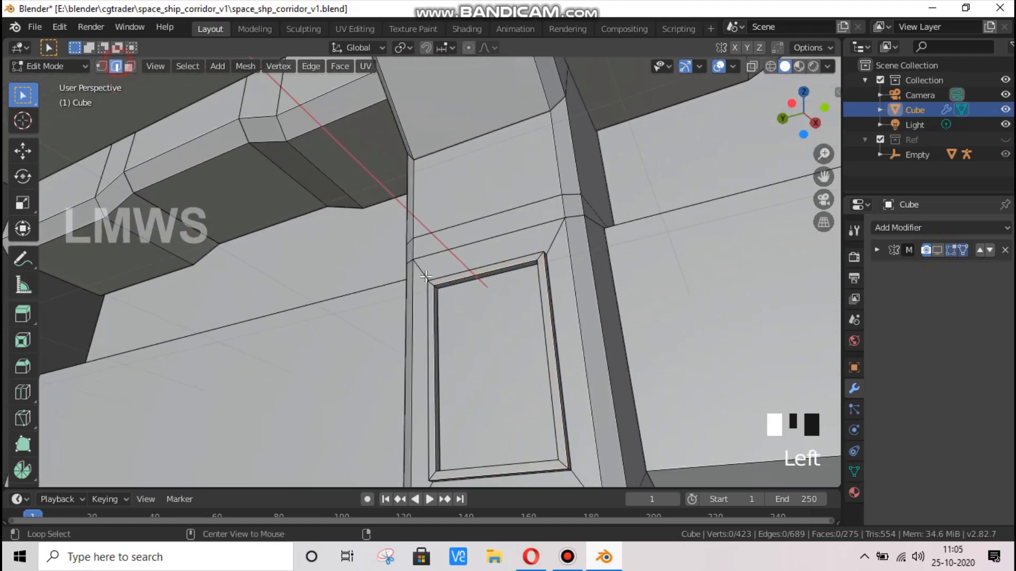
{"action": "left_click", "coordinate": [435, 287]}
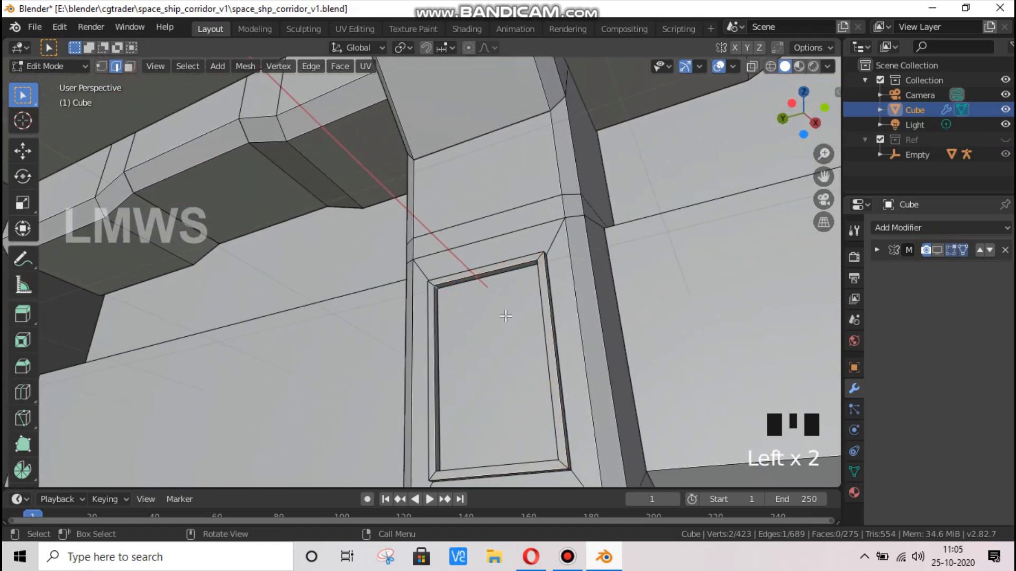
Switch to Object Mode and set the viewport's clip start distance to 0.001 m for close-up viewing
{"action": "scroll", "coordinate": [464, 345], "scroll_direction": "up", "scroll_amount": 7}
{"action": "key", "text": "n"}
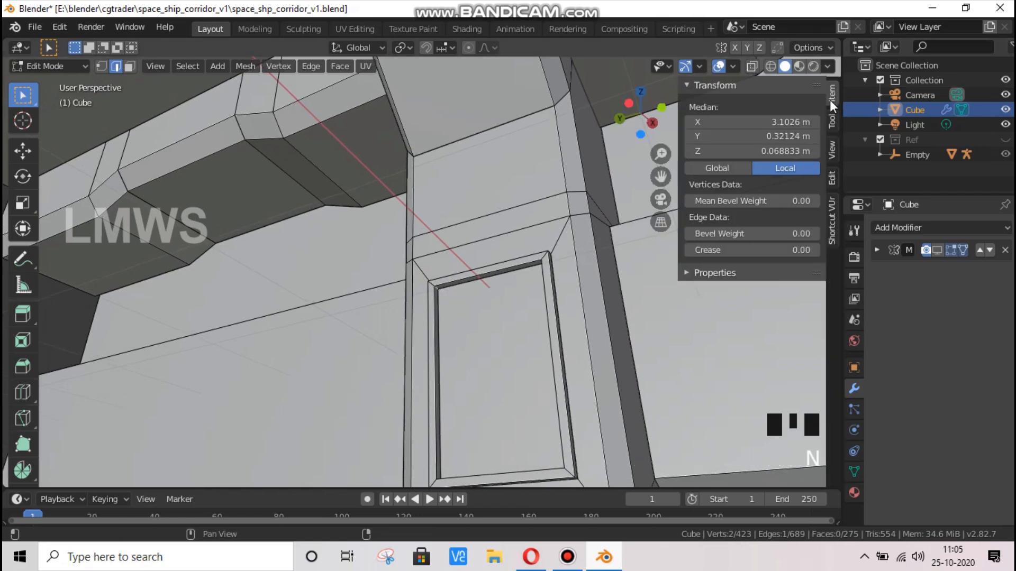
{"action": "scroll", "coordinate": [635, 265], "scroll_direction": "down", "scroll_amount": 2}
{"action": "key", "text": "Tab"}
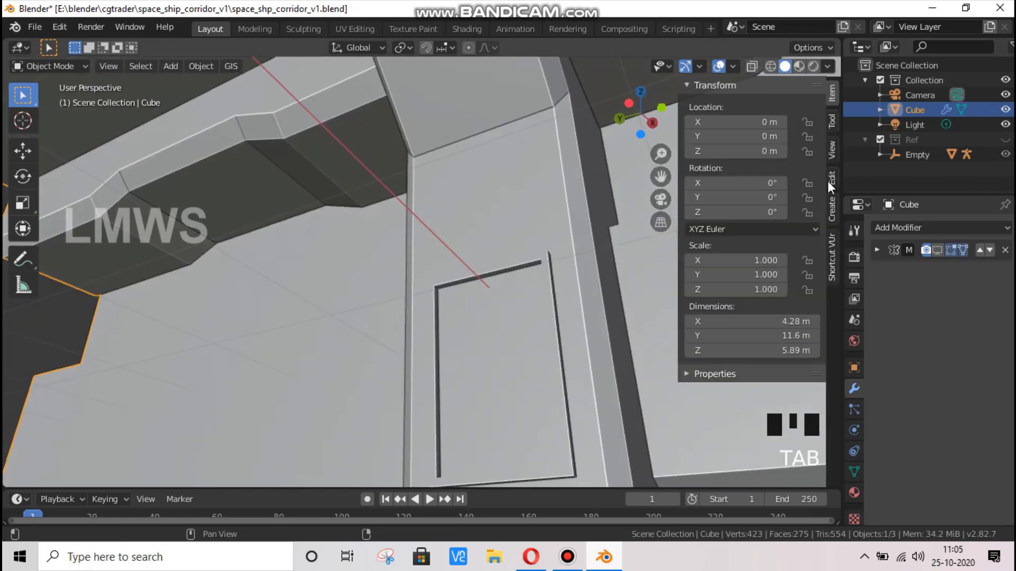
{"action": "left_click", "coordinate": [829, 152]}
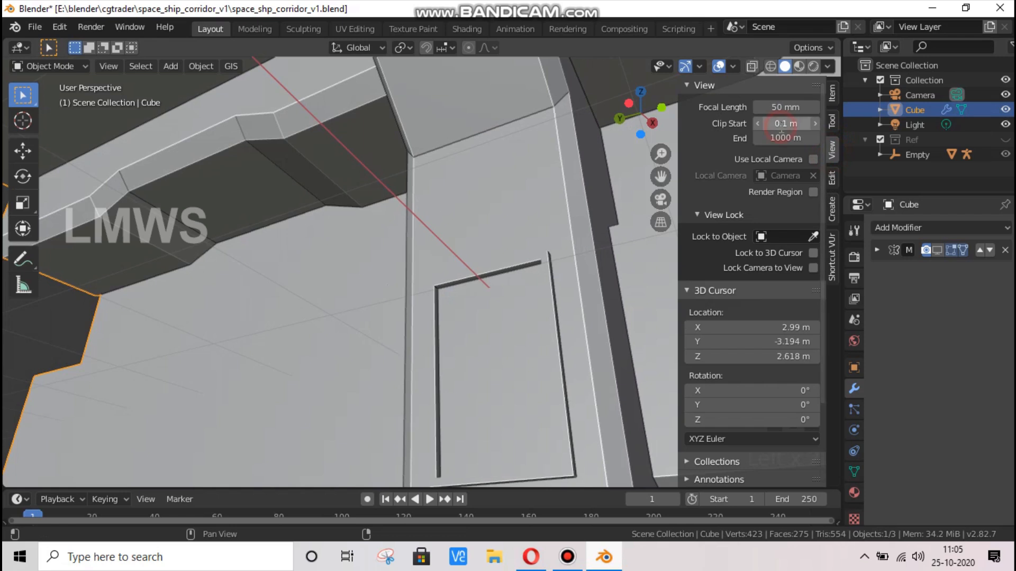
{"action": "left_click", "coordinate": [781, 124]}
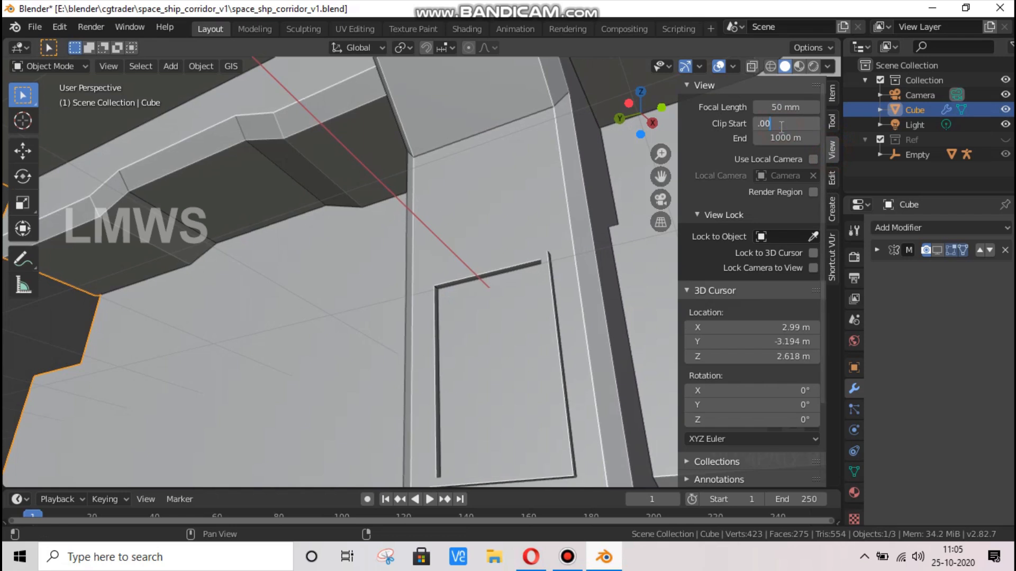
{"action": "type", "text": ".001"}
{"action": "key", "text": "Return"}
{"action": "key", "text": "n"}
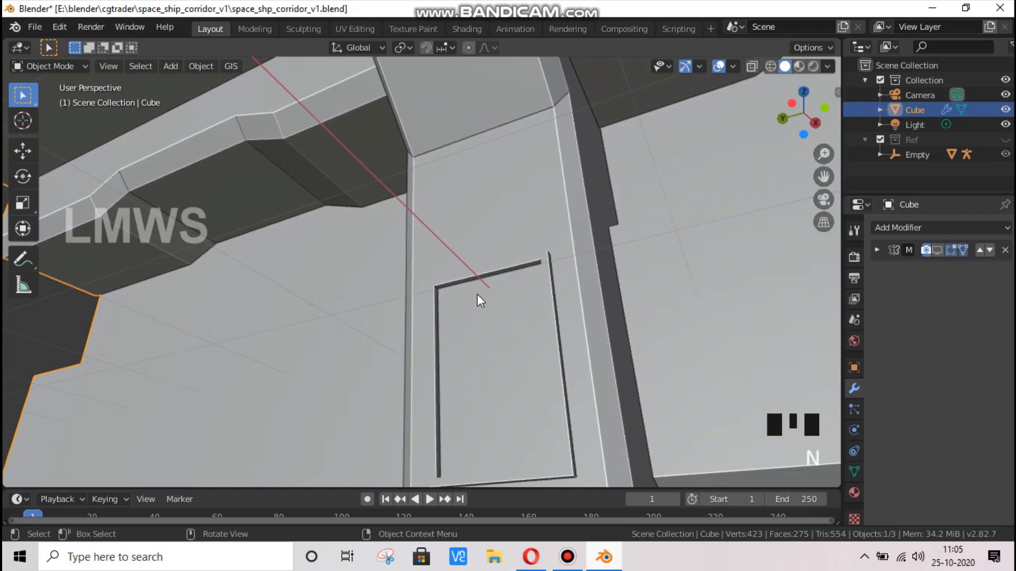
Return to Edit Mode and add the raised frame's second inner upper corner edge to the selection
{"action": "scroll", "coordinate": [477, 294], "scroll_direction": "up", "scroll_amount": 10}
{"action": "key", "text": "Tab"}
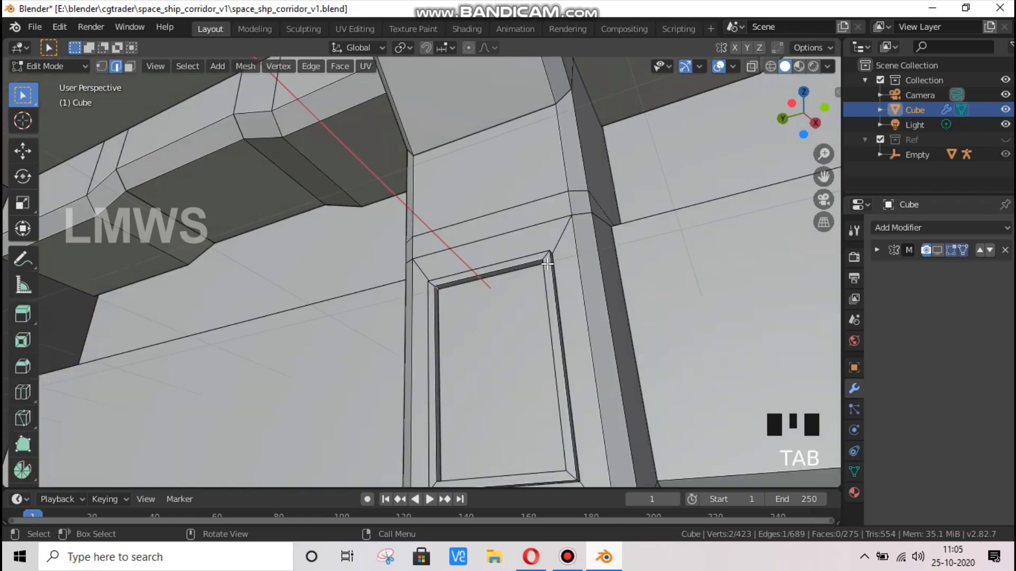
{"action": "scroll", "coordinate": [548, 262], "scroll_direction": "down", "scroll_amount": 12}
{"action": "mouse_move", "coordinate": [803, 112]}
{"action": "left_mouse_down"}
{"action": "mouse_move", "coordinate": [817, 126]}
{"action": "mouse_move", "coordinate": [806, 121]}
{"action": "left_mouse_up"}
{"action": "scroll", "coordinate": [551, 268], "scroll_direction": "down", "scroll_amount": 7}
{"action": "left_click_drag", "start_coordinate": [824, 177], "coordinate": [385, 345]}
{"action": "left_click", "coordinate": [397, 355], "text": "shift"}
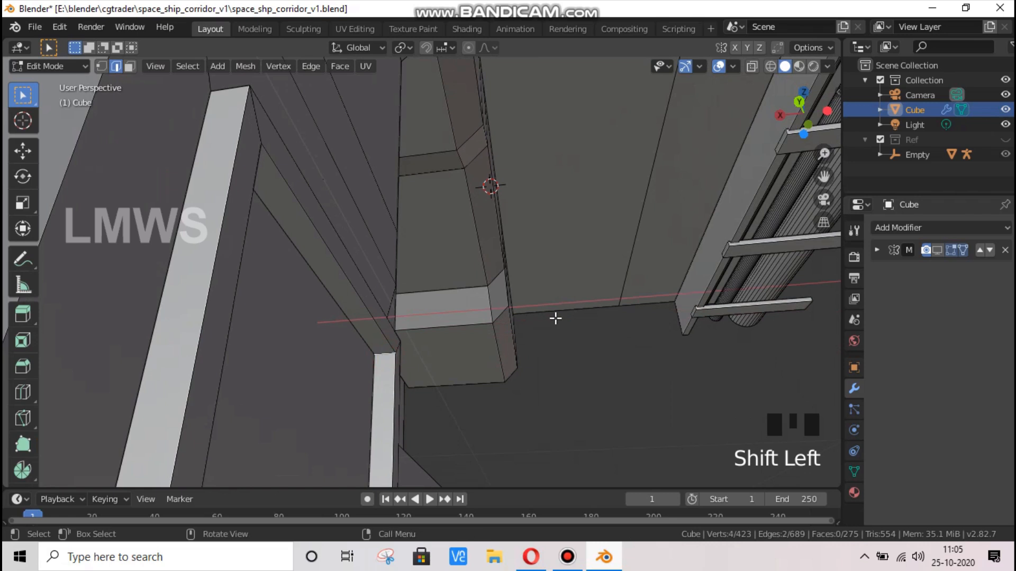
Add the two short edges at the raised frame's inner lower corners to the edge selection
{"action": "scroll", "coordinate": [807, 112], "scroll_direction": "down", "scroll_amount": 10}
{"action": "left_click_drag", "start_coordinate": [807, 113], "coordinate": [589, 226]}
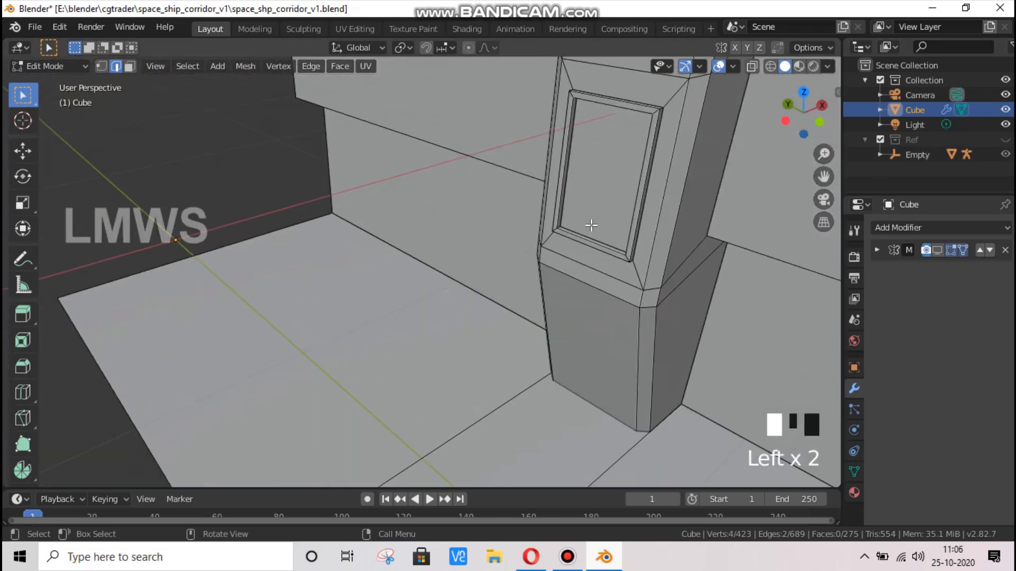
{"action": "scroll", "coordinate": [606, 231], "scroll_direction": "up", "scroll_amount": 4}
{"action": "scroll", "coordinate": [671, 189], "scroll_direction": "down", "scroll_amount": 1}
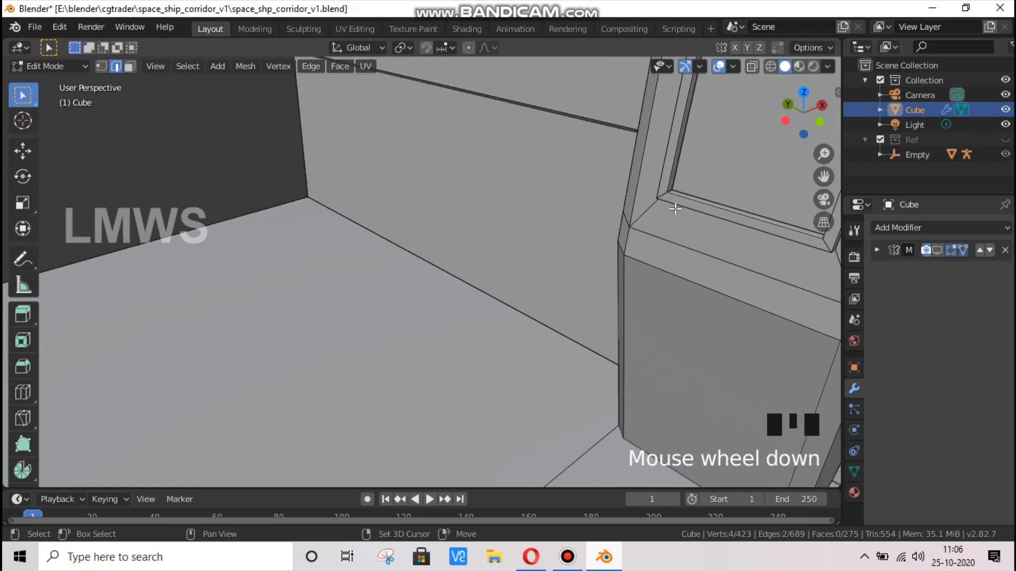
{"action": "left_click", "coordinate": [675, 209], "text": "shift"}
{"action": "left_click_drag", "start_coordinate": [796, 110], "coordinate": [326, 135], "text": "shift"}
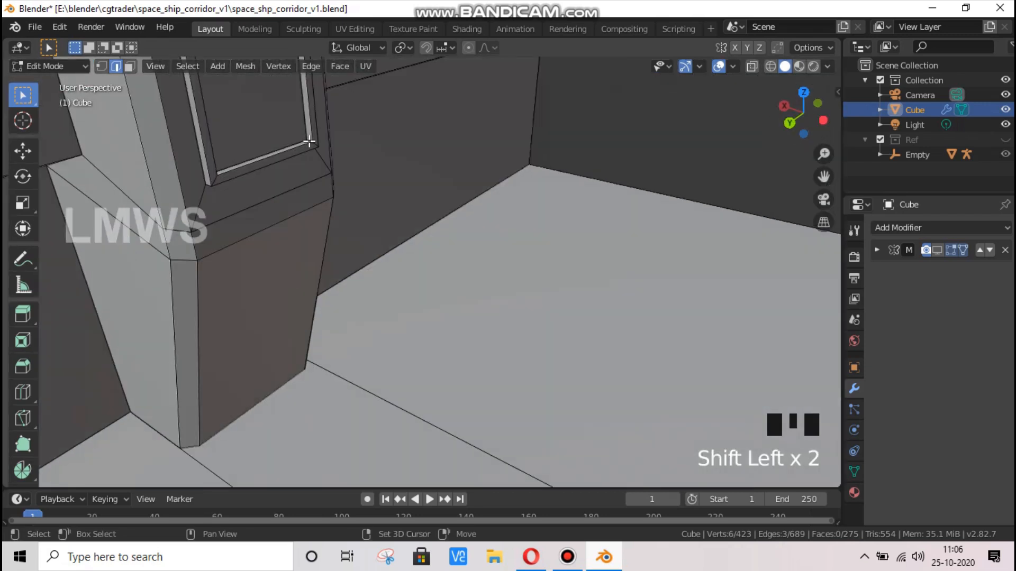
{"action": "left_click", "coordinate": [309, 141], "text": "shift"}
Bevel the four selected frame corner edges by about 0.057 m with one segment and clear the selection
{"action": "key", "text": "ctrl+b"}
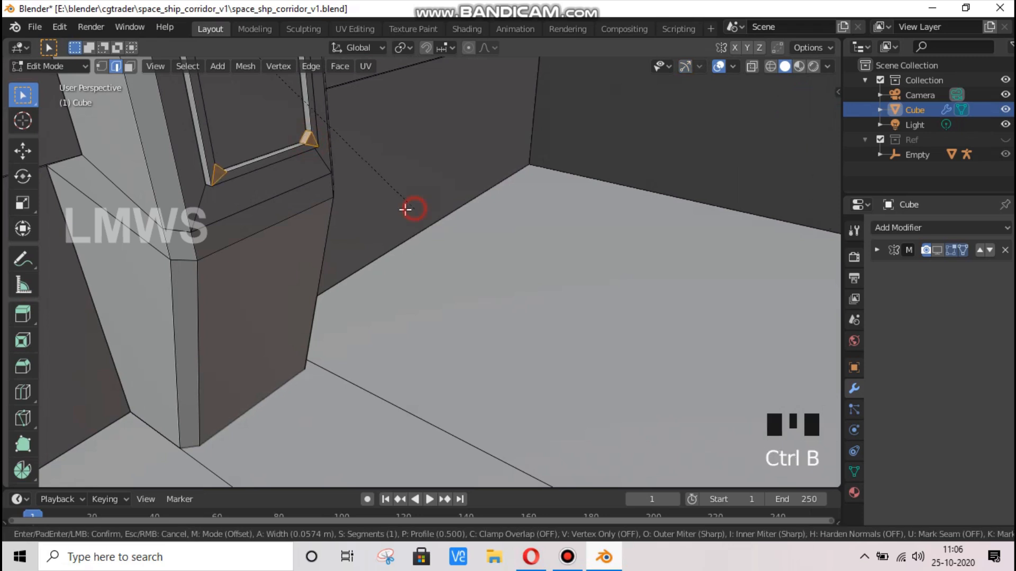
{"action": "left_click", "coordinate": [405, 209]}
{"action": "key", "text": "alt+a"}
{"action": "scroll", "coordinate": [796, 175], "scroll_direction": "down", "scroll_amount": 3}
{"action": "left_click_drag", "start_coordinate": [806, 101], "coordinate": [782, 123]}
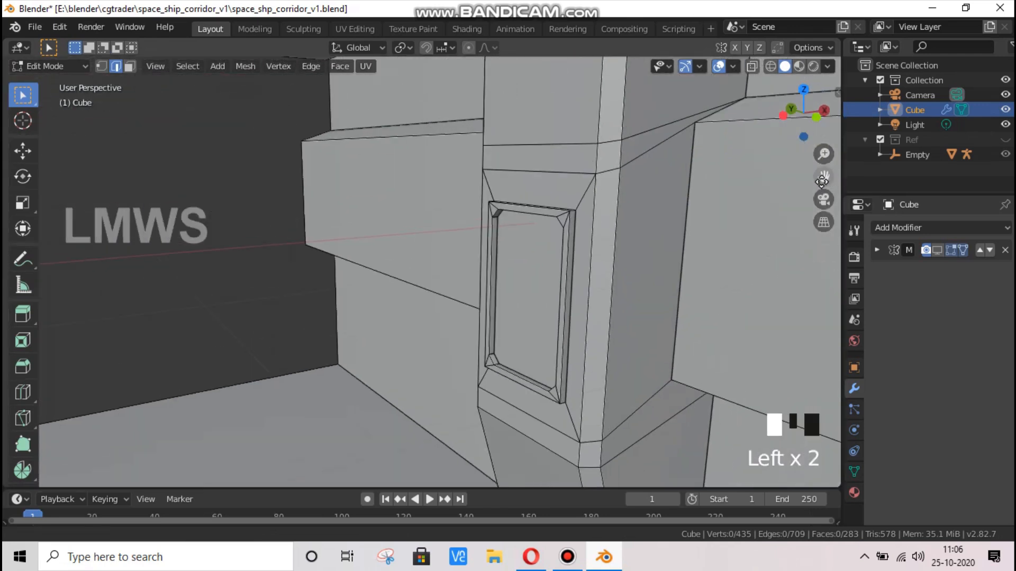
{"action": "scroll", "coordinate": [563, 324], "scroll_direction": "up", "scroll_amount": 2}
{"action": "key", "text": "ctrl+r"}
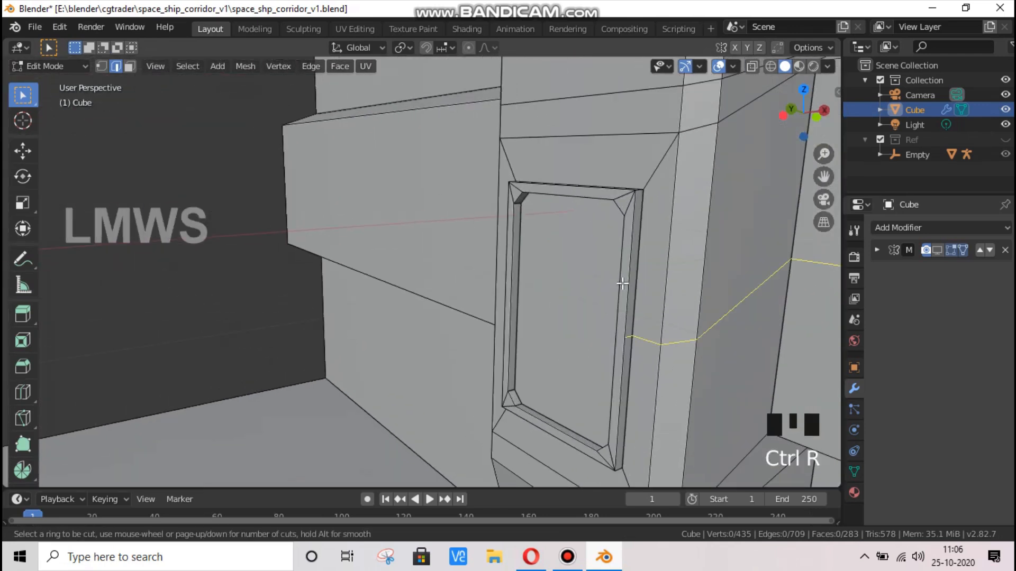
{"action": "key", "text": "Escape"}
{"action": "key", "text": "Escape"}
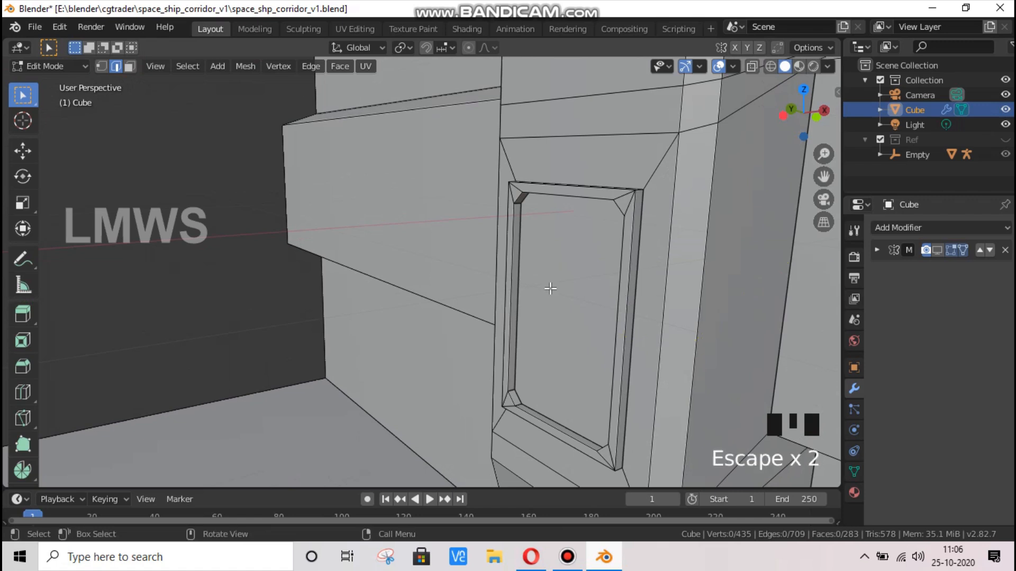
In face selection mode, extrude the column panel's inner face in place and scale it down to form an inset
{"action": "left_click", "coordinate": [127, 65]}
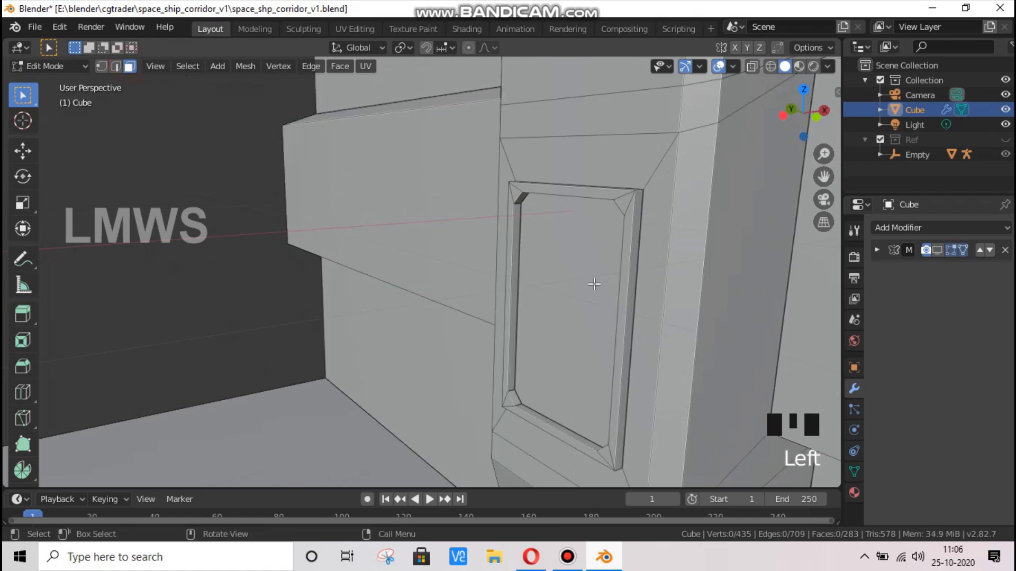
{"action": "left_click", "coordinate": [561, 268]}
{"action": "key", "text": "Escape"}
{"action": "key", "text": "e"}
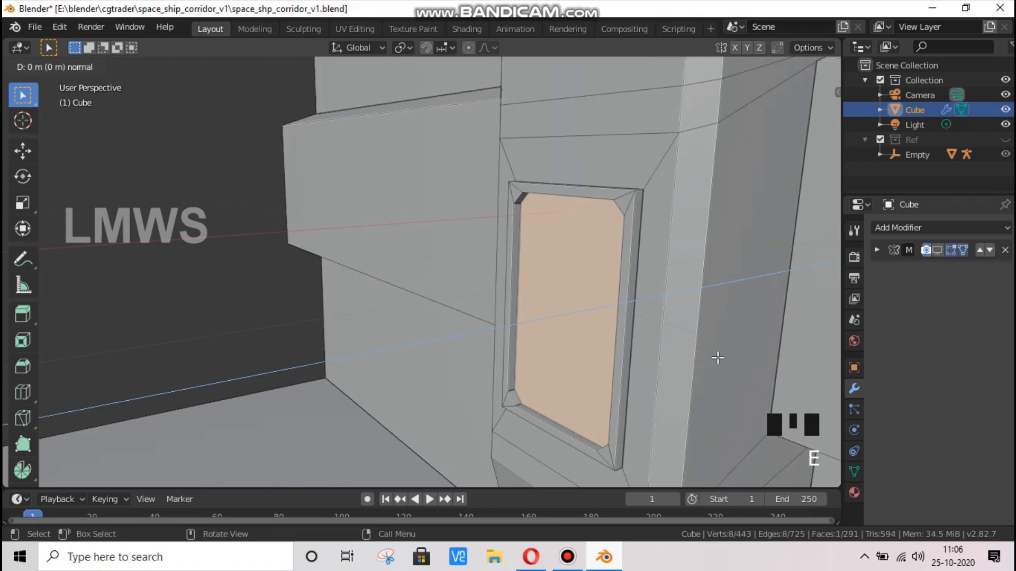
{"action": "right_click", "coordinate": [716, 356]}
{"action": "key", "text": "s"}
{"action": "left_click", "coordinate": [687, 352]}
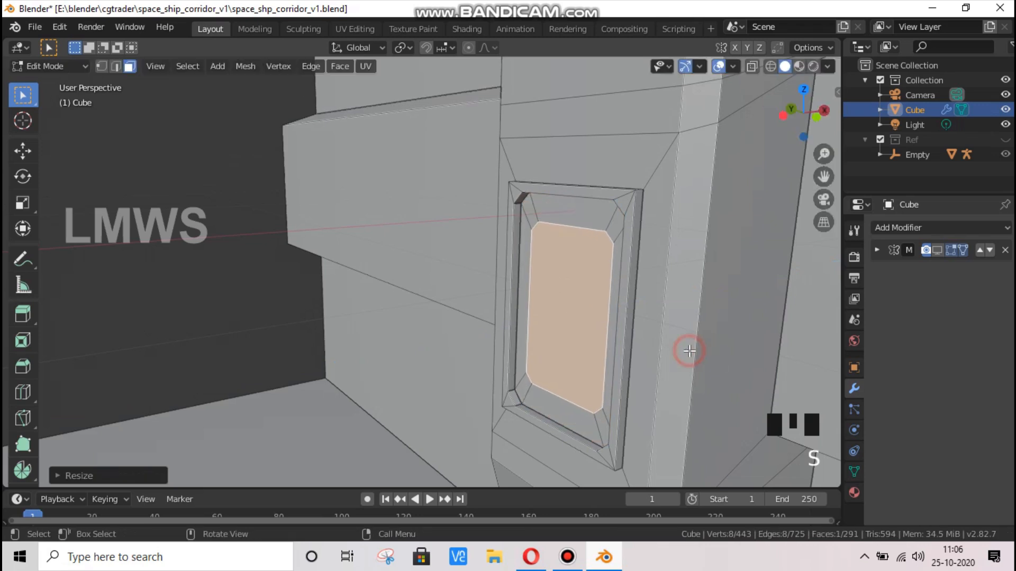
Extrude the column panel's inset face about 0.014 m inward
{"action": "key", "text": "e"}
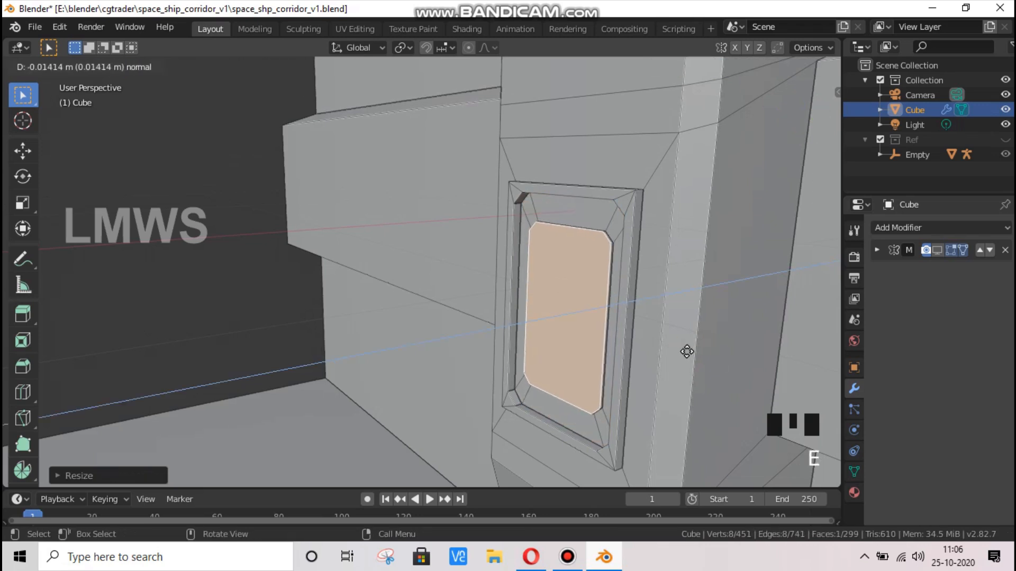
{"action": "left_click", "coordinate": [687, 351]}
{"action": "scroll", "coordinate": [534, 302], "scroll_direction": "down", "scroll_amount": 3}
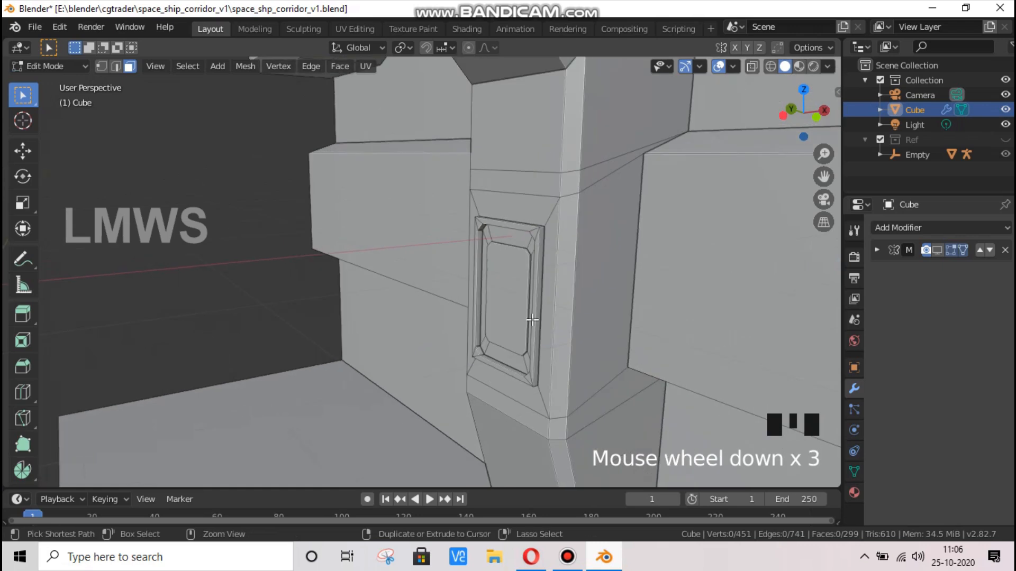
In Object Mode, turn the Mirror modifier's viewport display back on and save the file
{"action": "key", "text": "ctrl+s"}
{"action": "key", "text": "Tab"}
{"action": "scroll", "coordinate": [485, 286], "scroll_direction": "down", "scroll_amount": 2}
{"action": "scroll", "coordinate": [526, 280], "scroll_direction": "up", "scroll_amount": 3}
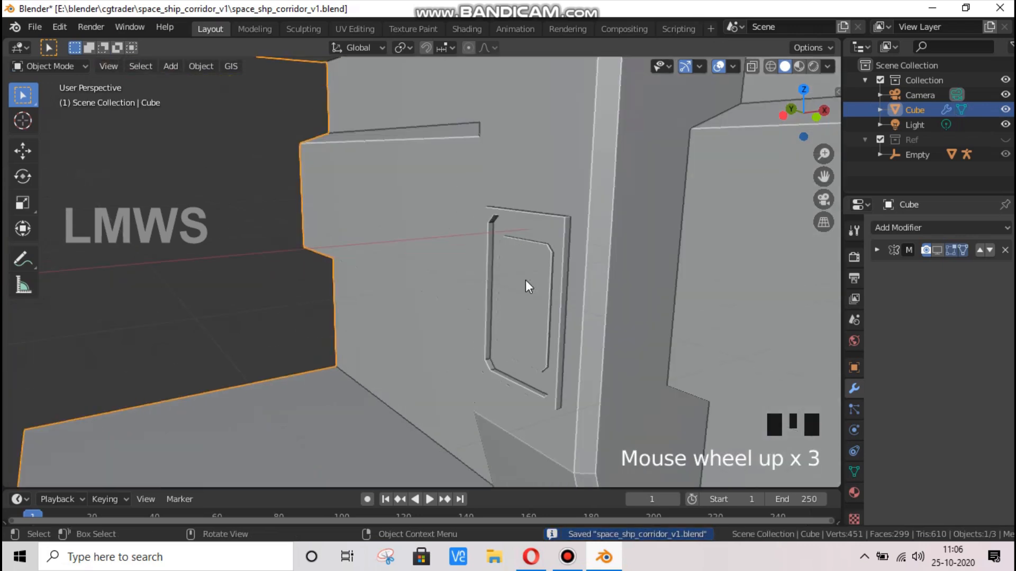
{"action": "scroll", "coordinate": [608, 238], "scroll_direction": "down", "scroll_amount": 5}
{"action": "left_click", "coordinate": [691, 176]}
{"action": "scroll", "coordinate": [691, 179], "scroll_direction": "down", "scroll_amount": 3}
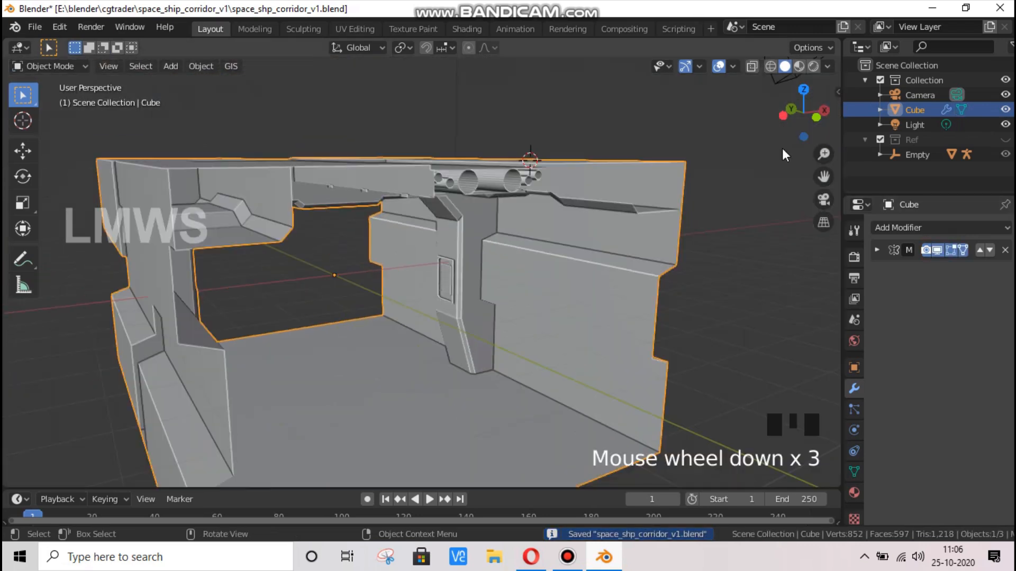
{"action": "left_click_drag", "start_coordinate": [803, 114], "coordinate": [546, 279]}
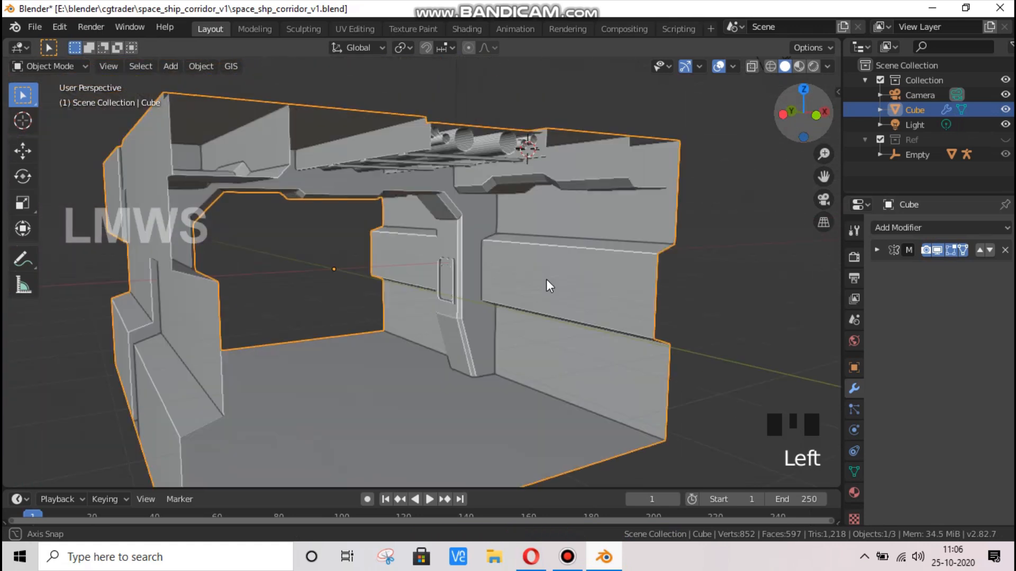
{"action": "key", "text": "ctrl+s"}
Switch to the Opera browser to check the corridor reference image and return to Blender
{"action": "scroll", "coordinate": [478, 272], "scroll_direction": "up", "scroll_amount": 3}
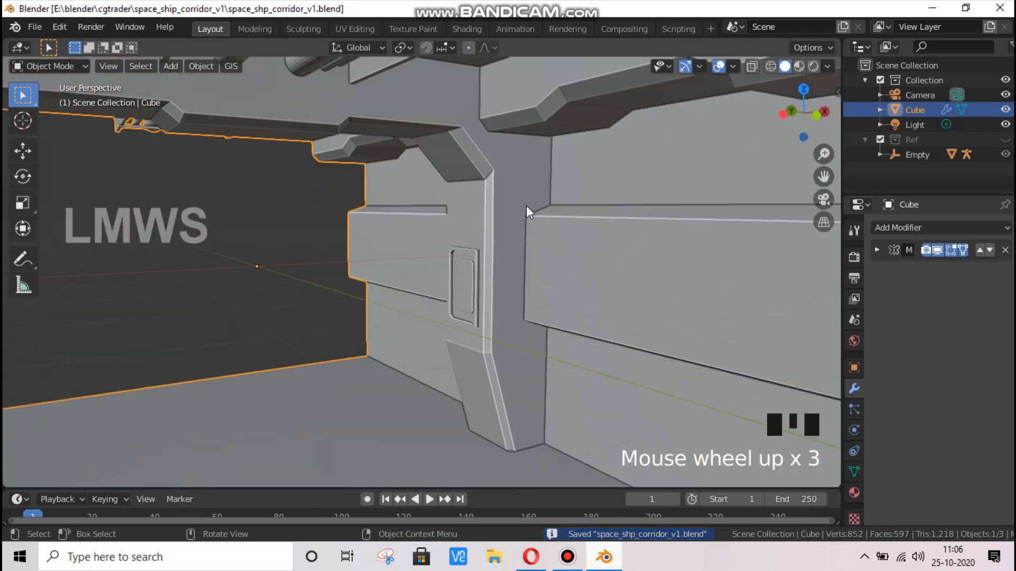
{"action": "left_click", "coordinate": [609, 556]}
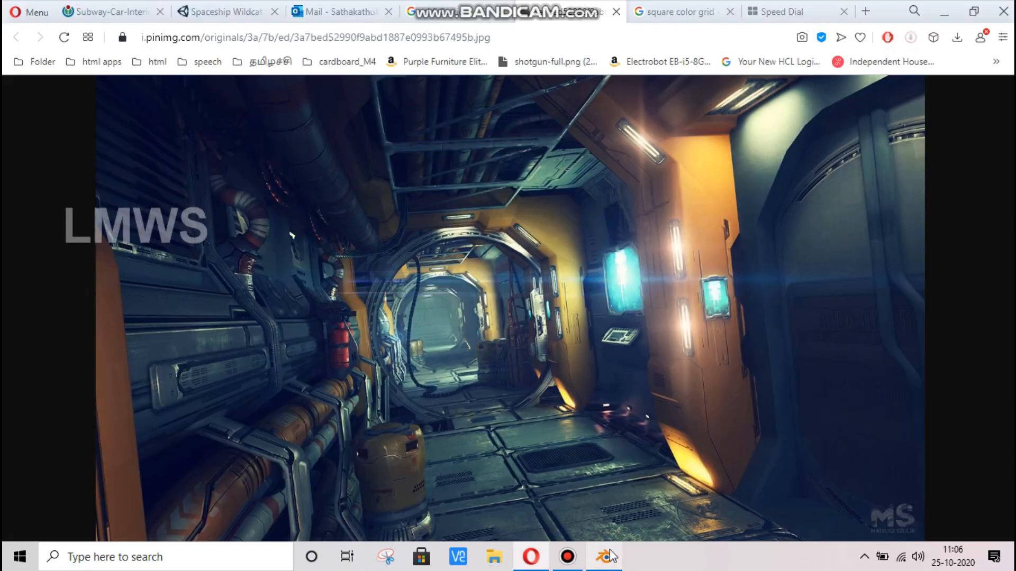
{"action": "left_click", "coordinate": [606, 557]}
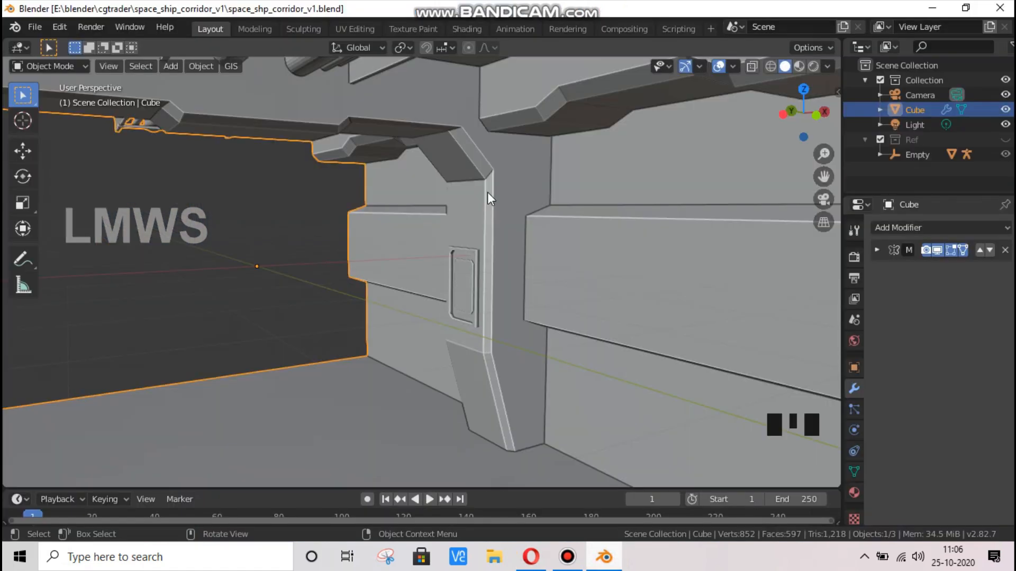
In Edit Mode, extrude the angled face at the top of the column in place and scale it down as an inset
{"action": "key", "text": "Tab"}
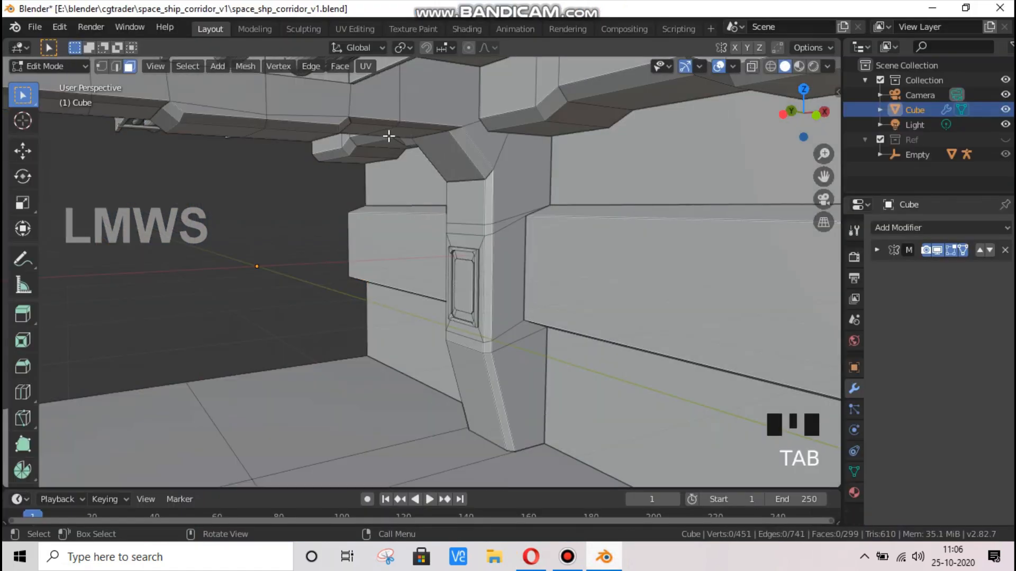
{"action": "left_click", "coordinate": [444, 154]}
{"action": "key", "text": "e"}
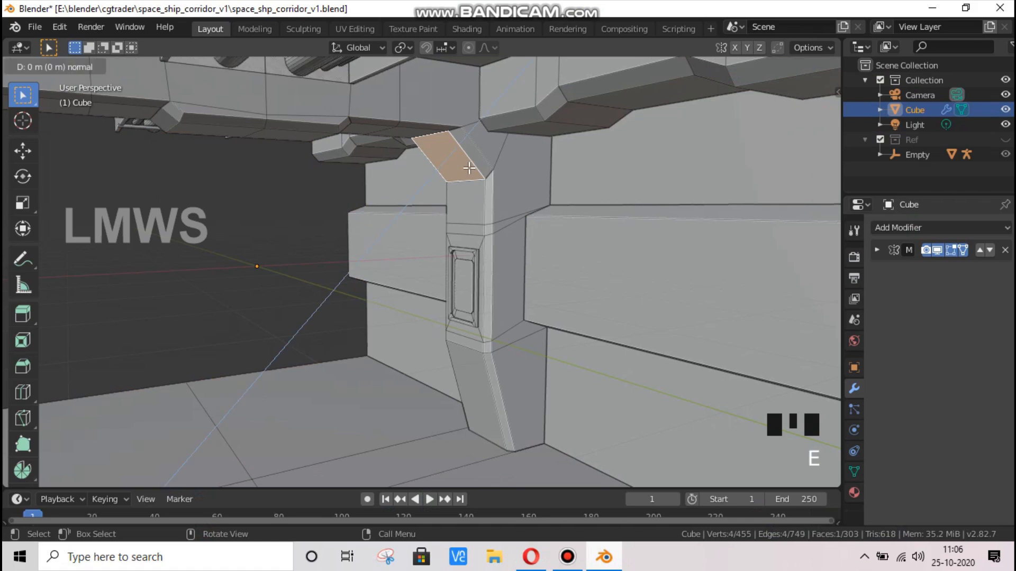
{"action": "key", "text": "s"}
{"action": "left_click", "coordinate": [511, 180]}
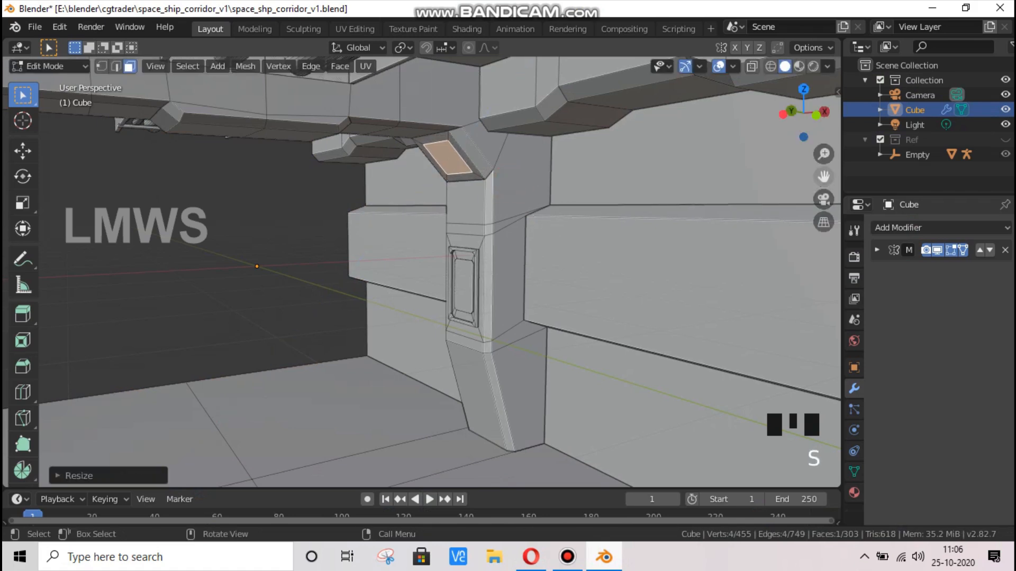
{"action": "left_click_drag", "start_coordinate": [529, 275], "coordinate": [487, 258]}
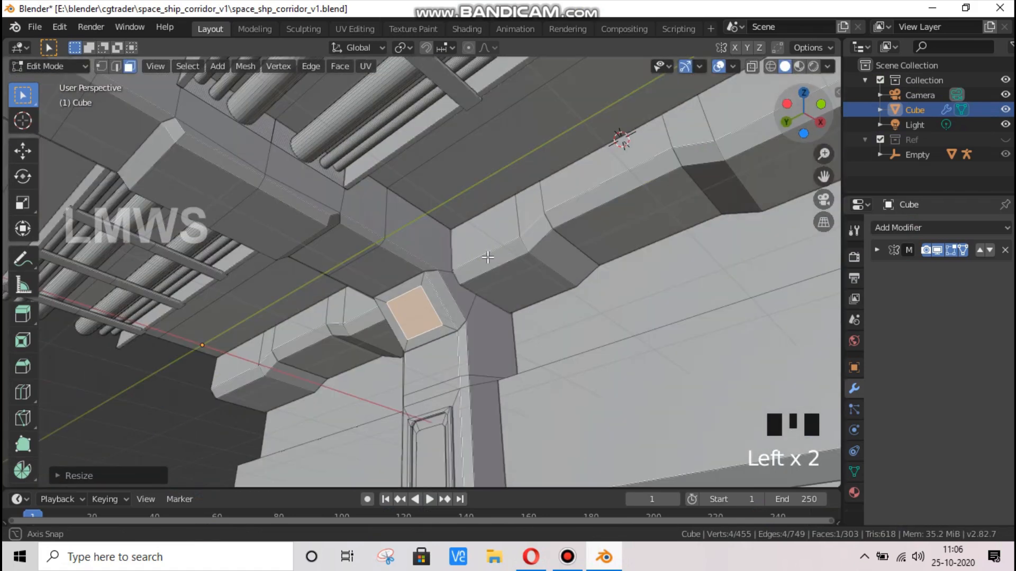
Extrude the angled face's inset again and scale it slightly smaller to leave a thin border around it
{"action": "scroll", "coordinate": [450, 325], "scroll_direction": "up", "scroll_amount": 4}
{"action": "key", "text": "e"}
{"action": "left_click", "coordinate": [503, 383]}
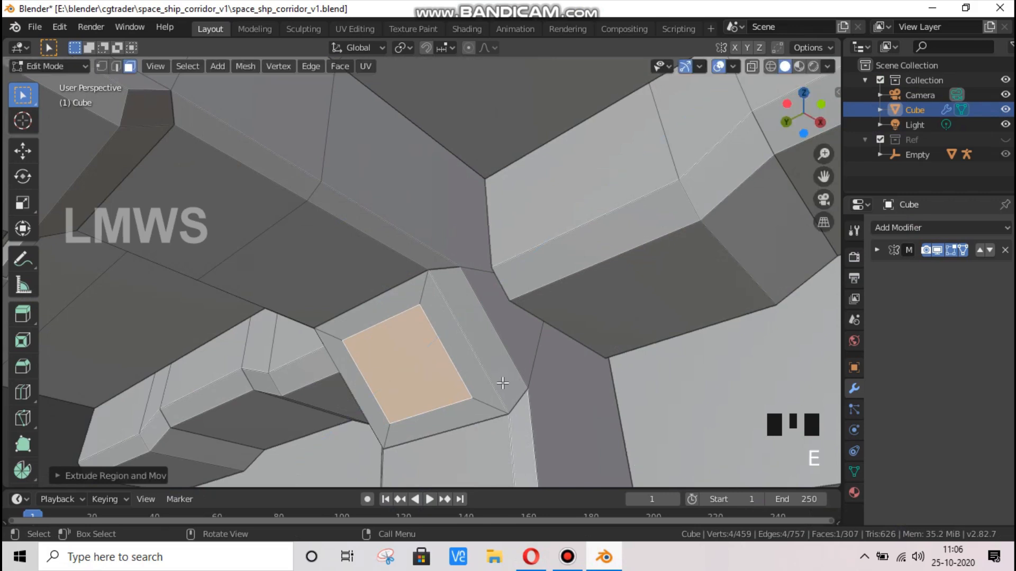
{"action": "key", "text": "s"}
{"action": "left_click", "coordinate": [490, 379]}
{"action": "scroll", "coordinate": [403, 324], "scroll_direction": "up", "scroll_amount": 2}
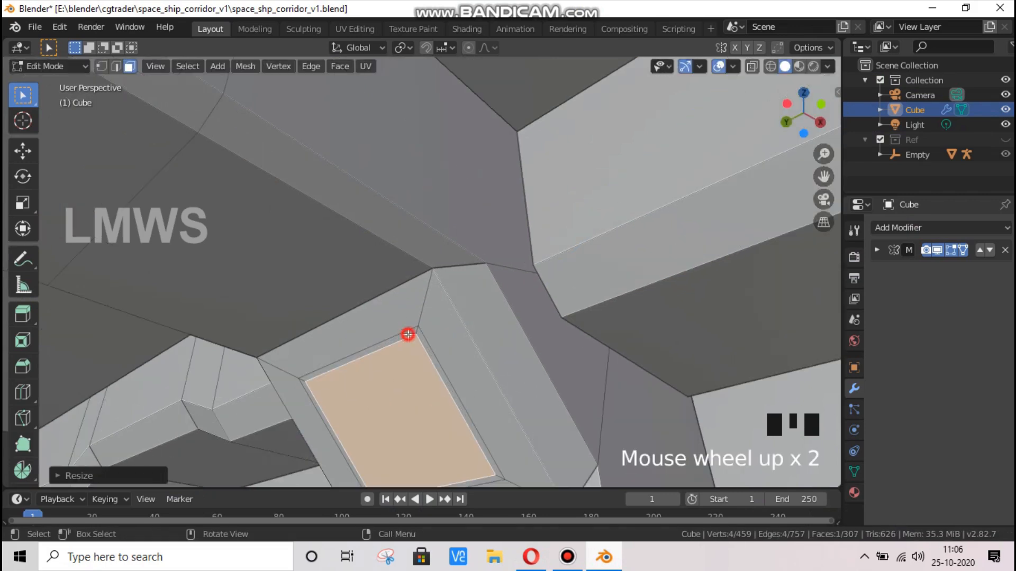
Select the four thin border faces around the angled panel and extrude them outward slightly into a raised frame
{"action": "left_click", "coordinate": [407, 334]}
{"action": "left_click", "coordinate": [427, 349], "text": "shift"}
{"action": "left_click", "coordinate": [312, 392], "text": "shift"}
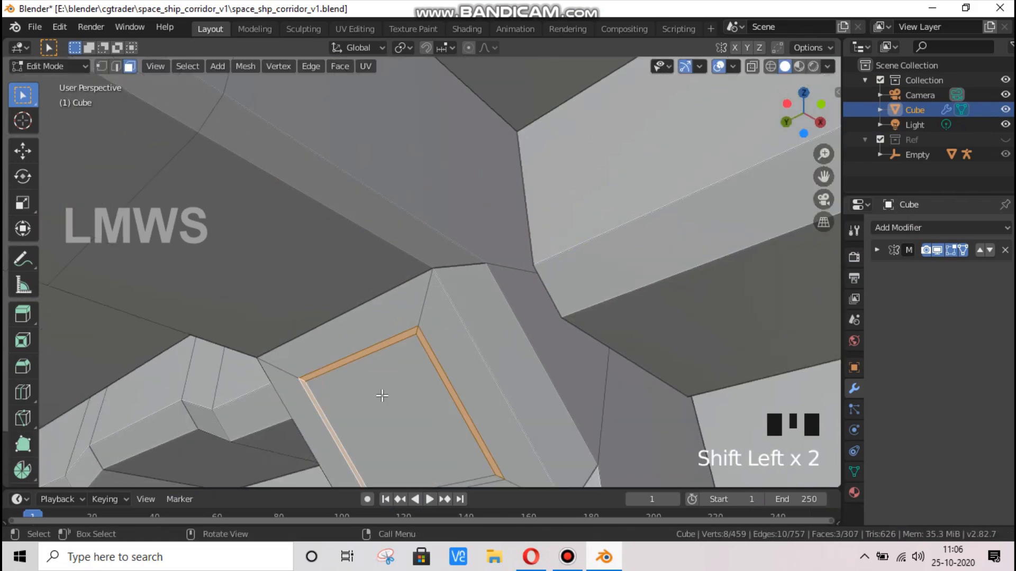
{"action": "scroll", "coordinate": [463, 437], "scroll_direction": "down", "scroll_amount": 1}
{"action": "left_click", "coordinate": [464, 436], "text": "shift"}
{"action": "key", "text": "e"}
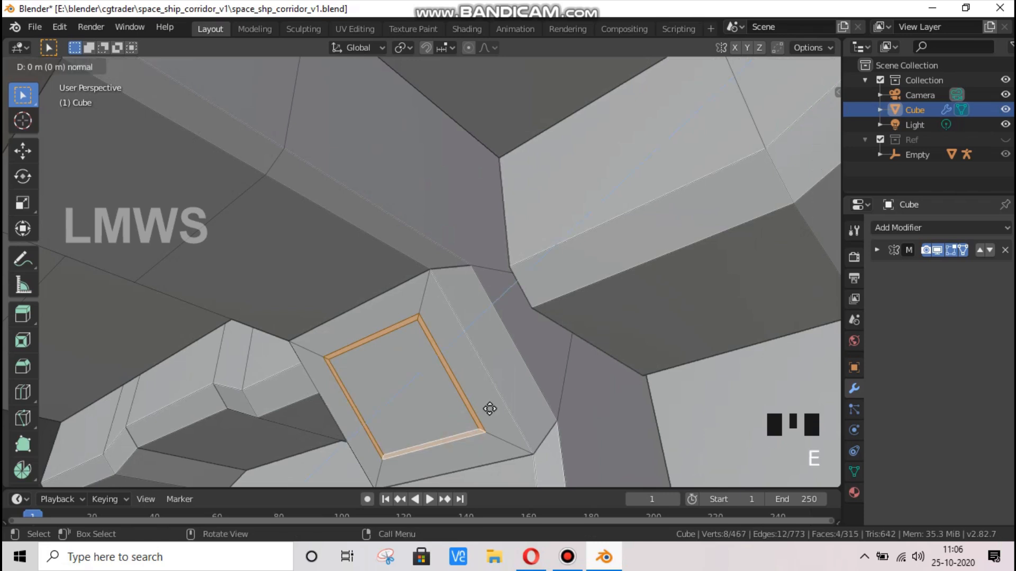
{"action": "left_click", "coordinate": [489, 409]}
Extrude the face inside the angled frame, scale it smaller, and extrude the resulting inset about 0.014 m inward
{"action": "left_click", "coordinate": [414, 396]}
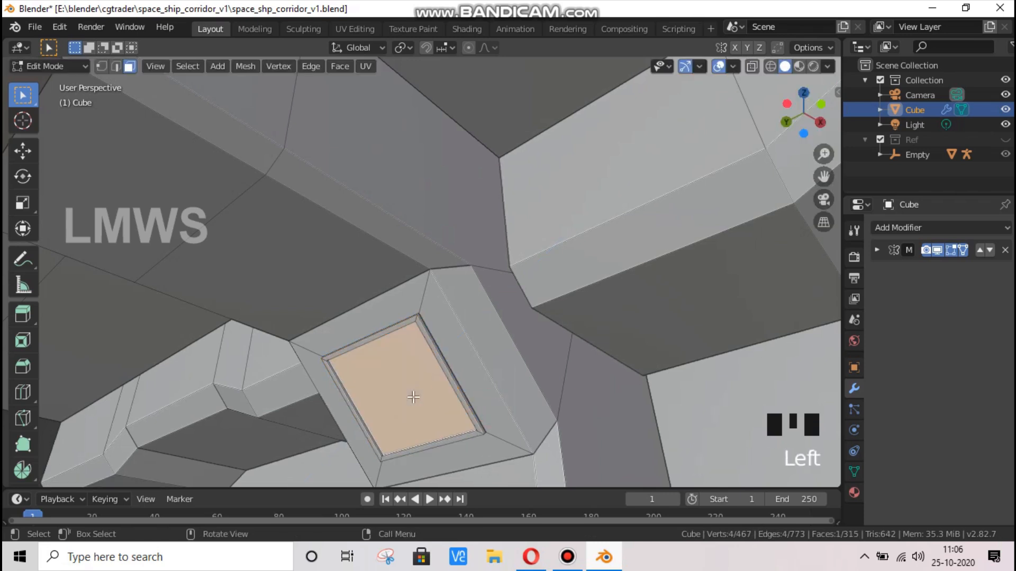
{"action": "key", "text": "e"}
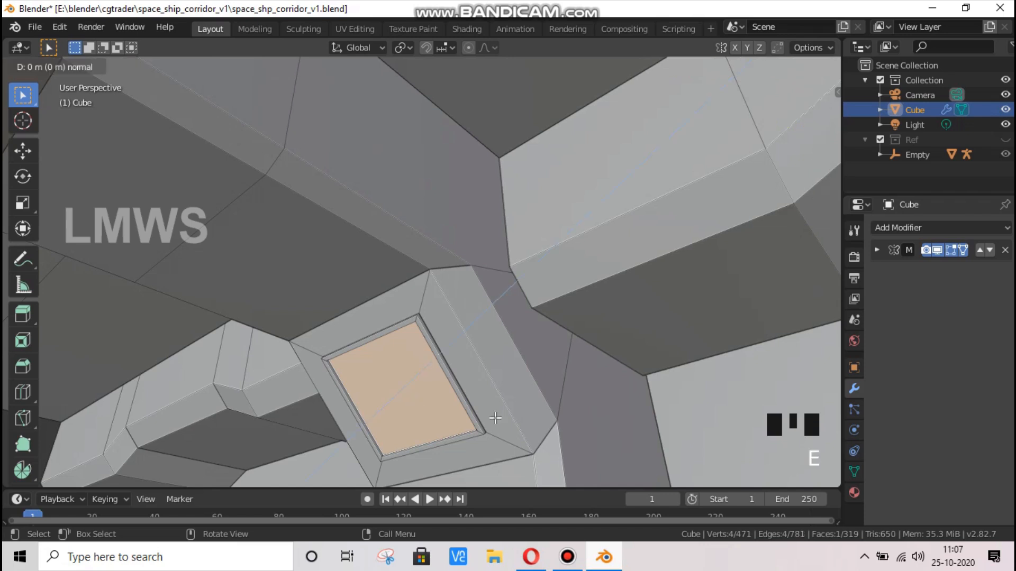
{"action": "left_click", "coordinate": [502, 417]}
{"action": "key", "text": "s"}
{"action": "left_click", "coordinate": [460, 396]}
{"action": "key", "text": "e"}
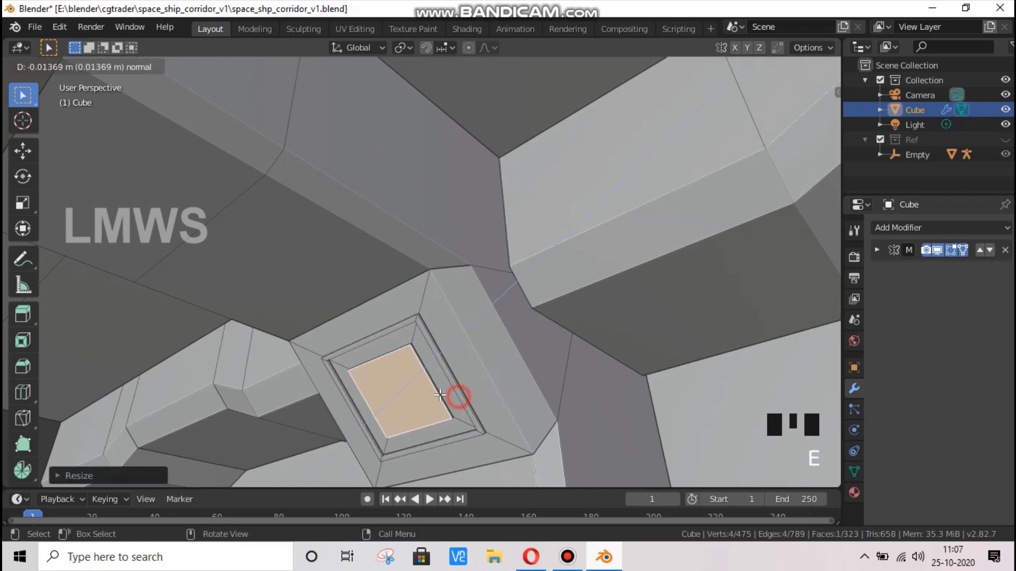
{"action": "left_click", "coordinate": [439, 395]}
Clear the face selection and save the file
{"action": "left_click_drag", "start_coordinate": [823, 179], "coordinate": [841, 42]}
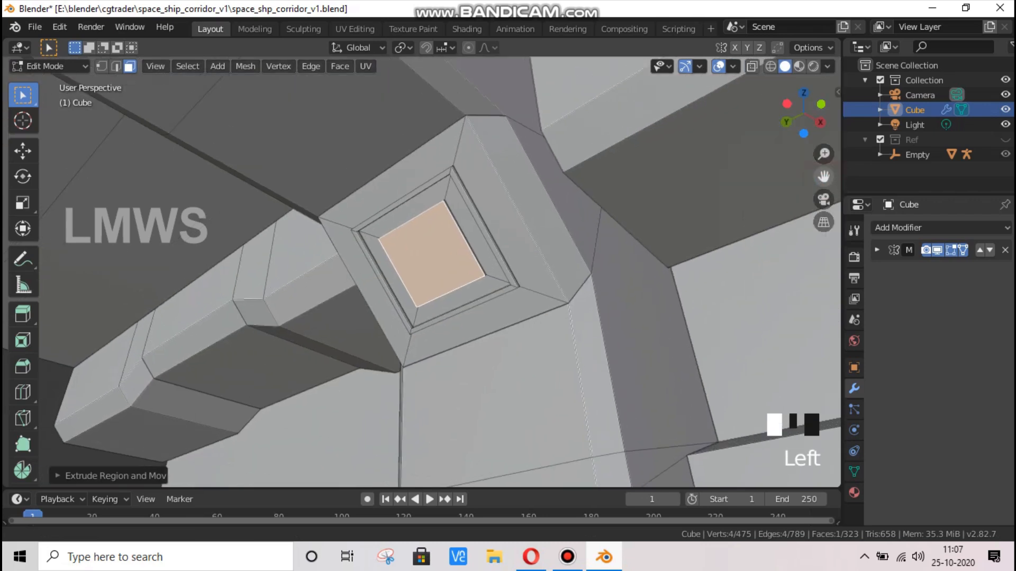
{"action": "scroll", "coordinate": [358, 300], "scroll_direction": "up", "scroll_amount": 3}
{"action": "scroll", "coordinate": [225, 269], "scroll_direction": "up", "scroll_amount": 1}
{"action": "key", "text": "alt+a"}
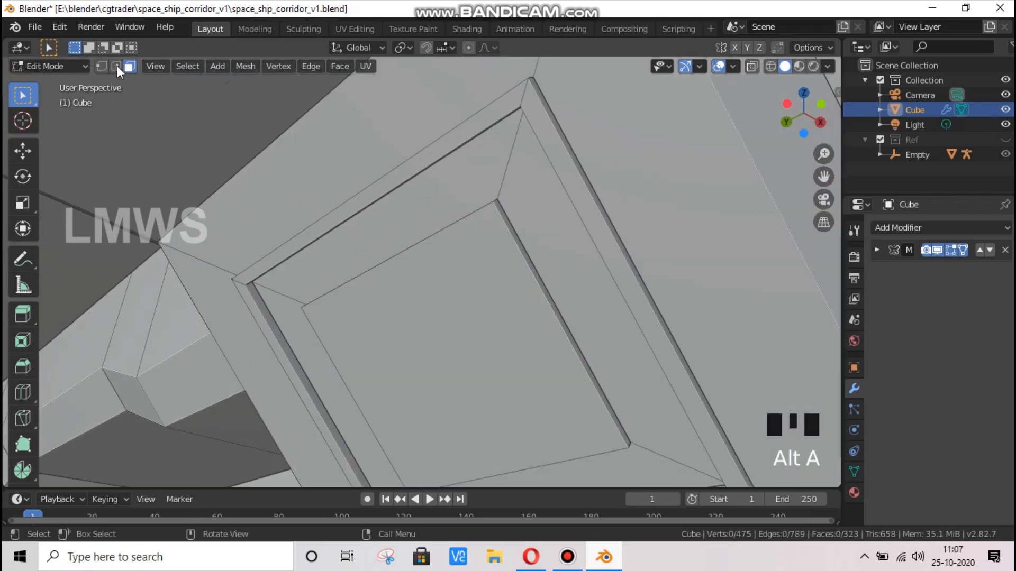
{"action": "key", "text": "ctrl+s"}
{"action": "key", "text": "2"}
{"action": "left_click", "coordinate": [539, 335]}
{"action": "scroll", "coordinate": [483, 348], "scroll_direction": "down", "scroll_amount": 3}
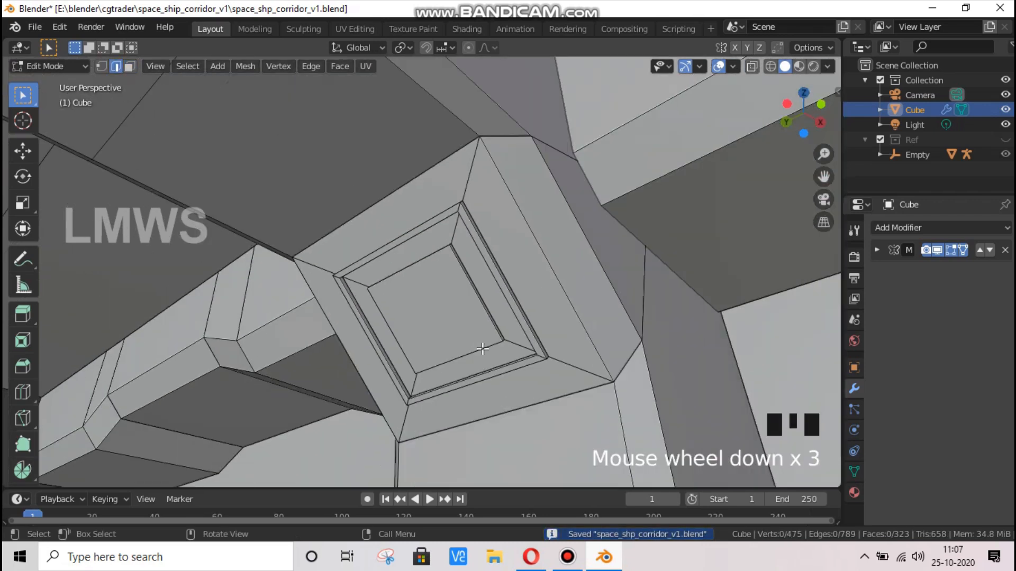
{"action": "key", "text": "ctrl+z"}
{"action": "key", "text": "ctrl+z"}
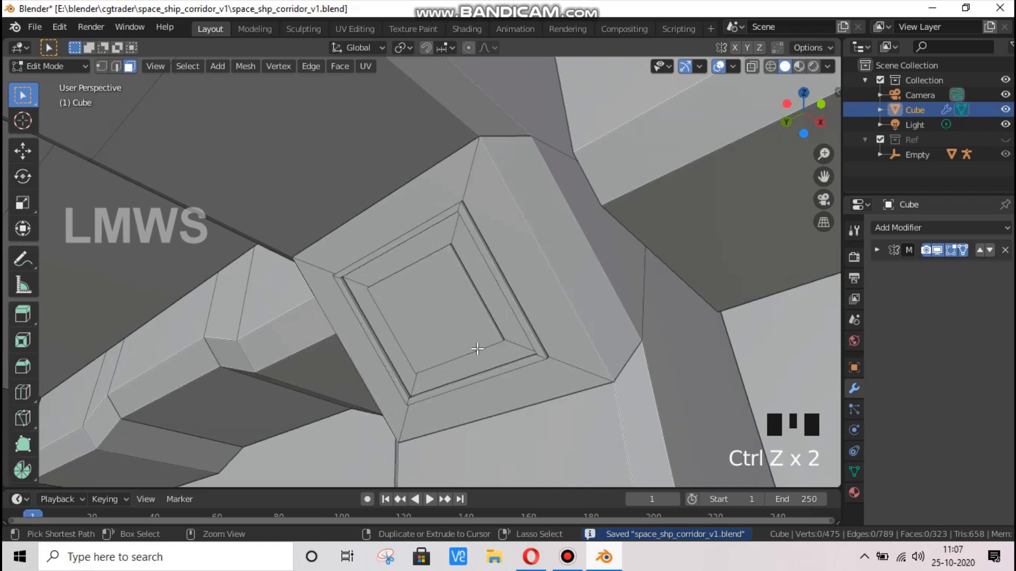
Undo the last extrusion of the angled panel's inner face, extrude it inward again slightly, and clear the selection
{"action": "key", "text": "ctrl+z"}
{"action": "key", "text": "ctrl+z"}
{"action": "scroll", "coordinate": [434, 337], "scroll_direction": "up", "scroll_amount": 2}
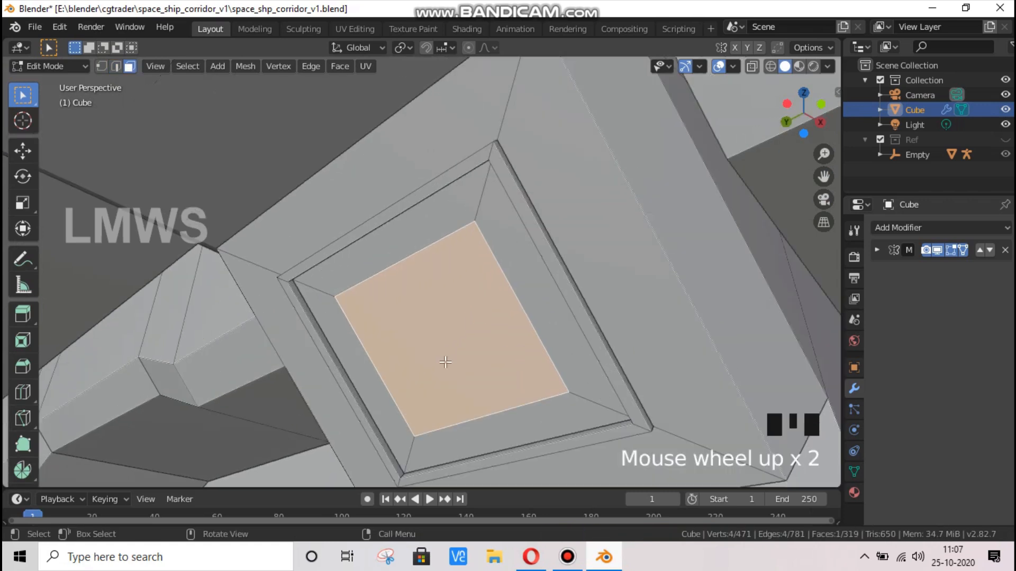
{"action": "key", "text": "e"}
{"action": "left_click", "coordinate": [264, 259]}
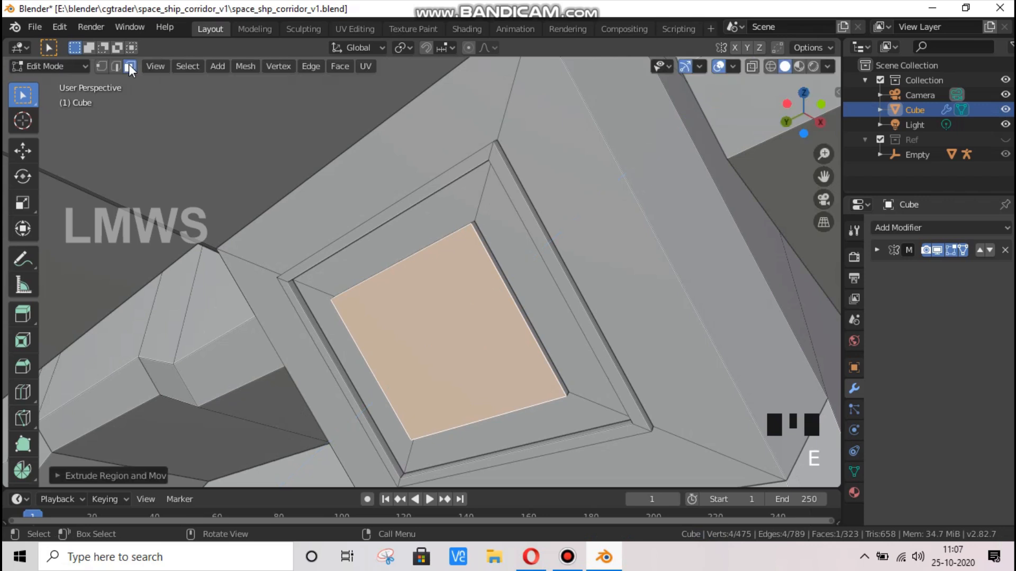
{"action": "key", "text": "alt+a"}
Select the four corner edges of the raised frame around the angled panel and bevel them into small chamfers
{"action": "left_click", "coordinate": [803, 109]}
{"action": "left_click_drag", "start_coordinate": [804, 109], "coordinate": [276, 247]}
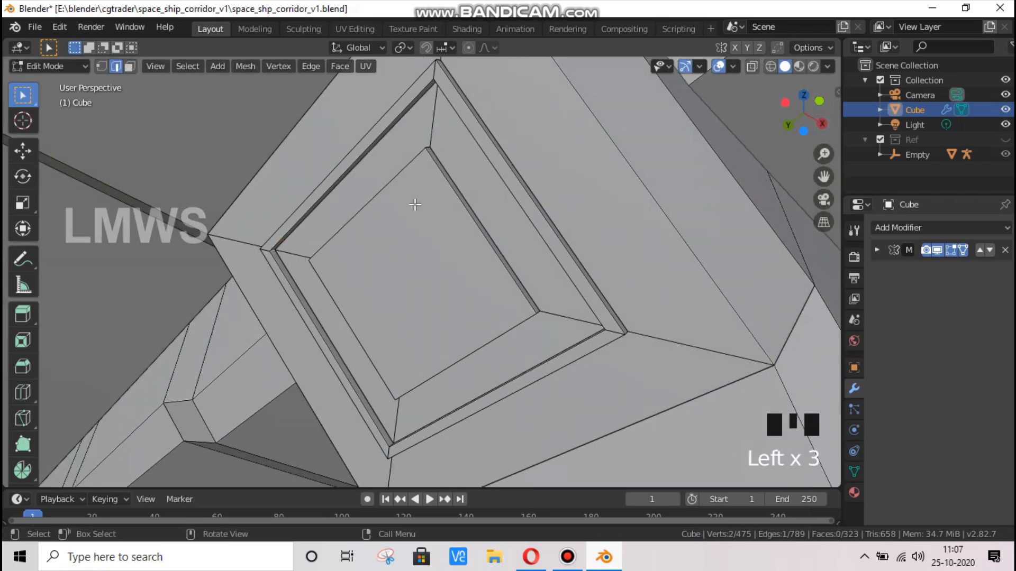
{"action": "left_click_drag", "start_coordinate": [803, 113], "coordinate": [772, 127]}
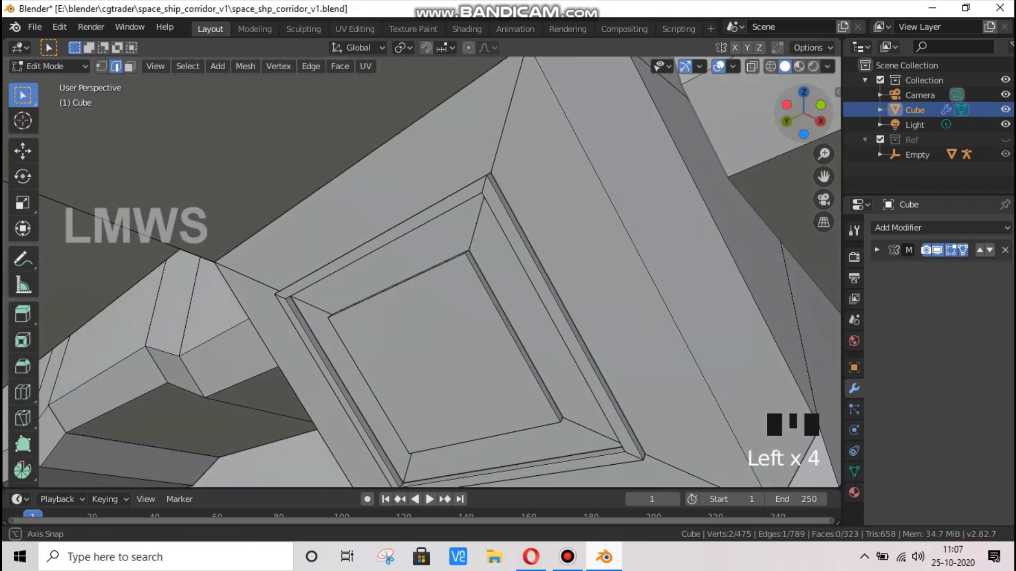
{"action": "left_click", "coordinate": [396, 482], "text": "shift"}
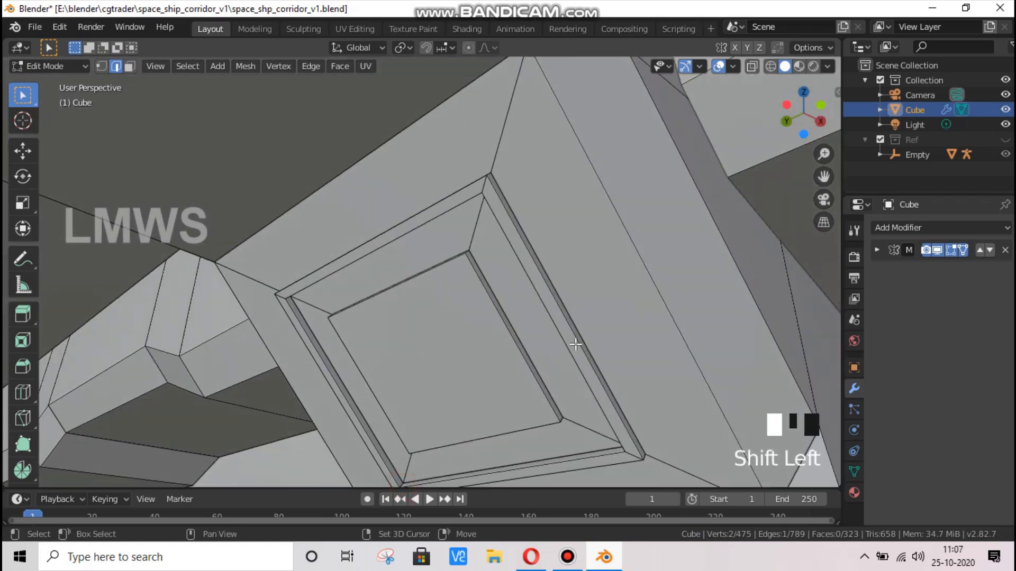
{"action": "left_click_drag", "start_coordinate": [804, 112], "coordinate": [803, 170]}
{"action": "left_click", "coordinate": [728, 154], "text": "shift"}
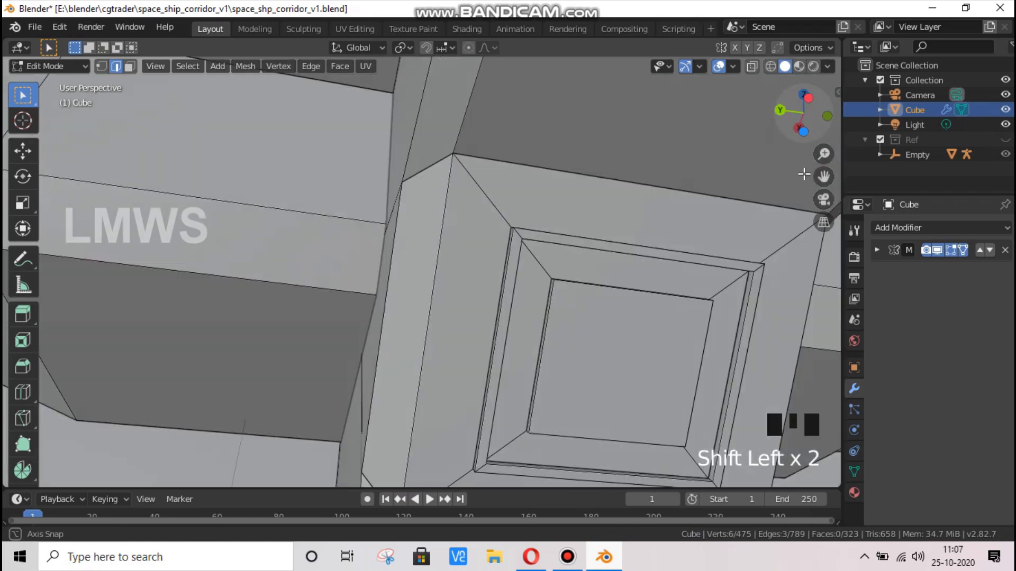
{"action": "left_click", "coordinate": [711, 481], "text": "shift"}
{"action": "left_click_drag", "start_coordinate": [807, 112], "coordinate": [726, 250]}
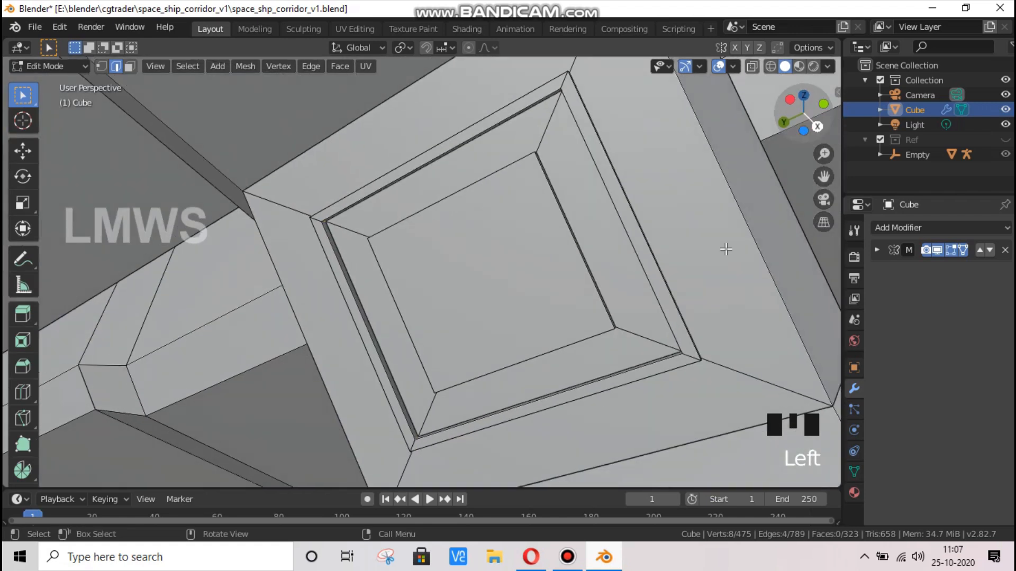
{"action": "key", "text": "ctrl+b"}
{"action": "left_click", "coordinate": [735, 285]}
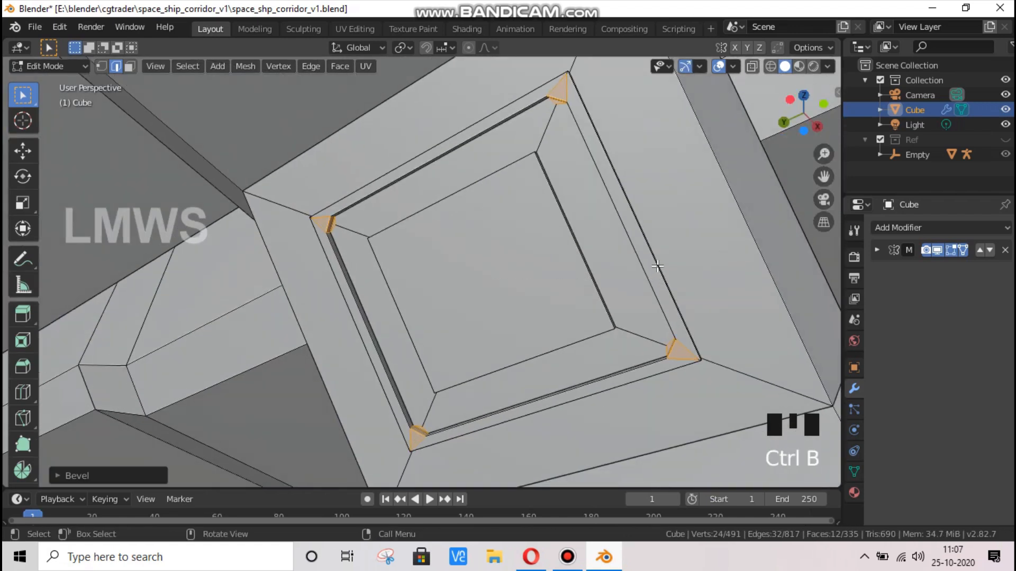
Save the file in Object Mode and review the whole corridor against the reference image in the browser
{"action": "scroll", "coordinate": [691, 227], "scroll_direction": "down", "scroll_amount": 2}
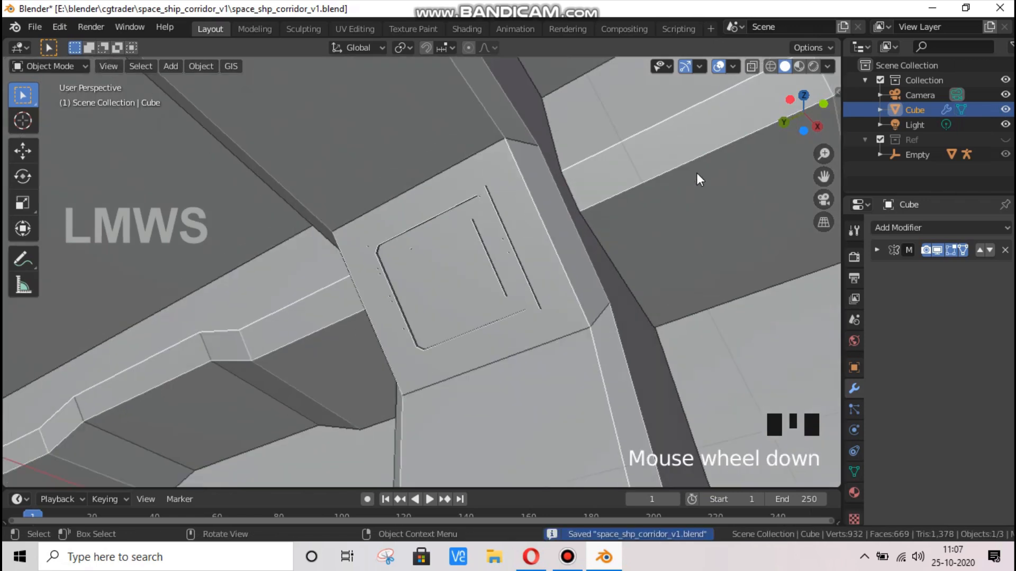
{"action": "scroll", "coordinate": [697, 173], "scroll_direction": "down", "scroll_amount": 1}
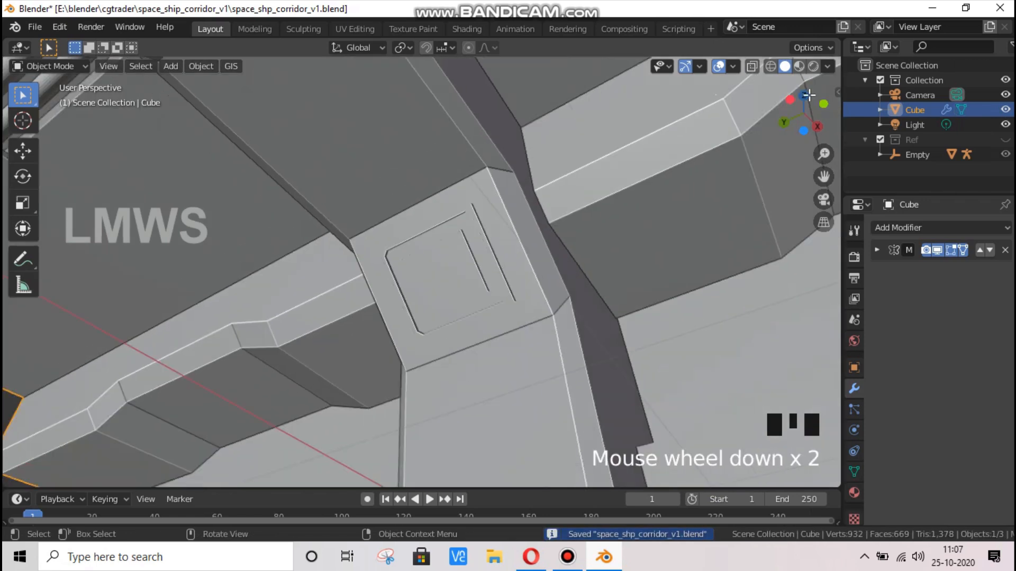
{"action": "left_click_drag", "start_coordinate": [804, 96], "coordinate": [589, 265]}
{"action": "scroll", "coordinate": [554, 459], "scroll_direction": "down", "scroll_amount": 4}
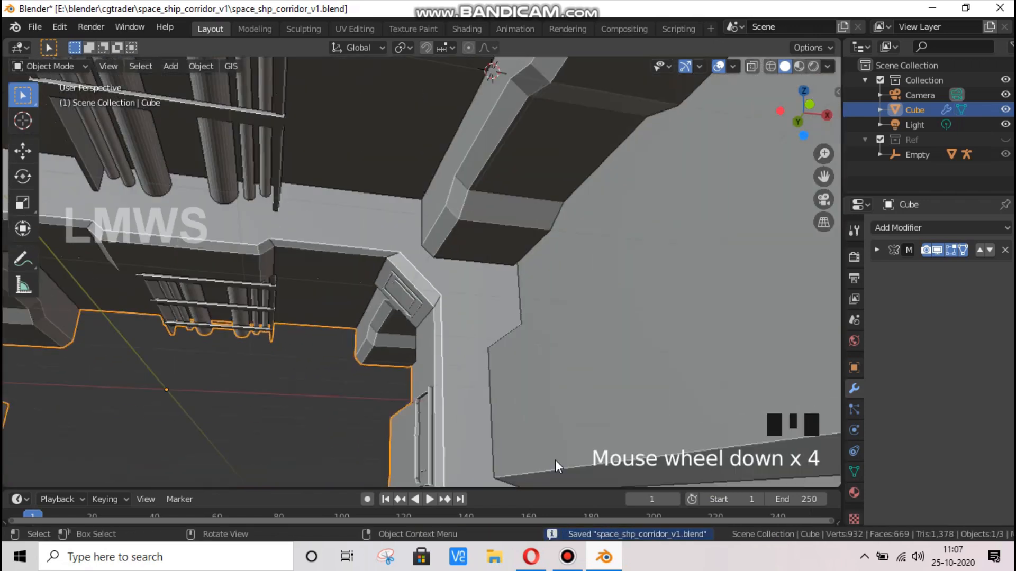
{"action": "scroll", "coordinate": [757, 146], "scroll_direction": "down", "scroll_amount": 2}
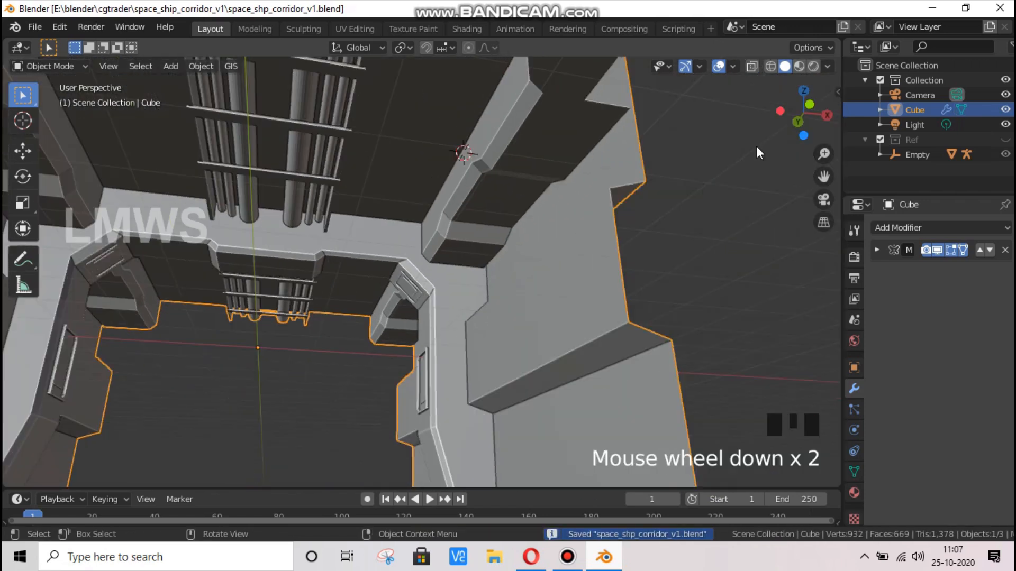
{"action": "left_click", "coordinate": [605, 557]}
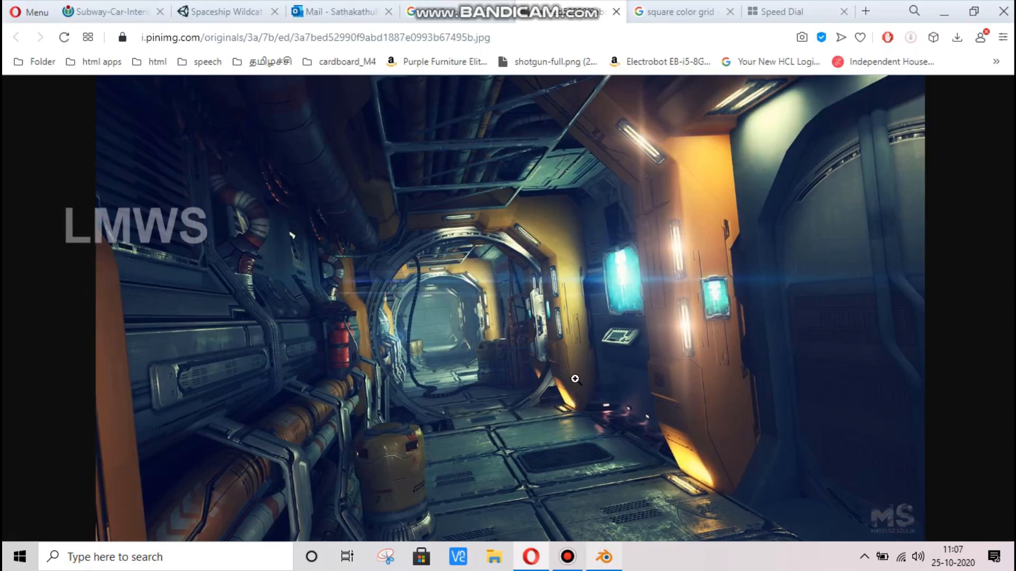
{"action": "key", "text": "alt+Tab"}
In Edit Mode, extrude the underside face of the nearest ceiling side beam in place and scale it to about 0.62
{"action": "key", "text": "Tab"}
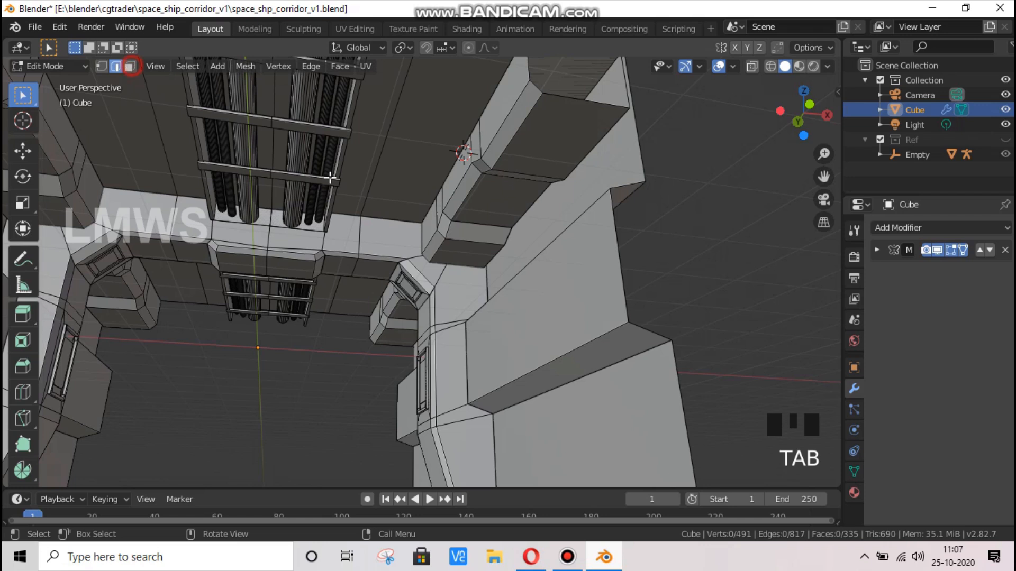
{"action": "left_click", "coordinate": [130, 66]}
{"action": "left_click", "coordinate": [548, 147]}
{"action": "key", "text": "e"}
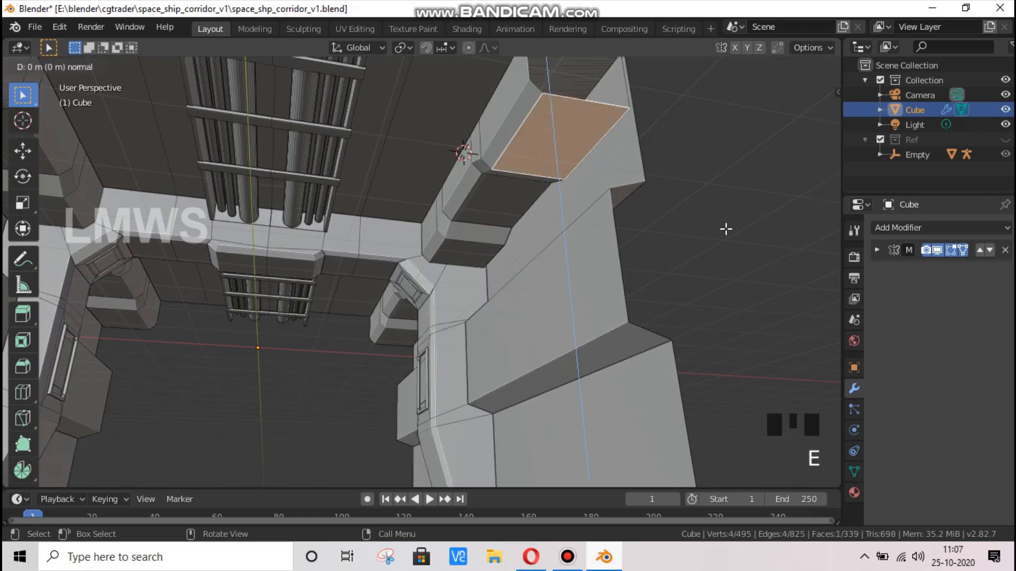
{"action": "right_click", "coordinate": [725, 226]}
{"action": "key", "text": "s"}
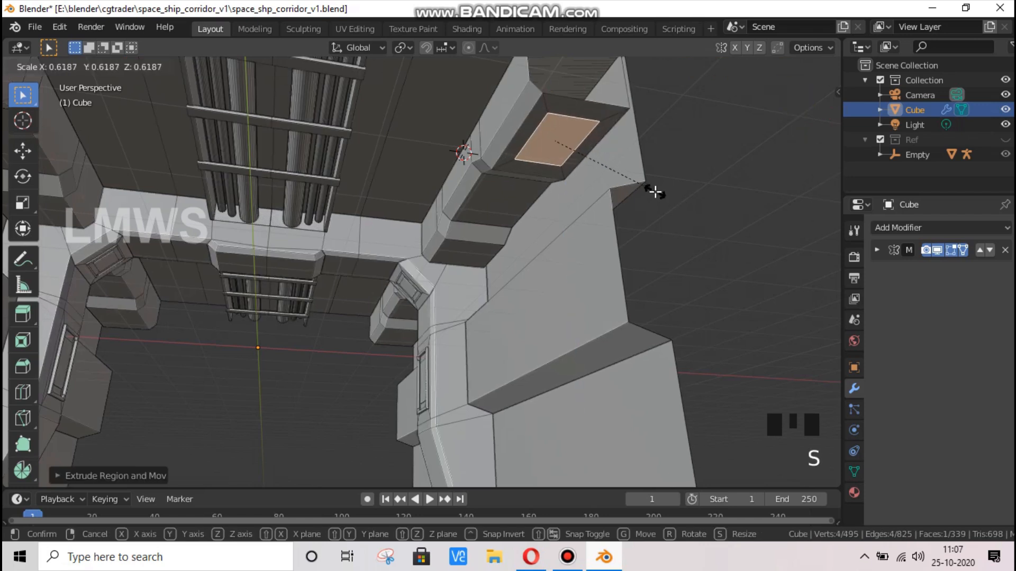
{"action": "left_click", "coordinate": [655, 190]}
Extrude the beam's inset face again in place and scale it to about 0.94, leaving a thin border around it
{"action": "left_click_drag", "start_coordinate": [823, 176], "coordinate": [800, 281]}
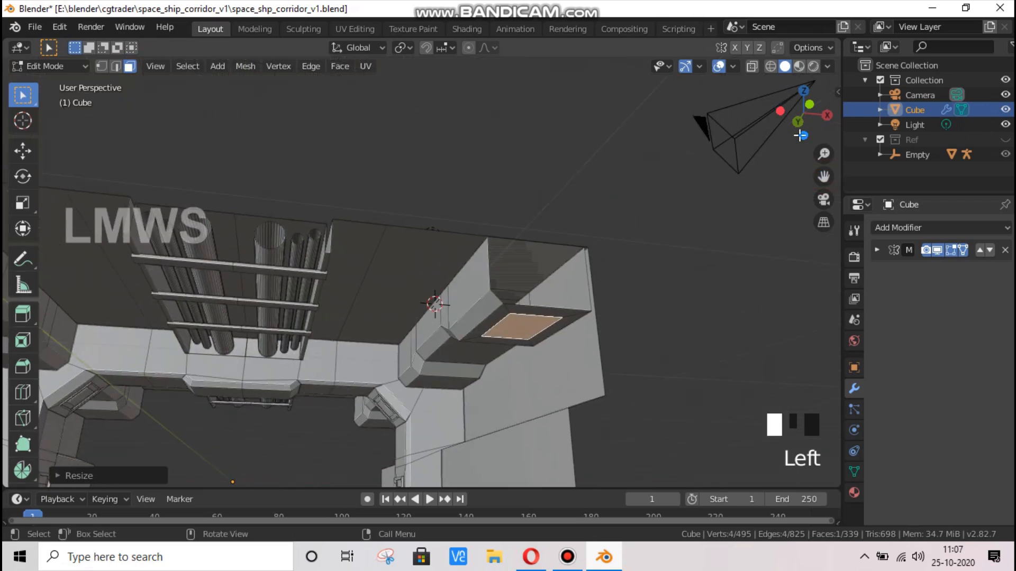
{"action": "scroll", "coordinate": [800, 136], "scroll_direction": "up", "scroll_amount": 2}
{"action": "left_click_drag", "start_coordinate": [802, 126], "coordinate": [805, 103]}
{"action": "key", "text": "e"}
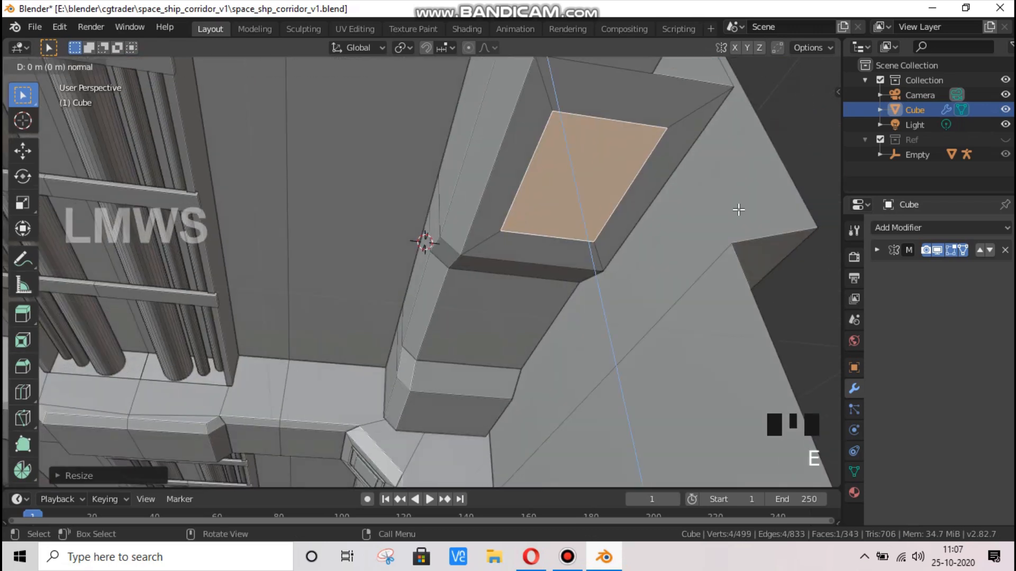
{"action": "right_click", "coordinate": [724, 206]}
{"action": "key", "text": "s"}
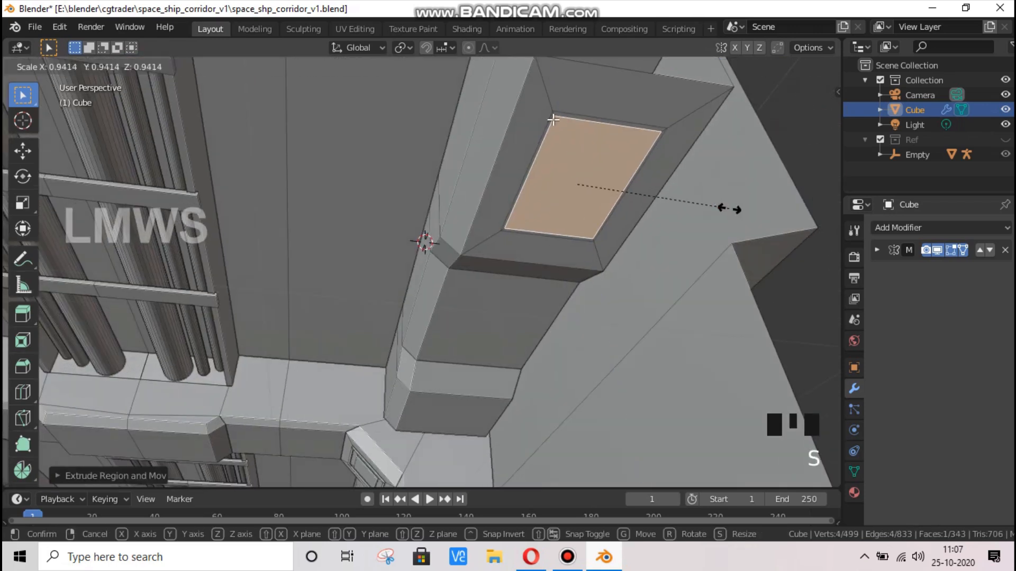
{"action": "left_click", "coordinate": [723, 207]}
Select the four thin border faces on the beam's underside and extrude them slightly outward into a raised frame
{"action": "left_click", "coordinate": [543, 221]}
{"action": "left_click", "coordinate": [545, 235], "text": "shift"}
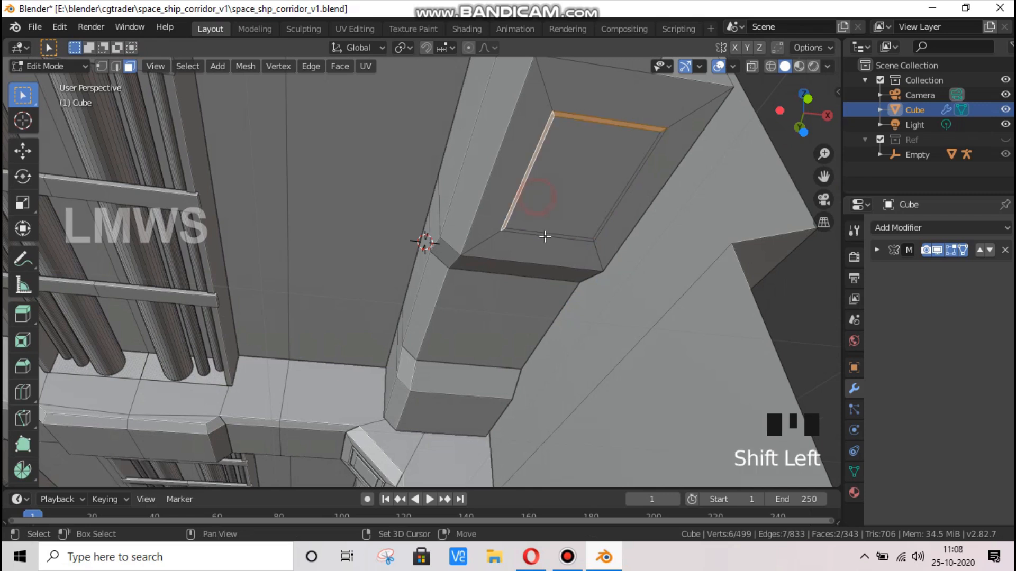
{"action": "left_click", "coordinate": [605, 222], "text": "shift"}
{"action": "left_click", "coordinate": [639, 155], "text": "shift"}
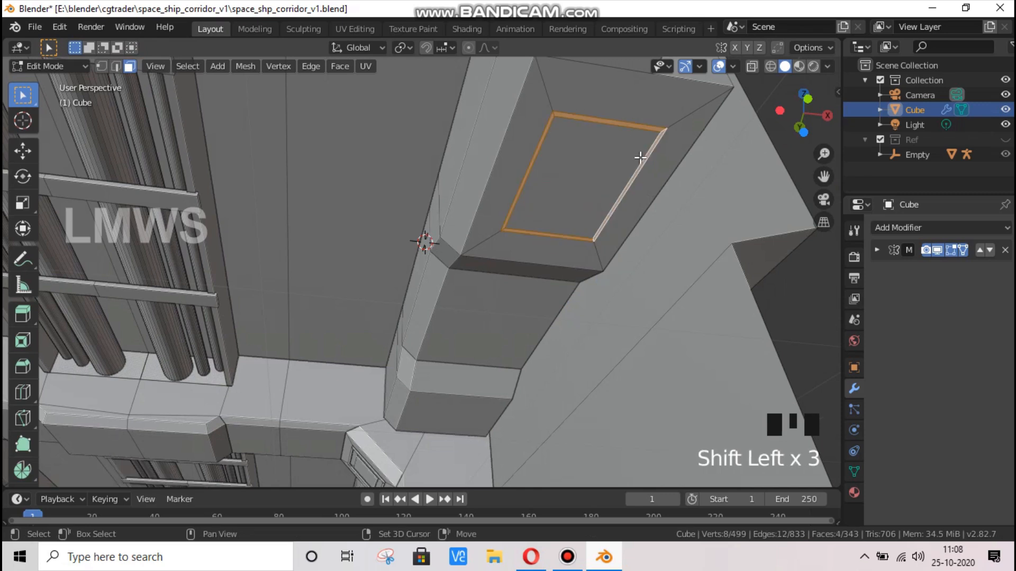
{"action": "scroll", "coordinate": [640, 157], "scroll_direction": "up", "scroll_amount": 2, "text": "shift"}
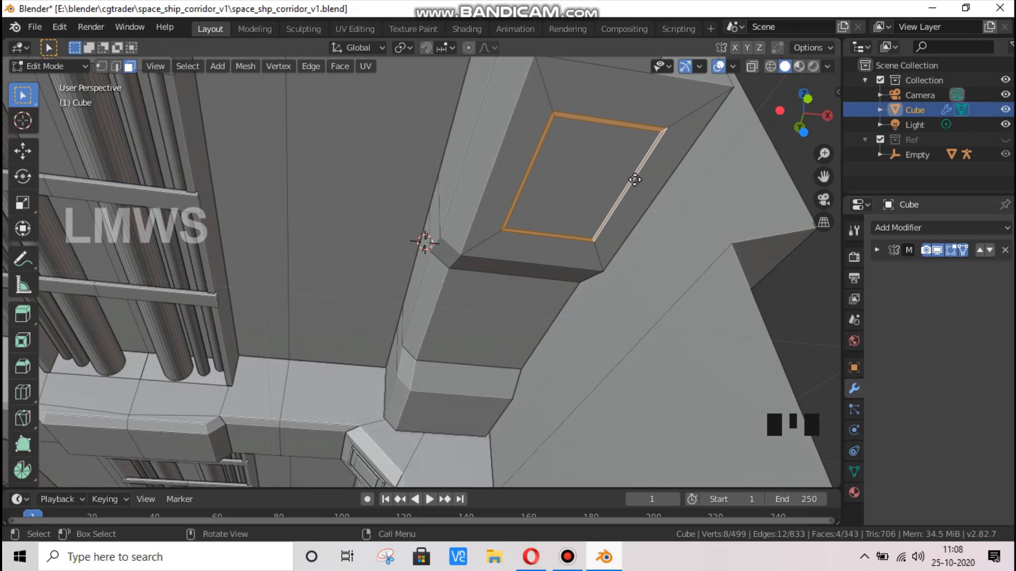
{"action": "key", "text": "e"}
Select the face inside the beam's raised frame, extrude it in place, and scale it to about 0.86
{"action": "left_click", "coordinate": [587, 170]}
{"action": "key", "text": "f"}
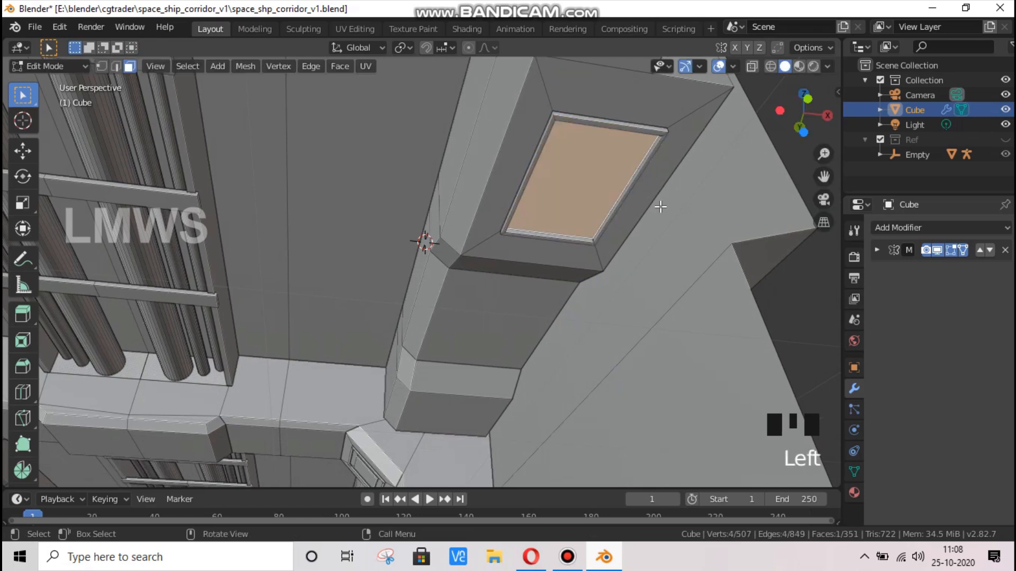
{"action": "key", "text": "e"}
{"action": "key", "text": "s"}
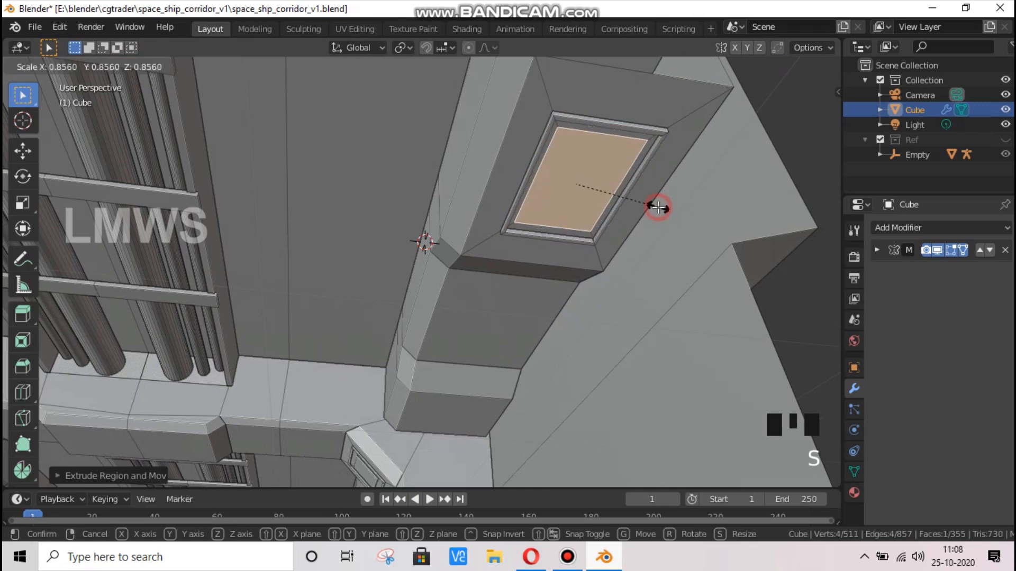
{"action": "left_click", "coordinate": [671, 220]}
Extrude the panel face again, narrow it to a slim rectangle scaled about 0.85 along Y, and extrude it inward into a recess
{"action": "scroll", "coordinate": [673, 222], "scroll_direction": "up", "scroll_amount": 2}
{"action": "left_click", "coordinate": [681, 238]}
{"action": "scroll", "coordinate": [682, 238], "scroll_direction": "down", "scroll_amount": 3}
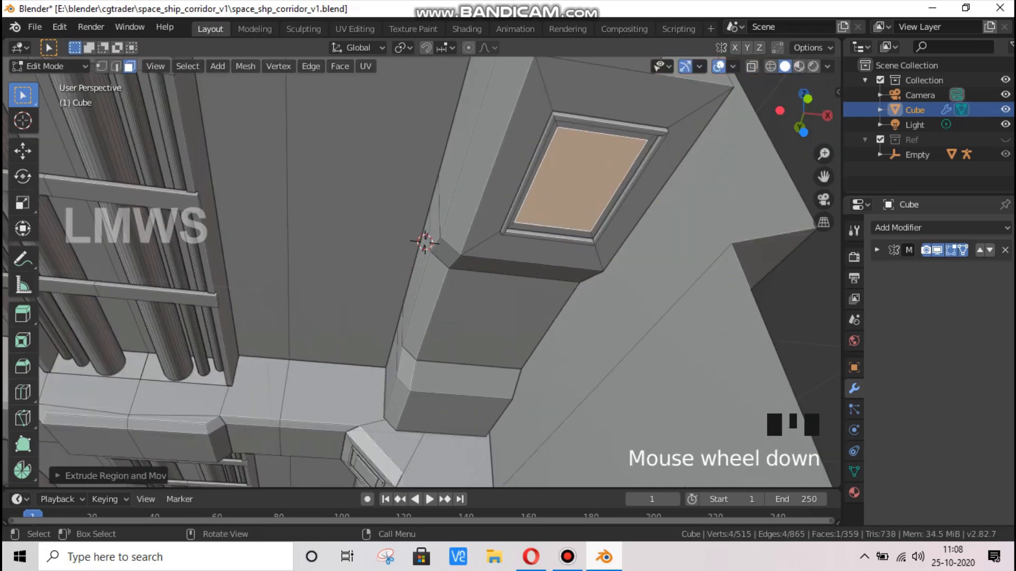
{"action": "key", "text": "s"}
{"action": "left_click", "coordinate": [626, 231]}
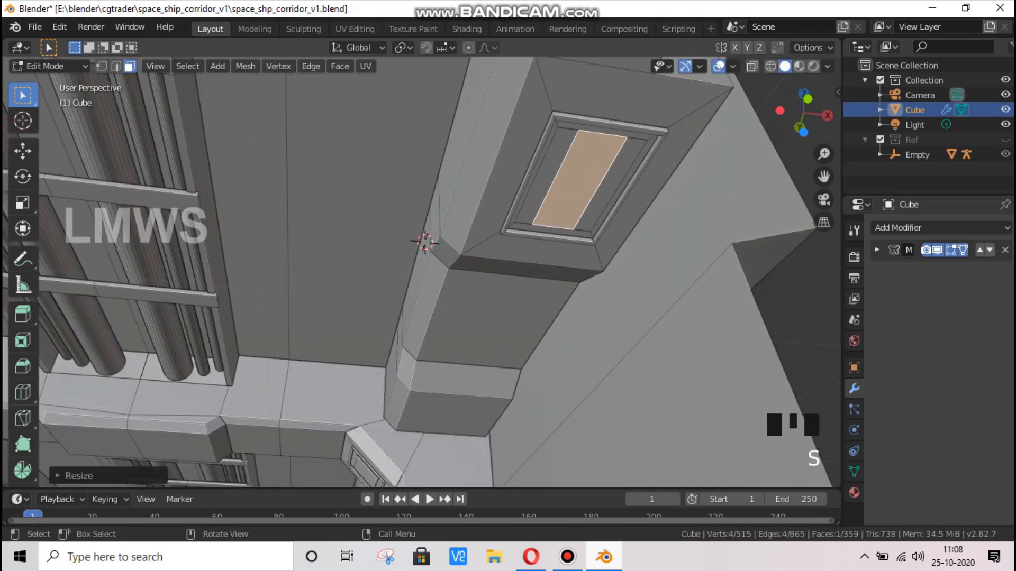
{"action": "key", "text": "s"}
{"action": "key", "text": "z"}
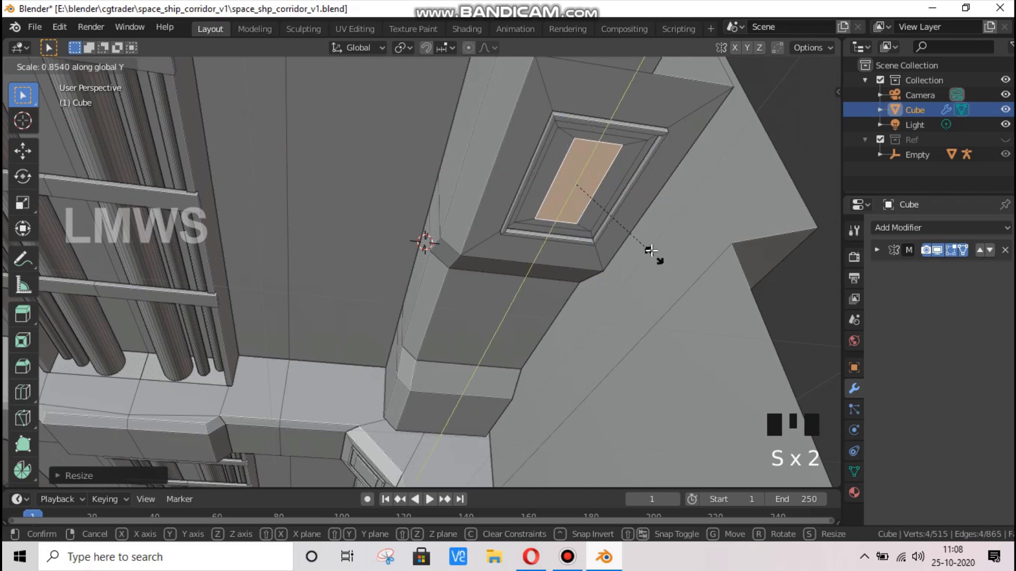
{"action": "left_click", "coordinate": [648, 243]}
{"action": "key", "text": "e"}
{"action": "left_click", "coordinate": [648, 243]}
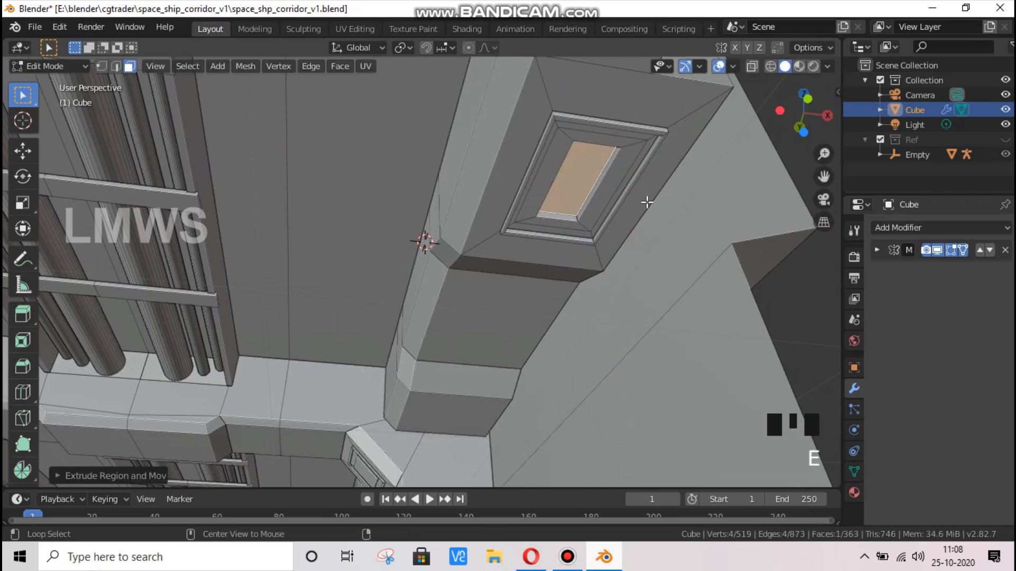
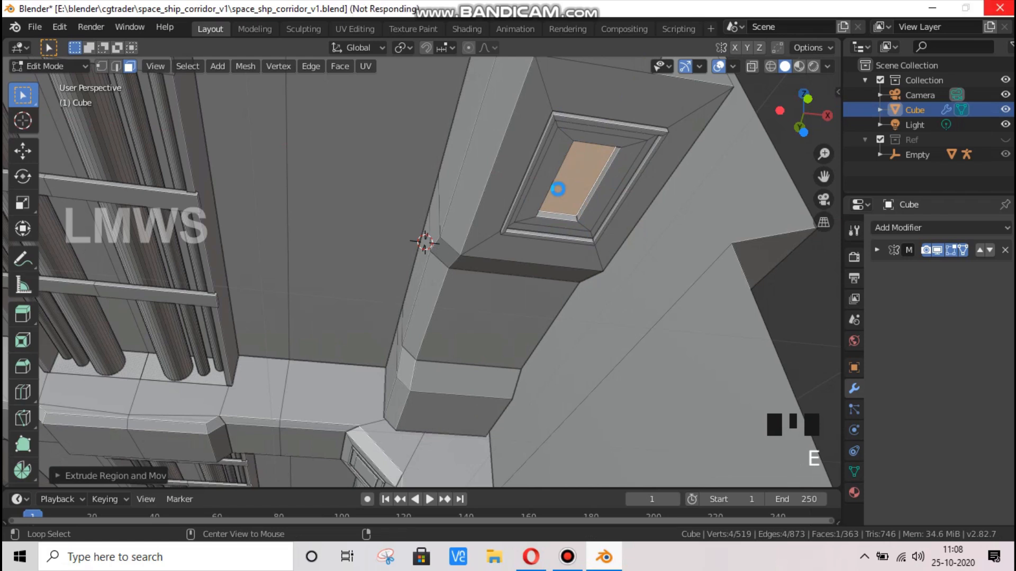
Snap the 3D cursor to the selected recessed face on the beam's underside
{"action": "key", "text": "shift+s"}
{"action": "key", "text": "shift+s"}
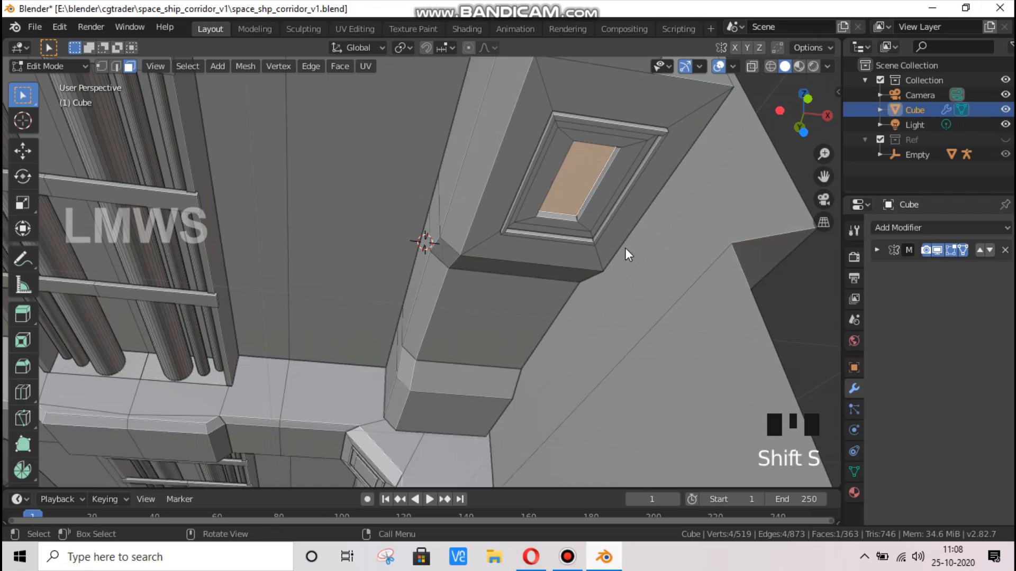
{"action": "left_click", "coordinate": [656, 288]}
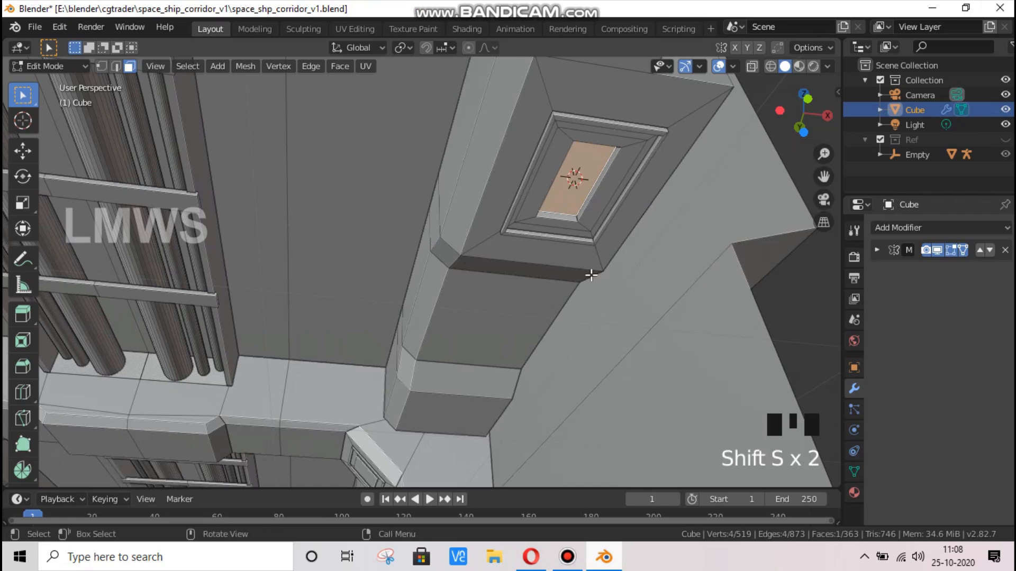
Add a cylinder at the 3D cursor in the beam's recess, rotate it 90° about X, and scale it down to a small size
{"action": "scroll", "coordinate": [637, 299], "scroll_direction": "up", "scroll_amount": 1}
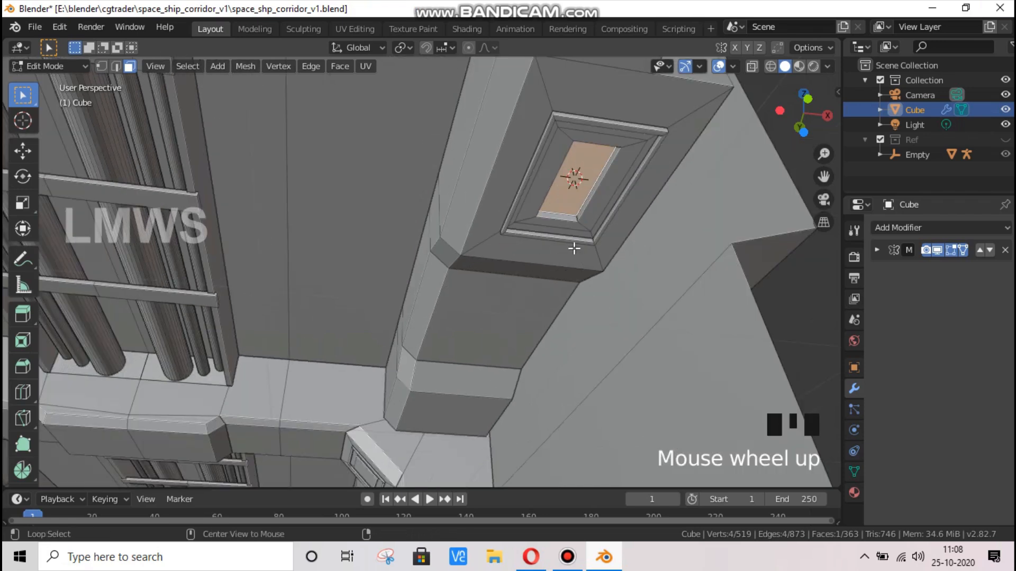
{"action": "key", "text": "alt"}
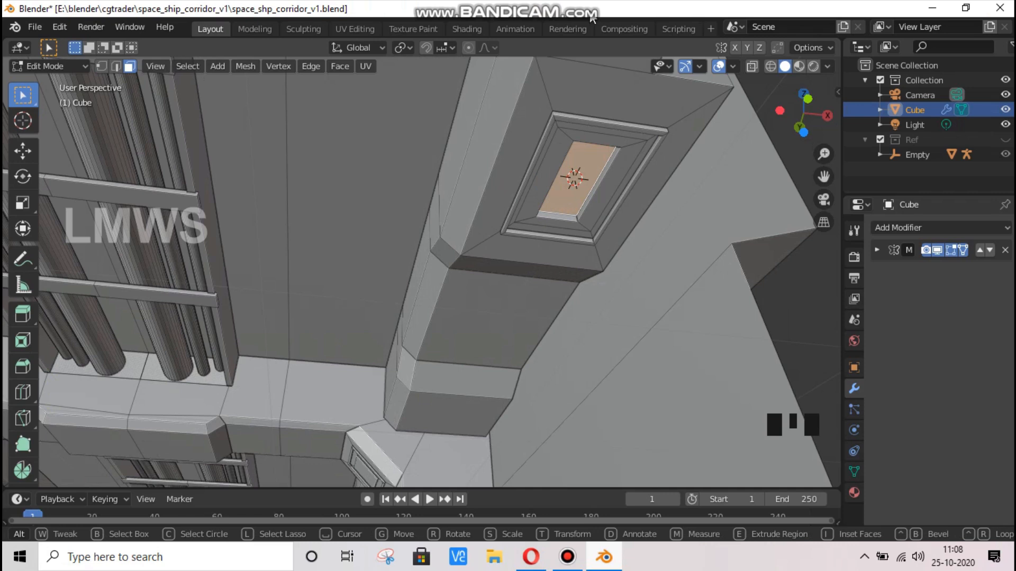
{"action": "scroll", "coordinate": [503, 218], "scroll_direction": "down", "scroll_amount": 2}
{"action": "scroll", "coordinate": [544, 261], "scroll_direction": "up", "scroll_amount": 2}
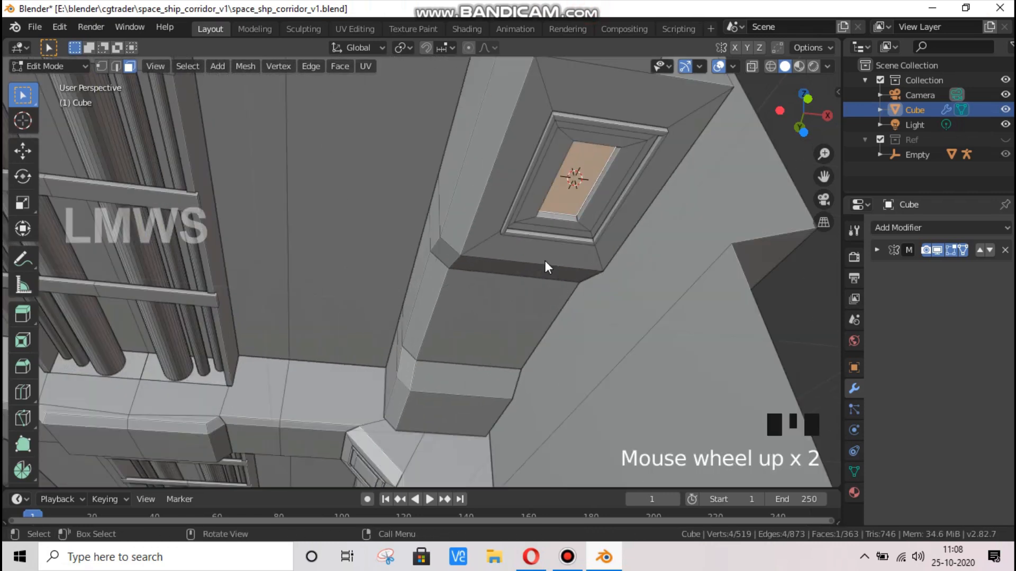
{"action": "key", "text": "shift+a"}
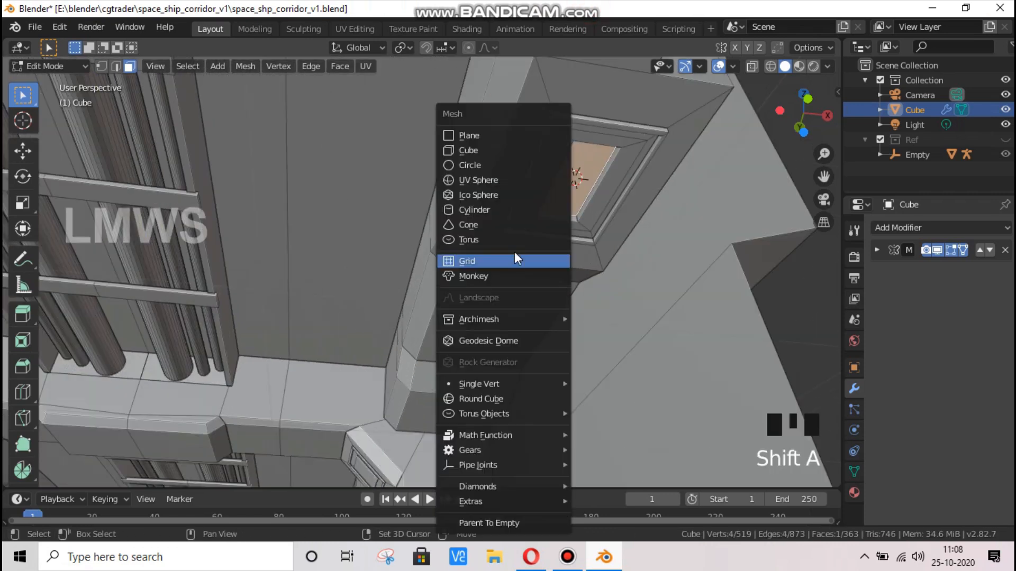
{"action": "left_click", "coordinate": [480, 210]}
{"action": "type", "text": "r"}
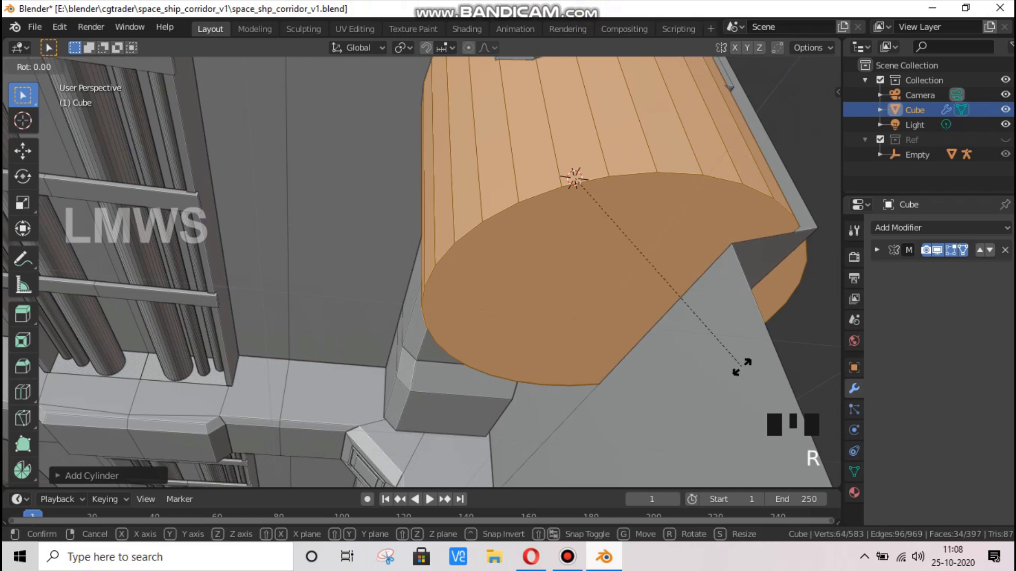
{"action": "type", "text": "x90"}
{"action": "key", "text": "Return"}
{"action": "key", "text": "s"}
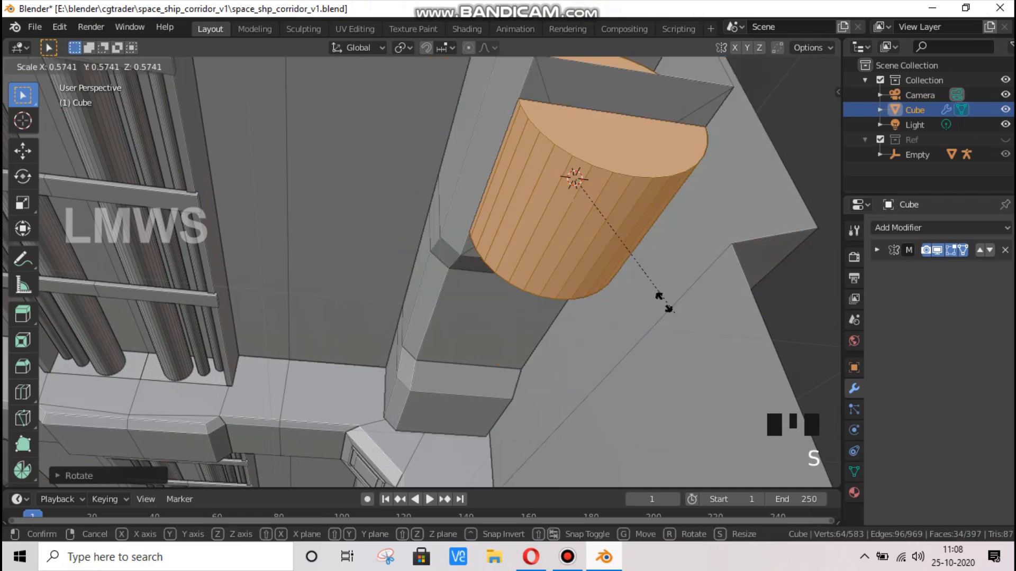
{"action": "left_click", "coordinate": [631, 199]}
Slim the cylinder by scaling its cross-section with the Y axis locked, ending with a fine reduction of about 0.95
{"action": "scroll", "coordinate": [630, 198], "scroll_direction": "up", "scroll_amount": 2}
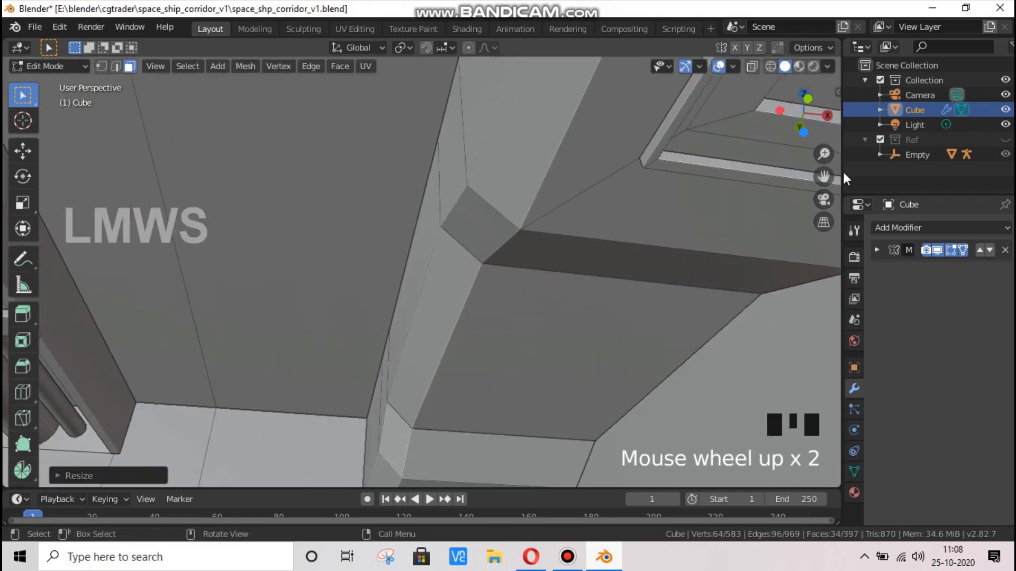
{"action": "left_click_drag", "start_coordinate": [823, 176], "coordinate": [671, 304]}
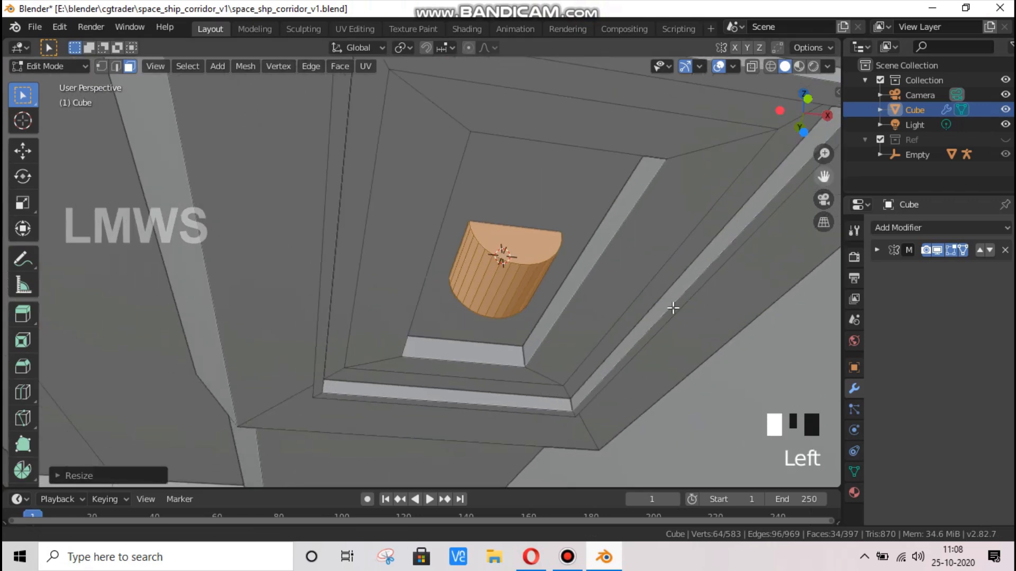
{"action": "key", "text": "s"}
{"action": "key", "text": "shift+x"}
{"action": "left_click", "coordinate": [592, 312]}
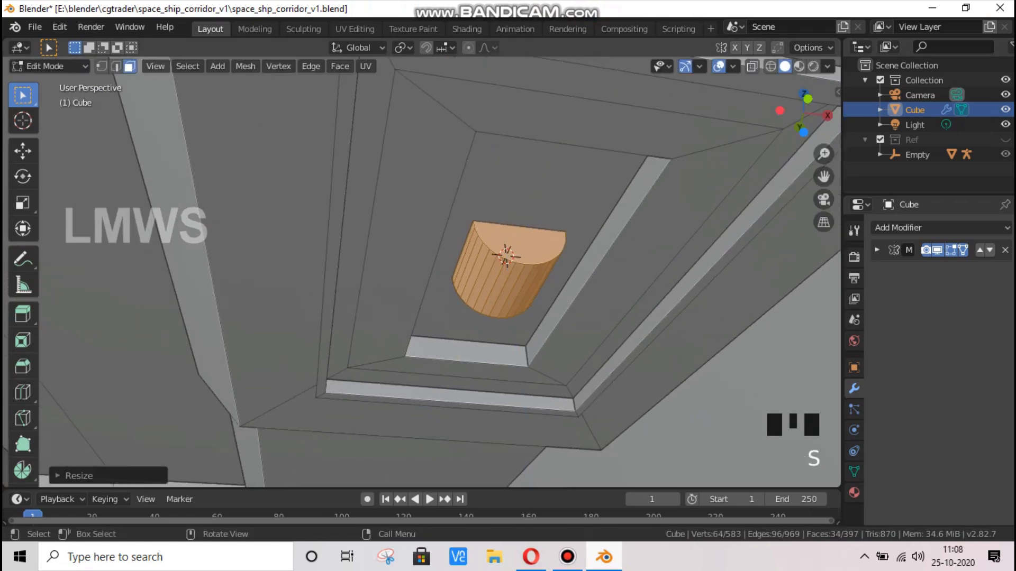
{"action": "key", "text": "s"}
{"action": "key", "text": "shift+y"}
{"action": "left_click", "coordinate": [523, 260]}
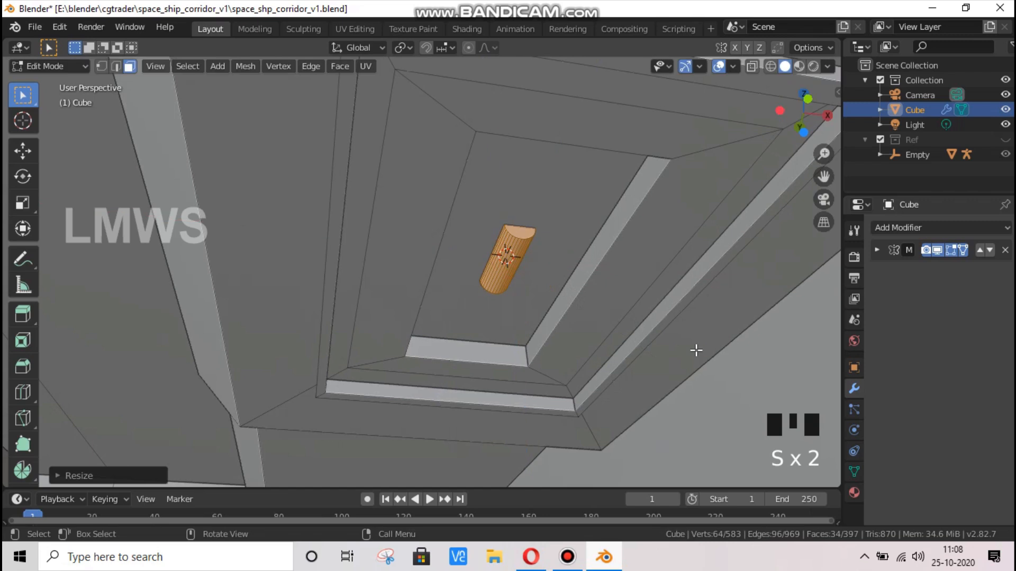
{"action": "key", "text": "shift+s"}
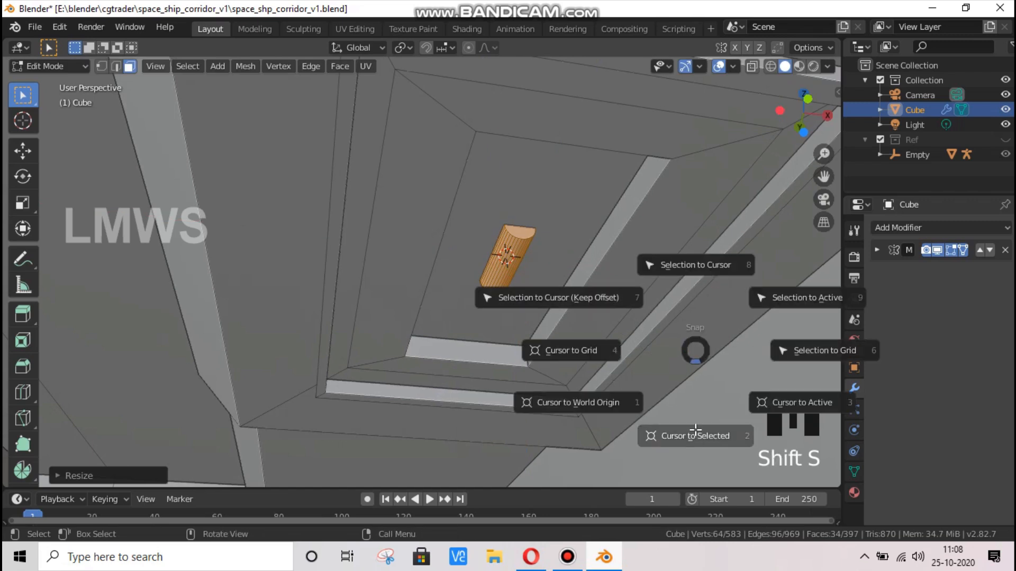
{"action": "key", "text": "Escape"}
{"action": "key", "text": "Escape"}
{"action": "key", "text": "s"}
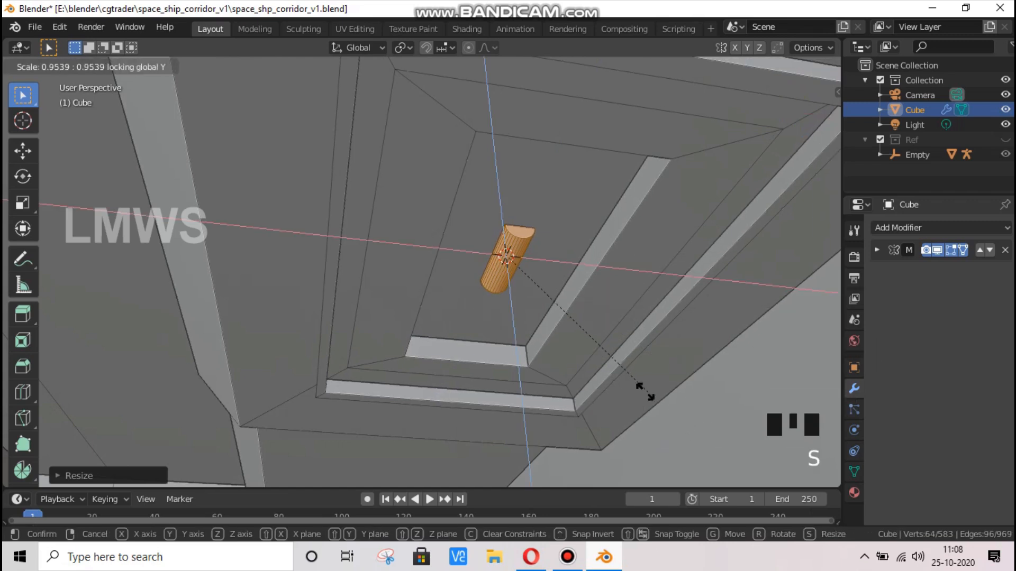
{"action": "left_click", "coordinate": [624, 377]}
Lower the cylinder about 0.03 m along Z and stretch it along Y to span the length of the recess
{"action": "key", "text": "g"}
{"action": "key", "text": "z"}
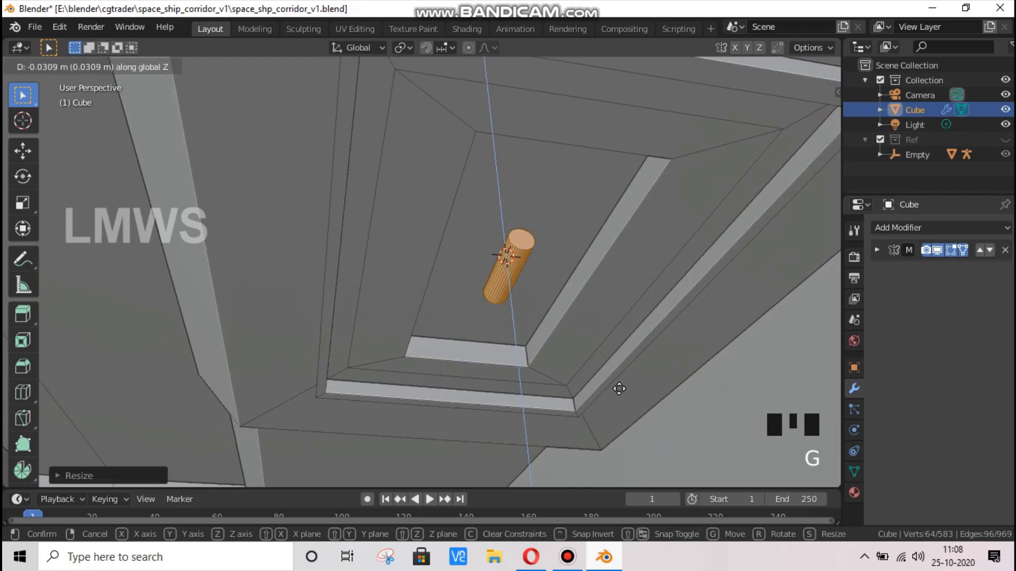
{"action": "left_click", "coordinate": [612, 386]}
{"action": "key", "text": "s"}
{"action": "key", "text": "y"}
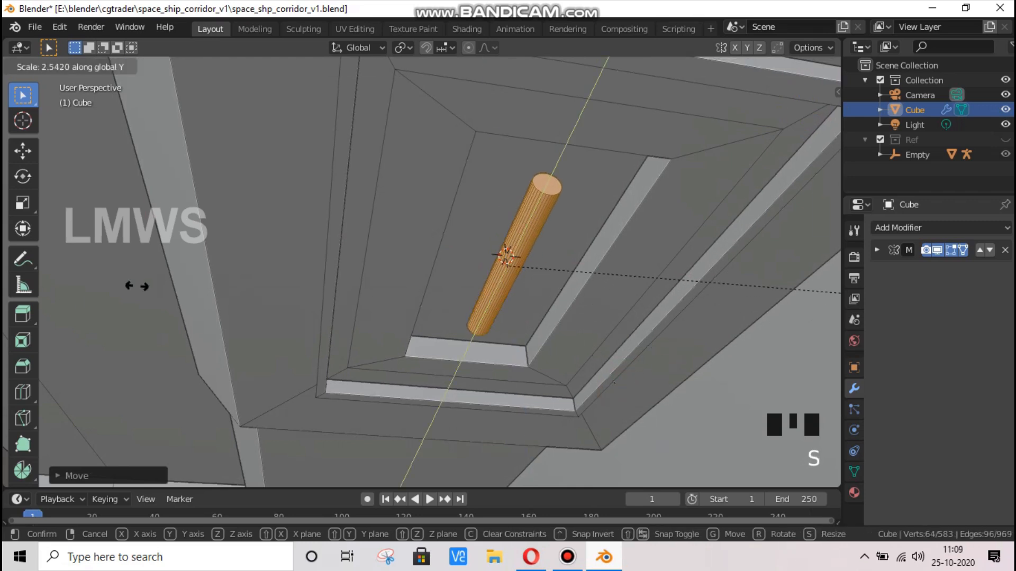
{"action": "left_click", "coordinate": [273, 261]}
Shift the tube about -0.05 m along X and place a duplicate about 0.07 m beside it along X
{"action": "key", "text": "g"}
{"action": "key", "text": "x"}
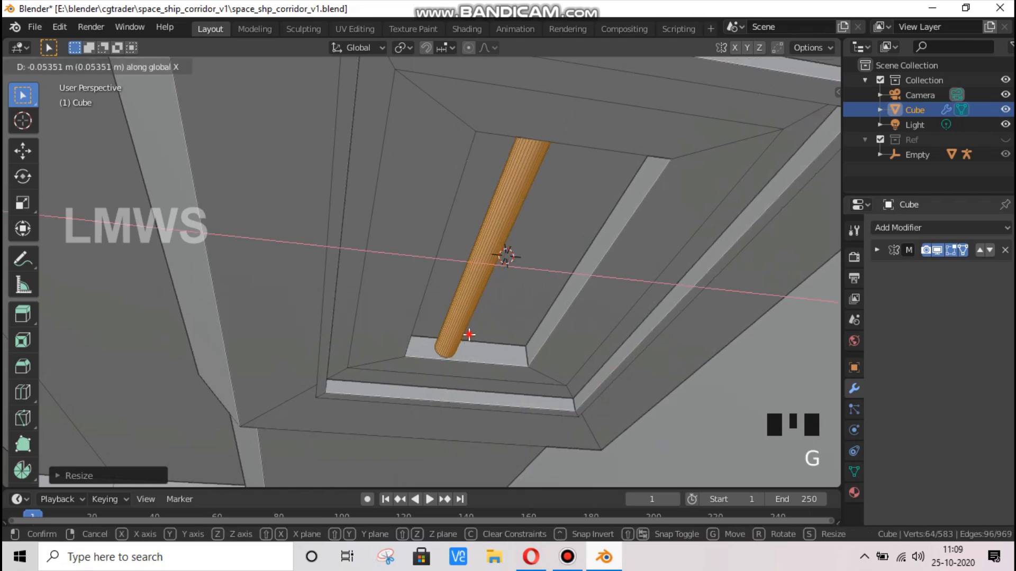
{"action": "left_click", "coordinate": [468, 336]}
{"action": "key", "text": "shift+d"}
{"action": "key", "text": "x"}
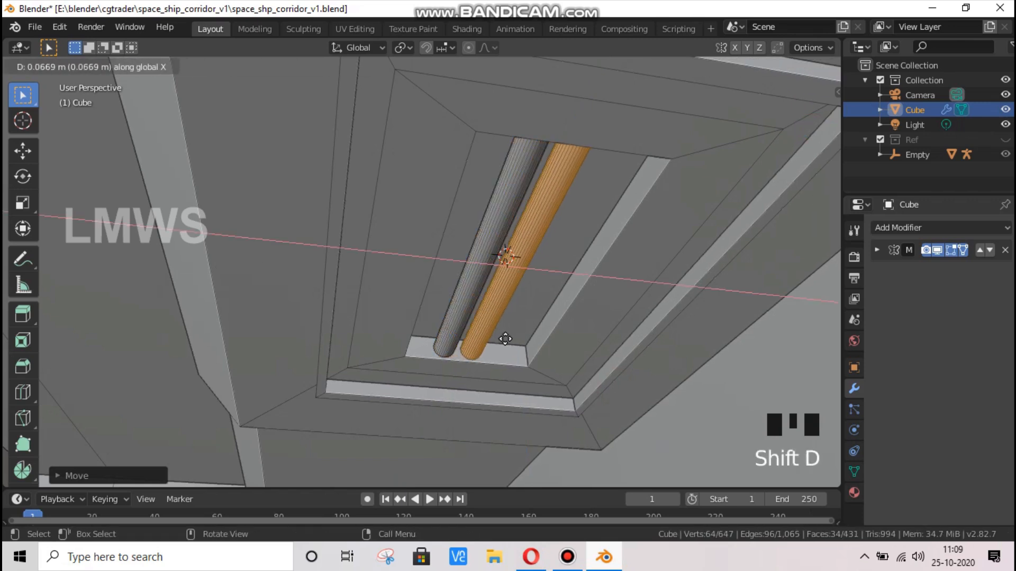
{"action": "left_click", "coordinate": [504, 346]}
Select both tubes in the recess and move them together about -0.03 m along X
{"action": "key", "text": "l"}
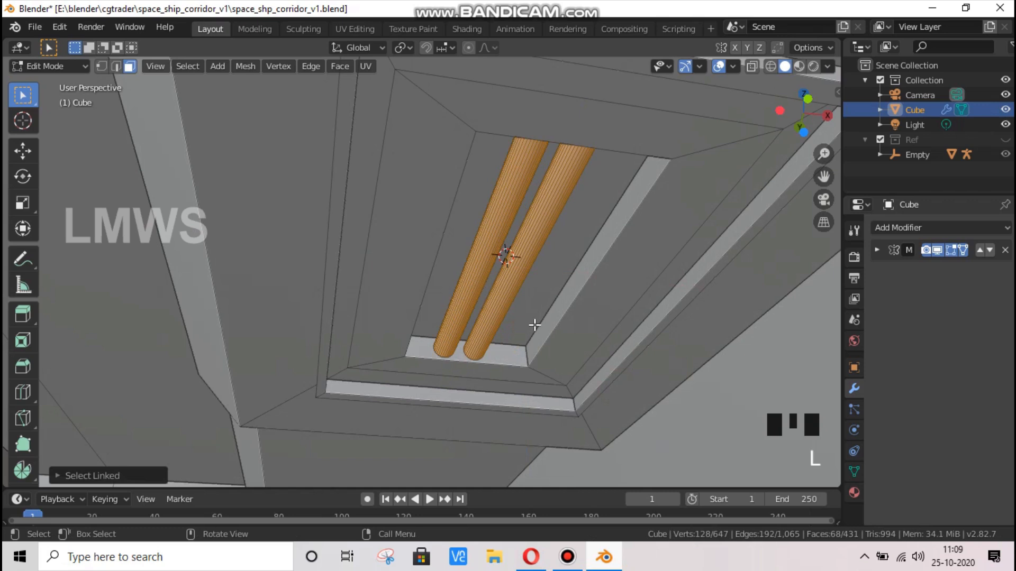
{"action": "key", "text": "g"}
{"action": "key", "text": "y"}
{"action": "key", "text": "x"}
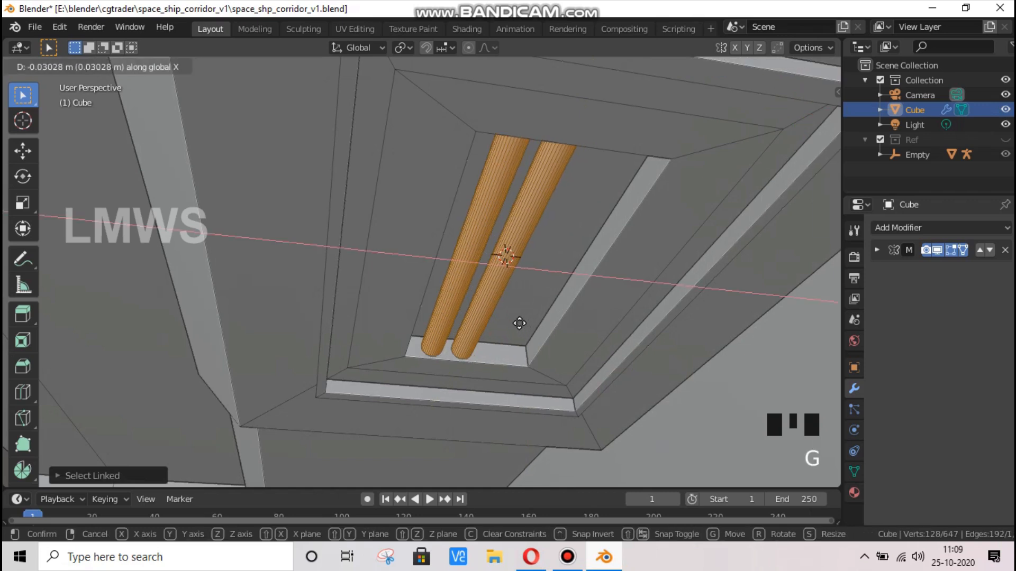
{"action": "left_click", "coordinate": [498, 307]}
Duplicate the first tube about 0.16 m along X as the third light tube and return to Object Mode
{"action": "key", "text": "alt+a"}
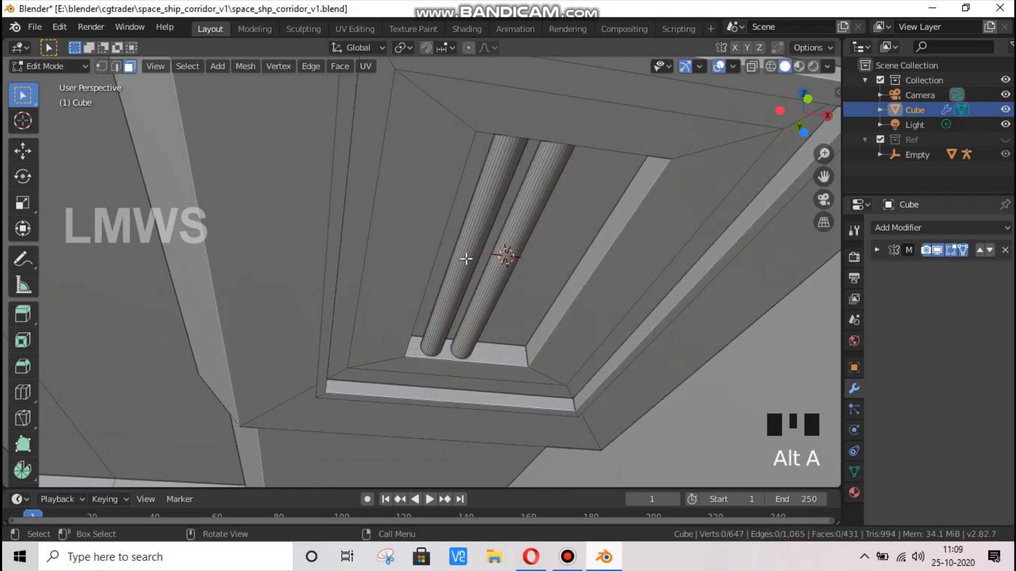
{"action": "key", "text": "l"}
{"action": "key", "text": "shift+d"}
{"action": "key", "text": "x"}
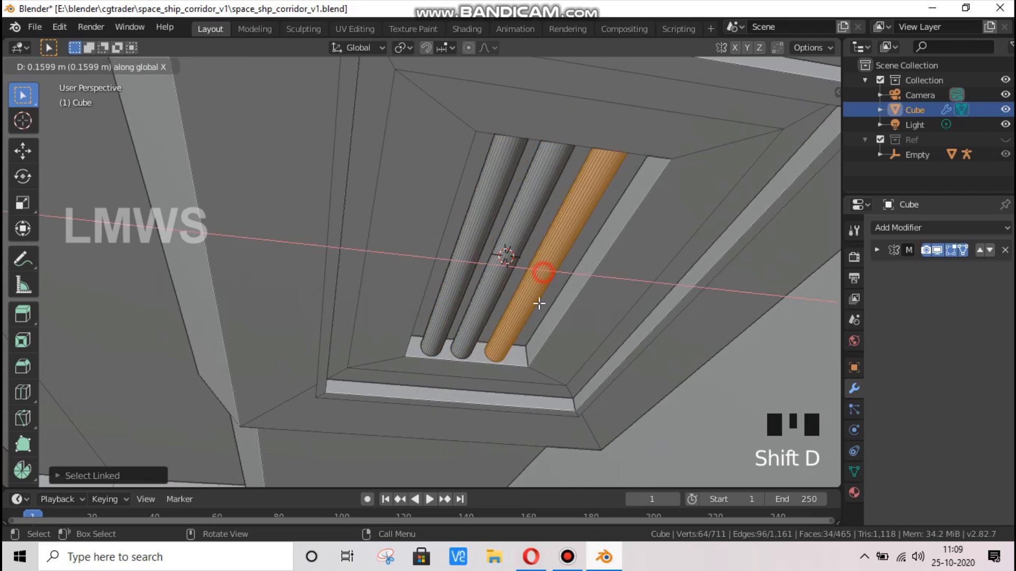
{"action": "left_click", "coordinate": [539, 303]}
{"action": "scroll", "coordinate": [456, 310], "scroll_direction": "down", "scroll_amount": 4}
{"action": "key", "text": "Tab"}
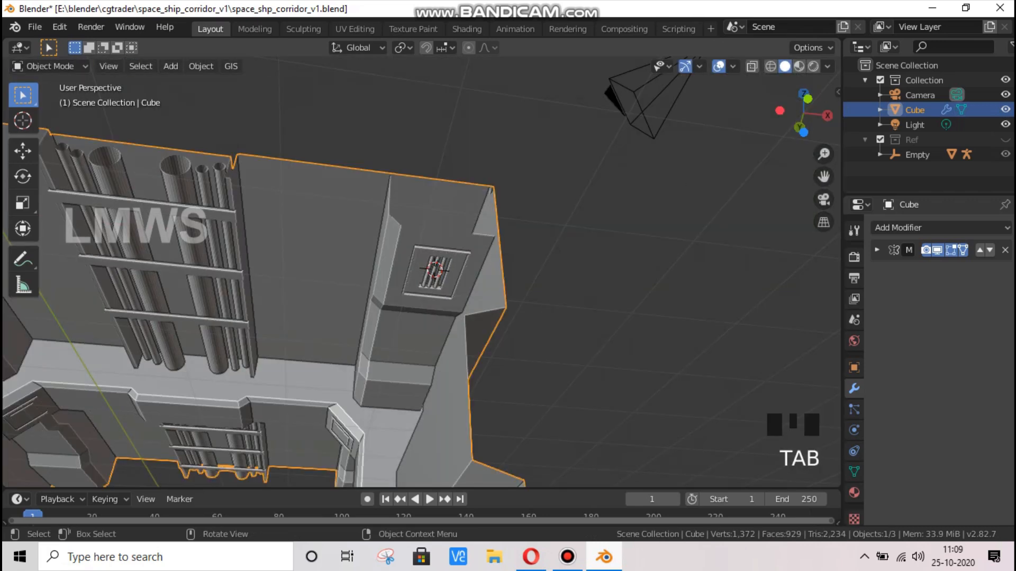
Save the corridor file under its existing name
{"action": "left_click_drag", "start_coordinate": [803, 114], "coordinate": [682, 539]}
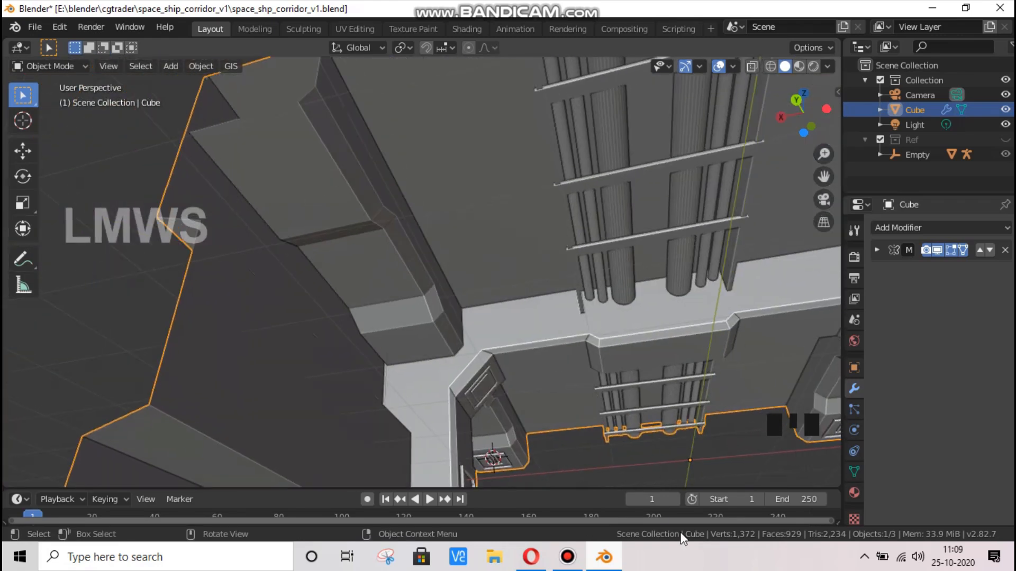
{"action": "left_click", "coordinate": [568, 557]}
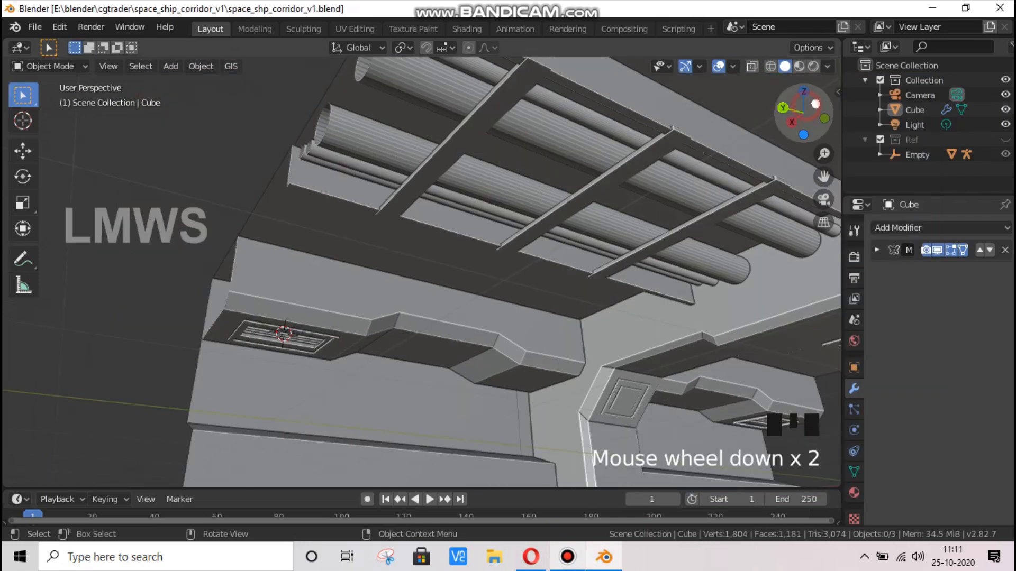
{"action": "left_click_drag", "start_coordinate": [814, 150], "coordinate": [319, 343]}
{"action": "scroll", "coordinate": [319, 343], "scroll_direction": "down", "scroll_amount": 4}
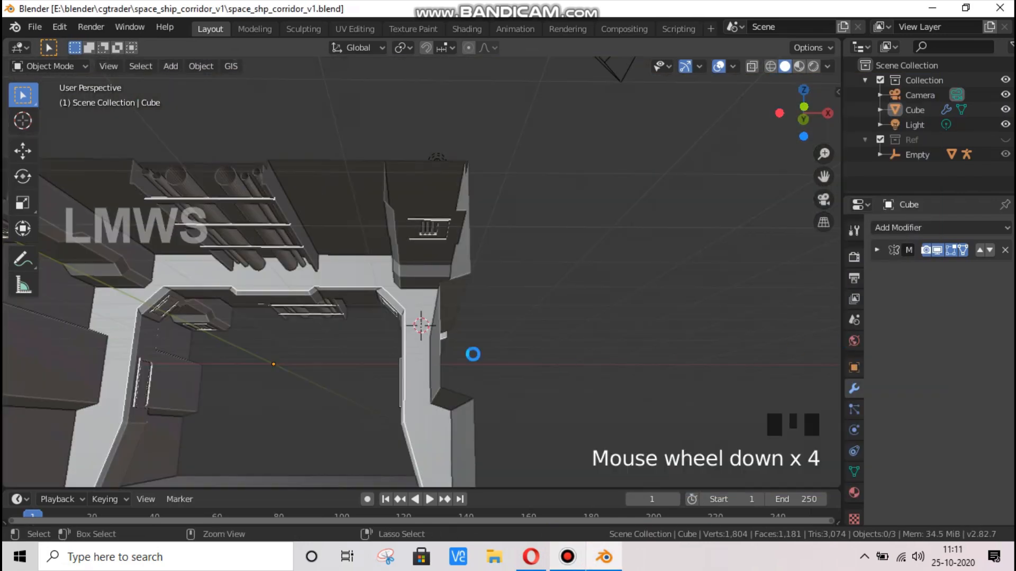
{"action": "key", "text": "ctrl+s"}
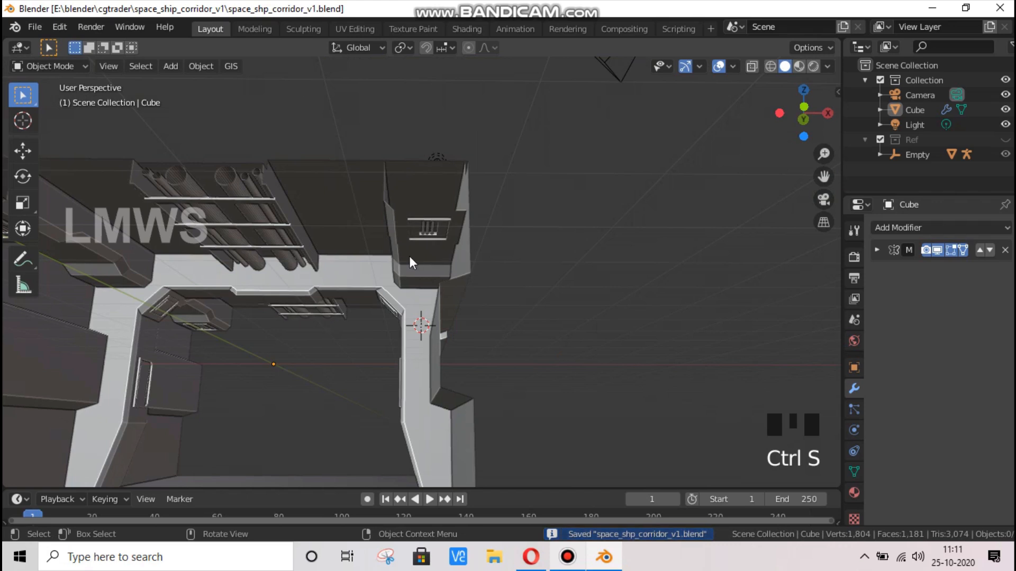
Select the corridor mesh and enter Edit Mode with its floor in view
{"action": "left_click_drag", "start_coordinate": [812, 179], "coordinate": [751, 238]}
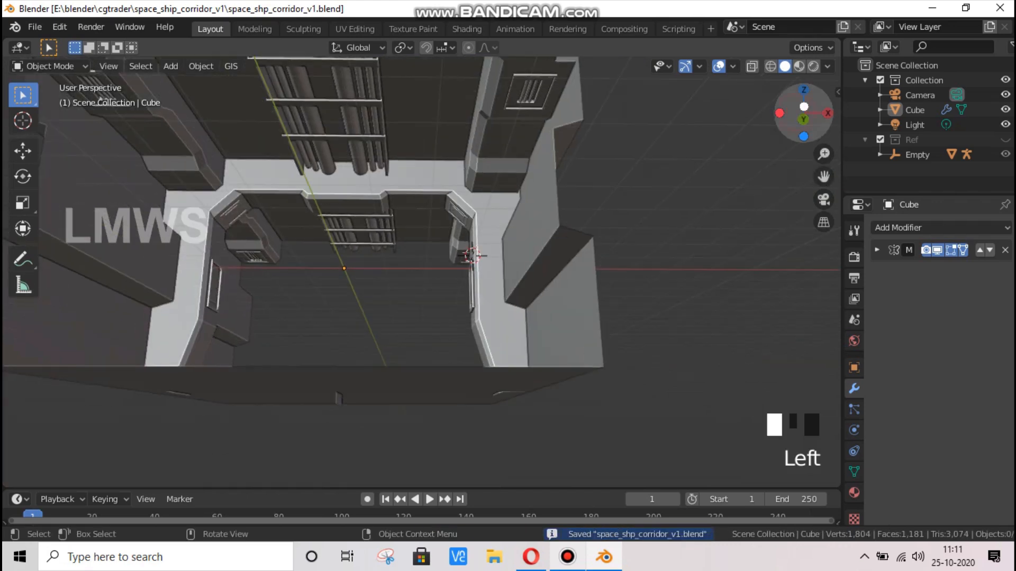
{"action": "left_click_drag", "start_coordinate": [799, 113], "coordinate": [458, 454]}
{"action": "left_click", "coordinate": [490, 468]}
{"action": "key", "text": "Tab"}
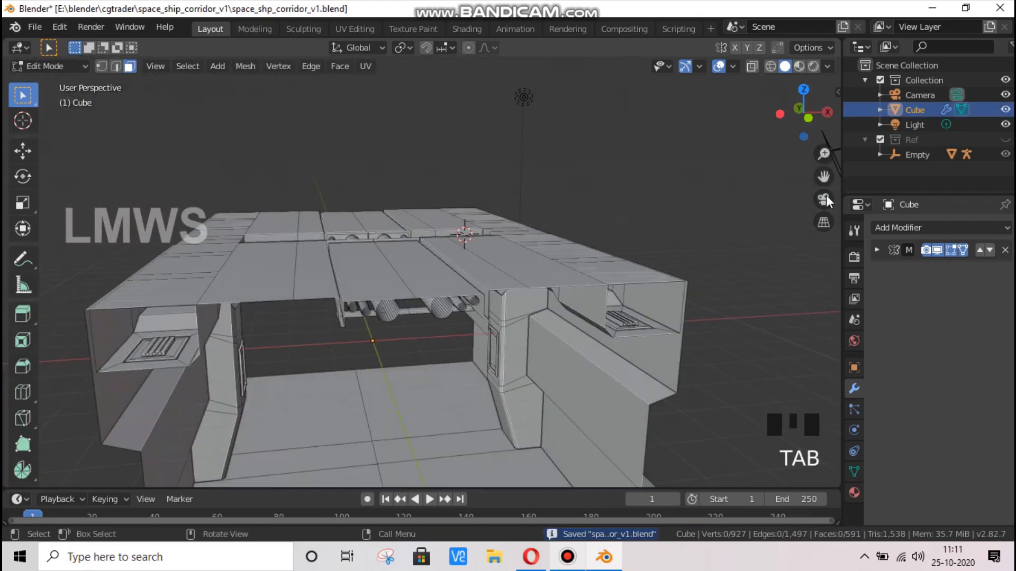
{"action": "left_click_drag", "start_coordinate": [824, 177], "coordinate": [820, 58]}
Switch to the Opera browser to examine the reference image's floor, and return to Blender
{"action": "left_click", "coordinate": [567, 557]}
{"action": "left_click", "coordinate": [531, 557]}
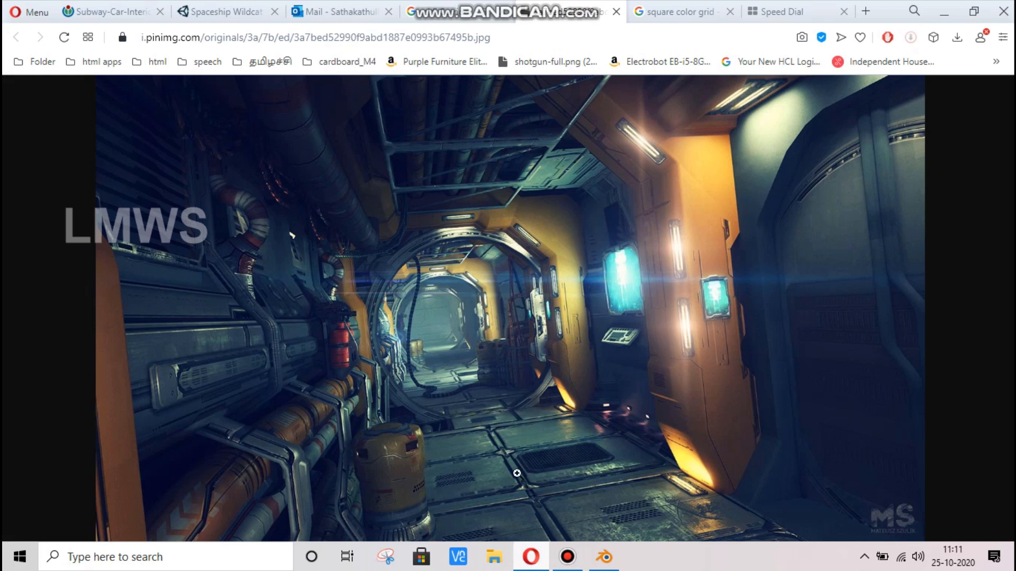
{"action": "left_click", "coordinate": [603, 556]}
Add a lengthwise loop cut midway between the floor's centre line and side wall, and bevel it into a narrow strip
{"action": "left_click_drag", "start_coordinate": [823, 177], "coordinate": [824, 148]}
{"action": "key", "text": "ctrl+r"}
{"action": "left_click", "coordinate": [487, 292]}
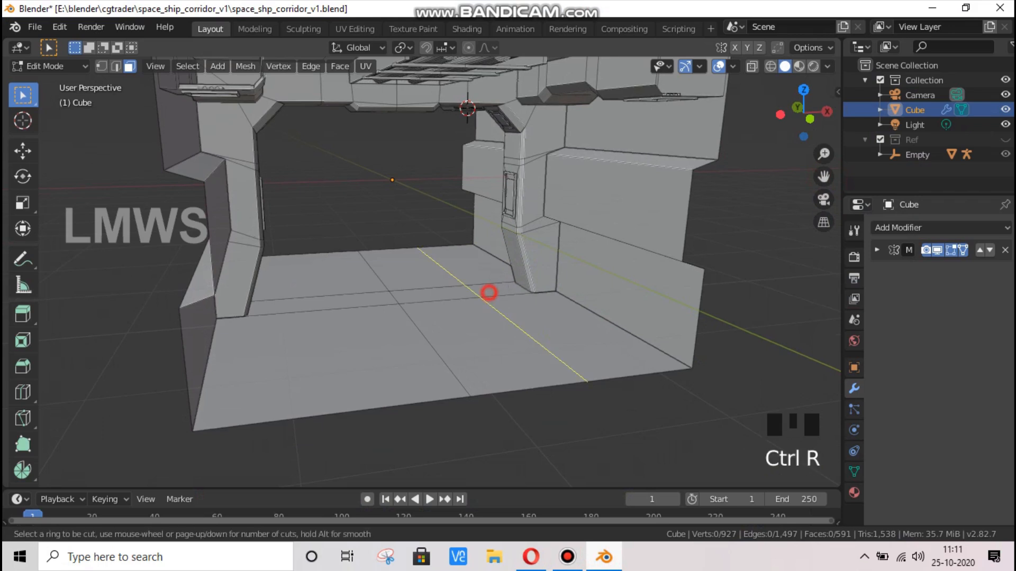
{"action": "left_click", "coordinate": [483, 292]}
{"action": "scroll", "coordinate": [540, 373], "scroll_direction": "up", "scroll_amount": 2}
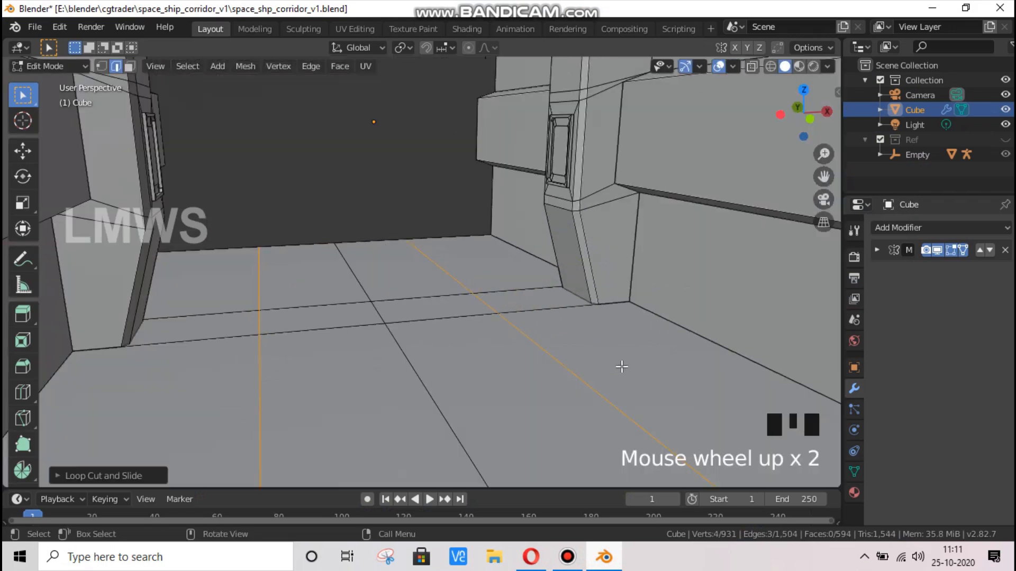
{"action": "key", "text": "ctrl+b"}
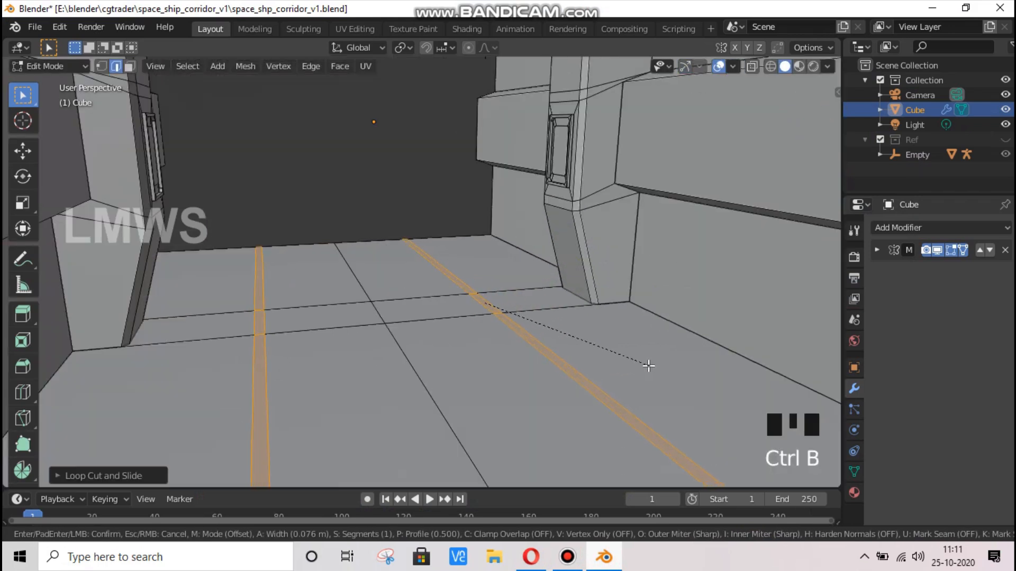
{"action": "left_click", "coordinate": [648, 365]}
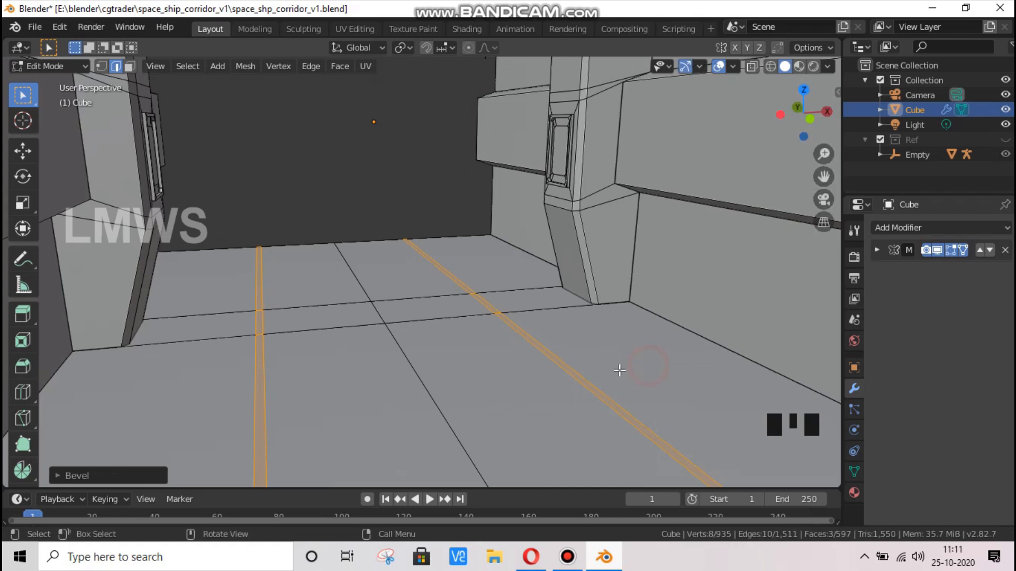
Extrude the narrow floor strips about 0.025 m along their normals and clear the selection
{"action": "scroll", "coordinate": [619, 370], "scroll_direction": "up", "scroll_amount": 2}
{"action": "key", "text": "e"}
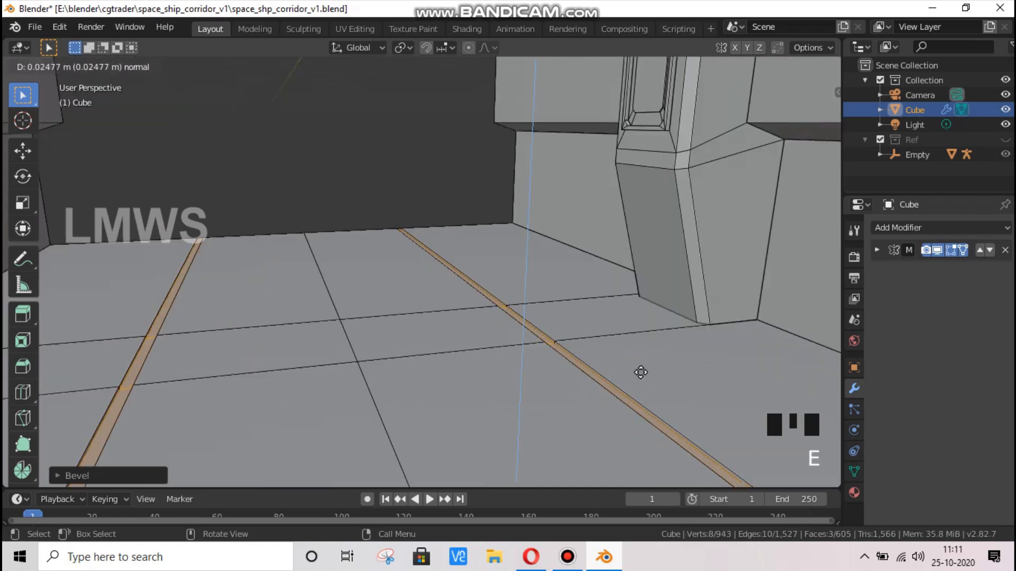
{"action": "left_click", "coordinate": [641, 372]}
{"action": "scroll", "coordinate": [533, 312], "scroll_direction": "down", "scroll_amount": 2}
{"action": "left_click", "coordinate": [642, 259]}
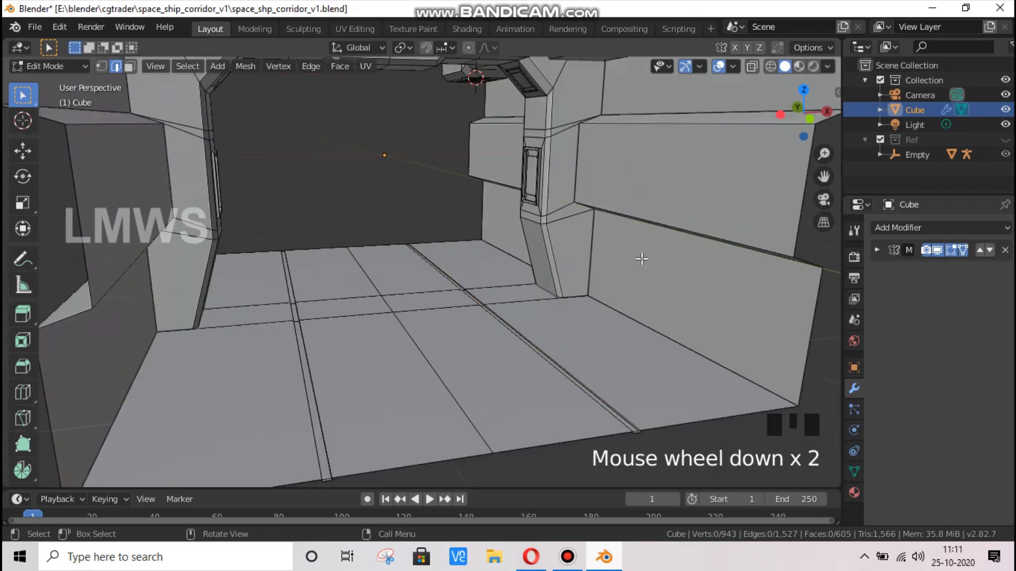
{"action": "left_click_drag", "start_coordinate": [775, 112], "coordinate": [390, 273]}
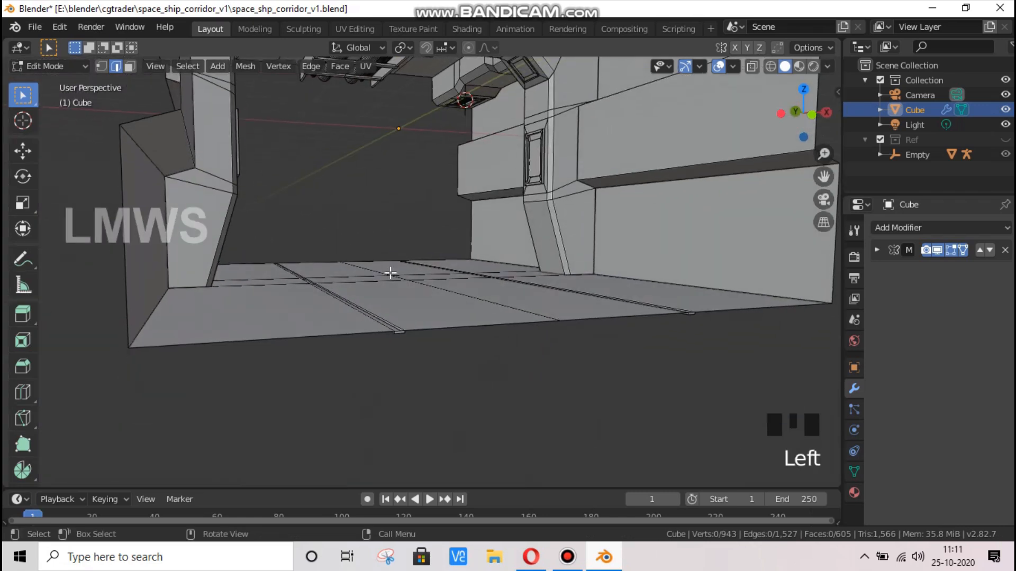
Delete the small face closing the near end of the raised floor strip
{"action": "scroll", "coordinate": [132, 75], "scroll_direction": "up", "scroll_amount": 1}
{"action": "left_click", "coordinate": [382, 375]}
{"action": "left_click", "coordinate": [382, 377]}
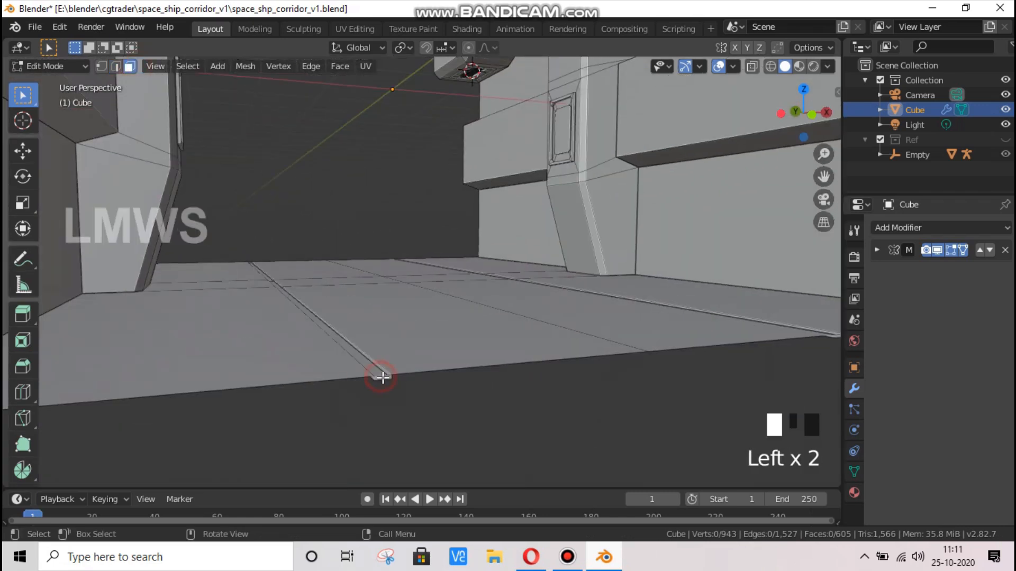
{"action": "key", "text": "x"}
{"action": "left_click", "coordinate": [534, 265]}
{"action": "scroll", "coordinate": [375, 330], "scroll_direction": "down", "scroll_amount": 1}
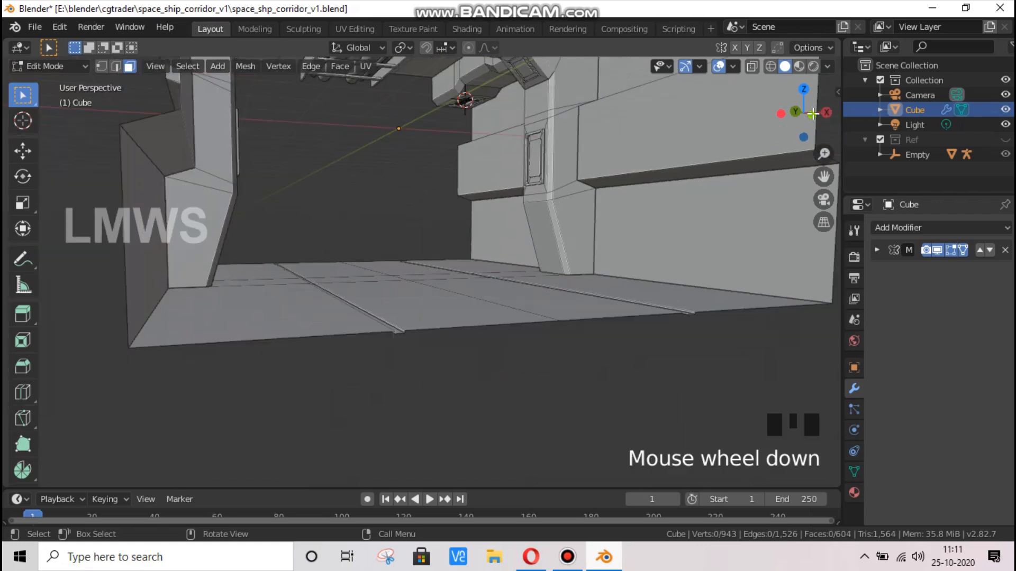
Delete the small face closing the floor strip at the corridor's opposite end, and save the file
{"action": "left_click_drag", "start_coordinate": [811, 114], "coordinate": [499, 316]}
{"action": "scroll", "coordinate": [430, 399], "scroll_direction": "up", "scroll_amount": 5}
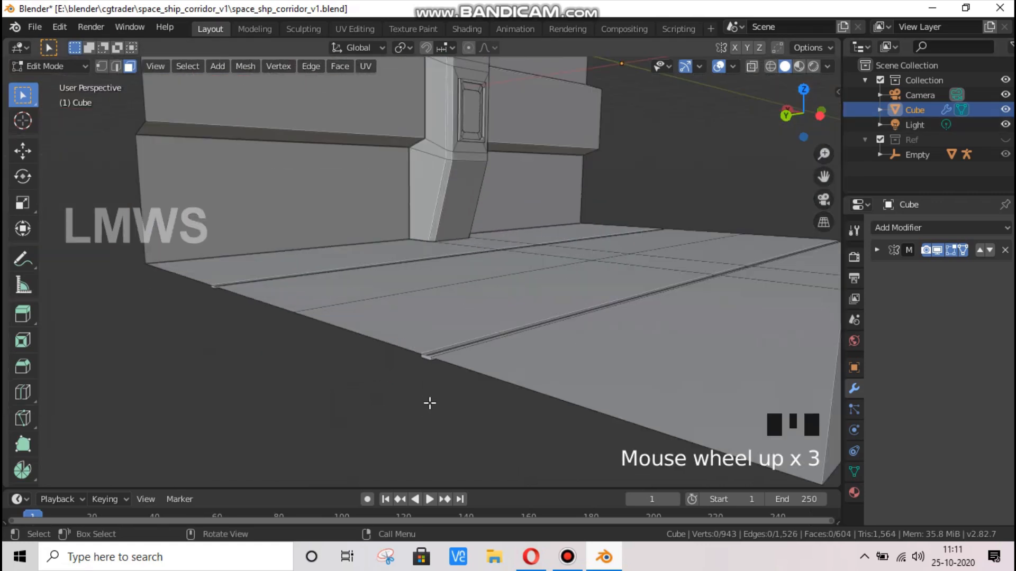
{"action": "scroll", "coordinate": [434, 403], "scroll_direction": "down", "scroll_amount": 1}
{"action": "left_click", "coordinate": [432, 403]}
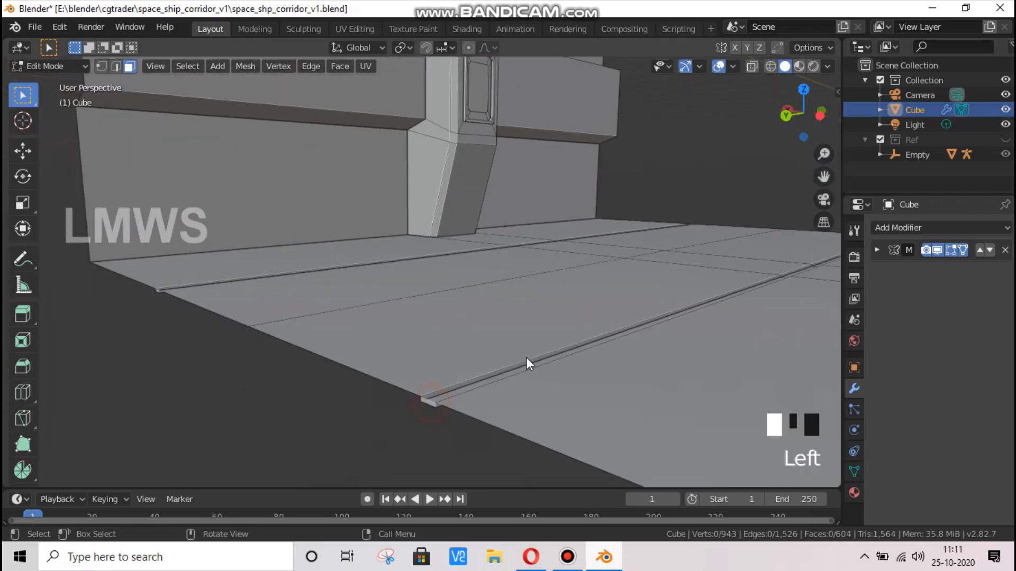
{"action": "key", "text": "x"}
{"action": "left_click", "coordinate": [526, 356]}
{"action": "scroll", "coordinate": [619, 292], "scroll_direction": "down", "scroll_amount": 1}
{"action": "key", "text": "ctrl+s"}
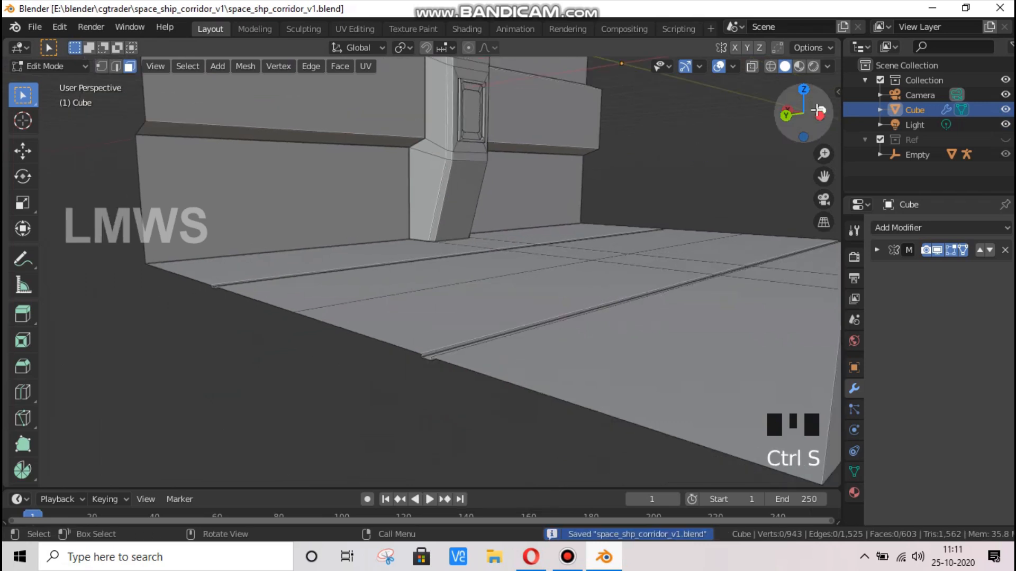
Leave Edit Mode, check the floor strips and whole corridor from several angles, and save the file
{"action": "left_click_drag", "start_coordinate": [789, 104], "coordinate": [587, 226]}
{"action": "scroll", "coordinate": [442, 335], "scroll_direction": "down", "scroll_amount": 2}
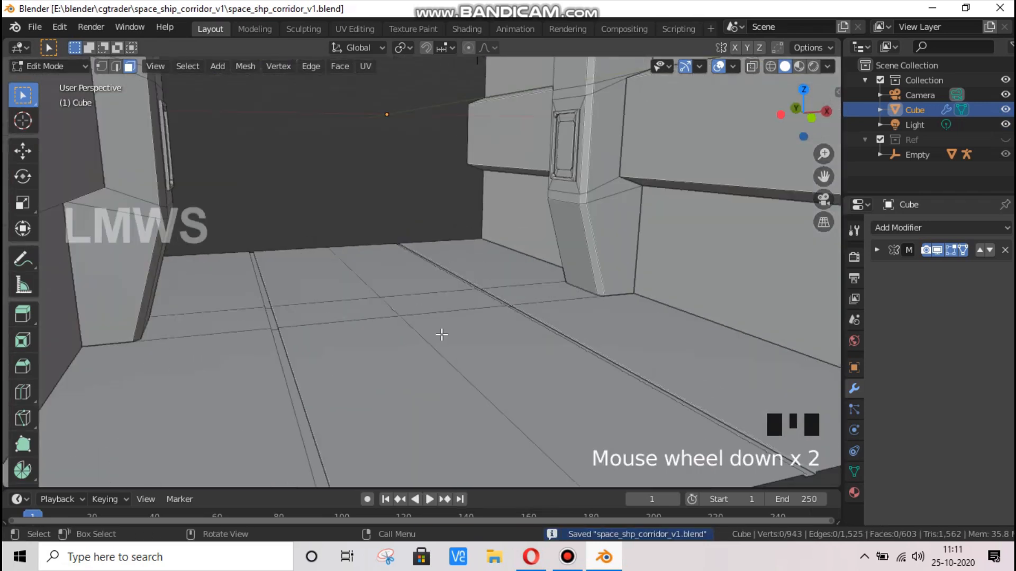
{"action": "key", "text": "Tab"}
{"action": "scroll", "coordinate": [392, 296], "scroll_direction": "down", "scroll_amount": 1}
{"action": "scroll", "coordinate": [411, 372], "scroll_direction": "up", "scroll_amount": 3}
{"action": "scroll", "coordinate": [415, 376], "scroll_direction": "up", "scroll_amount": 2}
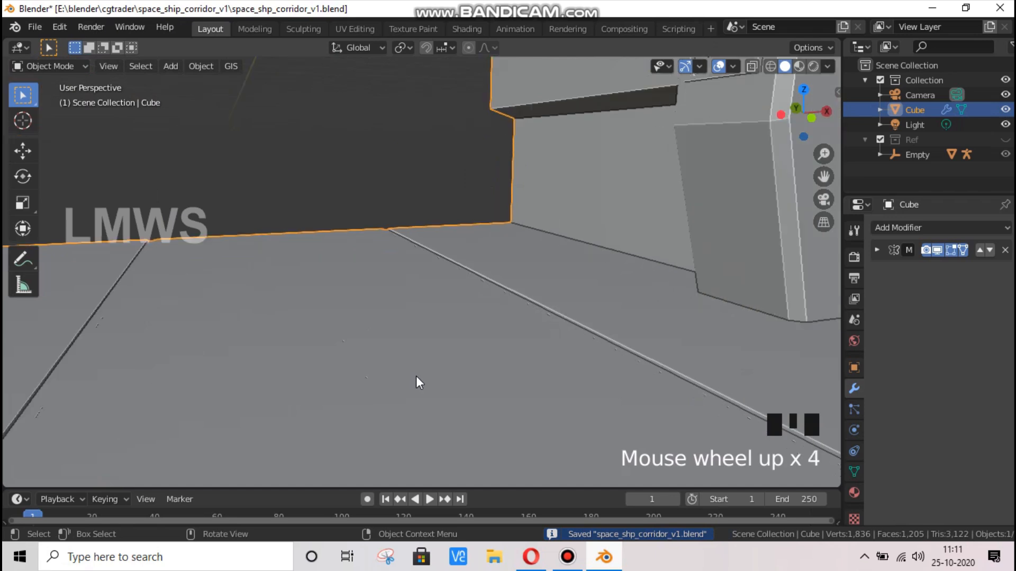
{"action": "scroll", "coordinate": [423, 365], "scroll_direction": "down", "scroll_amount": 7}
{"action": "key", "text": "ctrl+s"}
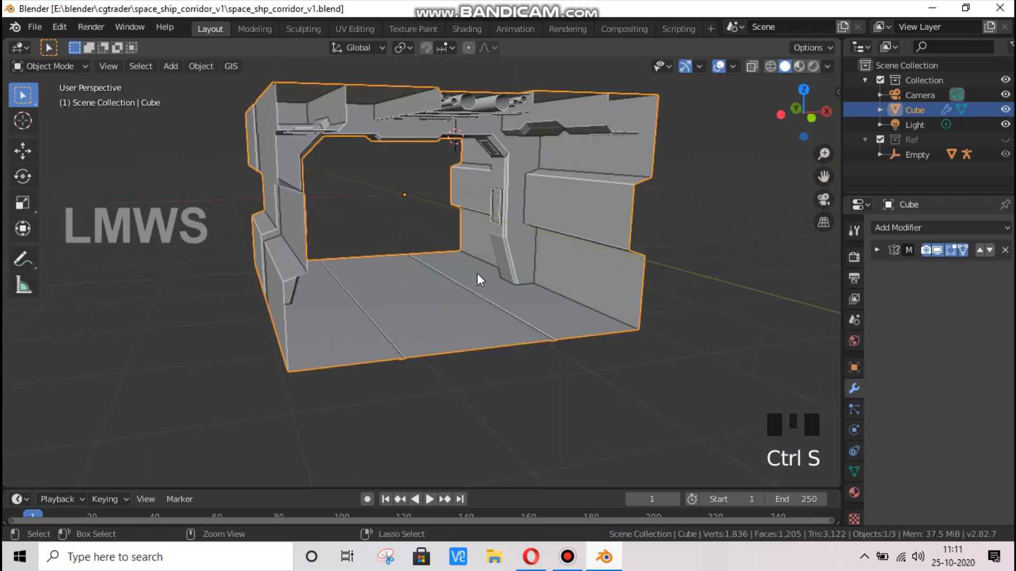
{"action": "left_click_drag", "start_coordinate": [798, 108], "coordinate": [761, 222]}
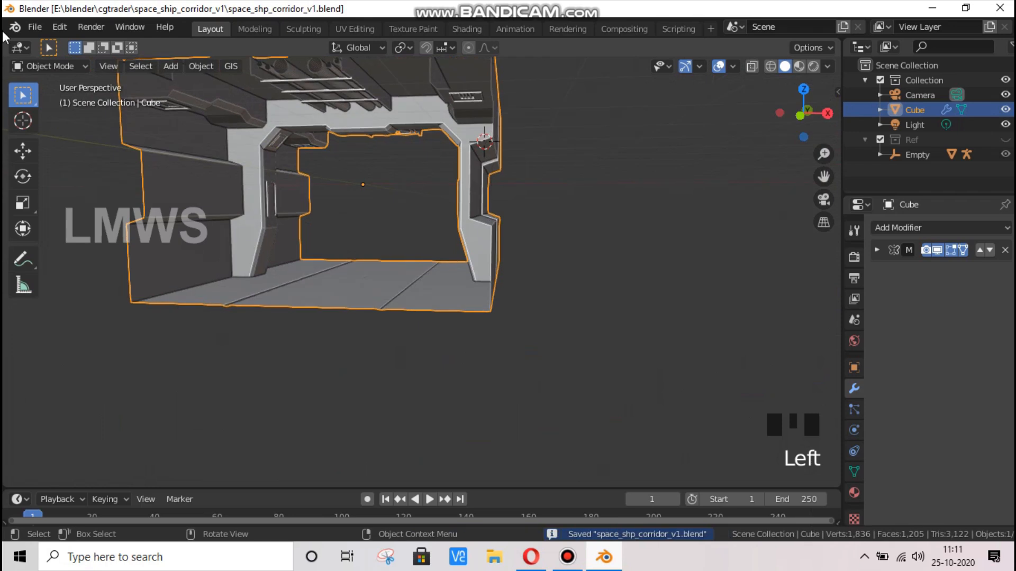
{"action": "left_click", "coordinate": [35, 27]}
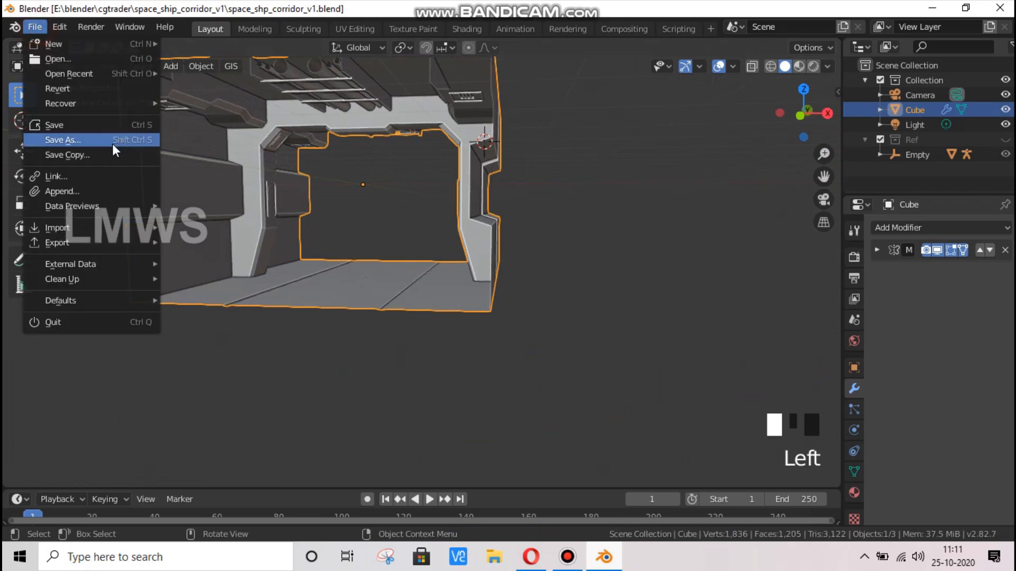
{"action": "left_click", "coordinate": [78, 156]}
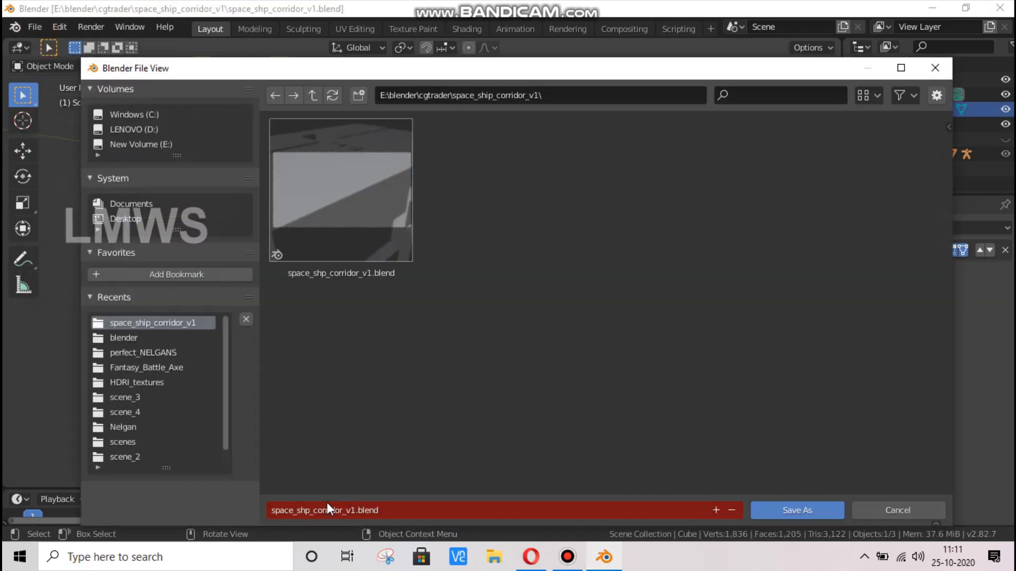
{"action": "left_click", "coordinate": [352, 509]}
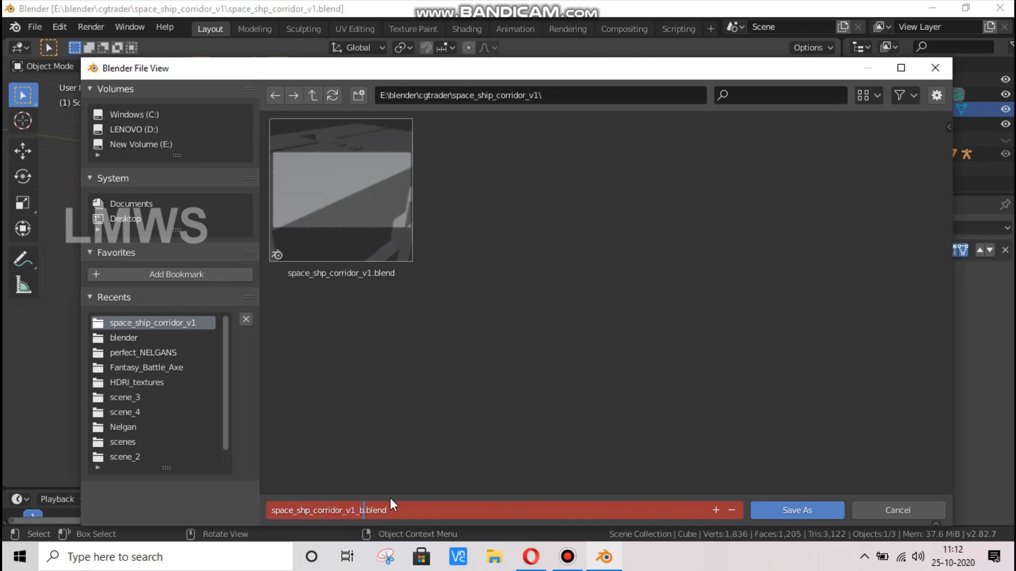
{"action": "type", "text": "_b"}
{"action": "key", "text": "Escape"}
{"action": "key", "text": "Escape"}
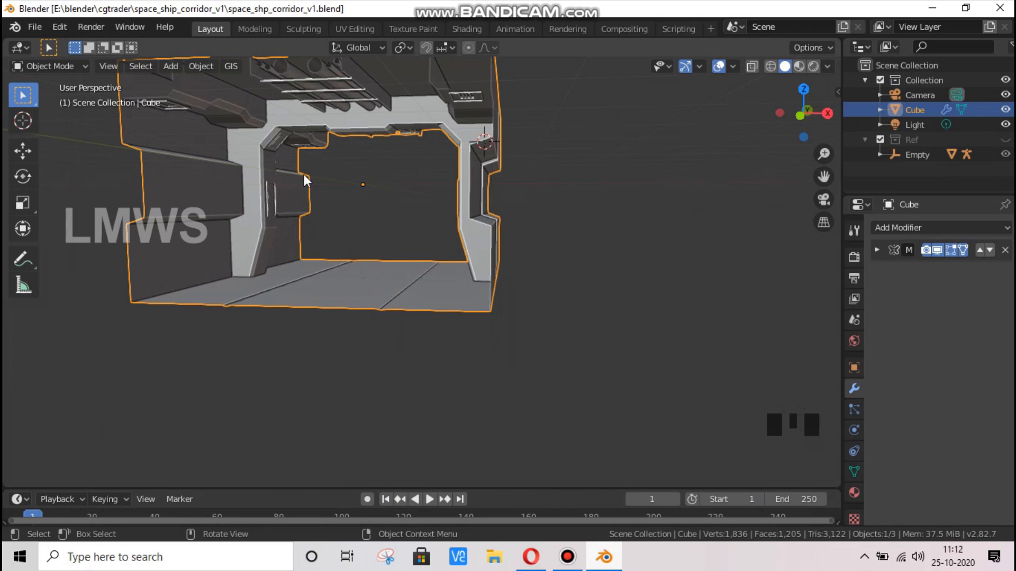
Apply the Mirror modifier on the corridor object
{"action": "left_click_drag", "start_coordinate": [790, 120], "coordinate": [843, 186]}
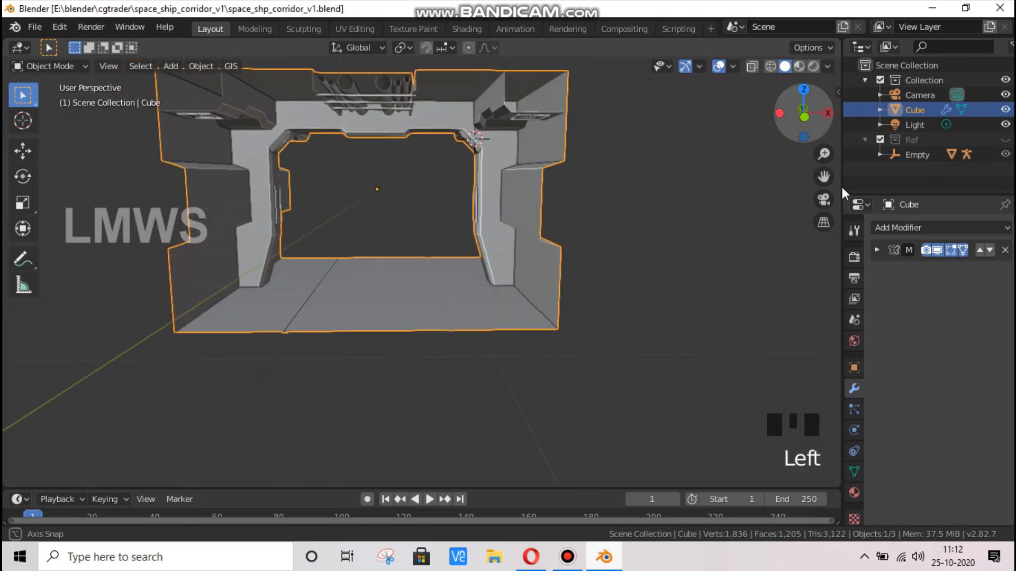
{"action": "left_click", "coordinate": [882, 249]}
{"action": "left_click", "coordinate": [877, 251]}
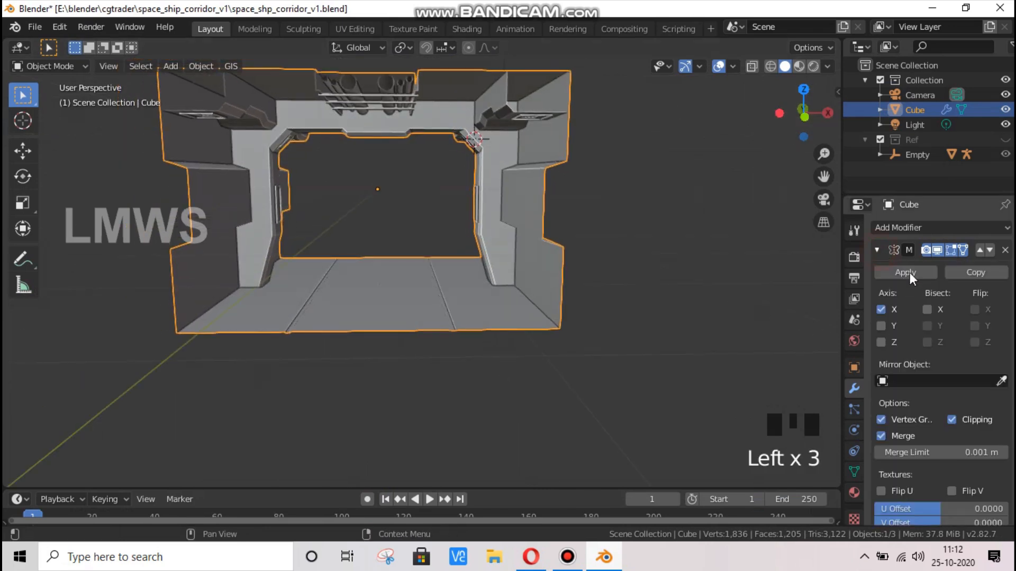
{"action": "left_click", "coordinate": [905, 272]}
Rename the corridor mesh object as Corridor_v1 and save the file
{"action": "left_click", "coordinate": [914, 110]}
{"action": "double_click", "coordinate": [914, 109]}
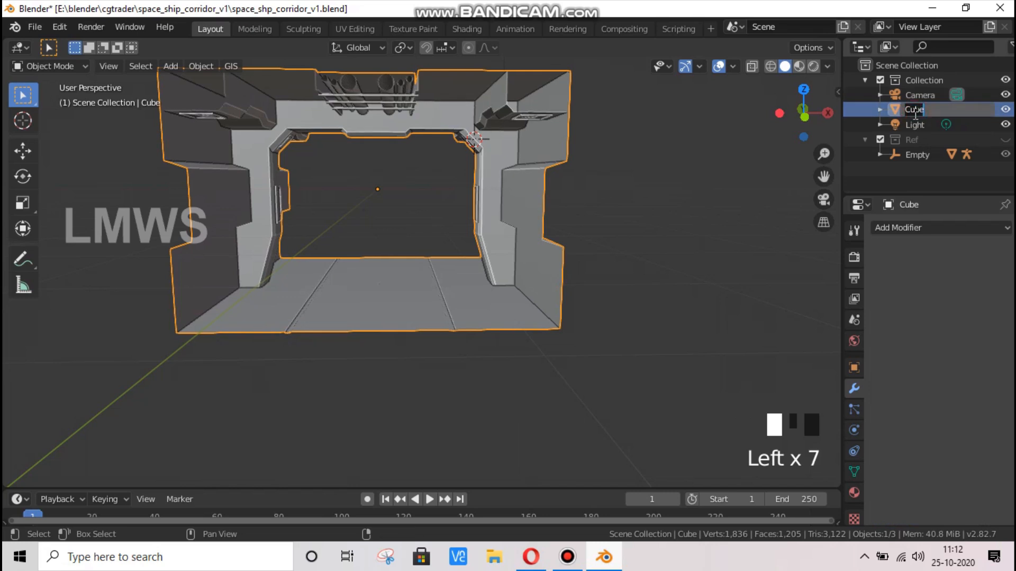
{"action": "type", "text": "S"}
{"action": "key", "text": "BackSpace"}
{"action": "type", "text": "Corridor"}
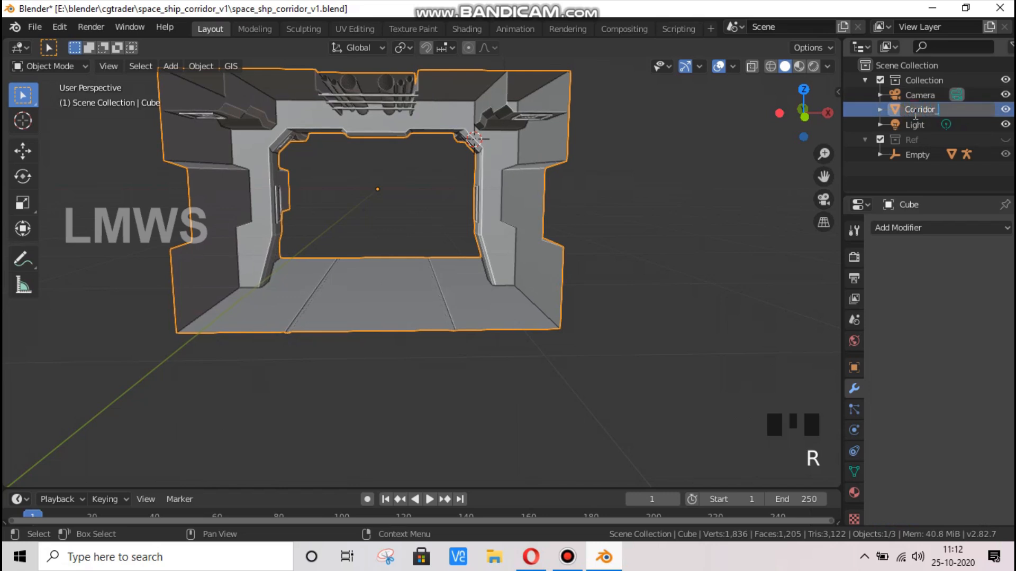
{"action": "type", "text": "_v1"}
{"action": "key", "text": "Return"}
{"action": "key", "text": "ctrl+s"}
Look over the corridor's interior, examine the reference image in the Opera browser, and return to Blender
{"action": "scroll", "coordinate": [393, 278], "scroll_direction": "up", "scroll_amount": 2}
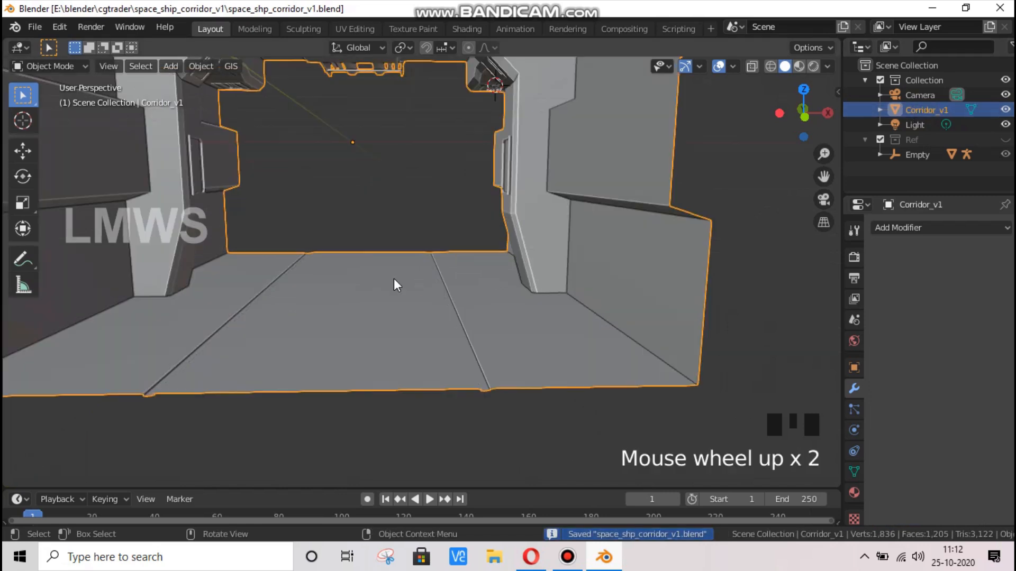
{"action": "scroll", "coordinate": [393, 279], "scroll_direction": "up", "scroll_amount": 1}
{"action": "left_click_drag", "start_coordinate": [824, 175], "coordinate": [742, 243]}
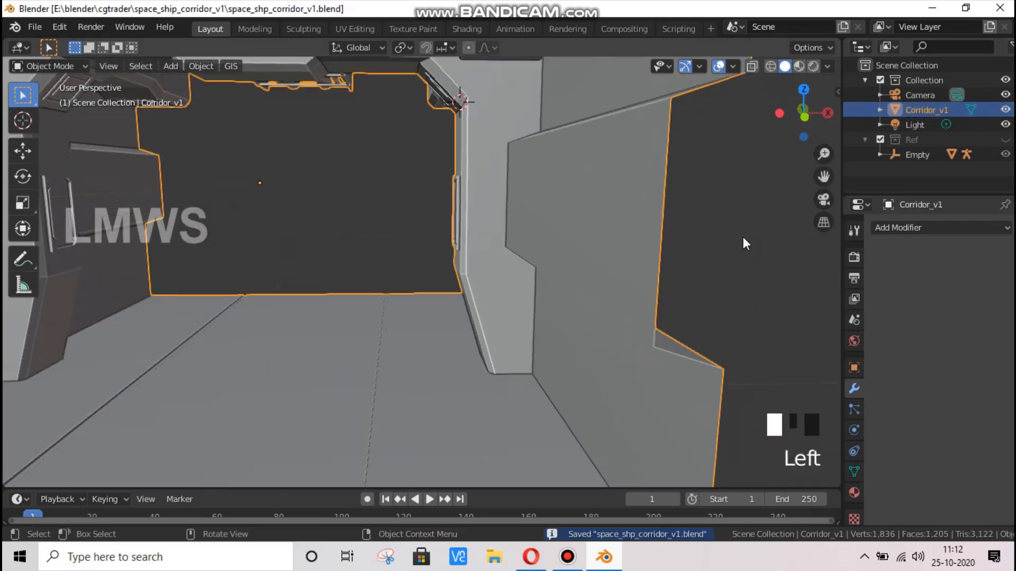
{"action": "left_click", "coordinate": [631, 562]}
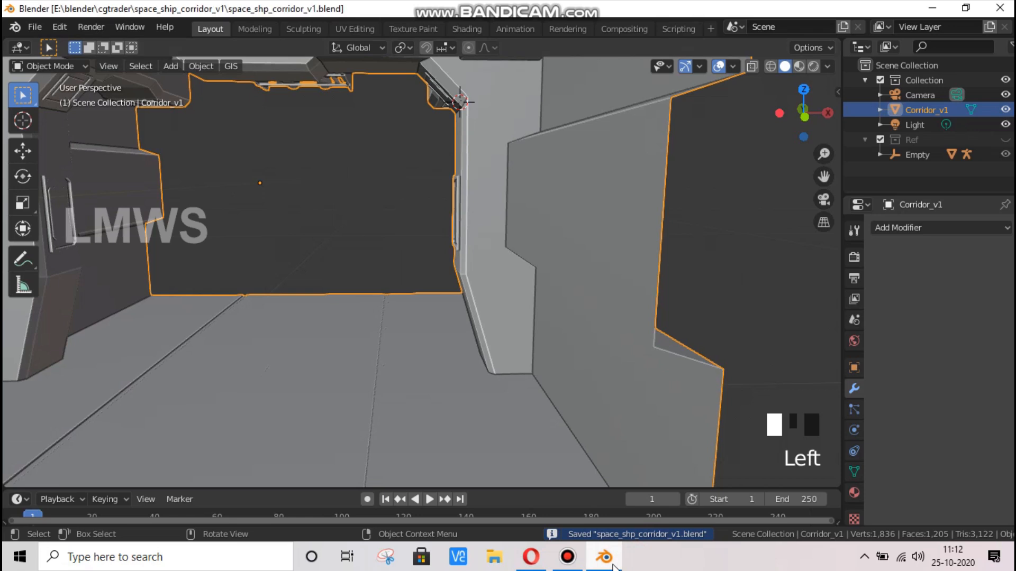
{"action": "left_click", "coordinate": [614, 565]}
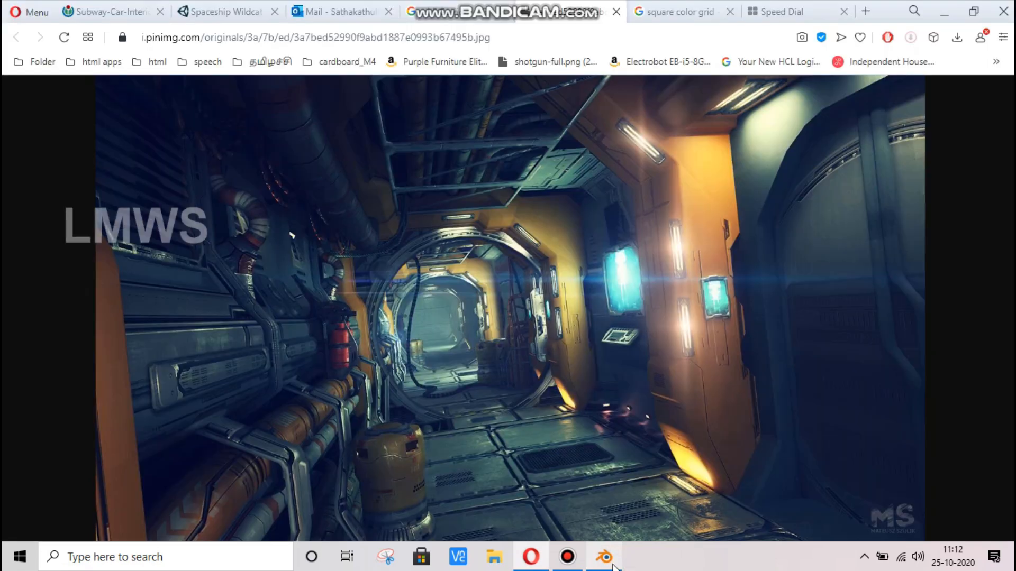
{"action": "left_click", "coordinate": [605, 557]}
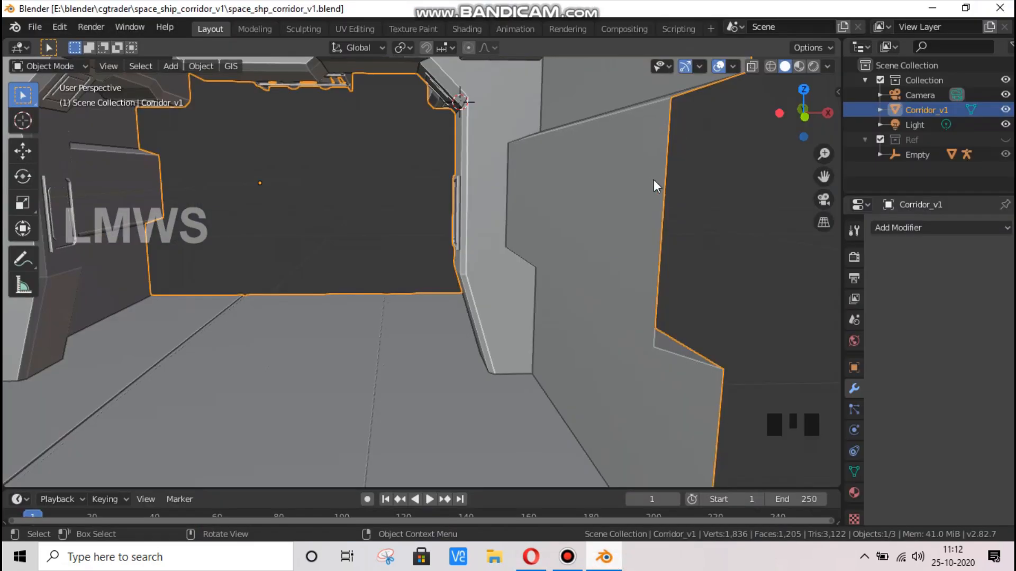
{"action": "scroll", "coordinate": [653, 179], "scroll_direction": "down", "scroll_amount": 3}
{"action": "left_click_drag", "start_coordinate": [788, 112], "coordinate": [659, 233]}
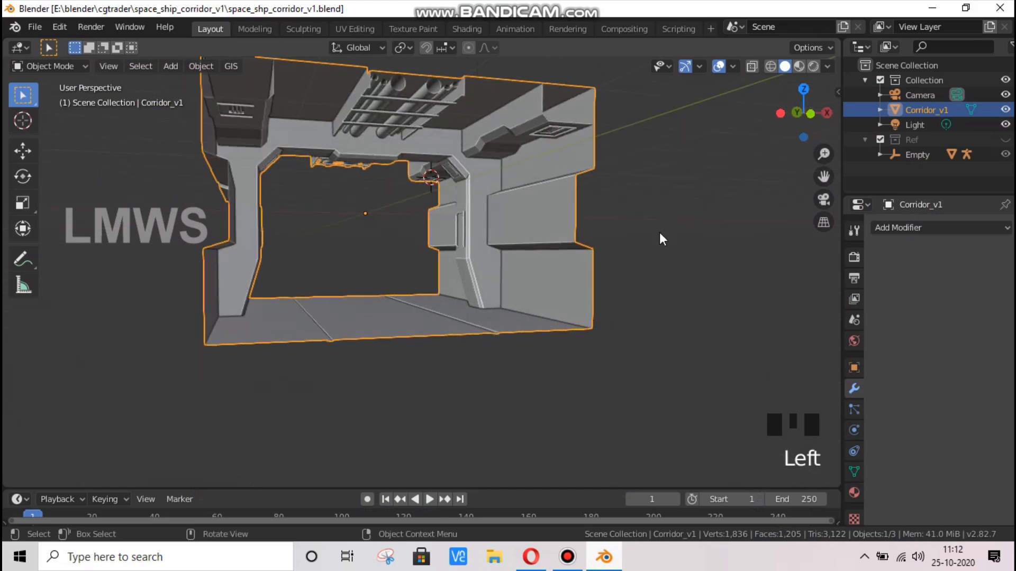
Undo the object's renaming and the applied Mirror modifier, and save the file
{"action": "key", "text": "ctrl+z"}
{"action": "key", "text": "ctrl+z"}
{"action": "key", "text": "ctrl+z"}
{"action": "key", "text": "ctrl+z"}
{"action": "key", "text": "ctrl+z"}
{"action": "key", "text": "ctrl+z"}
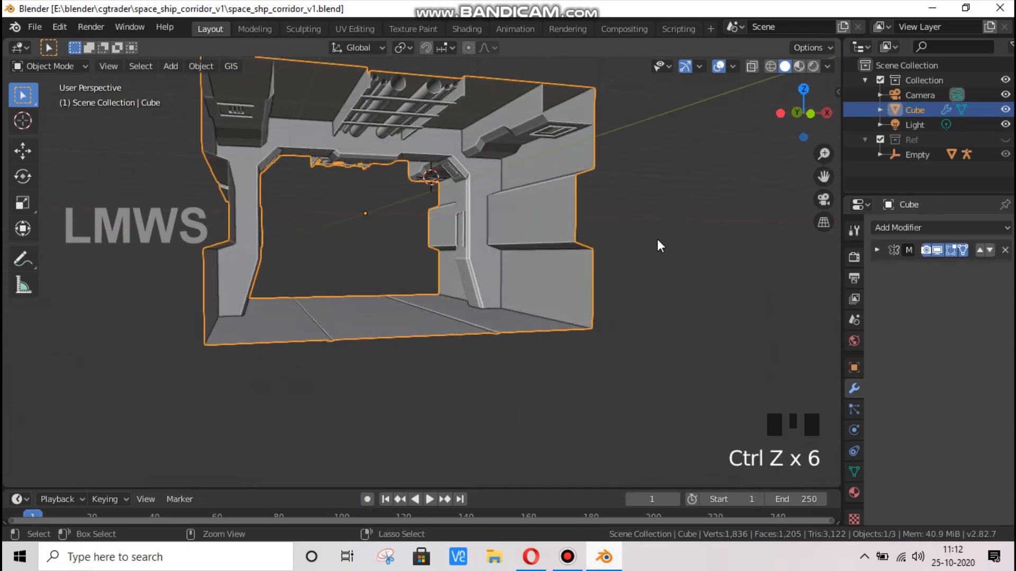
{"action": "key", "text": "ctrl+s"}
Enter Edit Mode on the corridor in face selection and select the large projecting side-wall face in front of the column
{"action": "left_click", "coordinate": [563, 208]}
{"action": "key", "text": "Tab"}
{"action": "scroll", "coordinate": [406, 118], "scroll_direction": "up", "scroll_amount": 2}
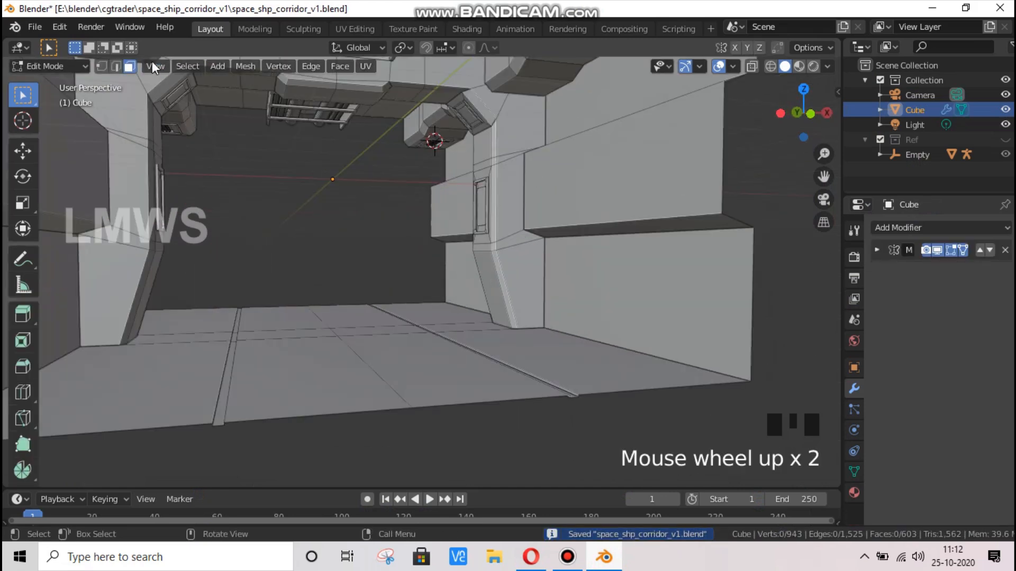
{"action": "left_click", "coordinate": [130, 66]}
{"action": "left_click", "coordinate": [634, 166]}
{"action": "key", "text": "e"}
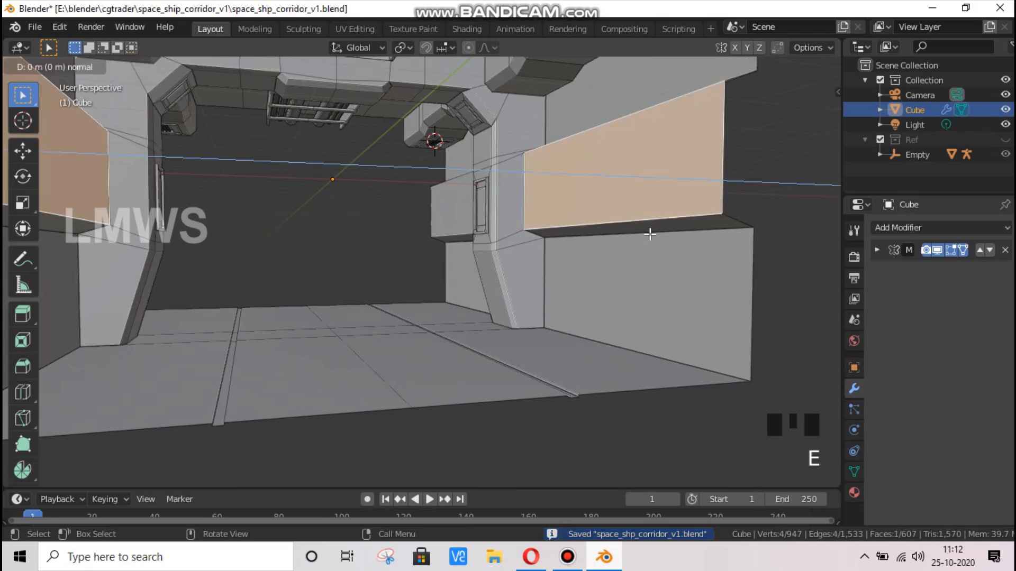
{"action": "key", "text": "ctrl+z"}
Add the matching wall face behind the column, narrow both vertically into a central band, and extrude the band about 0.035 m into the corridor
{"action": "left_click", "coordinate": [453, 211], "text": "shift"}
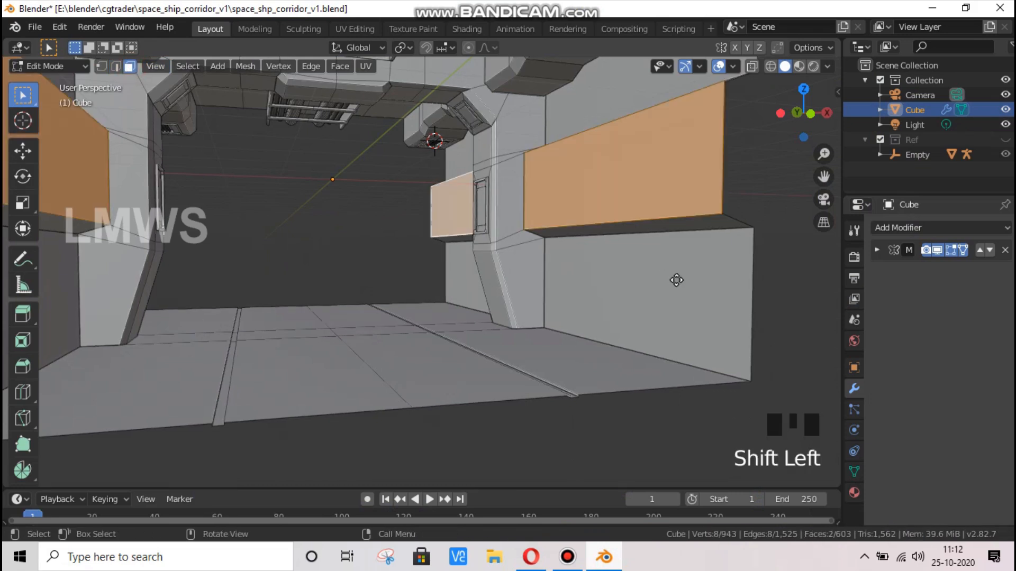
{"action": "key", "text": "e"}
{"action": "key", "text": "s"}
{"action": "key", "text": "z"}
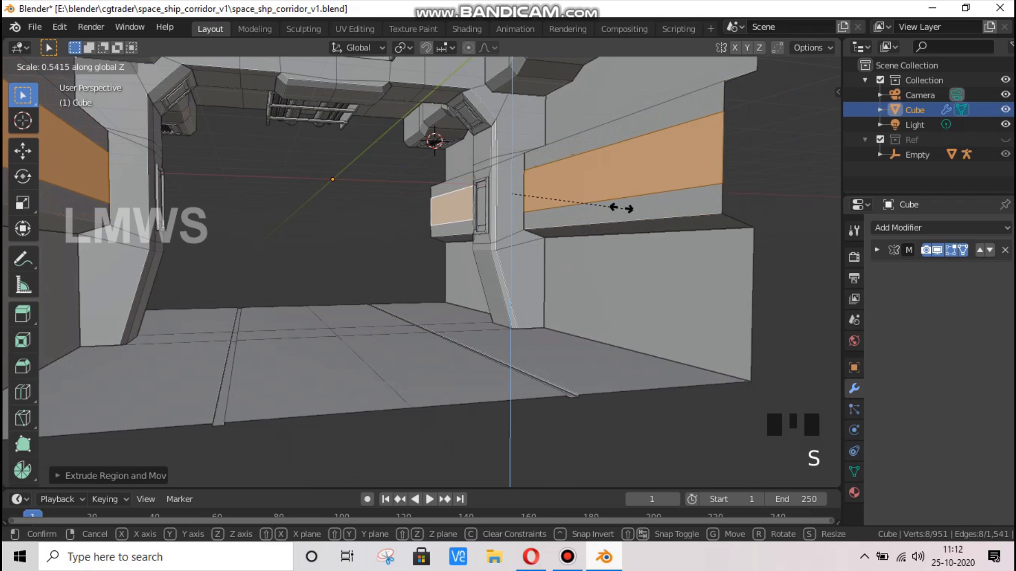
{"action": "left_click", "coordinate": [569, 188]}
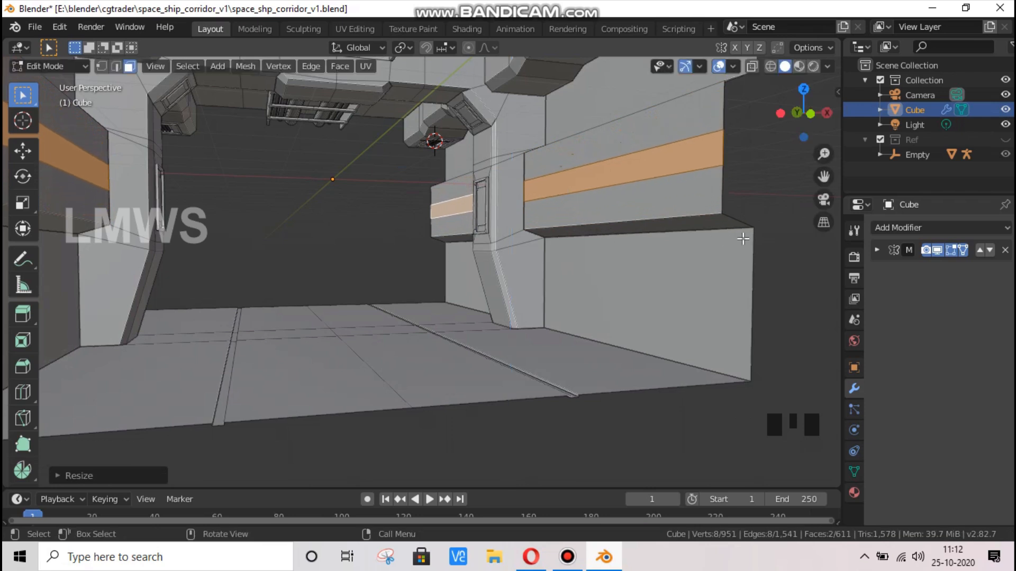
{"action": "key", "text": "e"}
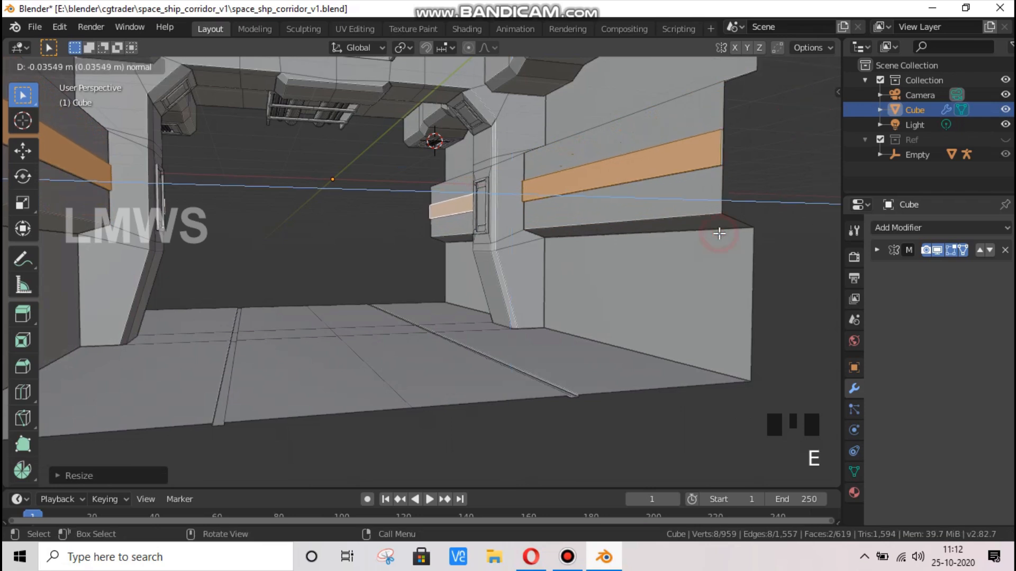
{"action": "left_click", "coordinate": [719, 233]}
Select the wall faces above and below the central band on both sides of the column, and set the pivot to Individual Origins
{"action": "left_click", "coordinate": [669, 132]}
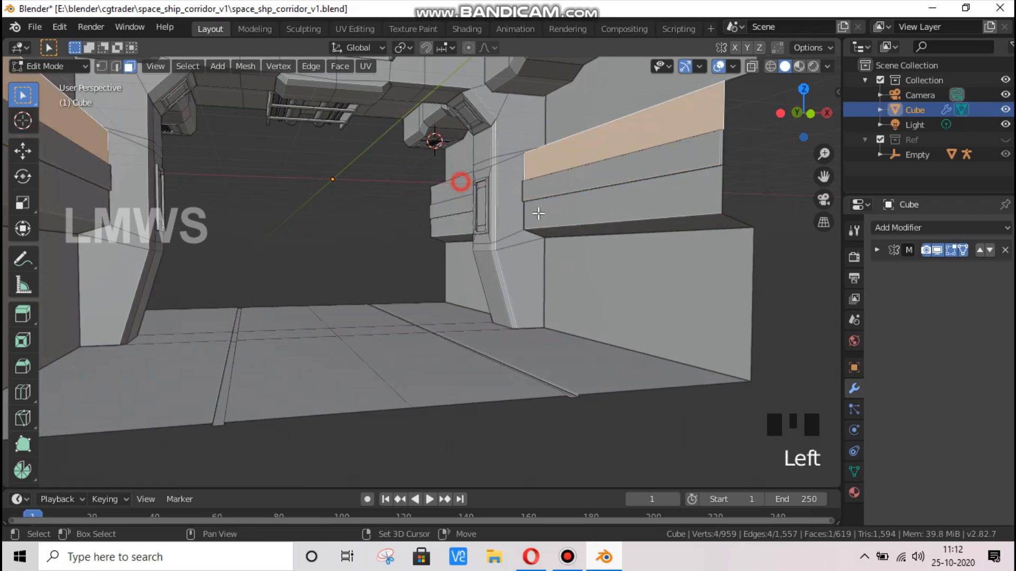
{"action": "left_click", "coordinate": [462, 179], "text": "shift"}
{"action": "left_click", "coordinate": [572, 217], "text": "shift"}
{"action": "left_click", "coordinate": [454, 221], "text": "shift"}
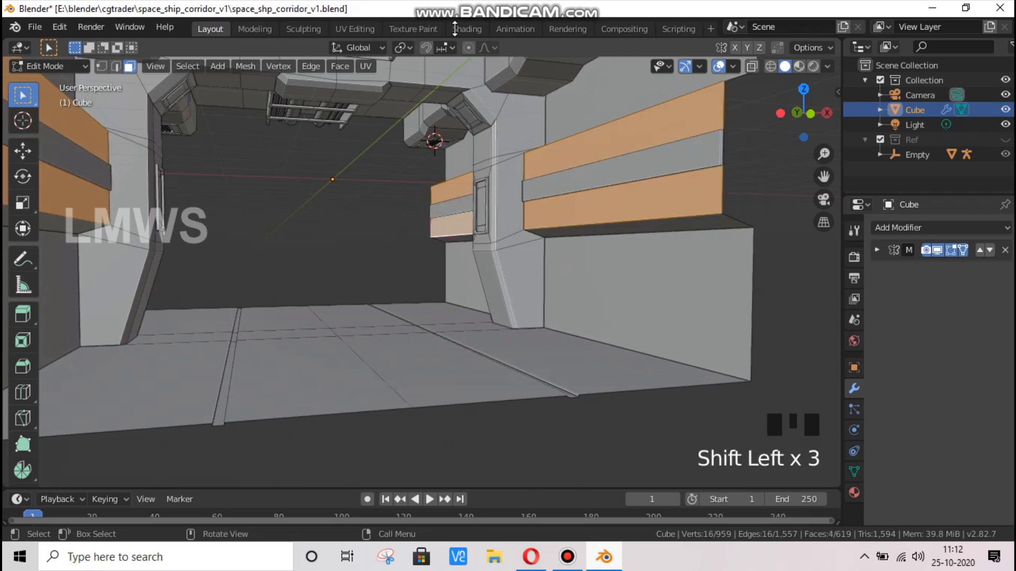
{"action": "left_click", "coordinate": [402, 48]}
{"action": "left_click", "coordinate": [424, 102]}
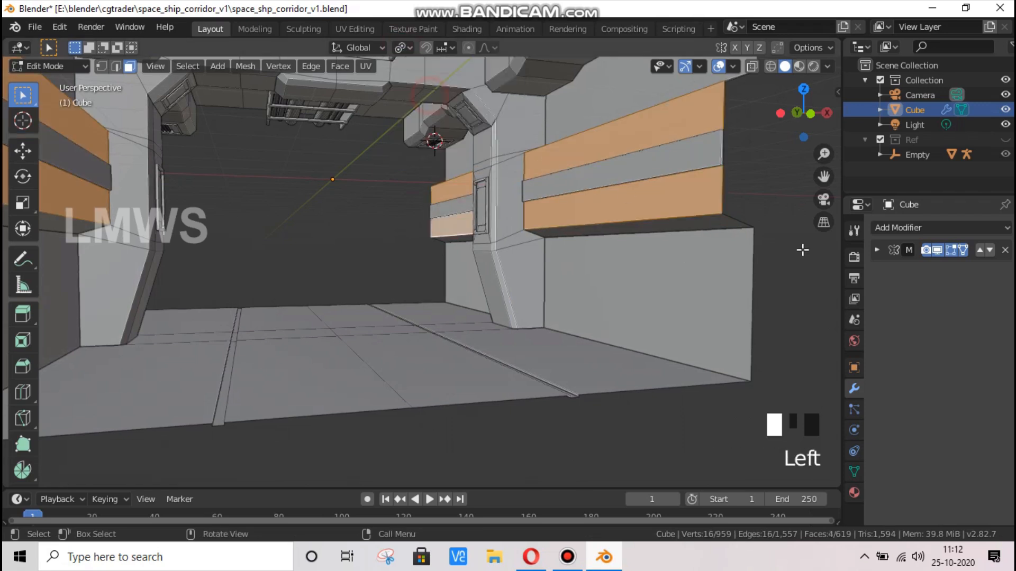
Extrude the selected wall faces in place, scale them down around their individual origins, and extrude the resulting panels slightly into the corridor
{"action": "key", "text": "e"}
{"action": "right_click", "coordinate": [782, 250]}
{"action": "key", "text": "s"}
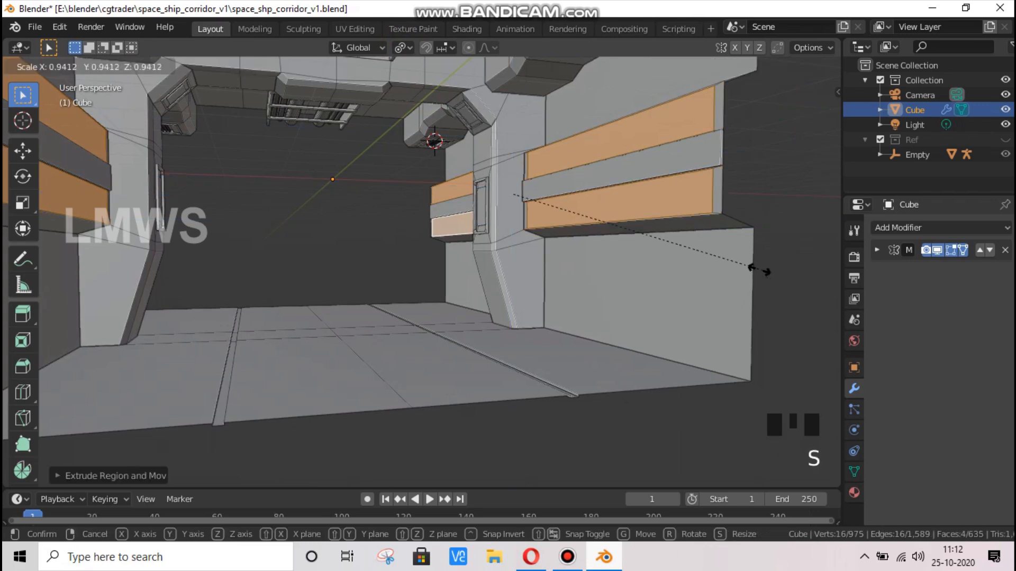
{"action": "left_click", "coordinate": [693, 227]}
{"action": "key", "text": "e"}
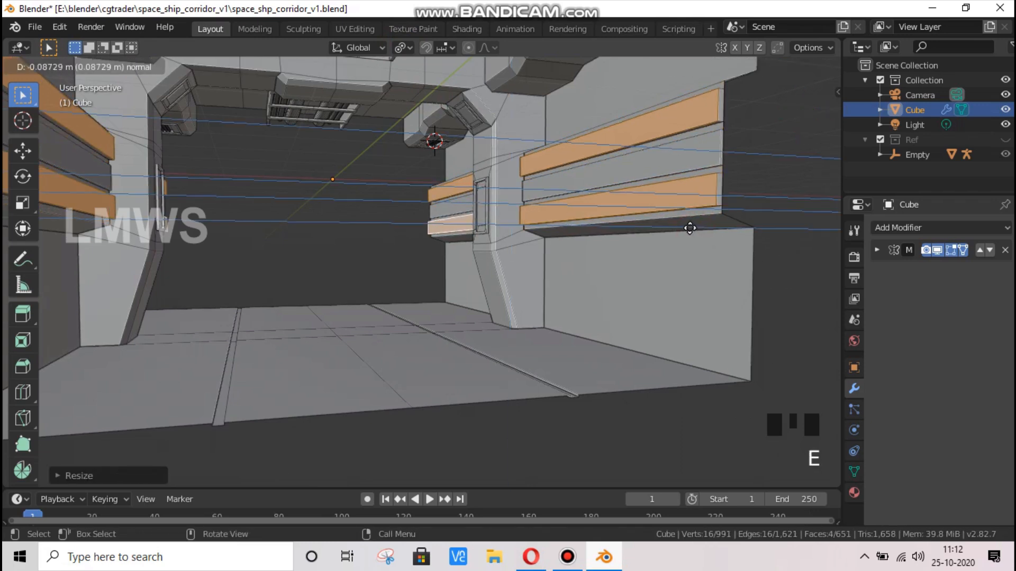
{"action": "left_click", "coordinate": [692, 228]}
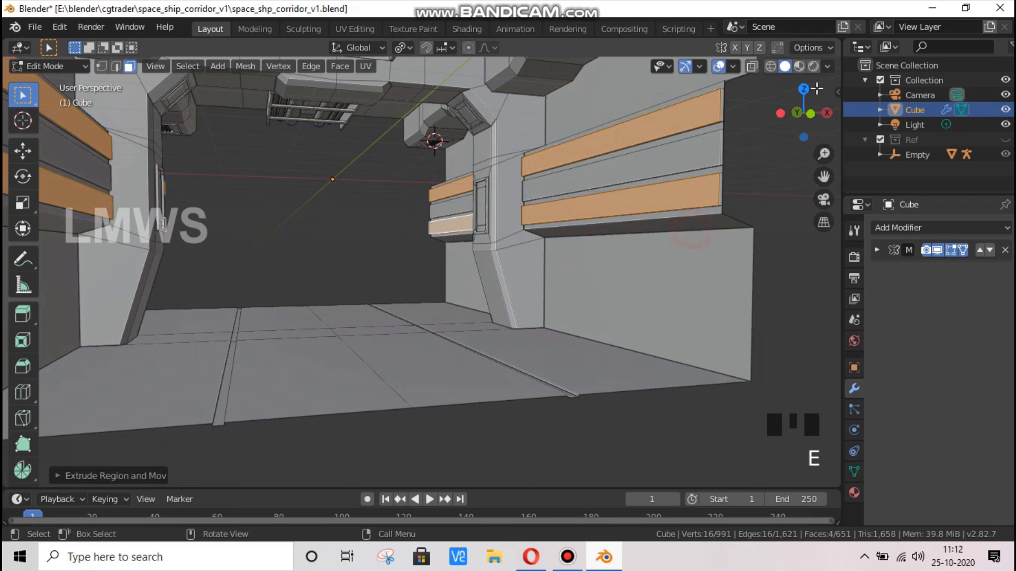
Deselect everything and delete the three narrow end faces of the raised wall bands at the corridor's front opening
{"action": "left_click_drag", "start_coordinate": [804, 113], "coordinate": [712, 186]}
{"action": "scroll", "coordinate": [747, 128], "scroll_direction": "up", "scroll_amount": 2}
{"action": "key", "text": "alt+a"}
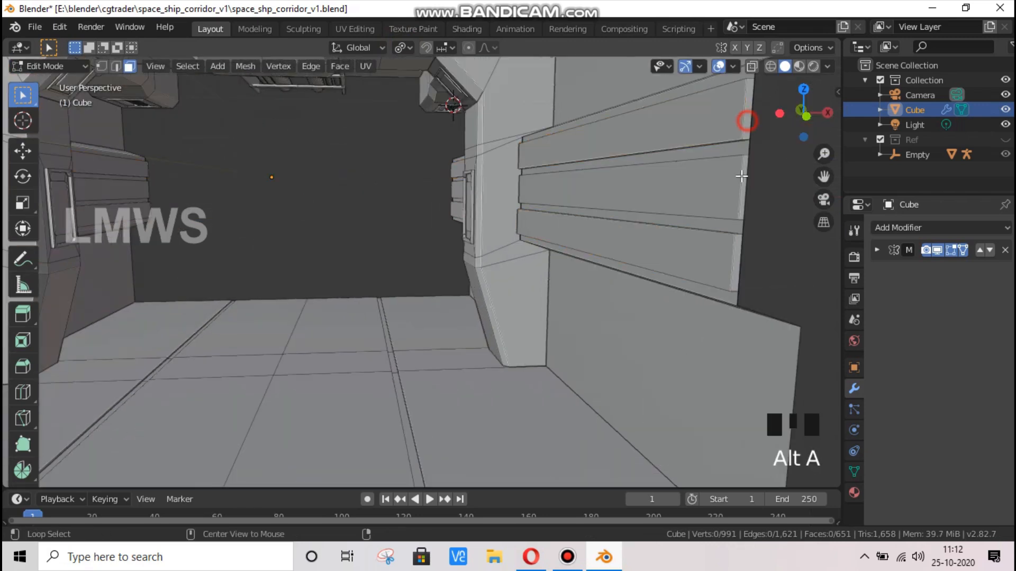
{"action": "left_click", "coordinate": [748, 122]}
{"action": "left_click", "coordinate": [740, 176], "text": "shift"}
{"action": "left_click", "coordinate": [735, 242], "text": "shift"}
{"action": "key", "text": "x"}
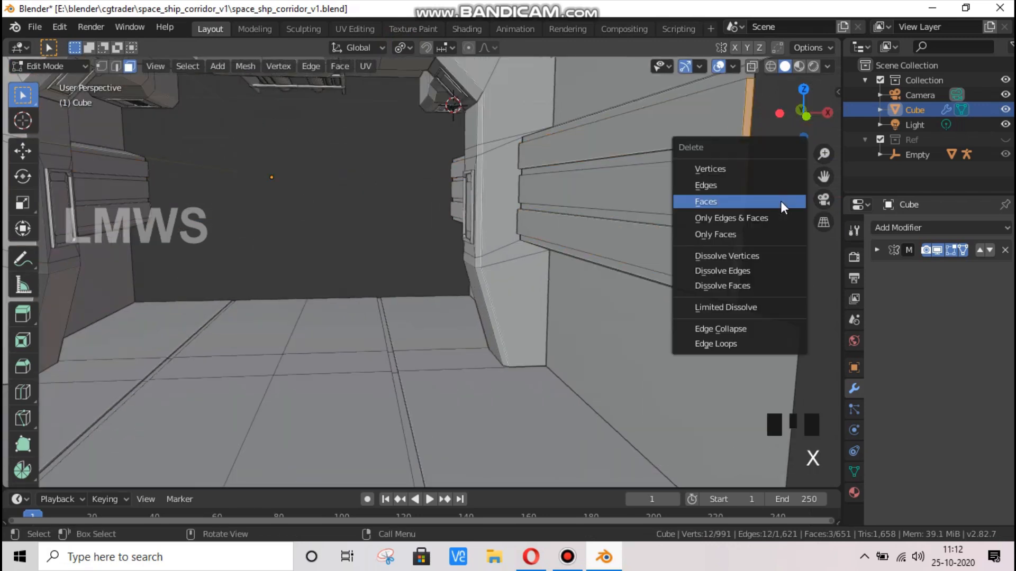
{"action": "left_click", "coordinate": [723, 198]}
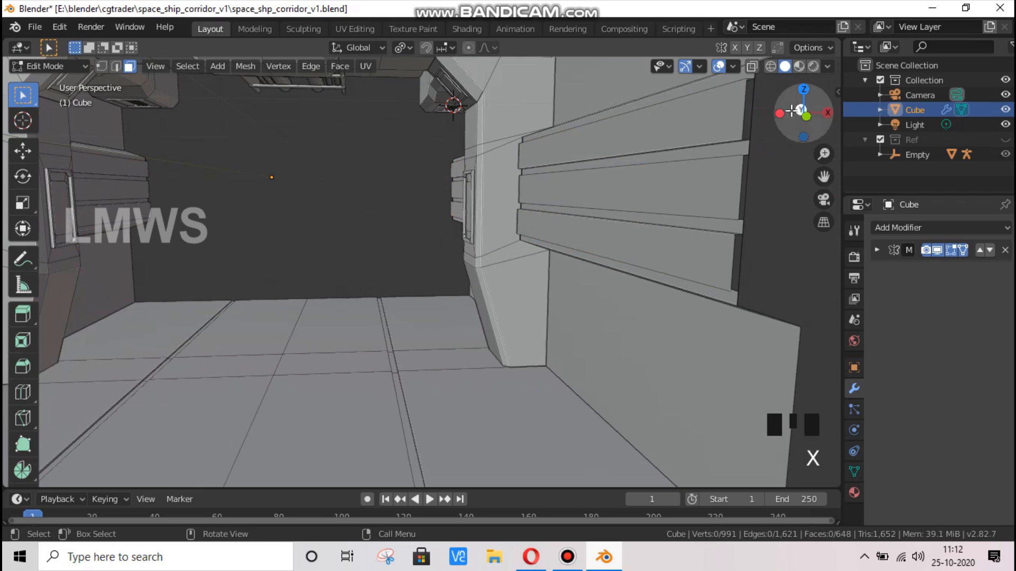
Delete the three matching narrow end faces of the raised wall bands at the corridor's opposite opening
{"action": "left_click_drag", "start_coordinate": [776, 113], "coordinate": [418, 177]}
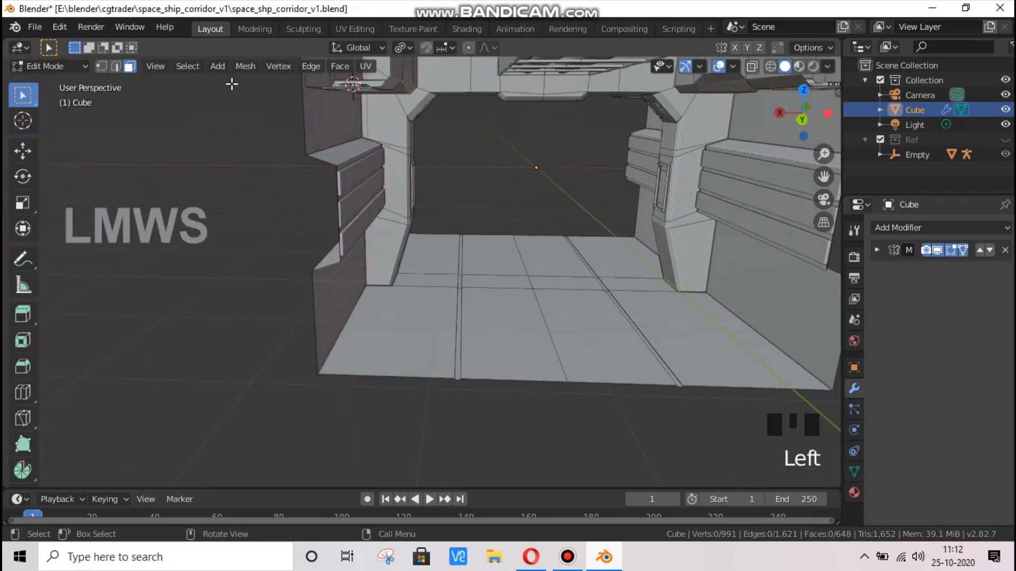
{"action": "scroll", "coordinate": [317, 180], "scroll_direction": "up", "scroll_amount": 3}
{"action": "left_click", "coordinate": [229, 82]}
{"action": "left_click", "coordinate": [243, 203], "text": "shift"}
{"action": "left_click", "coordinate": [243, 203], "text": "shift"}
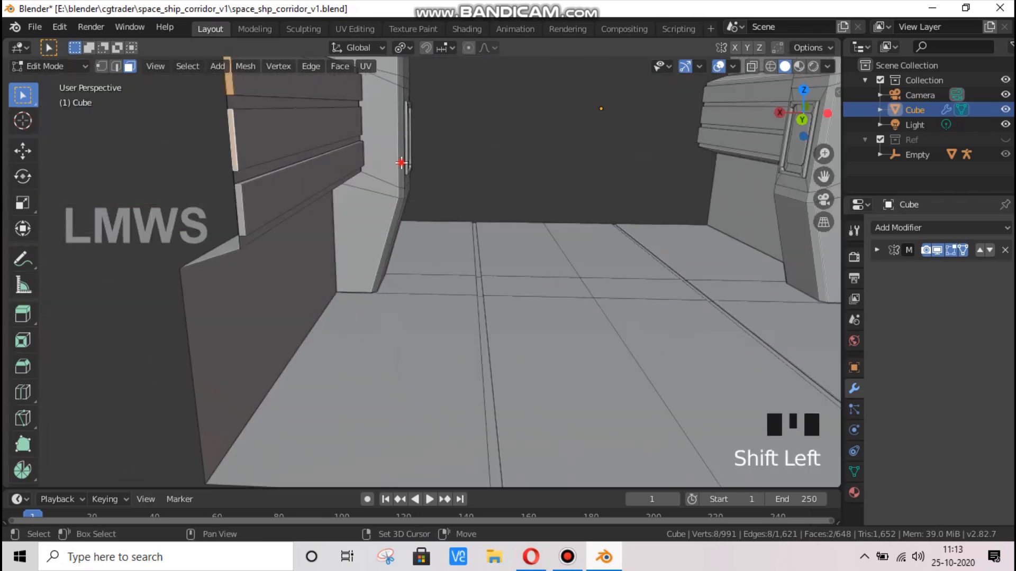
{"action": "key", "text": "x"}
{"action": "key", "text": "x"}
{"action": "left_click", "coordinate": [401, 163]}
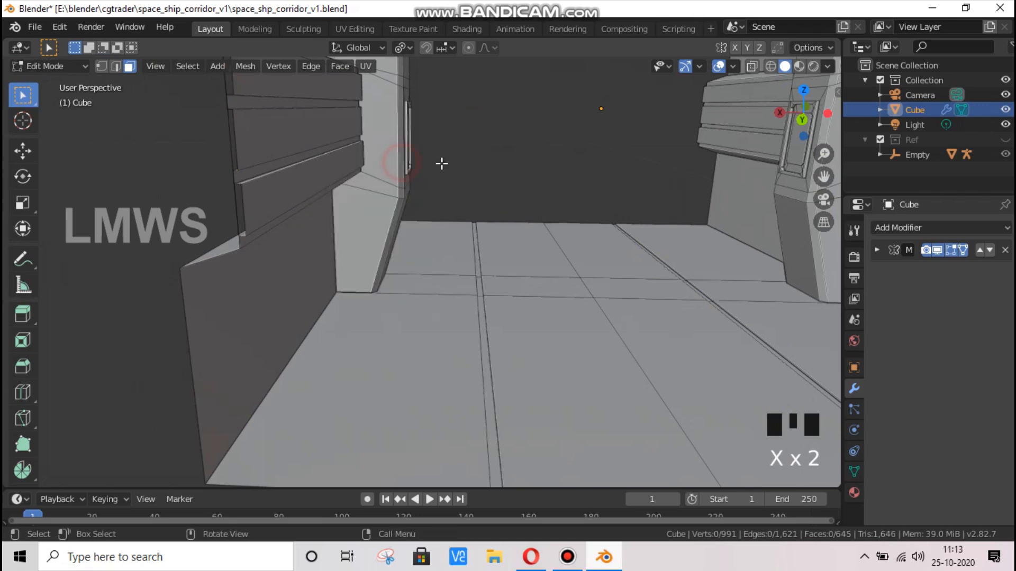
Save the file in Object Mode and save a copy over the backup space_shp_corridor_v1_bkp.blend
{"action": "key", "text": "ctrl+s"}
{"action": "left_click_drag", "start_coordinate": [803, 112], "coordinate": [645, 227]}
{"action": "scroll", "coordinate": [654, 233], "scroll_direction": "down", "scroll_amount": 3}
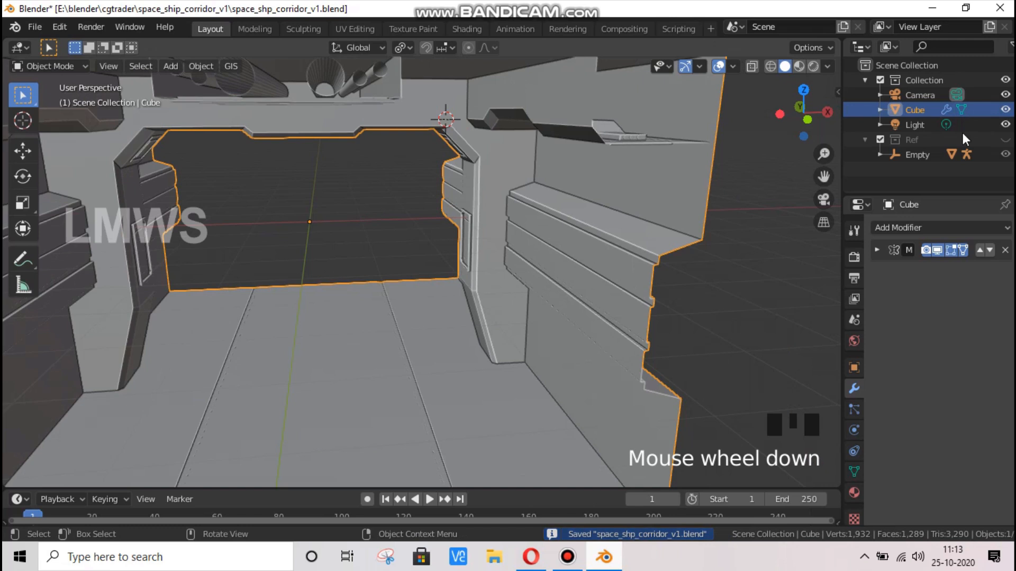
{"action": "left_click", "coordinate": [34, 27]}
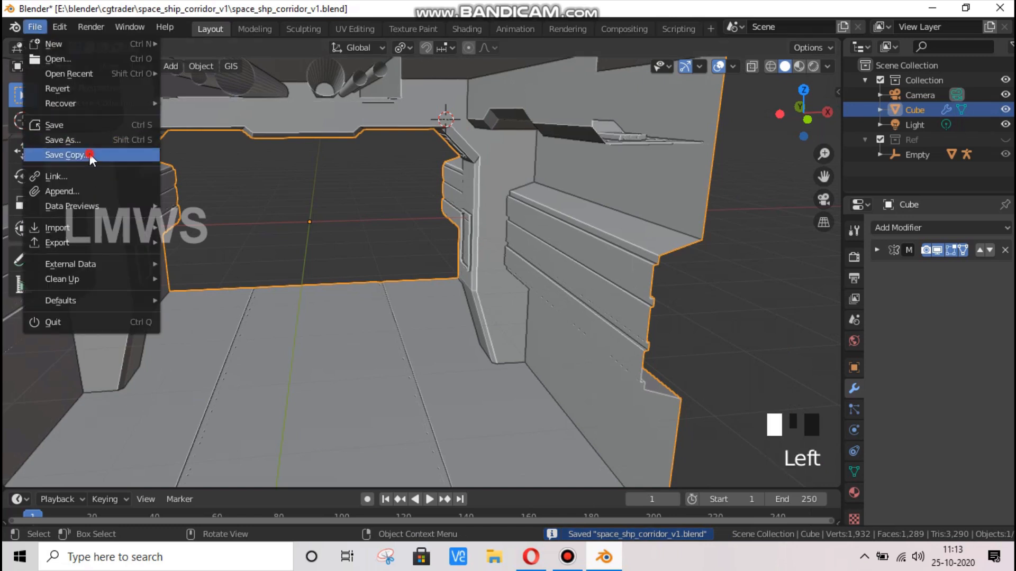
{"action": "left_click", "coordinate": [90, 153]}
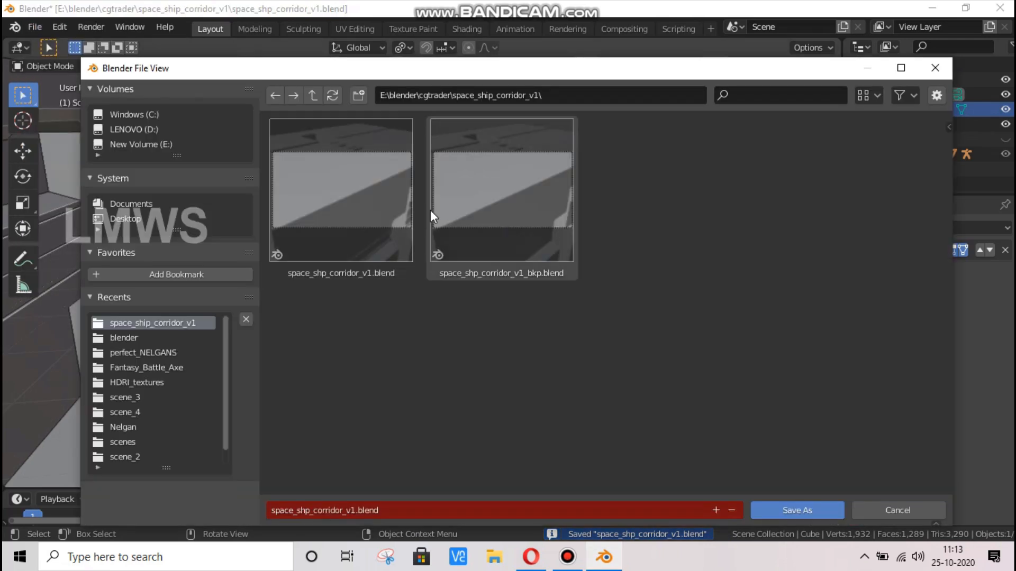
{"action": "left_click", "coordinate": [515, 201]}
{"action": "left_click", "coordinate": [797, 507]}
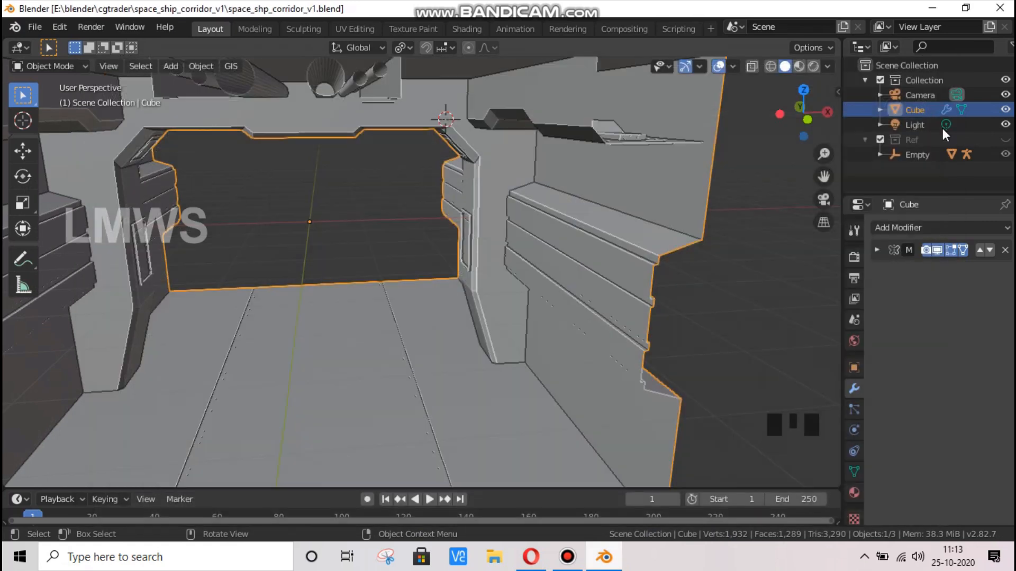
{"action": "key", "text": "ctrl+s"}
Apply the Mirror modifier to the corridor object, rename the object Corridor__v1, and save the file
{"action": "left_click", "coordinate": [877, 249]}
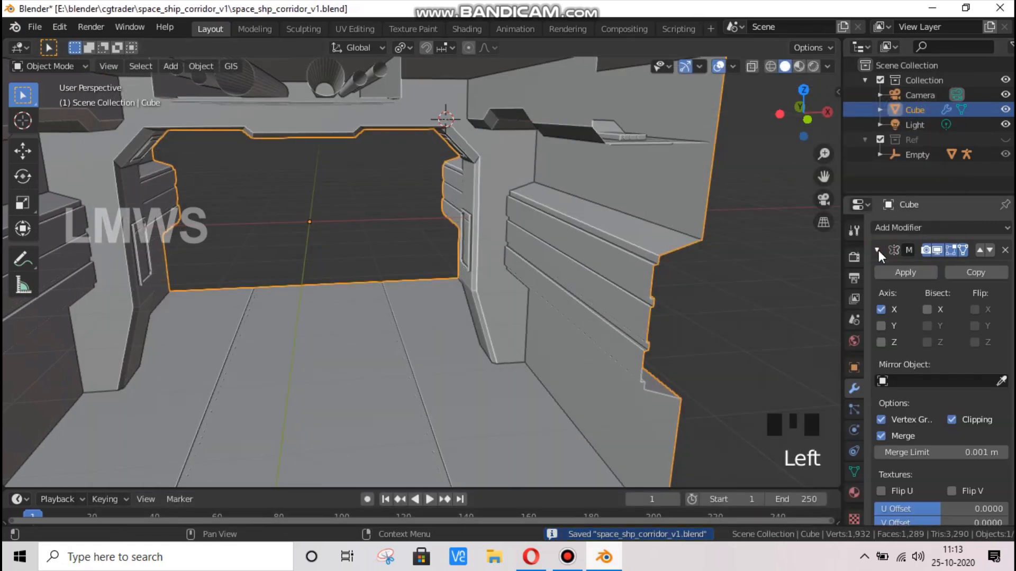
{"action": "left_click", "coordinate": [909, 272]}
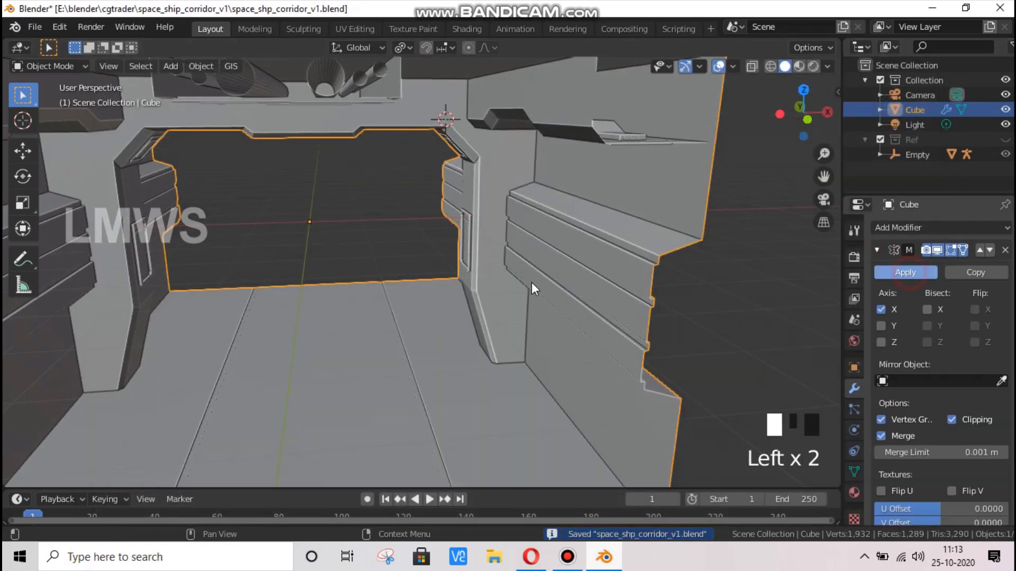
{"action": "key", "text": "ctrl+s"}
{"action": "double_click", "coordinate": [932, 110]}
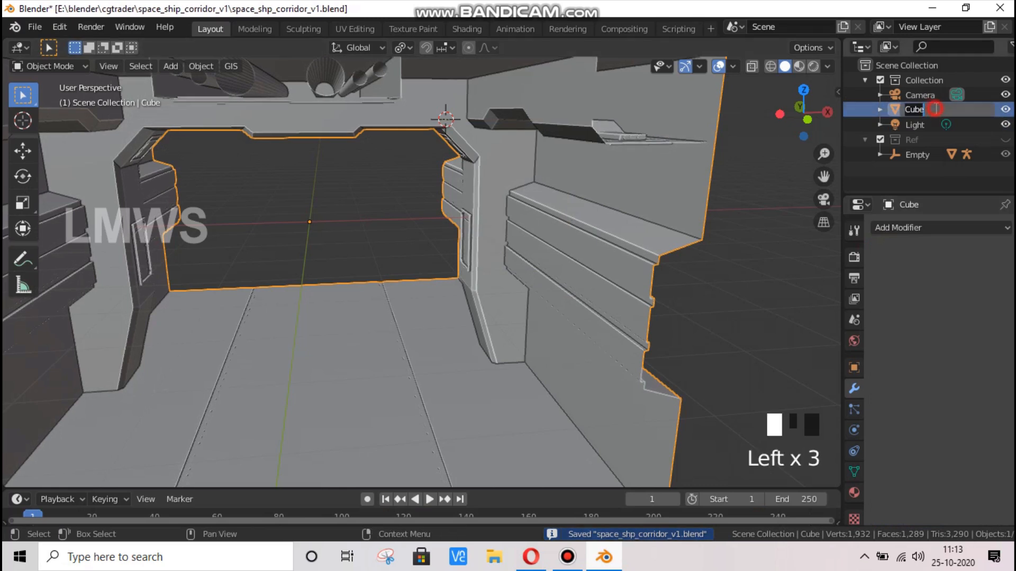
{"action": "type", "text": "Corri"}
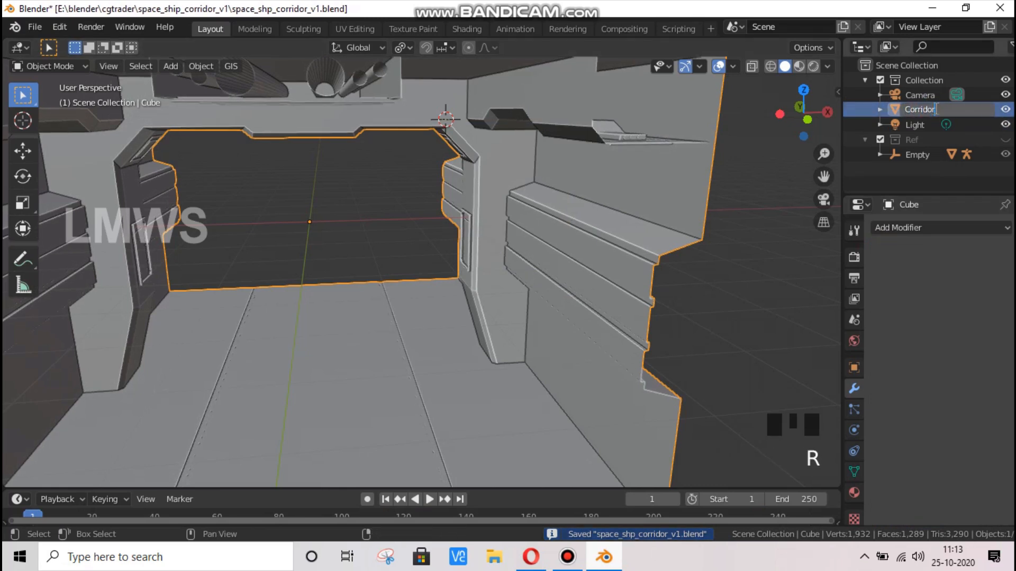
{"action": "type", "text": "dor_v1"}
{"action": "key", "text": "Return"}
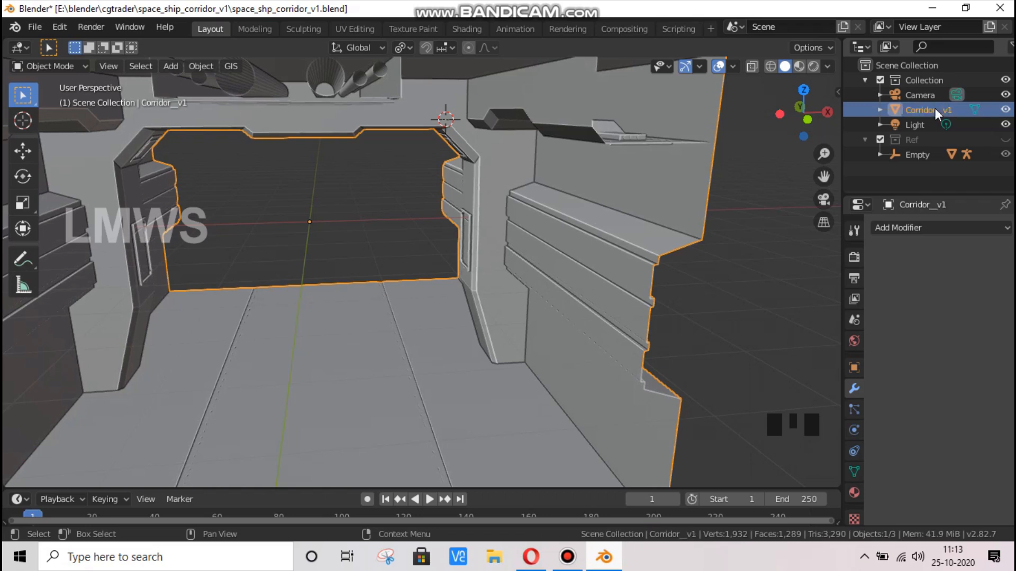
{"action": "key", "text": "ctrl+s"}
In Edit Mode, select one whole thick ceiling pipe and duplicate it about 0.41 m along negative X within the pipe rack
{"action": "scroll", "coordinate": [524, 214], "scroll_direction": "down", "scroll_amount": 2}
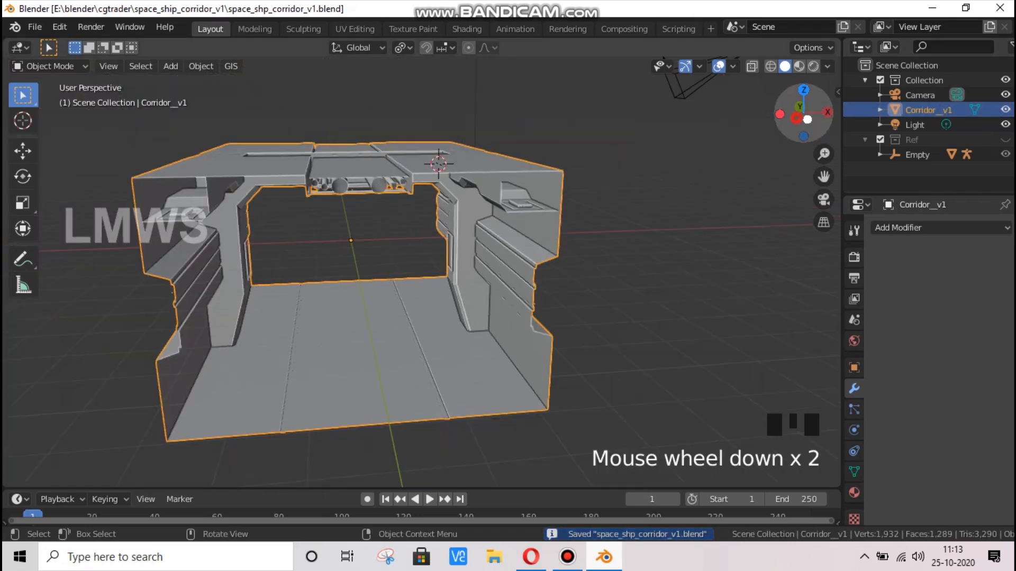
{"action": "left_click_drag", "start_coordinate": [796, 118], "coordinate": [815, 84]}
{"action": "scroll", "coordinate": [484, 149], "scroll_direction": "up", "scroll_amount": 2}
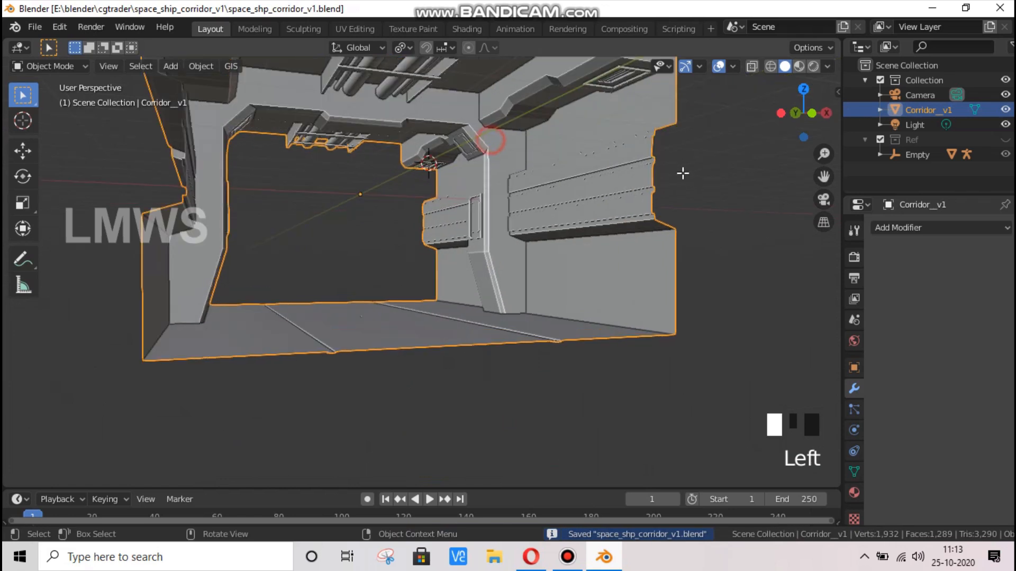
{"action": "key", "text": "Tab"}
{"action": "left_click_drag", "start_coordinate": [823, 176], "coordinate": [595, 185]}
{"action": "scroll", "coordinate": [534, 163], "scroll_direction": "up", "scroll_amount": 2}
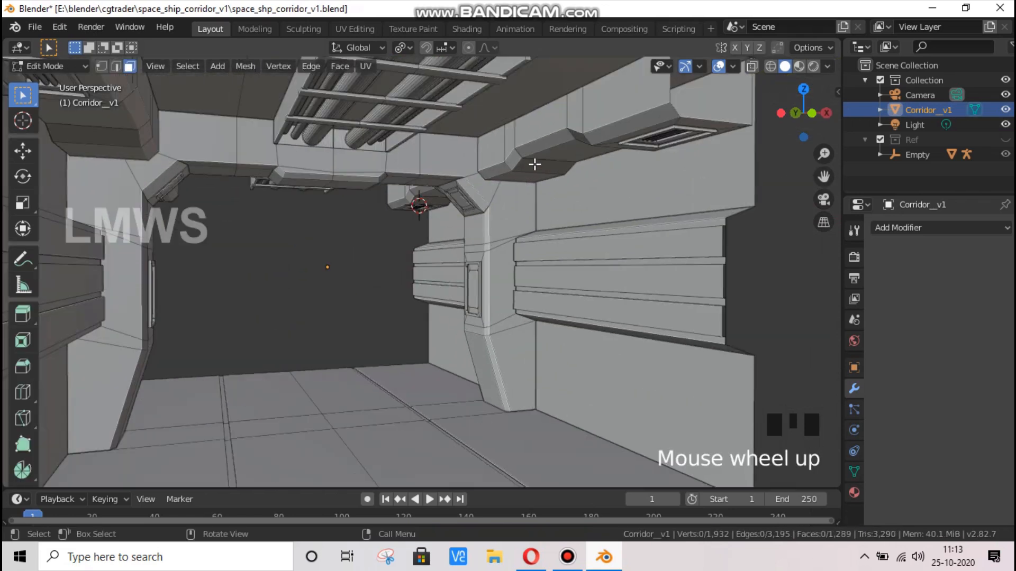
{"action": "key", "text": "alt+a"}
{"action": "key", "text": "l"}
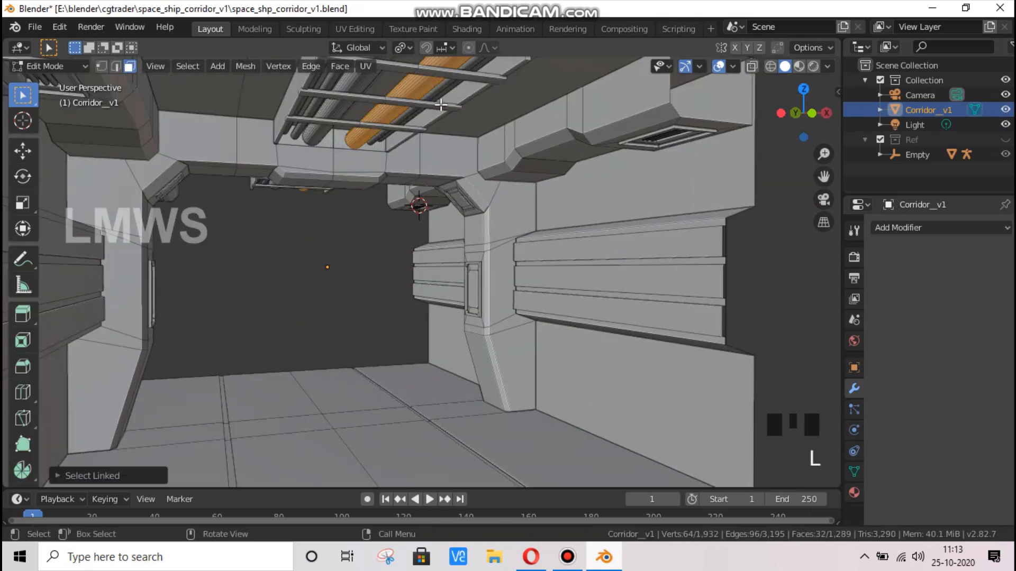
{"action": "key", "text": "shift+d"}
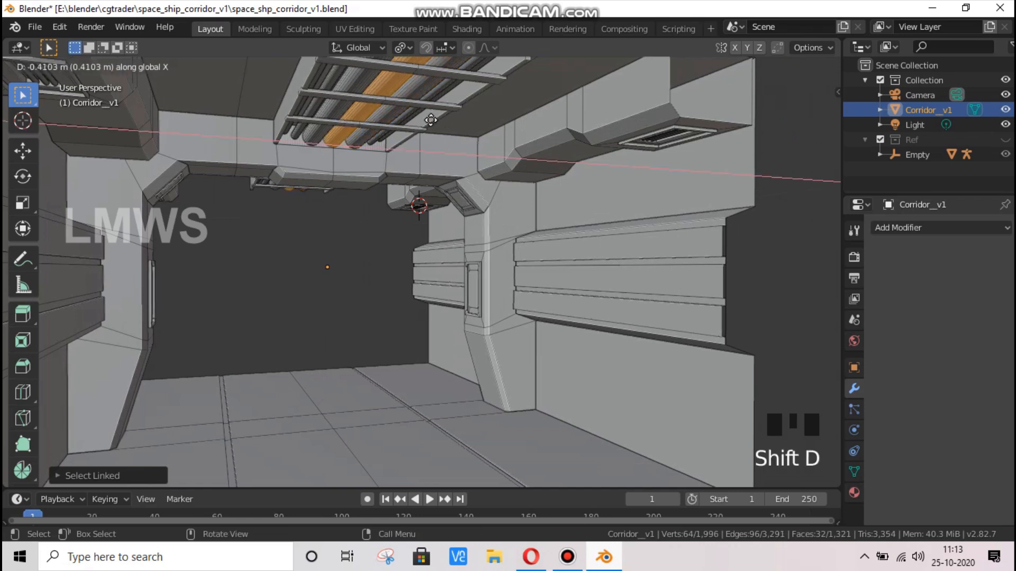
{"action": "left_click", "coordinate": [444, 143]}
Scale the duplicated ceiling pipe slightly along the Y axis, deselect it, return to Object Mode, and save the file
{"action": "key", "text": "s"}
{"action": "key", "text": "y"}
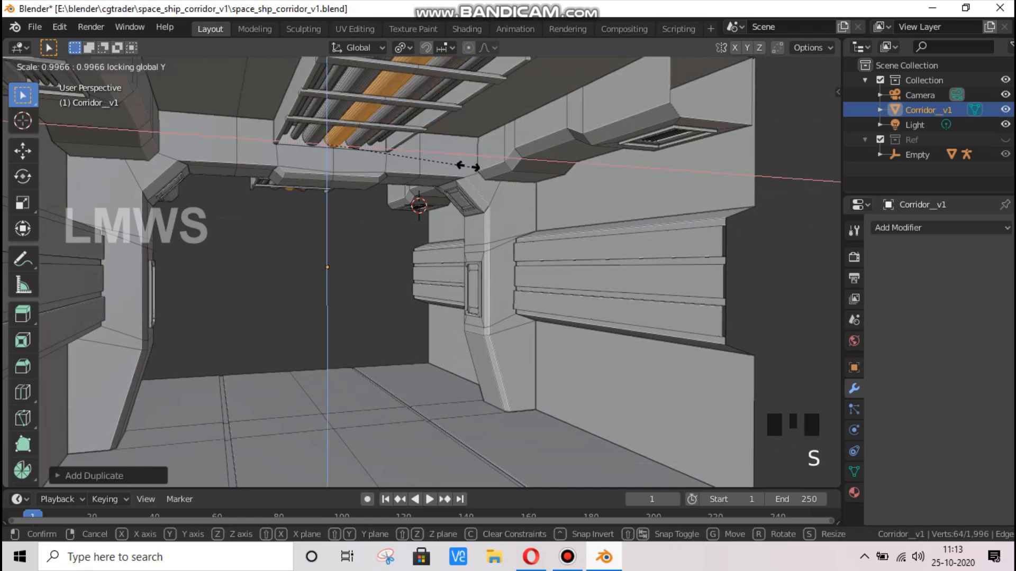
{"action": "left_click", "coordinate": [439, 159]}
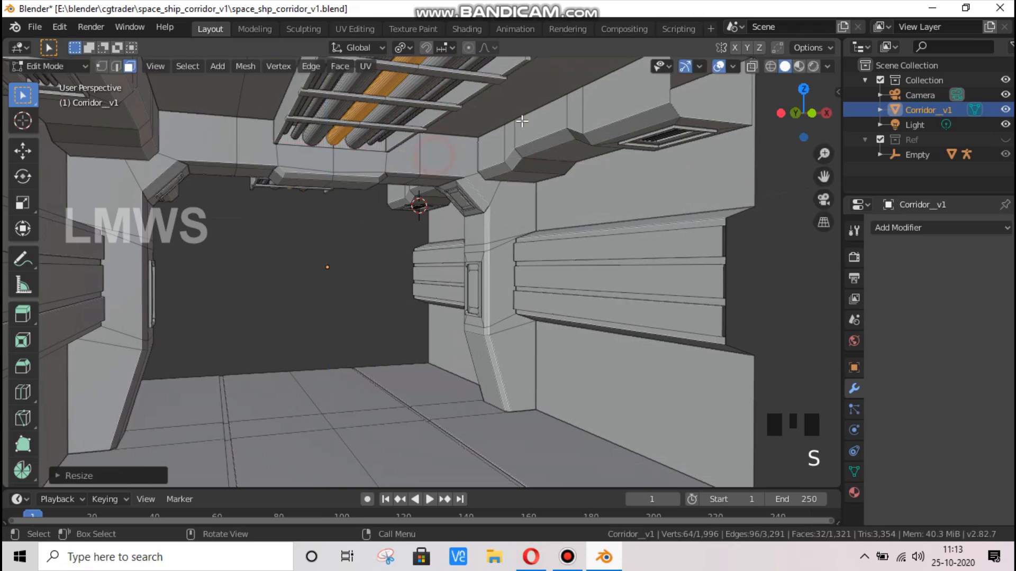
{"action": "key", "text": "alt+a"}
{"action": "left_click_drag", "start_coordinate": [800, 107], "coordinate": [618, 160]}
{"action": "key", "text": "Tab"}
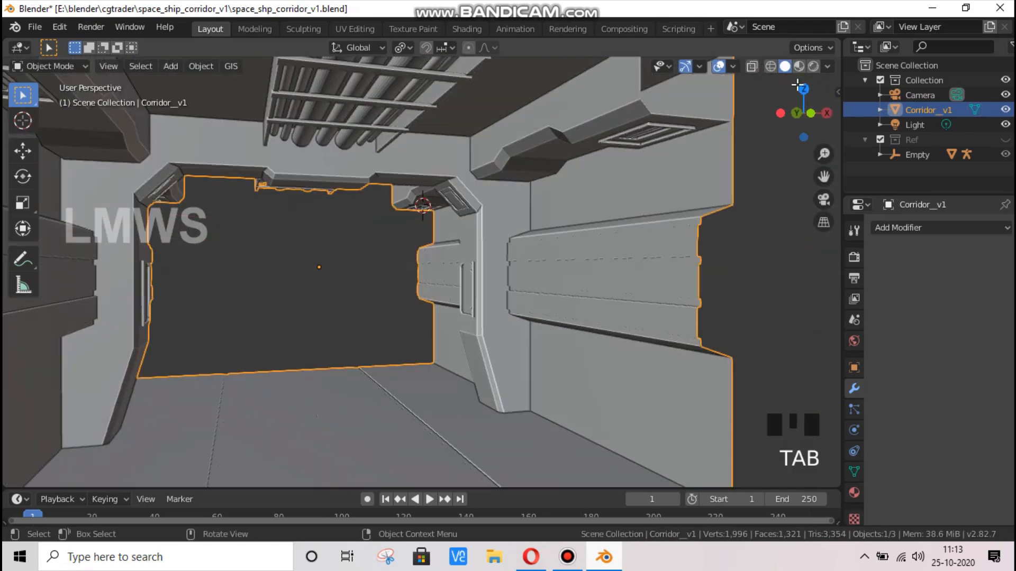
{"action": "key", "text": "ctrl+s"}
Darken the world background colour to a value of about 0.107, preview it in Rendered shading, return to Solid shading, and save
{"action": "left_click", "coordinate": [853, 341]}
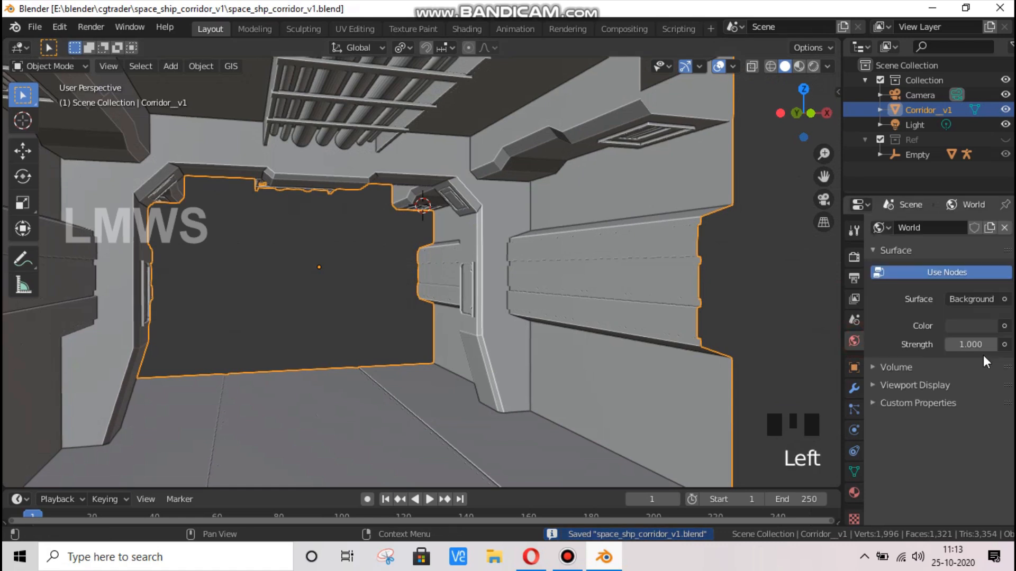
{"action": "left_click", "coordinate": [979, 327]}
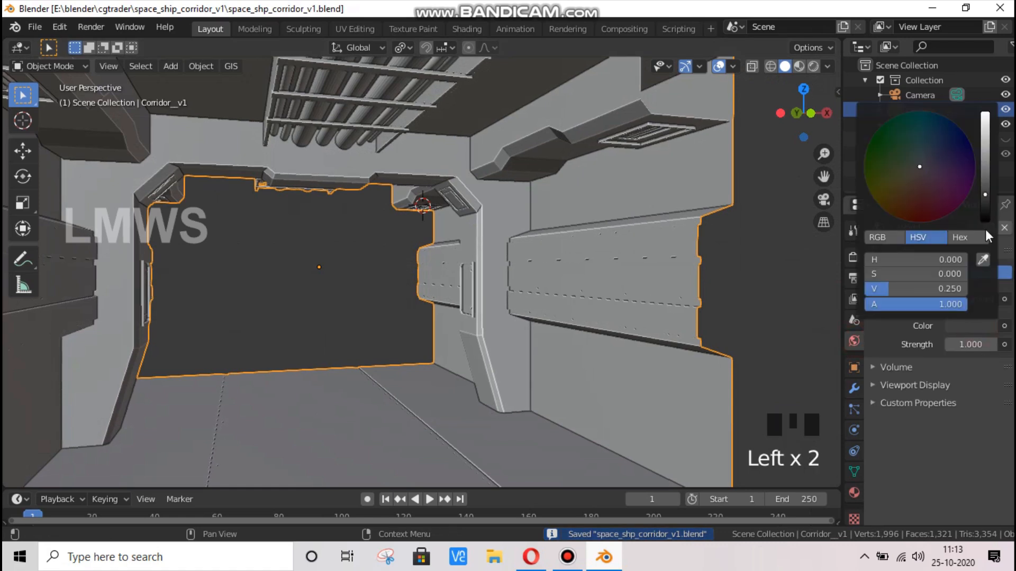
{"action": "left_click_drag", "start_coordinate": [915, 288], "coordinate": [889, 289]}
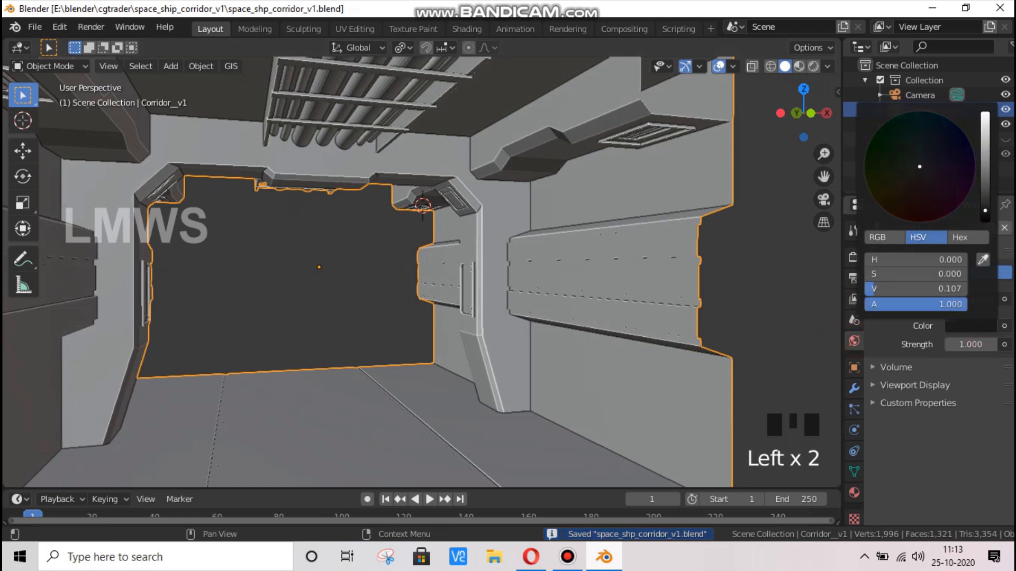
{"action": "left_click", "coordinate": [815, 64]}
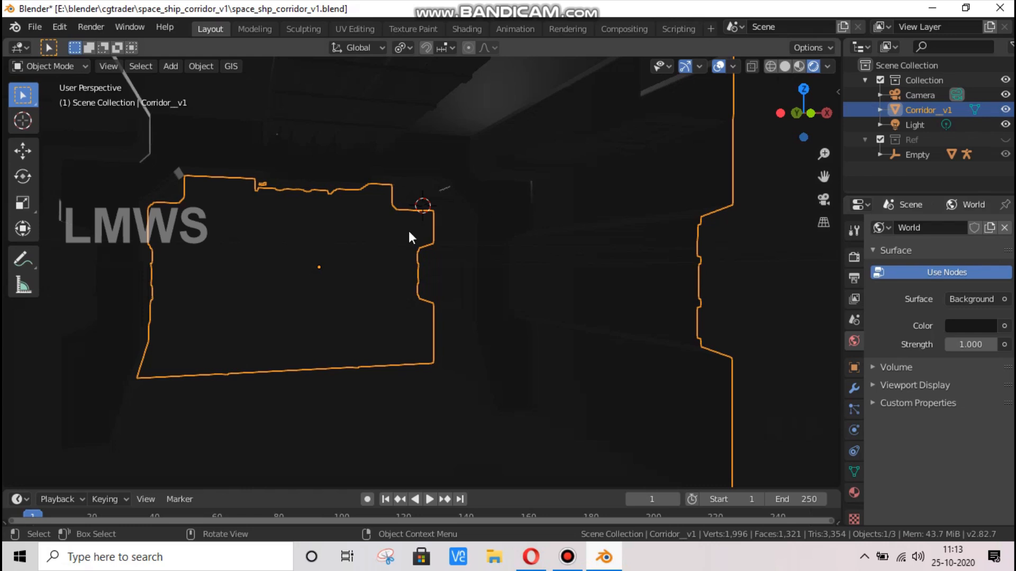
{"action": "left_click", "coordinate": [785, 66]}
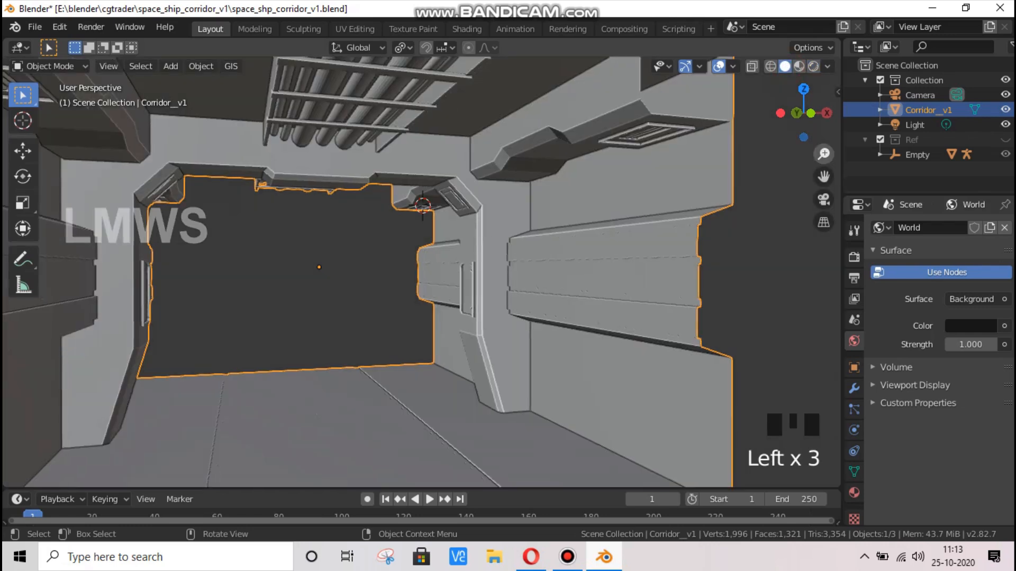
{"action": "left_click_drag", "start_coordinate": [823, 176], "coordinate": [796, 192]}
{"action": "middle_click_drag", "start_coordinate": [415, 271], "coordinate": [440, 271]}
{"action": "key", "text": "ctrl+s"}
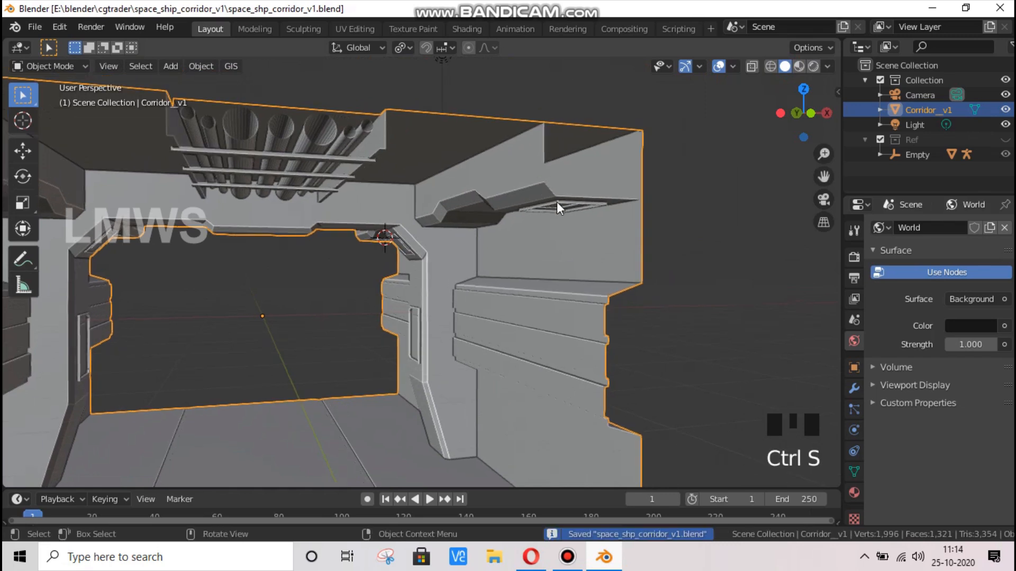
Check the corridor reference image in the Opera browser, switch back to Blender, and enter Edit Mode on the corridor
{"action": "left_click", "coordinate": [531, 556]}
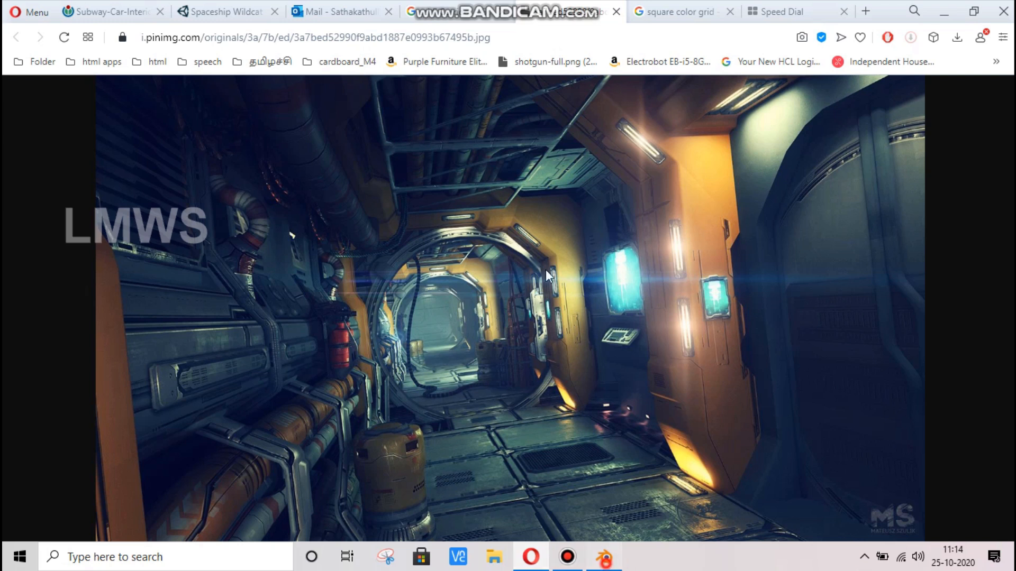
{"action": "key", "text": "alt+Tab"}
{"action": "key", "text": "Tab"}
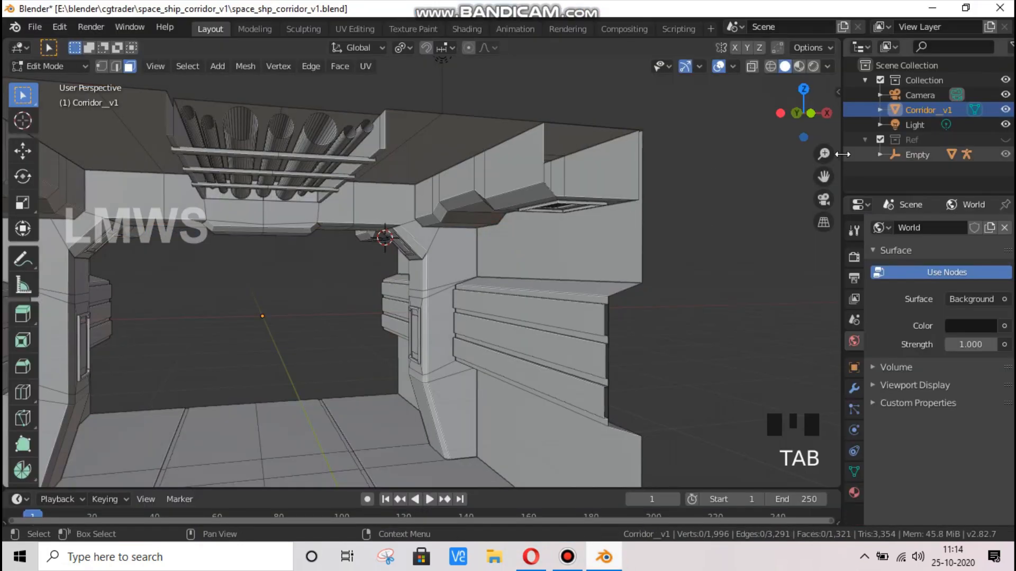
{"action": "left_click_drag", "start_coordinate": [803, 114], "coordinate": [651, 179]}
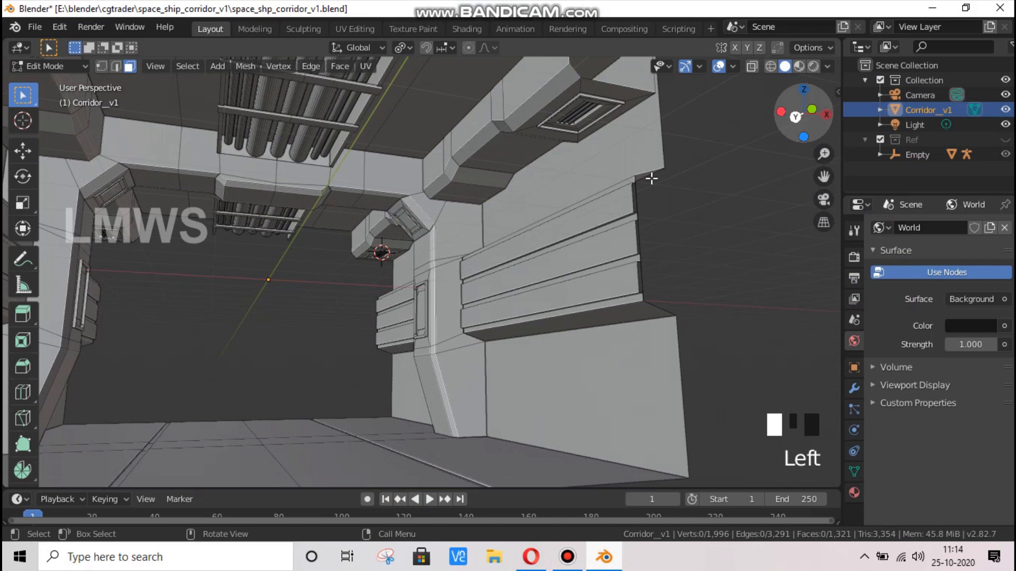
Snap the 3D cursor to the top panel face of the side wall and add a cube there
{"action": "left_click", "coordinate": [520, 245]}
{"action": "key", "text": "shift+s"}
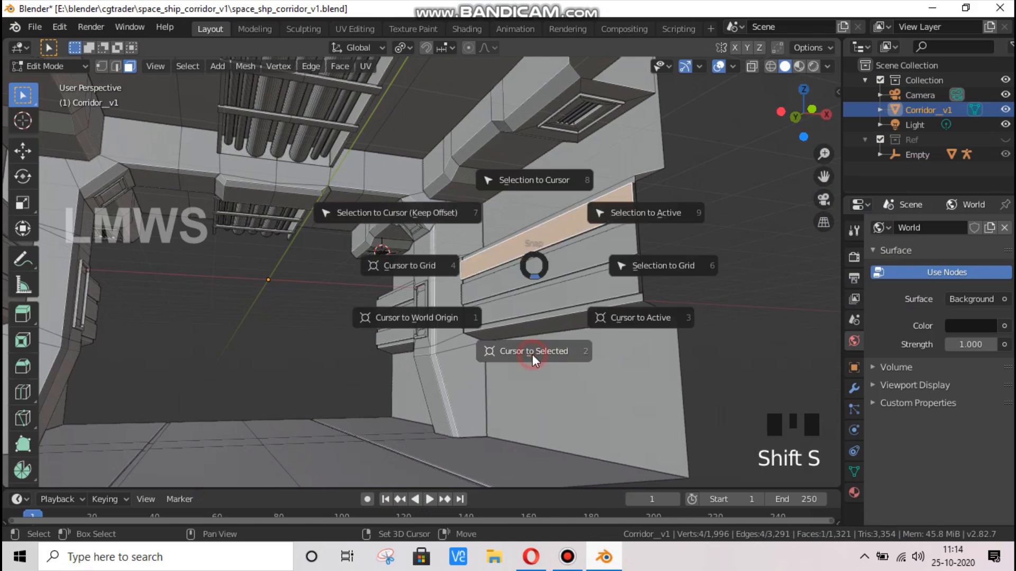
{"action": "left_click", "coordinate": [535, 354]}
{"action": "key", "text": "alt+a"}
{"action": "key", "text": "shift+a"}
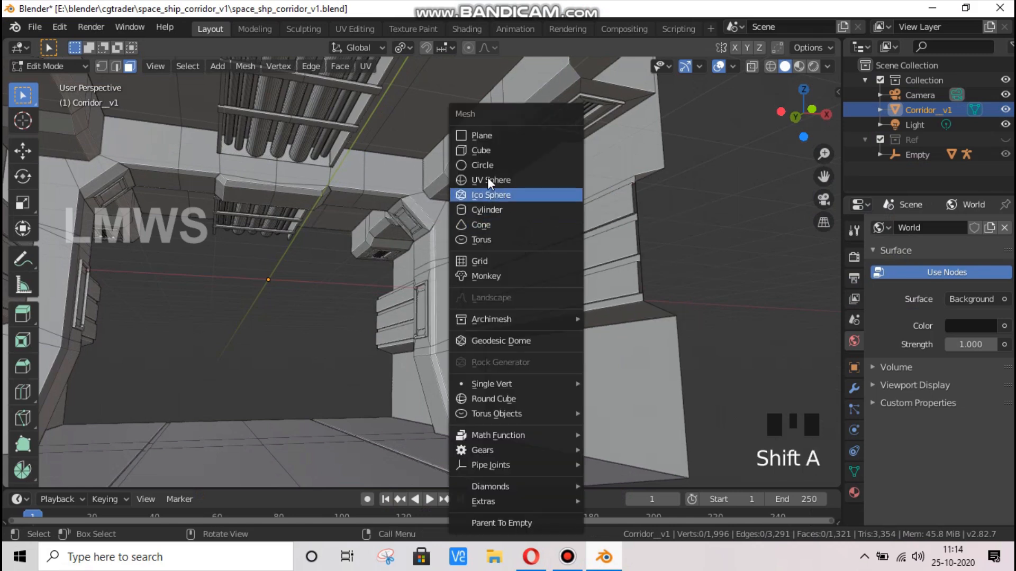
{"action": "left_click", "coordinate": [483, 151]}
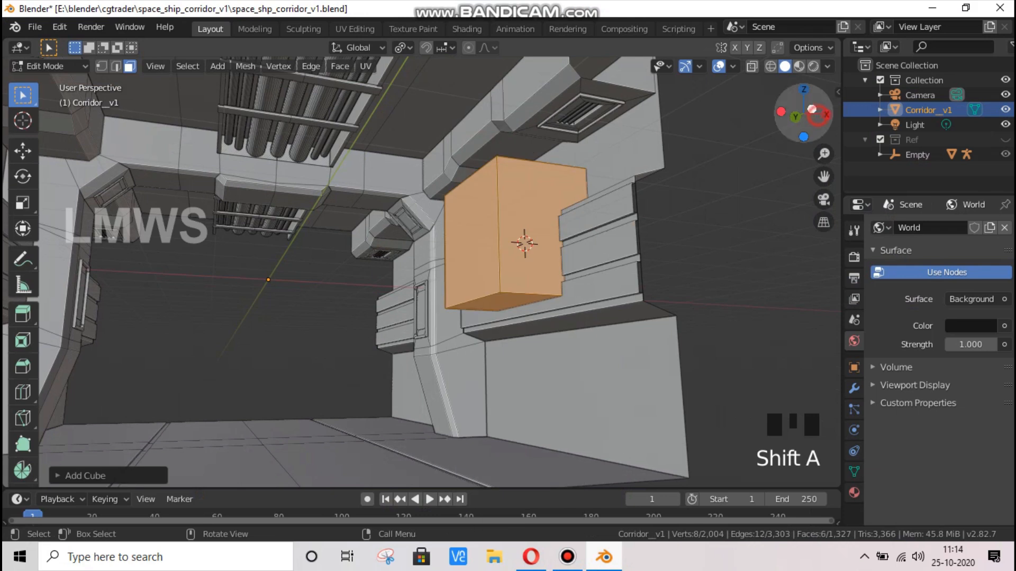
{"action": "left_click_drag", "start_coordinate": [828, 99], "coordinate": [812, 103]}
{"action": "scroll", "coordinate": [600, 233], "scroll_direction": "down", "scroll_amount": 3}
{"action": "scroll", "coordinate": [348, 159], "scroll_direction": "up", "scroll_amount": 2}
{"action": "key", "text": "alt+a"}
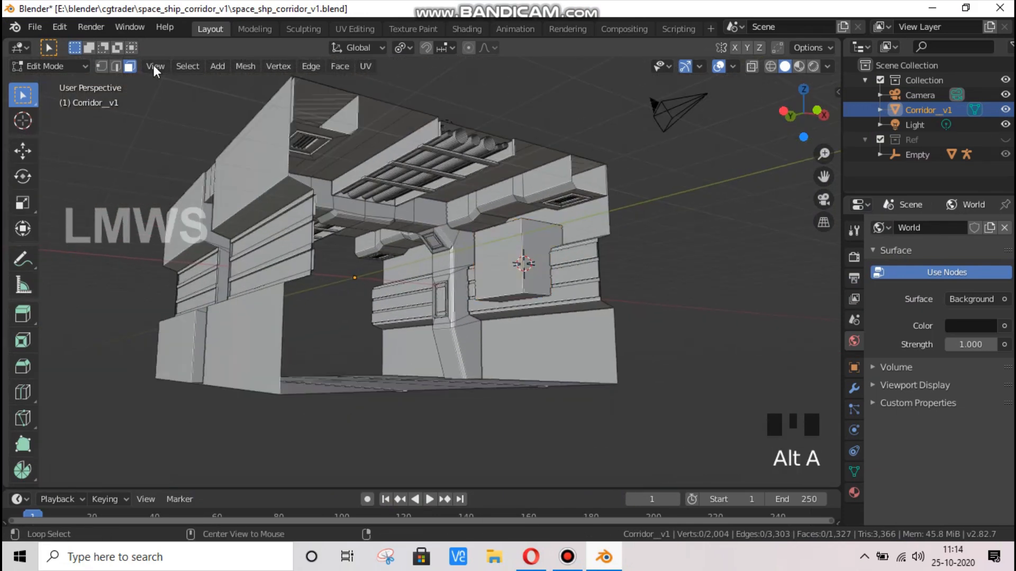
{"action": "left_click", "coordinate": [116, 66]}
{"action": "left_click", "coordinate": [390, 98], "text": "alt+shift"}
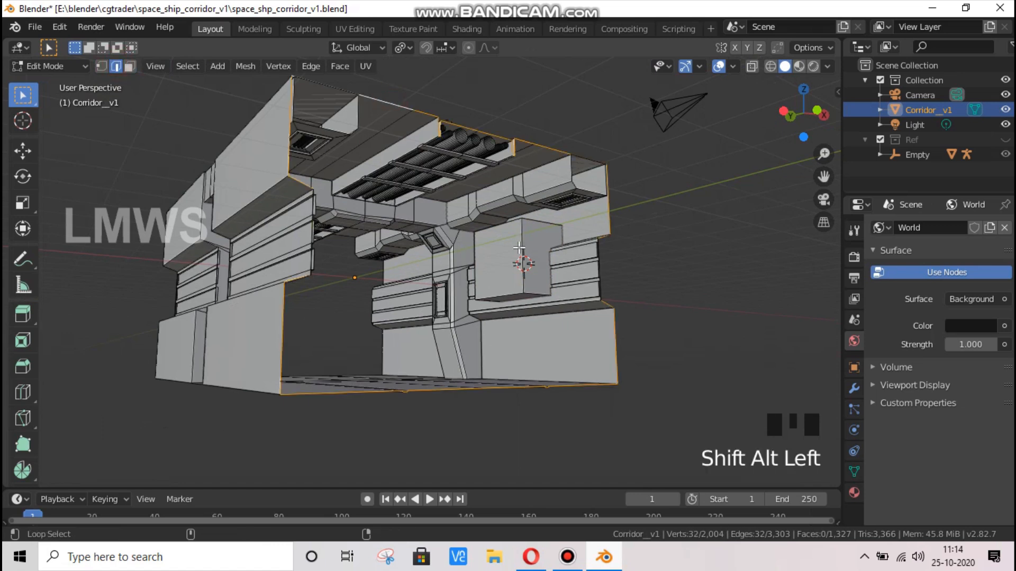
{"action": "key", "text": "g"}
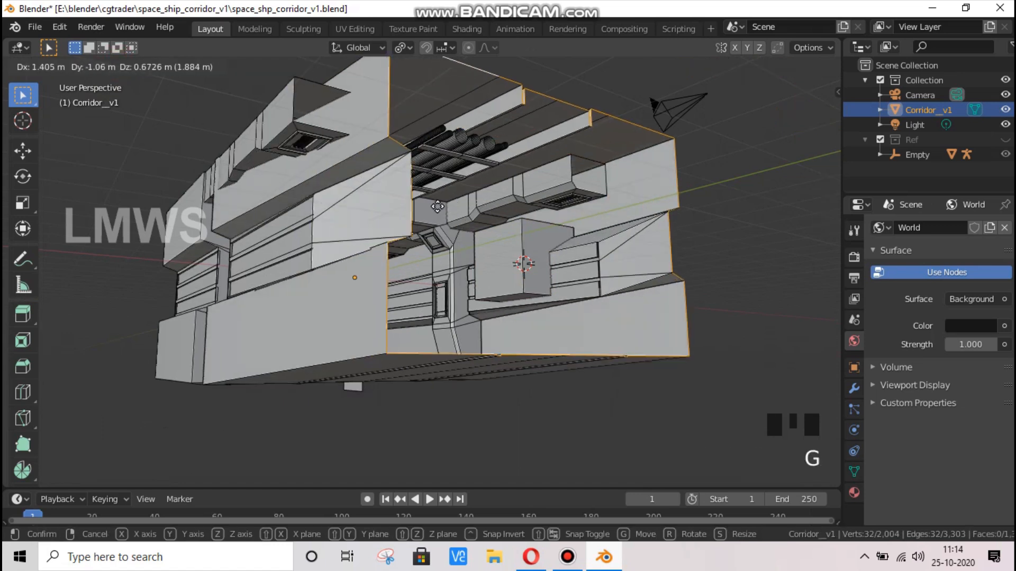
{"action": "key", "text": "x"}
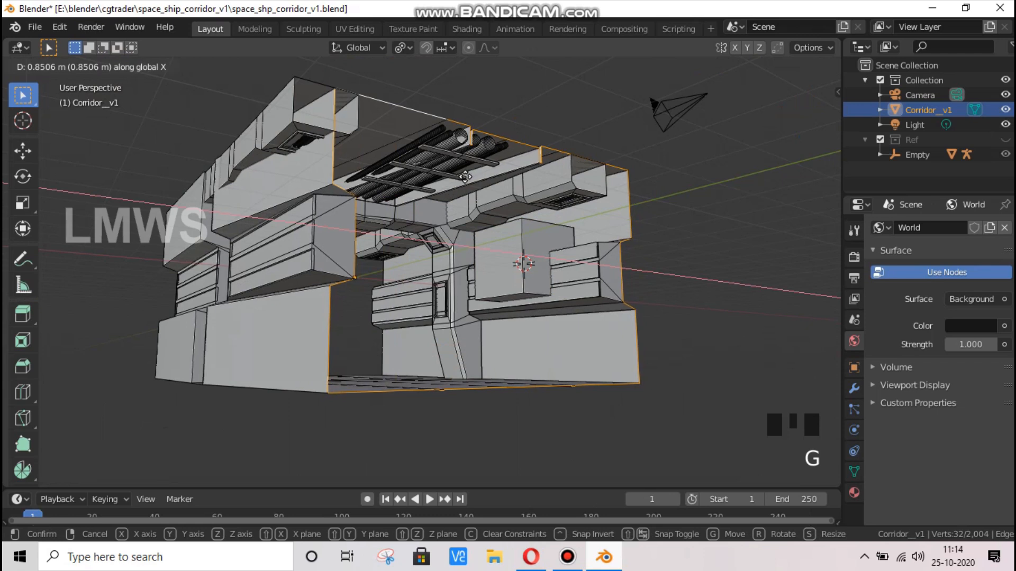
{"action": "key", "text": "y"}
{"action": "left_click", "coordinate": [428, 191]}
In edge select mode, delete the unneeded edges closing the side wall panels at the corridor's open end
{"action": "scroll", "coordinate": [302, 220], "scroll_direction": "up", "scroll_amount": 3}
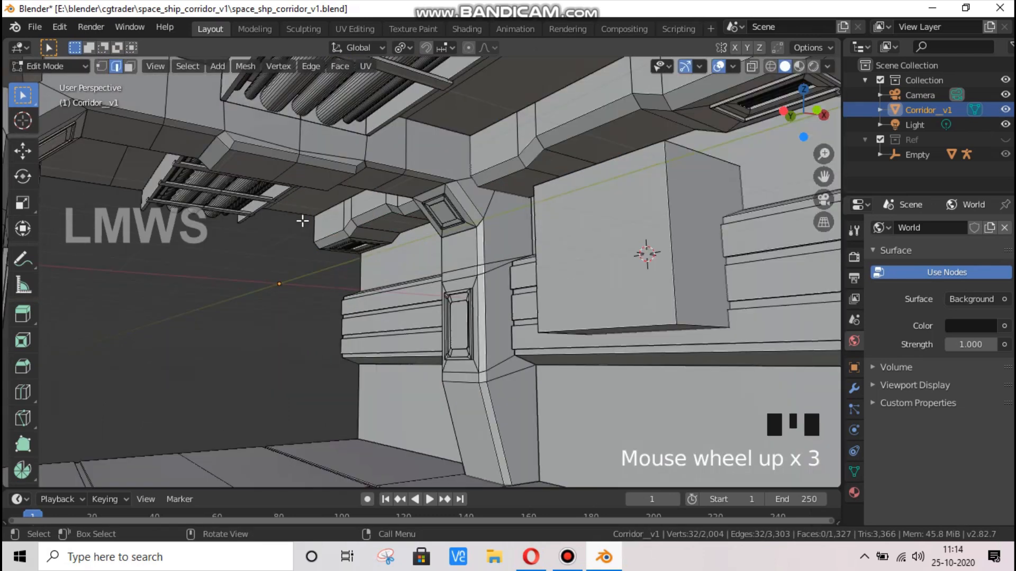
{"action": "scroll", "coordinate": [270, 194], "scroll_direction": "down", "scroll_amount": 2}
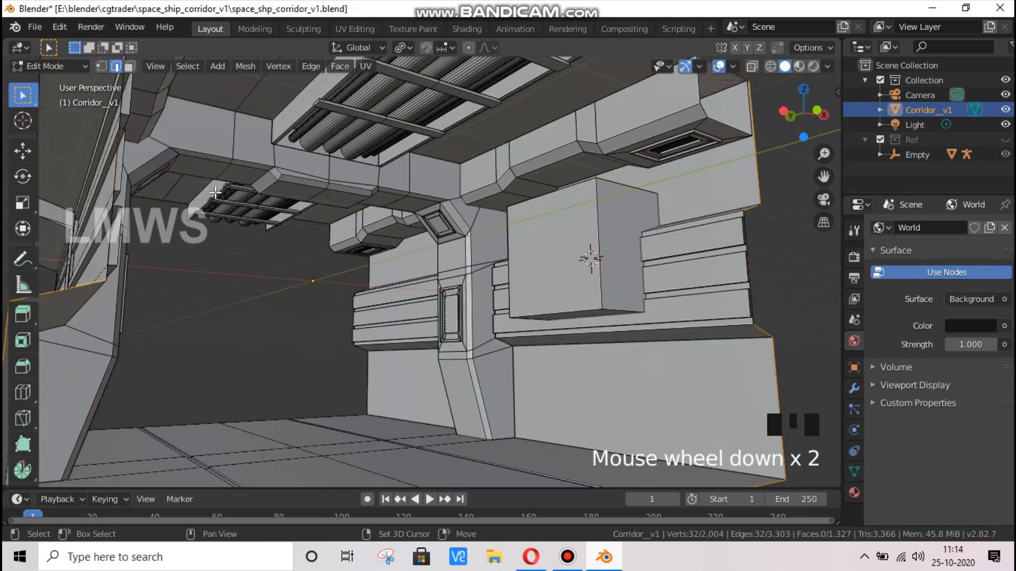
{"action": "scroll", "coordinate": [216, 193], "scroll_direction": "down", "scroll_amount": 1}
{"action": "left_click_drag", "start_coordinate": [797, 120], "coordinate": [709, 339]}
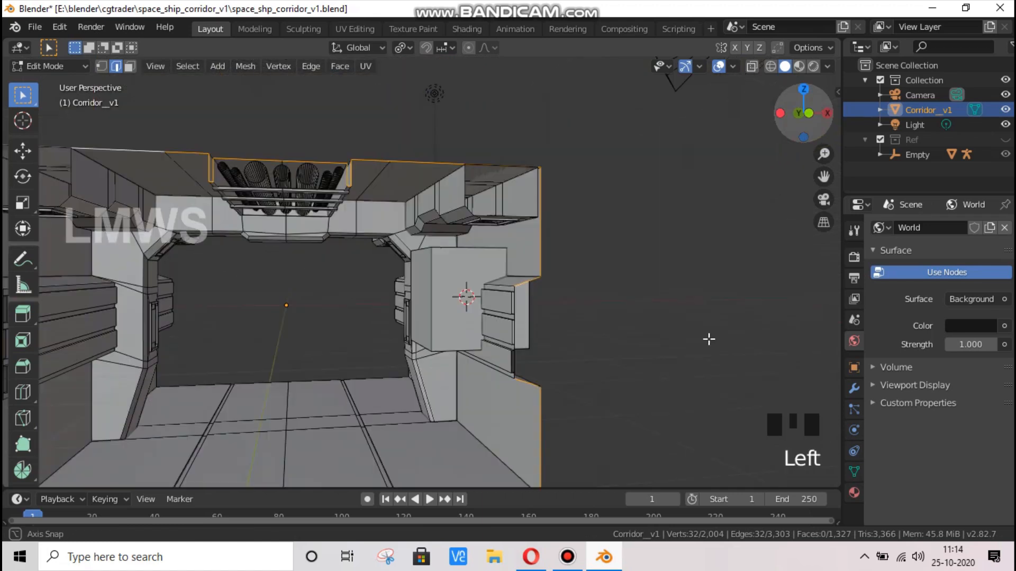
{"action": "scroll", "coordinate": [795, 297], "scroll_direction": "up", "scroll_amount": 2}
{"action": "left_click_drag", "start_coordinate": [836, 182], "coordinate": [704, 51]}
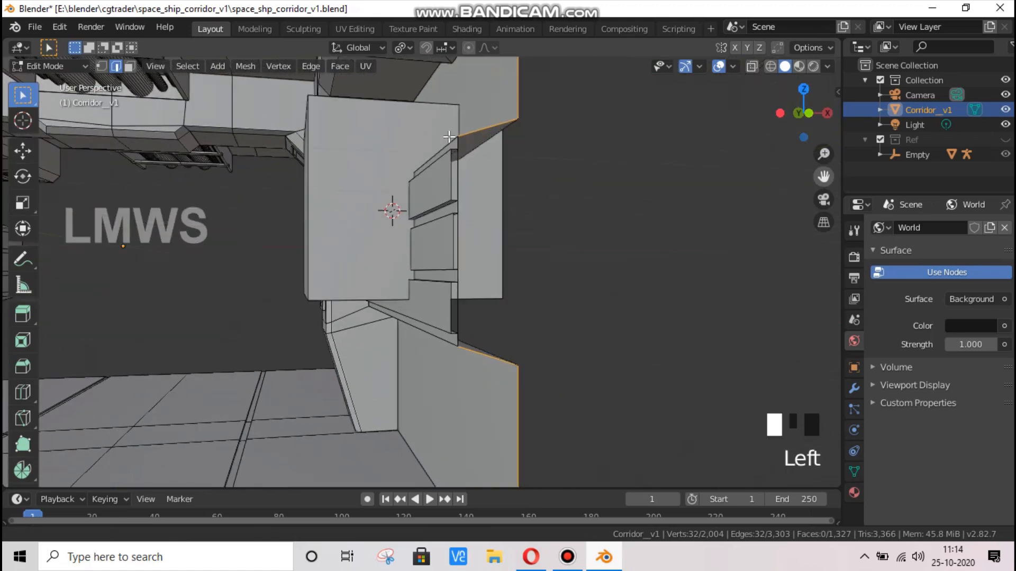
{"action": "key", "text": "alt+a"}
{"action": "left_click", "coordinate": [465, 180]}
{"action": "key", "text": "x"}
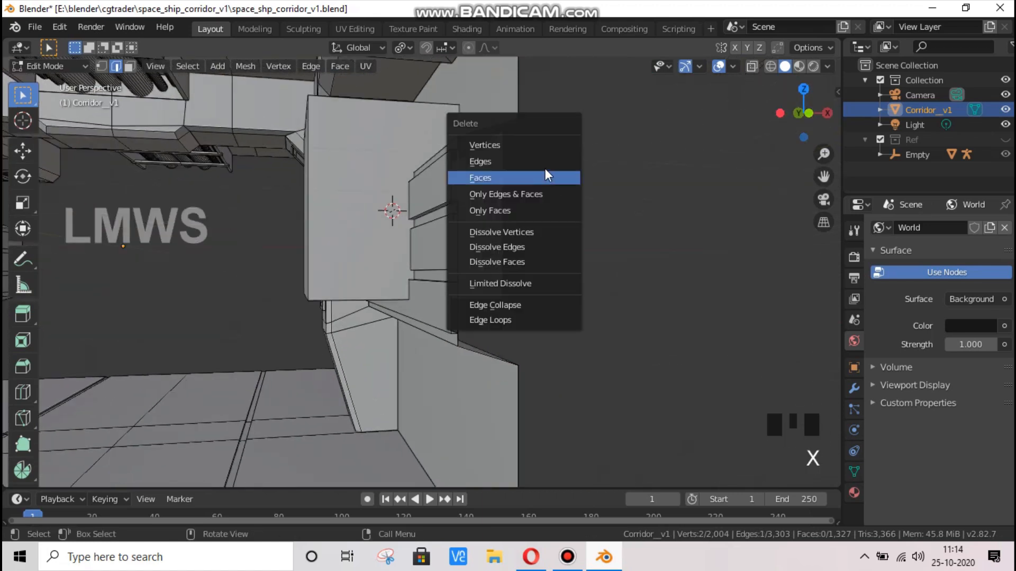
{"action": "left_click", "coordinate": [545, 163]}
{"action": "left_click", "coordinate": [563, 173]}
{"action": "key", "text": "x"}
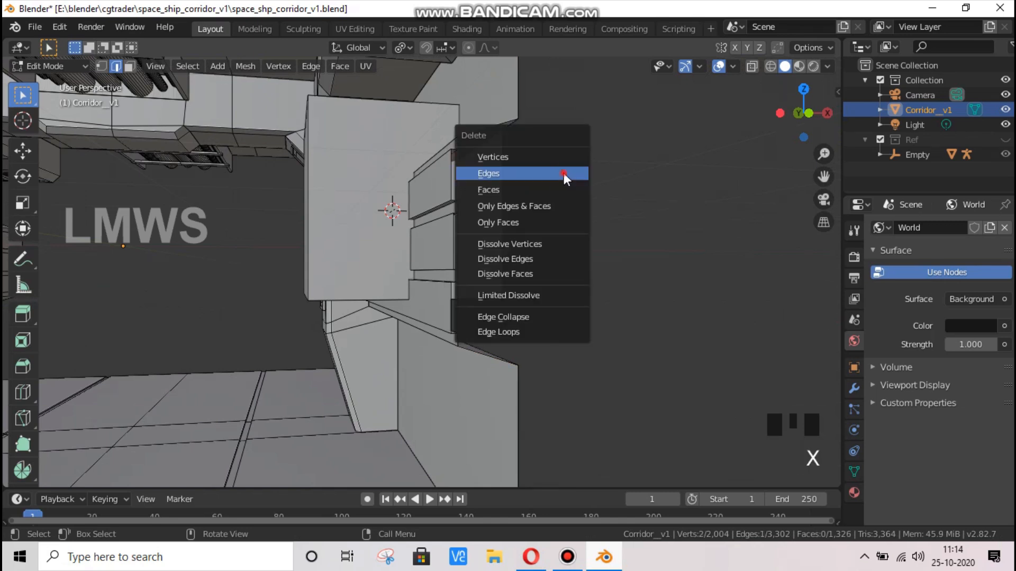
{"action": "left_click", "coordinate": [564, 173]}
{"action": "left_click", "coordinate": [567, 557]}
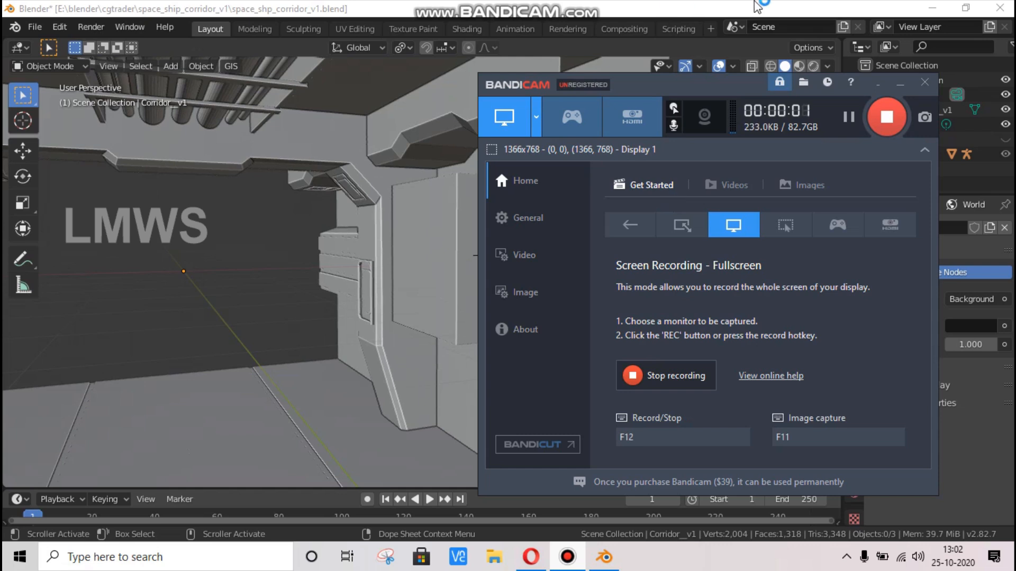
Enter Edit Mode on the corridor, select the whole added cube, and shrink it along the X axis
{"action": "left_click", "coordinate": [491, 183]}
{"action": "key", "text": "Tab"}
{"action": "key", "text": "alt+a"}
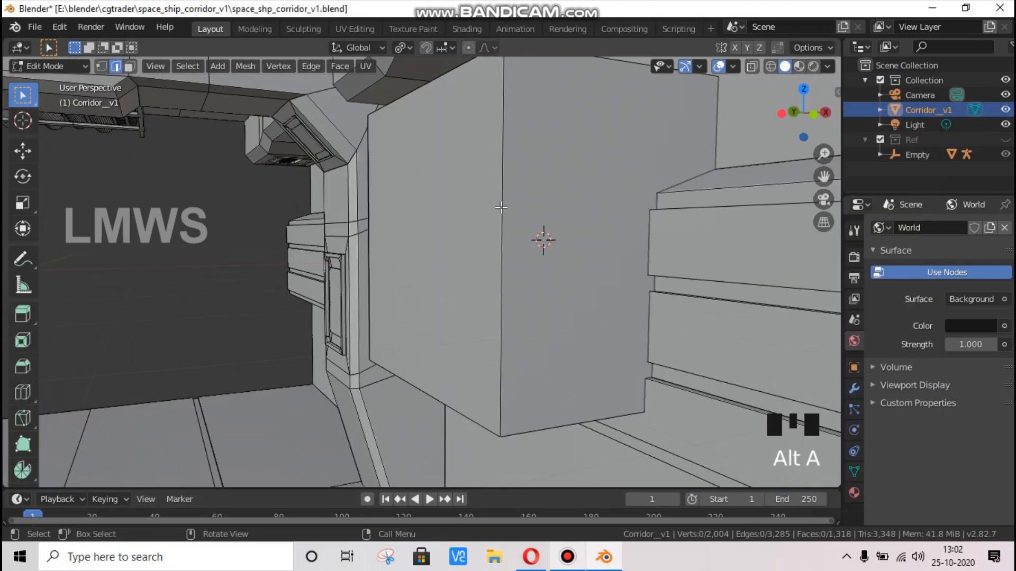
{"action": "scroll", "coordinate": [501, 211], "scroll_direction": "down", "scroll_amount": 2}
{"action": "key", "text": "l"}
{"action": "key", "text": "s"}
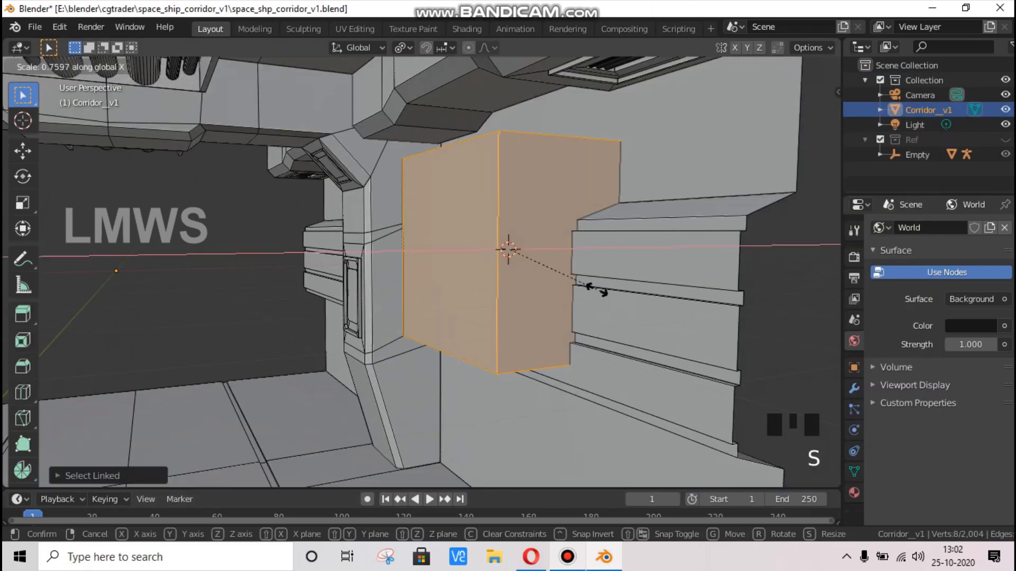
{"action": "left_click", "coordinate": [568, 275]}
Narrow the box along the Y axis and stretch it about 1.42 times along the X axis
{"action": "key", "text": "s"}
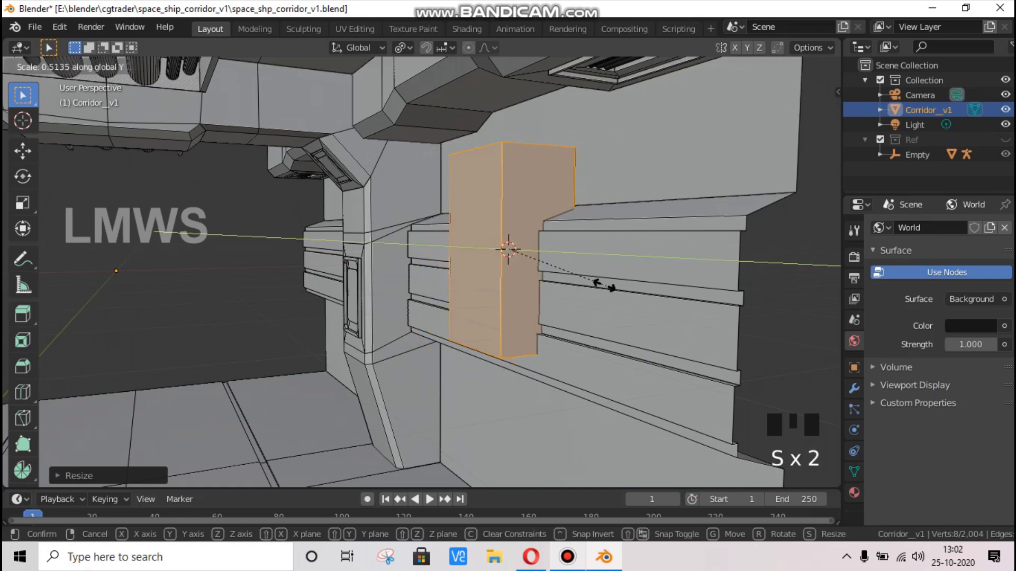
{"action": "left_click", "coordinate": [578, 267]}
{"action": "key", "text": "s"}
{"action": "key", "text": "x"}
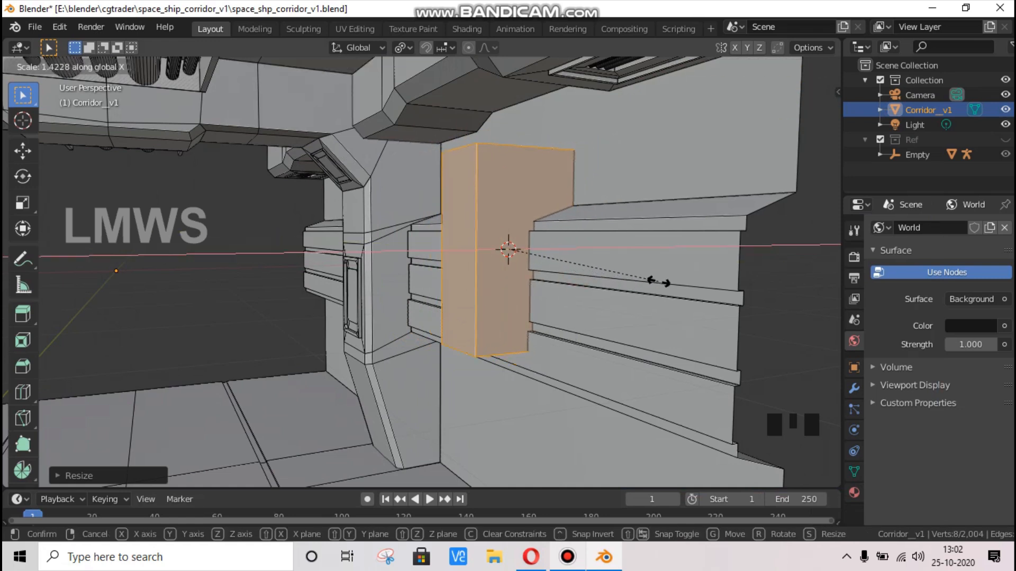
{"action": "left_click", "coordinate": [658, 279]}
Stretch the box to roughly twice its height along the Z axis and lower it slightly against the side wall
{"action": "scroll", "coordinate": [656, 281], "scroll_direction": "down", "scroll_amount": 1}
{"action": "left_click_drag", "start_coordinate": [810, 106], "coordinate": [770, 138]}
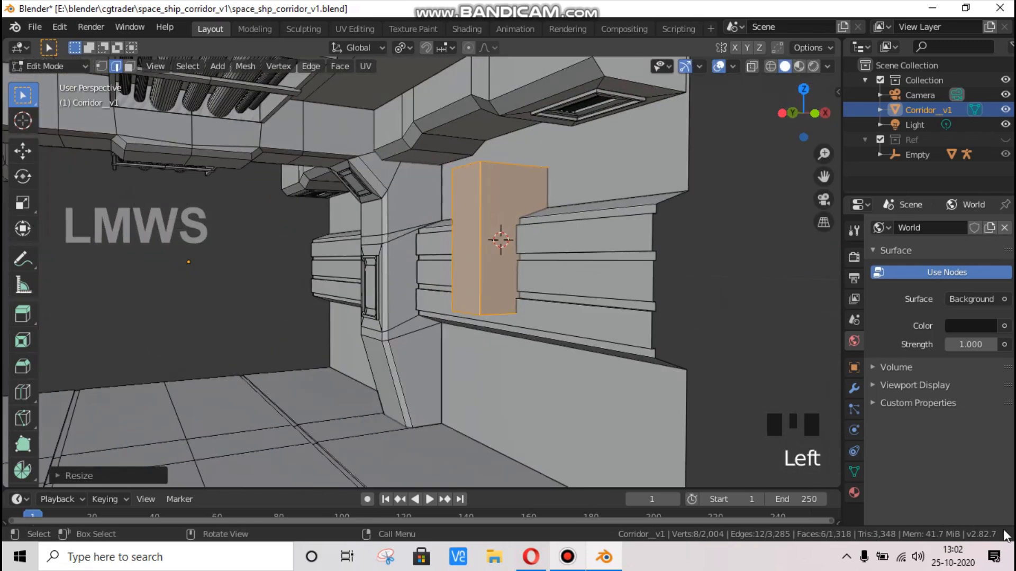
{"action": "scroll", "coordinate": [553, 243], "scroll_direction": "down", "scroll_amount": 2}
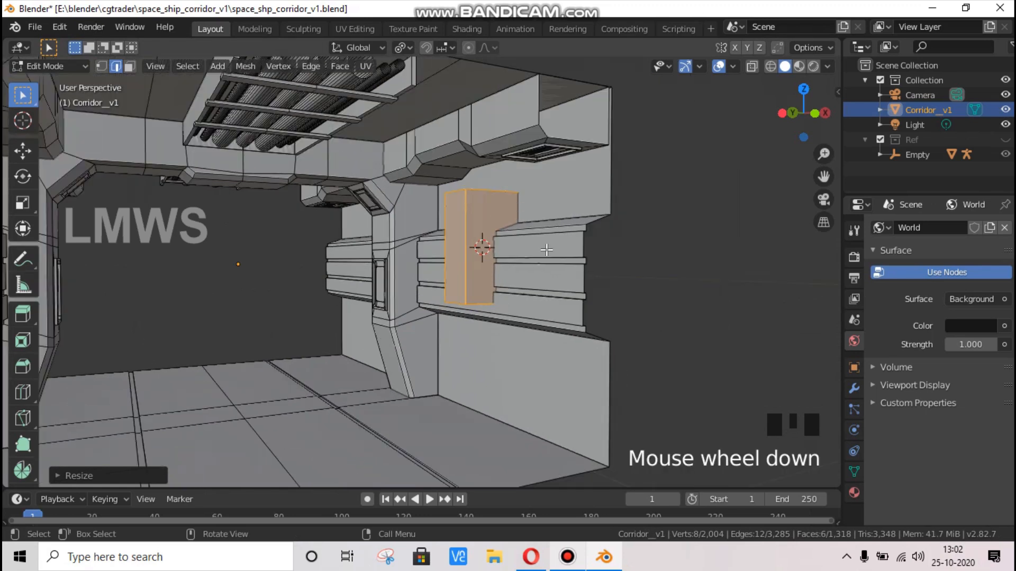
{"action": "key", "text": "s"}
{"action": "key", "text": "z"}
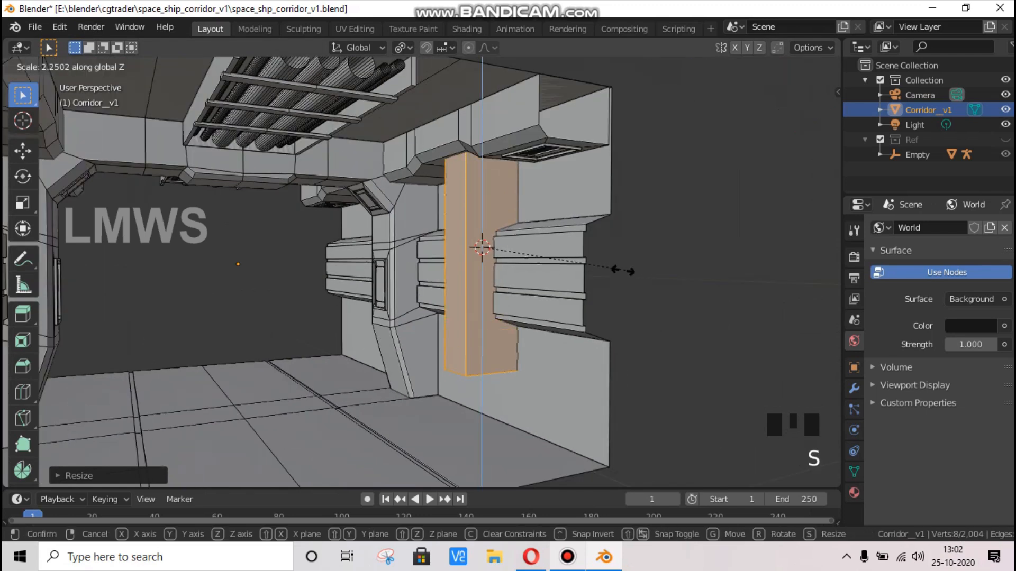
{"action": "left_click", "coordinate": [597, 272]}
{"action": "key", "text": "g"}
{"action": "key", "text": "z"}
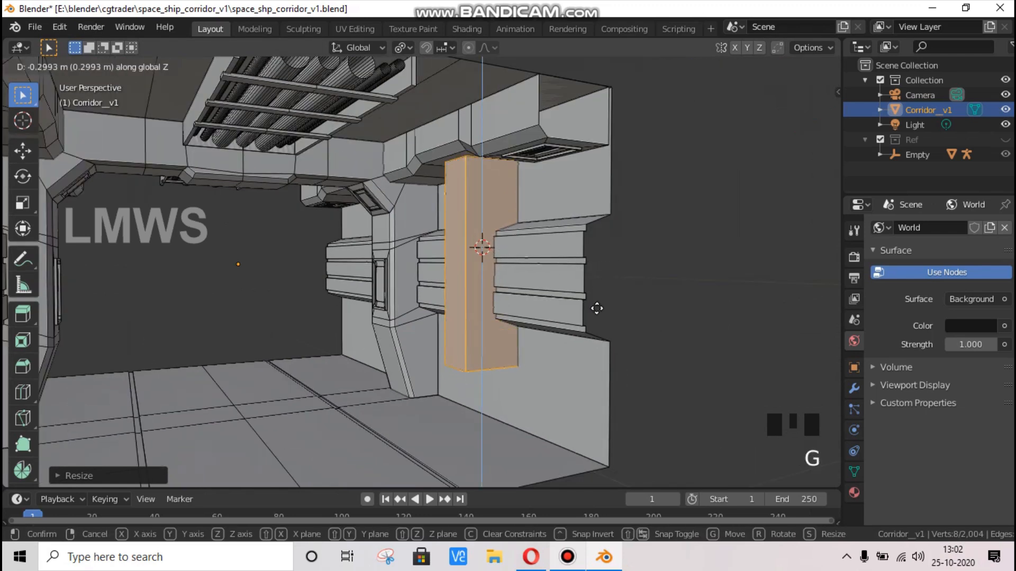
{"action": "left_click", "coordinate": [599, 284]}
Examine the wall details in the corridor reference image in the Opera browser and return to Blender
{"action": "left_click", "coordinate": [608, 561]}
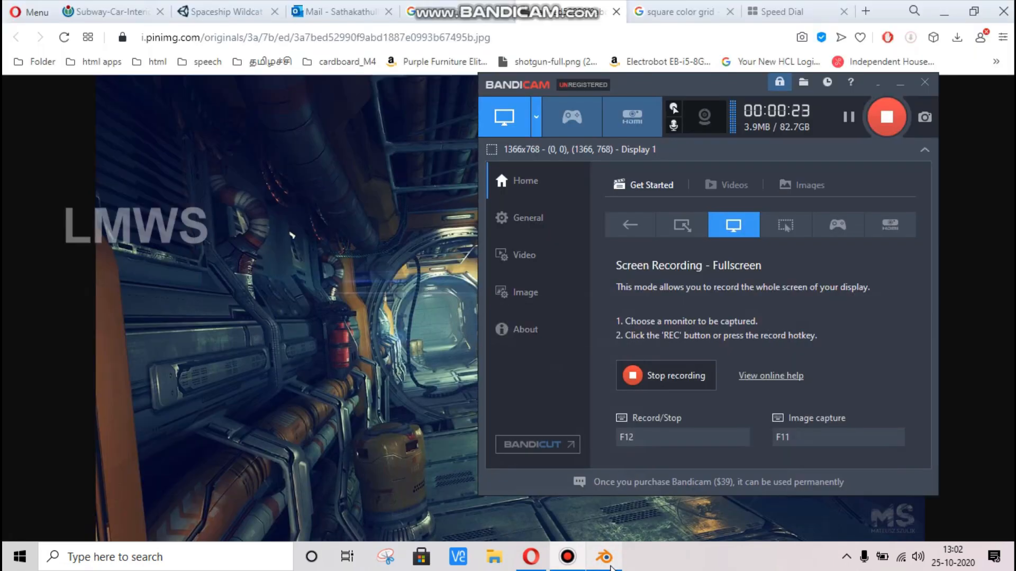
{"action": "left_click", "coordinate": [330, 392]}
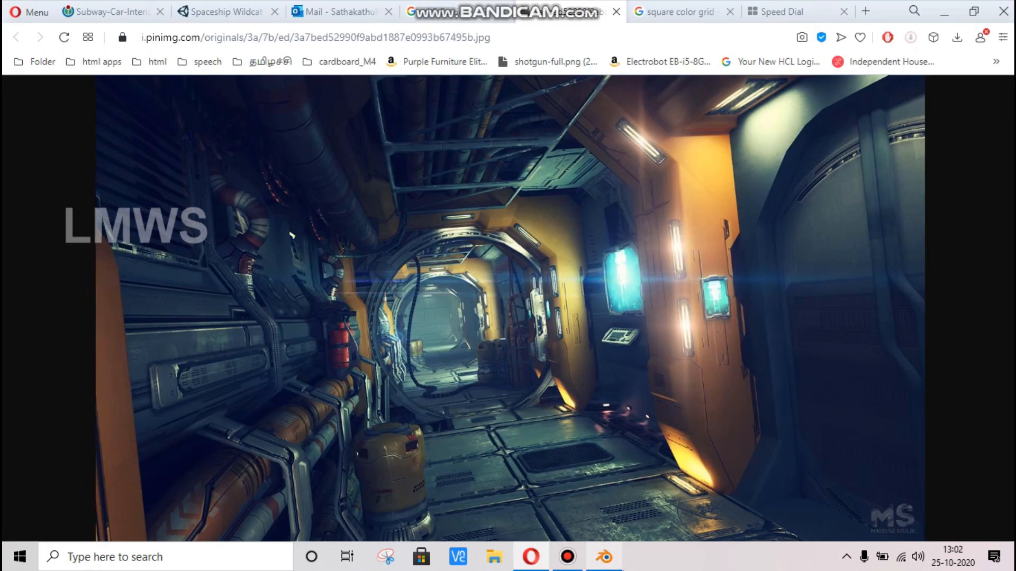
{"action": "key", "text": "alt+Tab"}
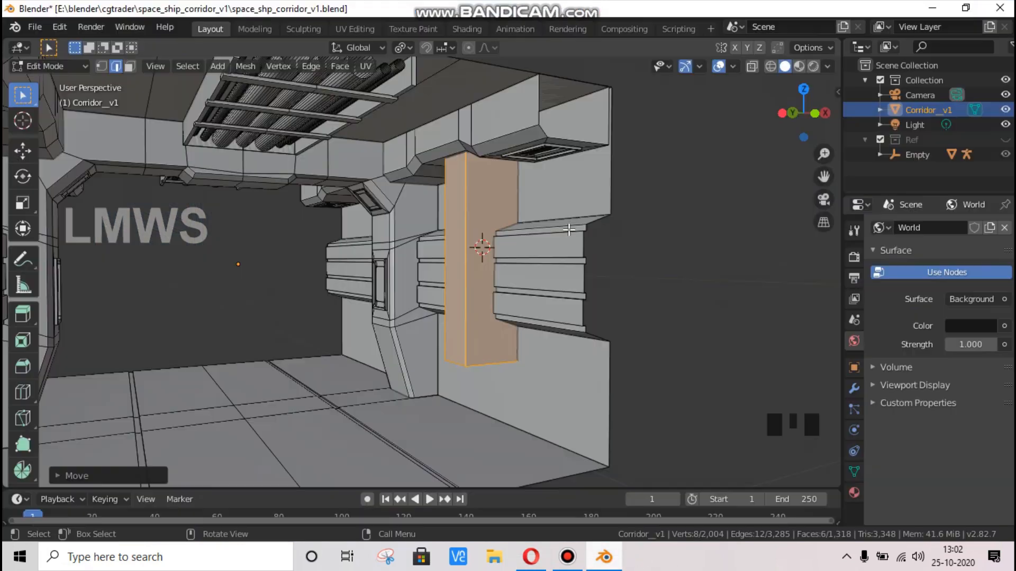
Lower the tall wall box by about 0.4 m along the Z axis
{"action": "left_click", "coordinate": [480, 267]}
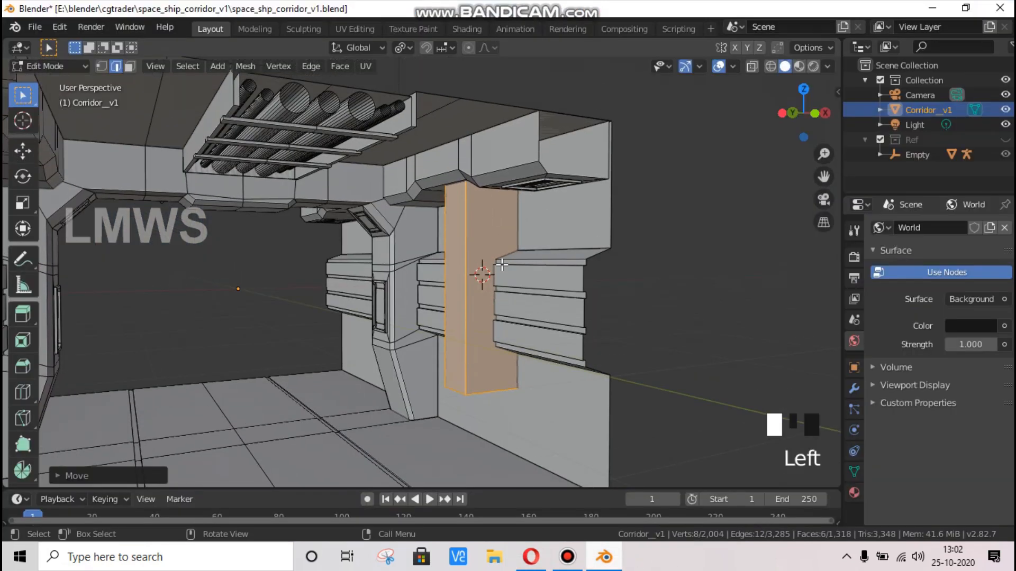
{"action": "key", "text": "g"}
{"action": "key", "text": "z"}
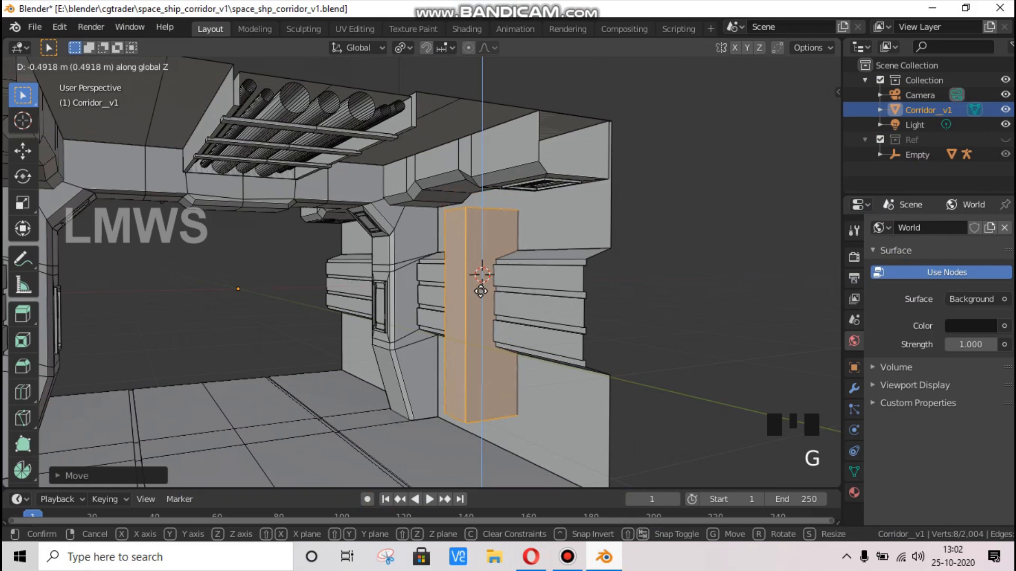
{"action": "left_click", "coordinate": [481, 283]}
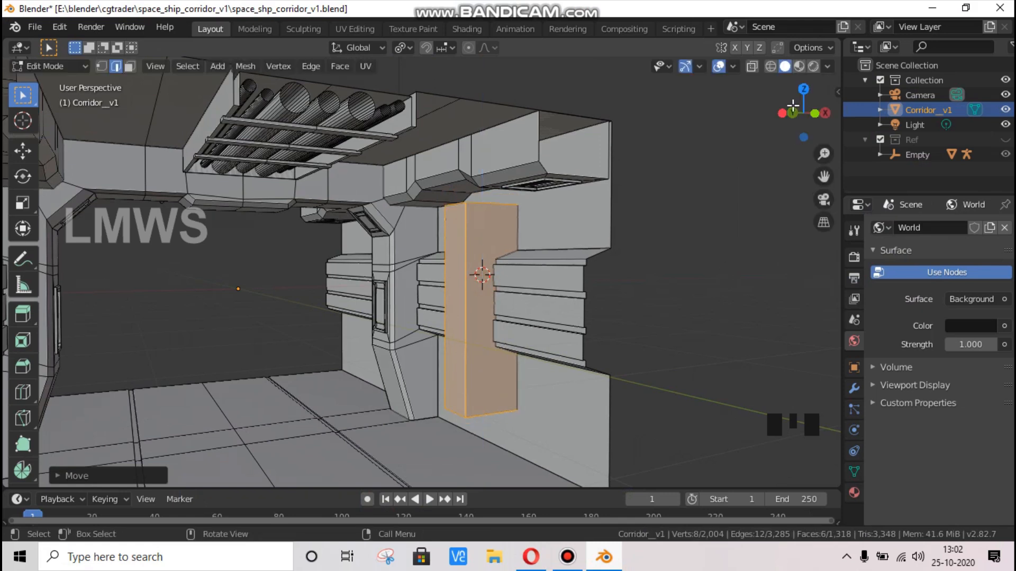
Shift the tall wall box slightly along positive Y toward the existing column
{"action": "left_click_drag", "start_coordinate": [793, 106], "coordinate": [780, 116]}
{"action": "scroll", "coordinate": [665, 265], "scroll_direction": "up", "scroll_amount": 2}
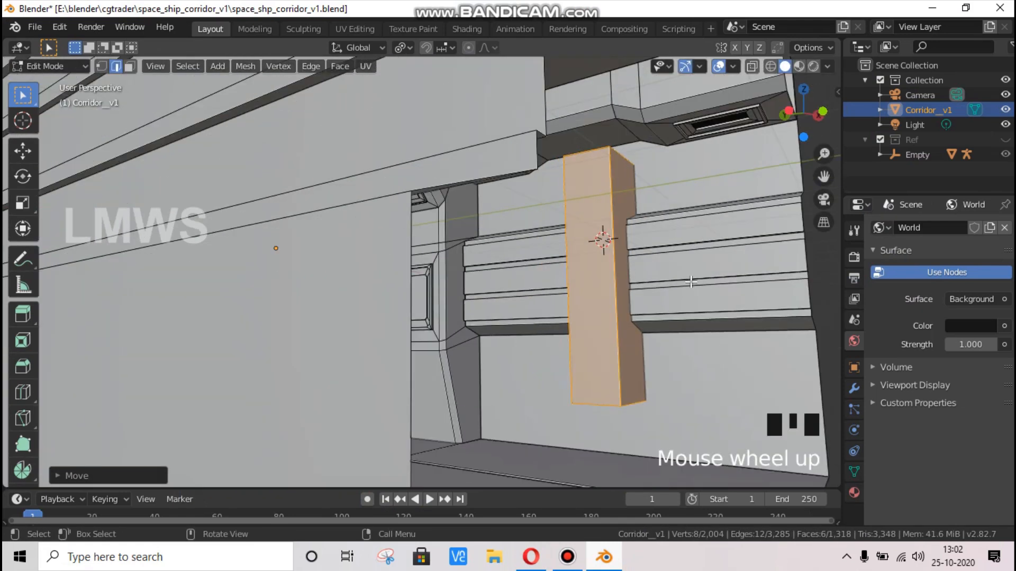
{"action": "key", "text": "g"}
{"action": "key", "text": "x"}
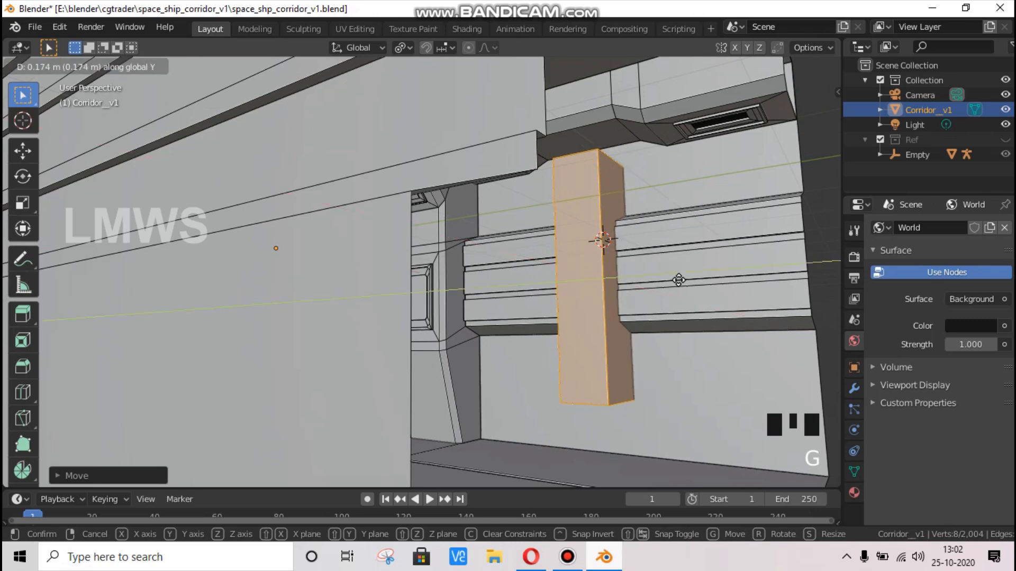
{"action": "left_click", "coordinate": [666, 279]}
Select the bottom face of the tall wall box in face select mode and raise it along the Z axis
{"action": "scroll", "coordinate": [666, 279], "scroll_direction": "up", "scroll_amount": 2}
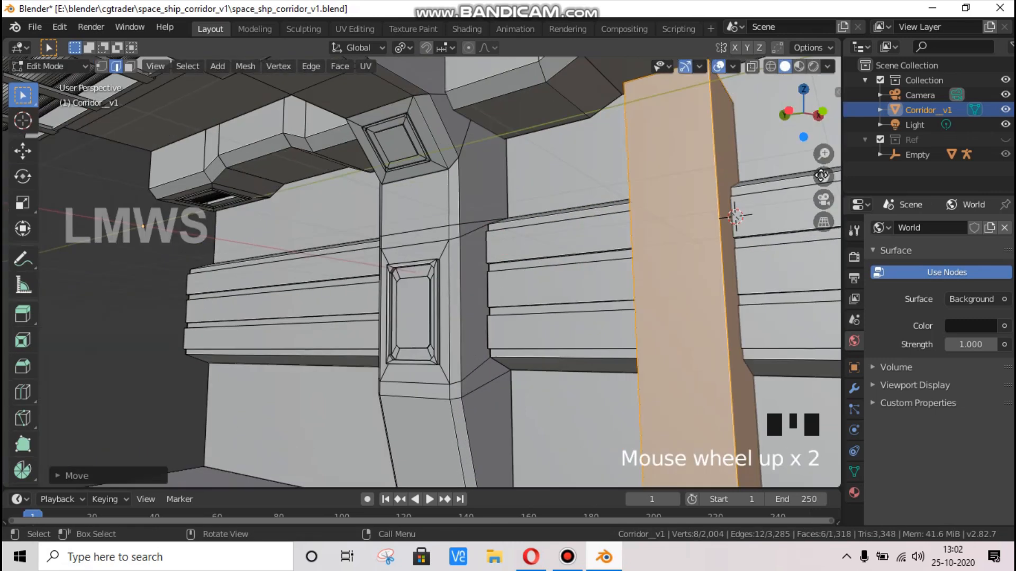
{"action": "left_click_drag", "start_coordinate": [821, 176], "coordinate": [592, 53]}
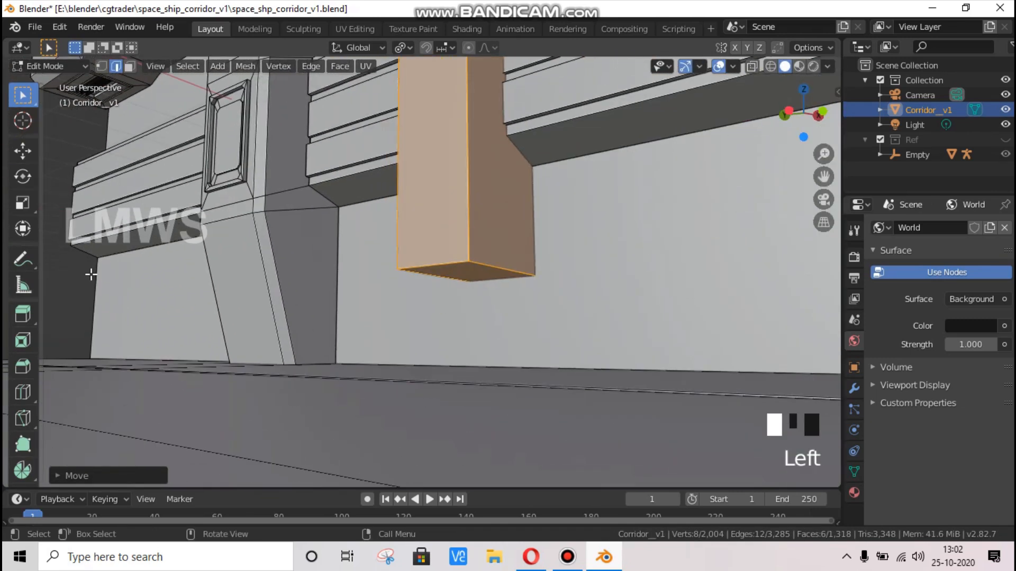
{"action": "left_click", "coordinate": [129, 67]}
{"action": "left_click", "coordinate": [470, 273]}
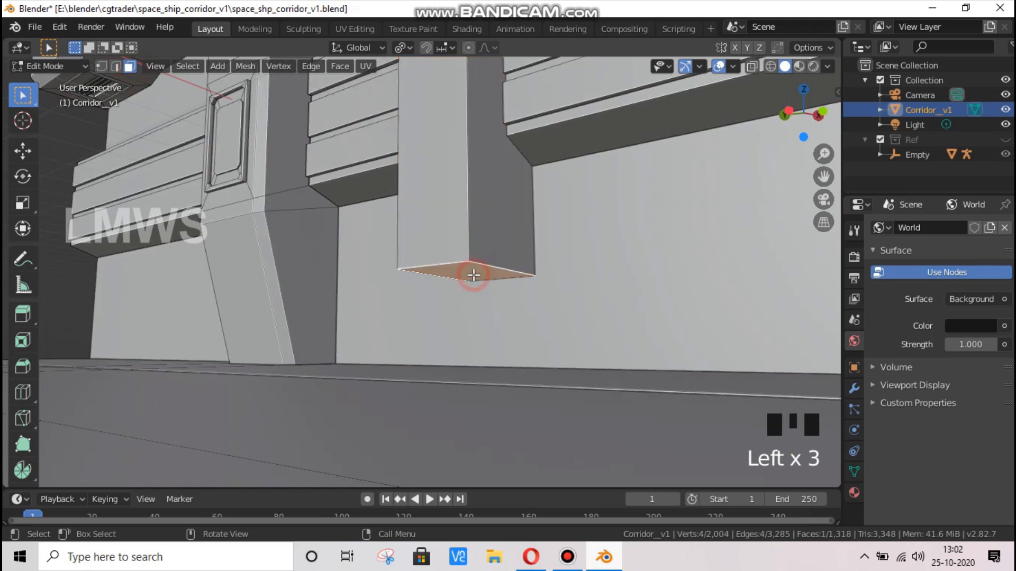
{"action": "key", "text": "g"}
{"action": "key", "text": "z"}
{"action": "left_click", "coordinate": [484, 212]}
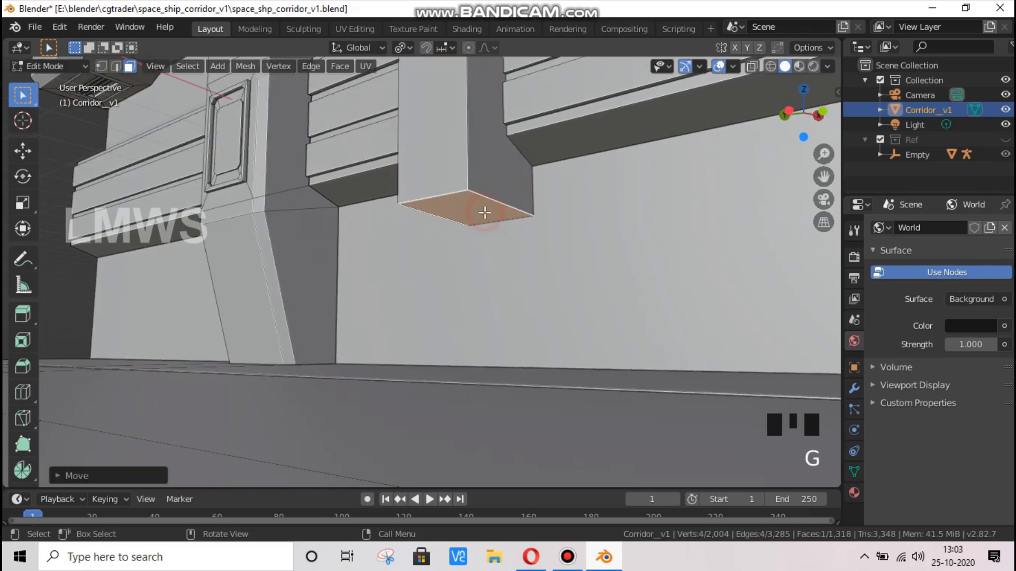
Extrude the tall wall box's bottom face down about 1.3 m to floor level
{"action": "key", "text": "e"}
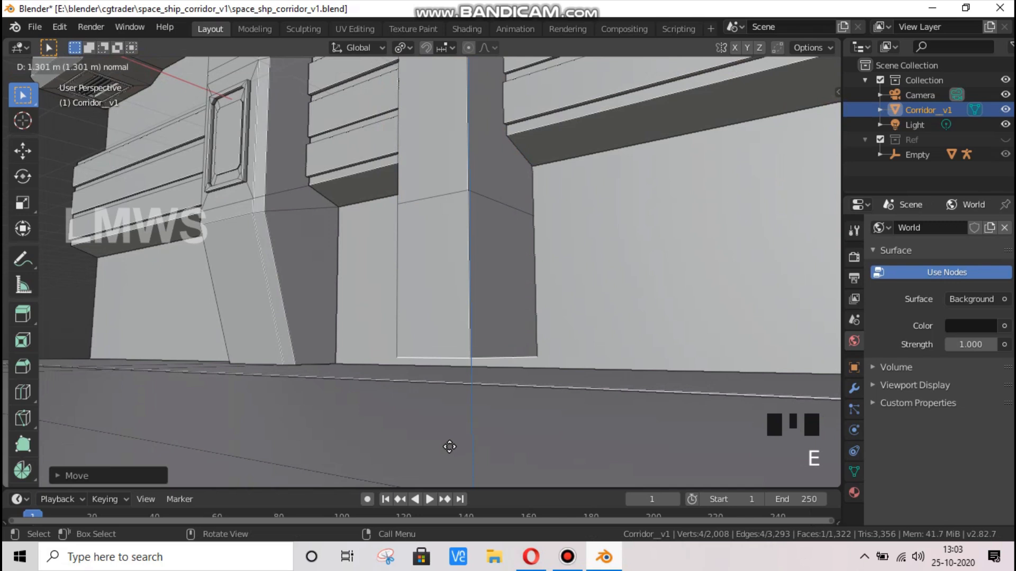
{"action": "left_click", "coordinate": [451, 449]}
Select the new column's bottom front edge in edge select mode and shift it slightly along negative Y
{"action": "left_click_drag", "start_coordinate": [808, 115], "coordinate": [791, 127]}
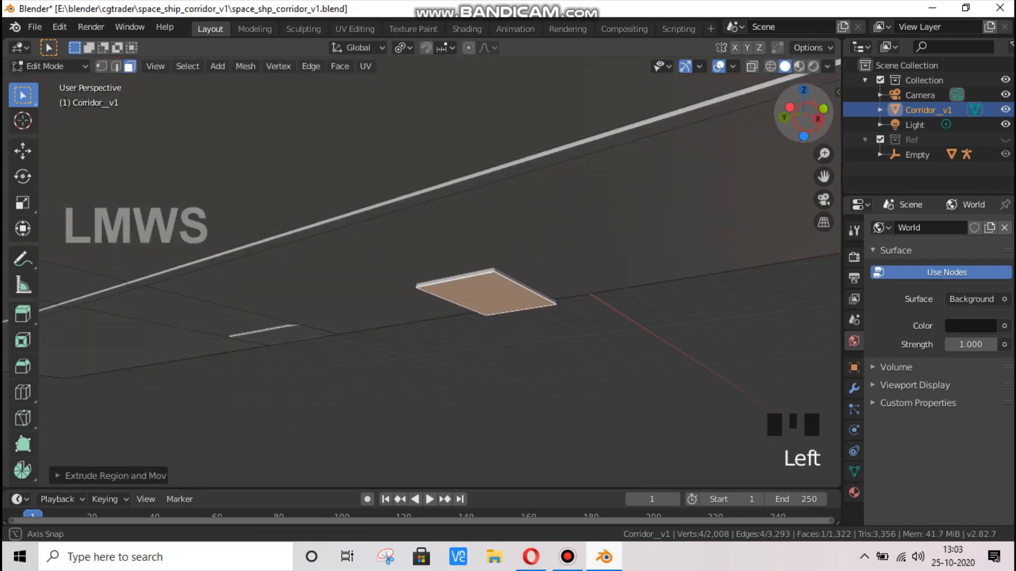
{"action": "left_click", "coordinate": [116, 66]}
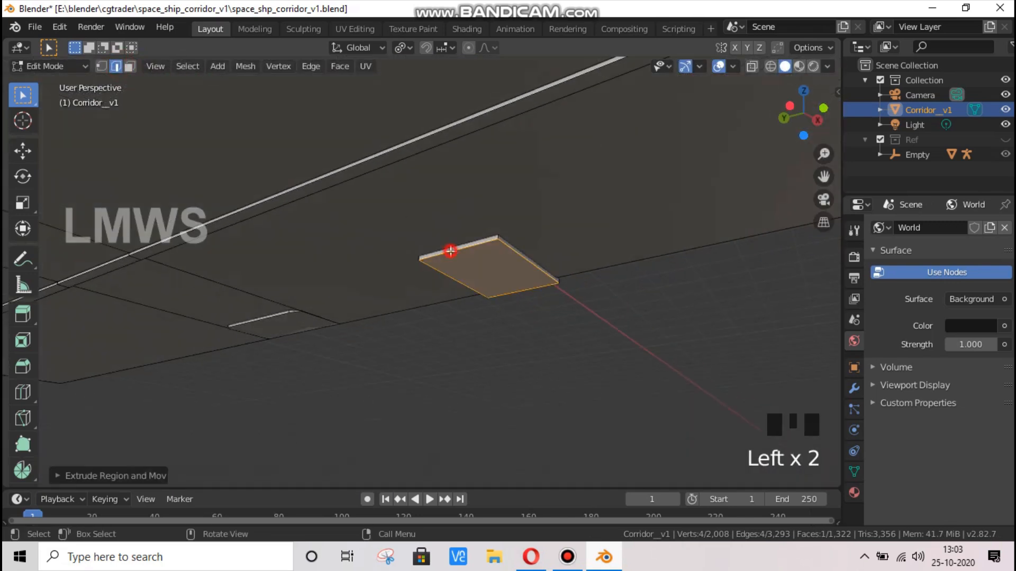
{"action": "left_click", "coordinate": [450, 250]}
{"action": "left_click_drag", "start_coordinate": [804, 113], "coordinate": [539, 365]}
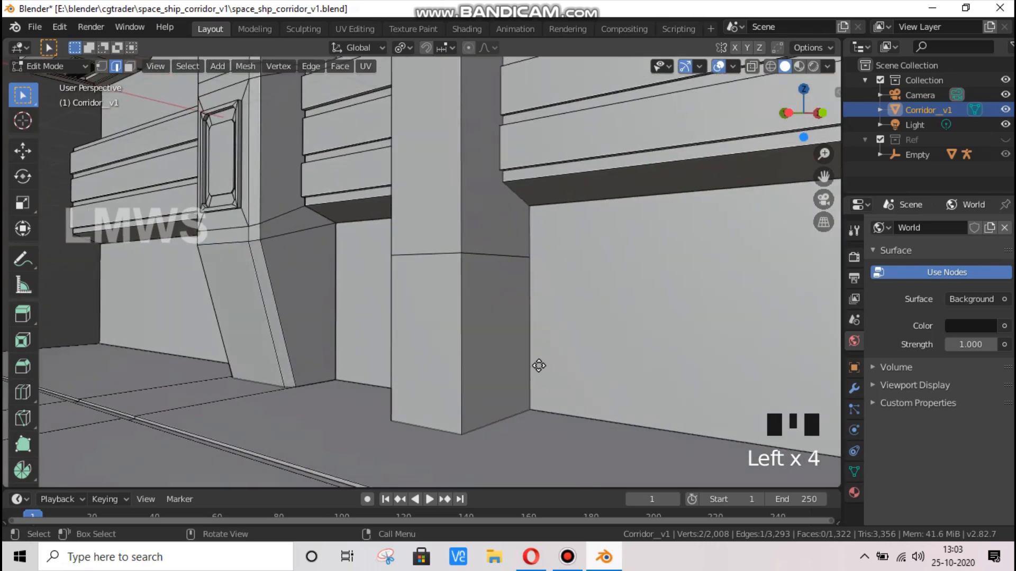
{"action": "key", "text": "g"}
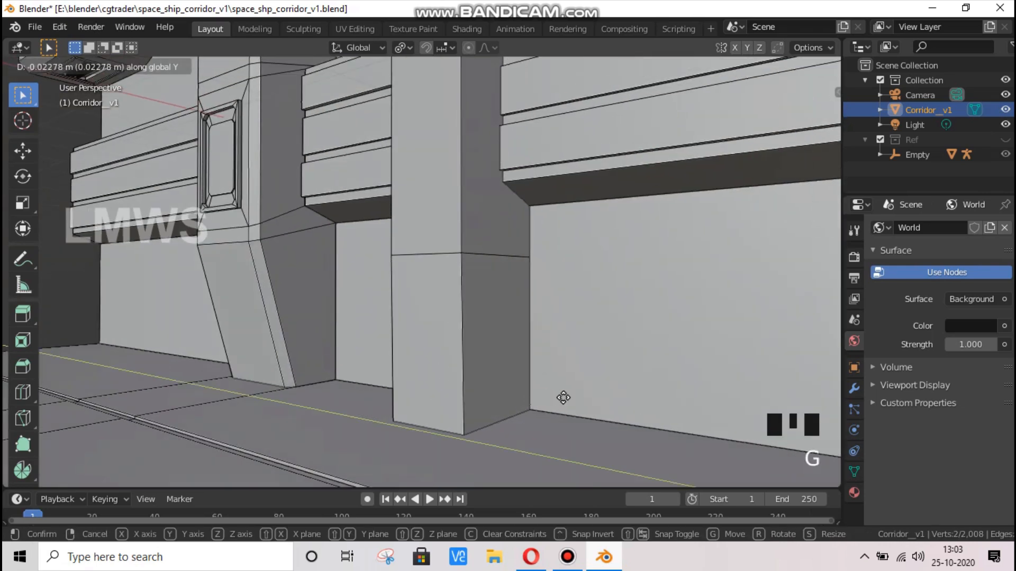
{"action": "left_click", "coordinate": [562, 398]}
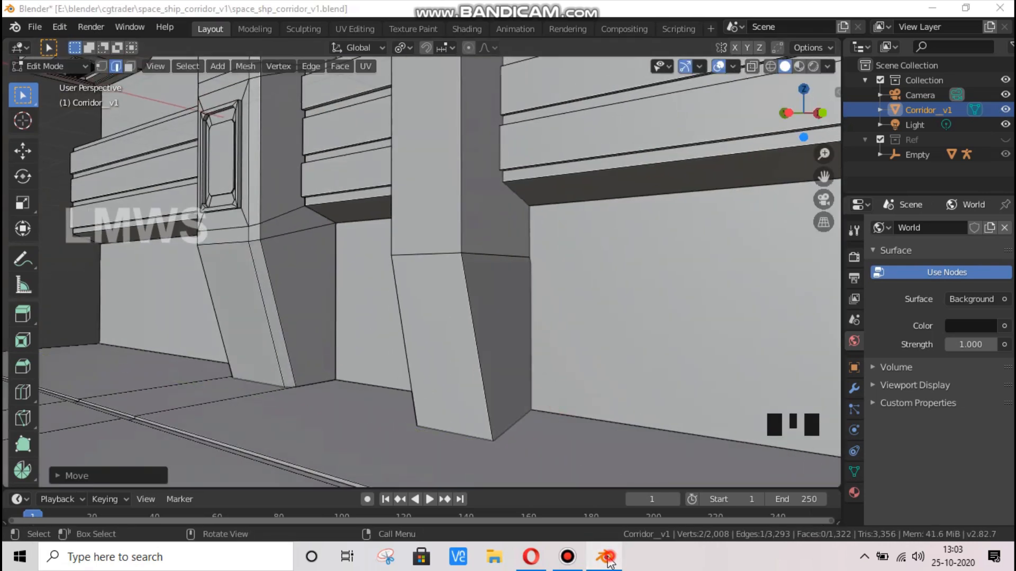
Move the column's bottom front edge about 0.47 m along X in the see-through front view, matching the existing column's slope
{"action": "left_click", "coordinate": [609, 559]}
{"action": "key", "text": "alt+Tab"}
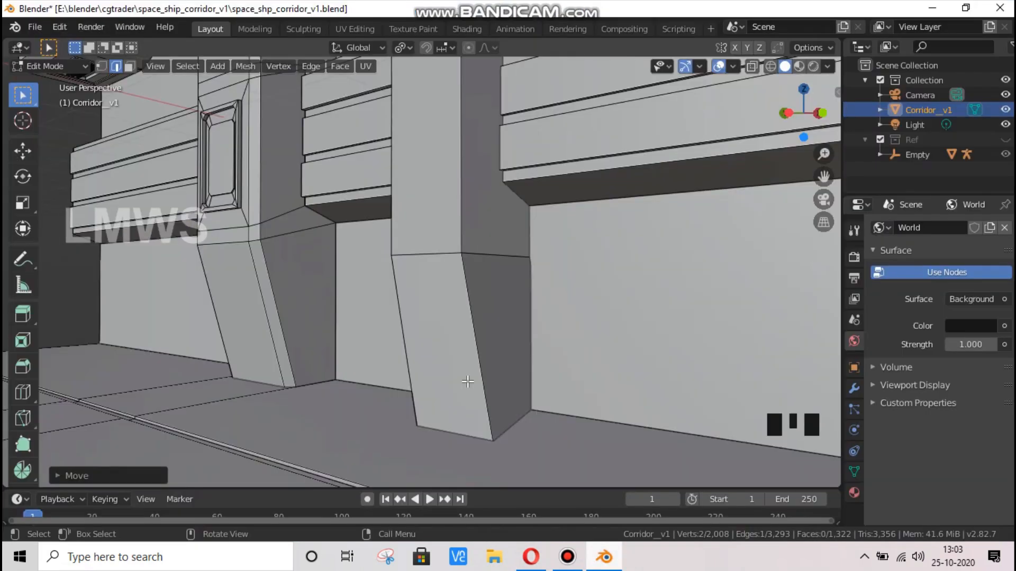
{"action": "scroll", "coordinate": [469, 374], "scroll_direction": "down", "scroll_amount": 2}
{"action": "key", "text": "KP_3"}
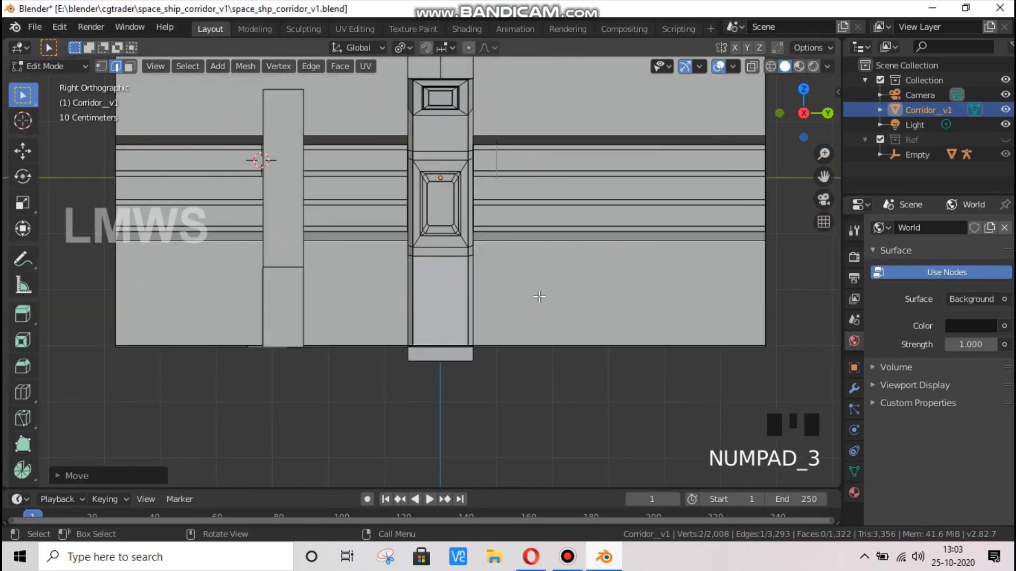
{"action": "key", "text": "KP_1"}
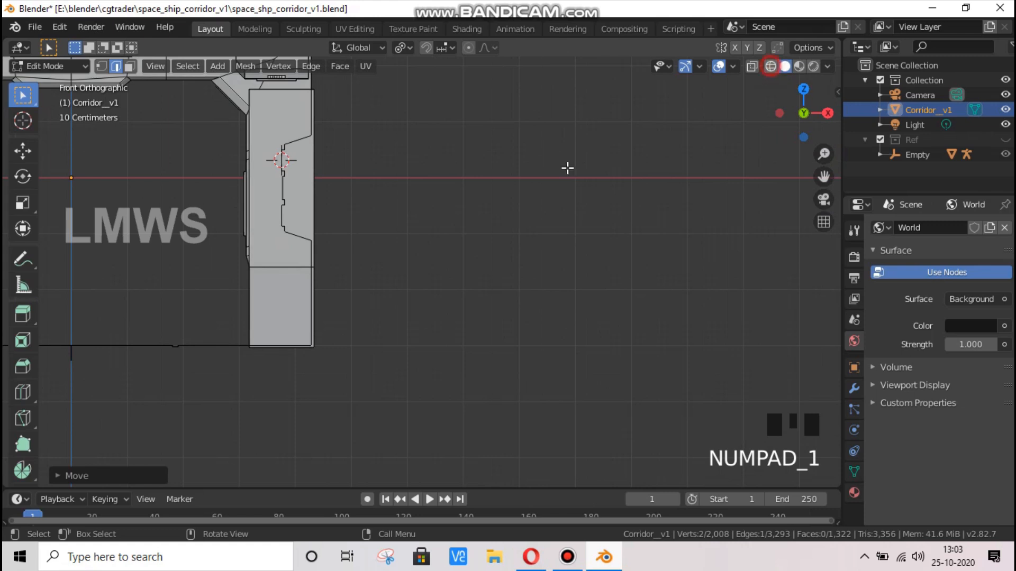
{"action": "left_click", "coordinate": [751, 66]}
{"action": "key", "text": "g"}
{"action": "key", "text": "x"}
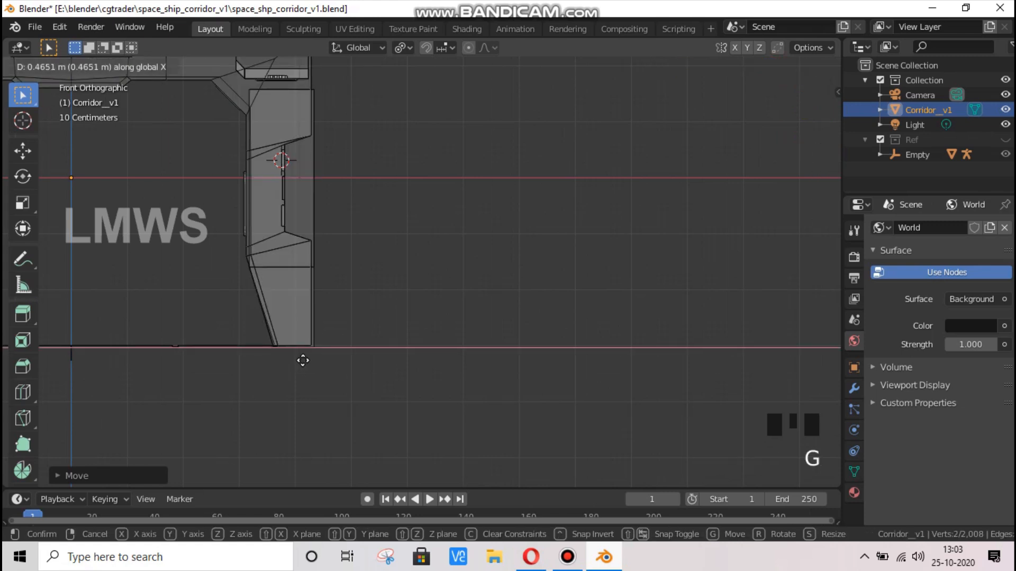
{"action": "left_click", "coordinate": [302, 360]}
Return to solid shading in perspective and save the corridor file
{"action": "left_click_drag", "start_coordinate": [804, 114], "coordinate": [783, 63]}
{"action": "left_click", "coordinate": [784, 65]}
{"action": "scroll", "coordinate": [757, 159], "scroll_direction": "down", "scroll_amount": 2}
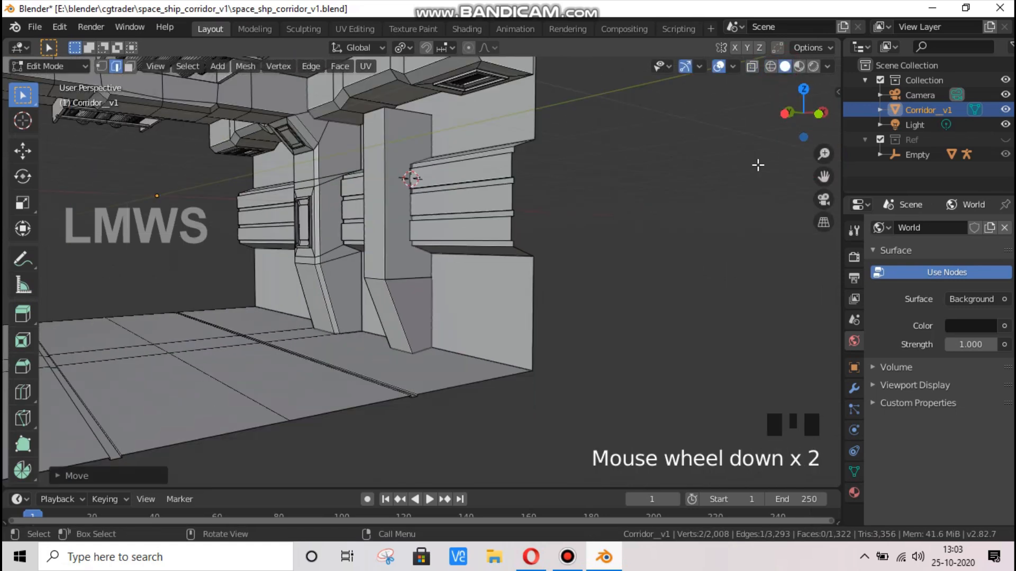
{"action": "key", "text": "ctrl+s"}
{"action": "left_click", "coordinate": [603, 561]}
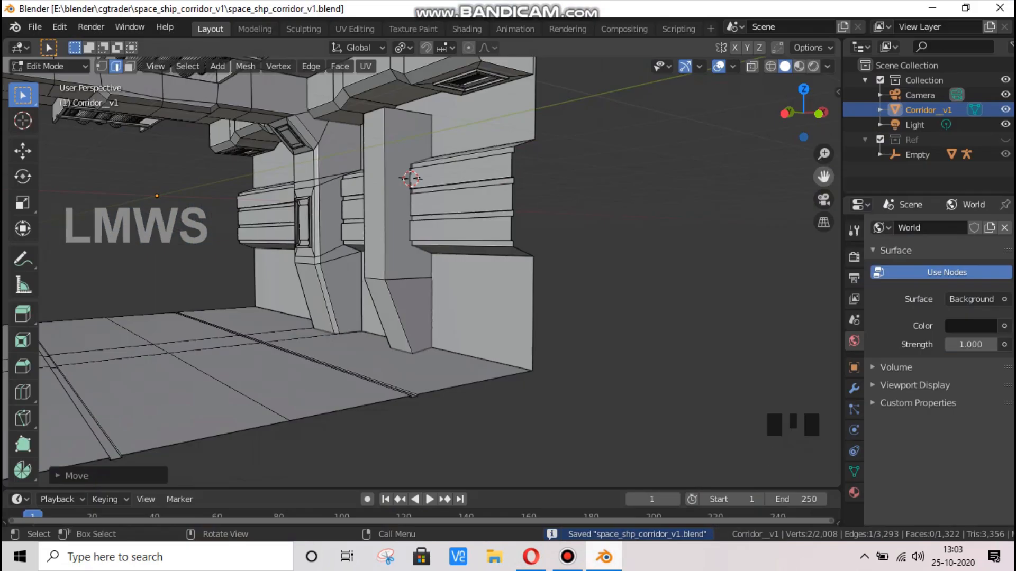
Select the new column's top face in face select mode and extrude it up through the ceiling
{"action": "left_click_drag", "start_coordinate": [823, 176], "coordinate": [820, 295]}
{"action": "scroll", "coordinate": [442, 257], "scroll_direction": "up", "scroll_amount": 2}
{"action": "left_click_drag", "start_coordinate": [803, 112], "coordinate": [793, 122]}
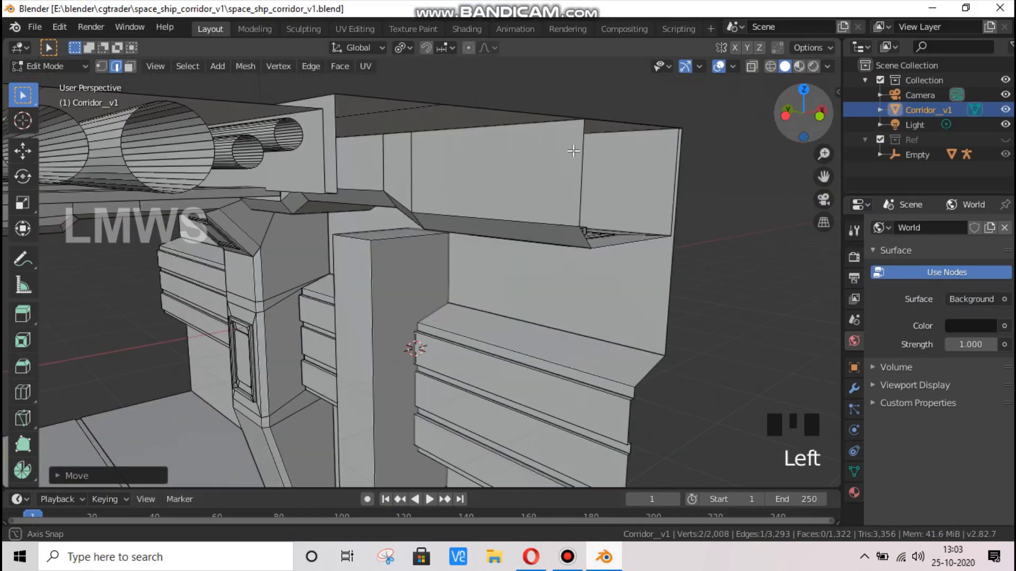
{"action": "left_click", "coordinate": [129, 66]}
{"action": "left_click", "coordinate": [404, 227]}
{"action": "left_click", "coordinate": [404, 233]}
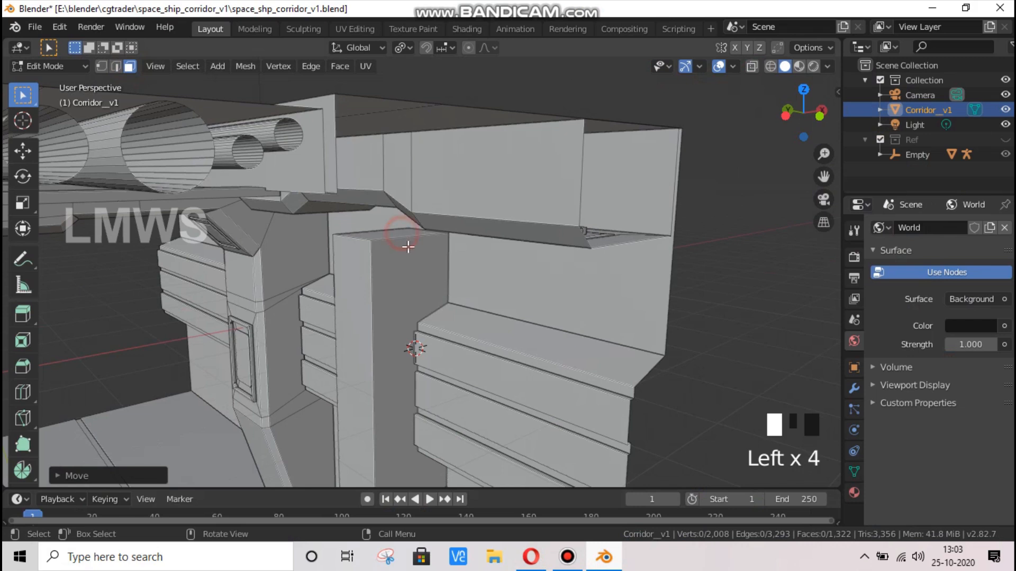
{"action": "key", "text": "e"}
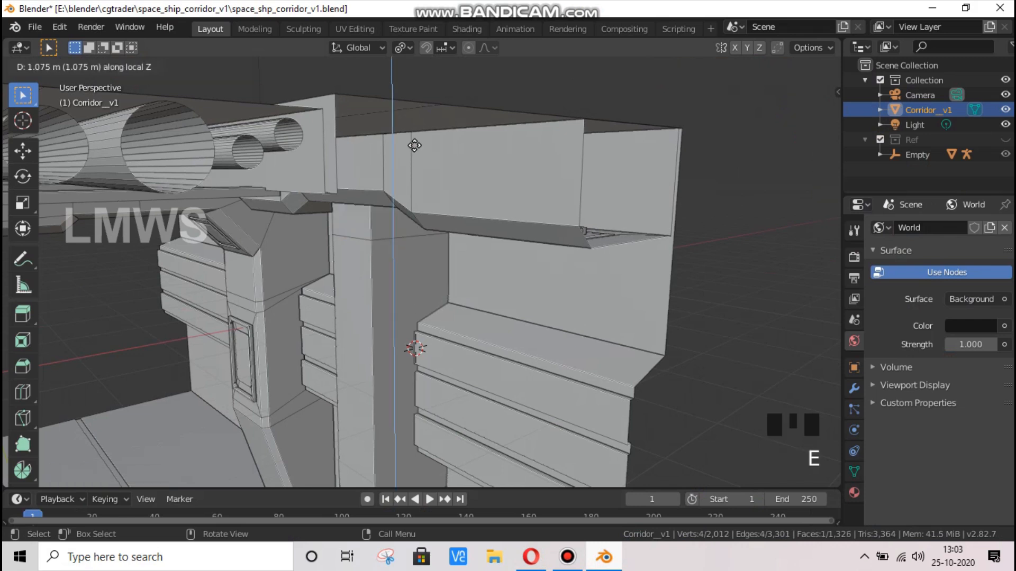
{"action": "left_click", "coordinate": [420, 136]}
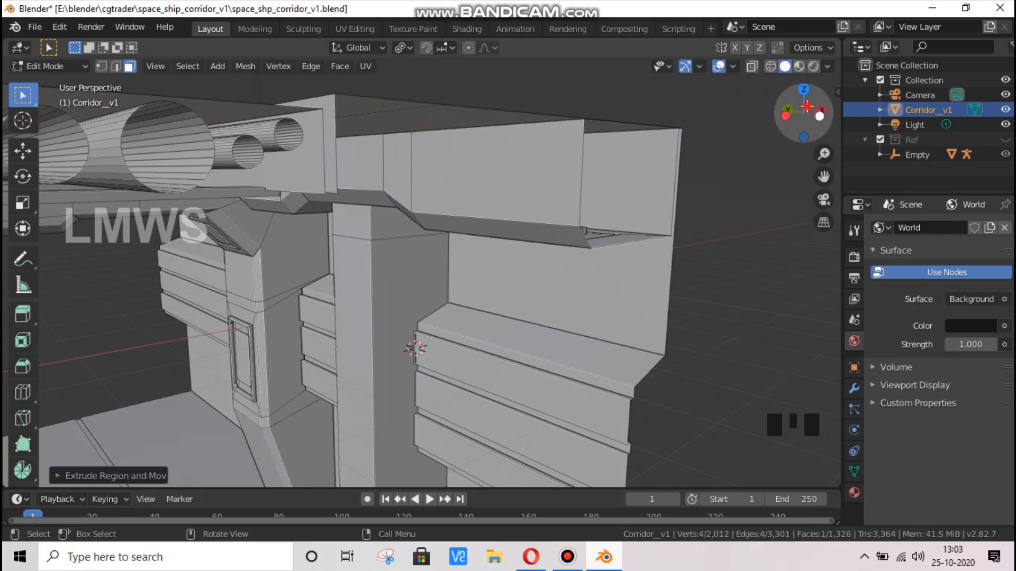
Lower the column's extruded top face about 0.27 m along Z, nearly flush with the roof
{"action": "left_click_drag", "start_coordinate": [803, 113], "coordinate": [444, 281]}
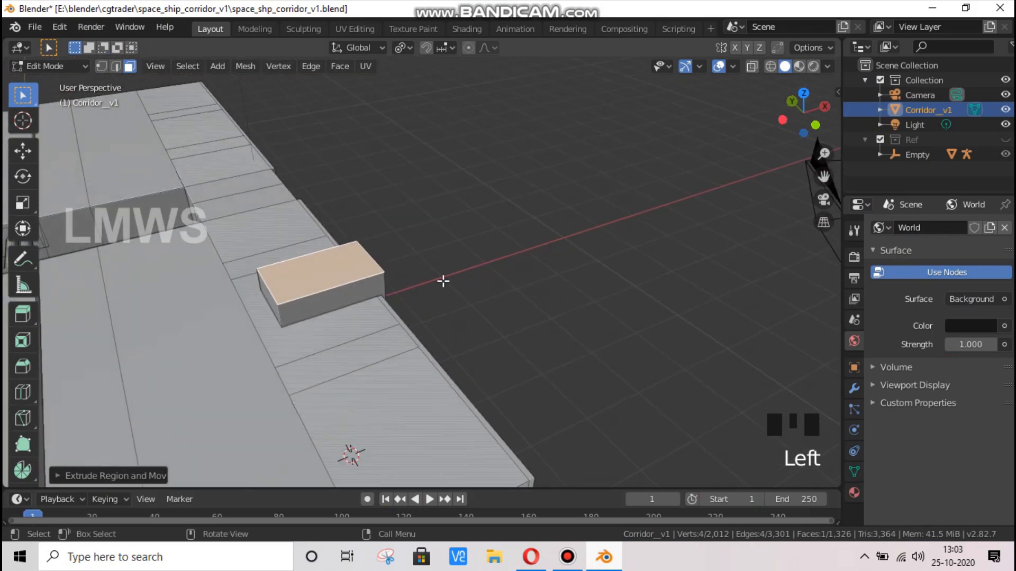
{"action": "key", "text": "g"}
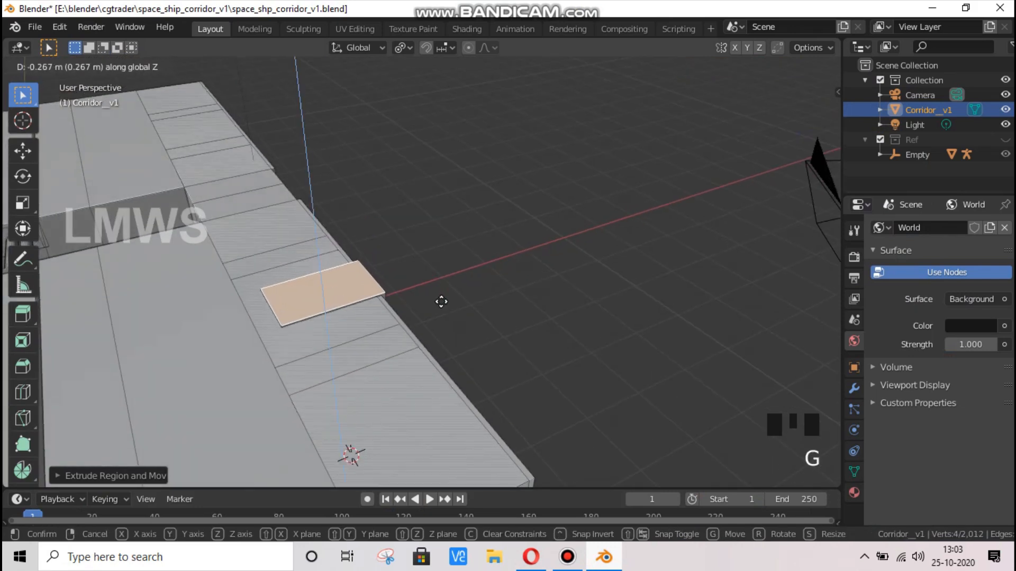
{"action": "left_click", "coordinate": [442, 300]}
Select the inner edge of the column's top face and move it toward the corridor's centre to form an overhead slope
{"action": "left_click_drag", "start_coordinate": [823, 155], "coordinate": [823, 159]}
{"action": "mouse_move", "coordinate": [803, 114]}
{"action": "left_mouse_down"}
{"action": "mouse_move", "coordinate": [772, 124]}
{"action": "mouse_move", "coordinate": [791, 114]}
{"action": "left_mouse_up"}
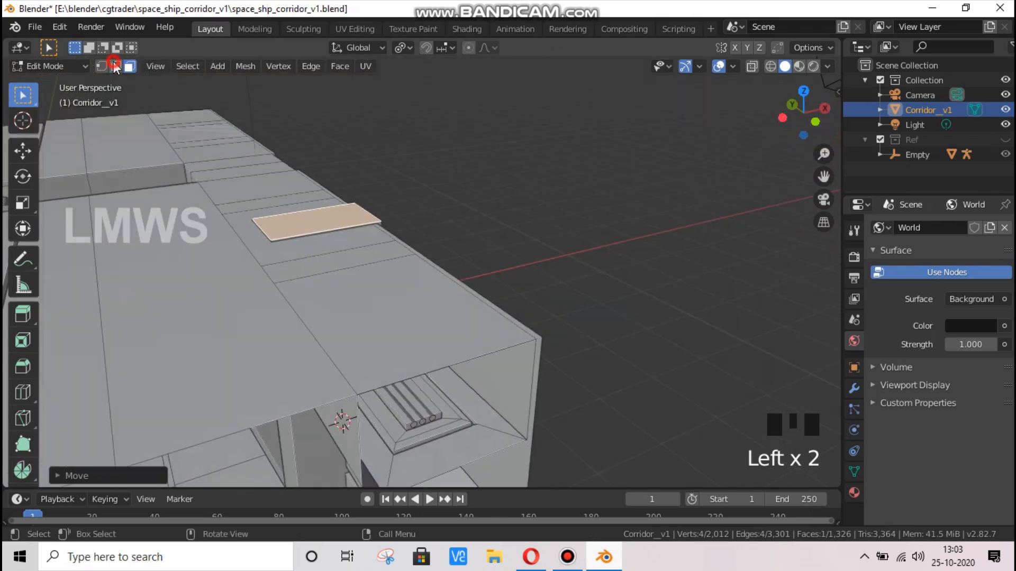
{"action": "left_click", "coordinate": [115, 66]}
{"action": "left_click", "coordinate": [260, 229]}
{"action": "key", "text": "g"}
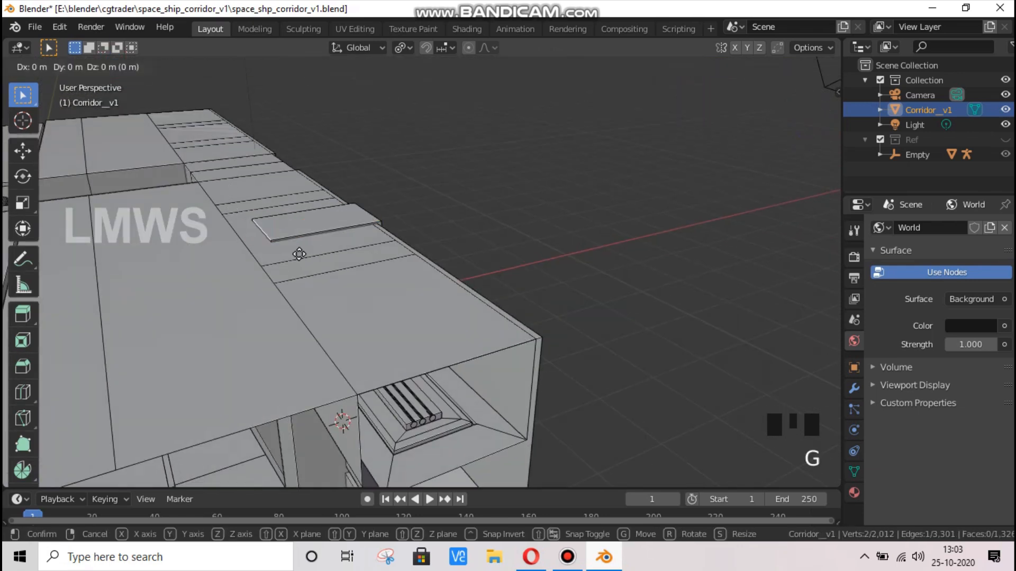
{"action": "left_click", "coordinate": [245, 275]}
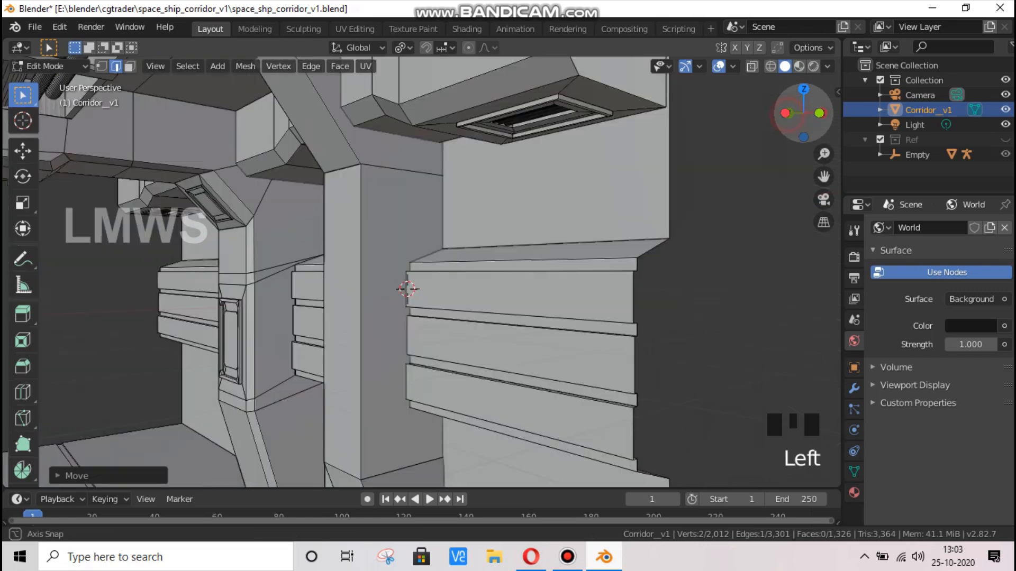
{"action": "mouse_move", "coordinate": [587, 246]}
{"action": "middle_mouse_down"}
{"action": "mouse_move", "coordinate": [534, 248]}
{"action": "mouse_move", "coordinate": [587, 247]}
{"action": "middle_mouse_up"}
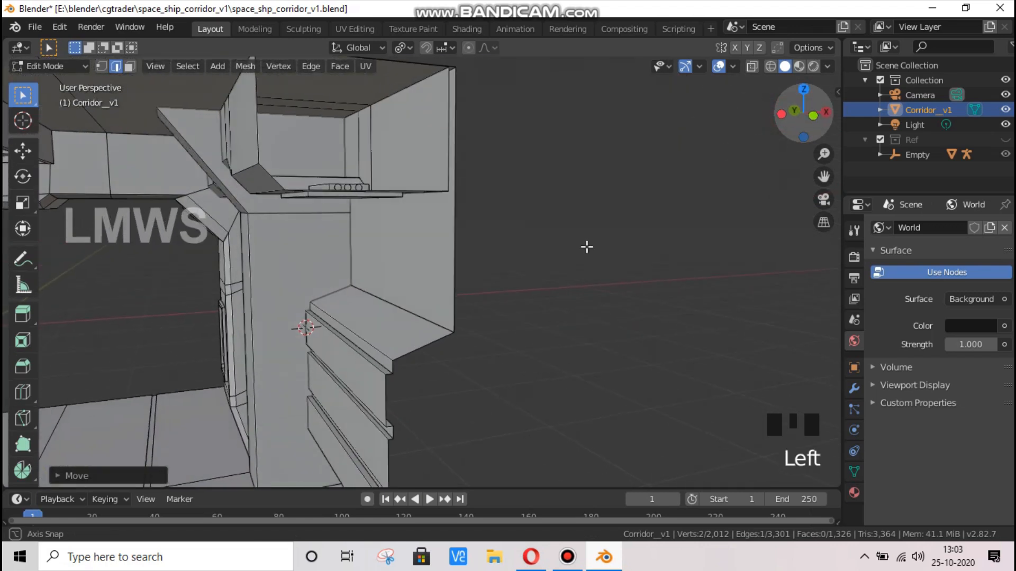
Shift the column's top inner edge slightly further along negative X in the see-through front view
{"action": "key", "text": "KP_1"}
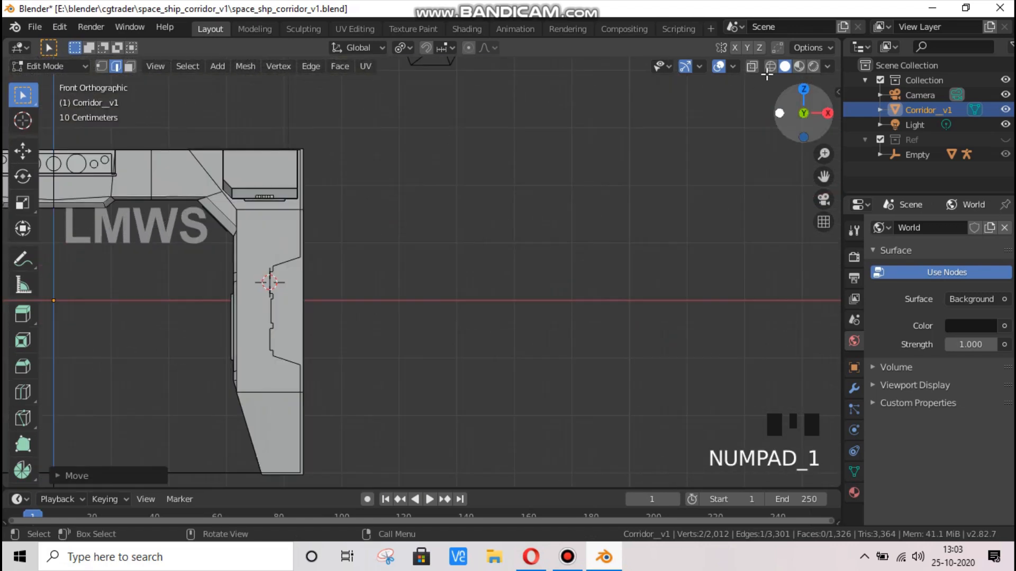
{"action": "left_click", "coordinate": [752, 67]}
{"action": "key", "text": "g"}
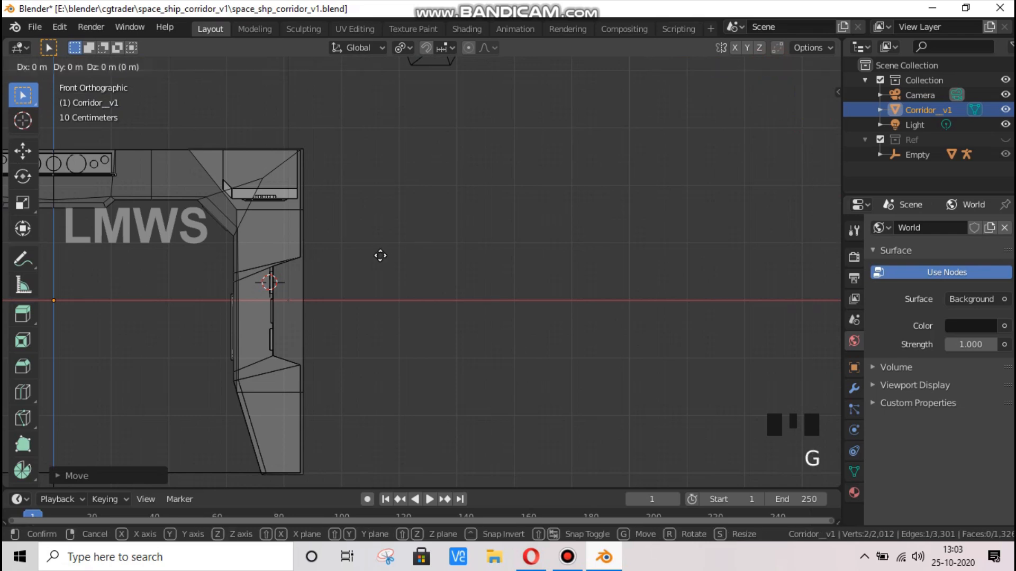
{"action": "key", "text": "x"}
{"action": "left_click", "coordinate": [368, 258]}
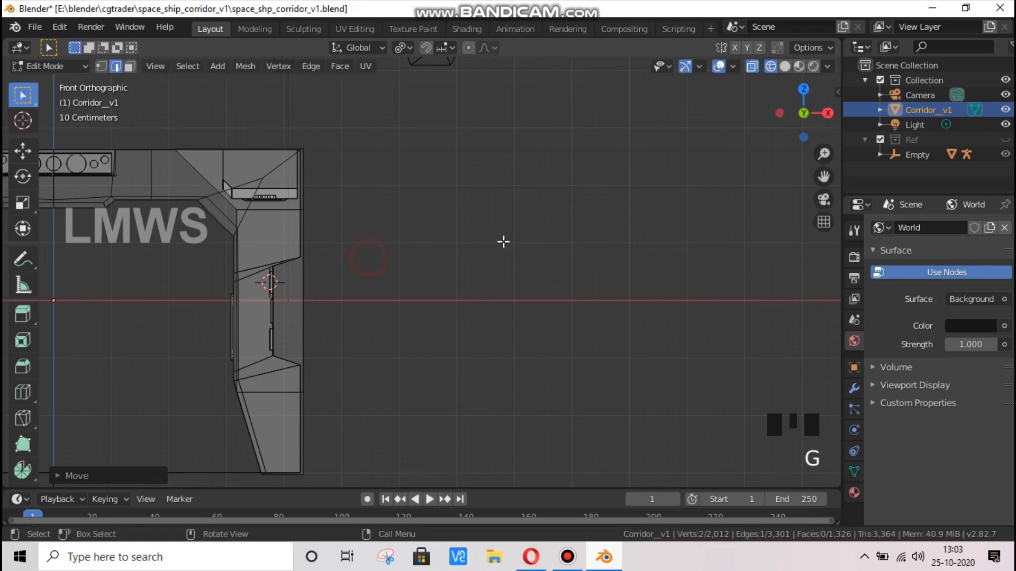
Clear the selection and add a horizontal loop cut near the top of the column's sloped upper section
{"action": "scroll", "coordinate": [799, 115], "scroll_direction": "down", "scroll_amount": 2}
{"action": "left_click_drag", "start_coordinate": [804, 113], "coordinate": [867, 119]}
{"action": "scroll", "coordinate": [465, 192], "scroll_direction": "up", "scroll_amount": 2}
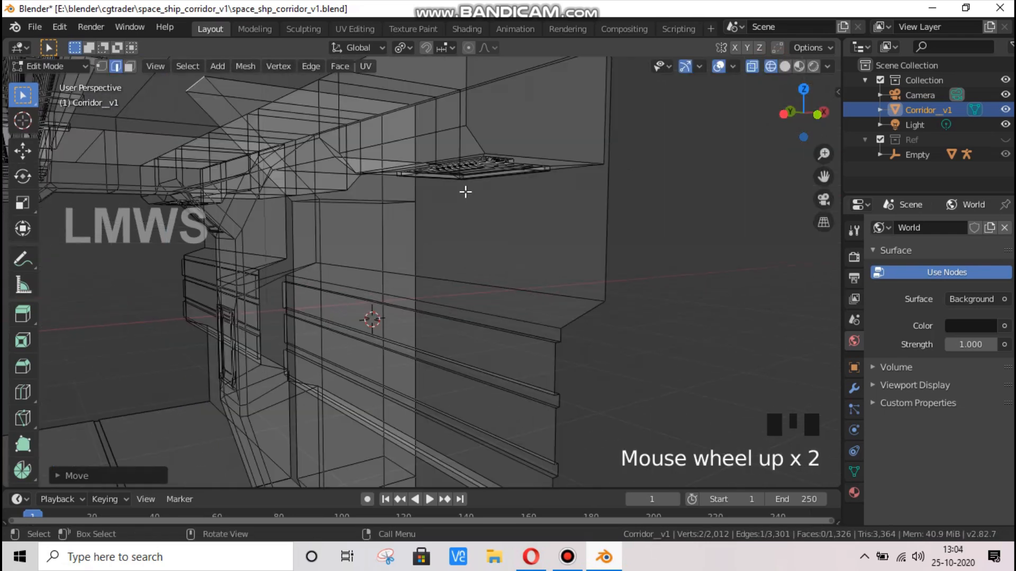
{"action": "key", "text": "alt+a"}
{"action": "key", "text": "ctrl+r"}
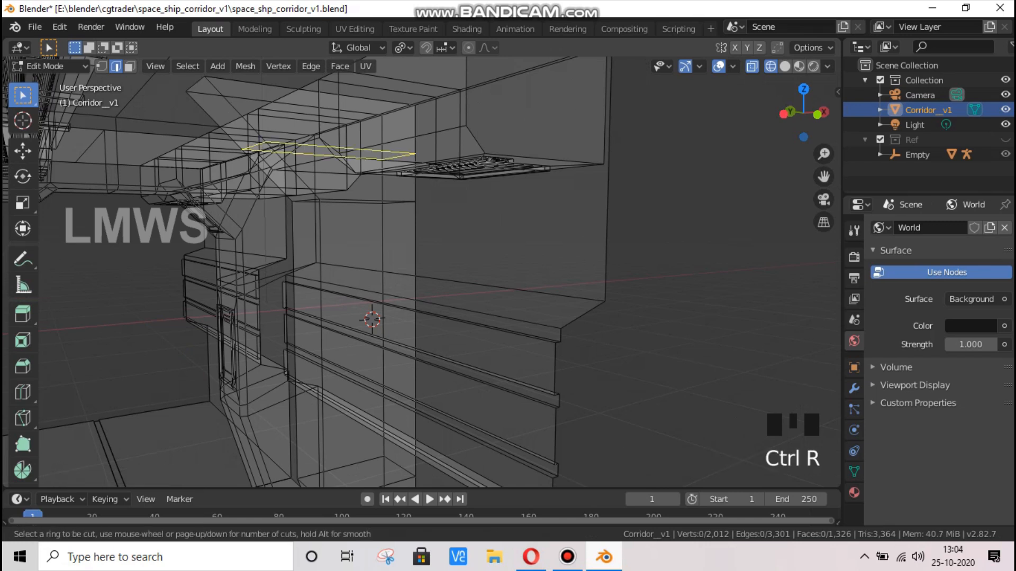
{"action": "left_click", "coordinate": [231, 104]}
{"action": "left_click", "coordinate": [179, 66]}
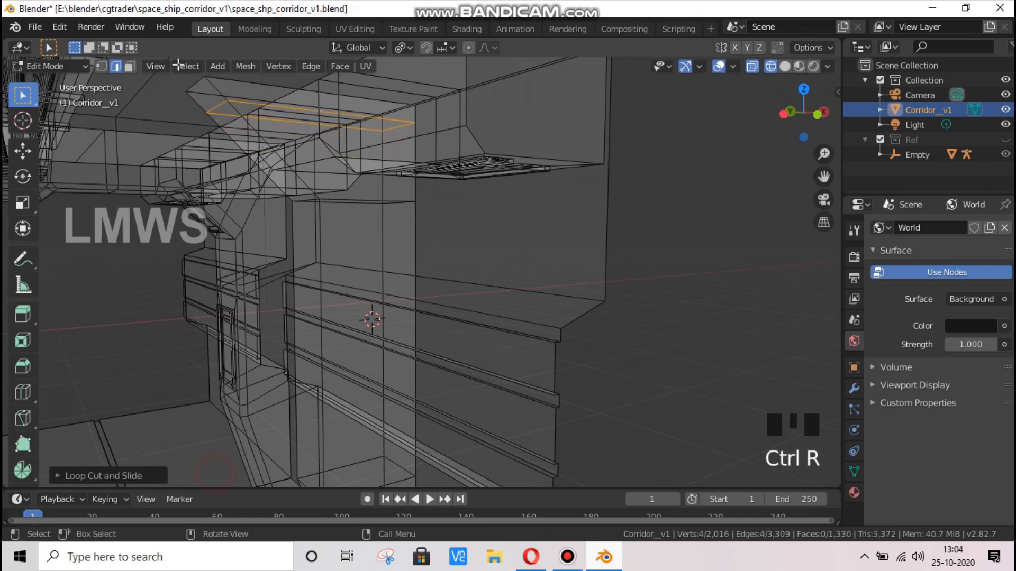
Move the inner edge of the loop cut along negative X until it lies directly beneath the column's top inner edge
{"action": "left_click", "coordinate": [216, 106]}
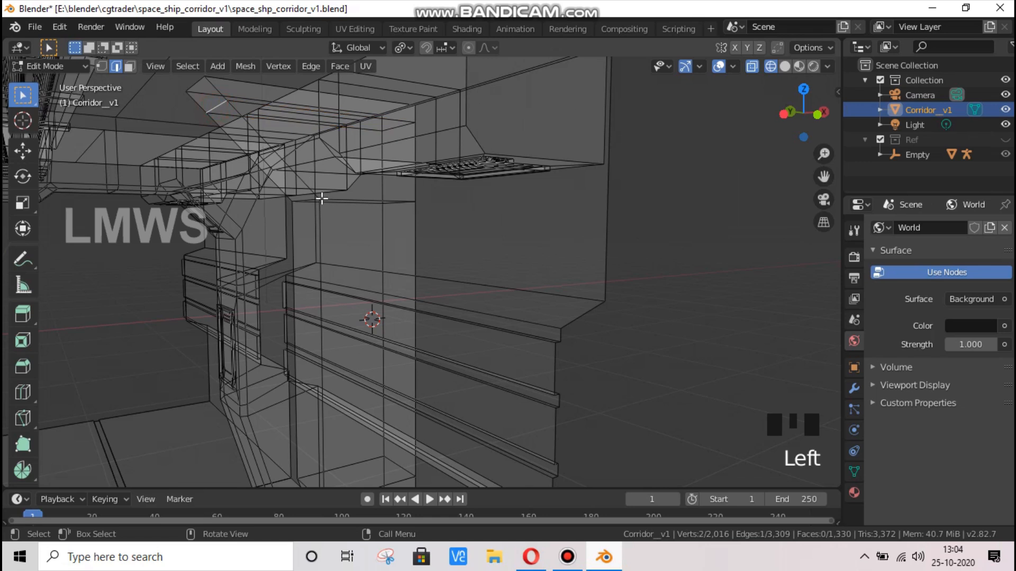
{"action": "key", "text": "g"}
{"action": "left_click", "coordinate": [302, 199]}
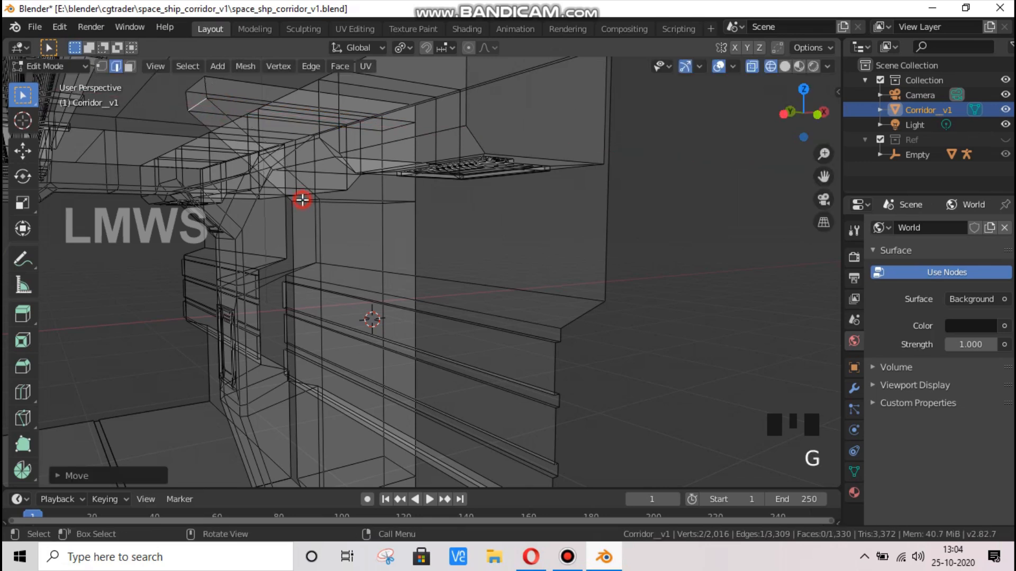
{"action": "key", "text": "KP_3"}
{"action": "key", "text": "KP_1"}
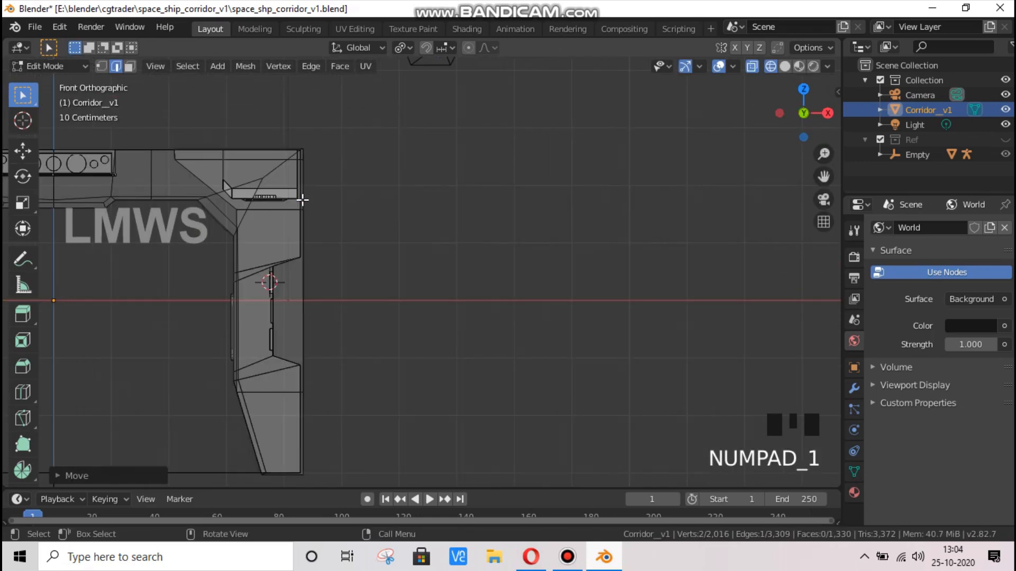
{"action": "scroll", "coordinate": [188, 184], "scroll_direction": "up", "scroll_amount": 1}
{"action": "left_click_drag", "start_coordinate": [823, 177], "coordinate": [995, 266]}
{"action": "scroll", "coordinate": [406, 249], "scroll_direction": "up", "scroll_amount": 2}
{"action": "key", "text": "g"}
{"action": "key", "text": "x"}
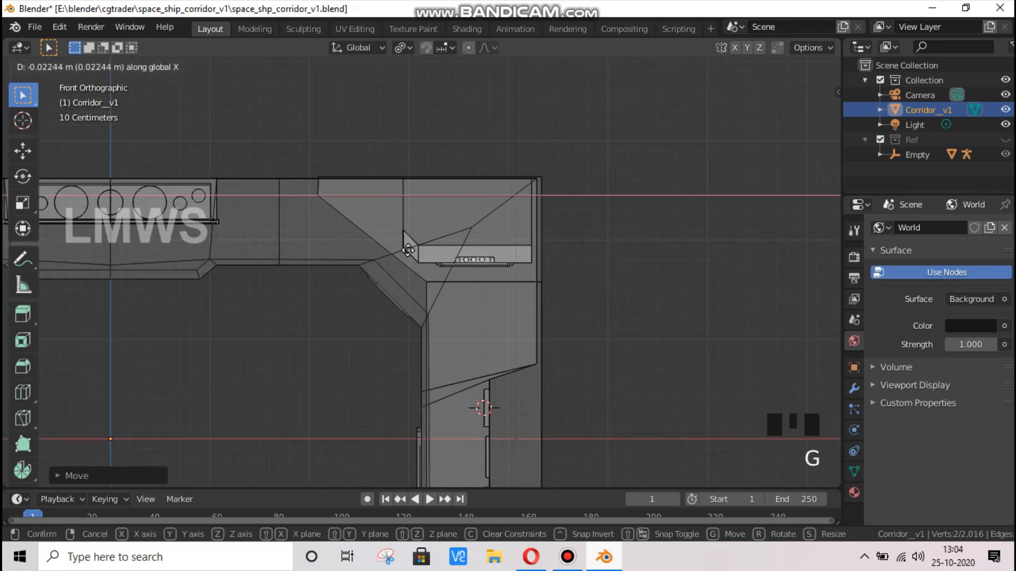
{"action": "left_click", "coordinate": [408, 250]}
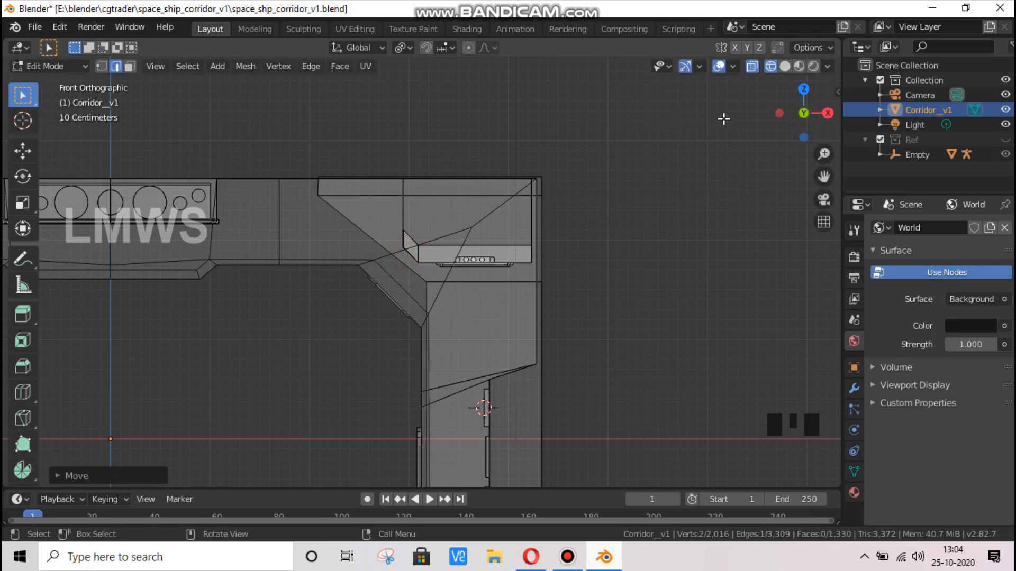
Select the end face of the column's overhead arm and move it back along positive X by about 0.106 m
{"action": "left_click_drag", "start_coordinate": [802, 114], "coordinate": [786, 104]}
{"action": "left_click", "coordinate": [784, 66]}
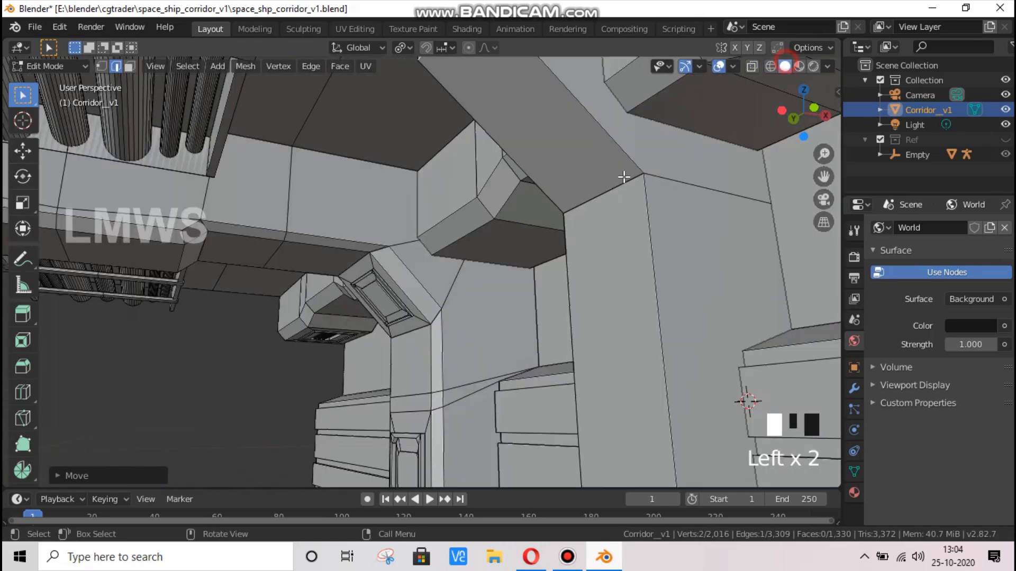
{"action": "scroll", "coordinate": [278, 84], "scroll_direction": "down", "scroll_amount": 1}
{"action": "left_click", "coordinate": [129, 66]}
{"action": "left_click", "coordinate": [446, 80]}
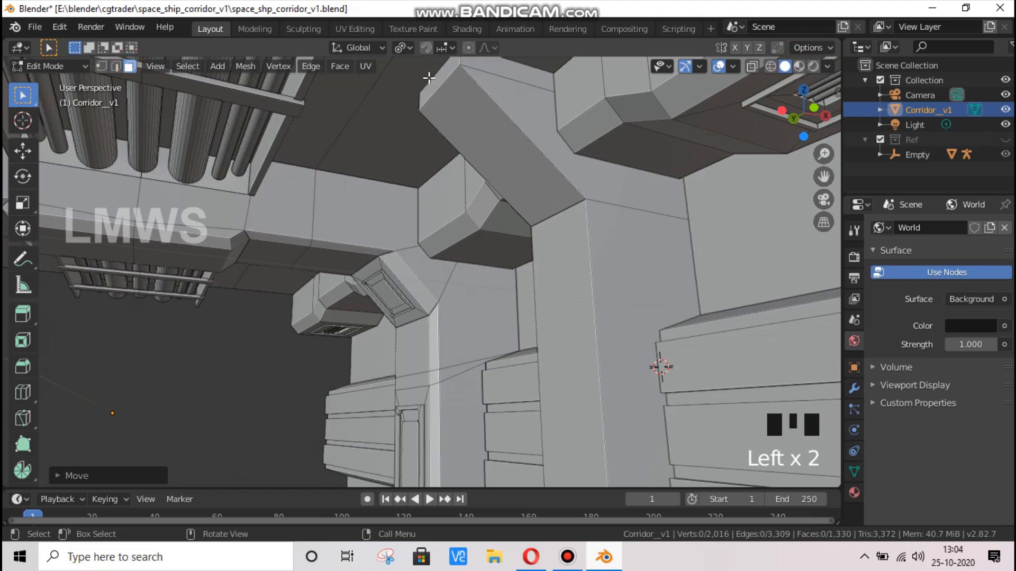
{"action": "left_click", "coordinate": [445, 80]}
{"action": "key", "text": "KP_1"}
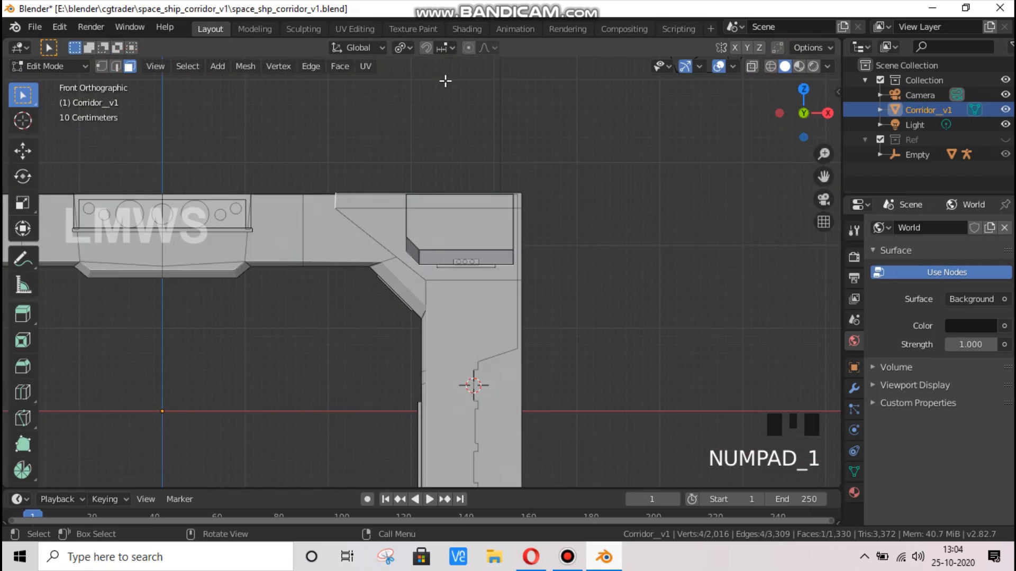
{"action": "scroll", "coordinate": [376, 214], "scroll_direction": "up", "scroll_amount": 2}
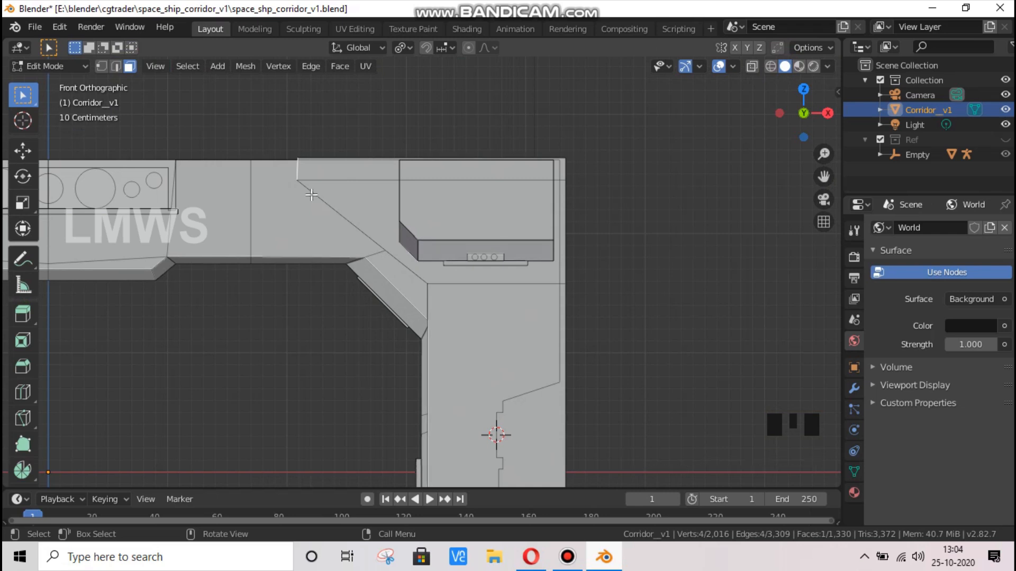
{"action": "key", "text": "g"}
{"action": "key", "text": "x"}
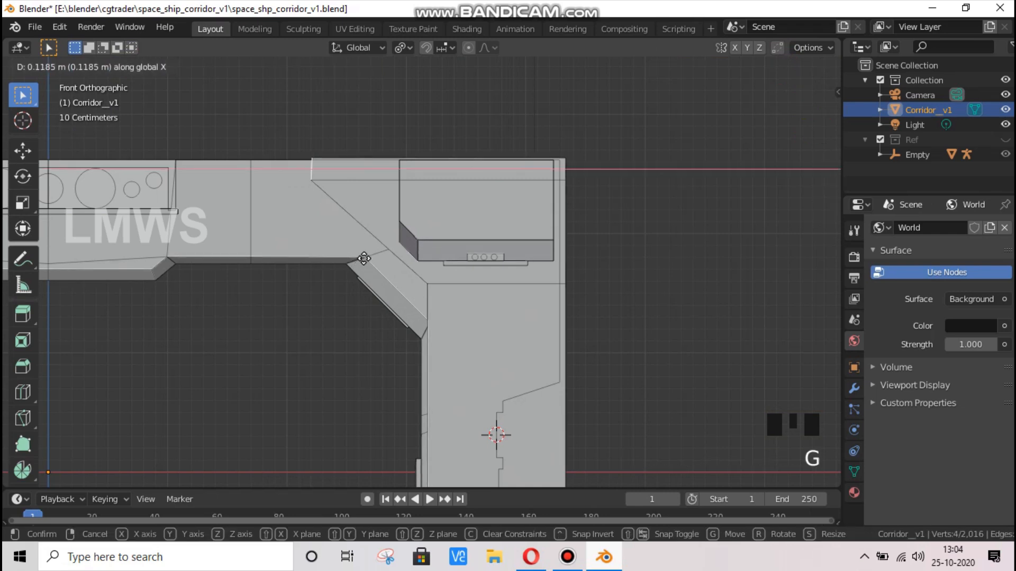
{"action": "left_click", "coordinate": [363, 258]}
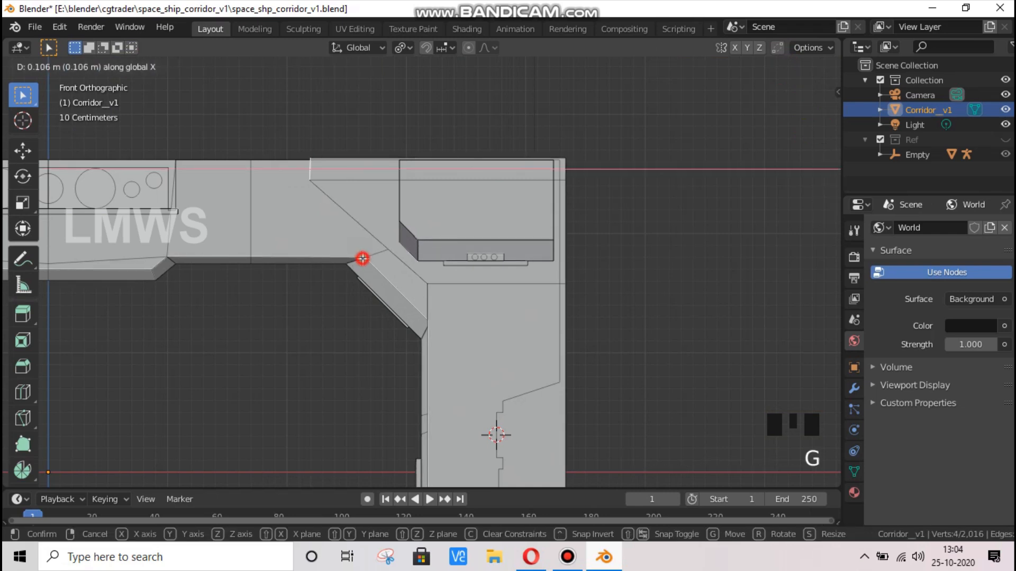
Scale the arm's end face along X to straighten it, and save the file
{"action": "key", "text": "s"}
{"action": "key", "text": "x"}
{"action": "left_click", "coordinate": [424, 258]}
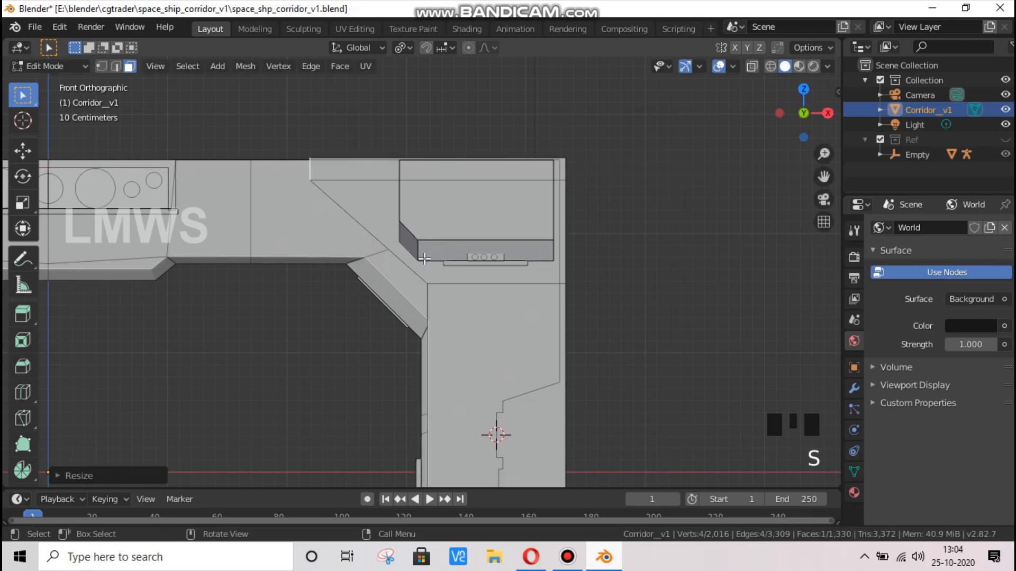
{"action": "key", "text": "ctrl+s"}
{"action": "scroll", "coordinate": [408, 313], "scroll_direction": "down", "scroll_amount": 5}
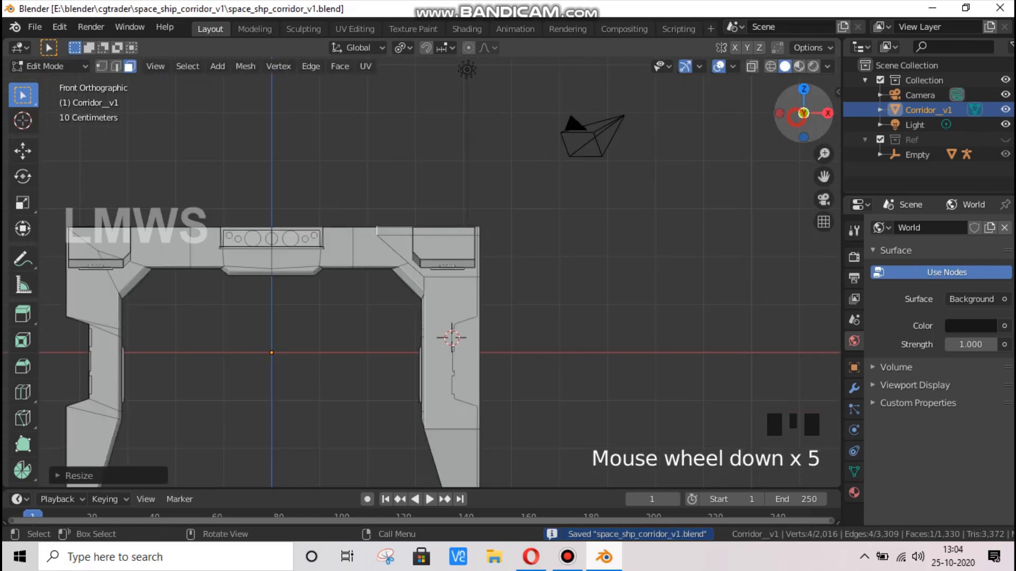
Bevel the two long front edge loops of the second column about 0.109 m wide with one segment, and return to Object Mode
{"action": "left_click_drag", "start_coordinate": [803, 113], "coordinate": [788, 121]}
{"action": "key", "text": "alt+a"}
{"action": "left_click", "coordinate": [116, 66]}
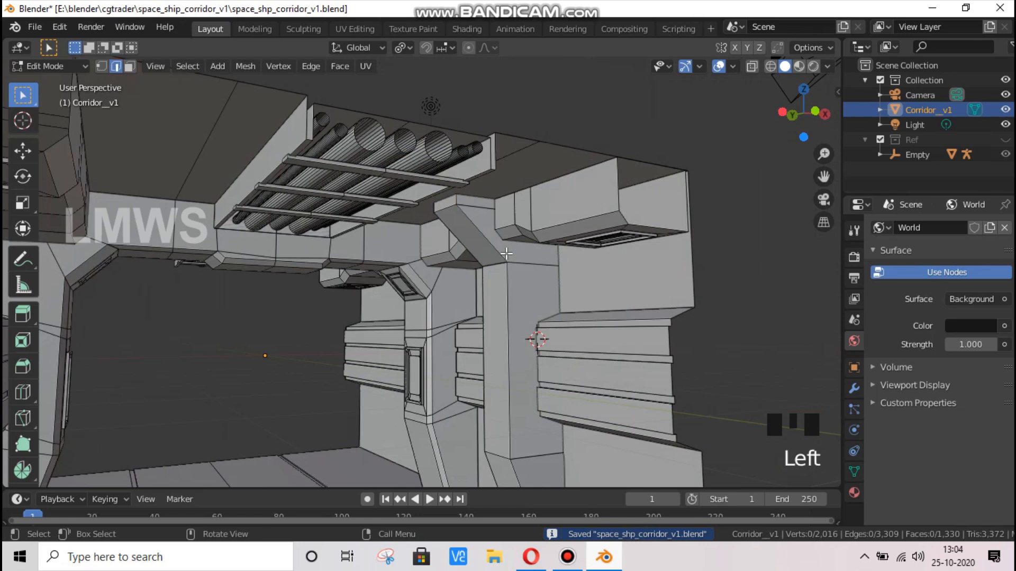
{"action": "left_click", "coordinate": [480, 220], "text": "alt+shift"}
{"action": "key", "text": "alt+a"}
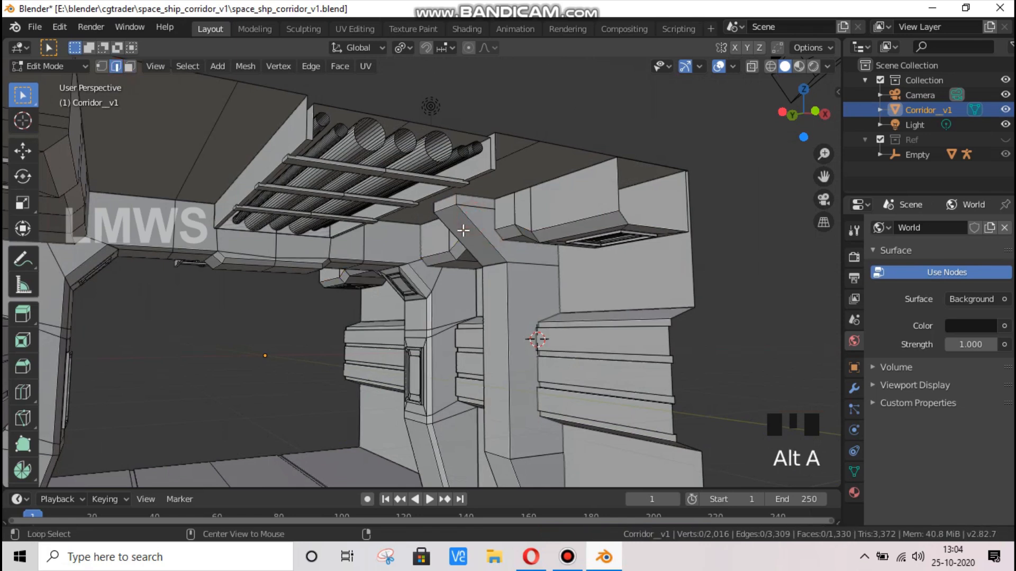
{"action": "left_click", "coordinate": [508, 289], "text": "alt"}
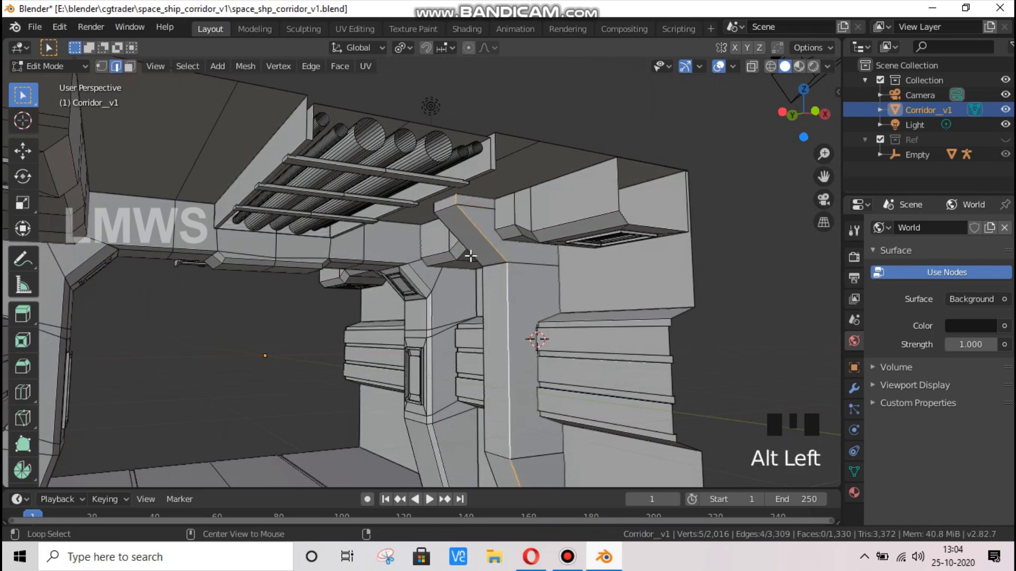
{"action": "left_click", "coordinate": [449, 221], "text": "alt+shift"}
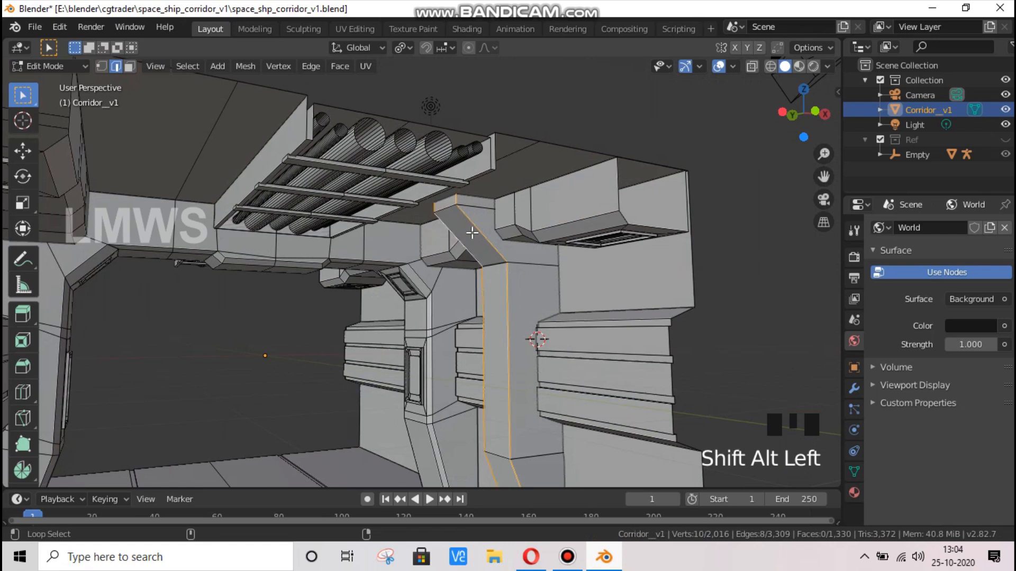
{"action": "scroll", "coordinate": [512, 314], "scroll_direction": "down", "scroll_amount": 2}
{"action": "key", "text": "ctrl"}
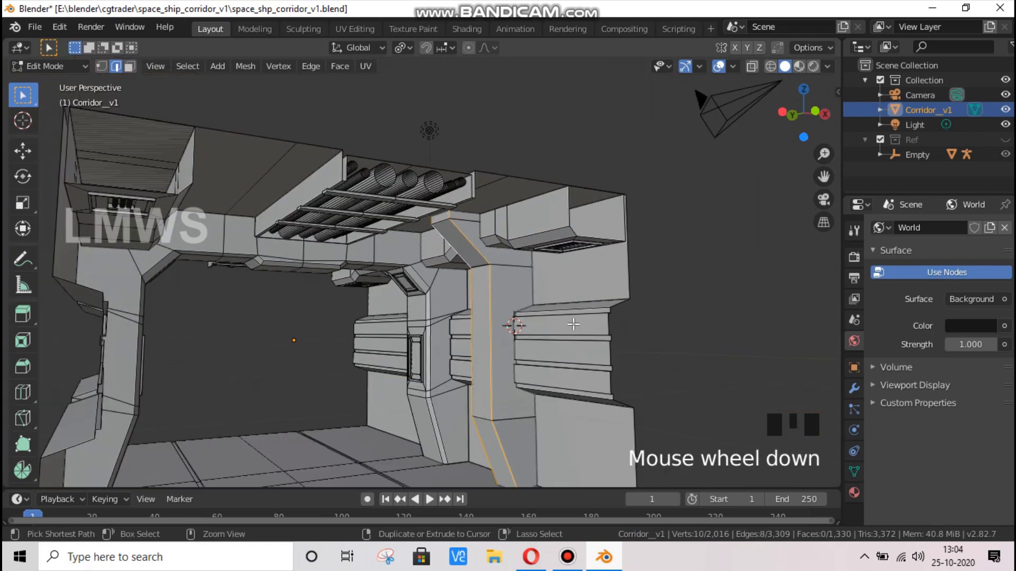
{"action": "key", "text": "ctrl+b"}
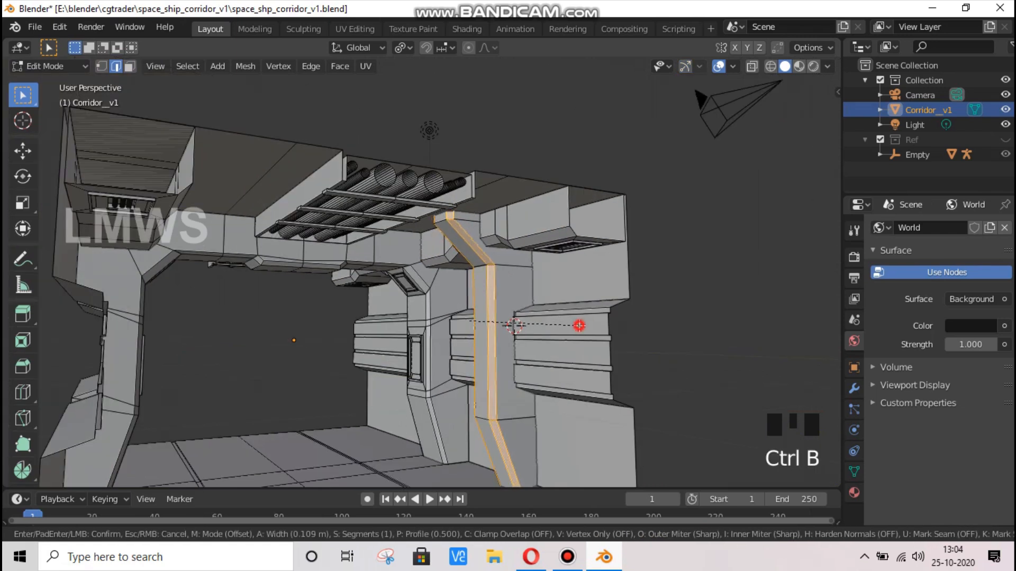
{"action": "left_click", "coordinate": [579, 325]}
{"action": "key", "text": "alt+a"}
{"action": "key", "text": "Tab"}
{"action": "scroll", "coordinate": [565, 322], "scroll_direction": "down", "scroll_amount": 2}
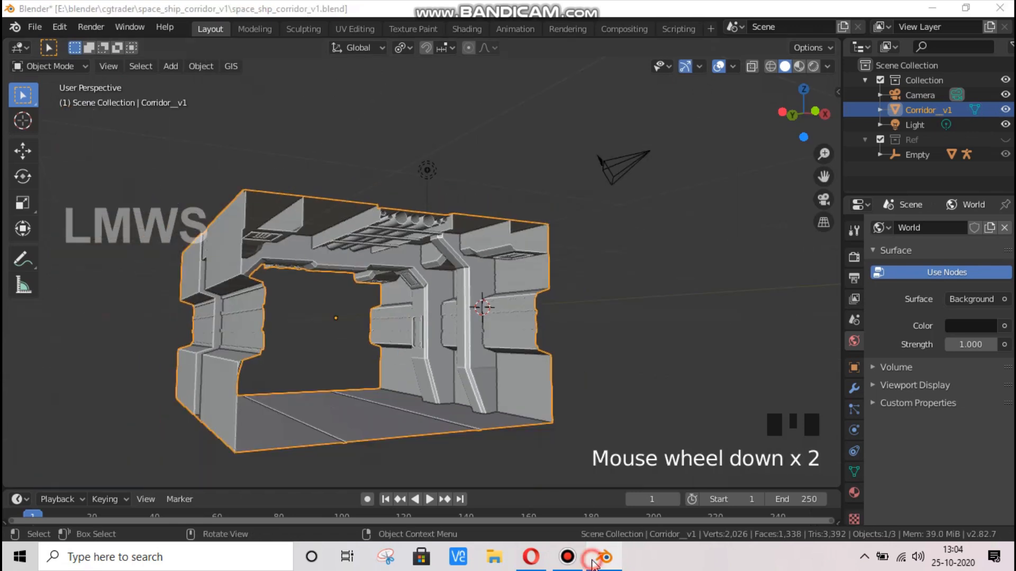
Select the whole linked second column, move it about 0.54 m along negative Y, and save the file
{"action": "left_click", "coordinate": [594, 562]}
{"action": "left_click", "coordinate": [611, 564]}
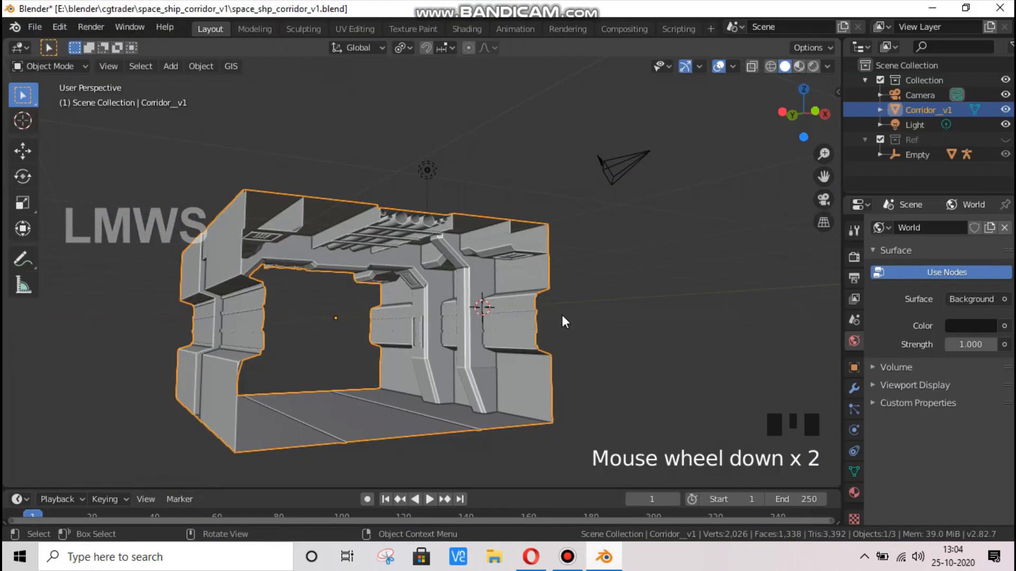
{"action": "scroll", "coordinate": [562, 316], "scroll_direction": "up", "scroll_amount": 2}
{"action": "middle_click_drag", "start_coordinate": [514, 317], "coordinate": [503, 263]}
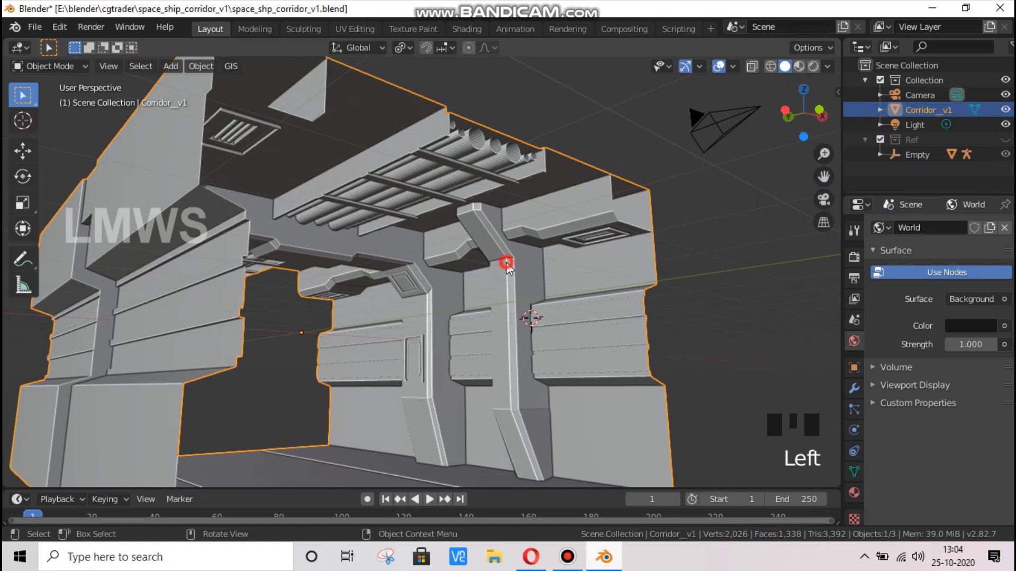
{"action": "key", "text": "Tab"}
{"action": "key", "text": "alt+a"}
{"action": "key", "text": "l"}
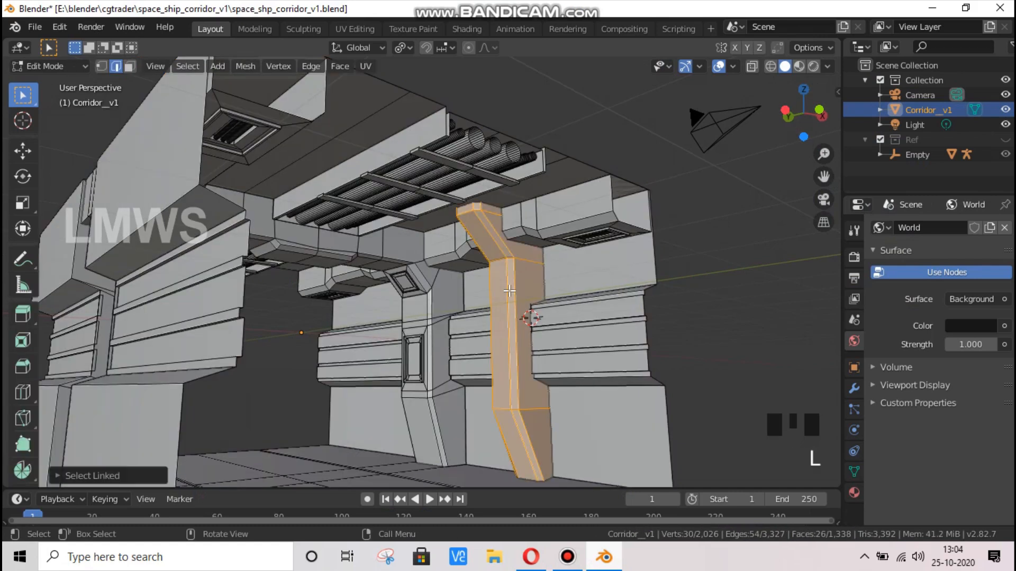
{"action": "key", "text": "g"}
{"action": "key", "text": "y"}
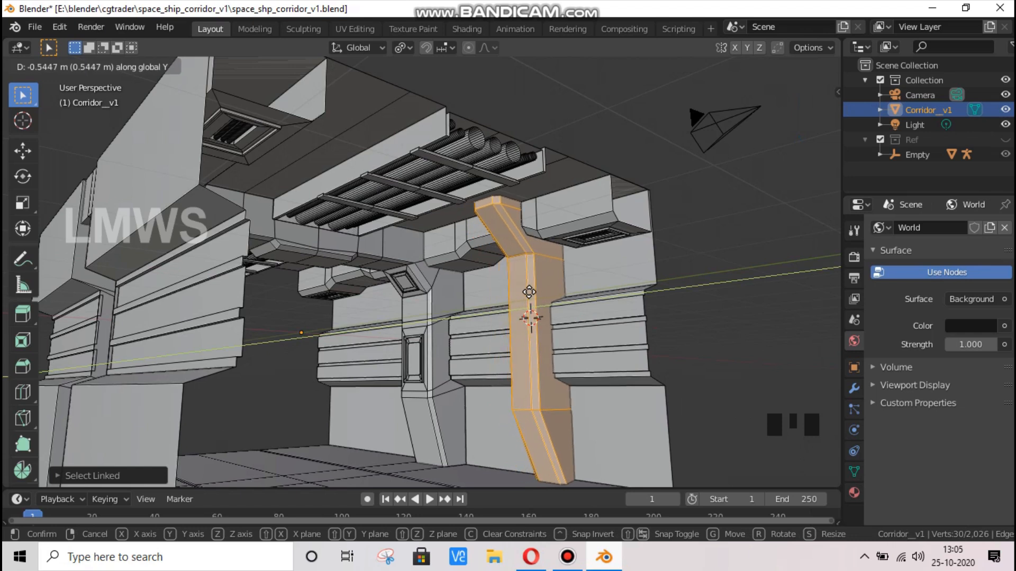
{"action": "left_click", "coordinate": [522, 292]}
{"action": "key", "text": "alt+a"}
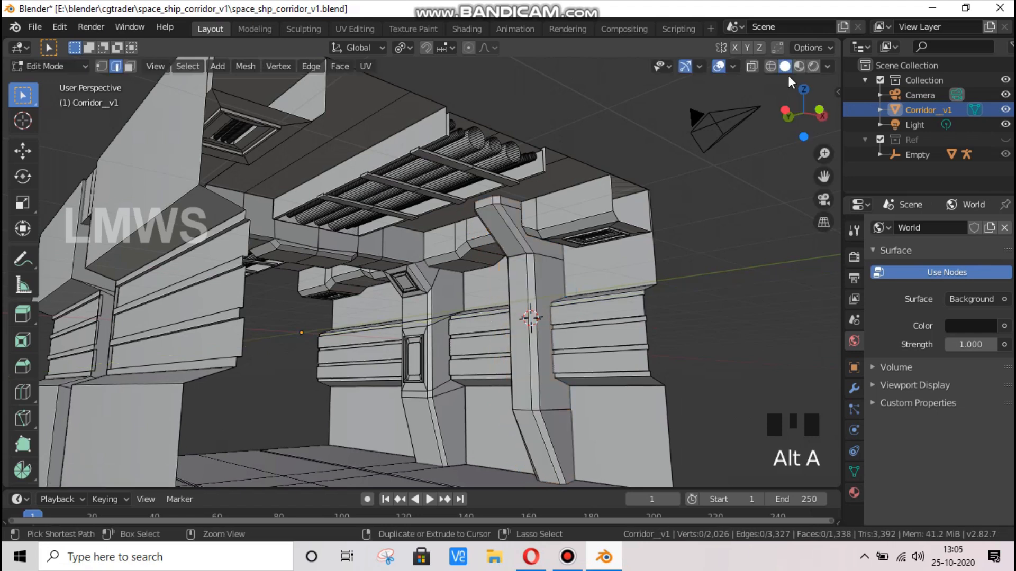
{"action": "key", "text": "ctrl+s"}
Examine the corridor and the second column's placement from several angles in Object Mode
{"action": "scroll", "coordinate": [790, 85], "scroll_direction": "down", "scroll_amount": 3}
{"action": "left_click_drag", "start_coordinate": [803, 113], "coordinate": [611, 545]}
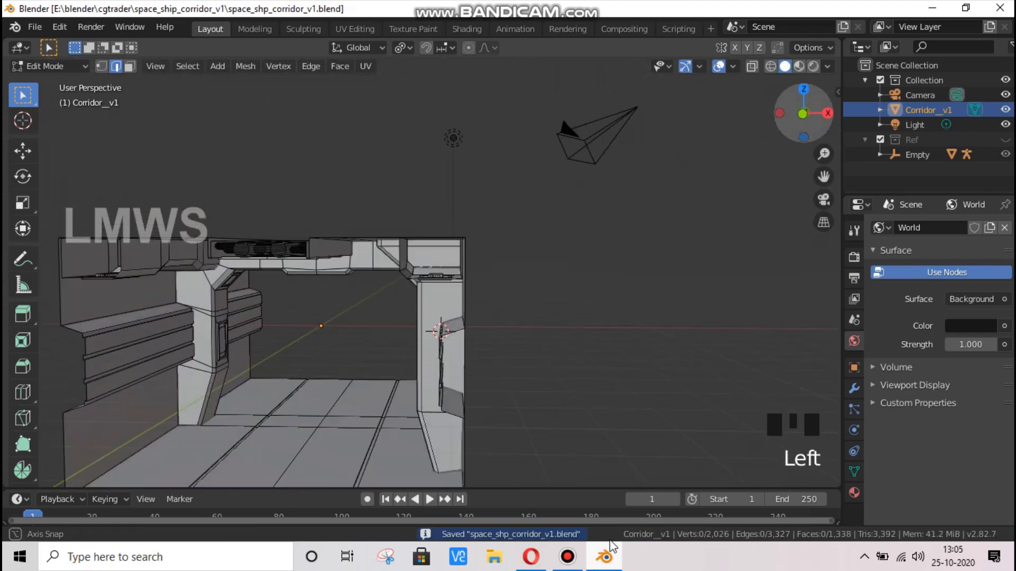
{"action": "left_click", "coordinate": [567, 556]}
{"action": "left_click", "coordinate": [635, 6]}
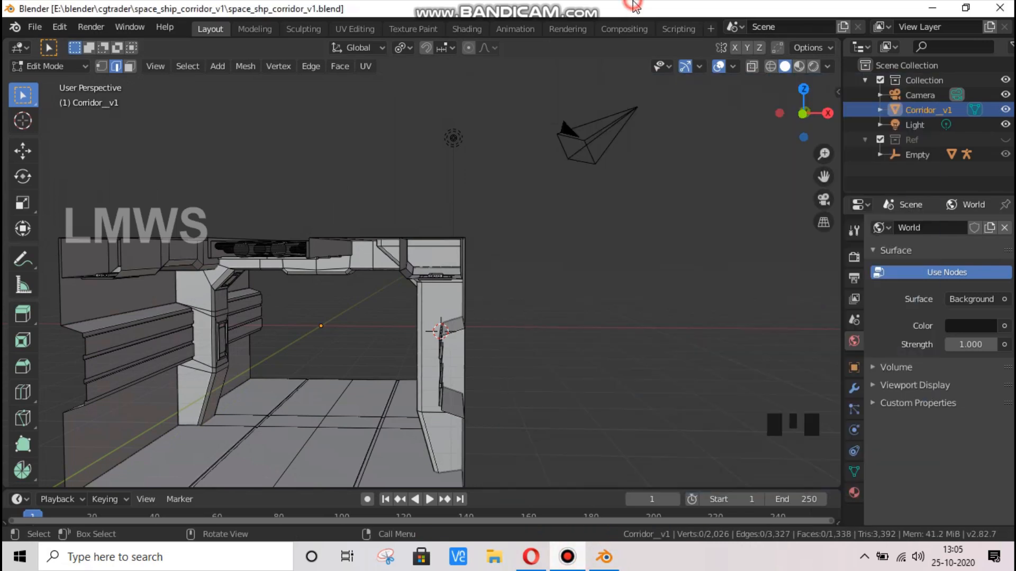
{"action": "left_click_drag", "start_coordinate": [783, 121], "coordinate": [609, 223]}
{"action": "scroll", "coordinate": [466, 252], "scroll_direction": "up", "scroll_amount": 3}
{"action": "key", "text": "Tab"}
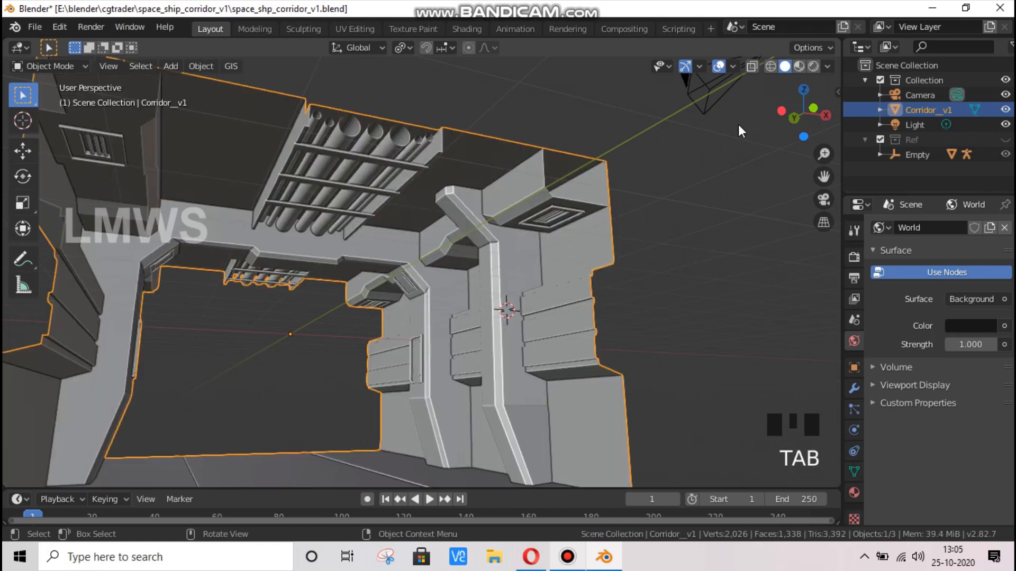
{"action": "left_click_drag", "start_coordinate": [805, 103], "coordinate": [843, 376]}
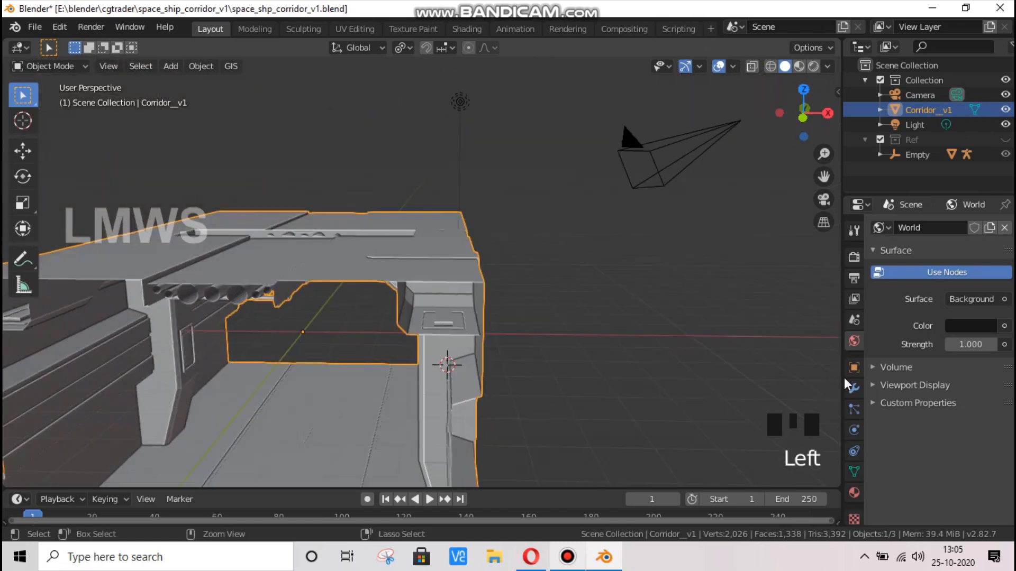
Save the file and add an Array modifier to the corridor with count 21 and relative offset X 0, Y 1
{"action": "key", "text": "ctrl+s"}
{"action": "left_click", "coordinate": [853, 388]}
{"action": "left_click", "coordinate": [891, 229]}
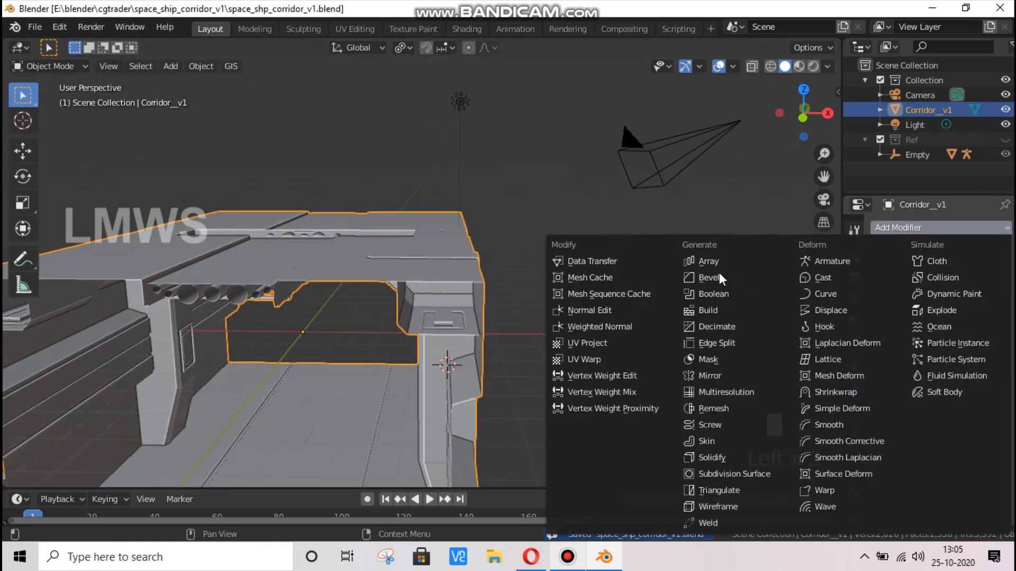
{"action": "left_click", "coordinate": [712, 262]}
{"action": "scroll", "coordinate": [533, 184], "scroll_direction": "down", "scroll_amount": 2}
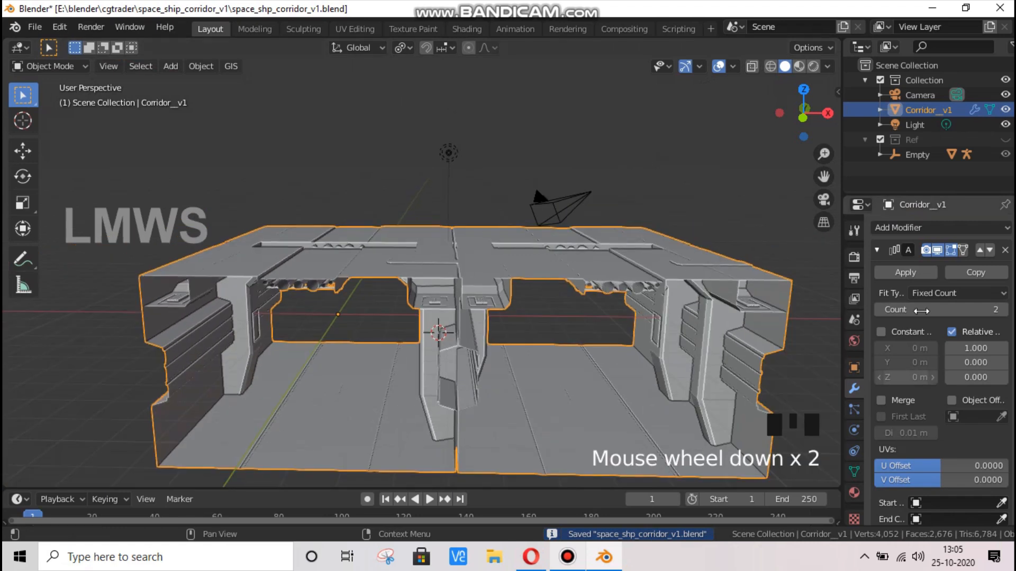
{"action": "left_click_drag", "start_coordinate": [975, 348], "coordinate": [969, 346]}
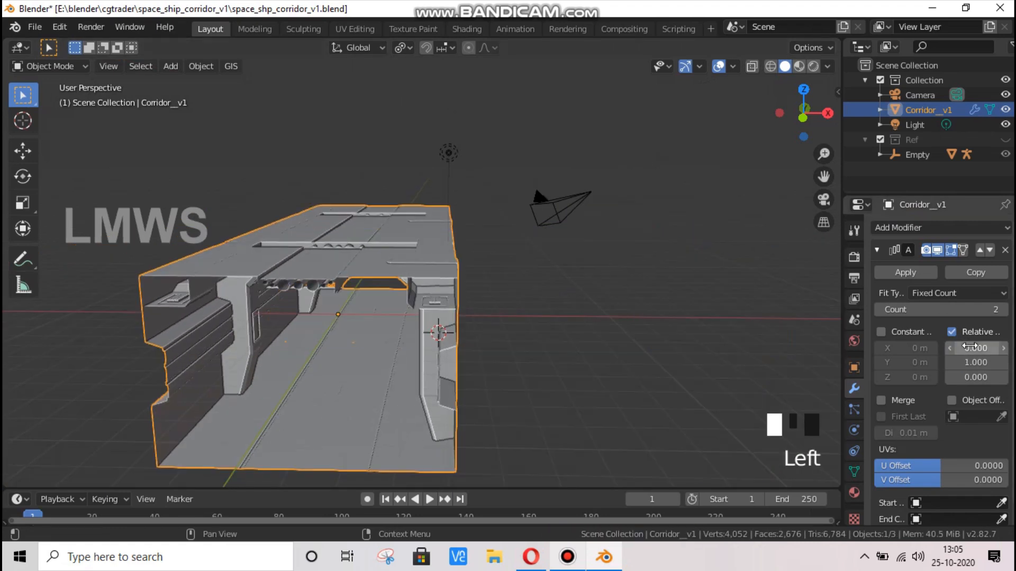
{"action": "left_click_drag", "start_coordinate": [924, 310], "coordinate": [978, 310]}
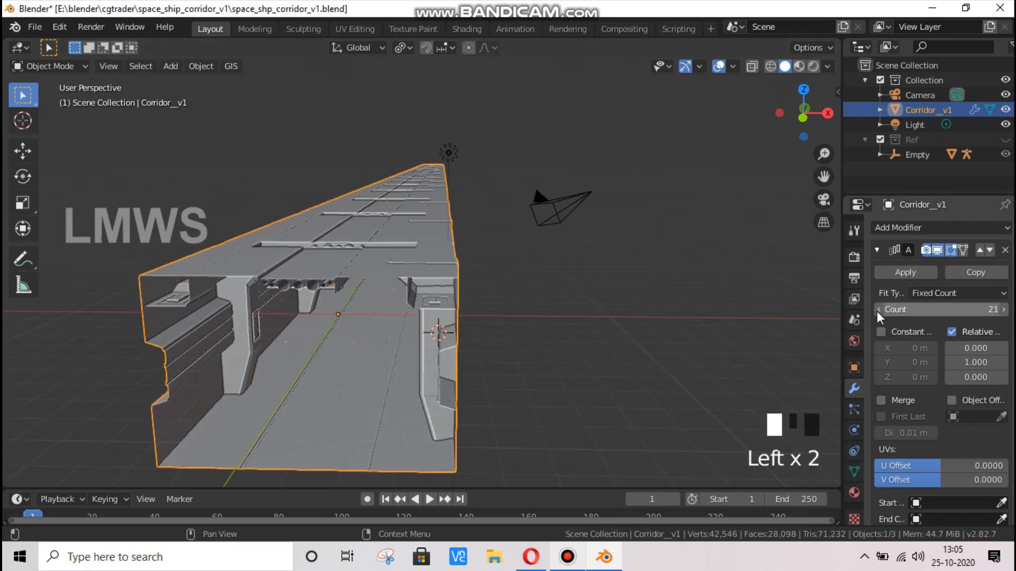
{"action": "left_click_drag", "start_coordinate": [807, 135], "coordinate": [545, 206]}
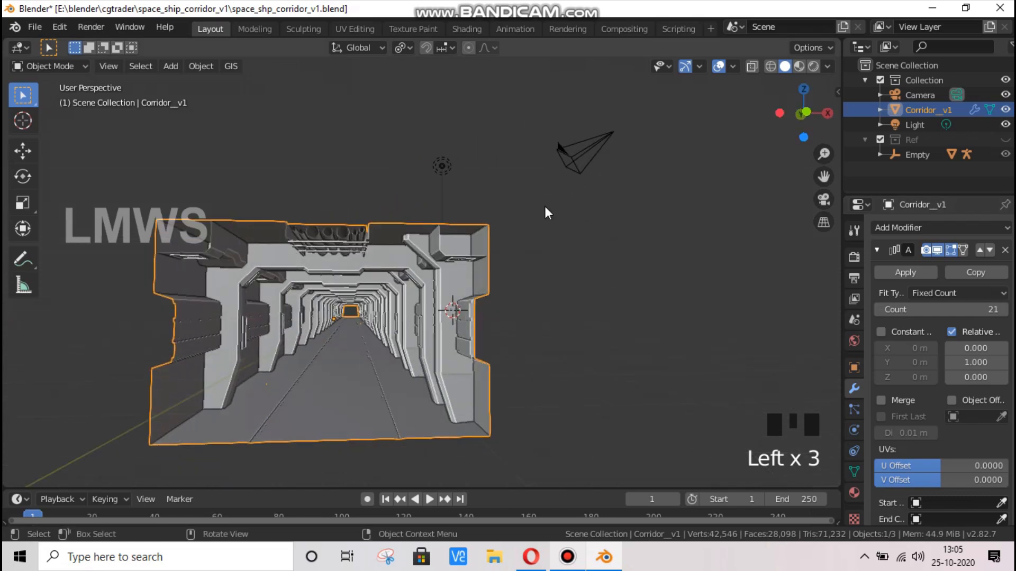
Lock the camera to the view, position it inside the corridor looking down its length, and unlock it
{"action": "key", "text": "KP_0"}
{"action": "key", "text": "n"}
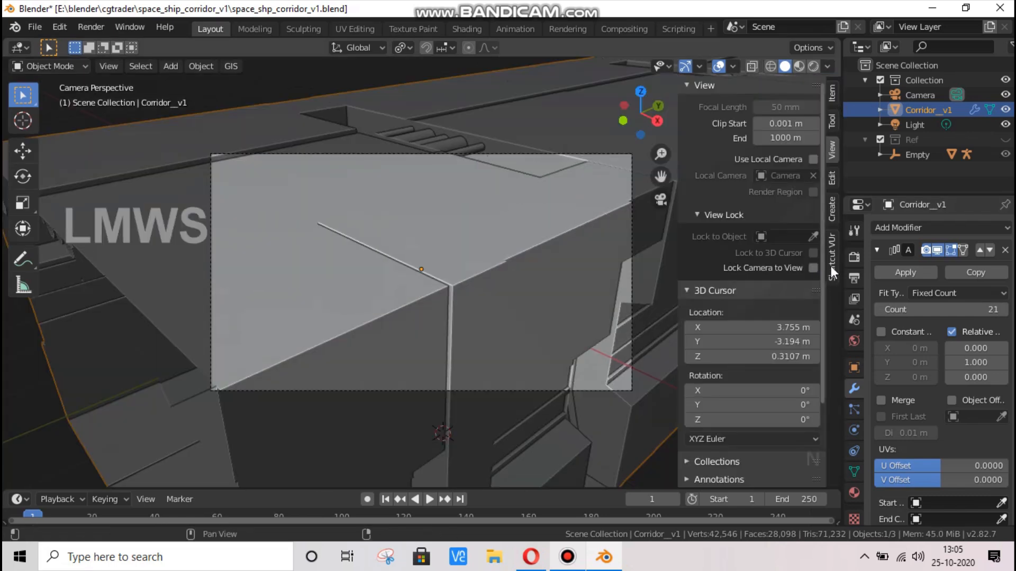
{"action": "left_click", "coordinate": [812, 267]}
{"action": "left_click_drag", "start_coordinate": [641, 118], "coordinate": [566, 158]}
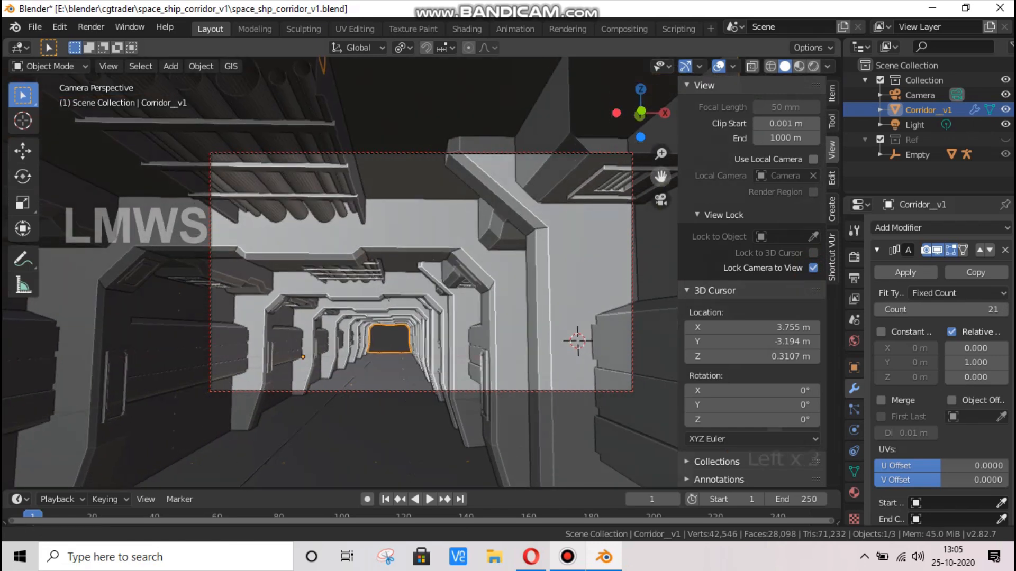
{"action": "left_click_drag", "start_coordinate": [641, 113], "coordinate": [611, 121]}
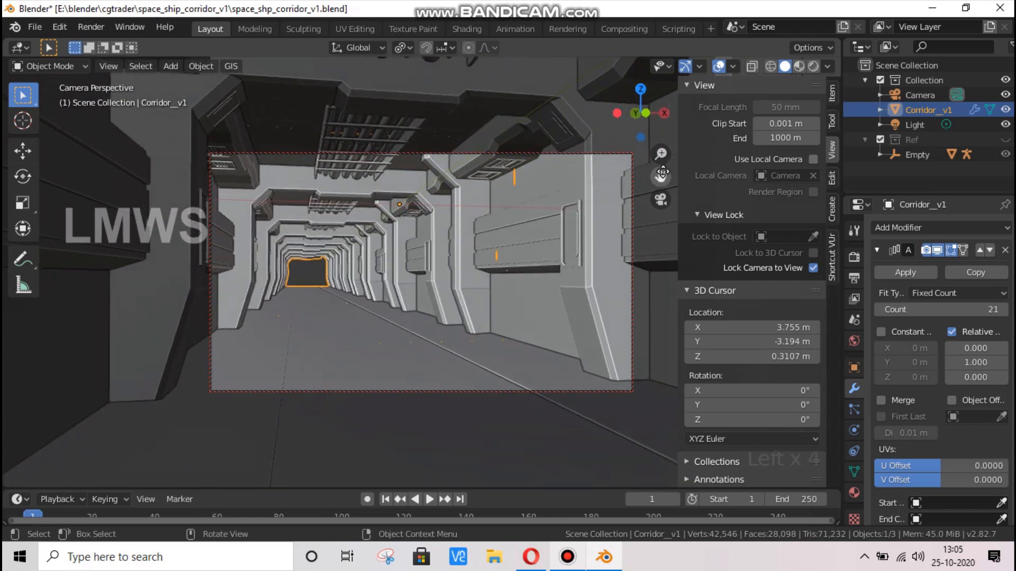
{"action": "left_click", "coordinate": [660, 176]}
{"action": "left_click_drag", "start_coordinate": [660, 176], "coordinate": [653, 182]}
{"action": "left_click", "coordinate": [813, 268]}
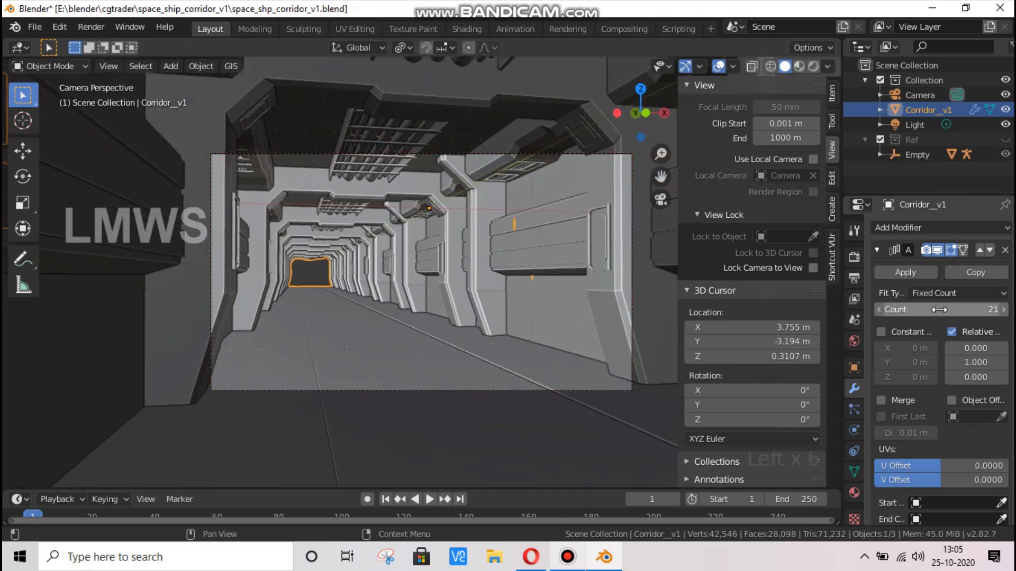
Set the corridor's array count to 10, deselect the corridor and save the file
{"action": "mouse_move", "coordinate": [939, 309]}
{"action": "left_mouse_down"}
{"action": "mouse_move", "coordinate": [894, 310]}
{"action": "mouse_move", "coordinate": [947, 309]}
{"action": "left_mouse_up"}
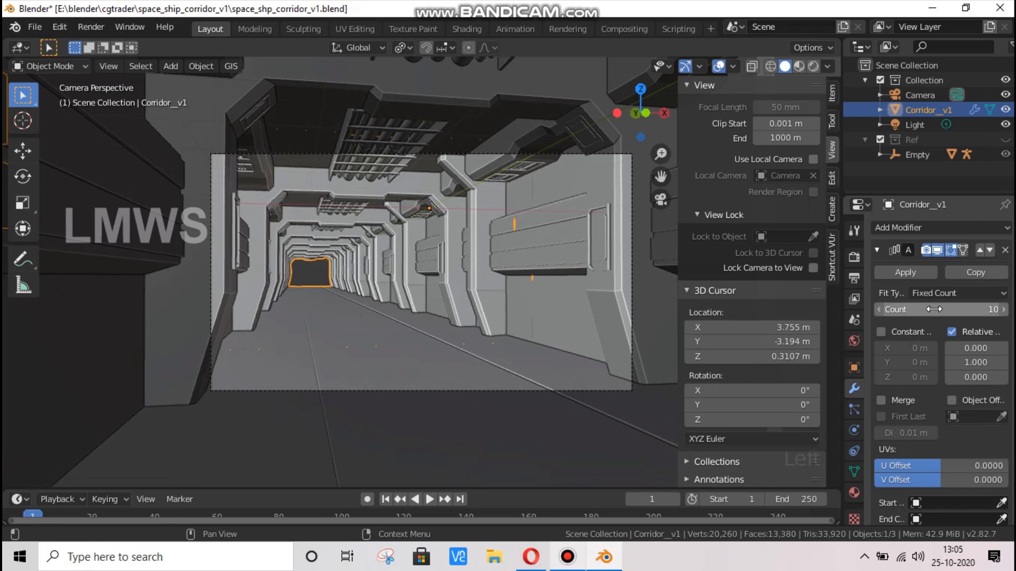
{"action": "key", "text": "alt+a"}
{"action": "scroll", "coordinate": [498, 269], "scroll_direction": "up", "scroll_amount": 2}
{"action": "key", "text": "ctrl+s"}
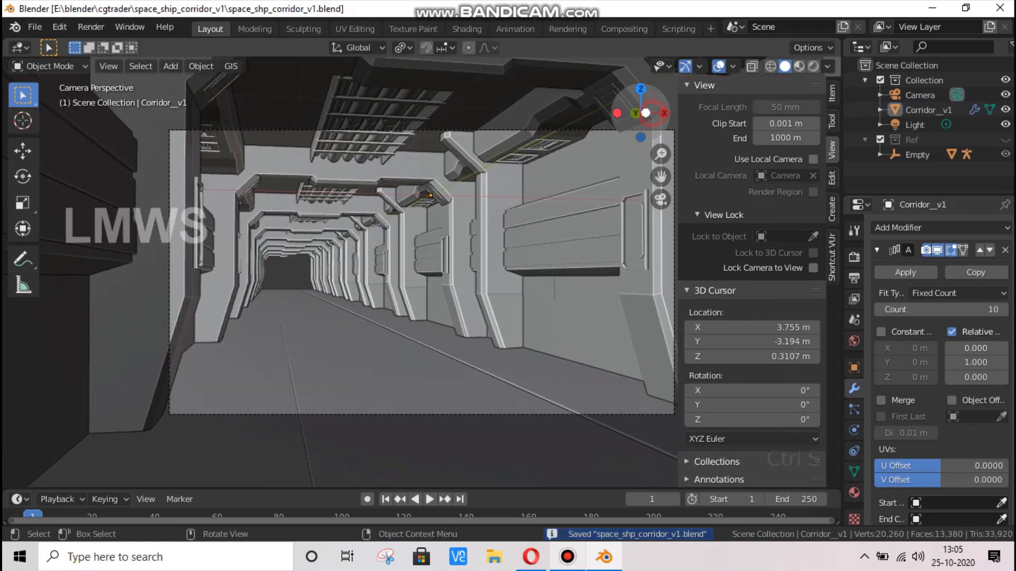
Examine the corridor interior and compare it with the spaceship corridor reference image in the browser
{"action": "scroll", "coordinate": [384, 243], "scroll_direction": "up", "scroll_amount": 5}
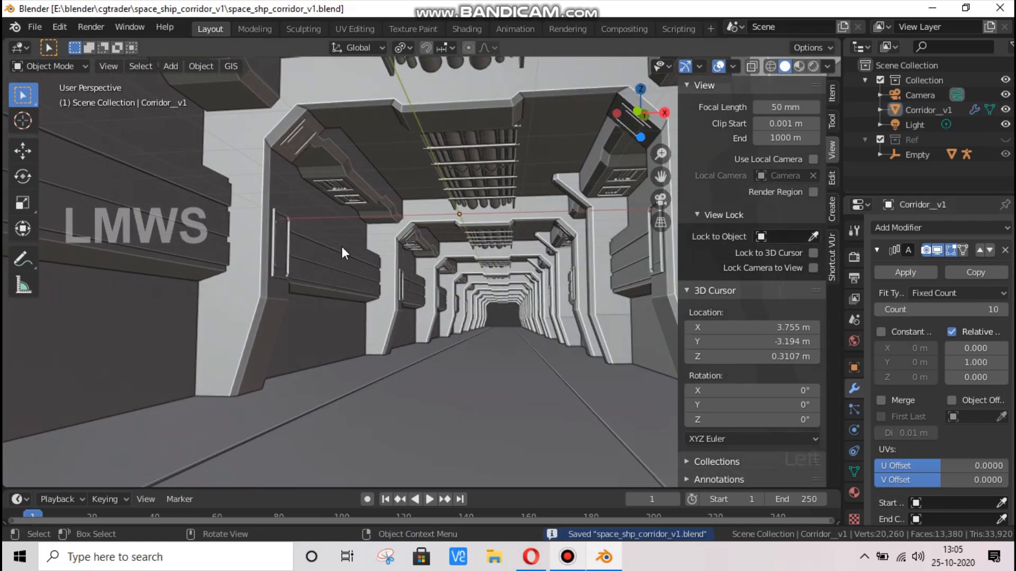
{"action": "scroll", "coordinate": [342, 293], "scroll_direction": "up", "scroll_amount": 3}
{"action": "key", "text": "alt+Tab"}
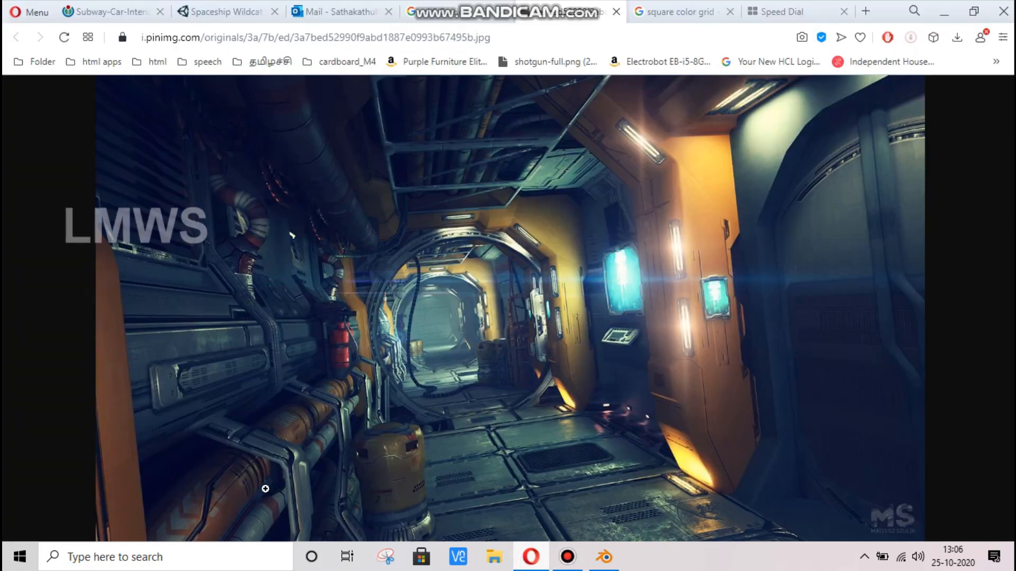
{"action": "left_click", "coordinate": [604, 556]}
{"action": "scroll", "coordinate": [395, 304], "scroll_direction": "down", "scroll_amount": 4}
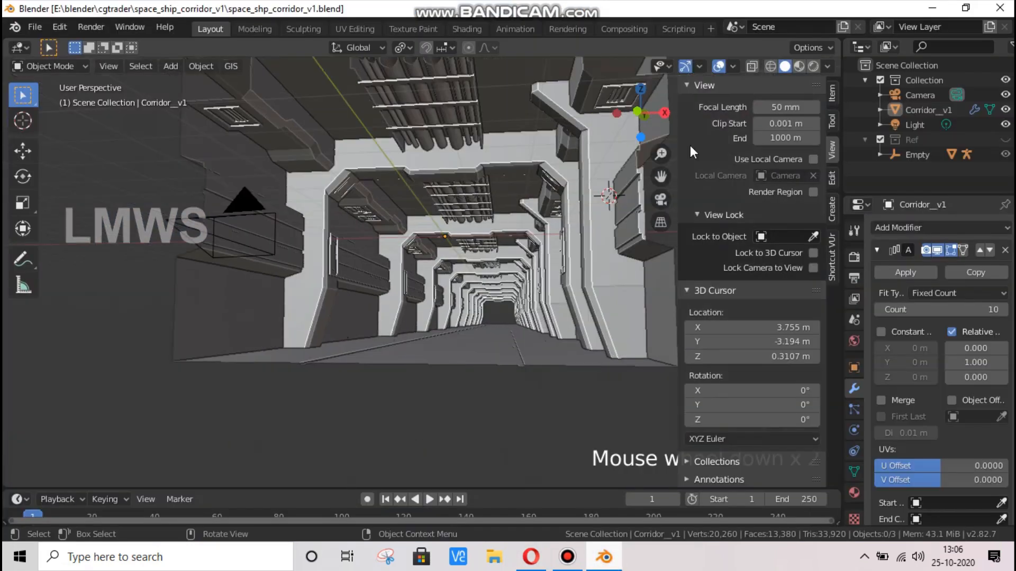
Enter Edit Mode on the corridor and snap the 3D cursor to the edge beneath the left wall's ribbed panel
{"action": "left_click_drag", "start_coordinate": [646, 117], "coordinate": [641, 107]}
{"action": "left_click", "coordinate": [249, 274]}
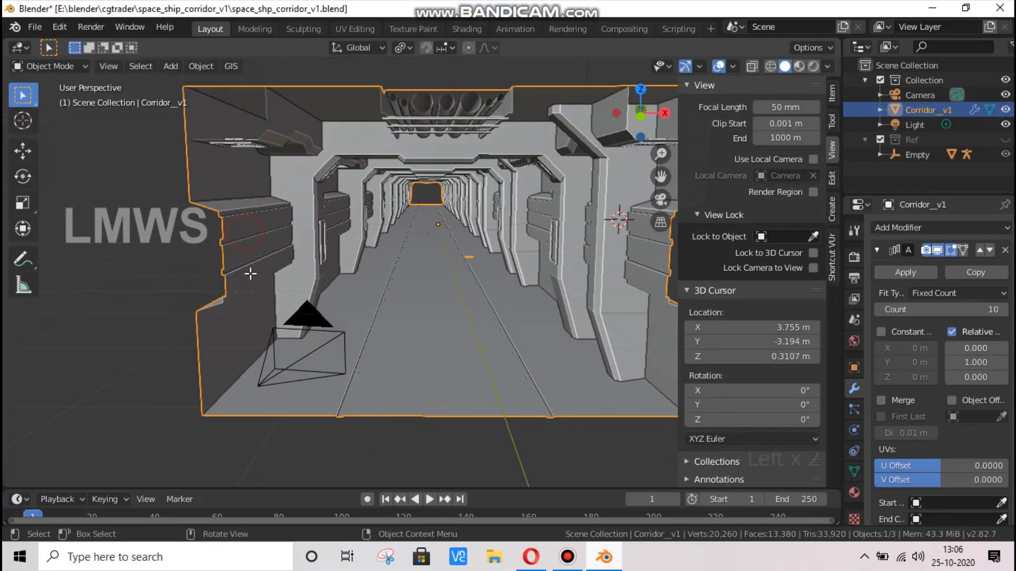
{"action": "key", "text": "Tab"}
{"action": "scroll", "coordinate": [250, 279], "scroll_direction": "up", "scroll_amount": 3}
{"action": "scroll", "coordinate": [251, 280], "scroll_direction": "down", "scroll_amount": 3}
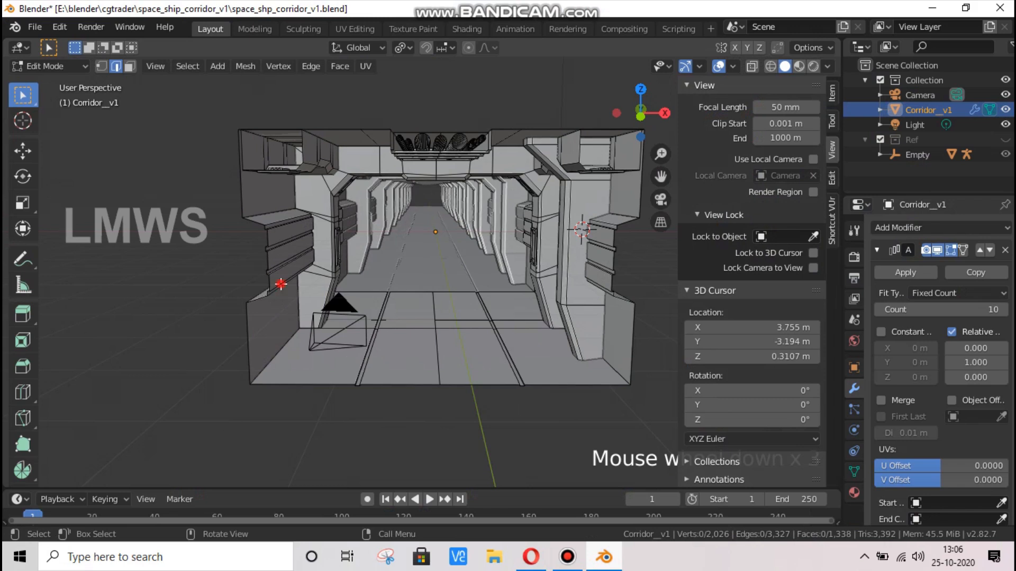
{"action": "left_click", "coordinate": [321, 303]}
{"action": "key", "text": "shift+s"}
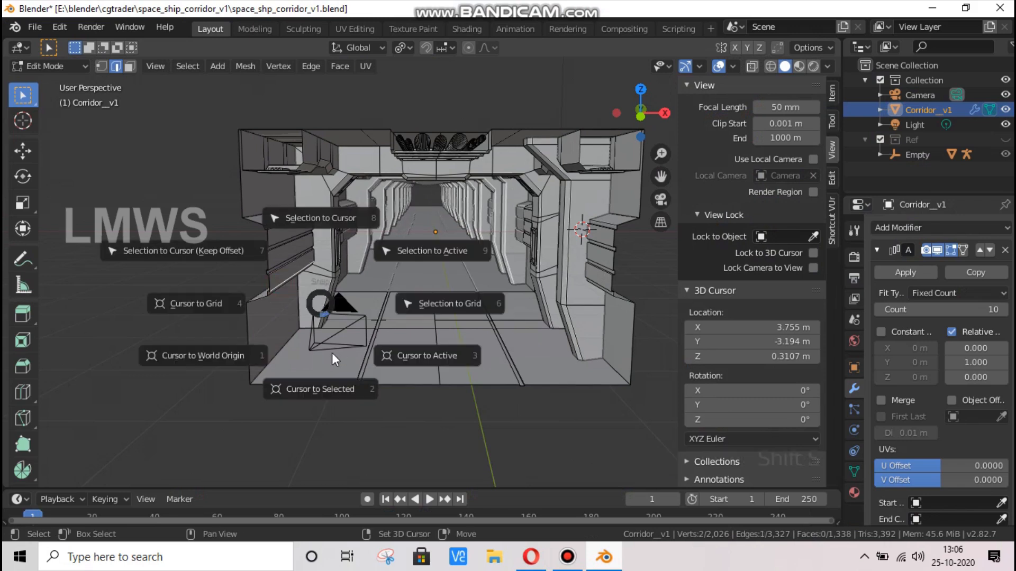
{"action": "left_click", "coordinate": [329, 388]}
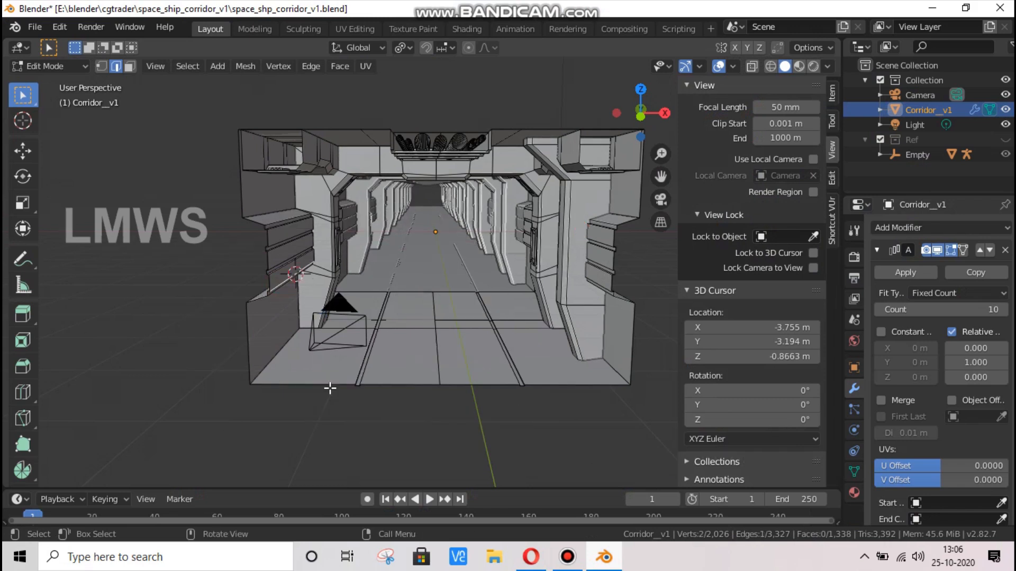
{"action": "key", "text": "shift+a"}
{"action": "key", "text": "Escape"}
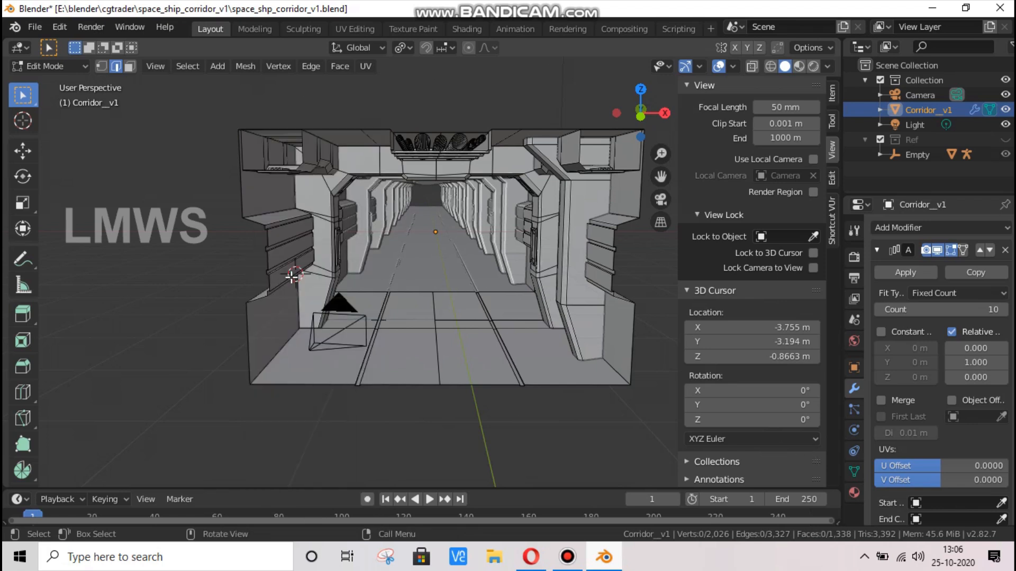
Switch to face selection and turn off the array modifier's viewport display to leave a single corridor segment
{"action": "left_click", "coordinate": [131, 67]}
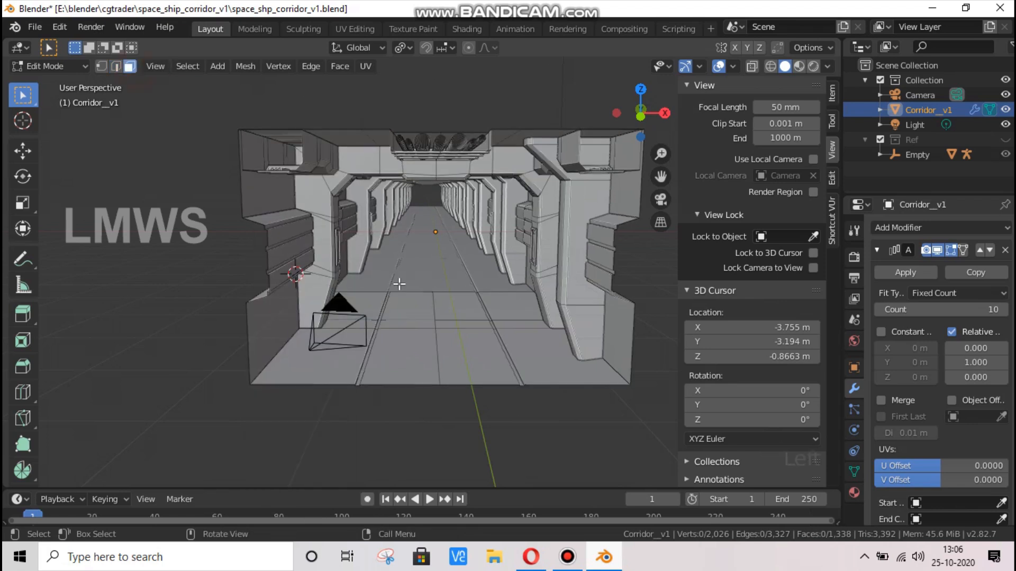
{"action": "left_click", "coordinate": [936, 249]}
{"action": "left_click_drag", "start_coordinate": [640, 113], "coordinate": [434, 137]}
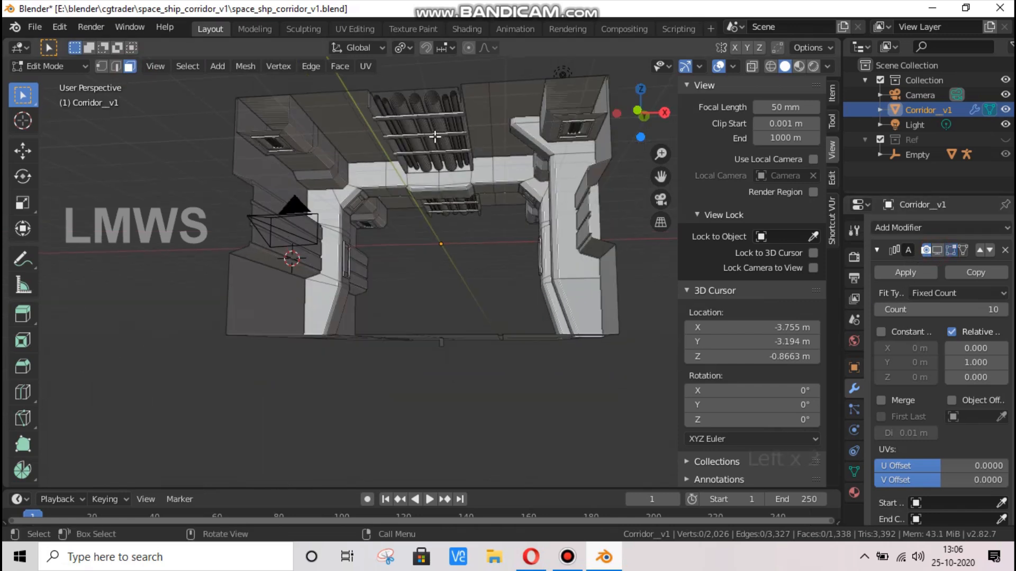
Duplicate one ceiling pipe about 3.79 m along negative X and lower it to just beneath the left wall's ribbed panel
{"action": "key", "text": "l"}
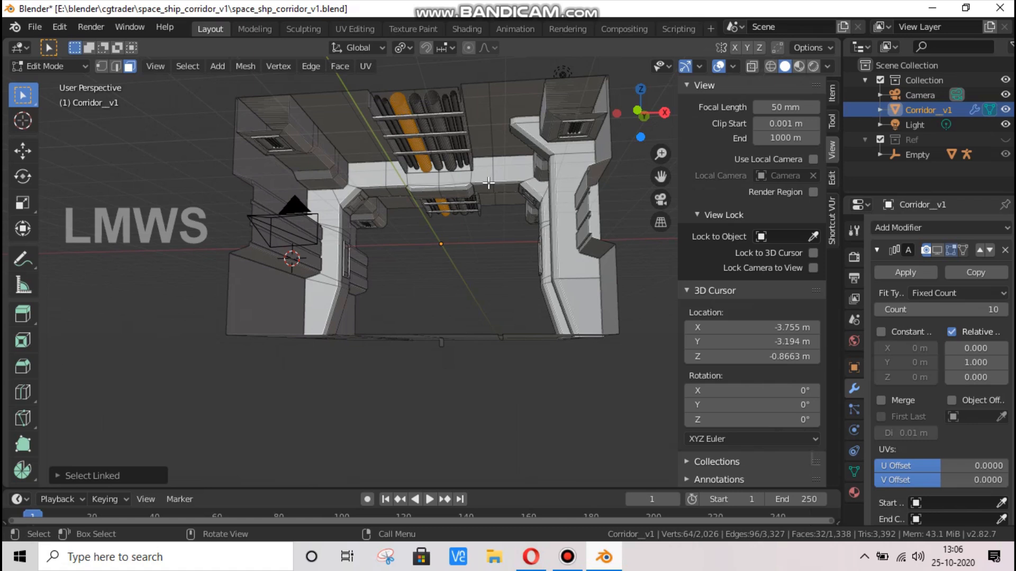
{"action": "key", "text": "shift+d"}
{"action": "key", "text": "x"}
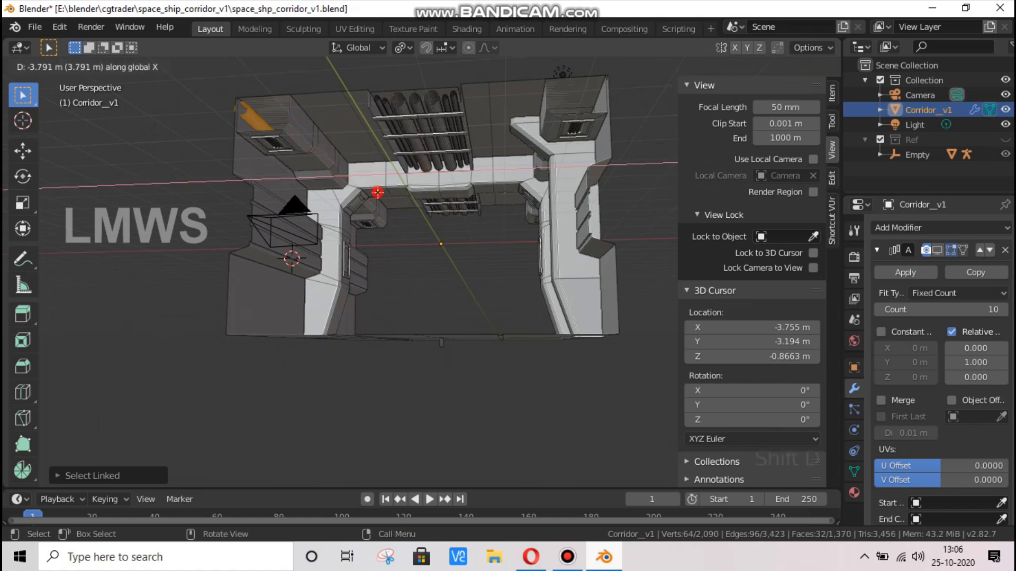
{"action": "right_click", "coordinate": [378, 193]}
{"action": "key", "text": "g"}
{"action": "key", "text": "z"}
{"action": "left_click", "coordinate": [365, 300]}
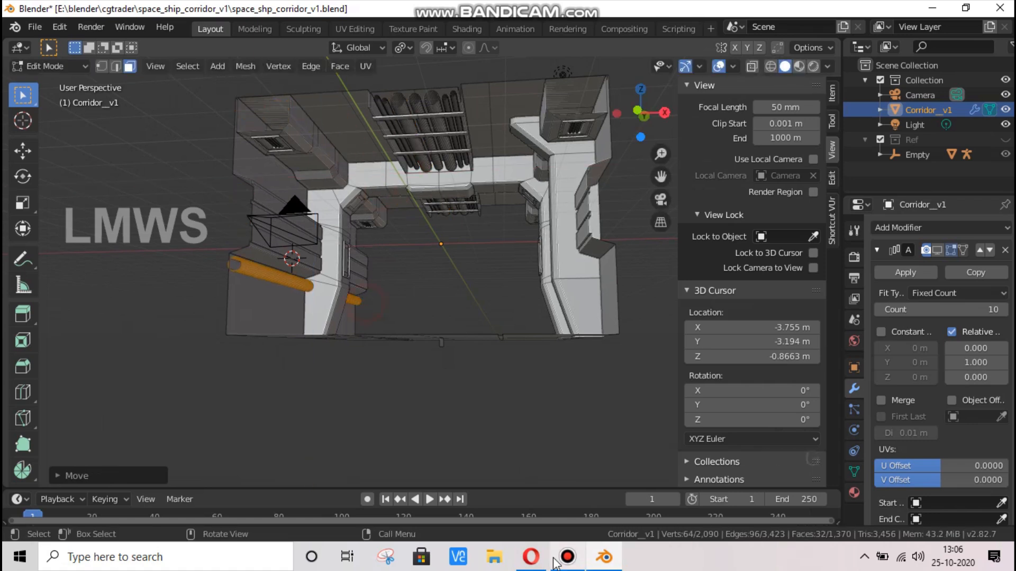
Check the wall pipes in the browser's reference image, return to Blender and shift the pipe copy slightly along X
{"action": "left_click", "coordinate": [540, 564]}
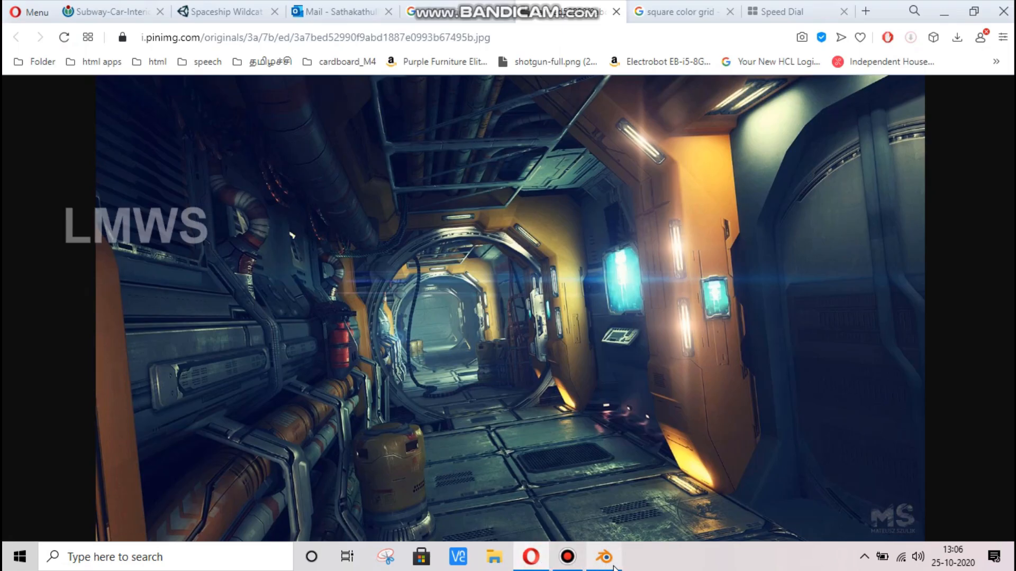
{"action": "key", "text": "alt+Tab"}
{"action": "scroll", "coordinate": [351, 304], "scroll_direction": "up", "scroll_amount": 2}
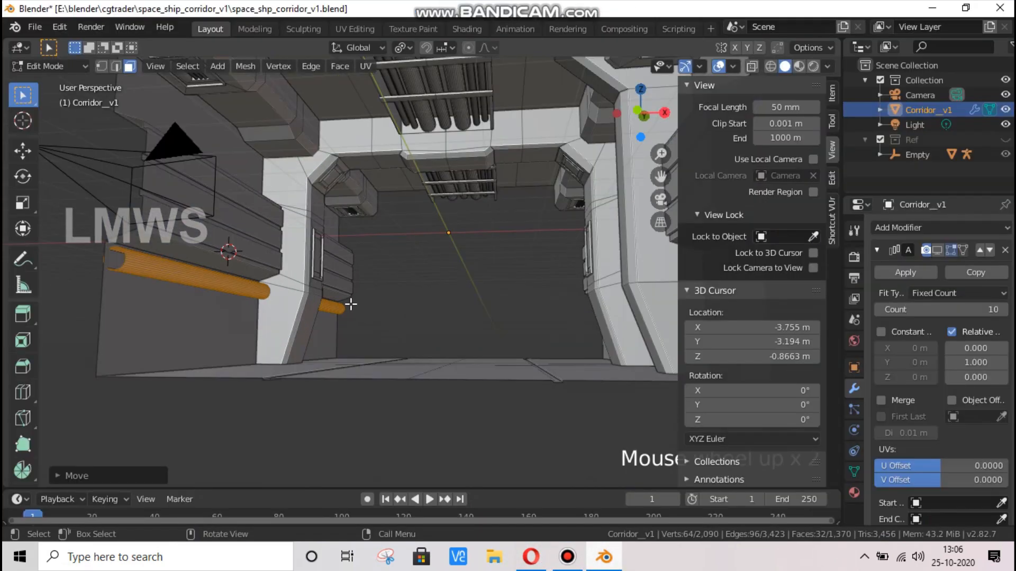
{"action": "key", "text": "g"}
{"action": "key", "text": "x"}
{"action": "right_click", "coordinate": [285, 303]}
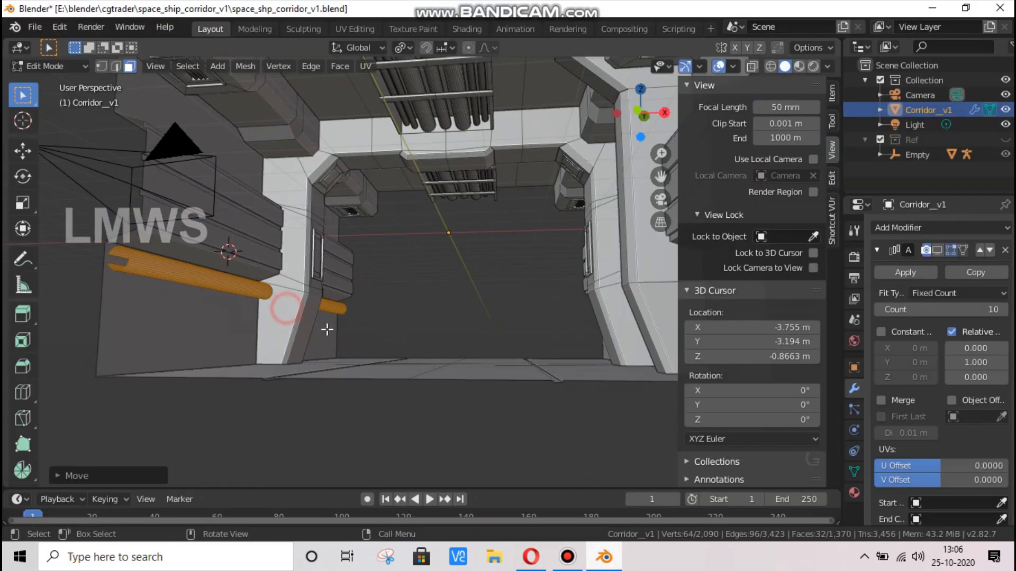
Thicken the wall pipe by scaling it in X and Z only, and move it about 0.11 m along X
{"action": "key", "text": "s"}
{"action": "key", "text": "y"}
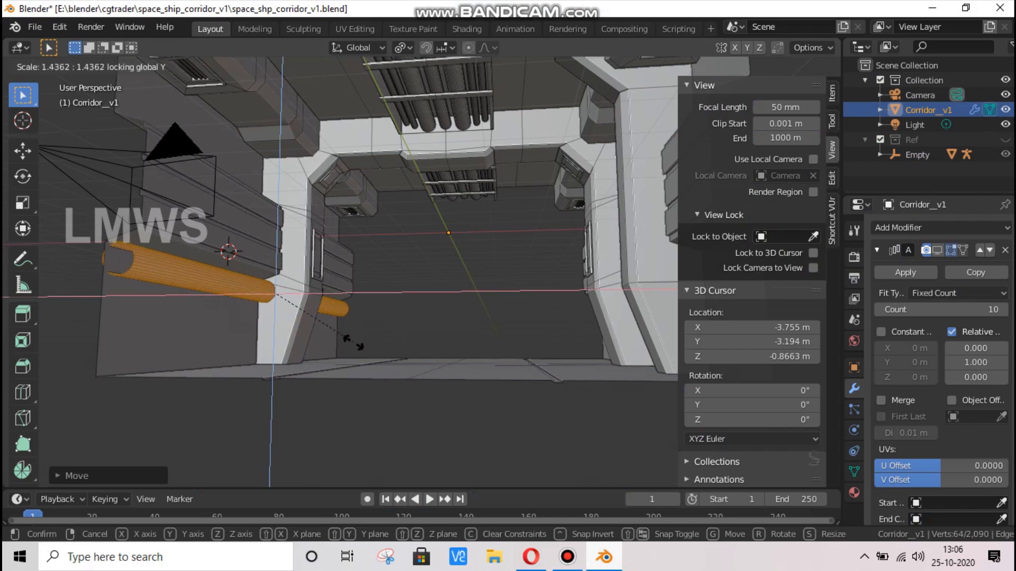
{"action": "left_click", "coordinate": [320, 340]}
{"action": "key", "text": "g"}
{"action": "key", "text": "x"}
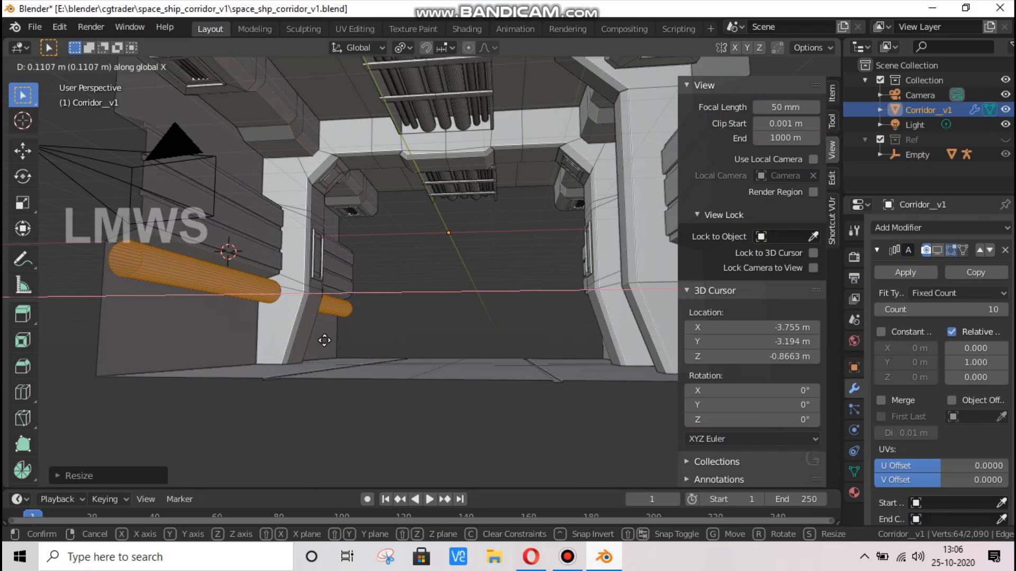
{"action": "left_click", "coordinate": [324, 340]}
Check the reference image again, return to Blender and duplicate the wall pipe about 0.6 m straight down along Z
{"action": "scroll", "coordinate": [329, 346], "scroll_direction": "up", "scroll_amount": 2}
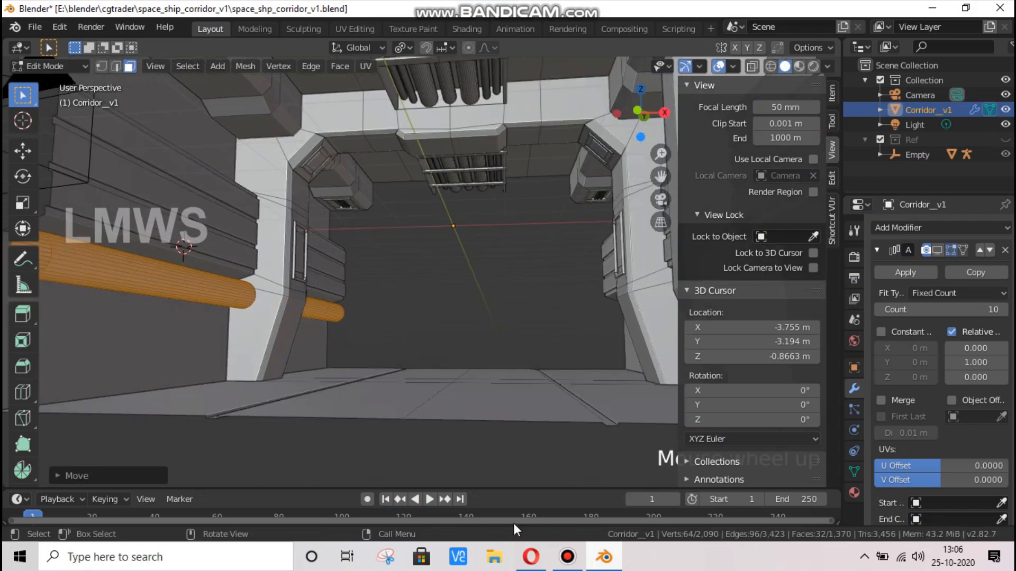
{"action": "left_click", "coordinate": [609, 560]}
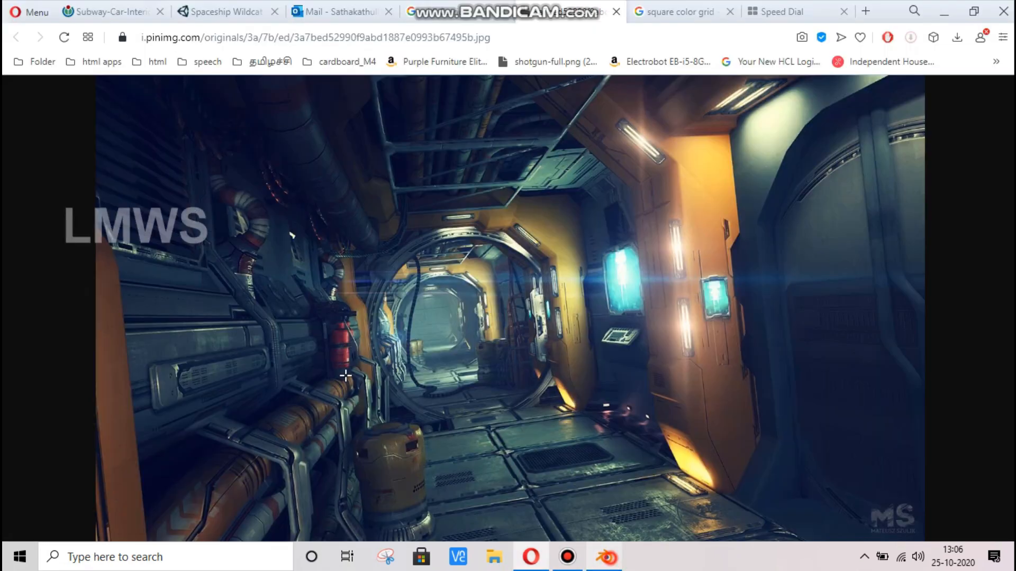
{"action": "key", "text": "alt+Tab"}
{"action": "key", "text": "shift+d"}
{"action": "key", "text": "z"}
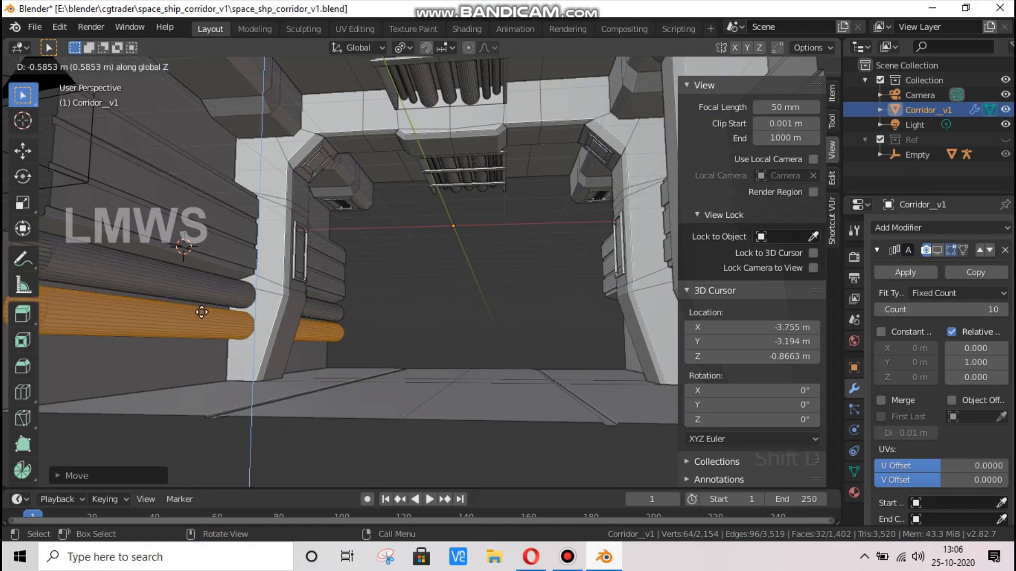
{"action": "key", "text": "Escape"}
Scale the lower pipe down to a thinner size and move it up close beneath the upper pipe
{"action": "key", "text": "s"}
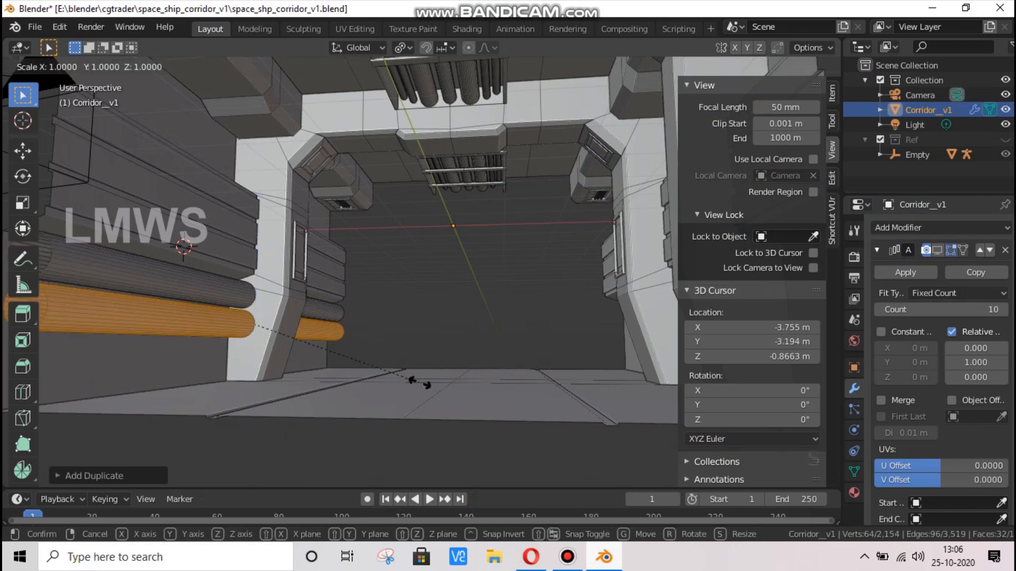
{"action": "left_click", "coordinate": [365, 372]}
{"action": "left_click_drag", "start_coordinate": [661, 171], "coordinate": [370, 328]}
{"action": "scroll", "coordinate": [315, 375], "scroll_direction": "up", "scroll_amount": 4}
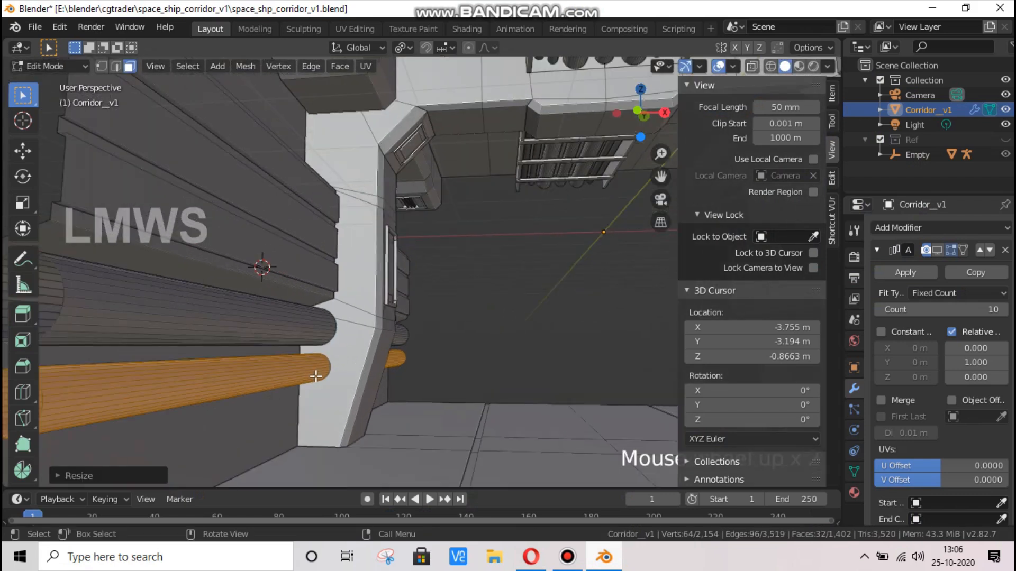
{"action": "key", "text": "g"}
{"action": "left_click", "coordinate": [316, 370]}
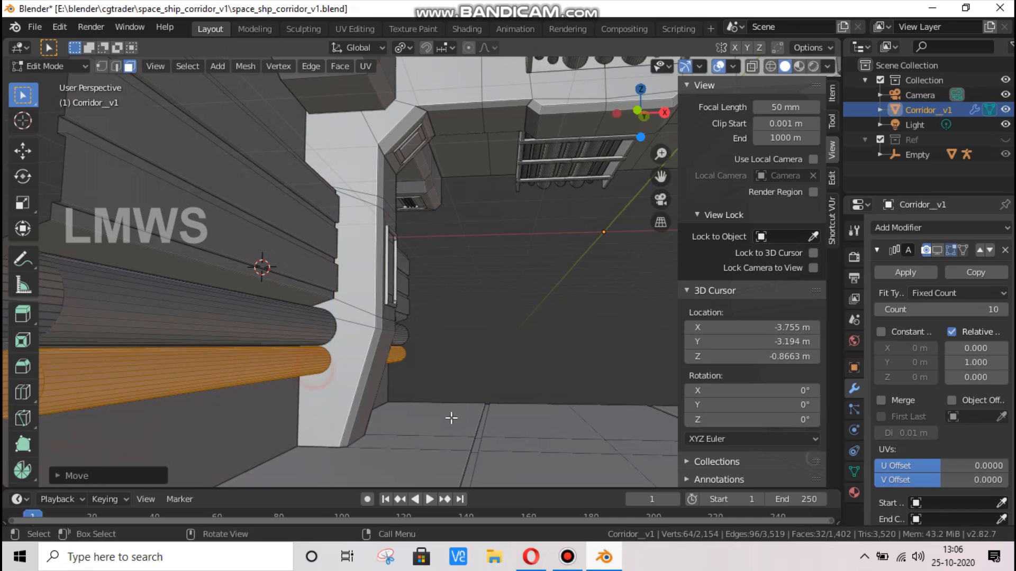
{"action": "key", "text": "s"}
{"action": "left_click", "coordinate": [420, 402]}
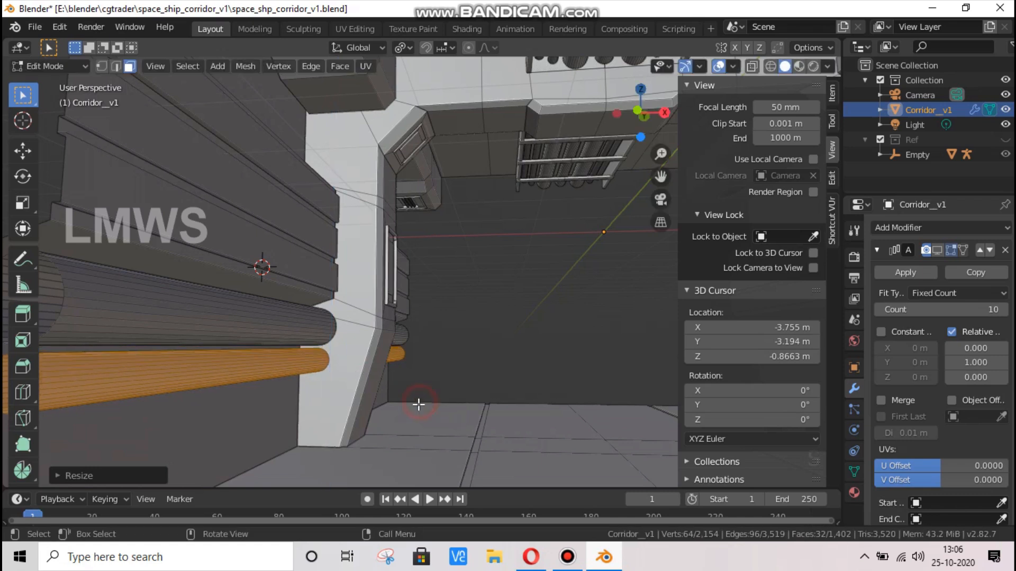
Deselect the lower pipe and return to Object Mode to view both wall pipes
{"action": "key", "text": "alt+a"}
{"action": "key", "text": "Tab"}
{"action": "scroll", "coordinate": [420, 288], "scroll_direction": "down", "scroll_amount": 4}
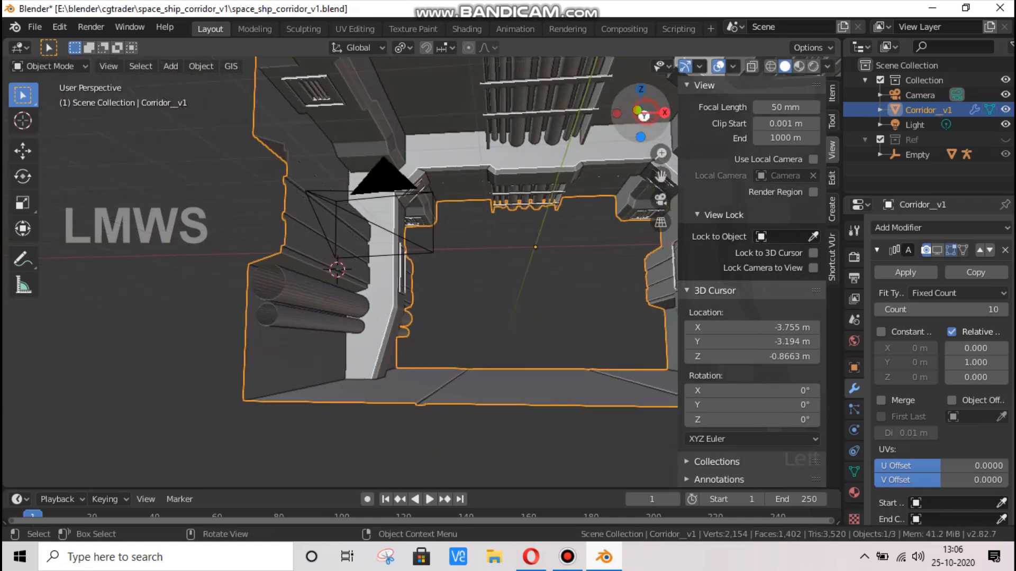
{"action": "left_click_drag", "start_coordinate": [638, 112], "coordinate": [578, 122]}
Switch to the browser and examine the left wall's pipes and brackets in the enlarged reference image
{"action": "left_click", "coordinate": [603, 554]}
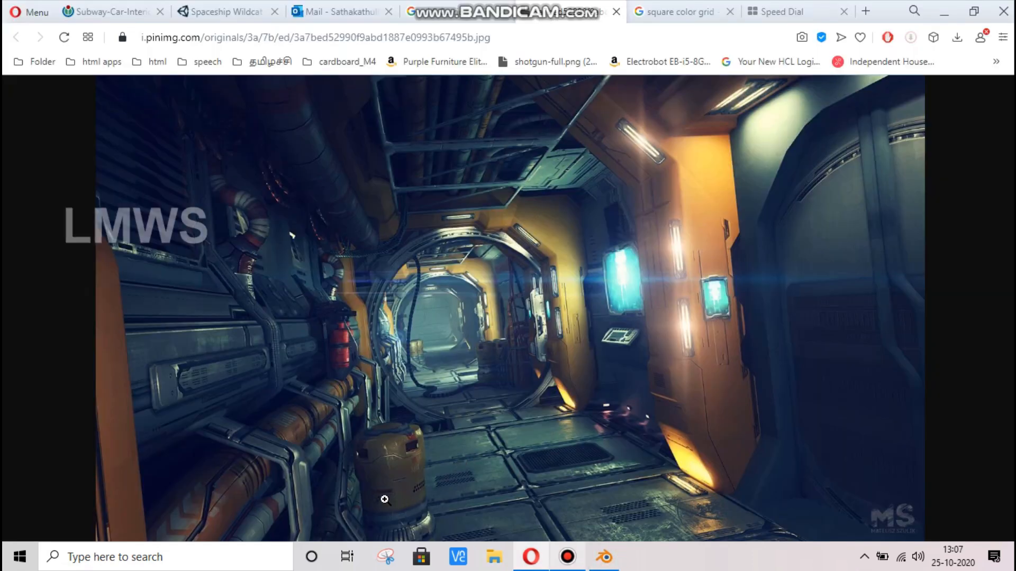
{"action": "left_click", "coordinate": [337, 486]}
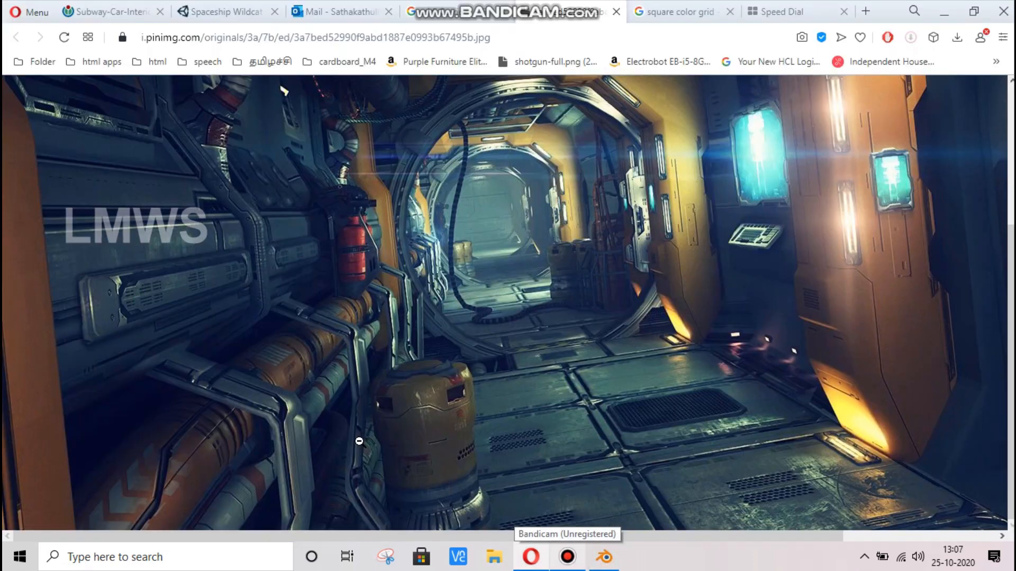
{"action": "left_click", "coordinate": [358, 441]}
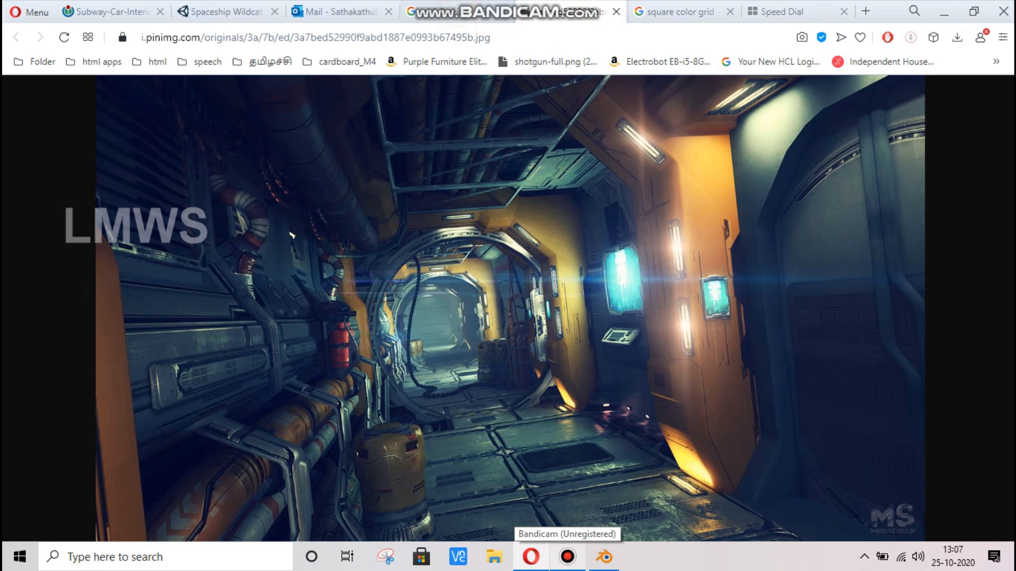
{"action": "left_click", "coordinate": [567, 556]}
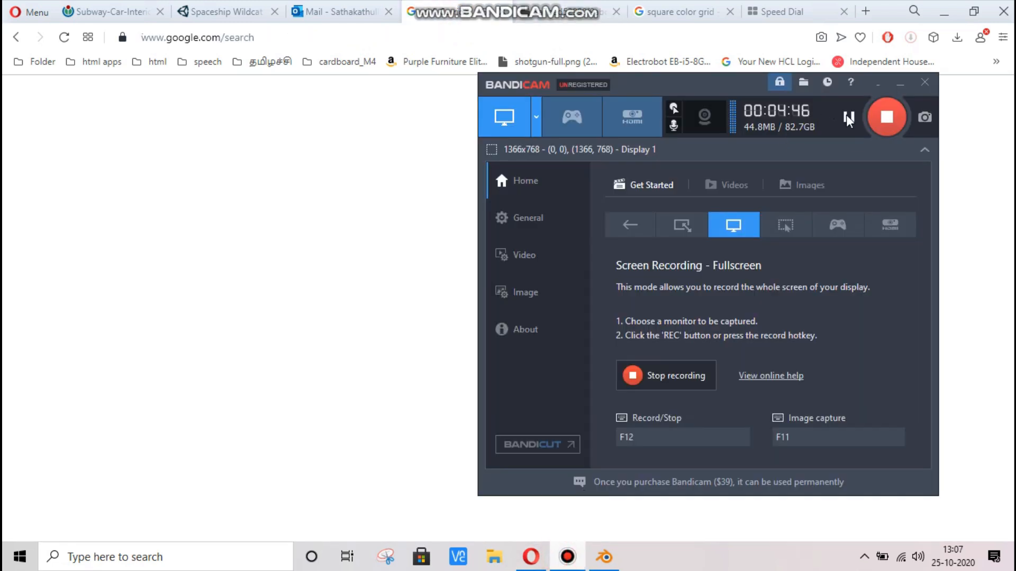
{"action": "left_click", "coordinate": [848, 117]}
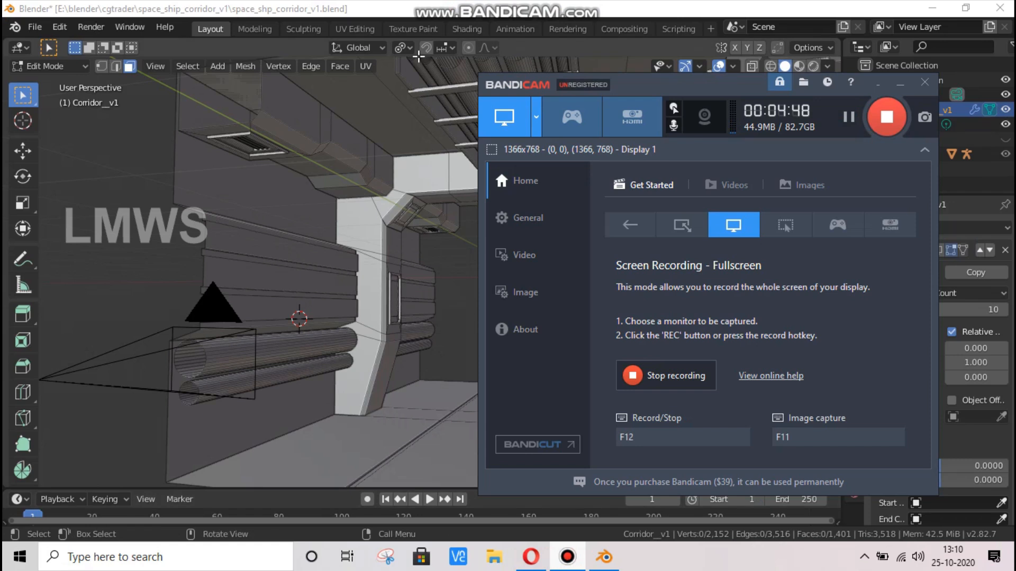
{"action": "left_click", "coordinate": [310, 372]}
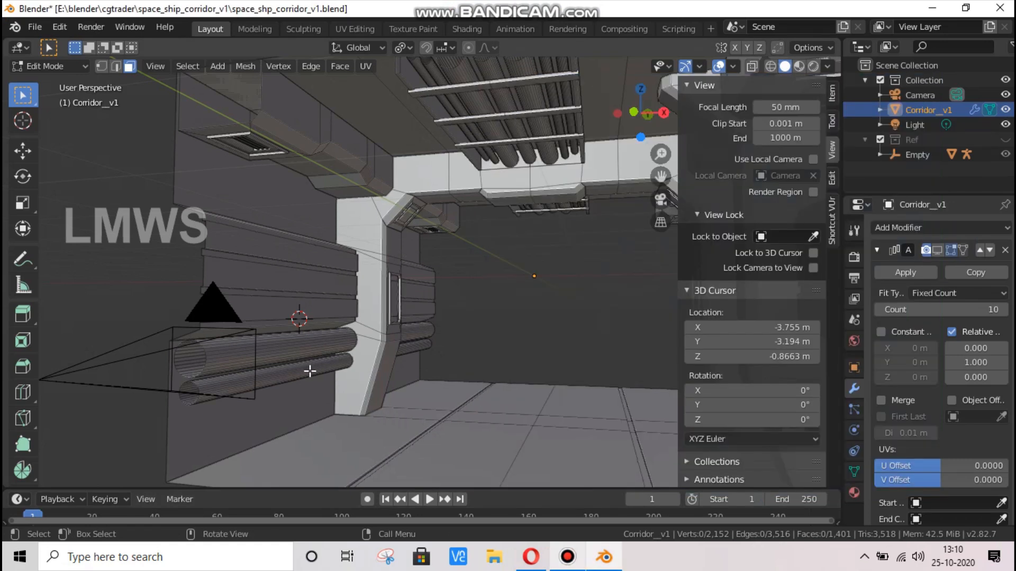
{"action": "middle_click_drag", "start_coordinate": [310, 372], "coordinate": [245, 358]}
{"action": "scroll", "coordinate": [245, 358], "scroll_direction": "up", "scroll_amount": 2}
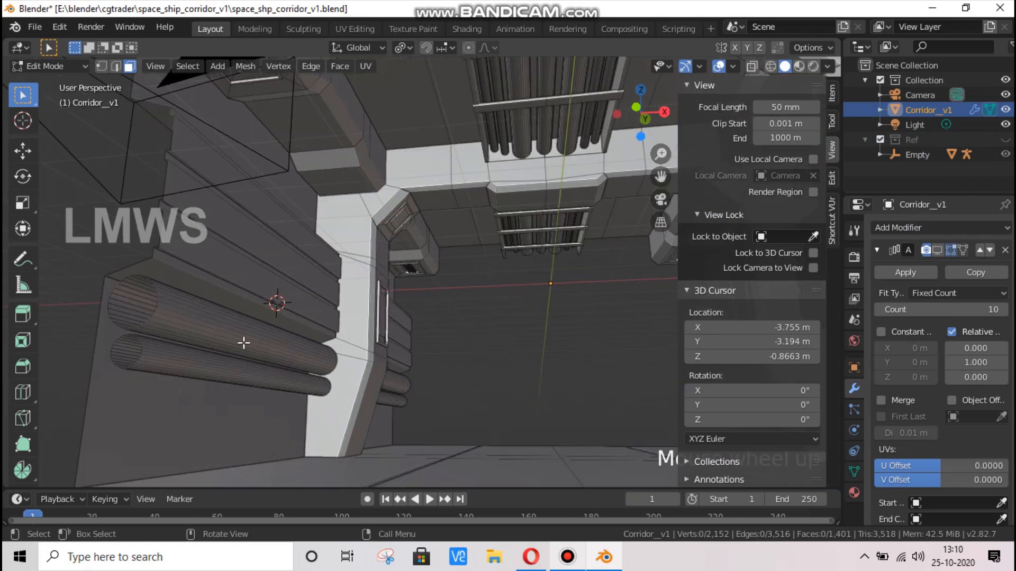
Try duplicating the large upper wall pipe down along Z below the thinner pipe, and undo the copy
{"action": "key", "text": "a"}
{"action": "key", "text": "alt+a"}
{"action": "key", "text": "l"}
{"action": "key", "text": "shift+d"}
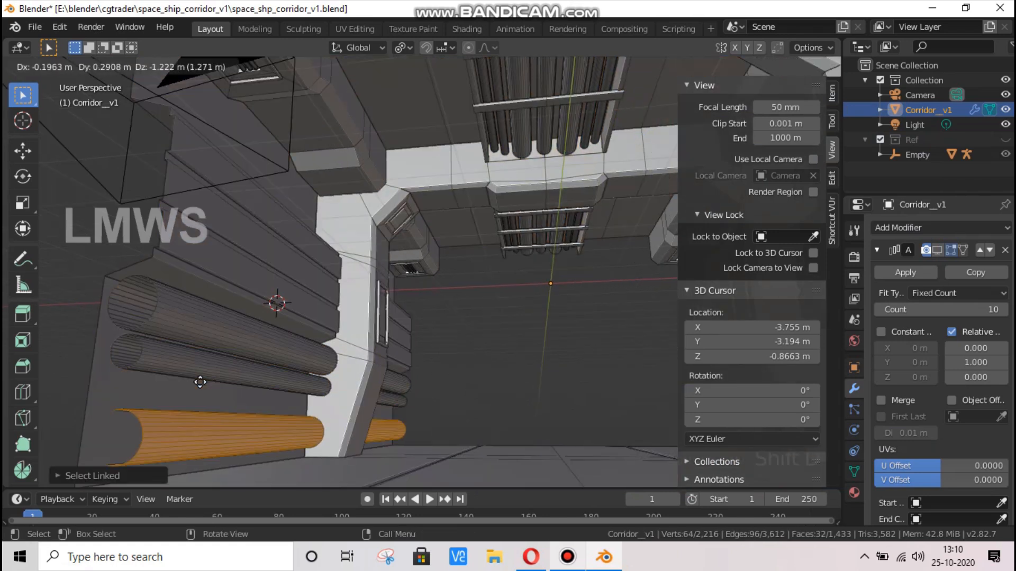
{"action": "key", "text": "z"}
{"action": "left_click", "coordinate": [205, 383]}
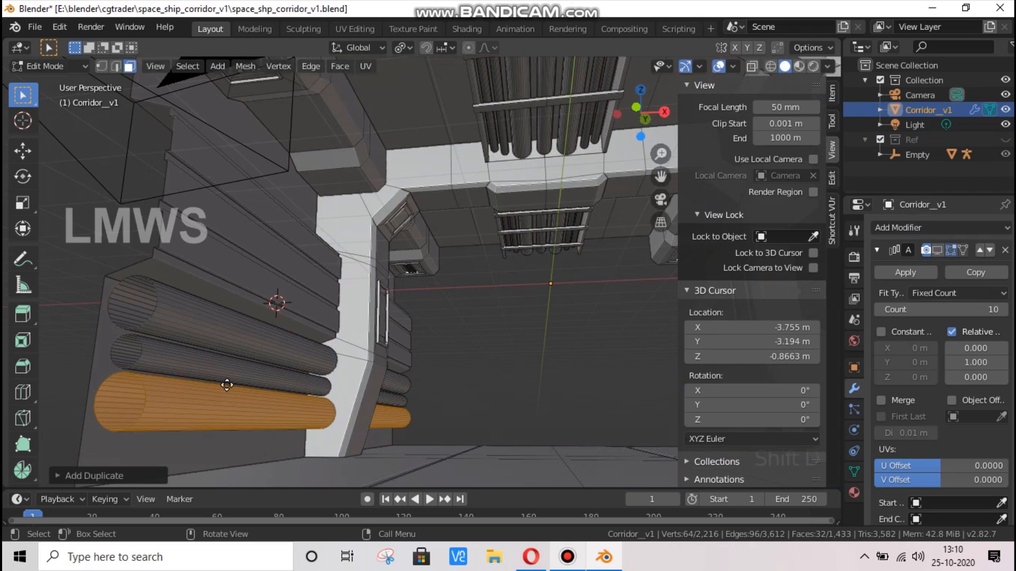
{"action": "key", "text": "g"}
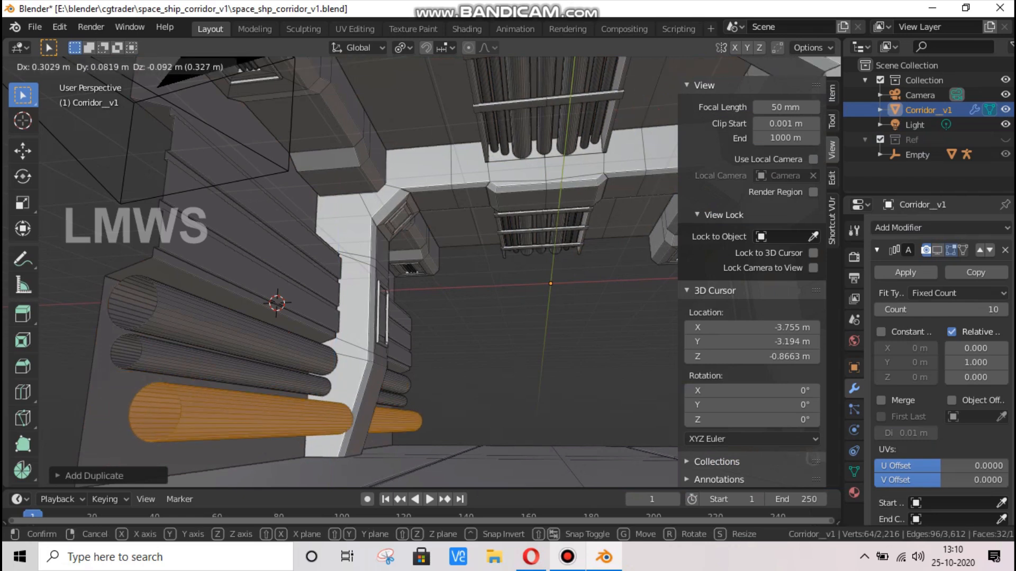
{"action": "key", "text": "g"}
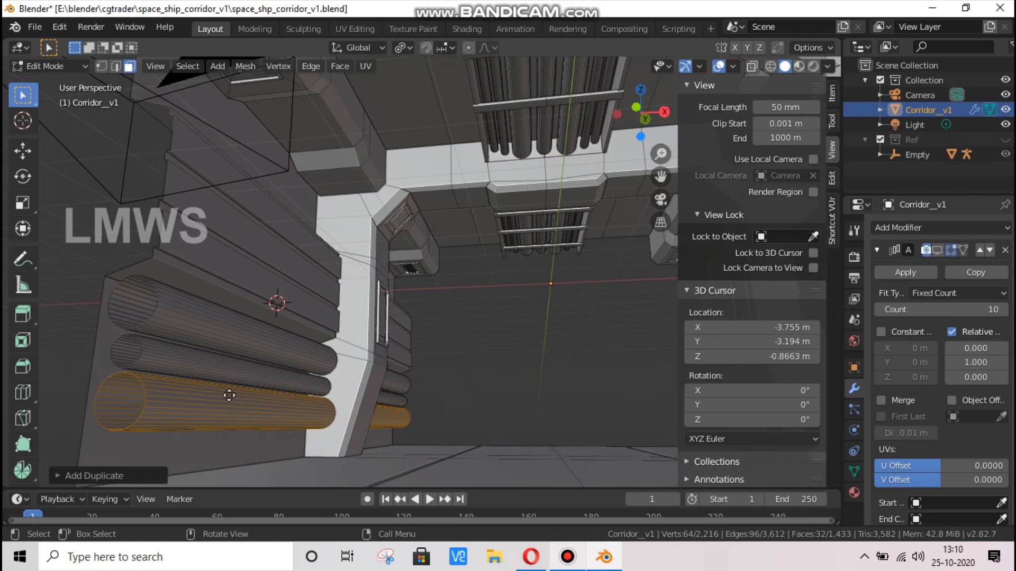
{"action": "key", "text": "g"}
{"action": "key", "text": "Escape"}
{"action": "key", "text": "ctrl+z"}
{"action": "key", "text": "ctrl+z"}
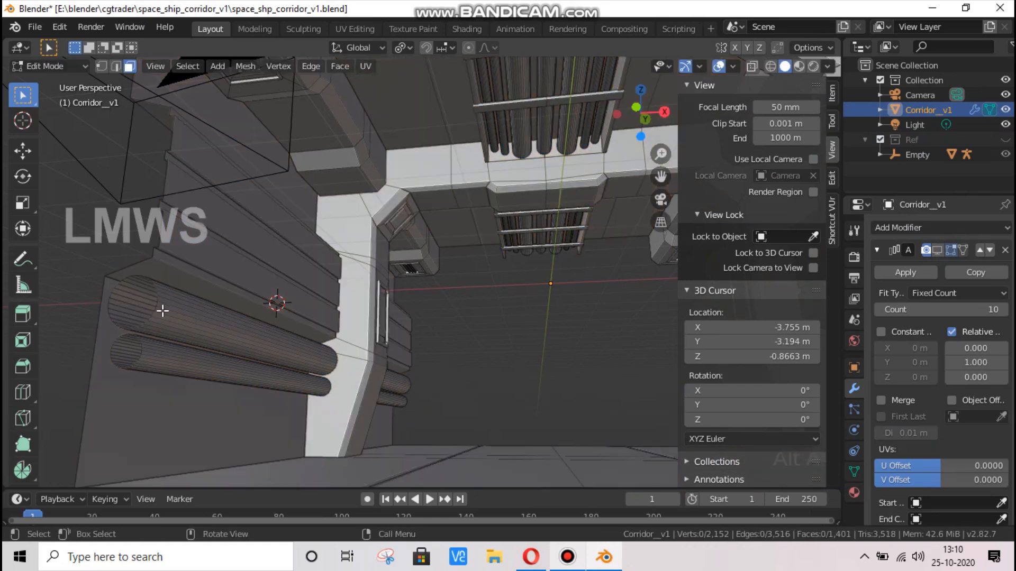
Duplicate the large upper wall pipe about 0.93 m down along Z and shift the copy slightly outward along X
{"action": "key", "text": "l"}
{"action": "key", "text": "shift+d"}
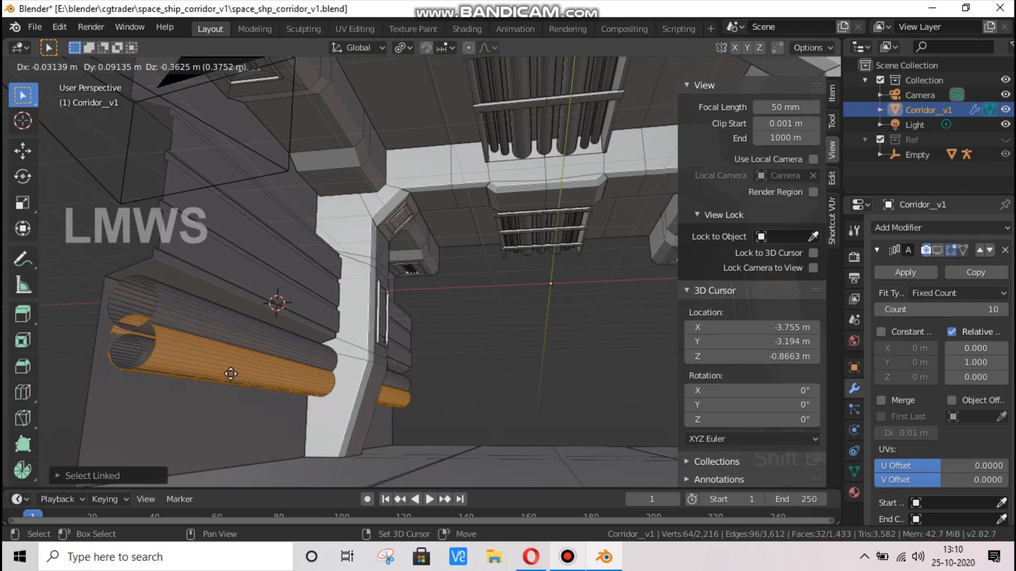
{"action": "key", "text": "z"}
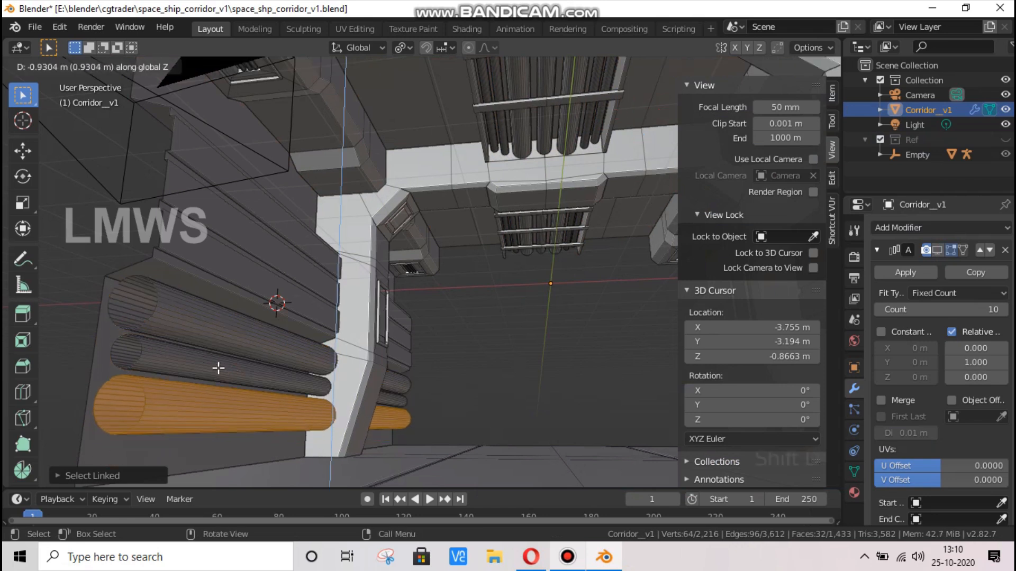
{"action": "left_click", "coordinate": [223, 367]}
{"action": "key", "text": "g"}
{"action": "key", "text": "x"}
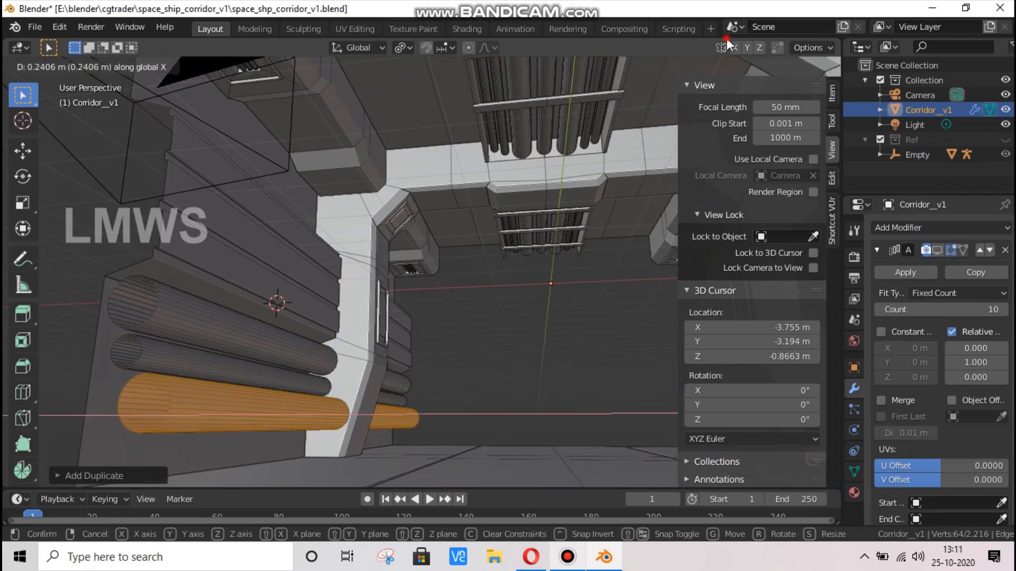
{"action": "left_click", "coordinate": [308, 402]}
Duplicate the new lower pipe in place and scale the copy down on X and Z to a thinner cross-section
{"action": "middle_click_drag", "start_coordinate": [308, 402], "coordinate": [455, 465]}
{"action": "key", "text": "ctrl+l"}
{"action": "key", "text": "shift+d"}
{"action": "right_click", "coordinate": [455, 466]}
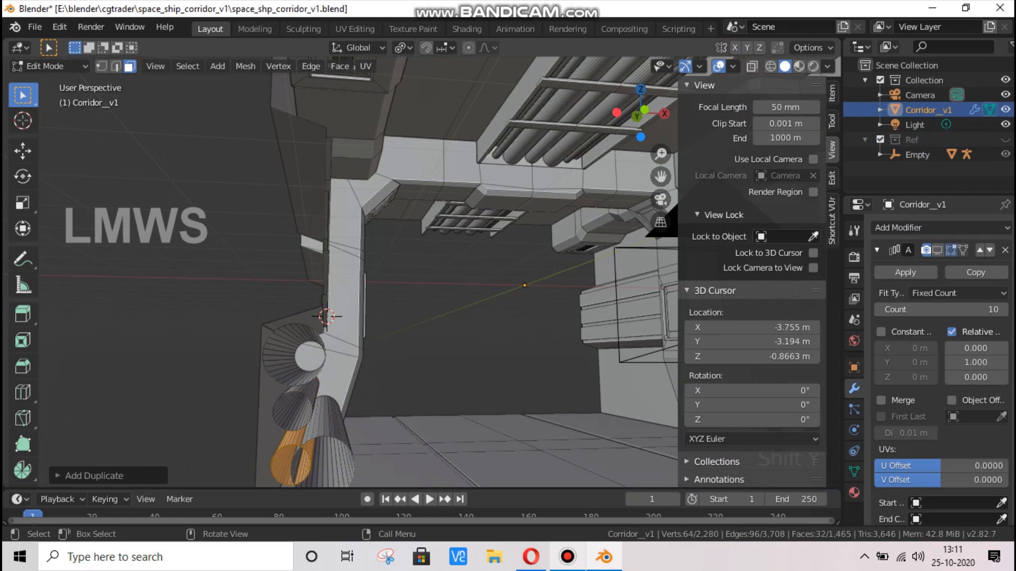
{"action": "key", "text": "s"}
{"action": "key", "text": "shift+y"}
{"action": "left_click", "coordinate": [408, 455]}
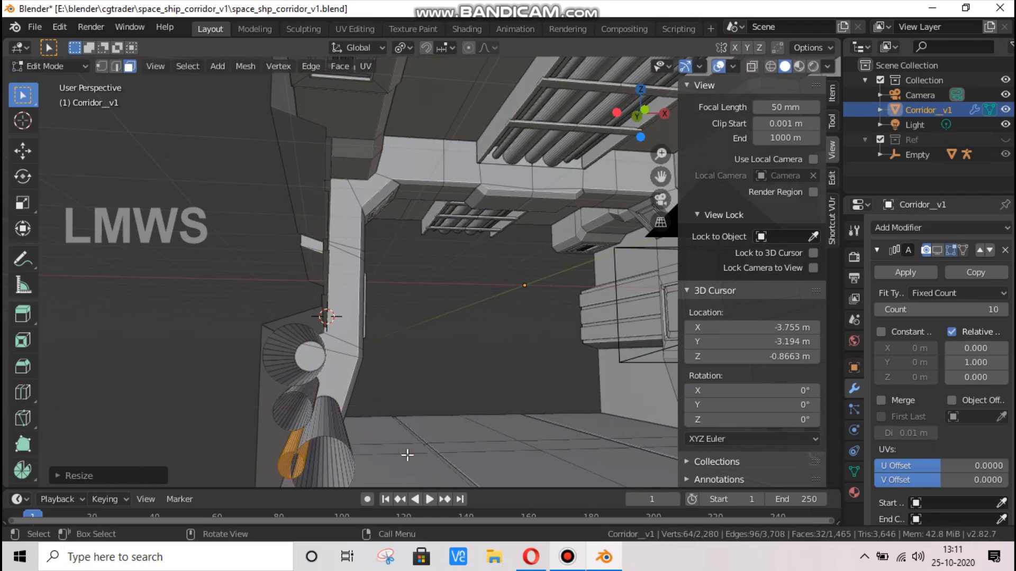
Move the thin pipe about 0.1 m toward the wall along X and down along Z below the large lower pipe
{"action": "key", "text": "g"}
{"action": "key", "text": "x"}
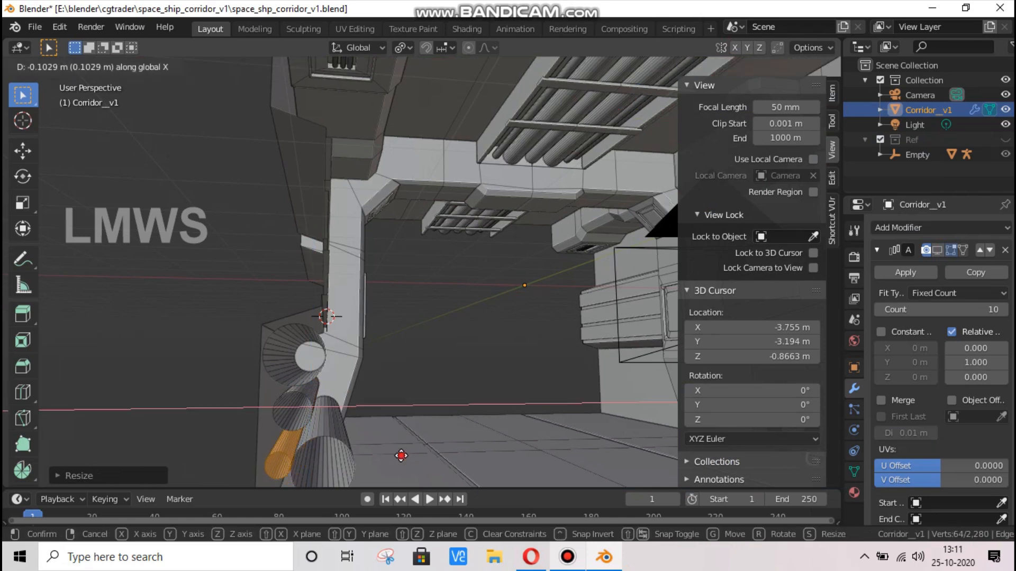
{"action": "left_click", "coordinate": [403, 455]}
{"action": "left_click", "coordinate": [410, 392]}
{"action": "middle_click_drag", "start_coordinate": [410, 391], "coordinate": [365, 394]}
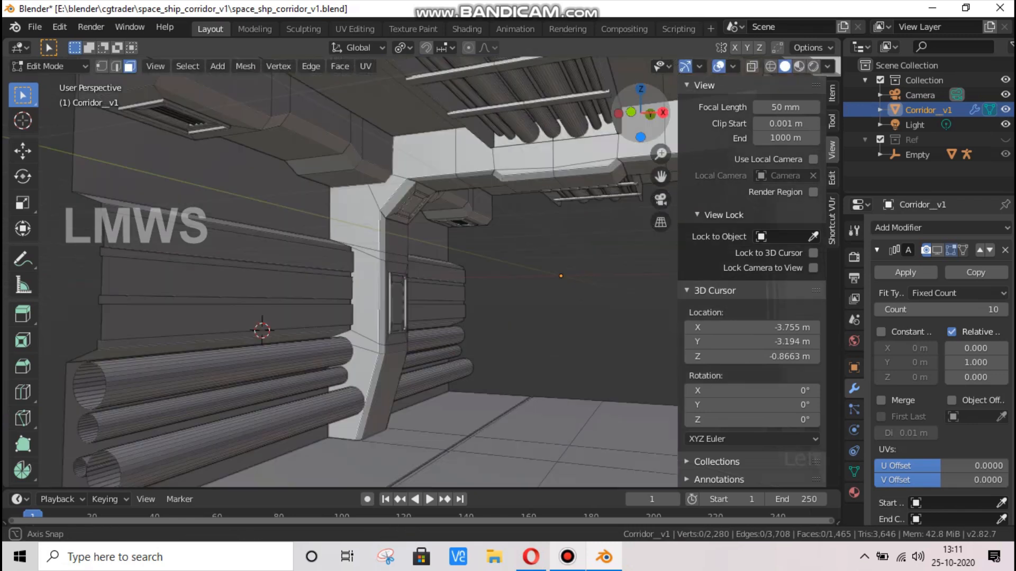
{"action": "middle_click_drag", "start_coordinate": [85, 326], "coordinate": [84, 324]}
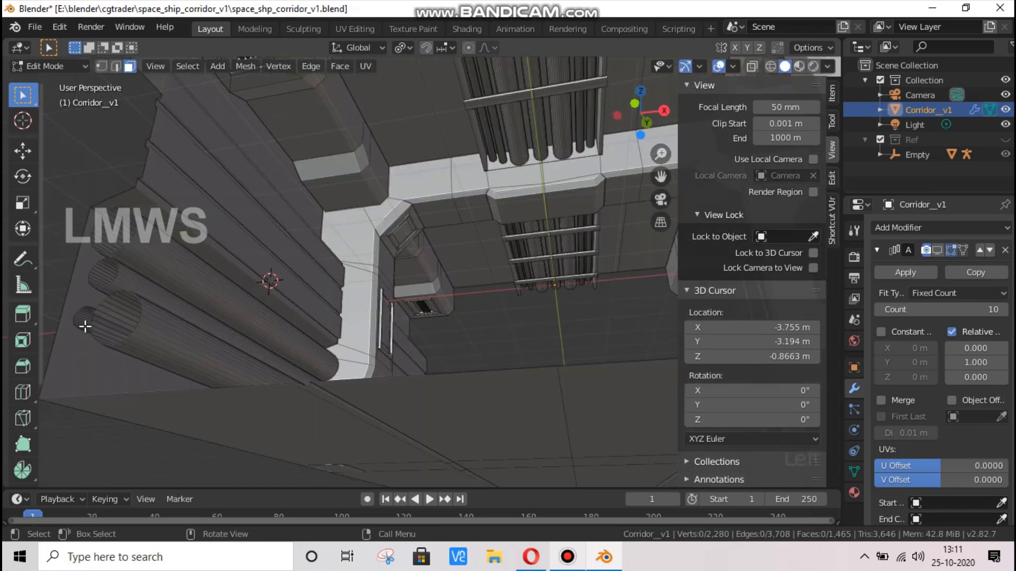
{"action": "key", "text": "l"}
{"action": "key", "text": "g"}
{"action": "key", "text": "z"}
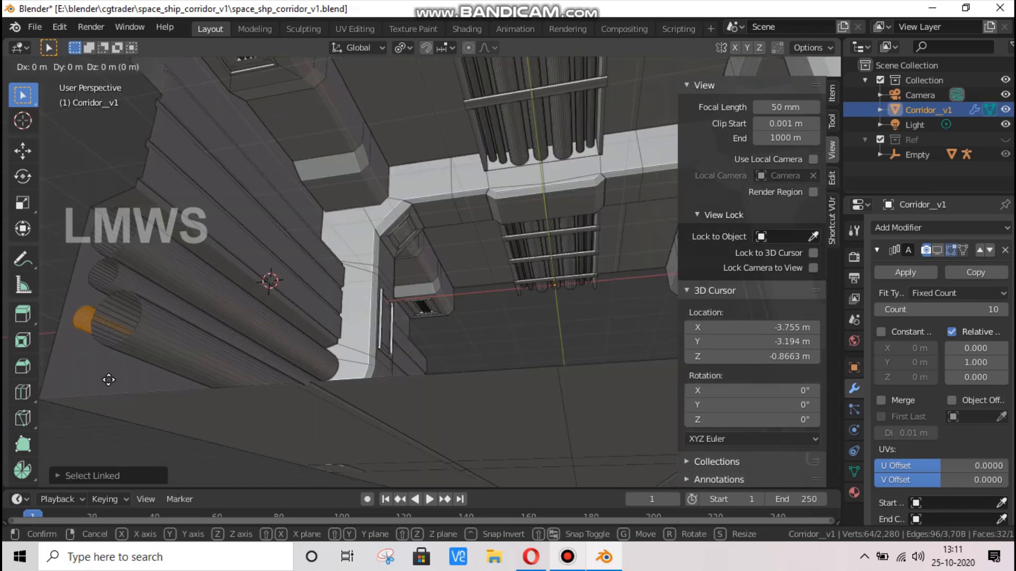
{"action": "left_click", "coordinate": [155, 349]}
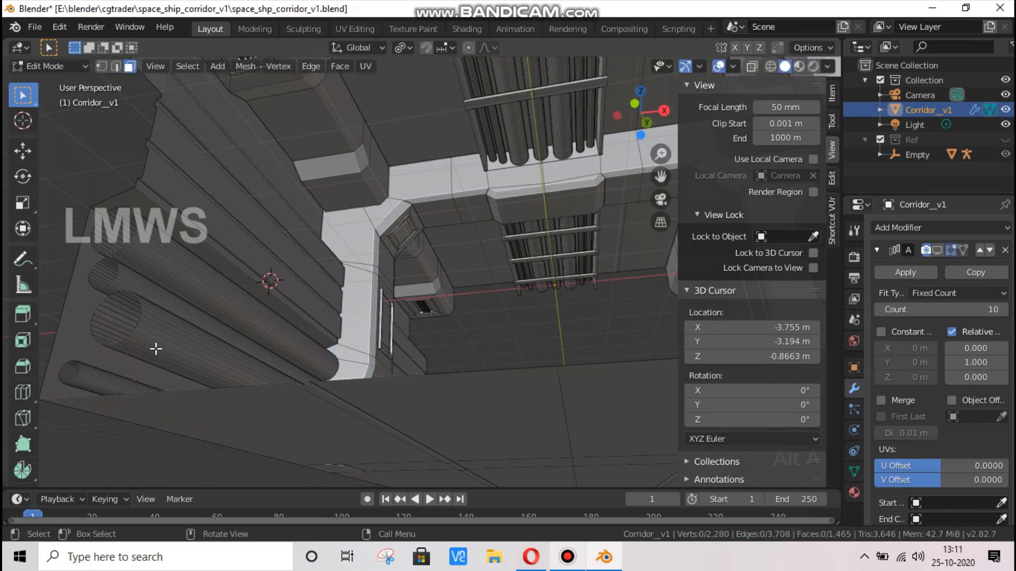
Select the whole large lower pipe and move it back toward the wall along X, in line with the others
{"action": "key", "text": "ctrl+z"}
{"action": "key", "text": "g"}
{"action": "key", "text": "x"}
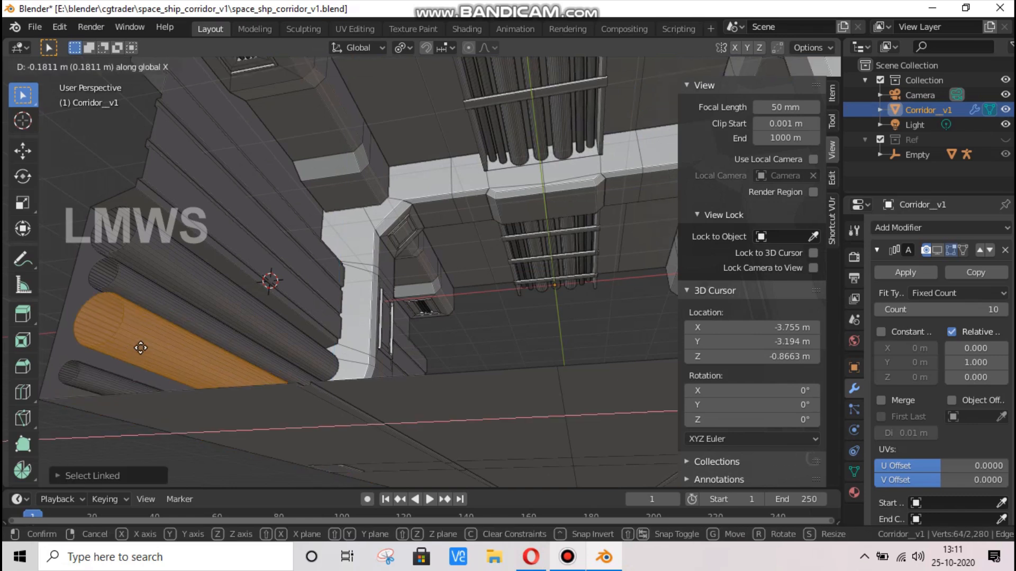
{"action": "left_click", "coordinate": [524, 129]}
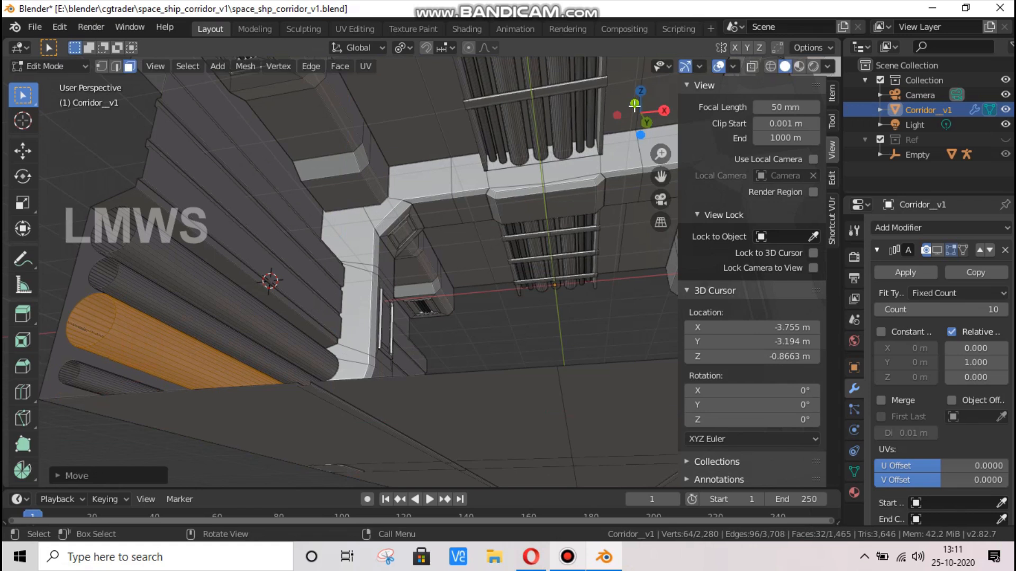
{"action": "left_click", "coordinate": [592, 127]}
Save the file, leave Edit Mode and check the wall pipe brackets in the browser's reference image before returning to Blender
{"action": "left_click_drag", "start_coordinate": [636, 108], "coordinate": [382, 335]}
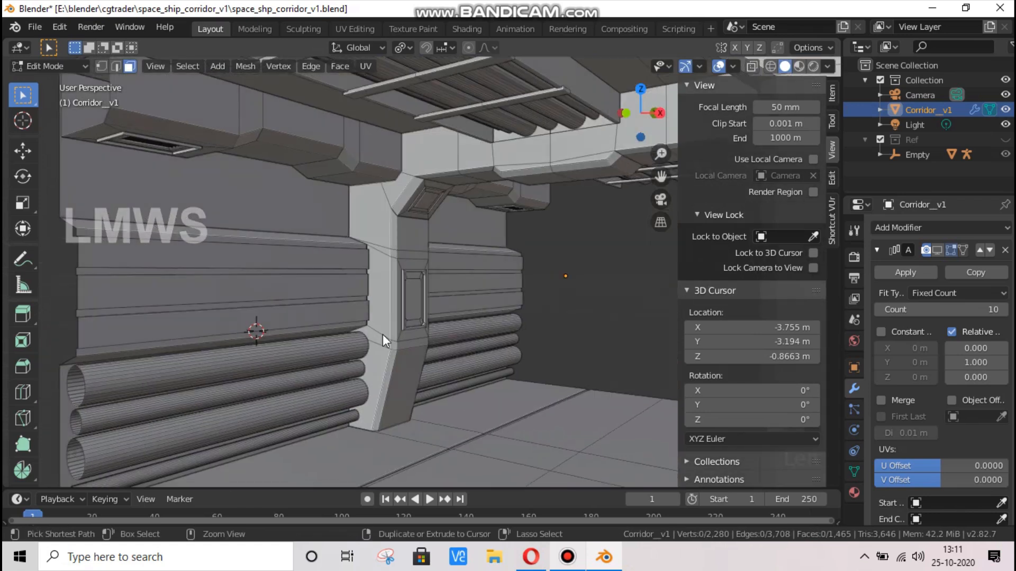
{"action": "key", "text": "ctrl+s"}
{"action": "key", "text": "Tab"}
{"action": "scroll", "coordinate": [569, 179], "scroll_direction": "down", "scroll_amount": 2}
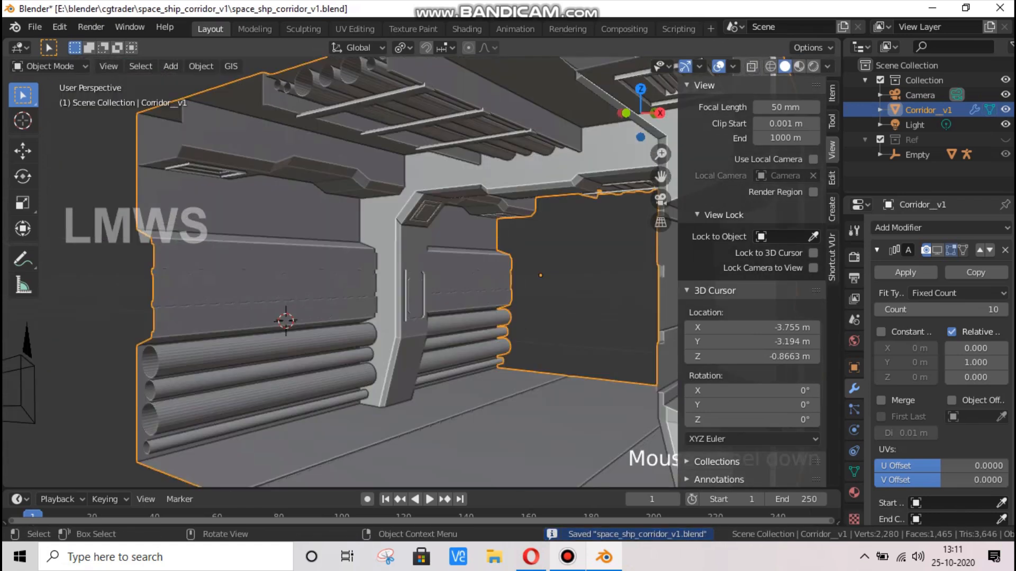
{"action": "left_click", "coordinate": [528, 557]}
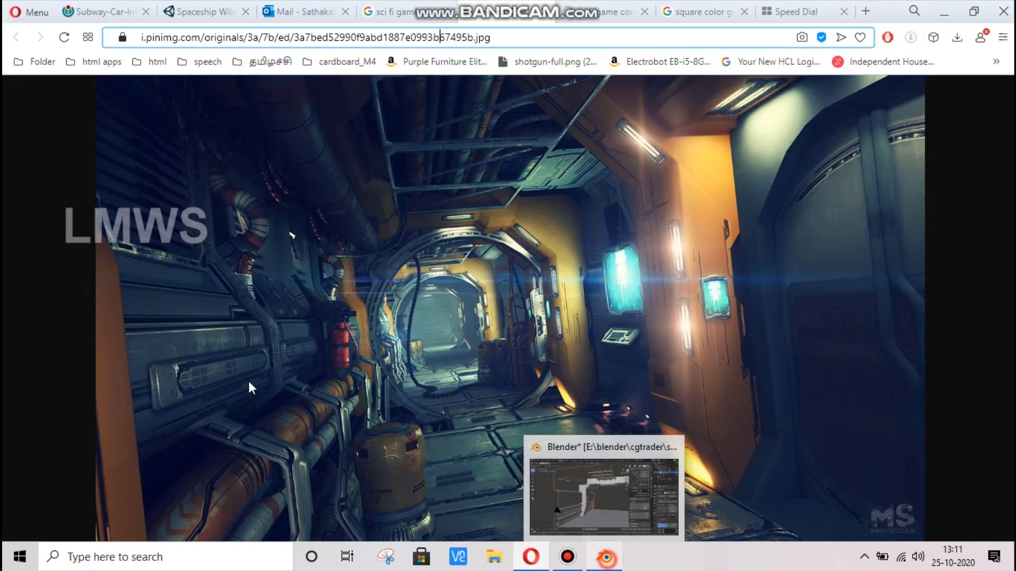
{"action": "left_click", "coordinate": [604, 557]}
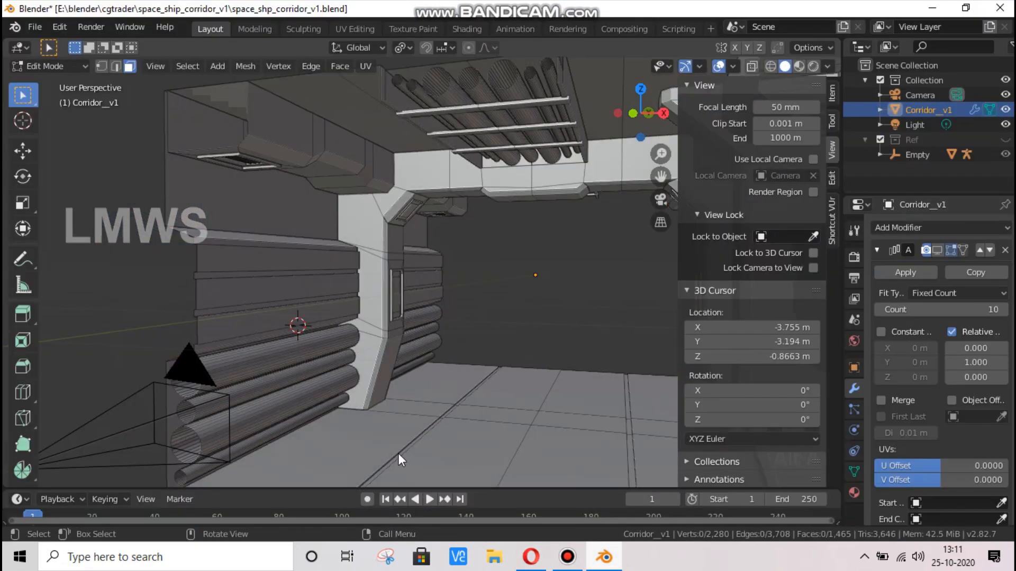
Snap the 3D cursor to the lowest wall panel face just above the pipes and clear the selection
{"action": "key", "text": "ctrl+z"}
{"action": "key", "text": "shift+s"}
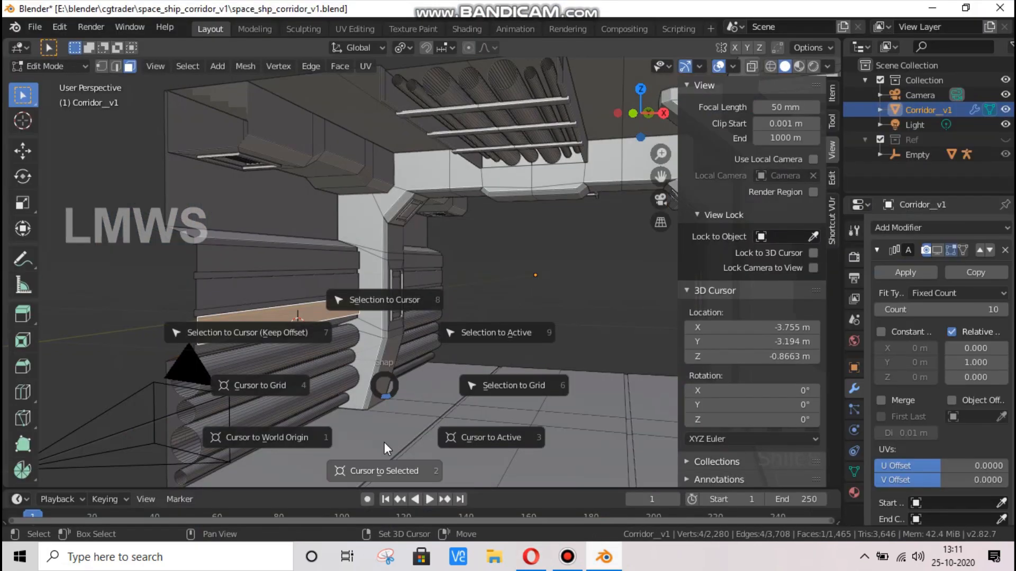
{"action": "left_click", "coordinate": [385, 470]}
{"action": "key", "text": "alt+a"}
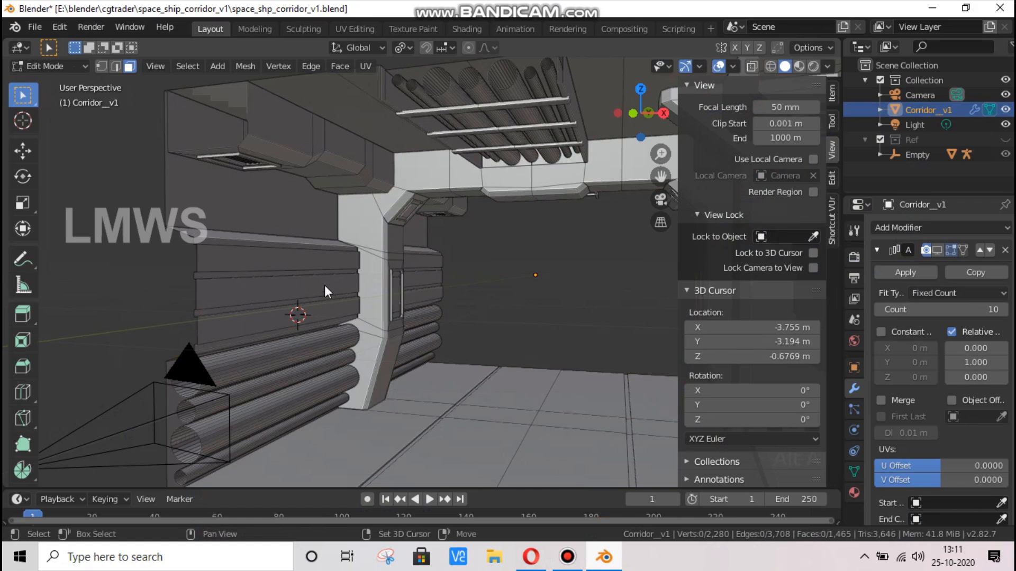
Add a cube at the 3D cursor, flattening it to about 0.09 along Z and narrowing it along X
{"action": "key", "text": "shift+a"}
{"action": "left_click", "coordinate": [302, 152]}
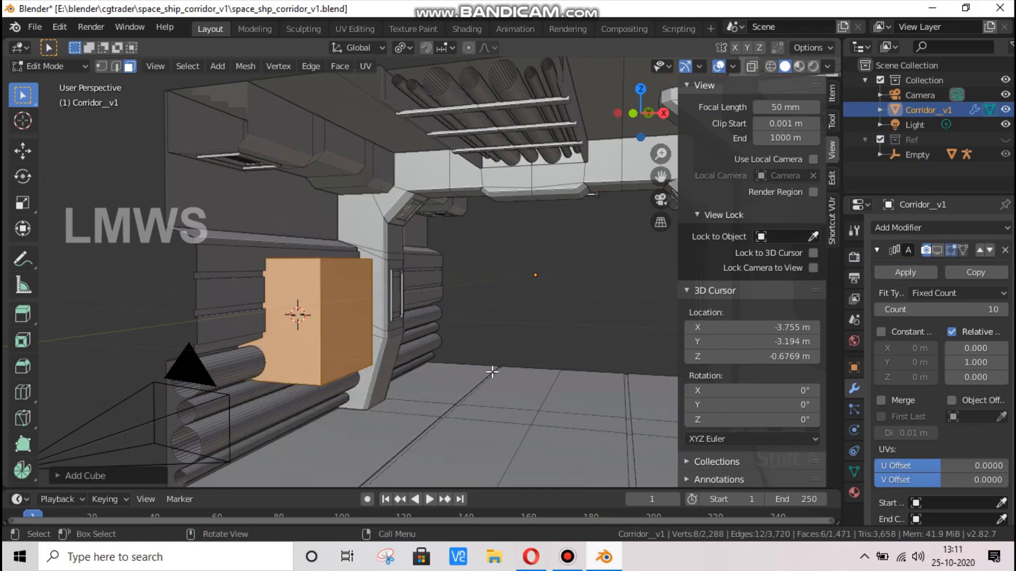
{"action": "key", "text": "s"}
{"action": "key", "text": "z"}
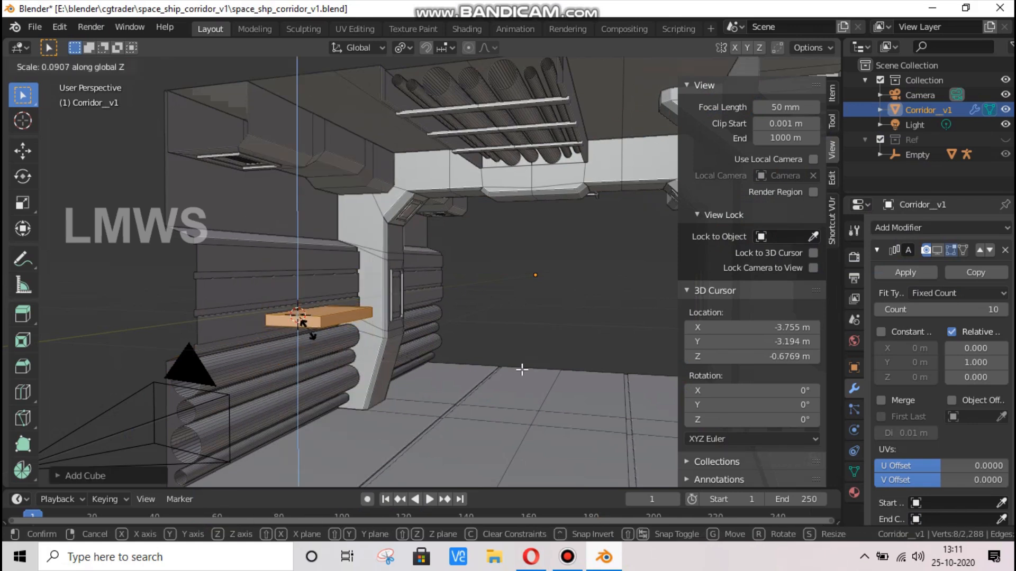
{"action": "left_click", "coordinate": [522, 369]}
{"action": "key", "text": "s"}
{"action": "key", "text": "x"}
{"action": "left_click", "coordinate": [402, 354]}
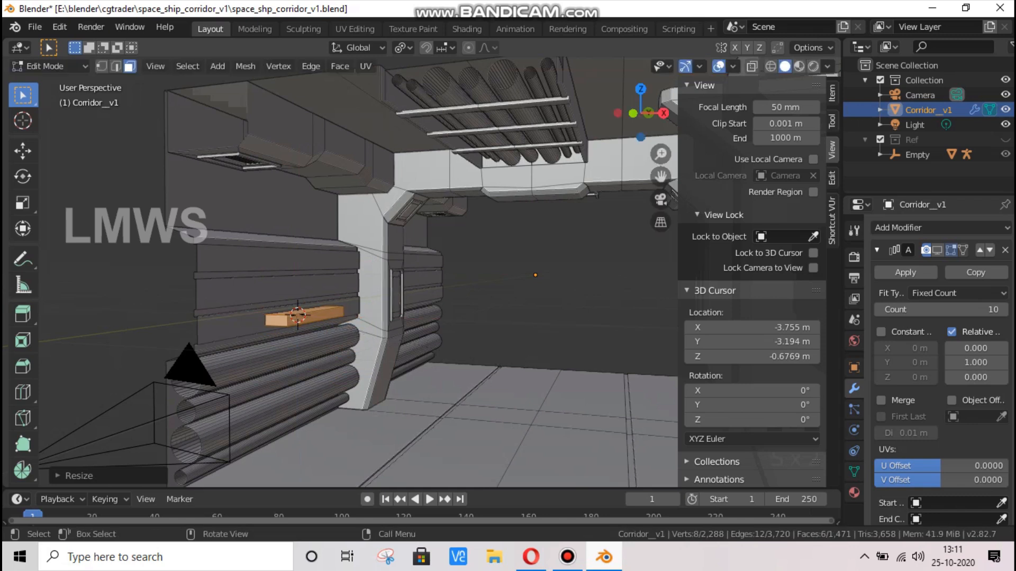
Thin the flattened cube further along Z and shorten it to about 0.18 along Y to form a small bracket bar
{"action": "key", "text": "s"}
{"action": "key", "text": "z"}
{"action": "left_click", "coordinate": [365, 352]}
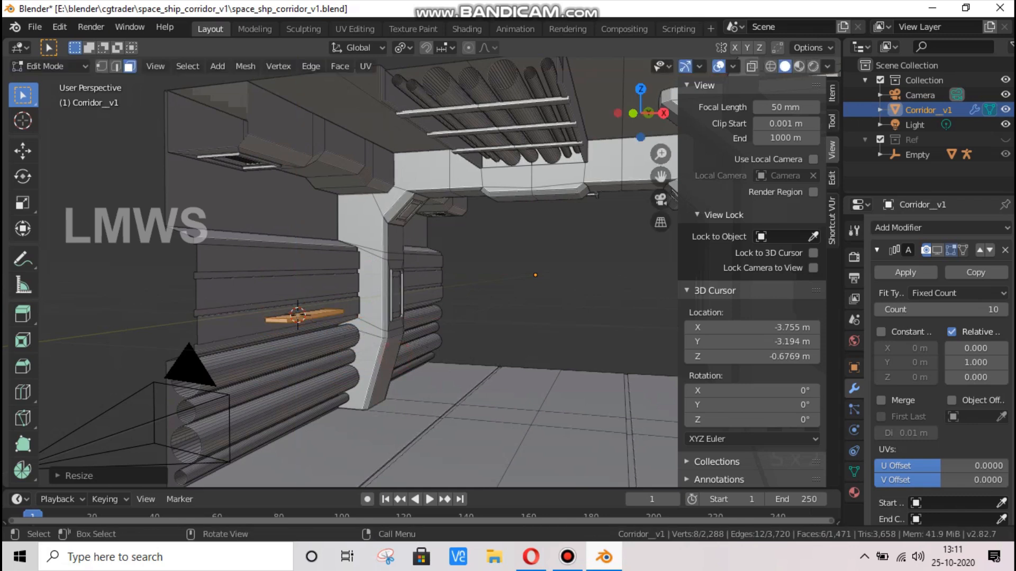
{"action": "key", "text": "s"}
{"action": "key", "text": "y"}
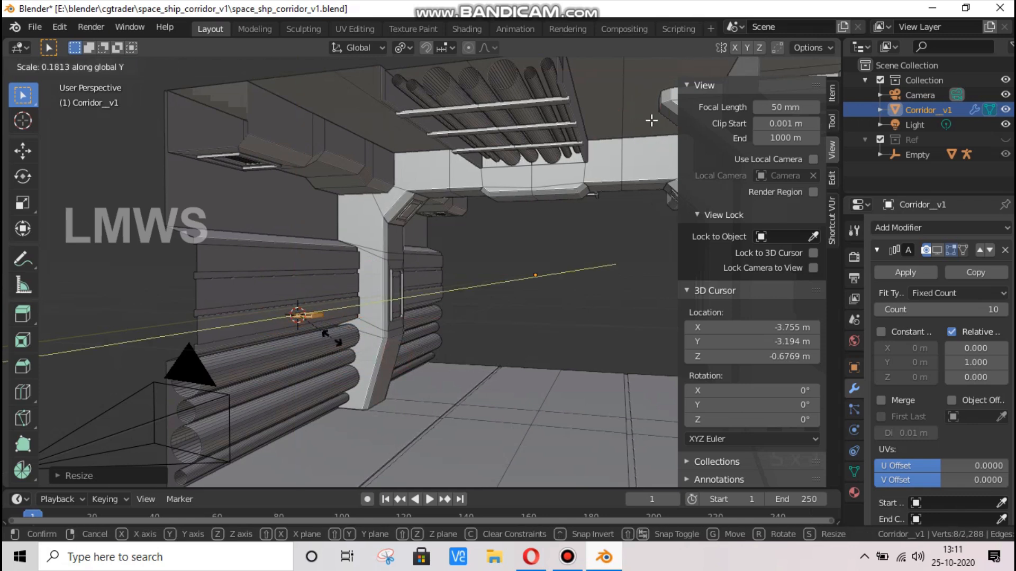
{"action": "left_click", "coordinate": [329, 325]}
Move the bracket bar outward from the wall along X so it extends over the upper pipe
{"action": "middle_click_drag", "start_coordinate": [329, 325], "coordinate": [370, 296]}
{"action": "scroll", "coordinate": [452, 321], "scroll_direction": "up", "scroll_amount": 4}
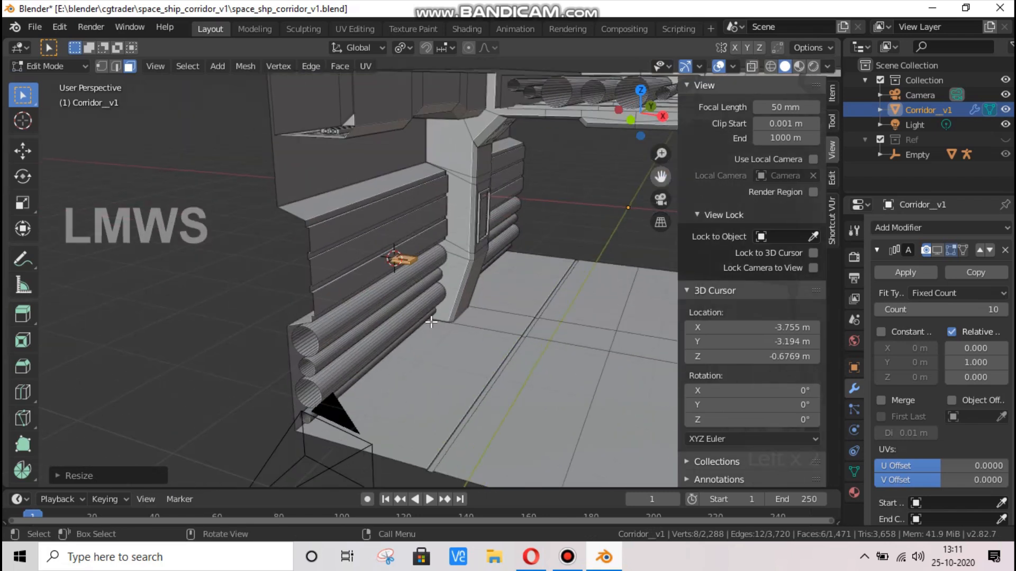
{"action": "scroll", "coordinate": [452, 314], "scroll_direction": "up", "scroll_amount": 2}
{"action": "key", "text": "g"}
{"action": "key", "text": "x"}
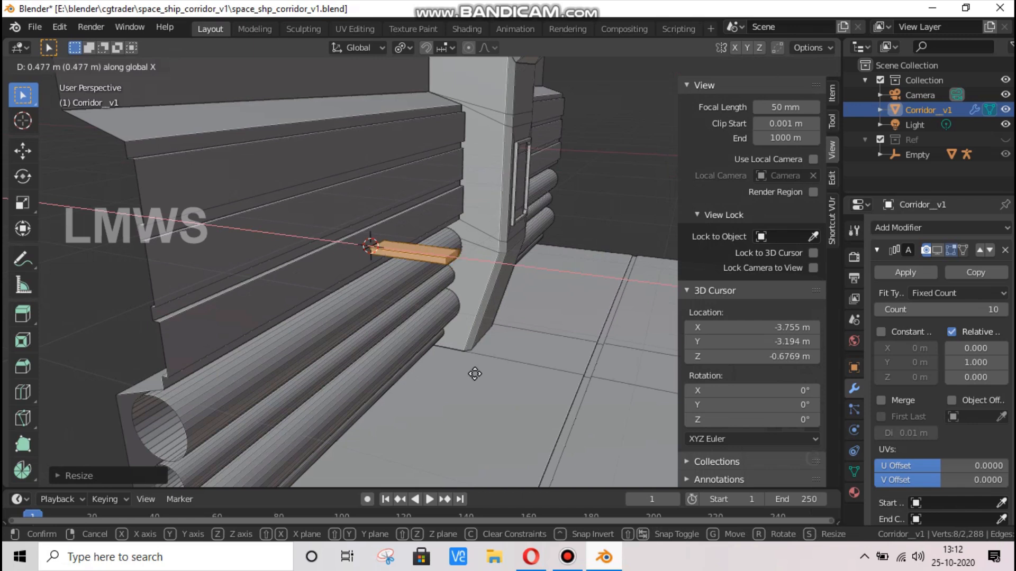
{"action": "left_click", "coordinate": [471, 372]}
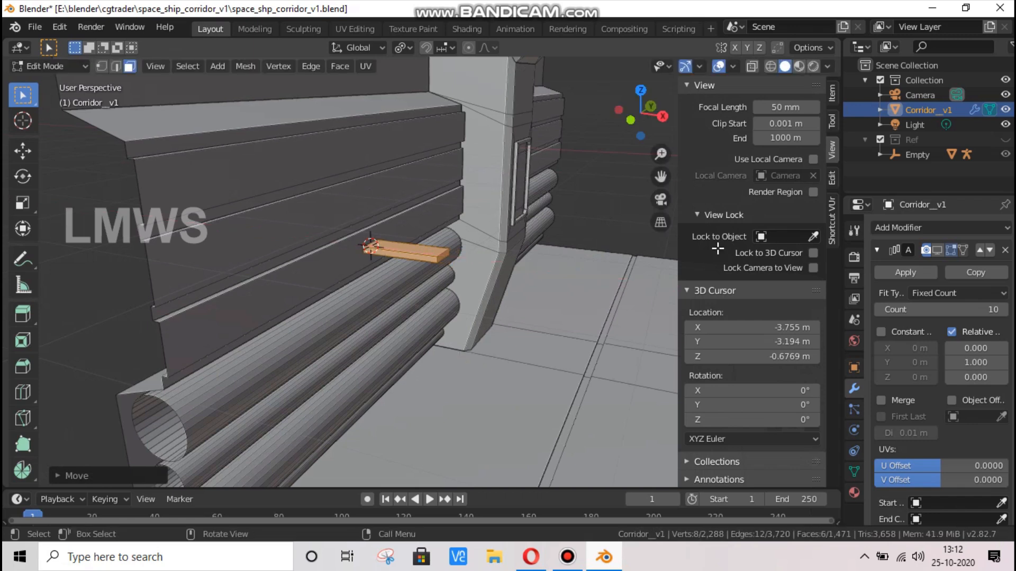
Duplicate the third pipe from the top and offset the copy about 0.5 m outward along X
{"action": "left_click_drag", "start_coordinate": [661, 176], "coordinate": [619, 110]}
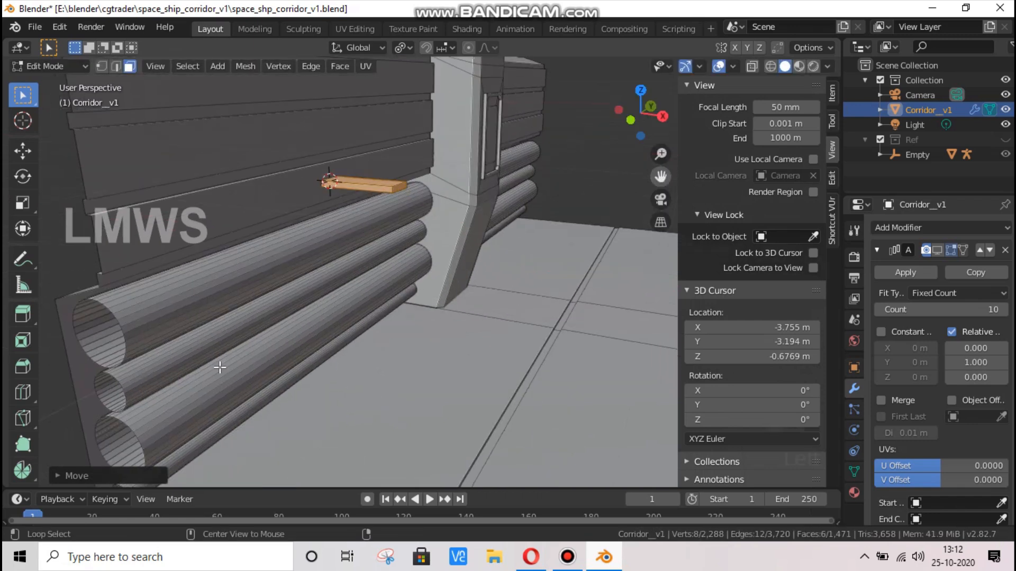
{"action": "key", "text": "alt+a"}
{"action": "key", "text": "k"}
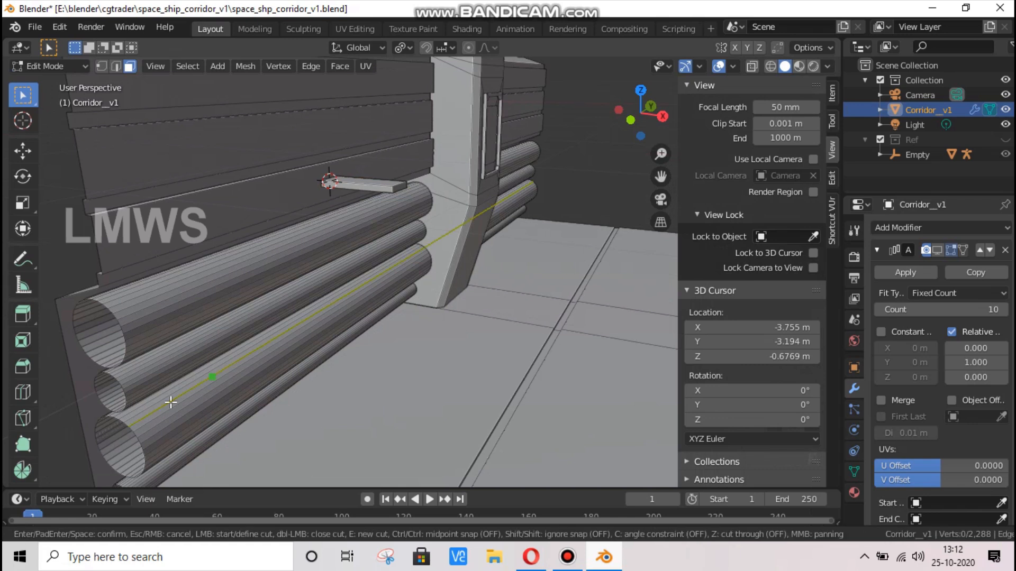
{"action": "key", "text": "Escape"}
{"action": "key", "text": "l"}
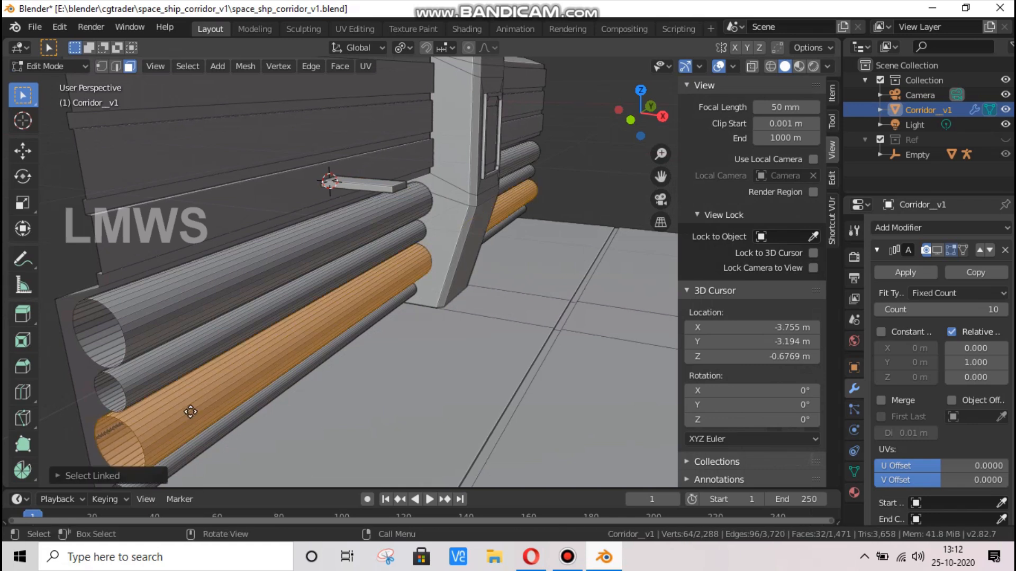
{"action": "key", "text": "shift+d"}
{"action": "key", "text": "x"}
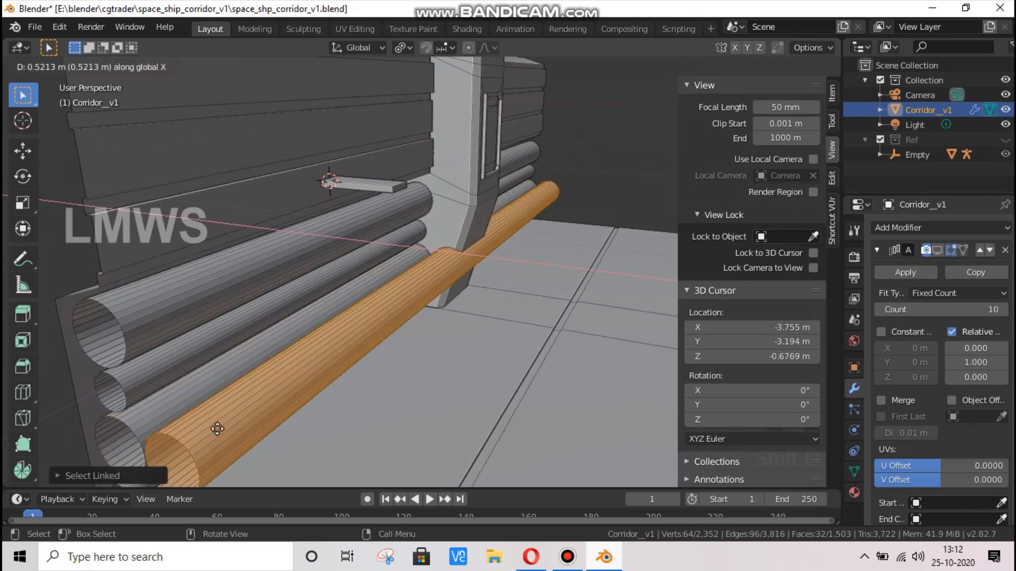
{"action": "left_click", "coordinate": [222, 433]}
{"action": "key", "text": "h"}
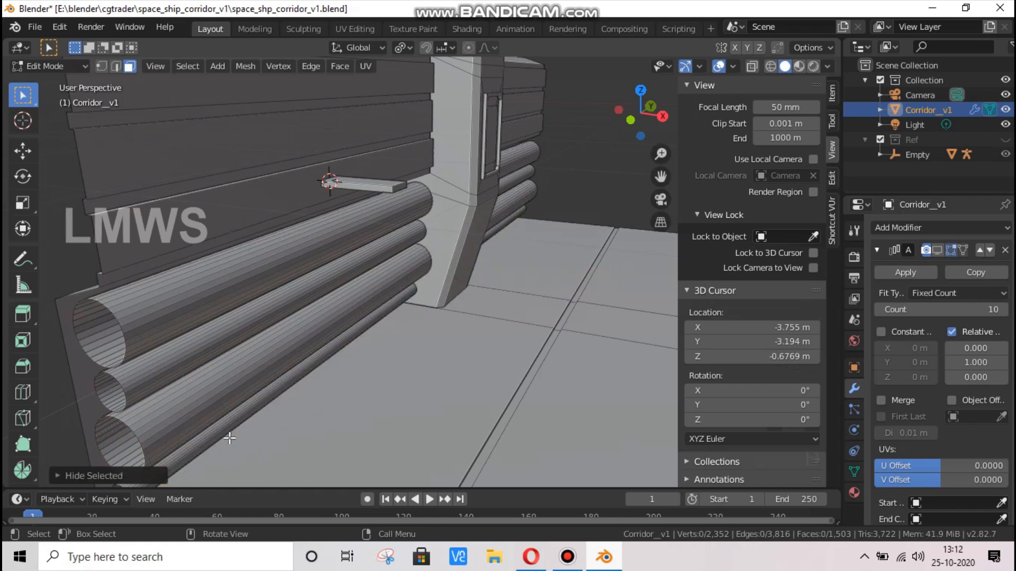
{"action": "key", "text": "alt+h"}
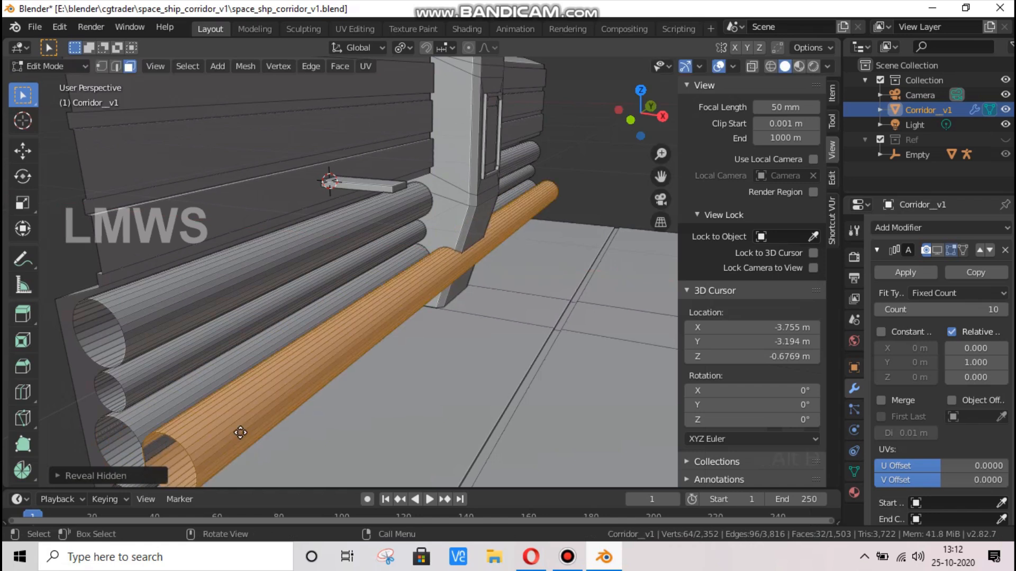
Raise the copied pipe along Z and shift it about 0.07 m back along X so it nests against the thinner pipe
{"action": "key", "text": "g"}
{"action": "key", "text": "z"}
{"action": "left_click", "coordinate": [286, 423]}
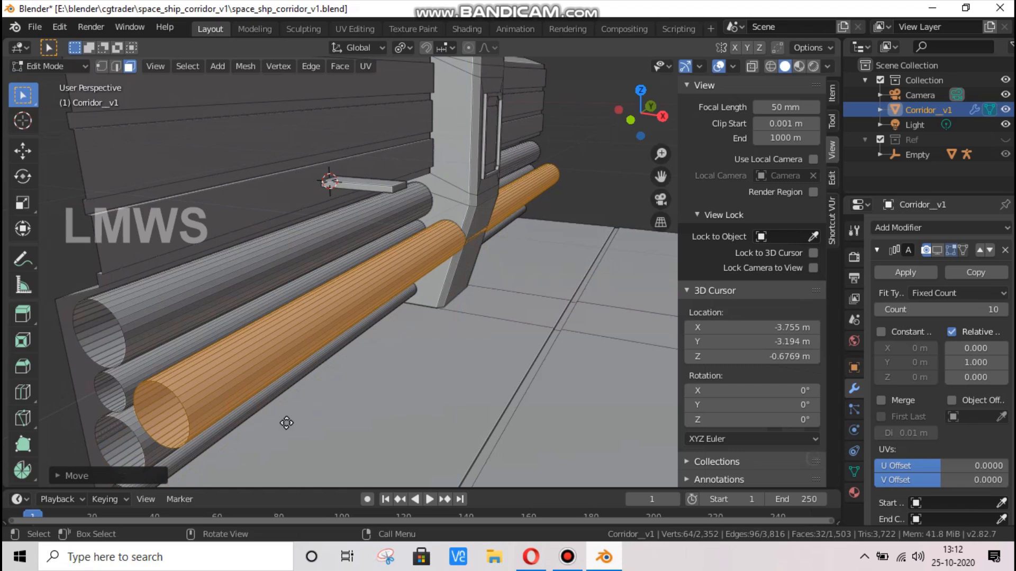
{"action": "key", "text": "g"}
{"action": "key", "text": "x"}
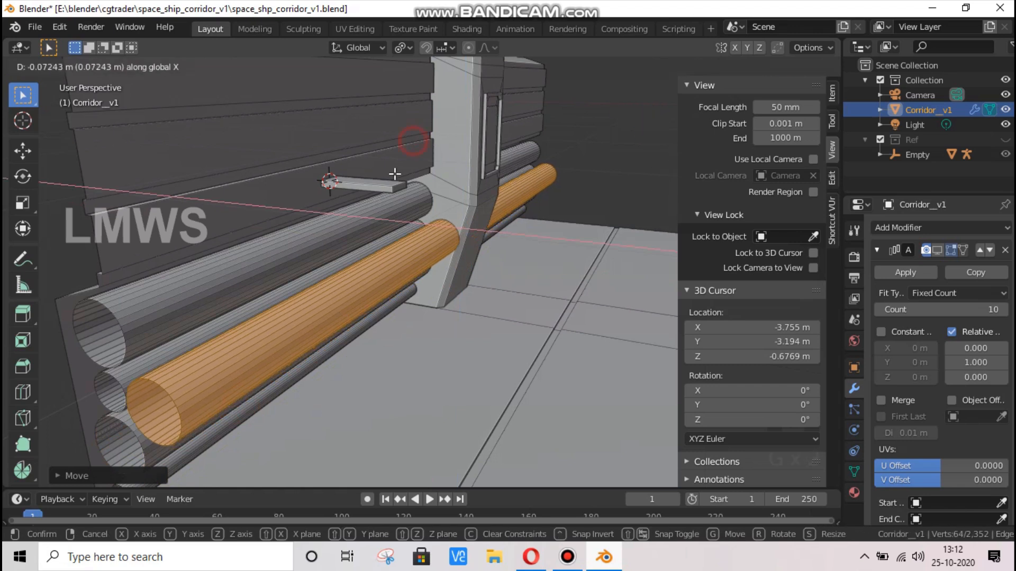
{"action": "left_click", "coordinate": [395, 188]}
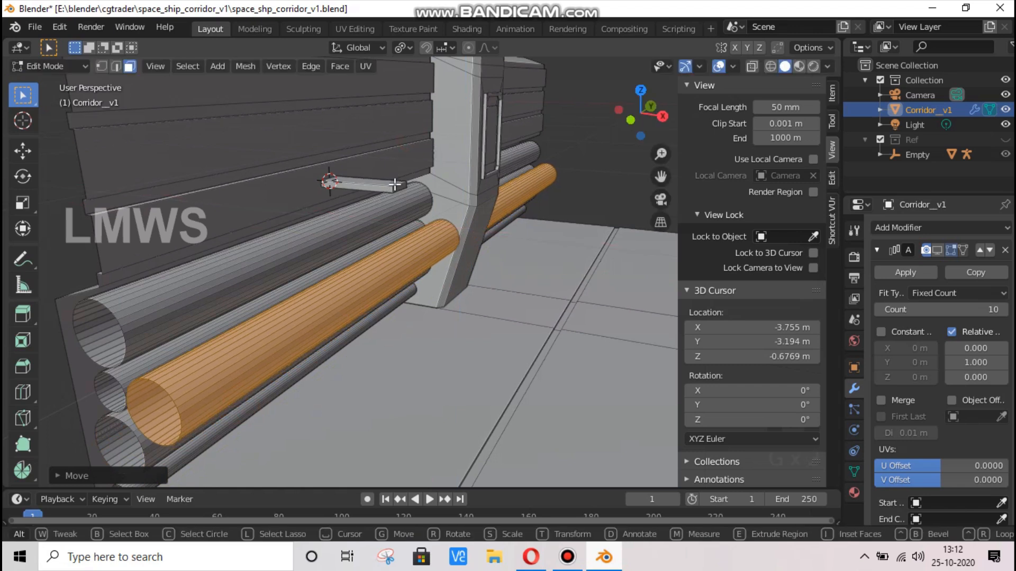
Select the whole bracket bar and slide it along the wall toward the open near end of the pipes
{"action": "key", "text": "l"}
{"action": "key", "text": "alt+a"}
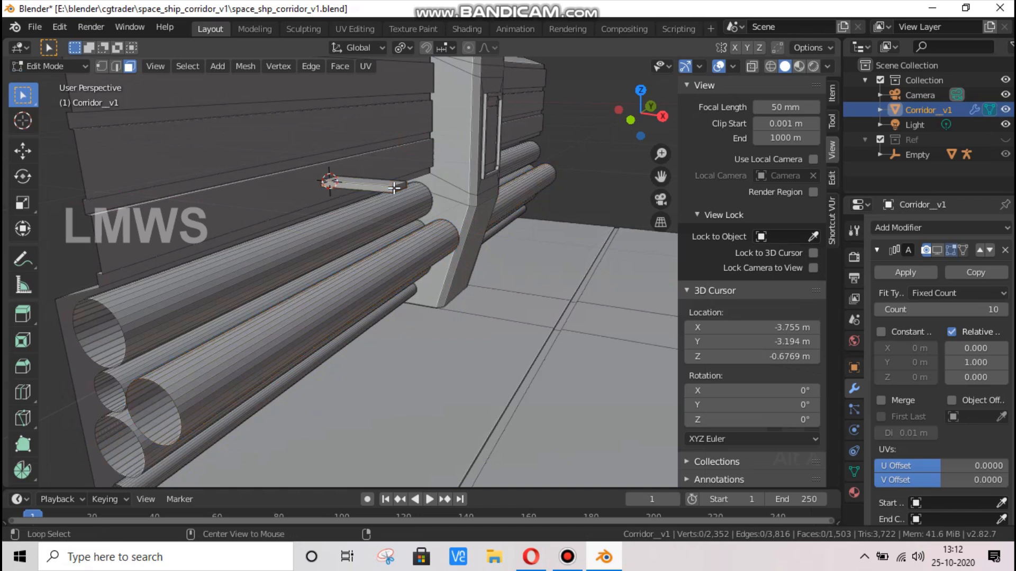
{"action": "key", "text": "l"}
{"action": "key", "text": "g"}
{"action": "key", "text": "x"}
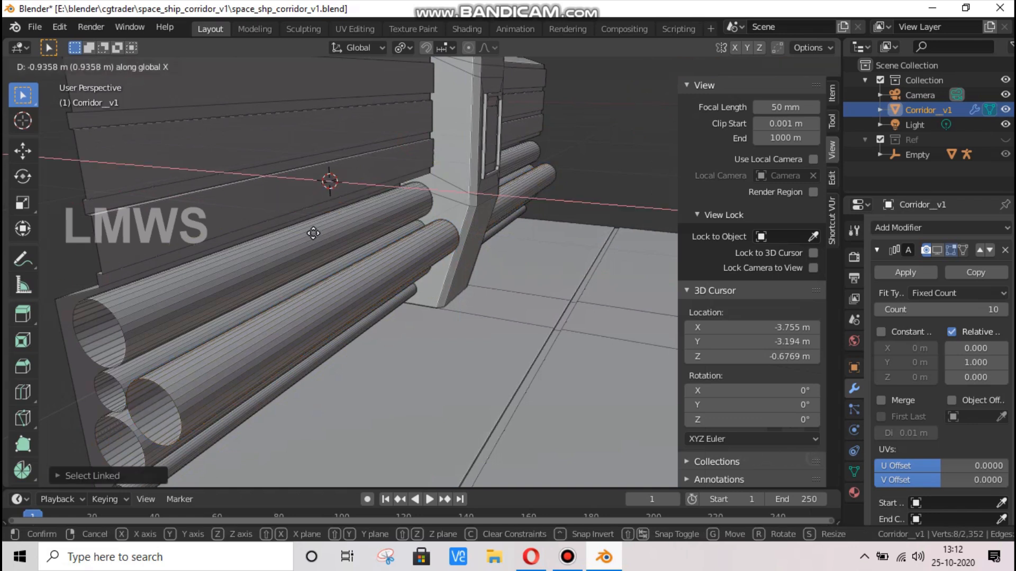
{"action": "left_click", "coordinate": [266, 236]}
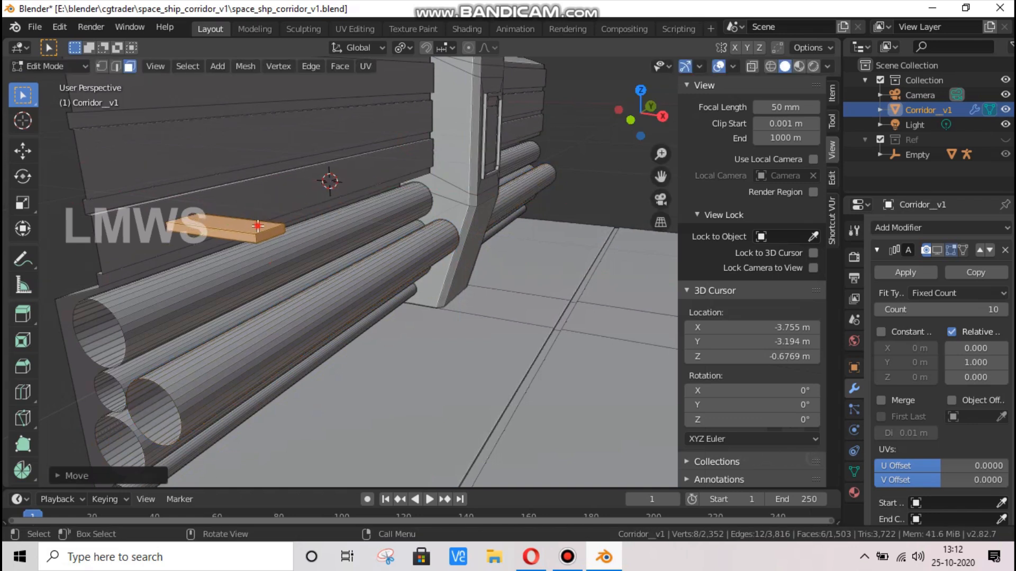
Extrude the bracket bar's outer end face a short distance outward and save the file
{"action": "left_click", "coordinate": [272, 234]}
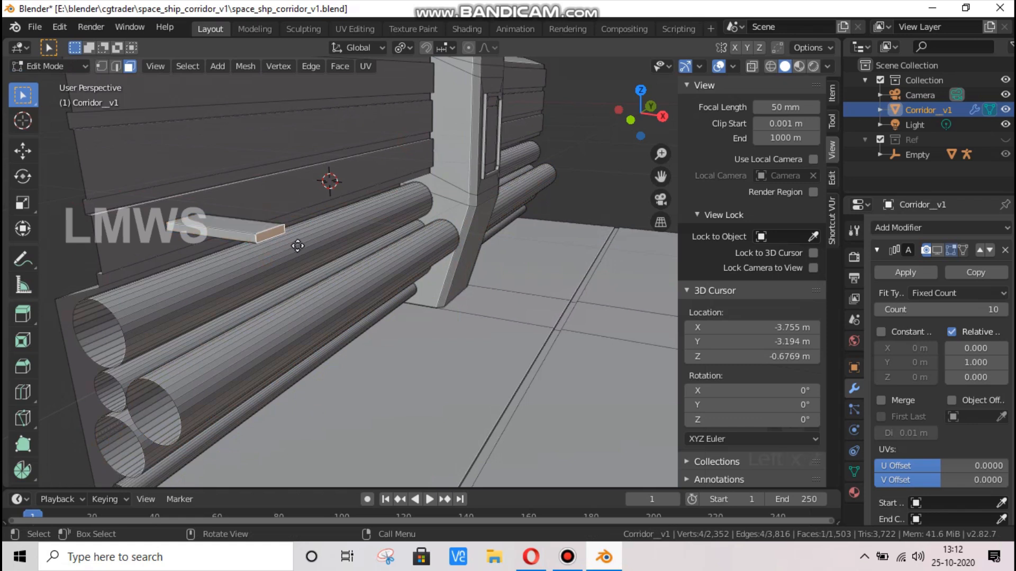
{"action": "key", "text": "e"}
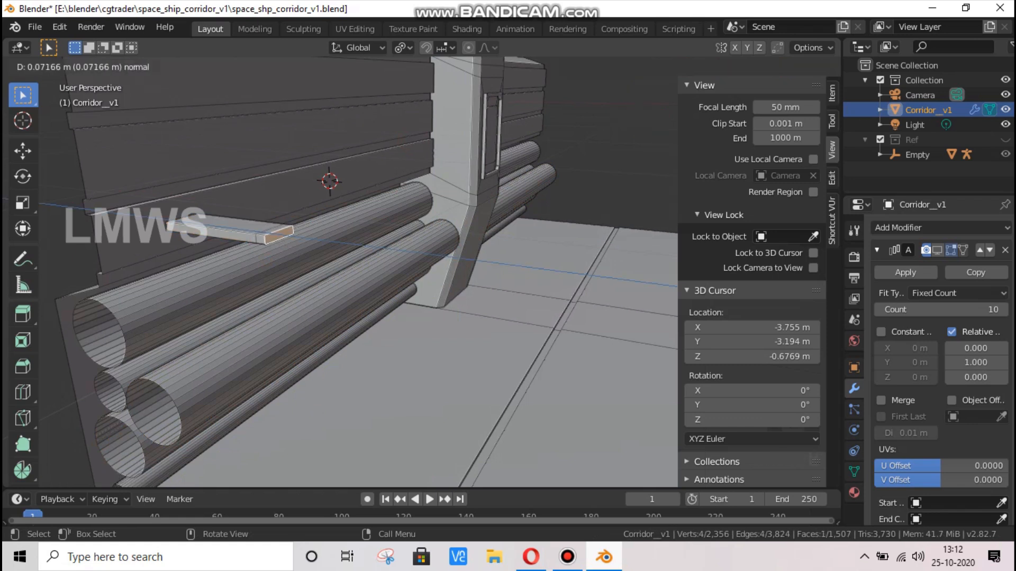
{"action": "left_click", "coordinate": [386, 268]}
{"action": "scroll", "coordinate": [386, 269], "scroll_direction": "up", "scroll_amount": 3}
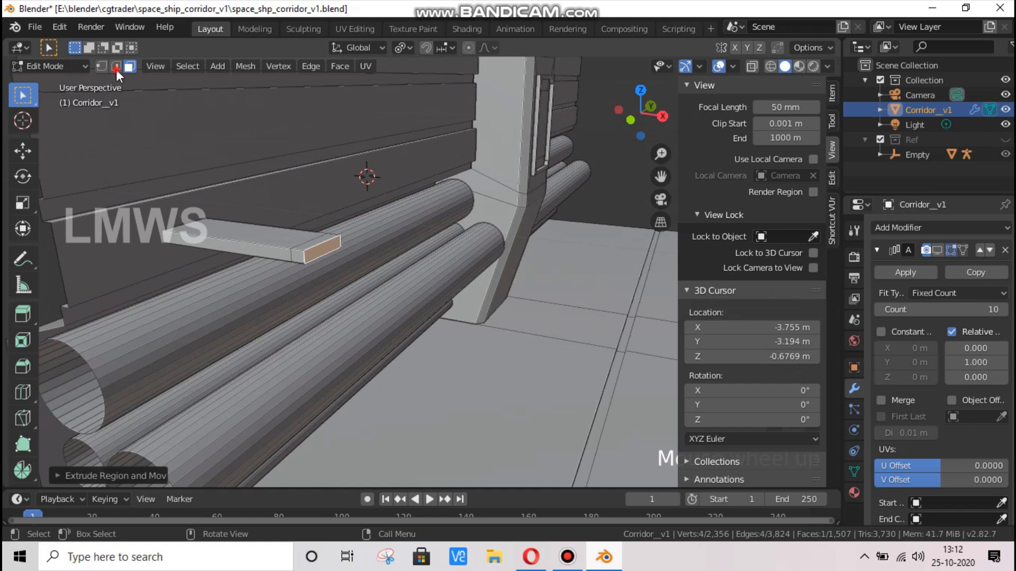
{"action": "key", "text": "ctrl+s"}
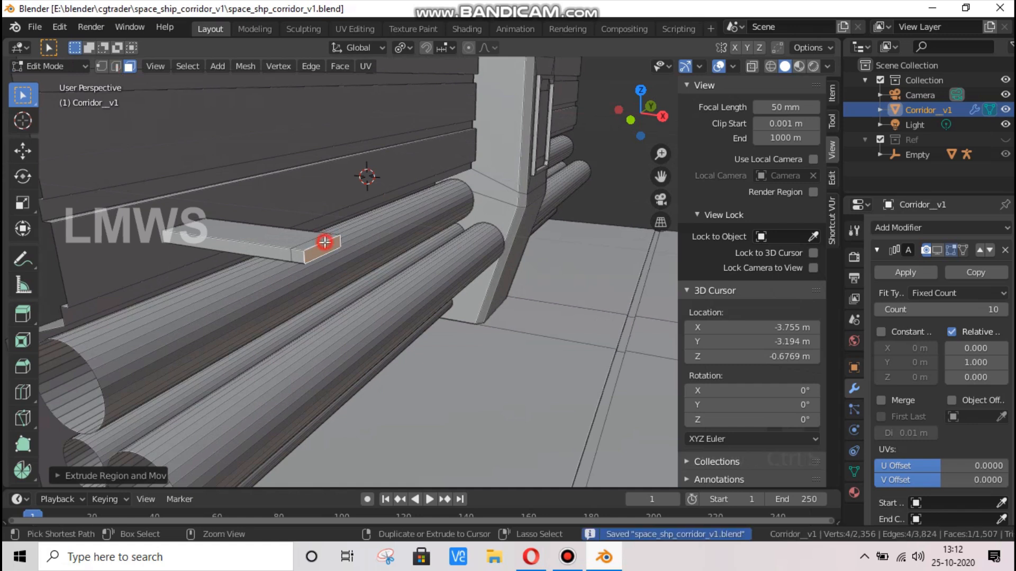
Move the upper edge of the bar's outer end downward to give the tip a slope
{"action": "key", "text": "2"}
{"action": "left_click", "coordinate": [324, 242]}
{"action": "key", "text": "g"}
{"action": "left_click", "coordinate": [367, 287]}
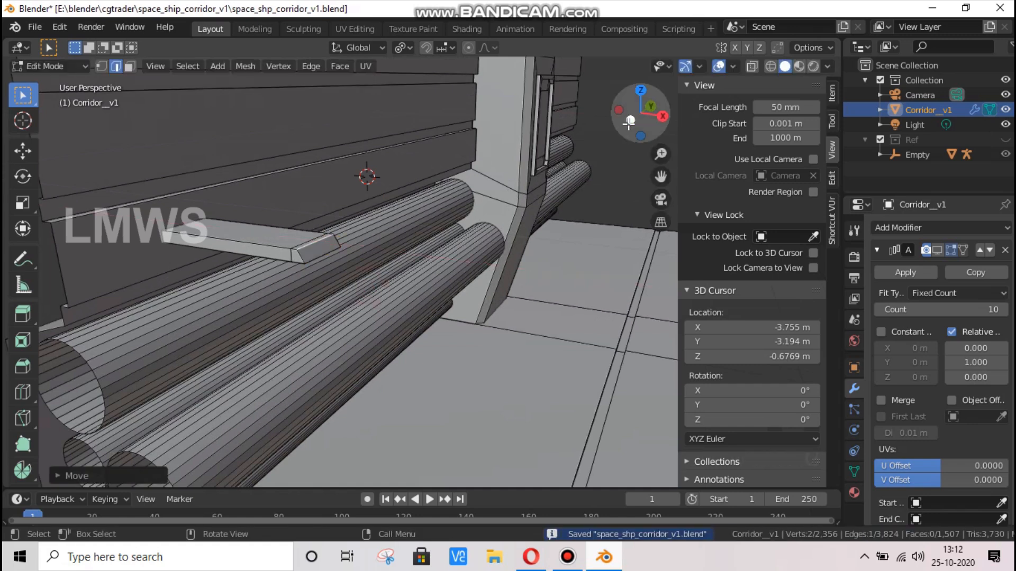
Shift an edge of the bar's tip along Z so that the narrow end face angles down and outward
{"action": "left_click_drag", "start_coordinate": [638, 119], "coordinate": [373, 98]}
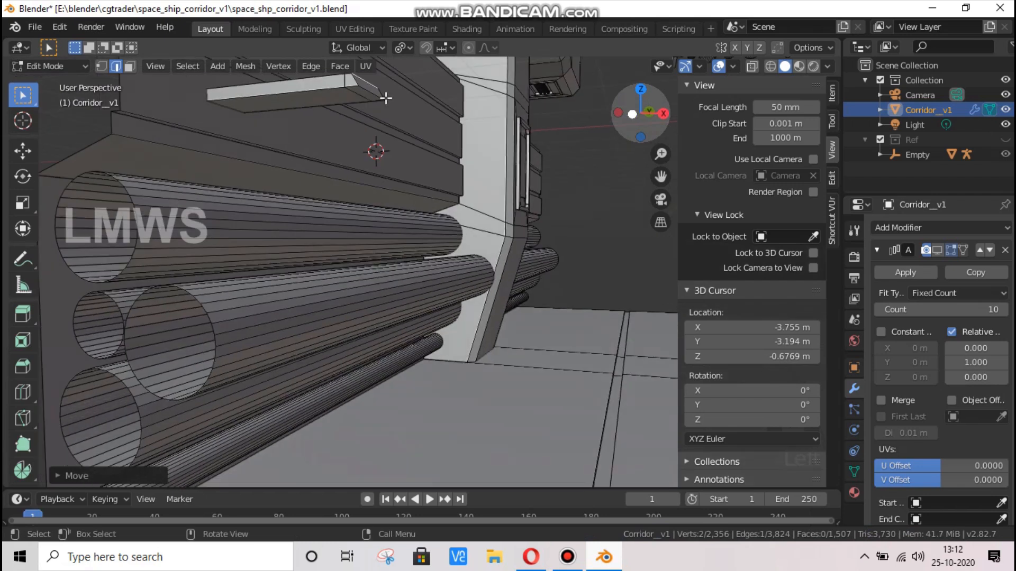
{"action": "key", "text": "3"}
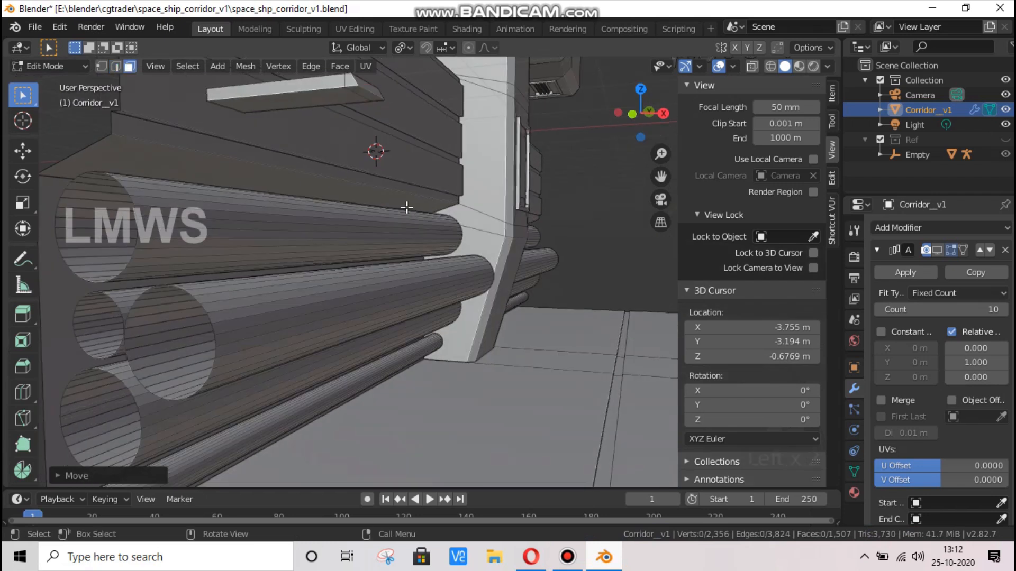
{"action": "left_click", "coordinate": [369, 95]}
{"action": "scroll", "coordinate": [412, 170], "scroll_direction": "down", "scroll_amount": 3}
{"action": "scroll", "coordinate": [413, 170], "scroll_direction": "up", "scroll_amount": 2}
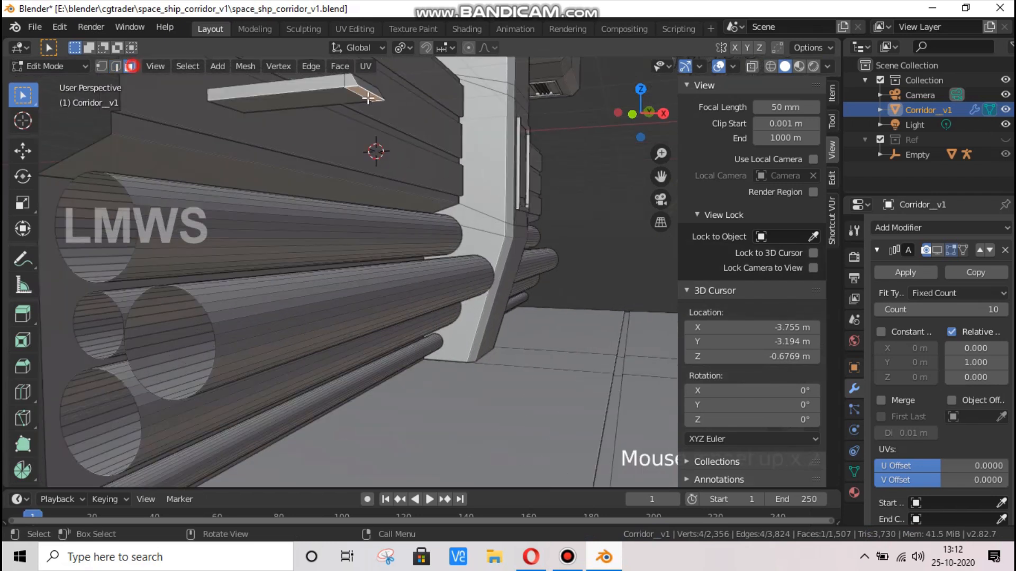
{"action": "key", "text": "2"}
{"action": "left_click", "coordinate": [423, 159]}
{"action": "key", "text": "g"}
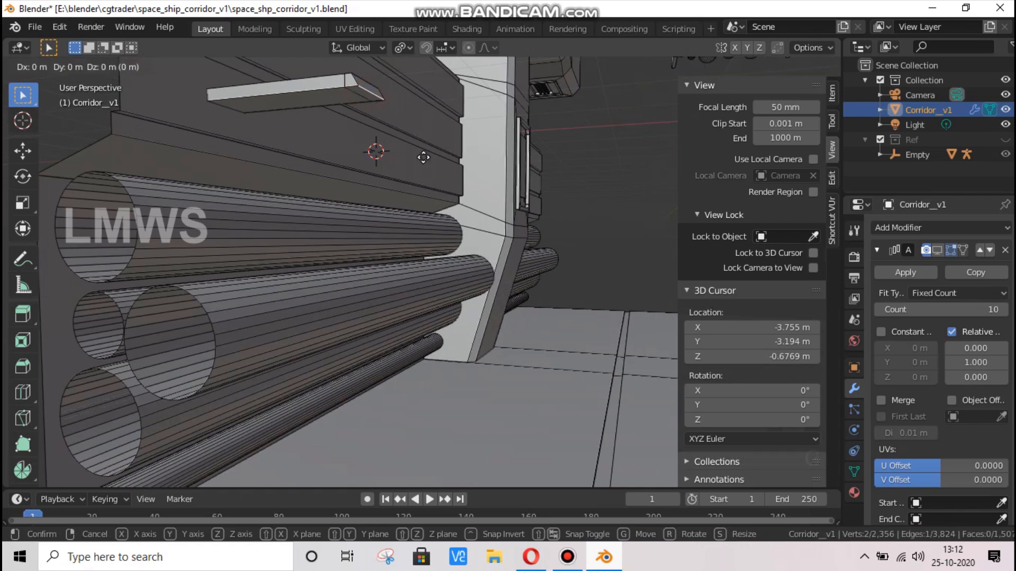
{"action": "key", "text": "z"}
{"action": "left_click", "coordinate": [364, 88]}
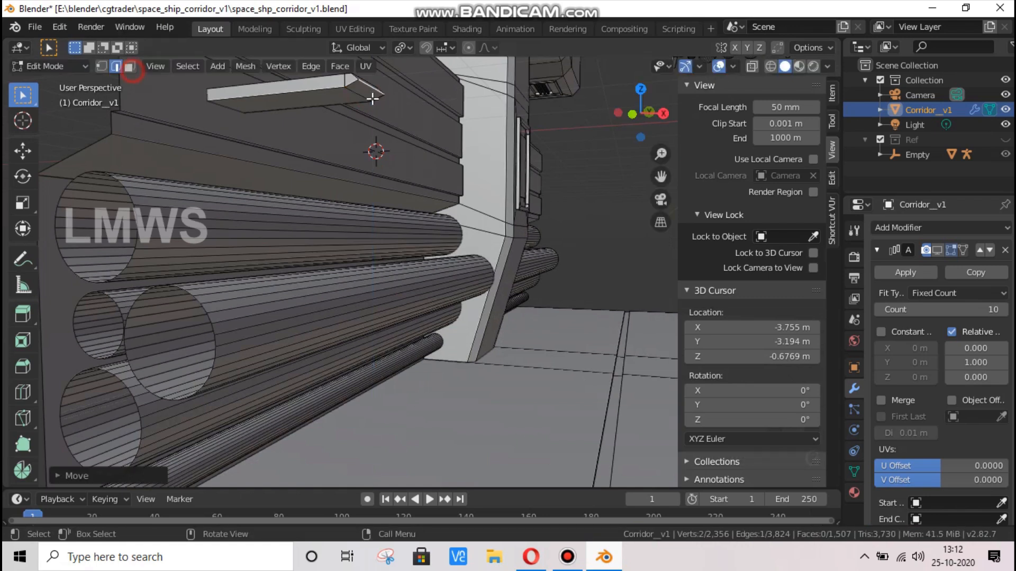
Extrude the angled end face down and outward to form the bracket's slanted arm
{"action": "key", "text": "3"}
{"action": "left_click", "coordinate": [364, 87]}
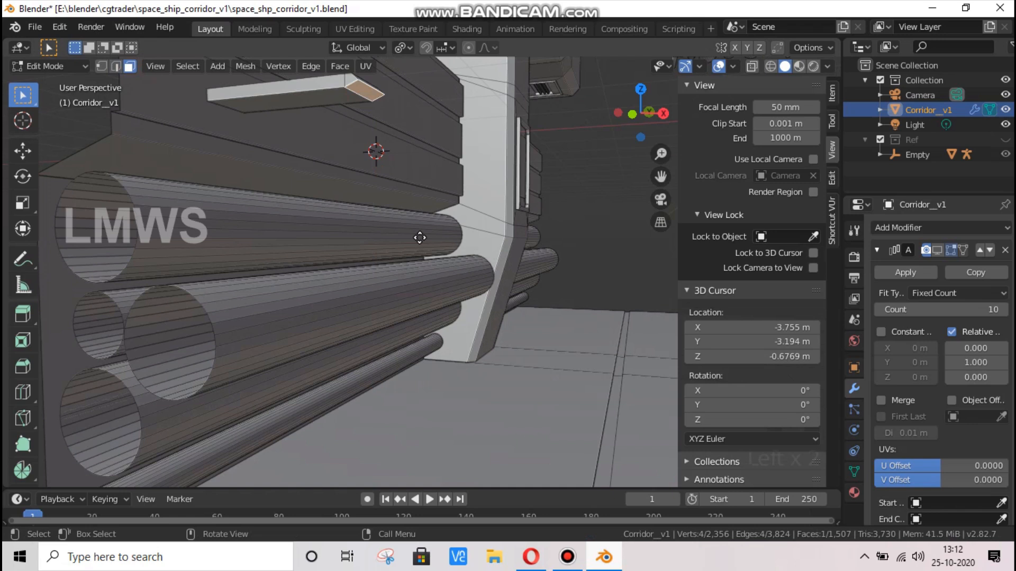
{"action": "key", "text": "e"}
{"action": "left_click", "coordinate": [419, 238]}
{"action": "middle_click_drag", "start_coordinate": [419, 237], "coordinate": [510, 288]}
{"action": "scroll", "coordinate": [568, 290], "scroll_direction": "up", "scroll_amount": 3}
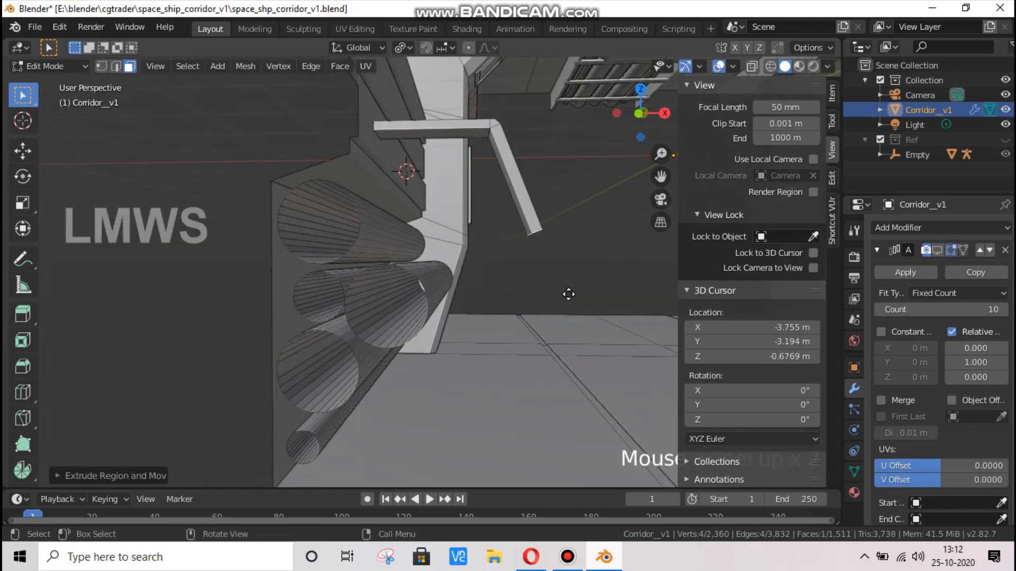
Extrude the arm's end face slightly and flatten it level by scaling to 0 along Z
{"action": "key", "text": "e"}
{"action": "key", "text": "Escape"}
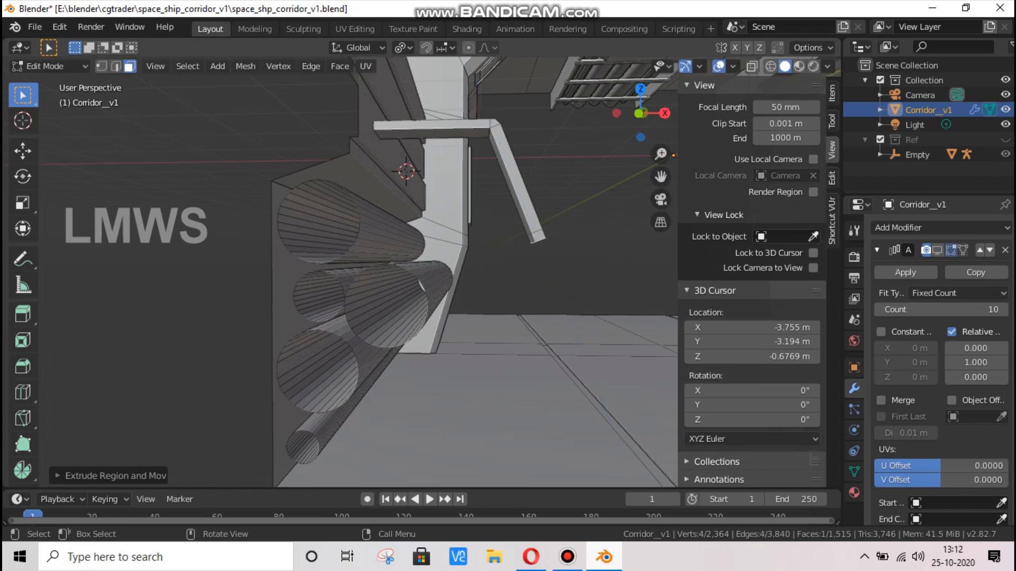
{"action": "key", "text": "s"}
{"action": "key", "text": "z"}
{"action": "key", "text": "0"}
{"action": "key", "text": "Return"}
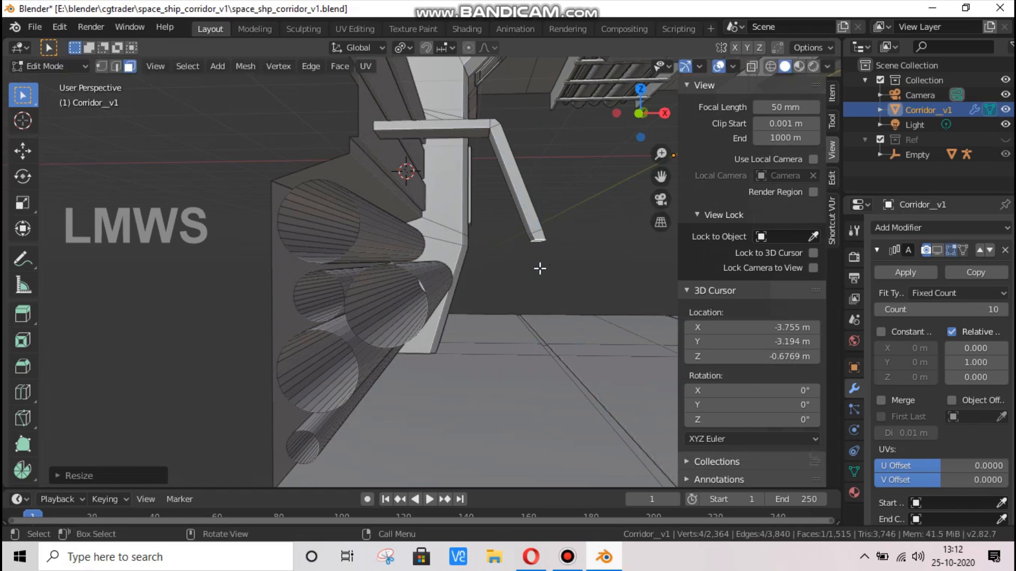
Extrude the flattened end face straight down about 1.6 m to the floor as the bracket's vertical leg
{"action": "middle_click_drag", "start_coordinate": [540, 268], "coordinate": [530, 413]}
{"action": "key", "text": "e"}
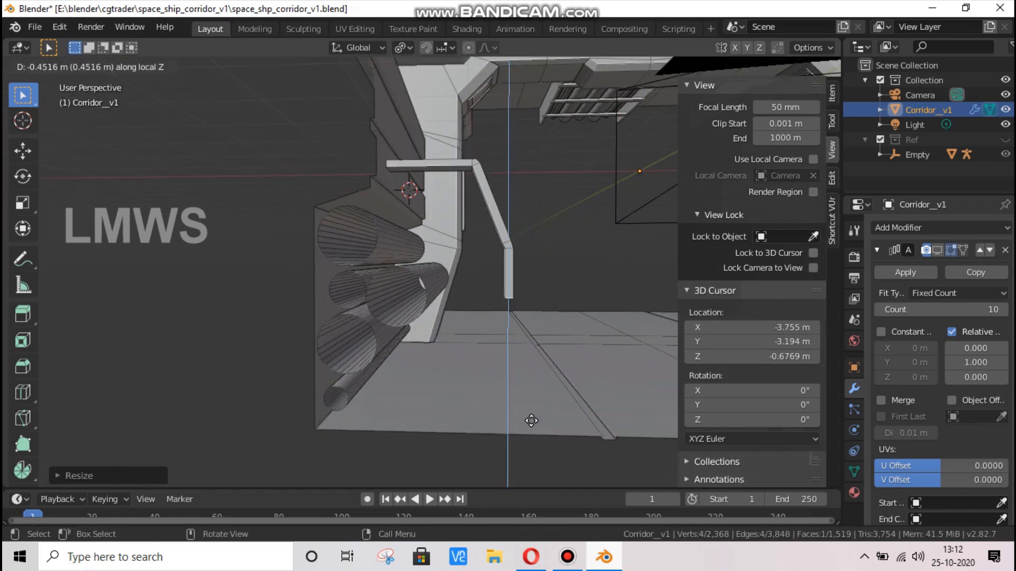
{"action": "left_click", "coordinate": [532, 437]}
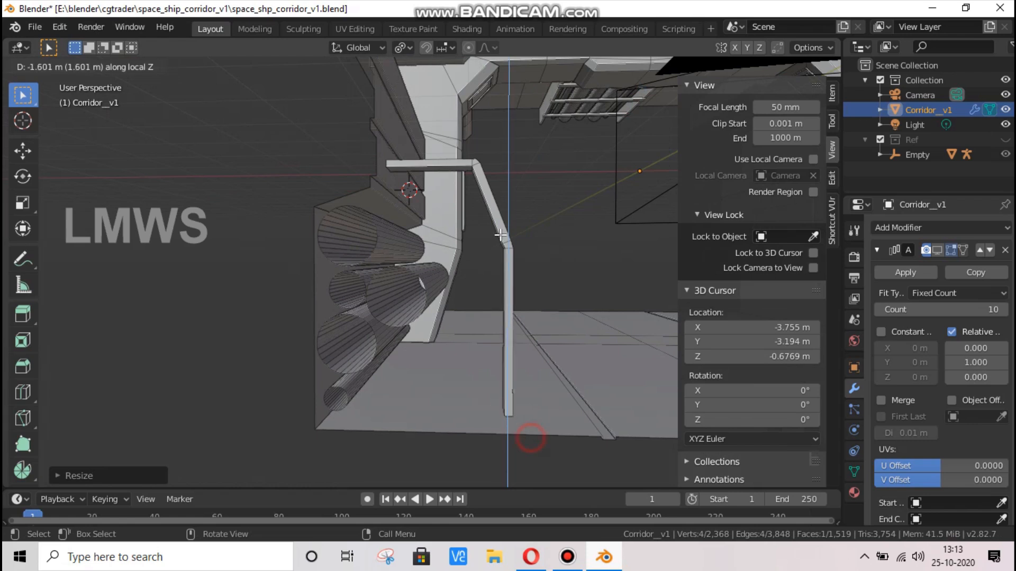
In front view with X-ray on, select the vertices of the bracket's vertical leg
{"action": "key", "text": "KP_1"}
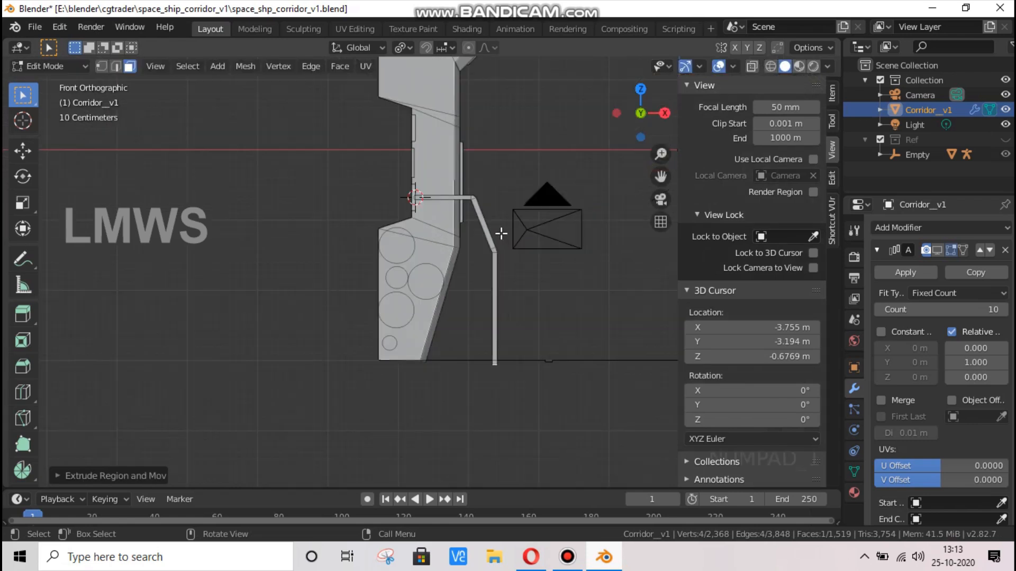
{"action": "scroll", "coordinate": [530, 250], "scroll_direction": "up", "scroll_amount": 1}
{"action": "left_click", "coordinate": [102, 66]}
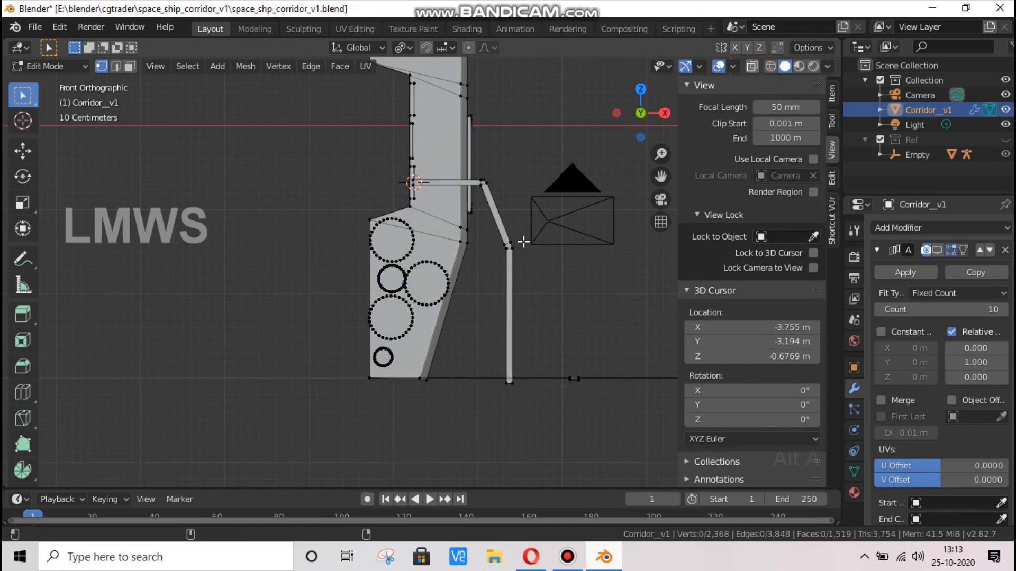
{"action": "key", "text": "alt+z"}
{"action": "key", "text": "alt+z"}
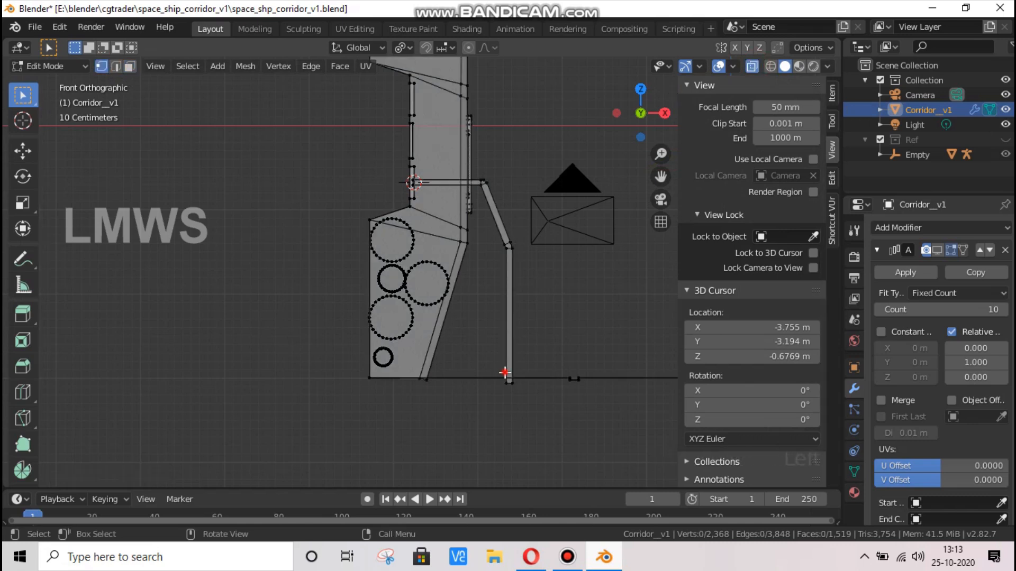
{"action": "left_click_drag", "start_coordinate": [495, 226], "coordinate": [526, 398]}
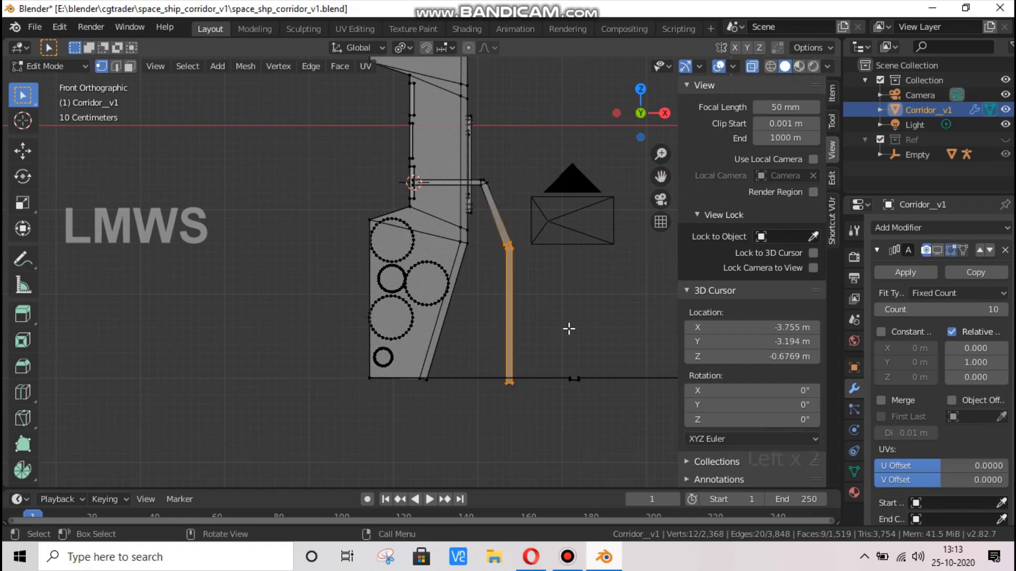
{"action": "key", "text": "g"}
{"action": "key", "text": "x"}
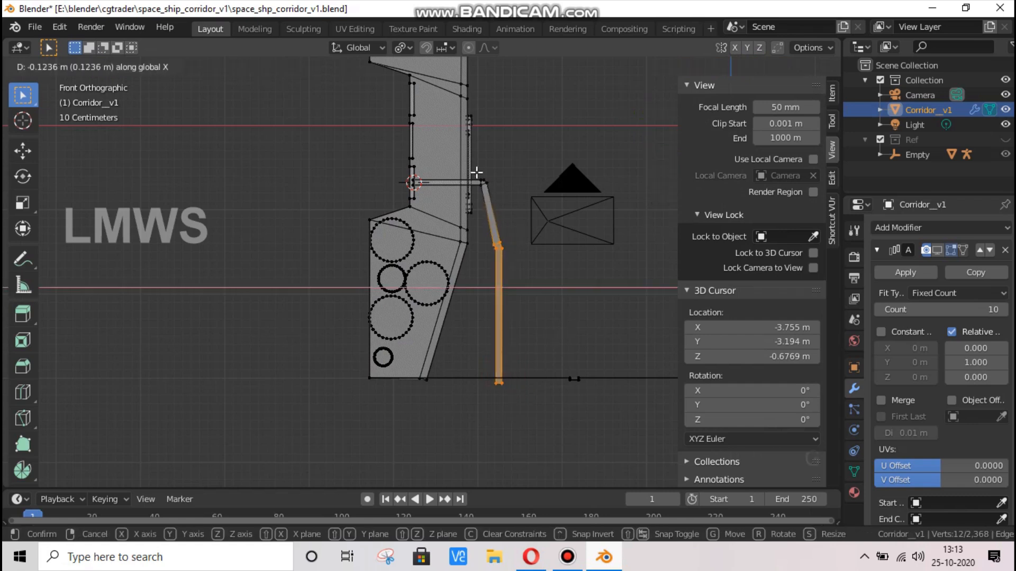
{"action": "left_click", "coordinate": [515, 209]}
Add the slanted arm to the selected leg and move both about 0.1 m toward the wall along X
{"action": "left_click_drag", "start_coordinate": [476, 169], "coordinate": [532, 273], "text": "shift"}
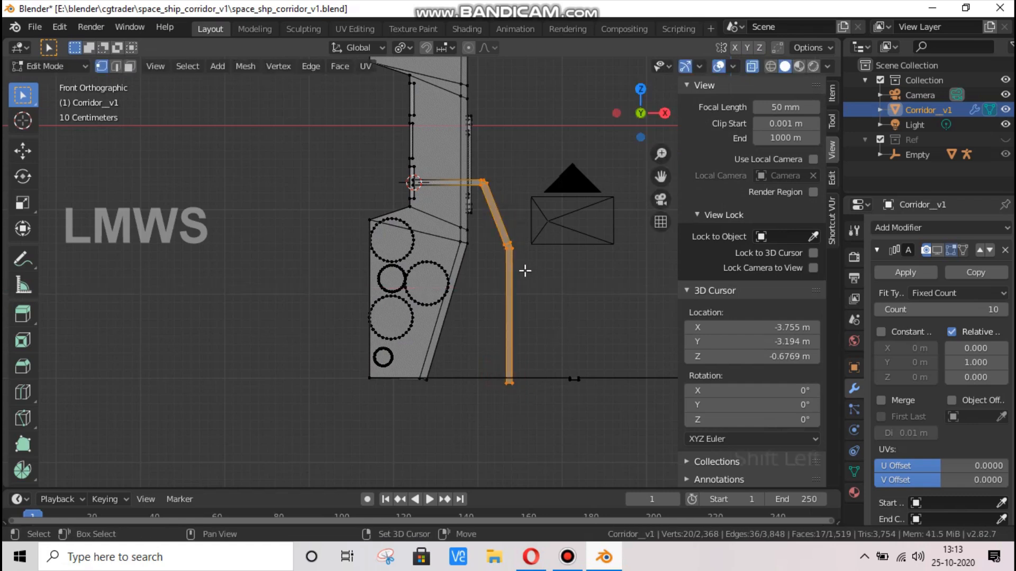
{"action": "key", "text": "g"}
{"action": "key", "text": "x"}
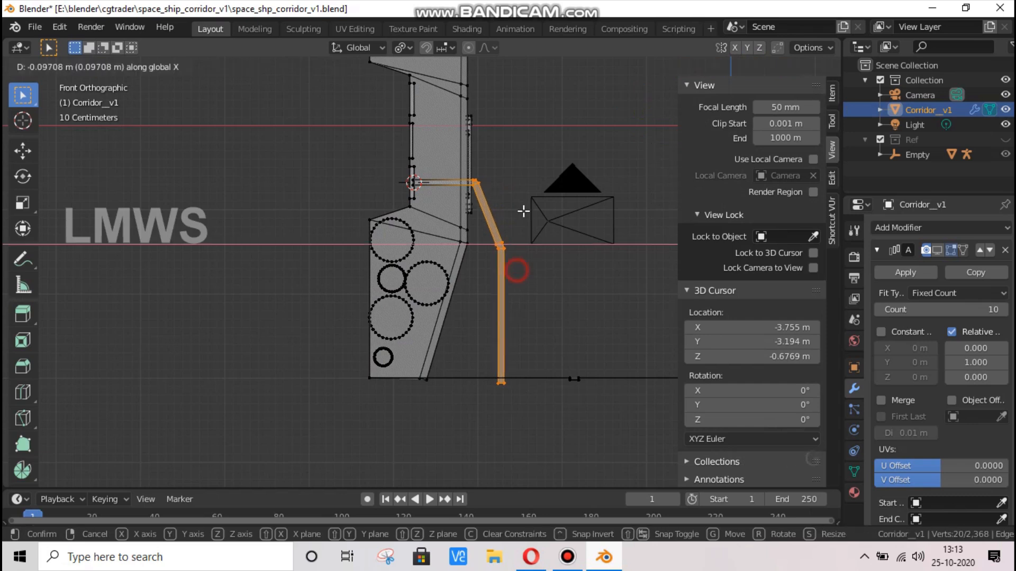
{"action": "left_click", "coordinate": [523, 211]}
With only the bracket's vertical leg selected, move it slightly closer to the wall along X
{"action": "key", "text": "ctrl+z"}
{"action": "key", "text": "ctrl+z"}
{"action": "key", "text": "g"}
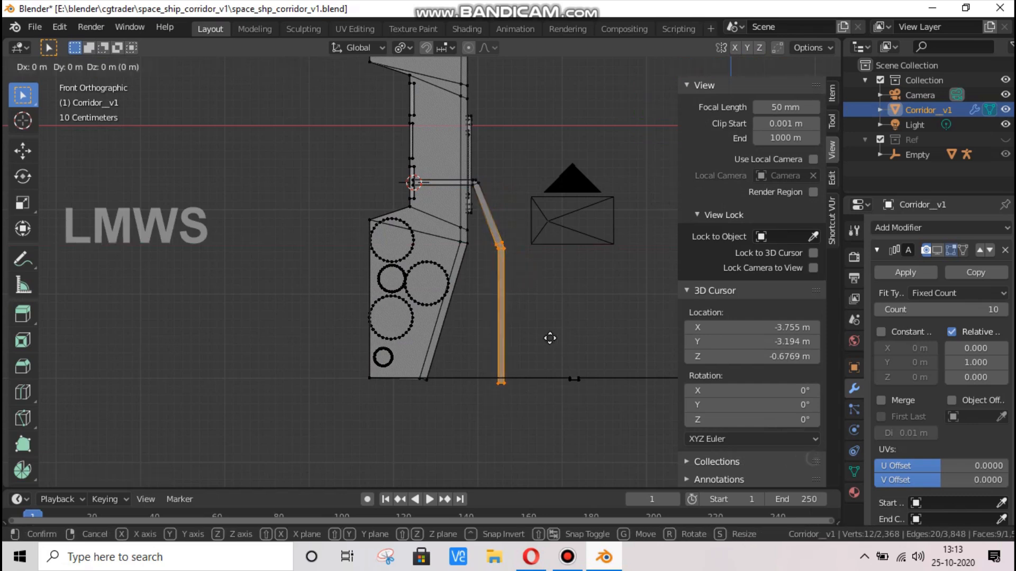
{"action": "key", "text": "x"}
{"action": "left_click", "coordinate": [537, 337]}
{"action": "scroll", "coordinate": [537, 337], "scroll_direction": "down", "scroll_amount": 2}
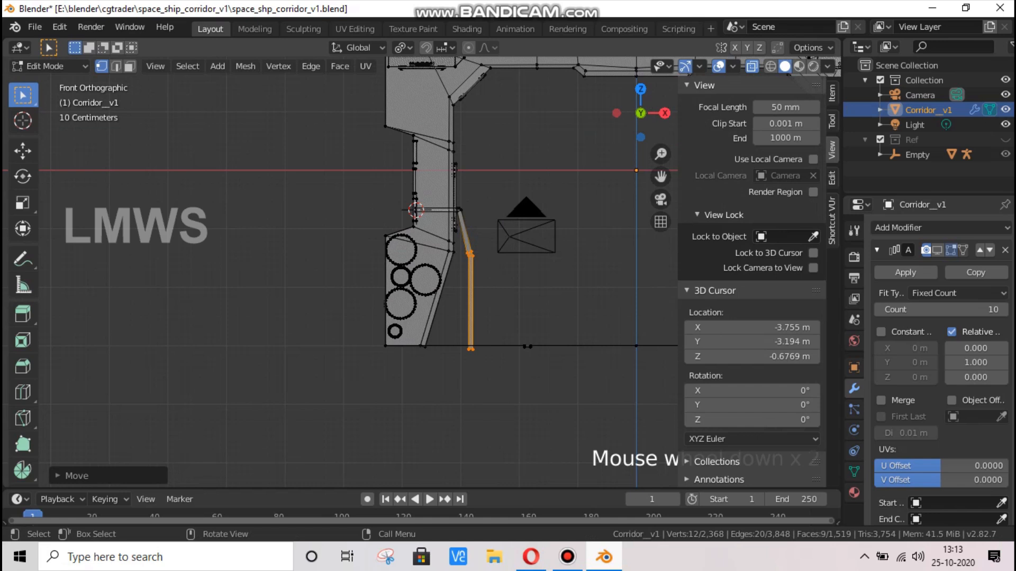
Turn off X-ray, select the whole linked bracket and widen it by scaling along Y
{"action": "left_click_drag", "start_coordinate": [640, 113], "coordinate": [627, 106]}
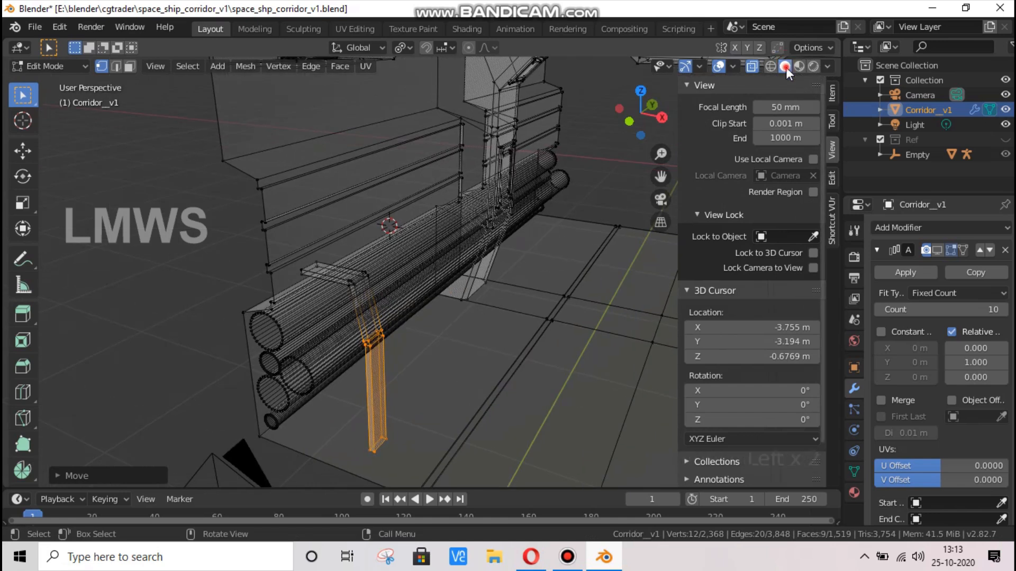
{"action": "key", "text": "shift+z"}
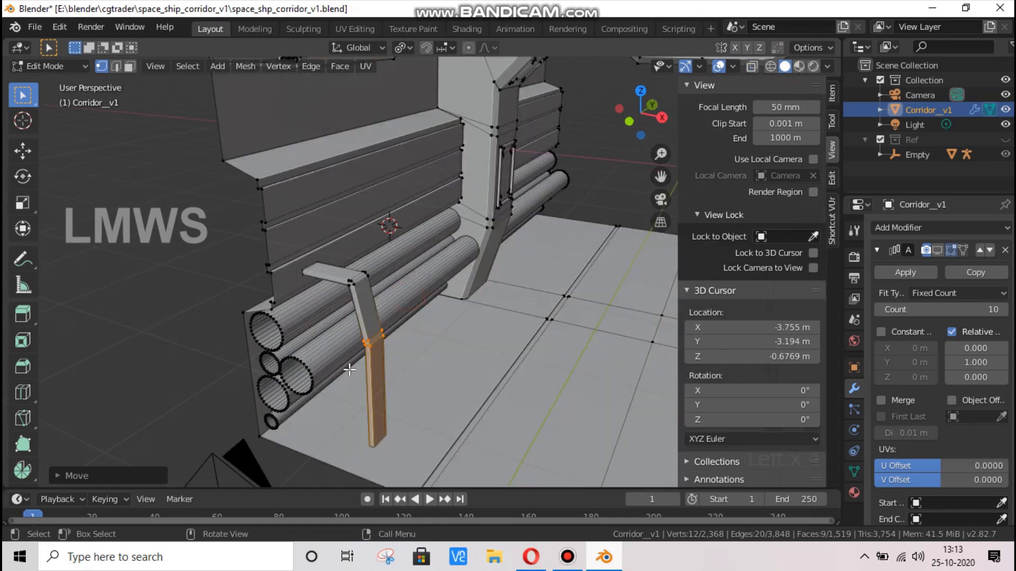
{"action": "scroll", "coordinate": [350, 370], "scroll_direction": "up", "scroll_amount": 1}
{"action": "key", "text": "alt+a"}
{"action": "key", "text": "l"}
{"action": "key", "text": "s"}
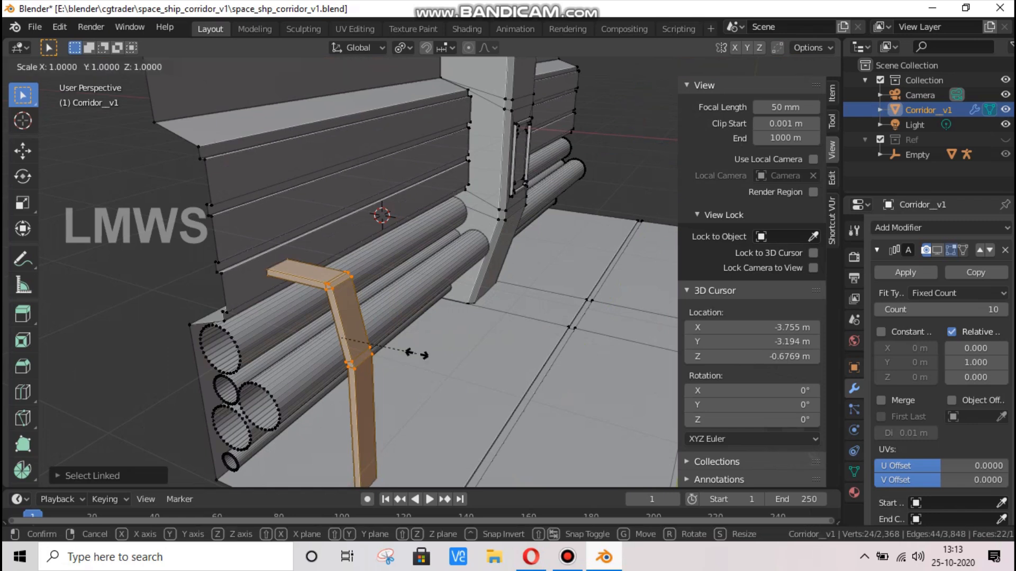
{"action": "key", "text": "x"}
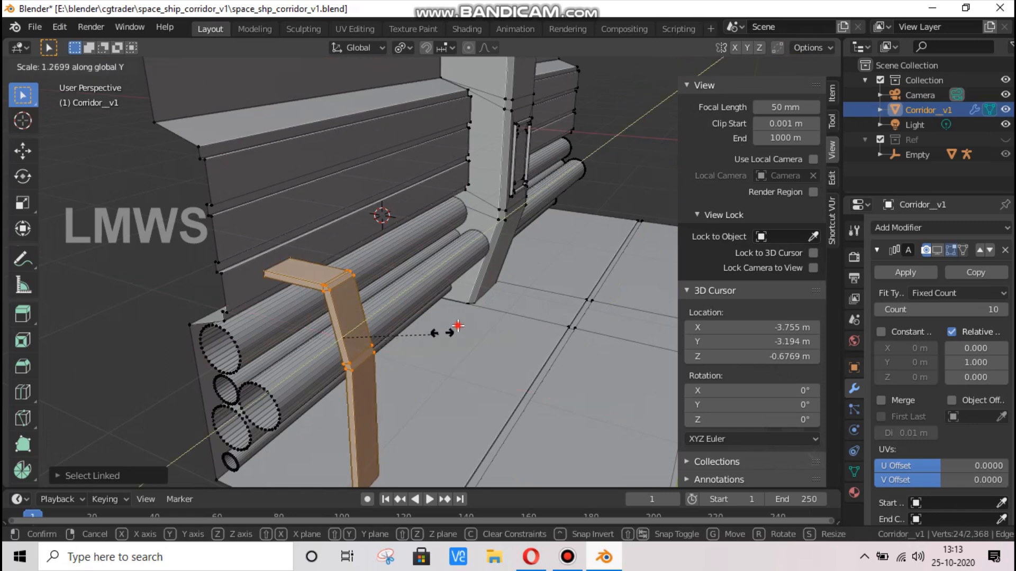
{"action": "left_click", "coordinate": [380, 344]}
Duplicate the bracket and place the copy further along the pipes, before the wall pillar
{"action": "key", "text": "shift+d"}
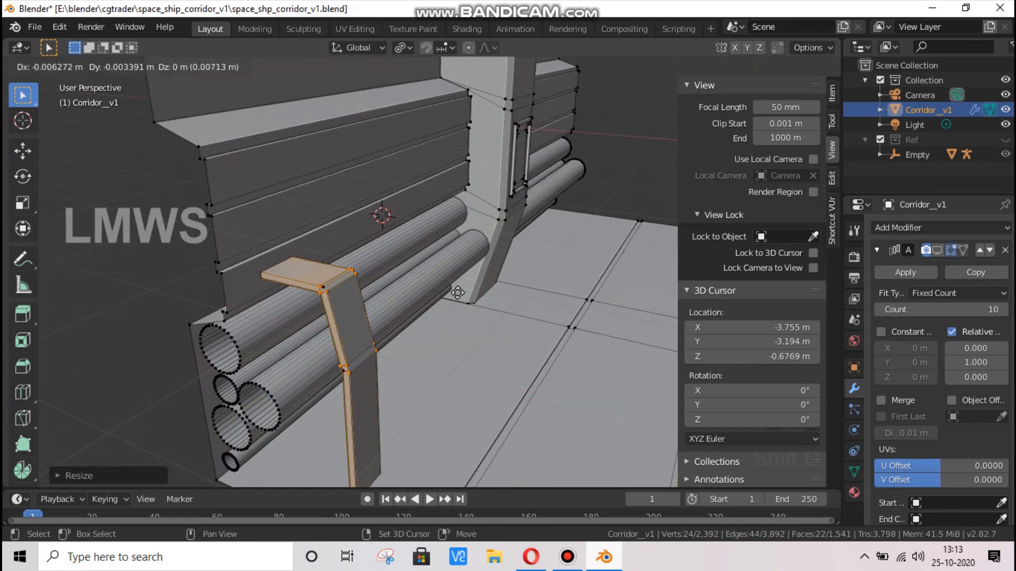
{"action": "left_click", "coordinate": [481, 275]}
{"action": "middle_click_drag", "start_coordinate": [481, 275], "coordinate": [352, 260]}
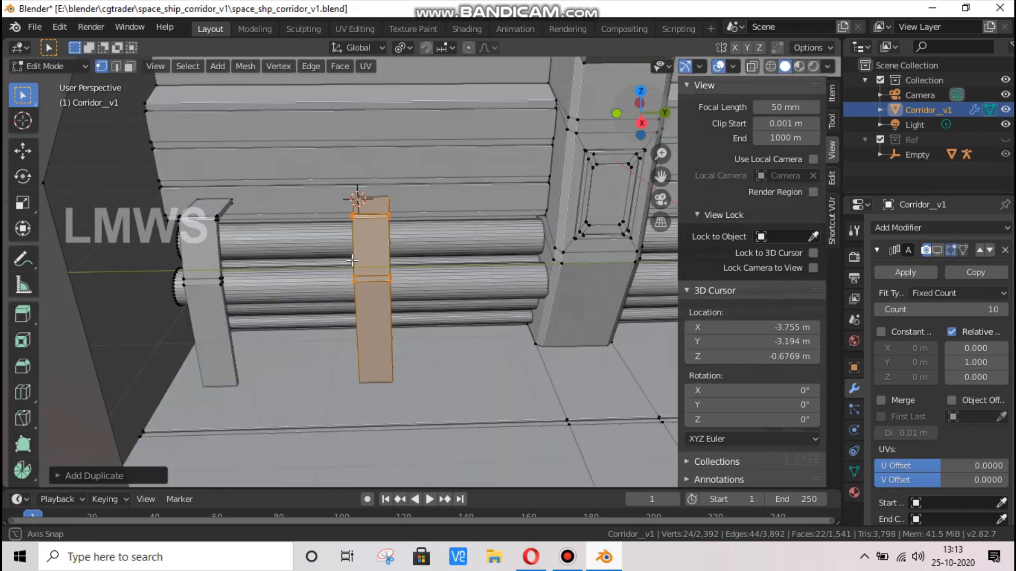
Add the original bracket to the selection and shift both brackets along Y toward the pillar
{"action": "key", "text": "l"}
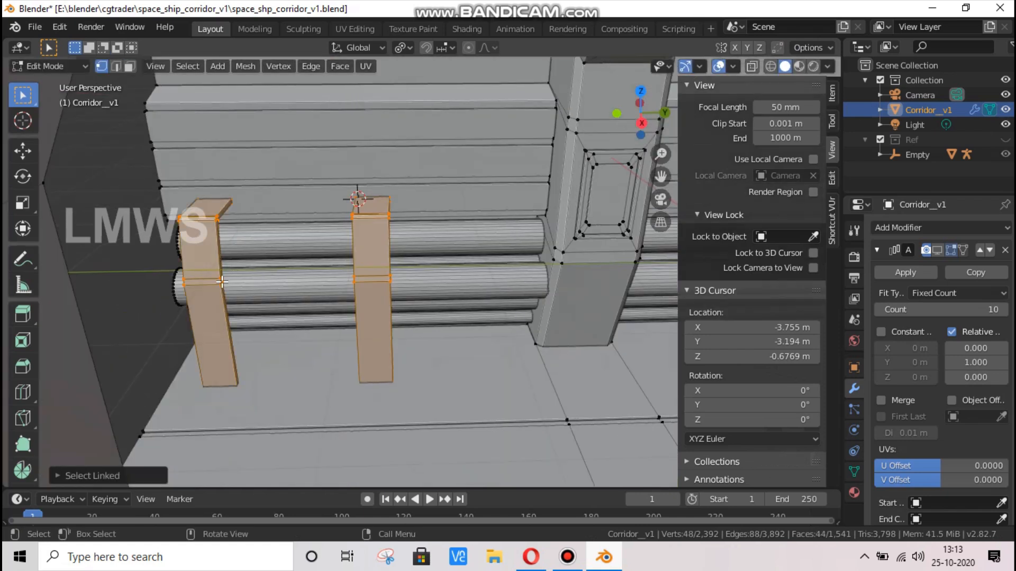
{"action": "key", "text": "g"}
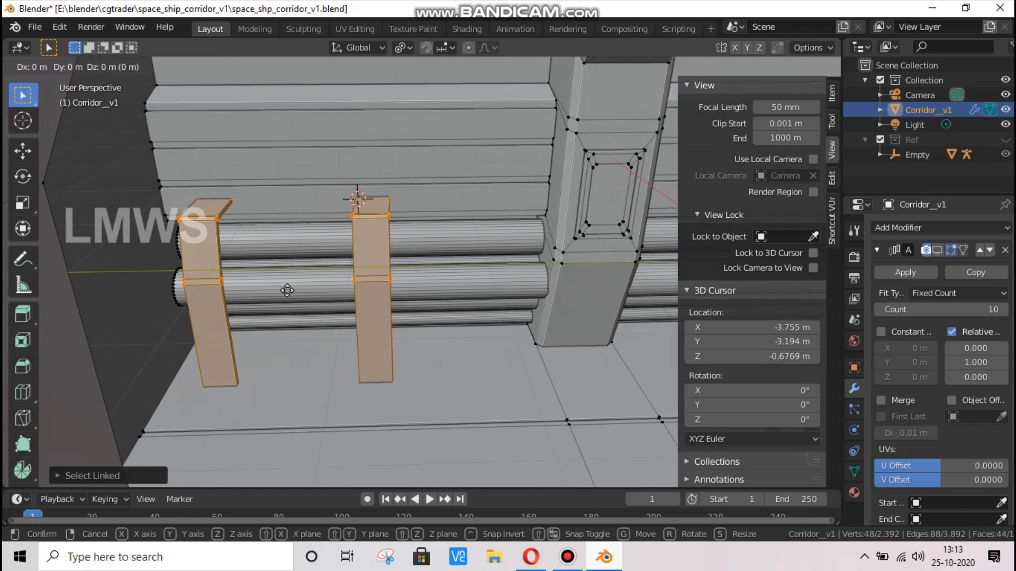
{"action": "key", "text": "y"}
{"action": "left_click", "coordinate": [317, 291]}
{"action": "scroll", "coordinate": [424, 268], "scroll_direction": "up", "scroll_amount": 4}
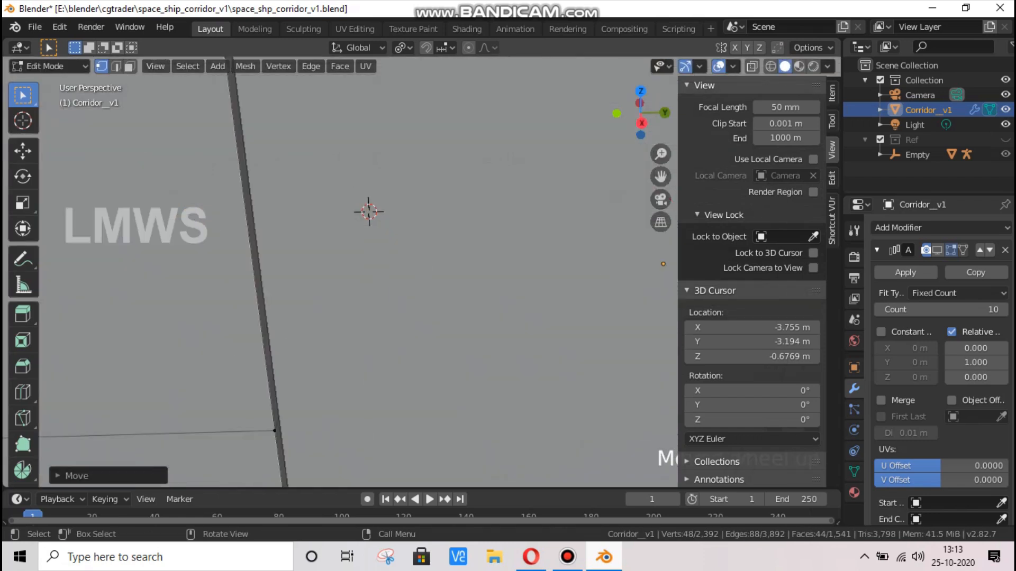
Duplicate both brackets about 6.9 m along Y to the pipe section beyond the pillar
{"action": "middle_click_drag", "start_coordinate": [644, 195], "coordinate": [715, 278]}
{"action": "key", "text": "shift+d"}
{"action": "key", "text": "y"}
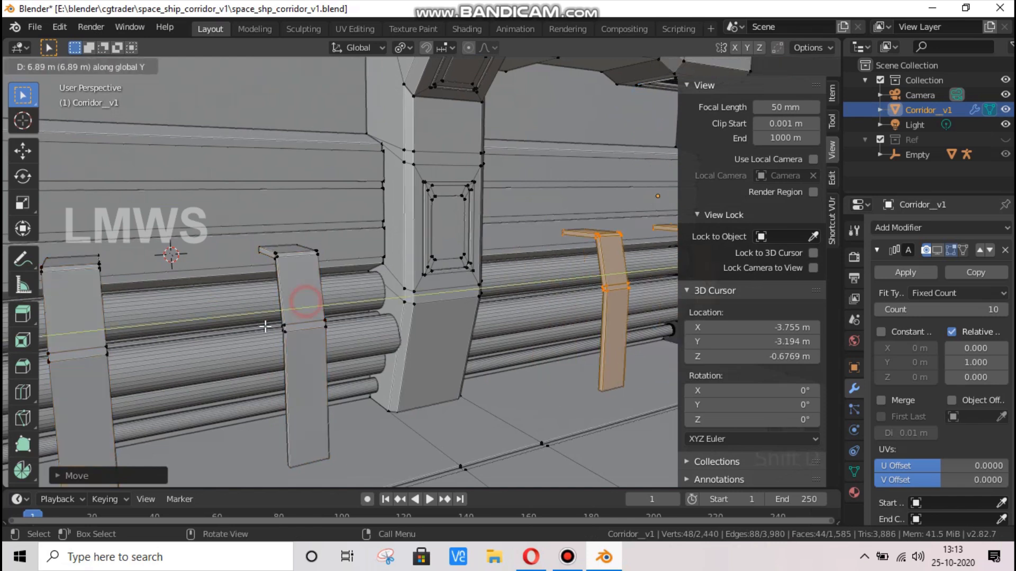
{"action": "left_click", "coordinate": [653, 110]}
{"action": "scroll", "coordinate": [529, 153], "scroll_direction": "up", "scroll_amount": 5}
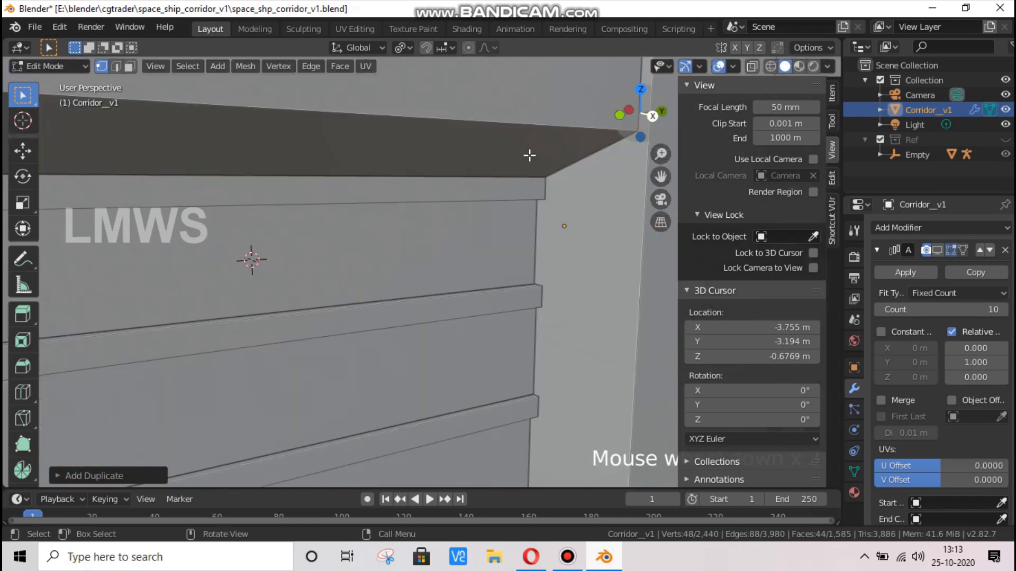
{"action": "scroll", "coordinate": [528, 155], "scroll_direction": "down", "scroll_amount": 5}
Move the duplicated bracket pair slightly back along Y toward the pillar
{"action": "middle_click_drag", "start_coordinate": [499, 185], "coordinate": [559, 214]}
{"action": "scroll", "coordinate": [654, 118], "scroll_direction": "down", "scroll_amount": 2}
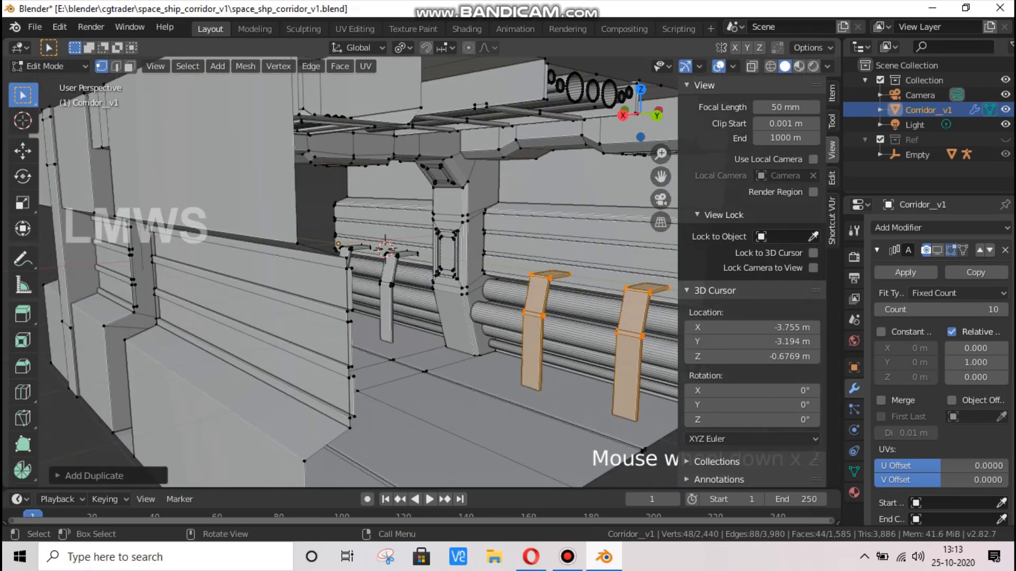
{"action": "scroll", "coordinate": [566, 328], "scroll_direction": "down", "scroll_amount": 2}
{"action": "mouse_move", "coordinate": [566, 328]}
{"action": "middle_mouse_down"}
{"action": "mouse_move", "coordinate": [492, 317]}
{"action": "mouse_move", "coordinate": [566, 328]}
{"action": "middle_mouse_up"}
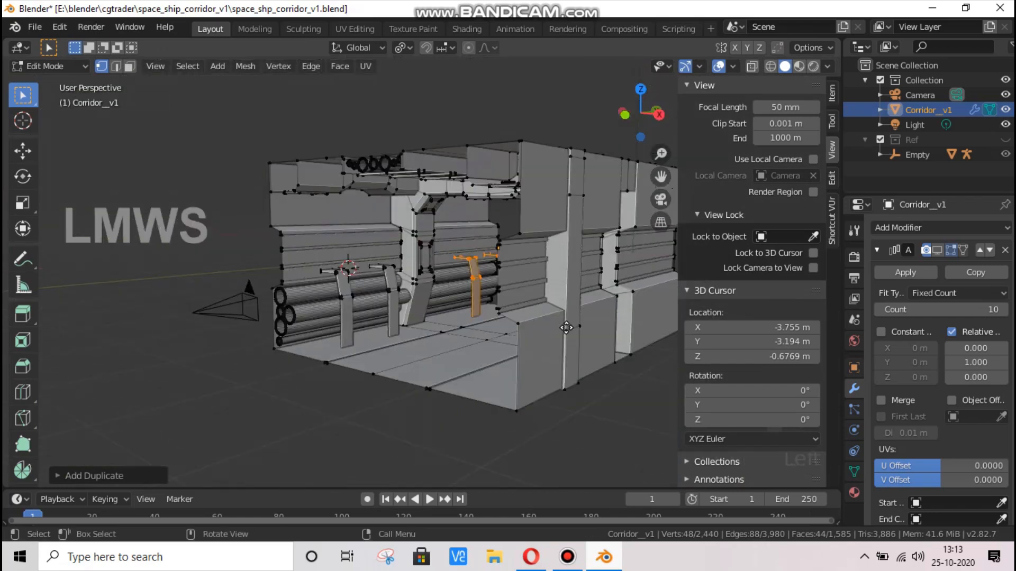
{"action": "scroll", "coordinate": [566, 328], "scroll_direction": "up", "scroll_amount": 3}
{"action": "key", "text": "g"}
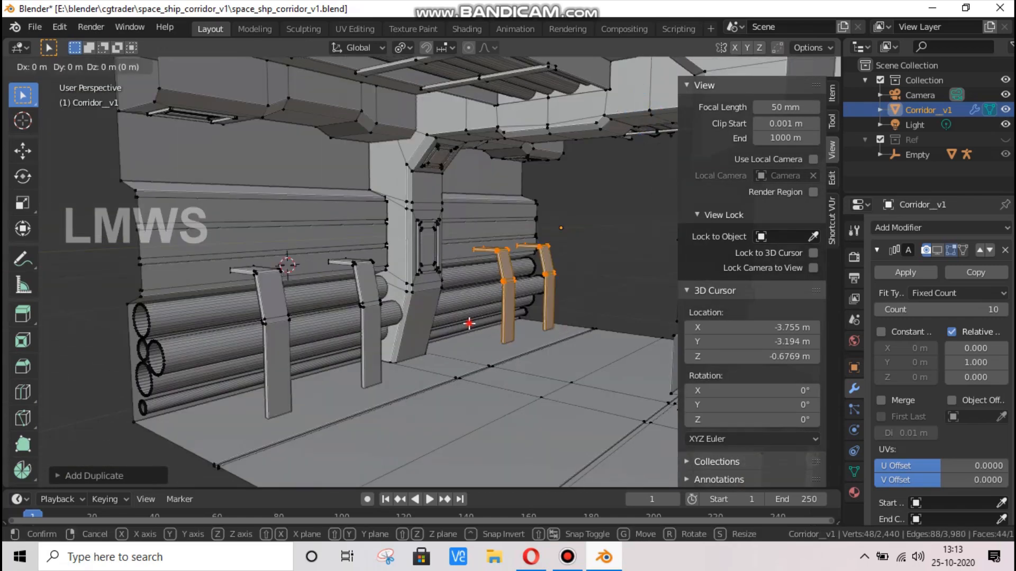
{"action": "key", "text": "y"}
{"action": "left_click", "coordinate": [642, 110]}
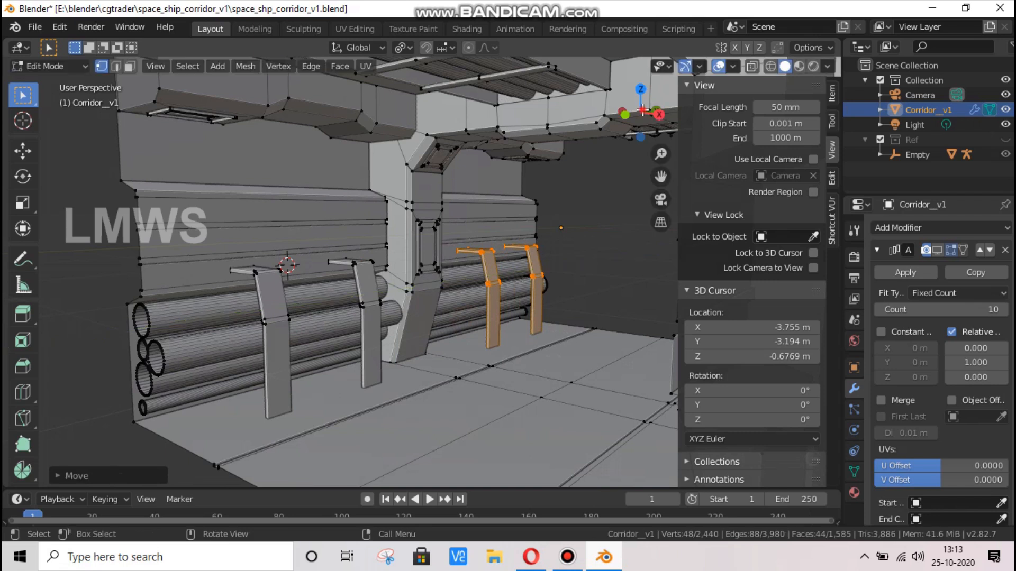
Deselect the brackets, save the file and return to Object Mode
{"action": "key", "text": "alt+a"}
{"action": "key", "text": "ctrl+s"}
{"action": "left_click_drag", "start_coordinate": [642, 109], "coordinate": [648, 98]}
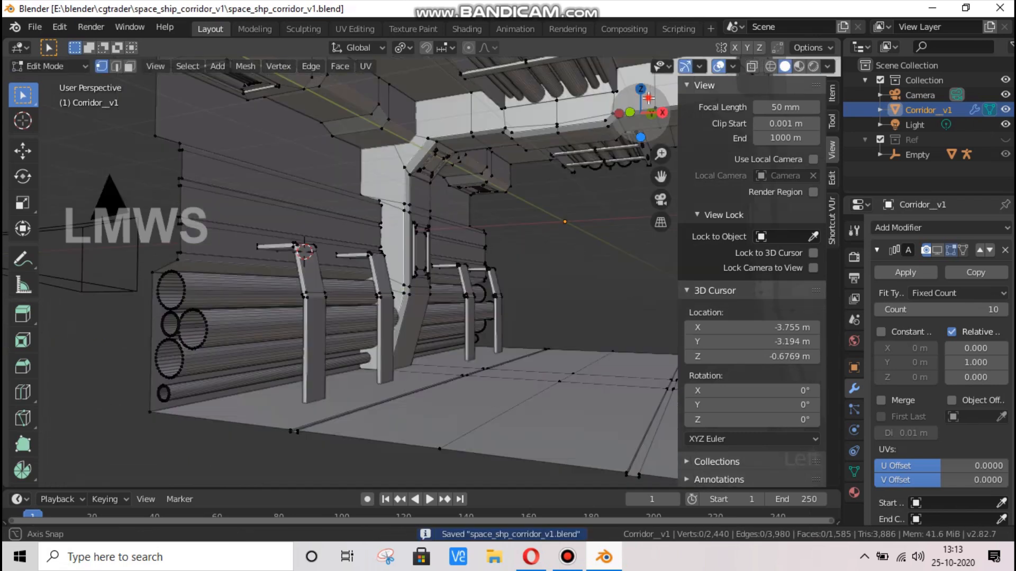
{"action": "scroll", "coordinate": [472, 315], "scroll_direction": "up", "scroll_amount": 2}
{"action": "key", "text": "Tab"}
{"action": "scroll", "coordinate": [472, 314], "scroll_direction": "down", "scroll_amount": 2}
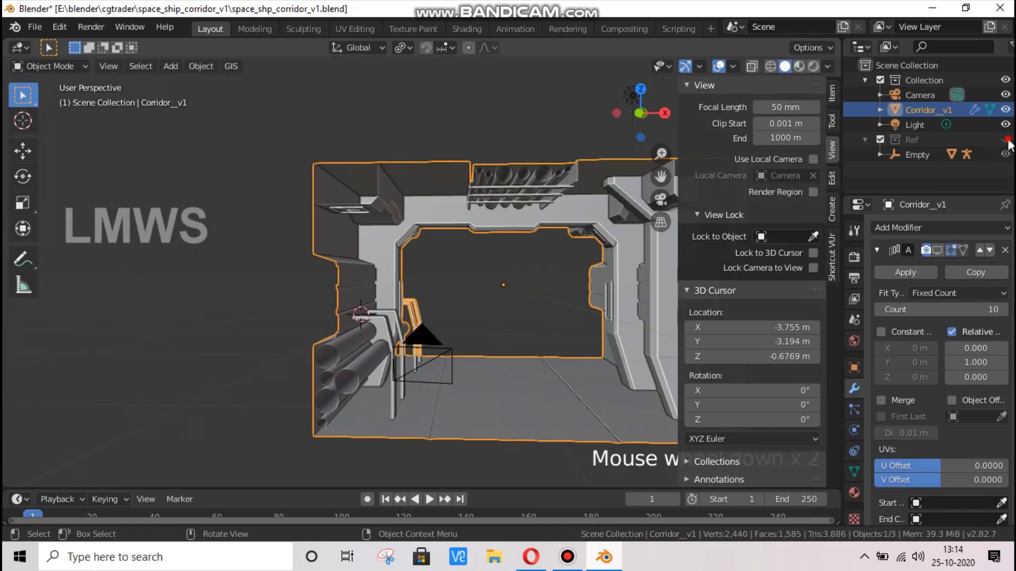
Show the Ref collection's human figure together with the corridor to compare scale, and save the file
{"action": "left_click", "coordinate": [1005, 140]}
{"action": "left_click", "coordinate": [1005, 80]}
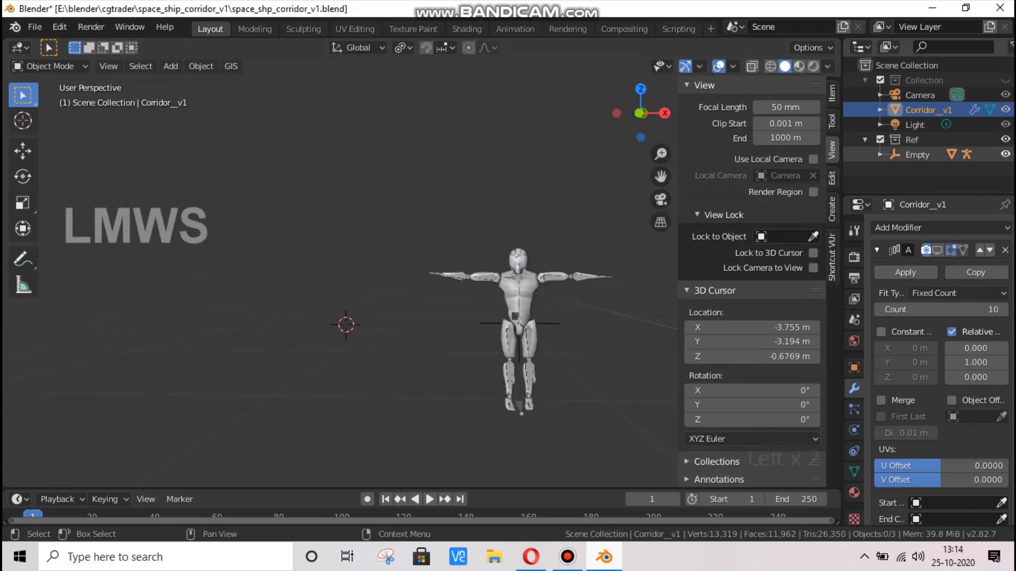
{"action": "left_click", "coordinate": [1005, 80]}
{"action": "left_click_drag", "start_coordinate": [640, 113], "coordinate": [517, 345]}
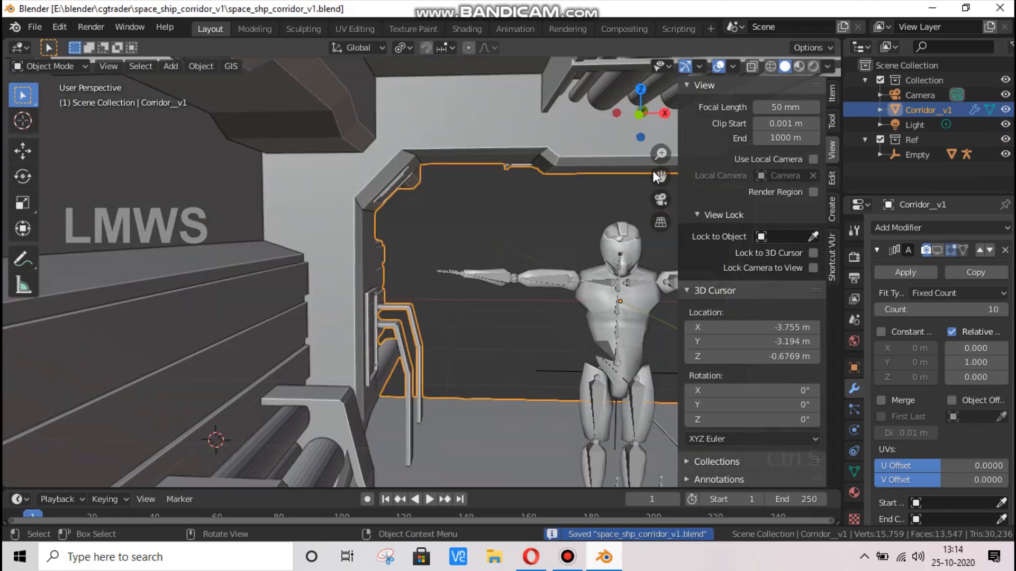
{"action": "scroll", "coordinate": [653, 171], "scroll_direction": "down", "scroll_amount": 4}
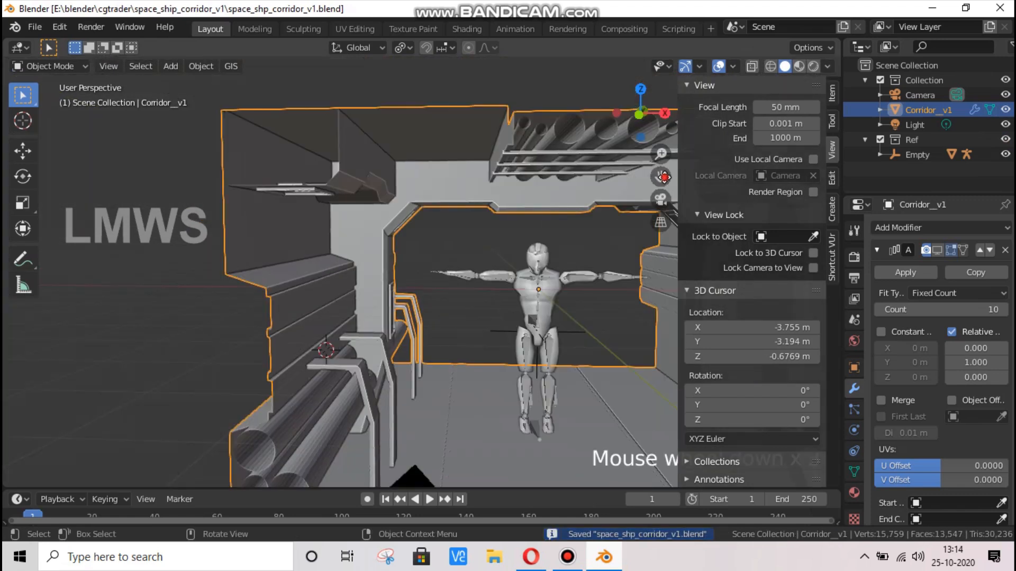
{"action": "left_click_drag", "start_coordinate": [661, 176], "coordinate": [682, 204]}
{"action": "scroll", "coordinate": [621, 138], "scroll_direction": "up", "scroll_amount": 2}
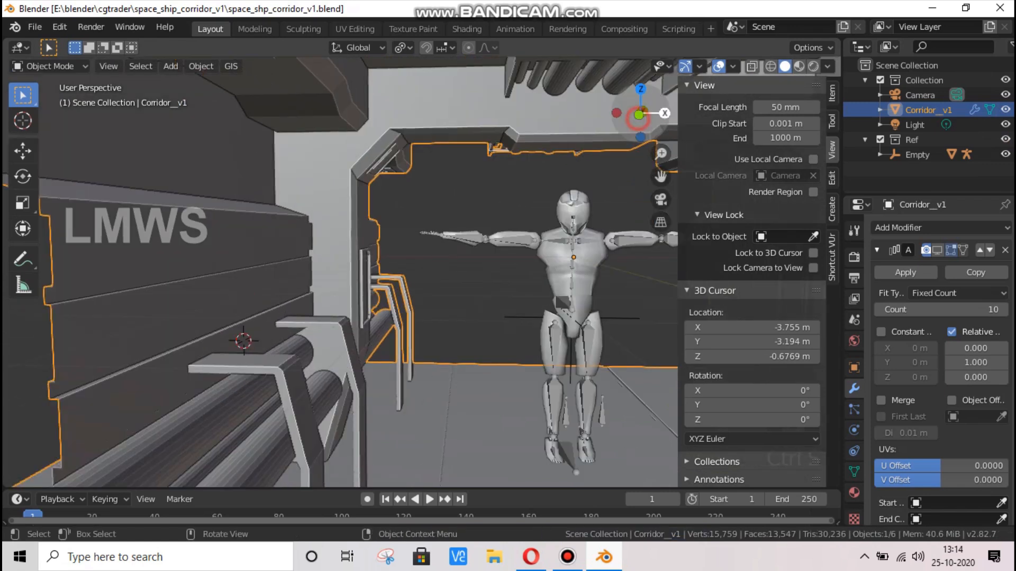
{"action": "key", "text": "ctrl+s"}
Switch to the Opera browser and examine the wall, pipes and brackets in the reference corridor image
{"action": "left_click_drag", "start_coordinate": [636, 122], "coordinate": [211, 237]}
{"action": "scroll", "coordinate": [211, 237], "scroll_direction": "down", "scroll_amount": 1}
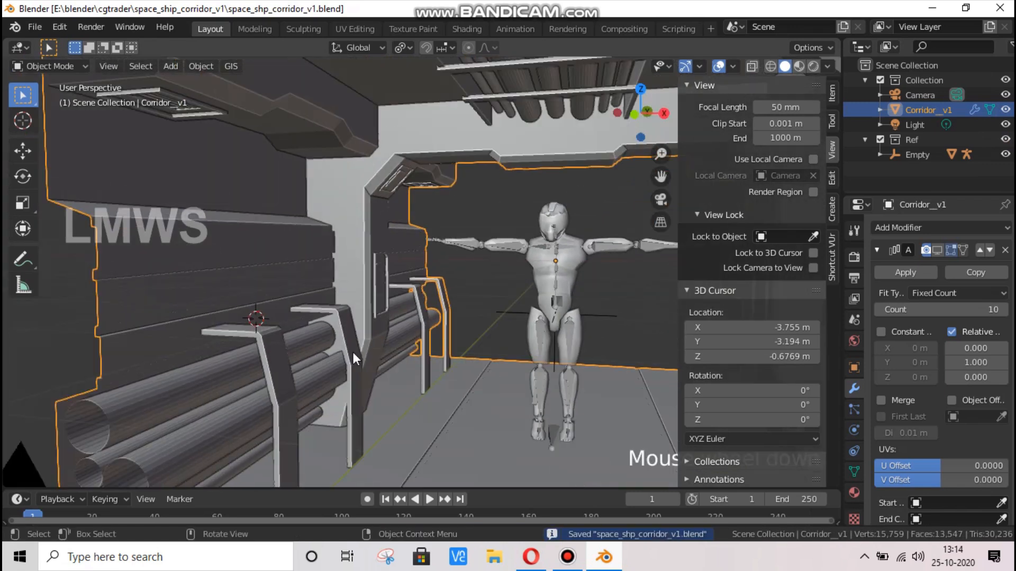
{"action": "scroll", "coordinate": [274, 259], "scroll_direction": "down", "scroll_amount": 1}
{"action": "key", "text": "Tab"}
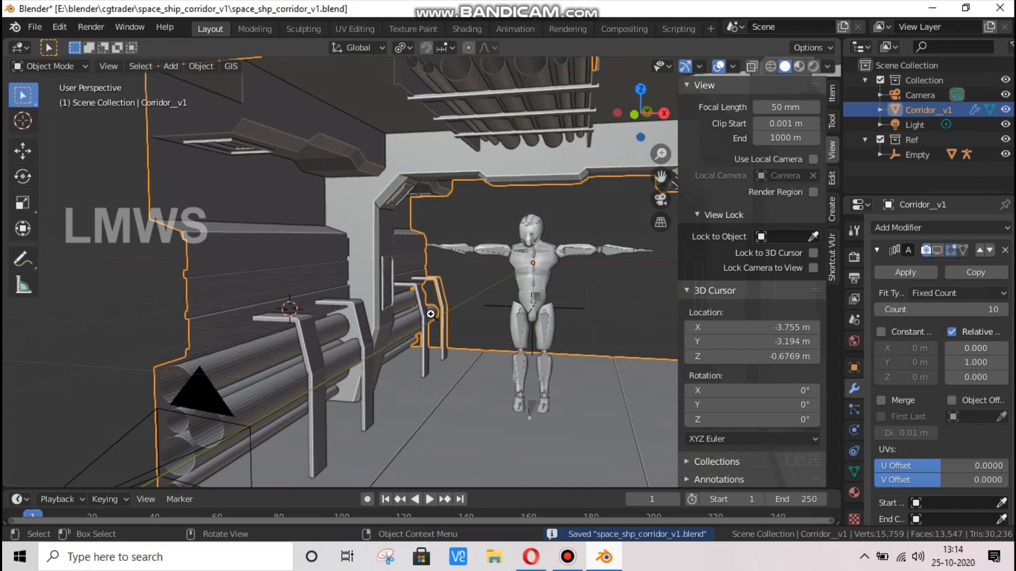
{"action": "key", "text": "alt+Tab"}
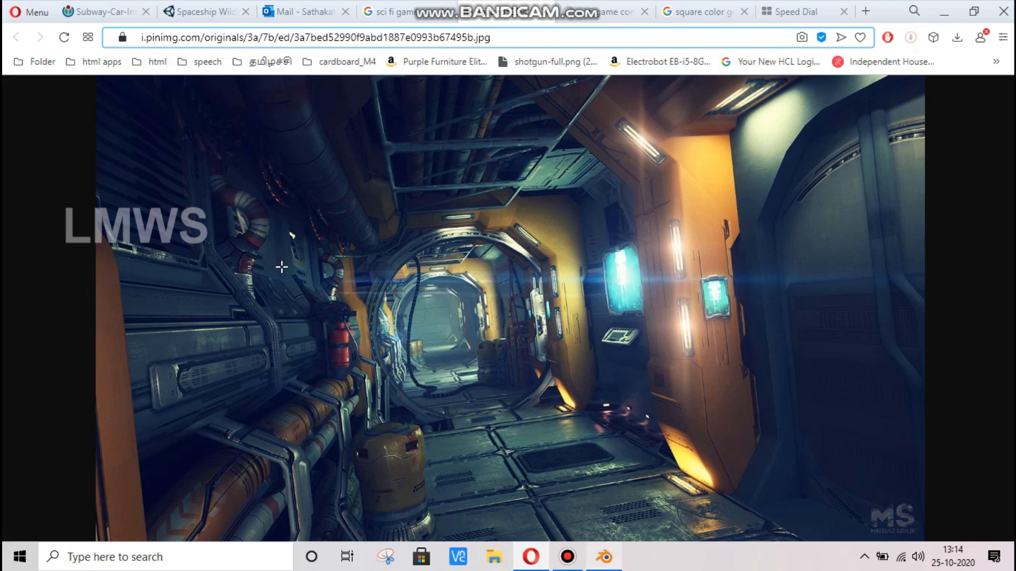
Back in Blender's Edit Mode, add one centered loop cut around the near corridor section and bevel it into a narrow strip
{"action": "key", "text": "ctrl+r"}
{"action": "scroll", "coordinate": [343, 256], "scroll_direction": "up", "scroll_amount": 1}
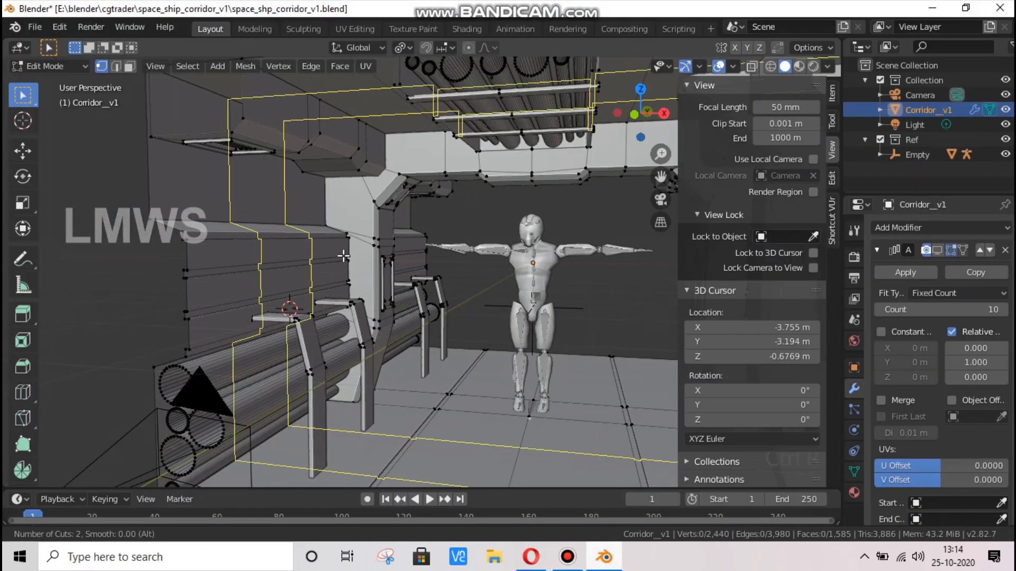
{"action": "left_click", "coordinate": [344, 256]}
{"action": "right_click", "coordinate": [370, 277]}
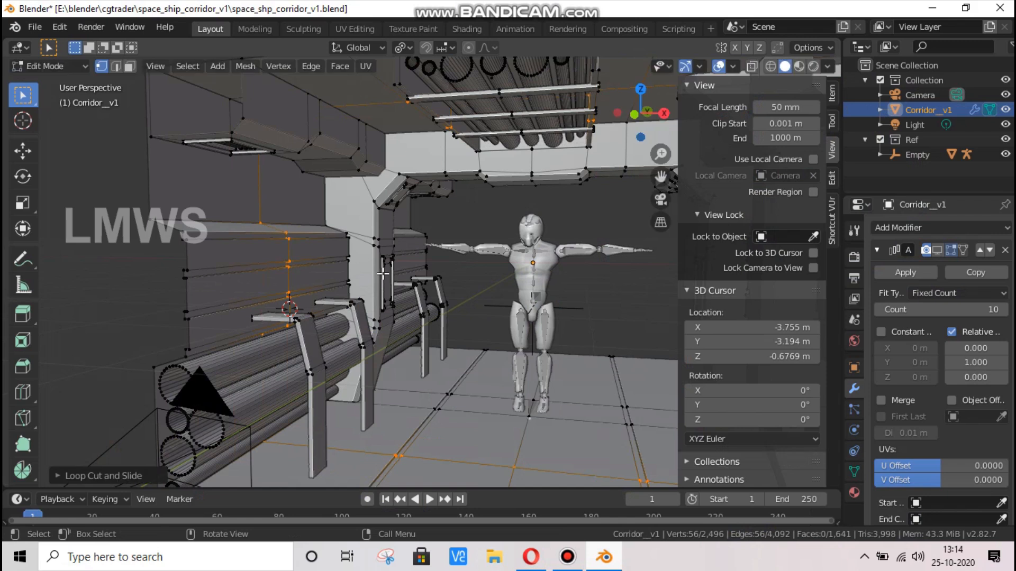
{"action": "key", "text": "ctrl+b"}
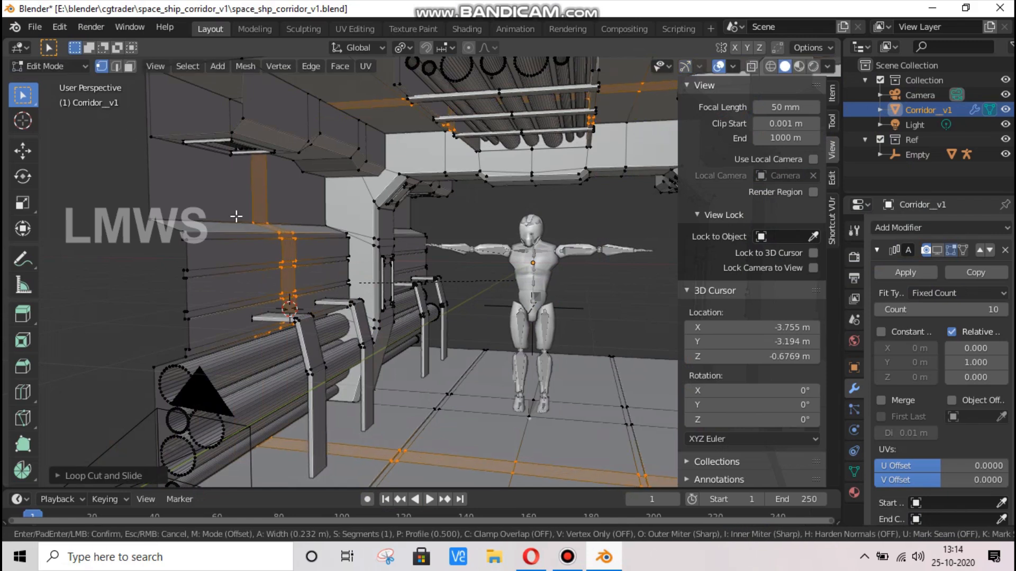
{"action": "left_click", "coordinate": [133, 131]}
Switch to face selection and select the bevelled strip's whole face loop around the corridor
{"action": "middle_click_drag", "start_coordinate": [134, 131], "coordinate": [130, 67]}
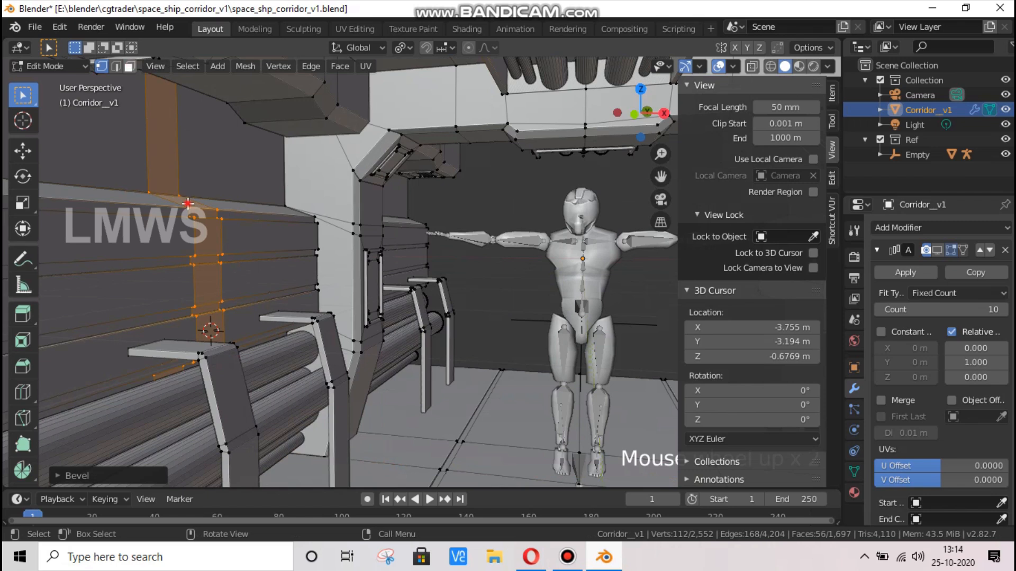
{"action": "left_click", "coordinate": [129, 66]}
{"action": "key", "text": "alt+a"}
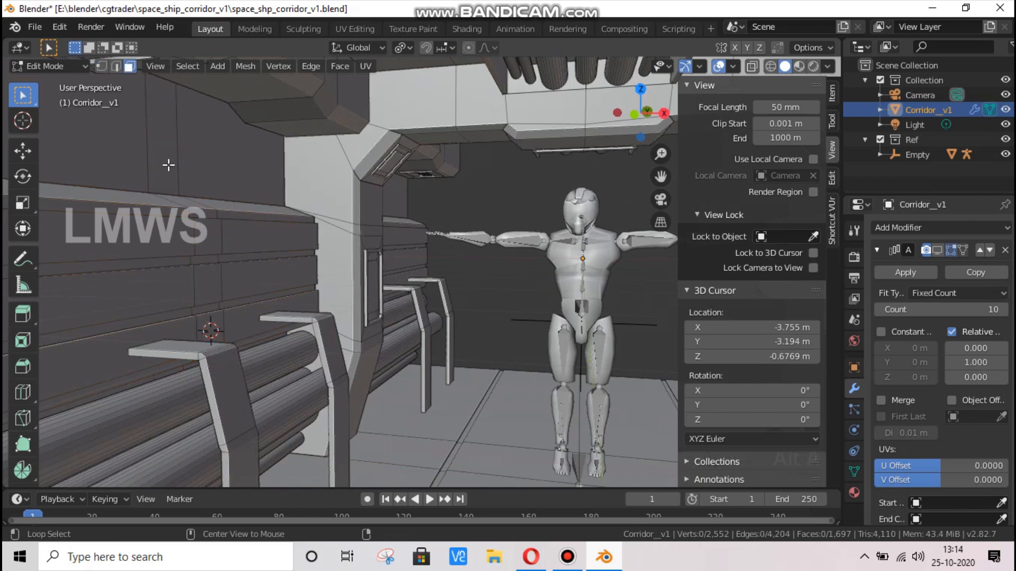
{"action": "left_click", "coordinate": [196, 210], "text": "alt"}
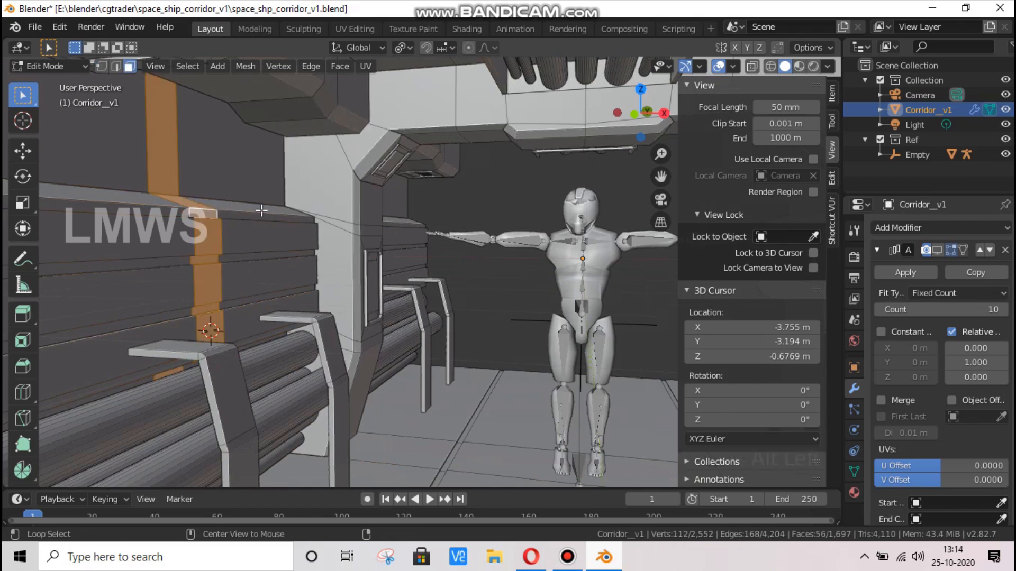
{"action": "scroll", "coordinate": [262, 210], "scroll_direction": "down", "scroll_amount": 2, "text": "alt"}
{"action": "scroll", "coordinate": [264, 209], "scroll_direction": "down", "scroll_amount": 4}
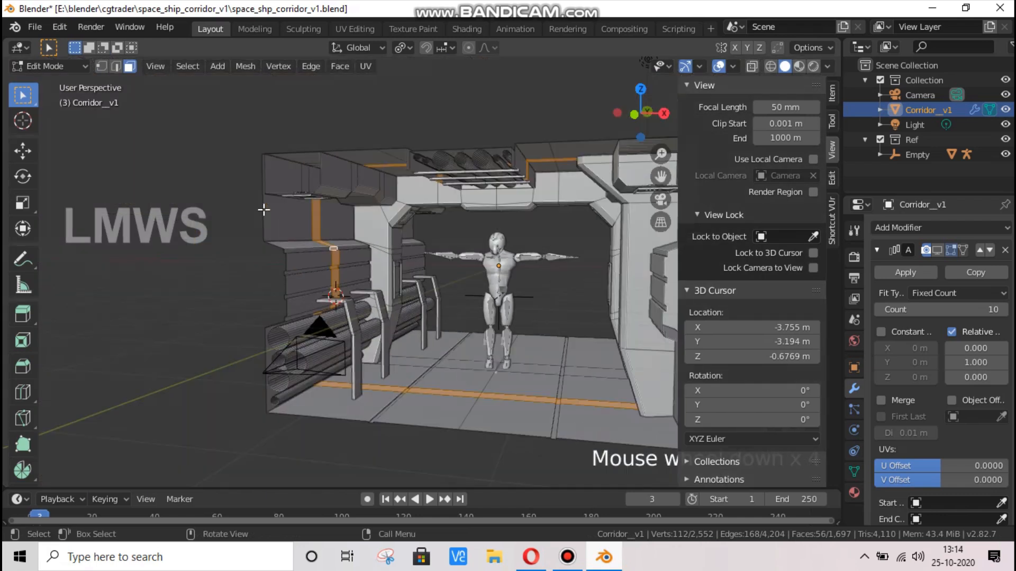
Deselect the strip faces on the ceiling, right wall, upper wall, floor and behind the pipes, keeping only the left ribbed wall panel's strip selected
{"action": "key", "text": "KP_1"}
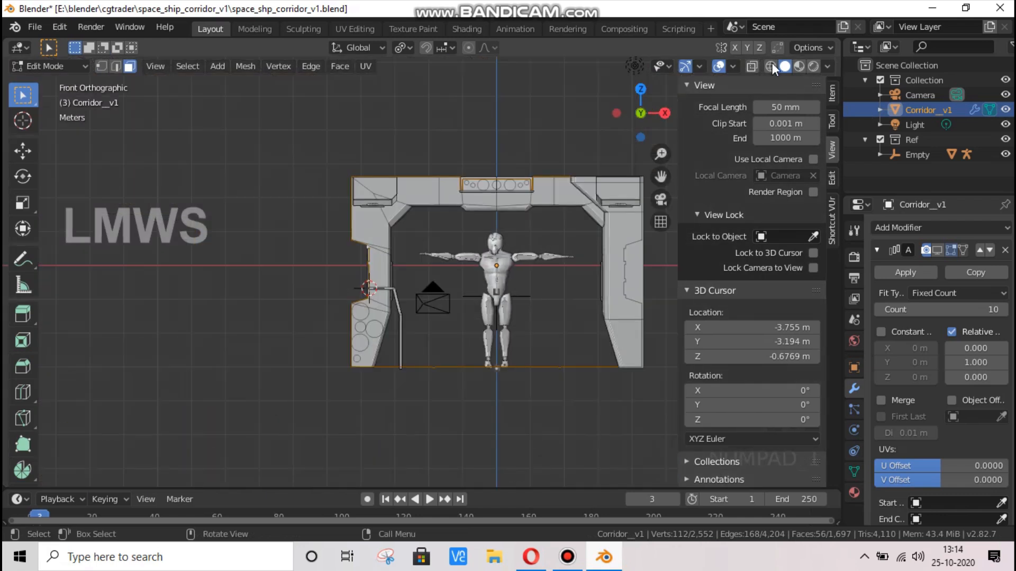
{"action": "key", "text": "alt+z"}
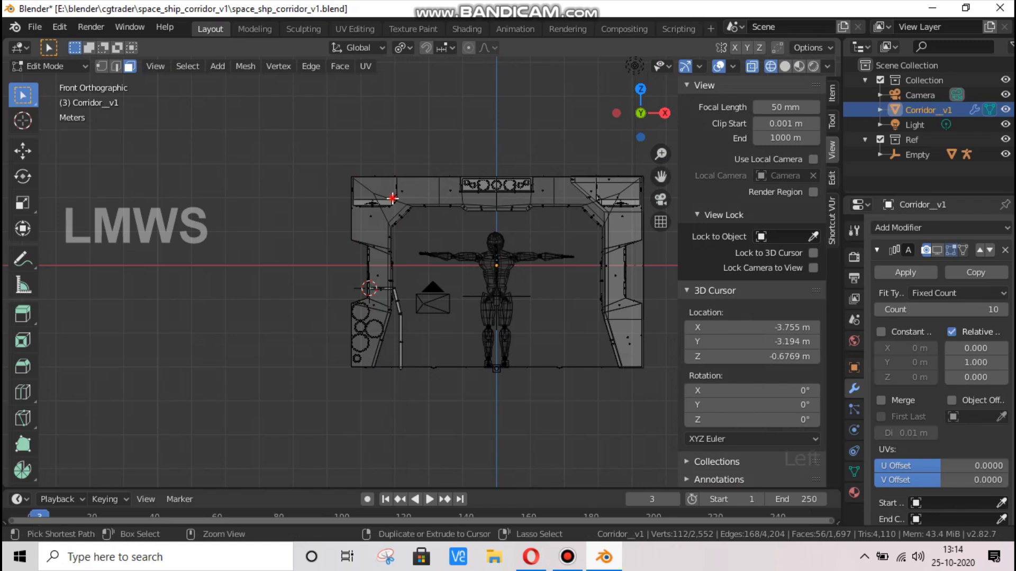
{"action": "left_click_drag", "start_coordinate": [324, 229], "coordinate": [669, 97], "text": "ctrl"}
{"action": "left_click_drag", "start_coordinate": [459, 345], "coordinate": [514, 417], "text": "ctrl"}
{"action": "left_click_drag", "start_coordinate": [315, 358], "coordinate": [498, 411], "text": "ctrl"}
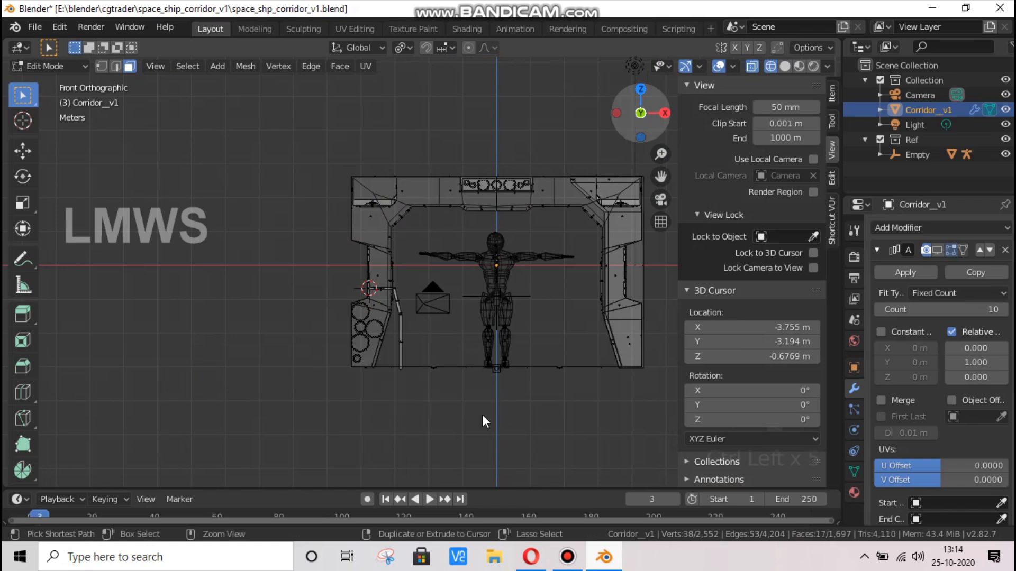
{"action": "middle_click_drag", "start_coordinate": [482, 414], "coordinate": [485, 412]}
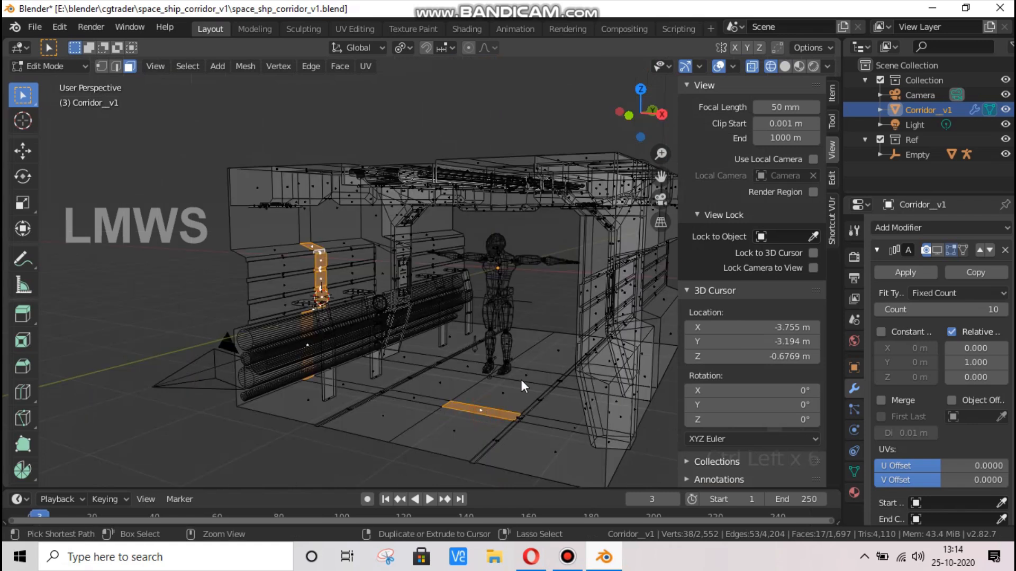
{"action": "left_click", "coordinate": [309, 340], "text": "ctrl"}
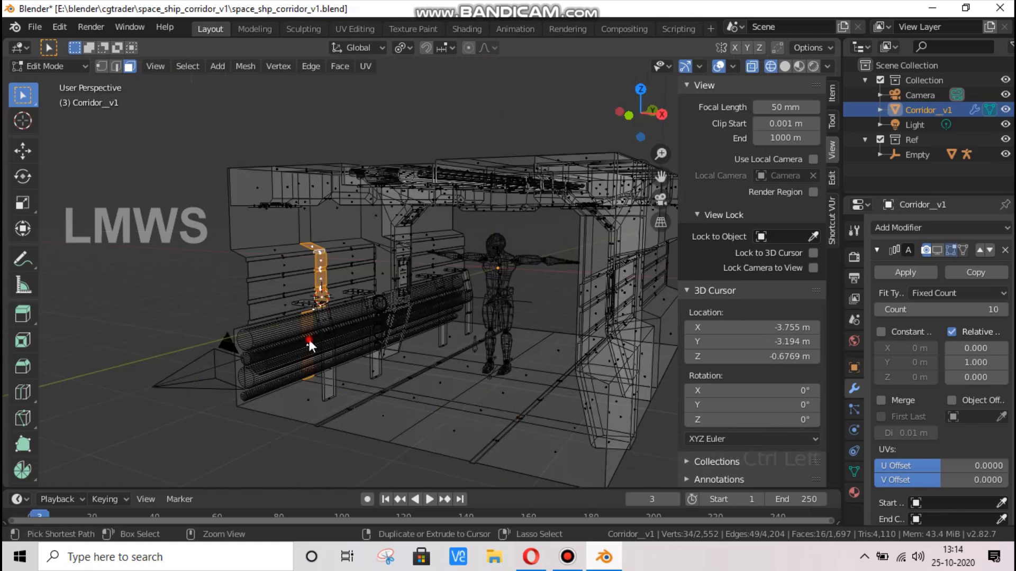
{"action": "left_click", "coordinate": [312, 322], "text": "ctrl"}
{"action": "scroll", "coordinate": [311, 319], "scroll_direction": "up", "scroll_amount": 2, "text": "ctrl"}
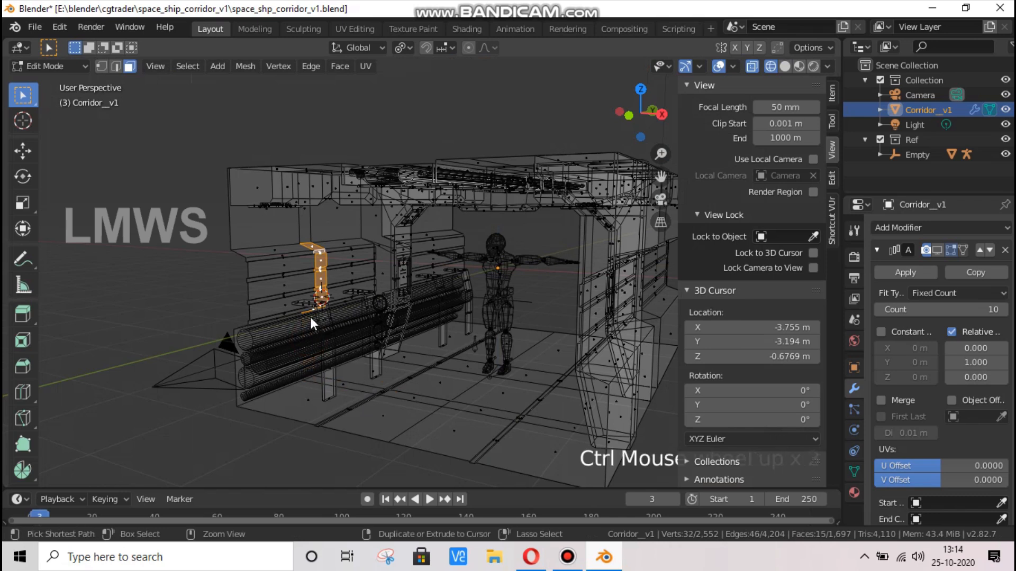
{"action": "left_click", "coordinate": [785, 66]}
{"action": "scroll", "coordinate": [302, 287], "scroll_direction": "up", "scroll_amount": 2, "text": "ctrl"}
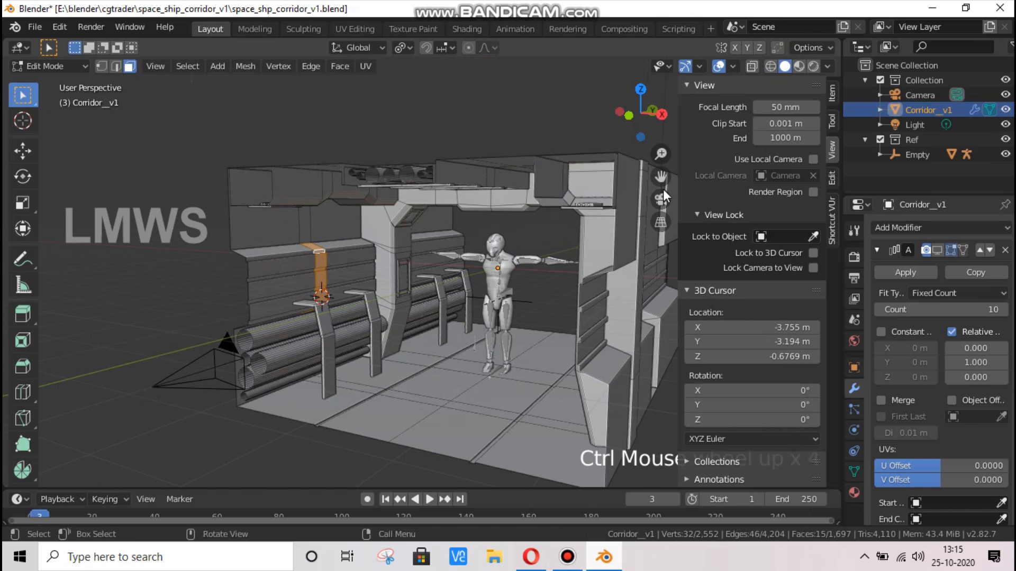
Extrude the selected strip outward from the ribbed wall panel, scale it to about 1.1 along Z, and save the file
{"action": "scroll", "coordinate": [367, 389], "scroll_direction": "up", "scroll_amount": 4}
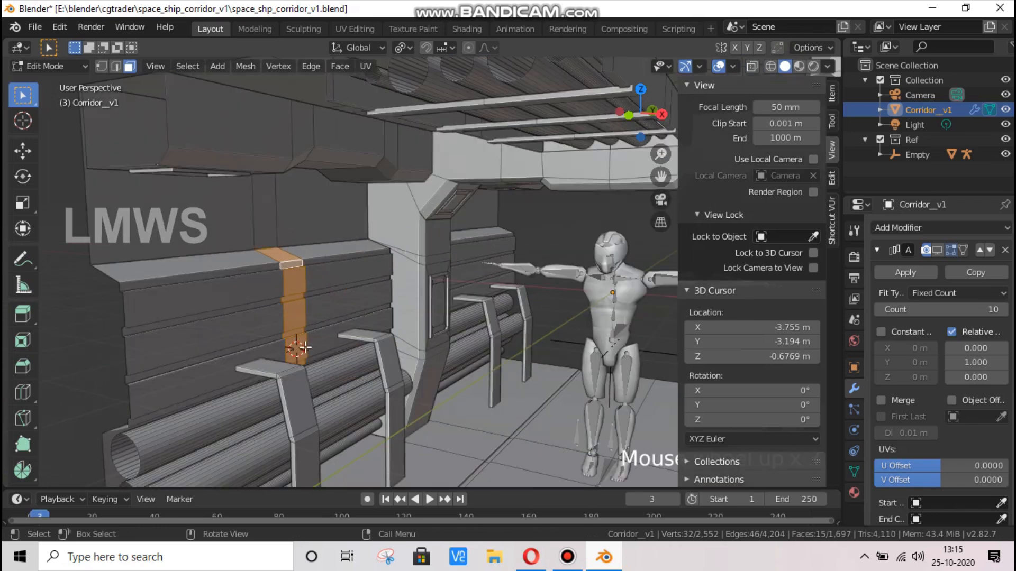
{"action": "key", "text": "e"}
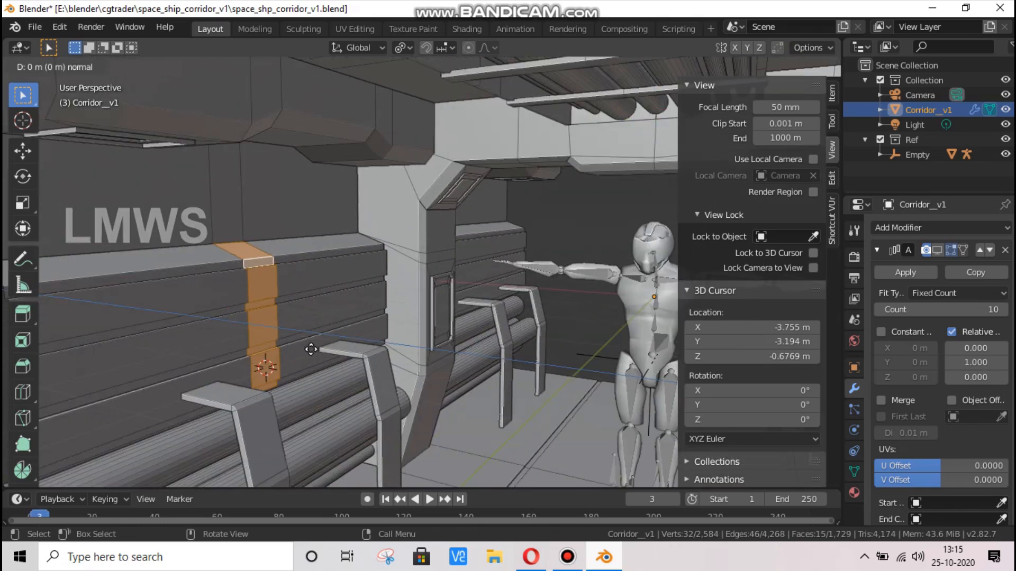
{"action": "left_click", "coordinate": [311, 349]}
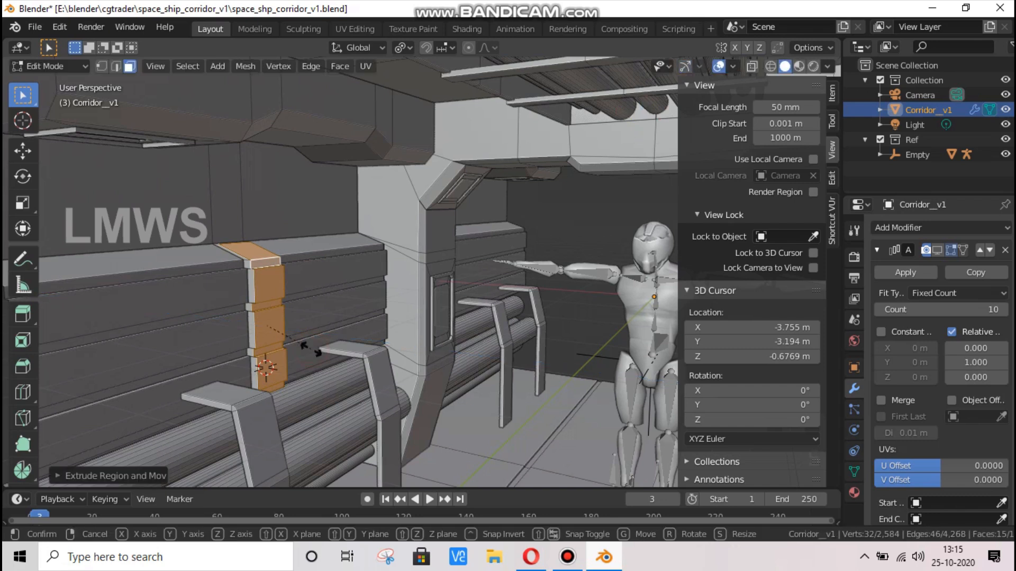
{"action": "key", "text": "s"}
{"action": "key", "text": "z"}
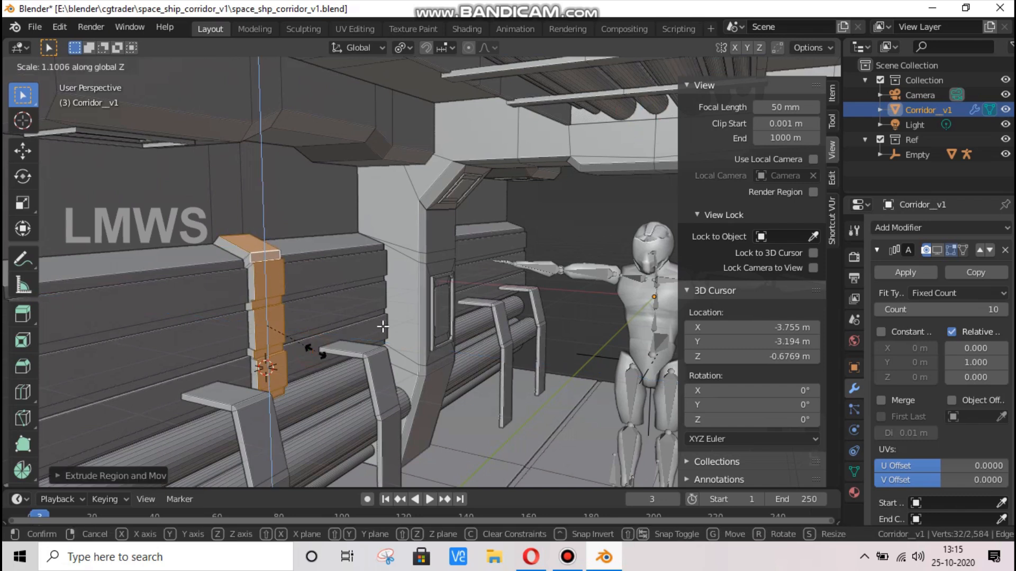
{"action": "left_click", "coordinate": [367, 328]}
{"action": "key", "text": "Tab"}
{"action": "key", "text": "Tab"}
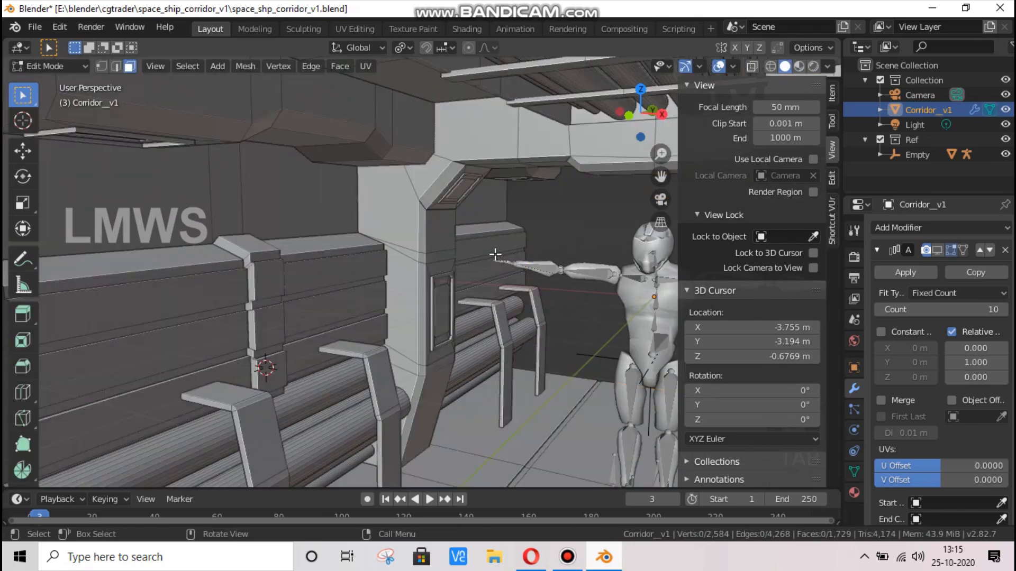
{"action": "key", "text": "ctrl+s"}
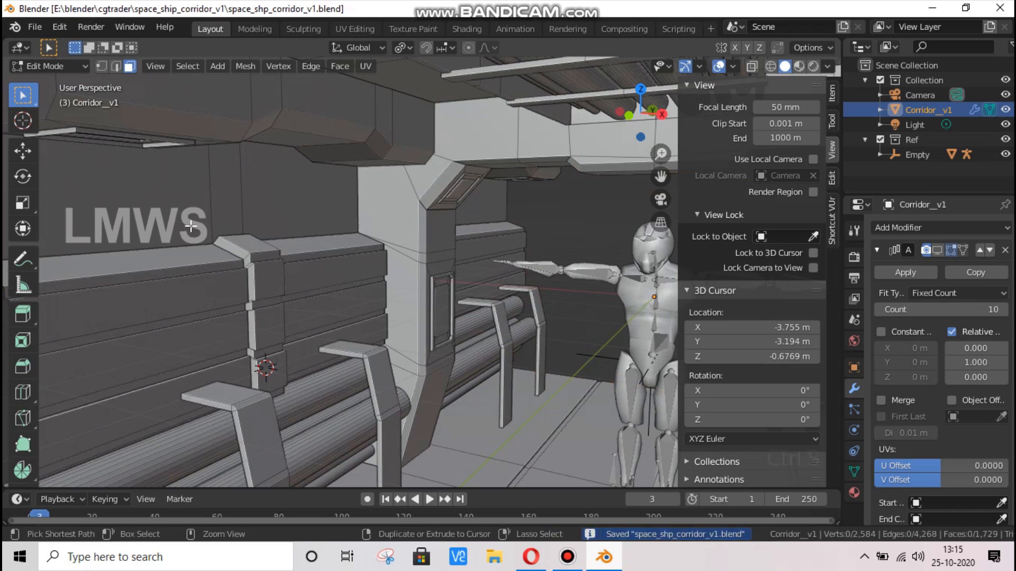
Select the large upper wall face above the ribbed panel near the open end and extrude and scale it into a smaller inset face
{"action": "middle_click_drag", "start_coordinate": [190, 226], "coordinate": [226, 227]}
{"action": "left_click", "coordinate": [174, 222]}
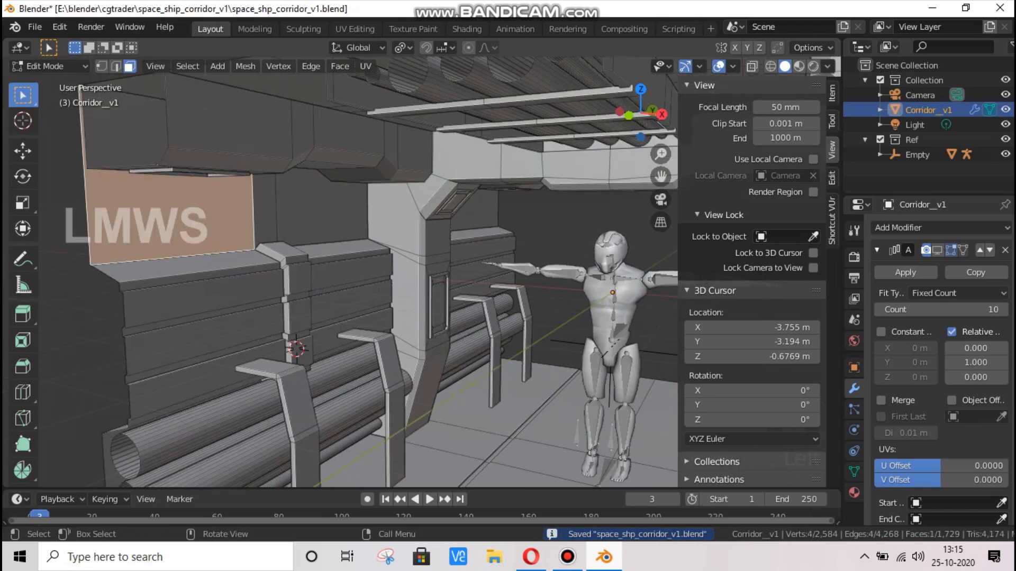
{"action": "key", "text": "e"}
{"action": "key", "text": "s"}
{"action": "left_click", "coordinate": [295, 245]}
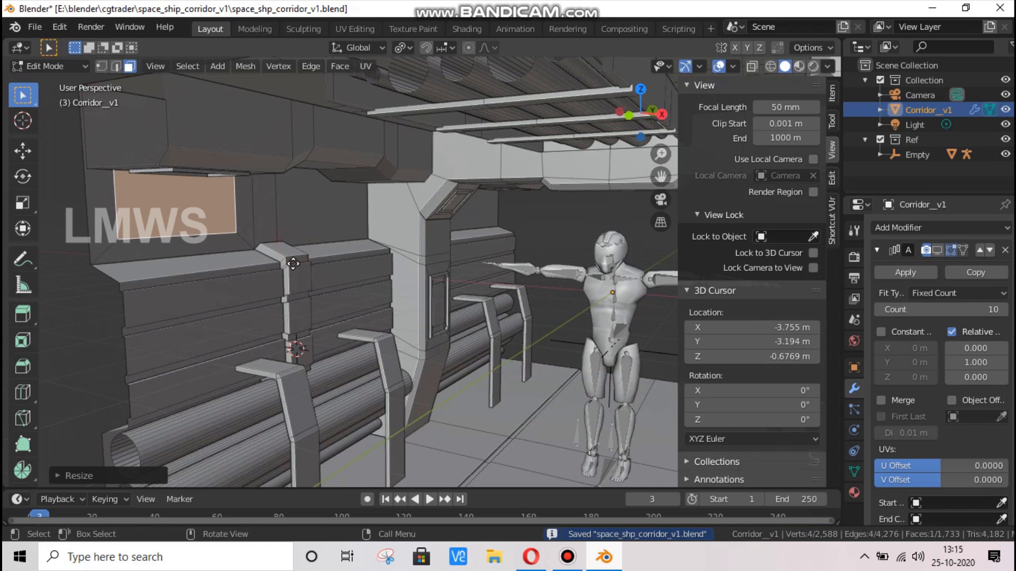
Adjust the inset face's height along Z and lower it about 0.24 m to fit between the overhang and the ledge
{"action": "key", "text": "g"}
{"action": "key", "text": "z"}
{"action": "left_click", "coordinate": [347, 298]}
{"action": "key", "text": "s"}
{"action": "key", "text": "z"}
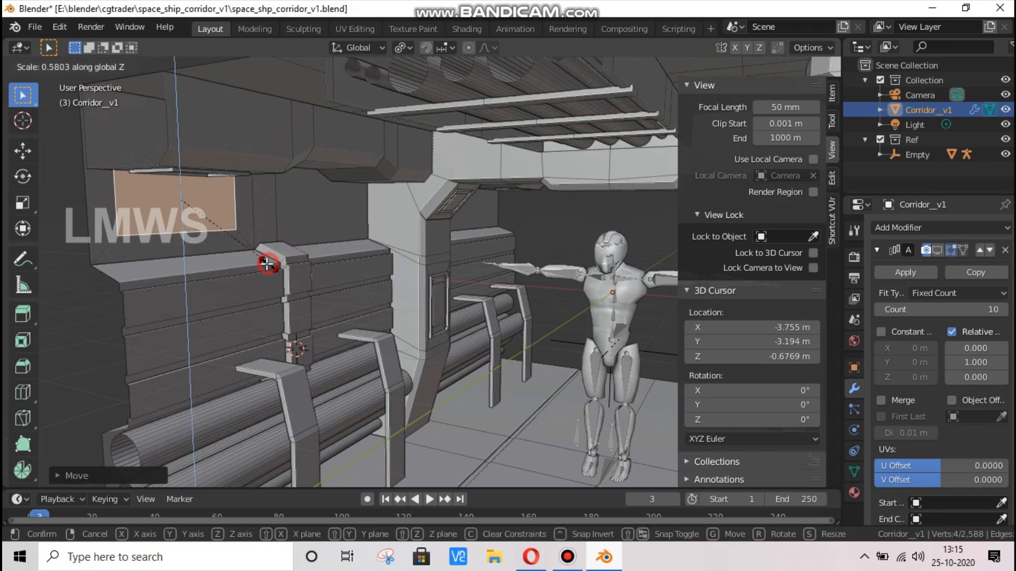
{"action": "left_click", "coordinate": [266, 263]}
{"action": "key", "text": "g"}
{"action": "key", "text": "z"}
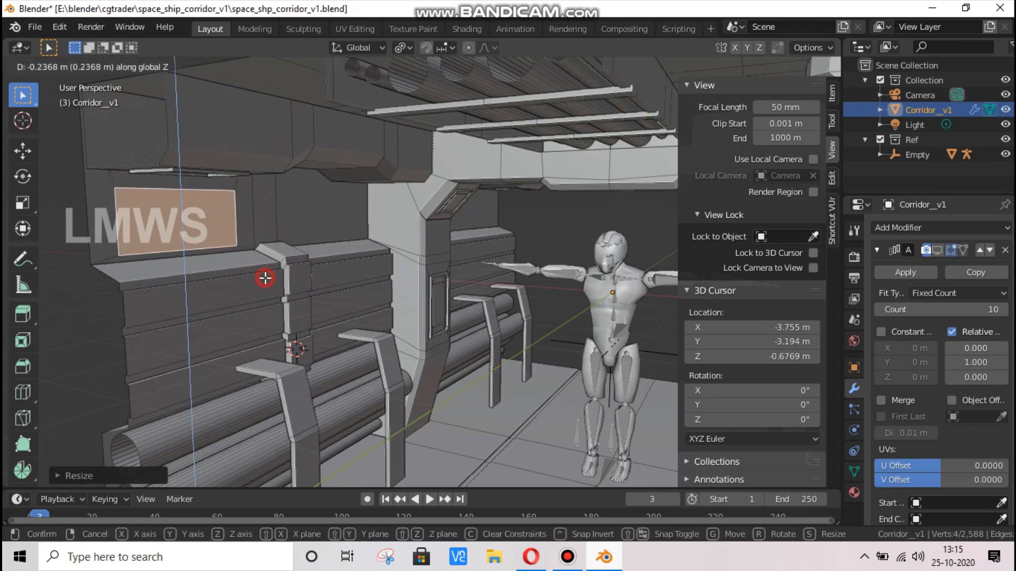
{"action": "left_click", "coordinate": [267, 277]}
Extrude the inset face about 0.08 m into the wall as a recess and check the corridor reference image in Opera
{"action": "key", "text": "e"}
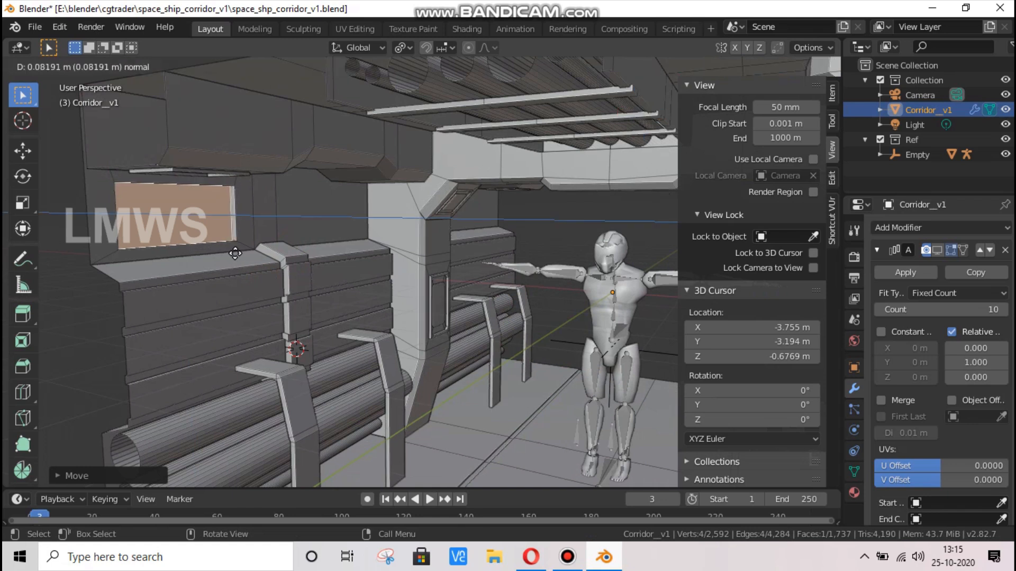
{"action": "left_click", "coordinate": [531, 557]}
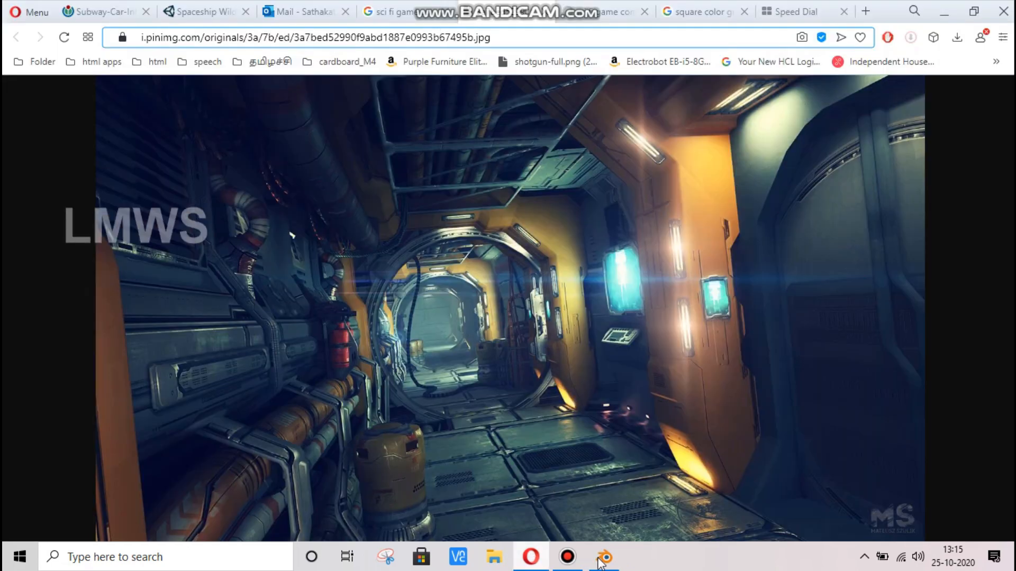
{"action": "key", "text": "alt+Tab"}
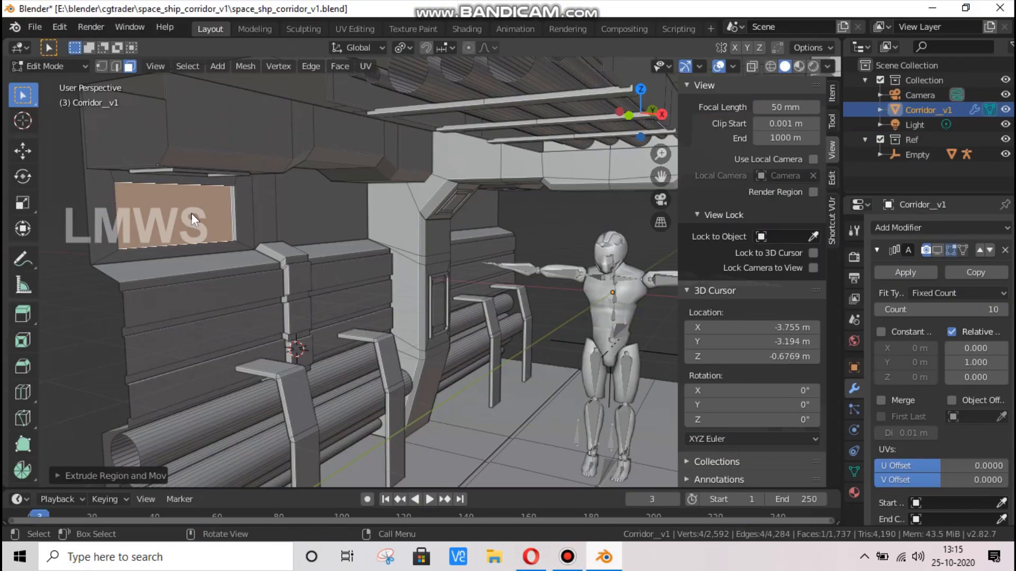
Back in Blender, subdivide the recessed face with 4 cuts
{"action": "right_click", "coordinate": [186, 213]}
{"action": "left_click", "coordinate": [139, 235]}
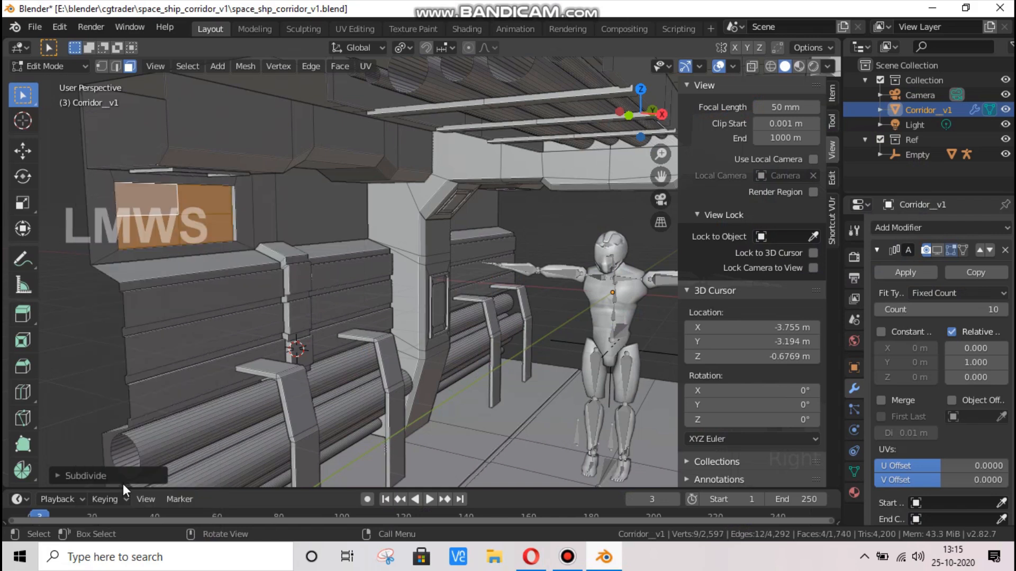
{"action": "left_click", "coordinate": [84, 475]}
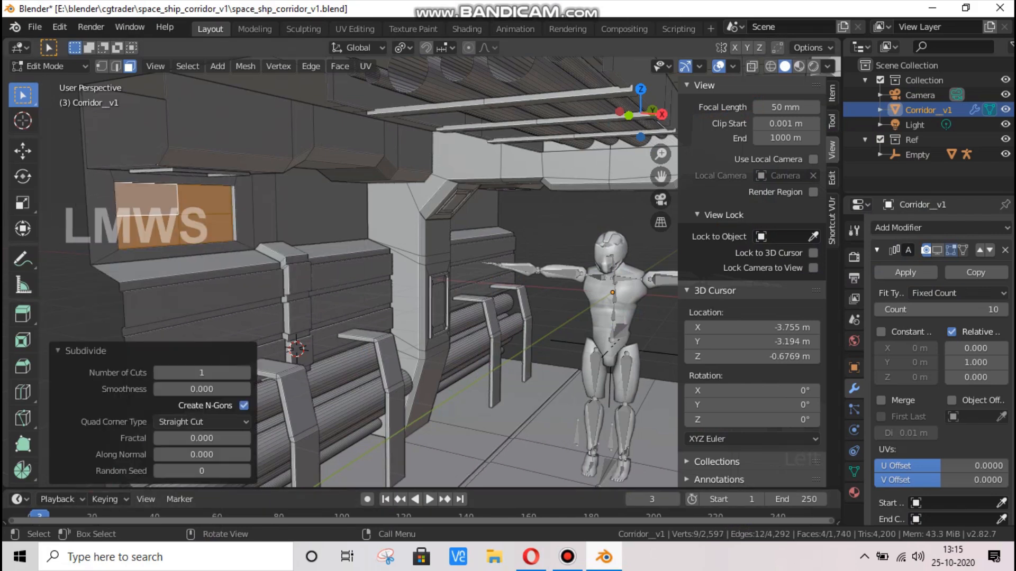
{"action": "left_click", "coordinate": [247, 373]}
{"action": "left_click", "coordinate": [246, 373]}
{"action": "left_click", "coordinate": [247, 373]}
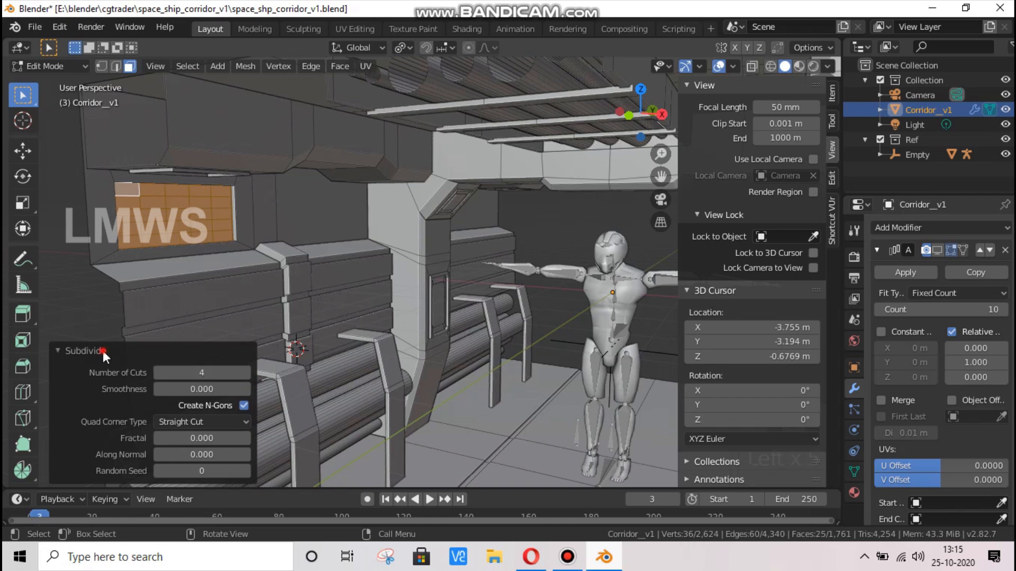
{"action": "left_click", "coordinate": [103, 351]}
Select the four vertical edge loops inside the subdivided recess and dissolve them, leaving only horizontal strips
{"action": "middle_click_drag", "start_coordinate": [265, 333], "coordinate": [328, 339]}
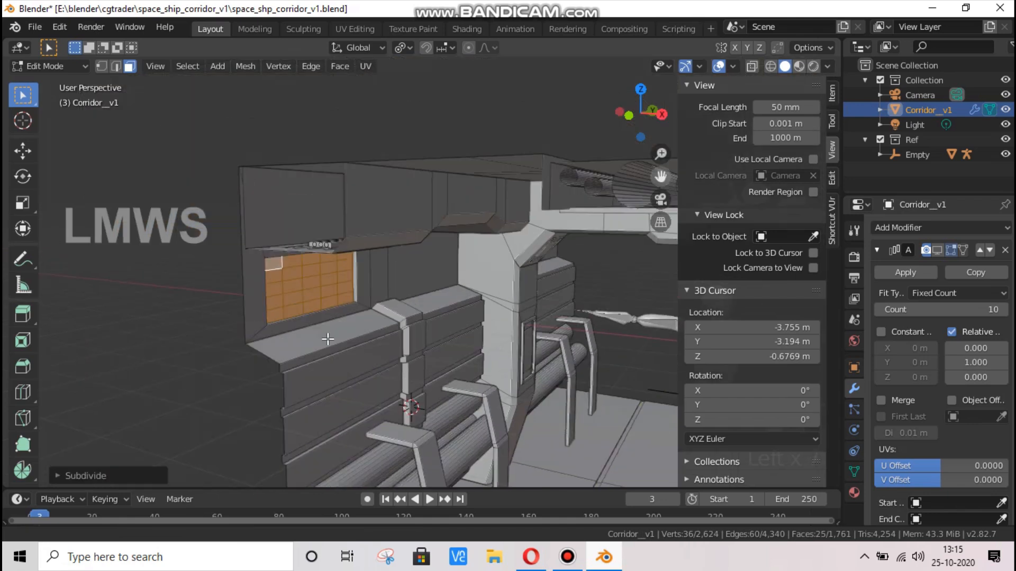
{"action": "scroll", "coordinate": [235, 271], "scroll_direction": "up", "scroll_amount": 3}
{"action": "key", "text": "alt+a"}
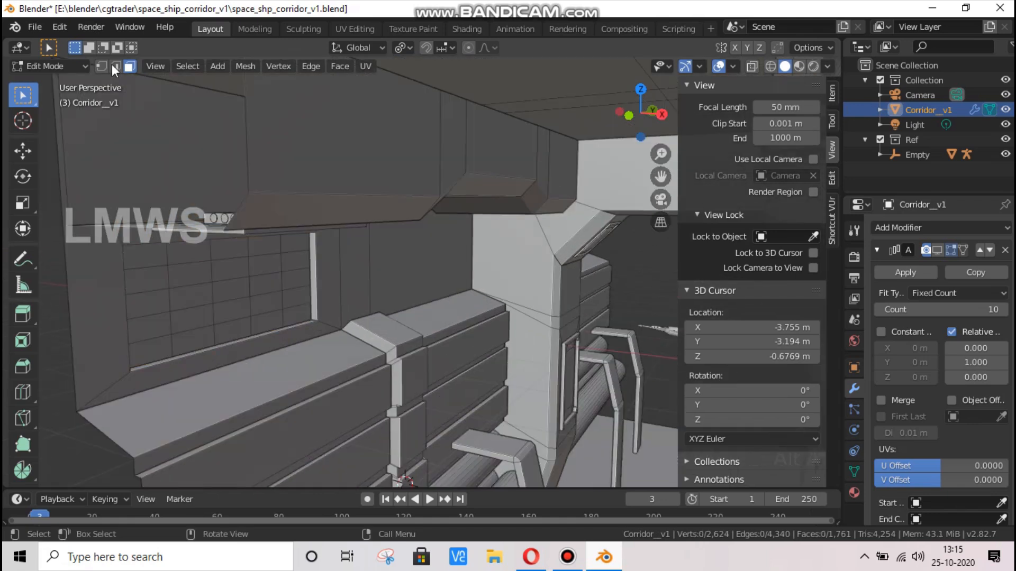
{"action": "key", "text": "2"}
{"action": "left_click", "coordinate": [208, 253]}
{"action": "left_click", "coordinate": [210, 253], "text": "alt+shift"}
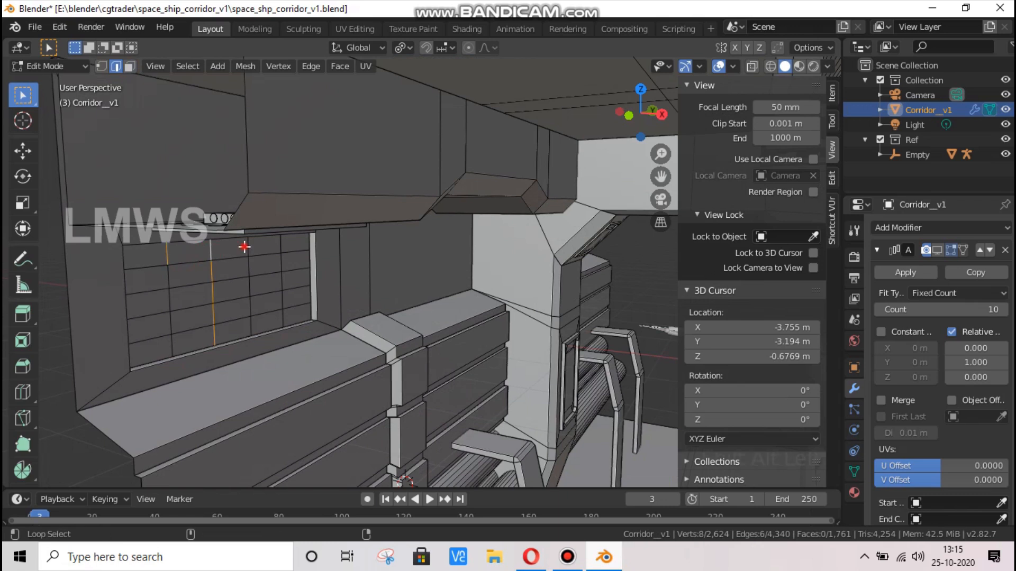
{"action": "left_click", "coordinate": [172, 274], "text": "alt+shift"}
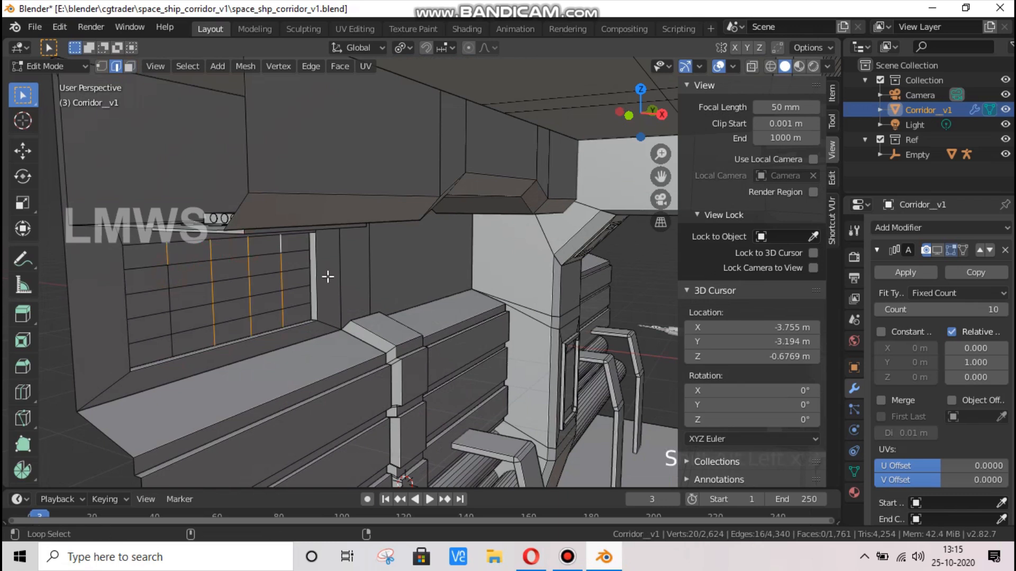
{"action": "key", "text": "x"}
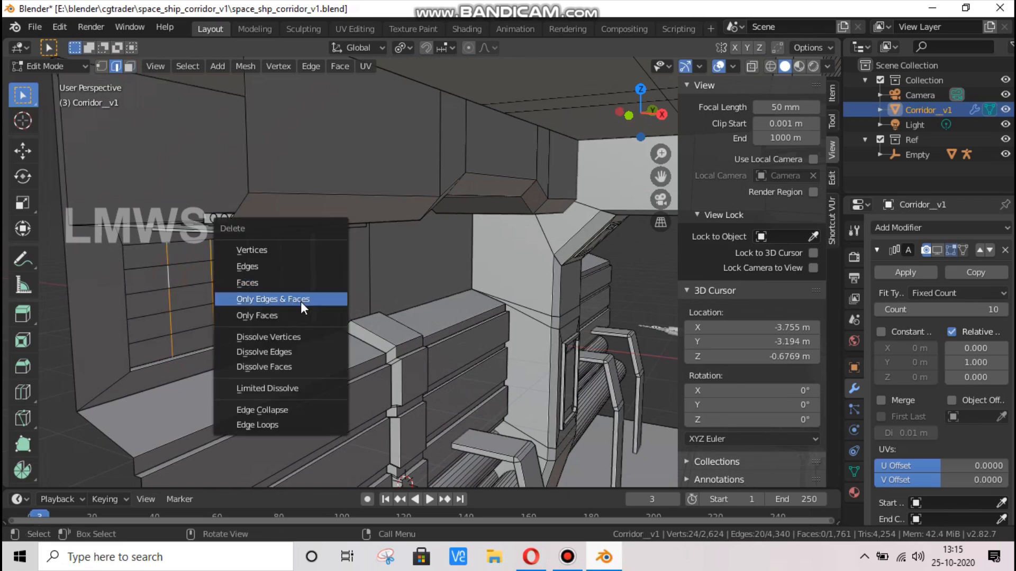
{"action": "left_click", "coordinate": [272, 352]}
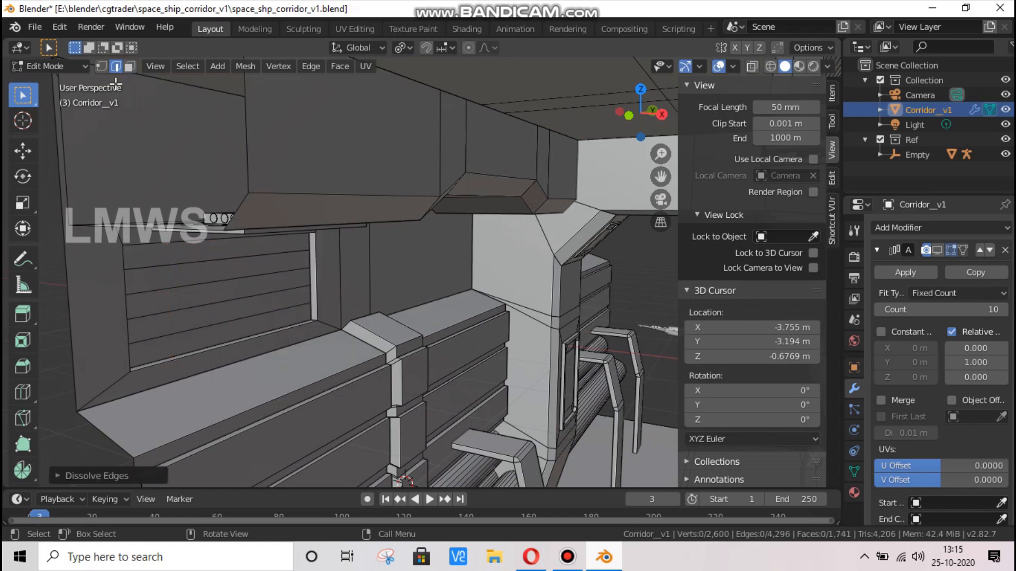
Select the recess's five horizontal strips, extrude them as individual faces without offset, and scale them along Z into narrower slats
{"action": "key", "text": "3"}
{"action": "left_click", "coordinate": [185, 296]}
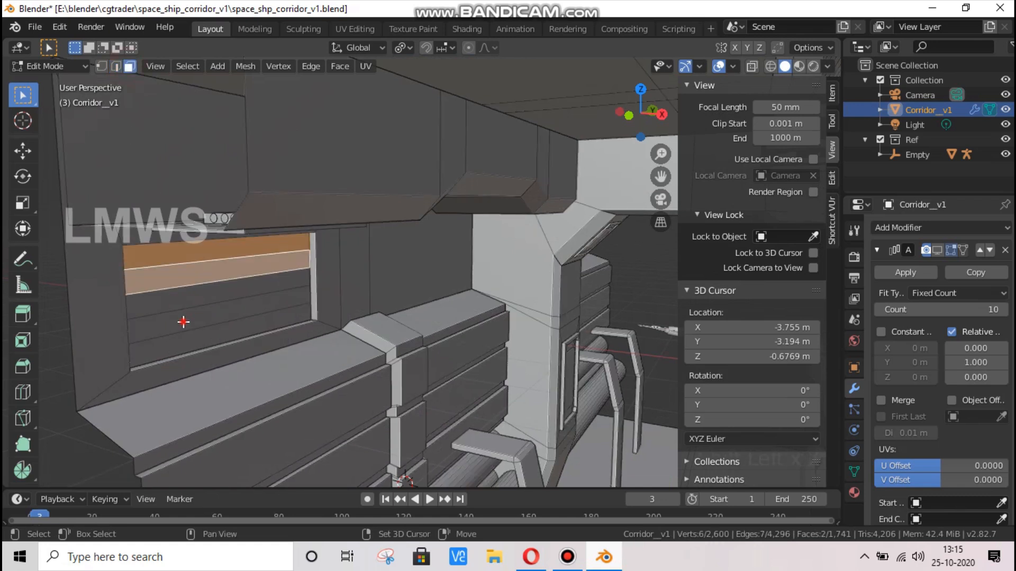
{"action": "left_click", "coordinate": [183, 317], "text": "shift"}
{"action": "left_click", "coordinate": [183, 325], "text": "shift"}
{"action": "left_click", "coordinate": [180, 347], "text": "shift"}
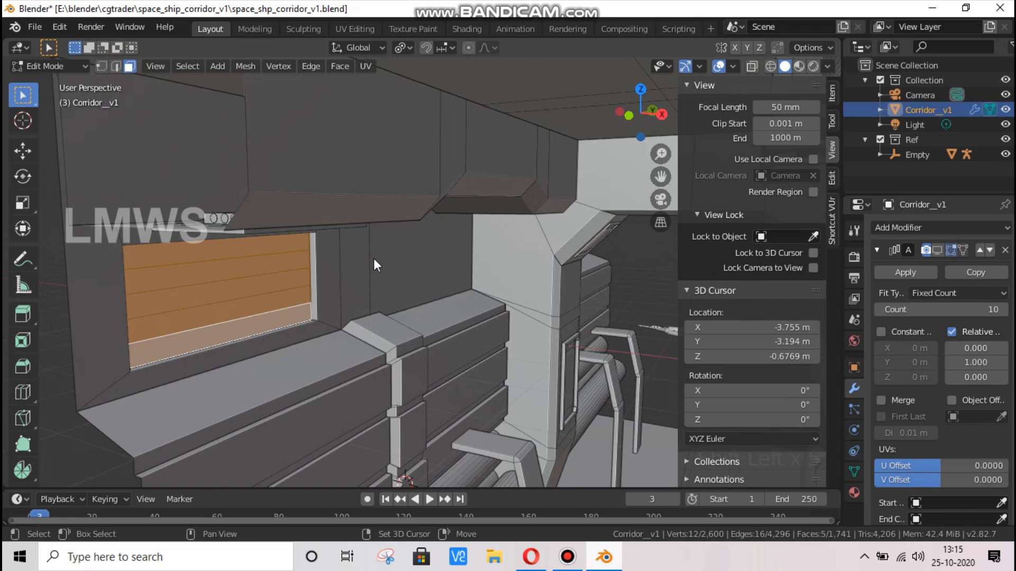
{"action": "key", "text": "alt+e"}
{"action": "left_click", "coordinate": [357, 288]}
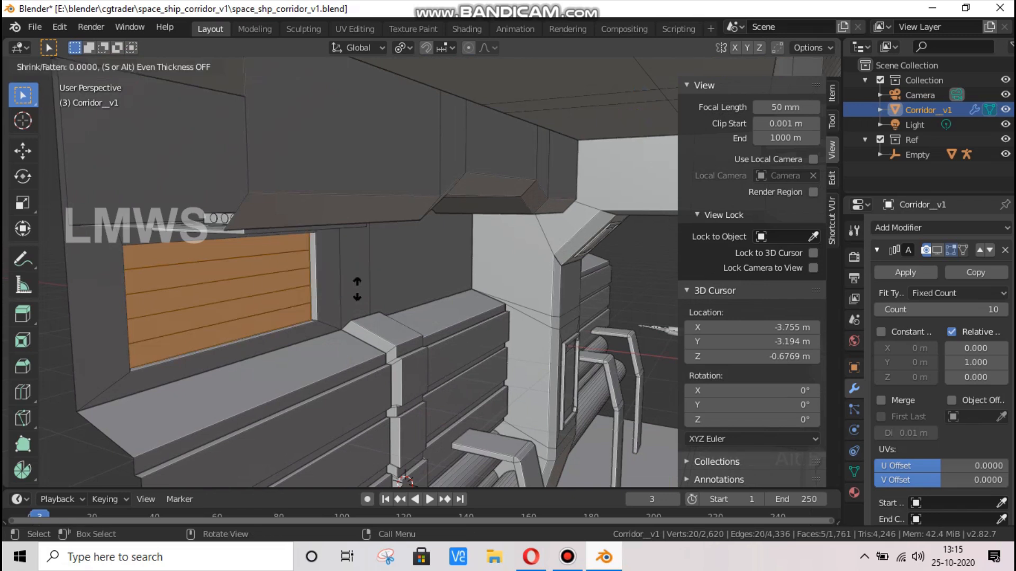
{"action": "right_click", "coordinate": [357, 288]}
{"action": "key", "text": "s"}
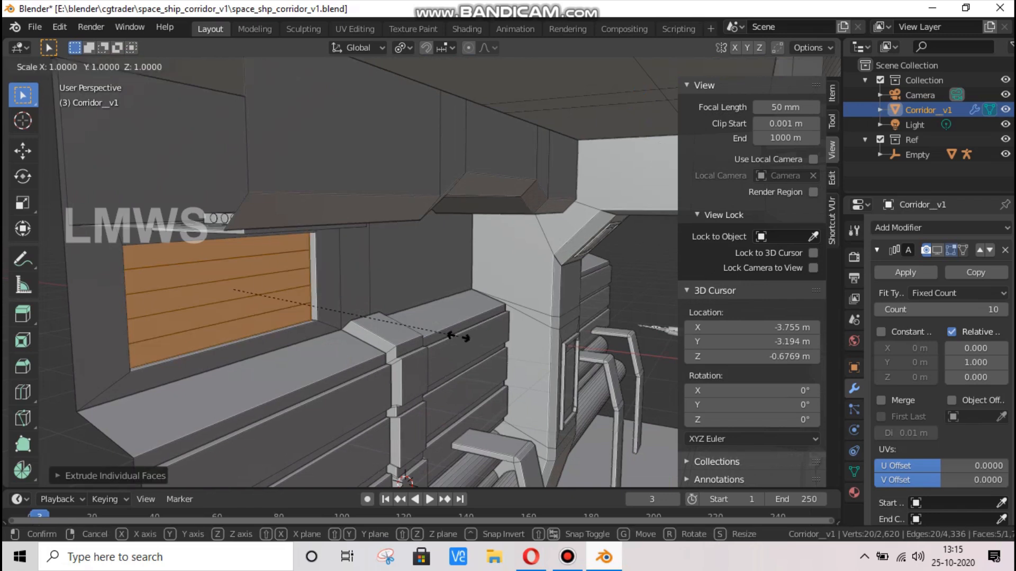
{"action": "key", "text": "z"}
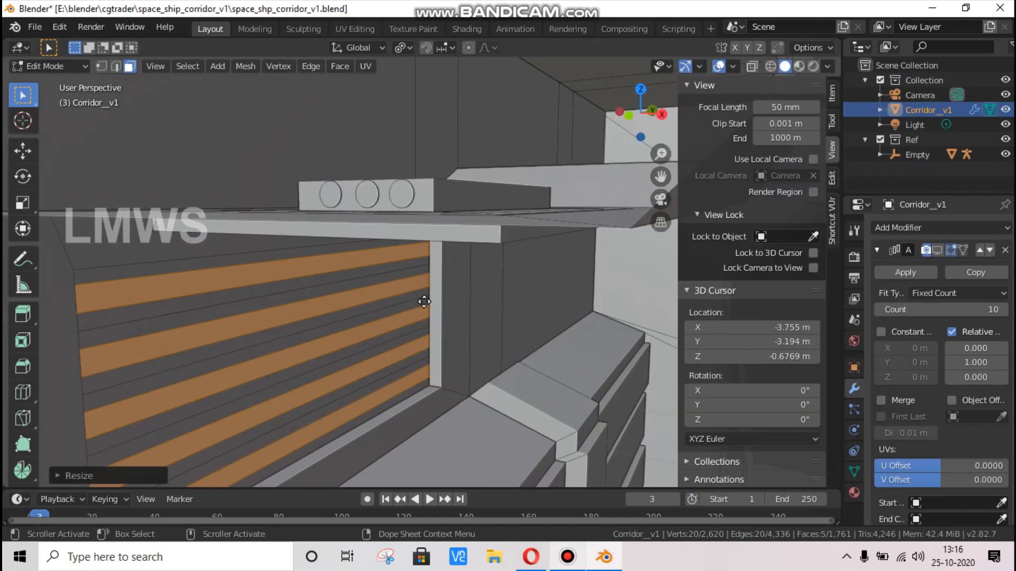
Extrude the five vent strips in place and scale the new faces slightly smaller along Y and Z
{"action": "key", "text": "e"}
{"action": "left_click", "coordinate": [514, 302]}
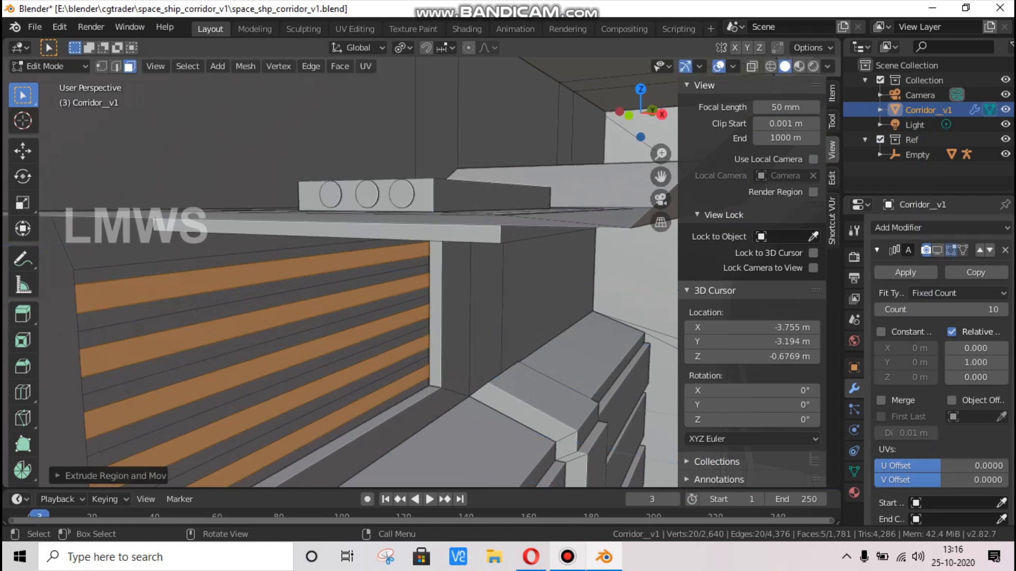
{"action": "key", "text": "s"}
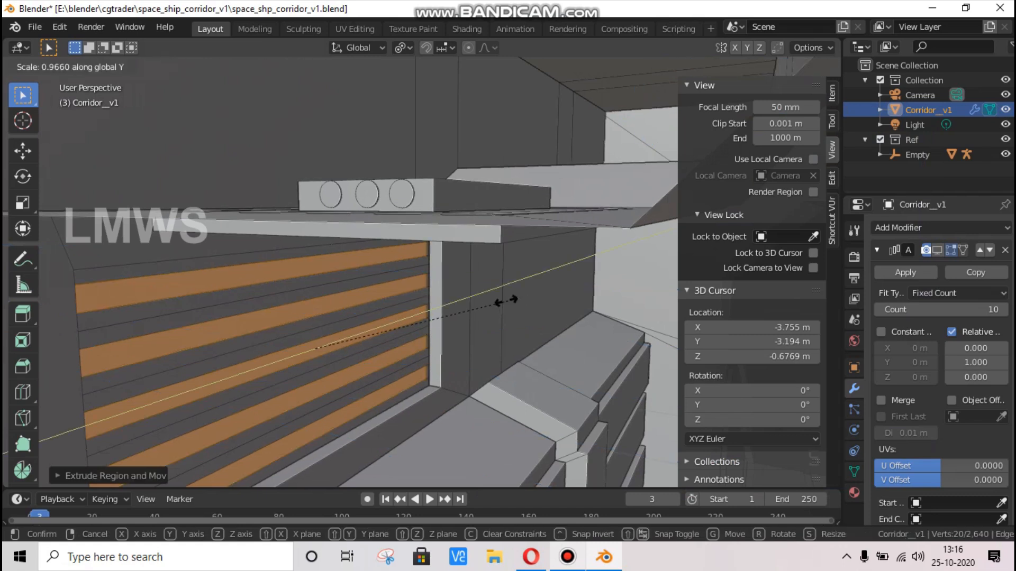
{"action": "left_click", "coordinate": [506, 341]}
{"action": "key", "text": "s"}
{"action": "key", "text": "z"}
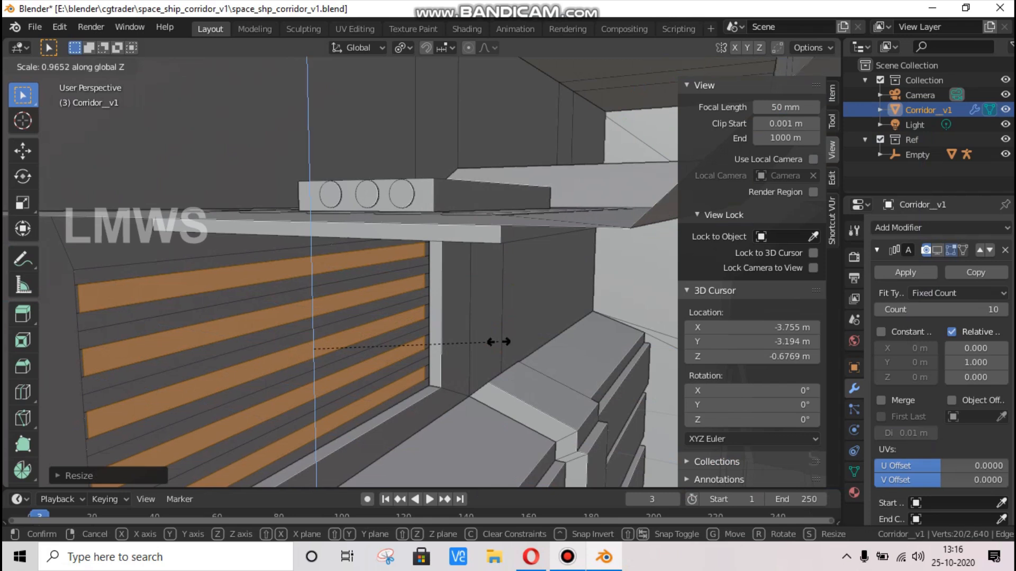
{"action": "left_click", "coordinate": [388, 341]}
Extrude the five shrunken strips a short distance and shift them up along Z by about 0.016 m as slanted slats
{"action": "key", "text": "e"}
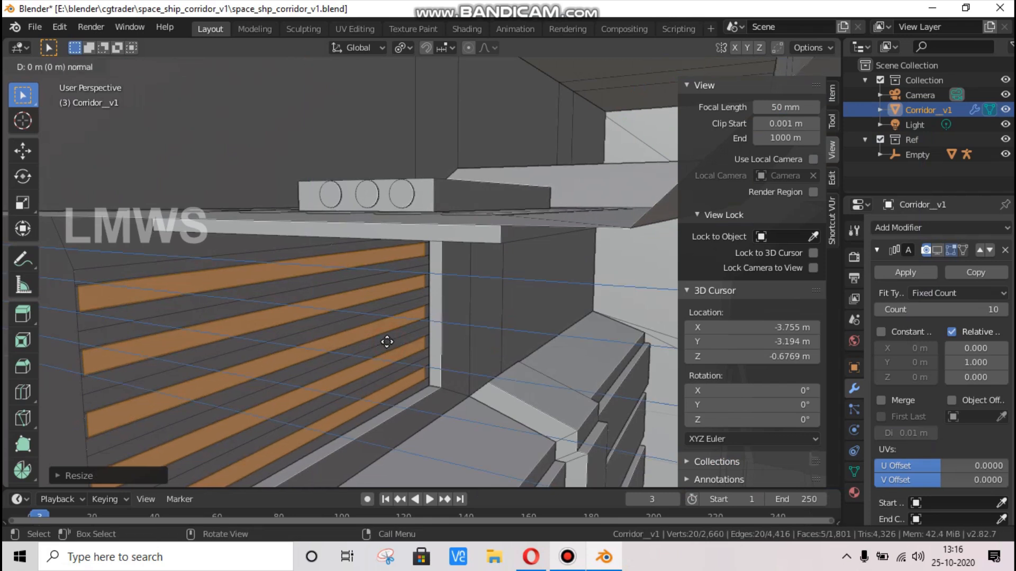
{"action": "left_click", "coordinate": [402, 358]}
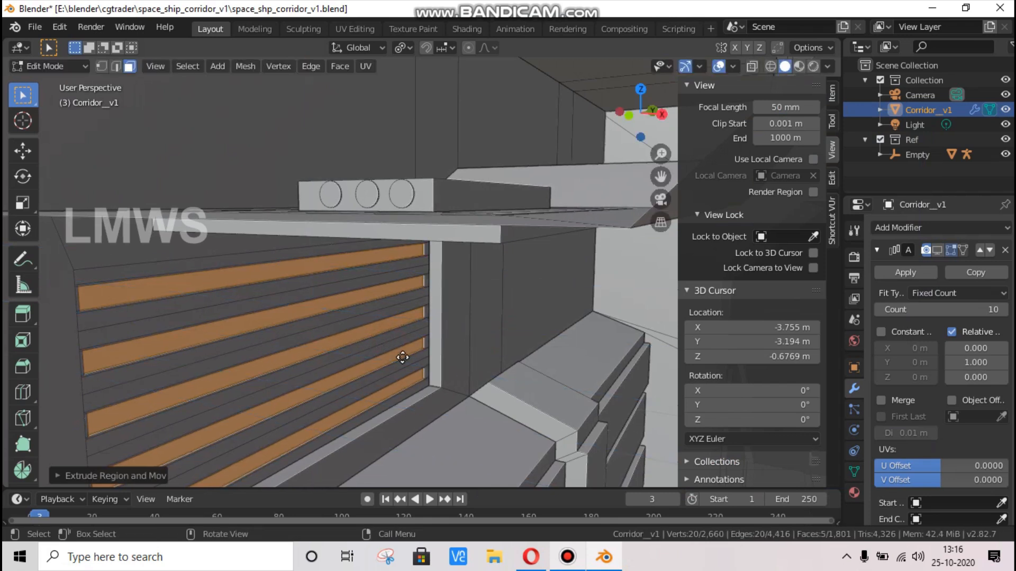
{"action": "key", "text": "g"}
{"action": "key", "text": "z"}
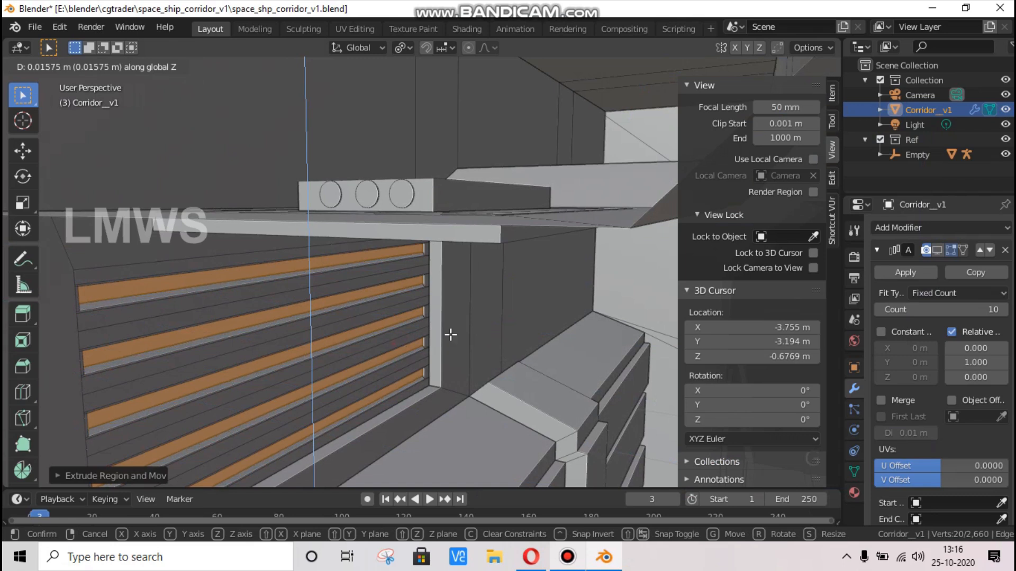
{"action": "left_click", "coordinate": [451, 328]}
Leave mesh editing, save the corridor file, and review the new vent within the whole segment
{"action": "key", "text": "Tab"}
{"action": "scroll", "coordinate": [621, 129], "scroll_direction": "down", "scroll_amount": 3}
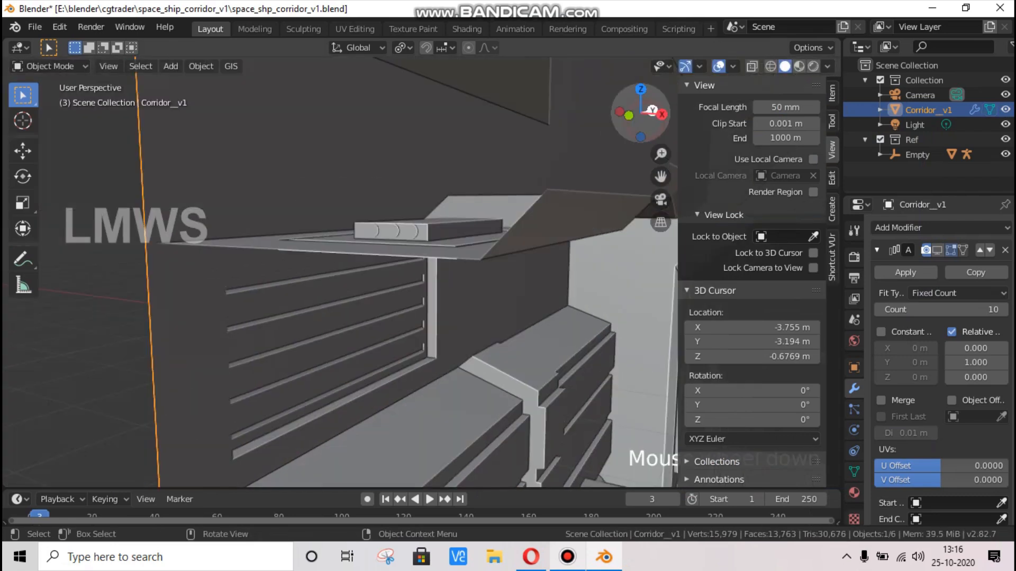
{"action": "scroll", "coordinate": [315, 286], "scroll_direction": "down", "scroll_amount": 1}
{"action": "scroll", "coordinate": [411, 325], "scroll_direction": "down", "scroll_amount": 2}
{"action": "key", "text": "ctrl+s"}
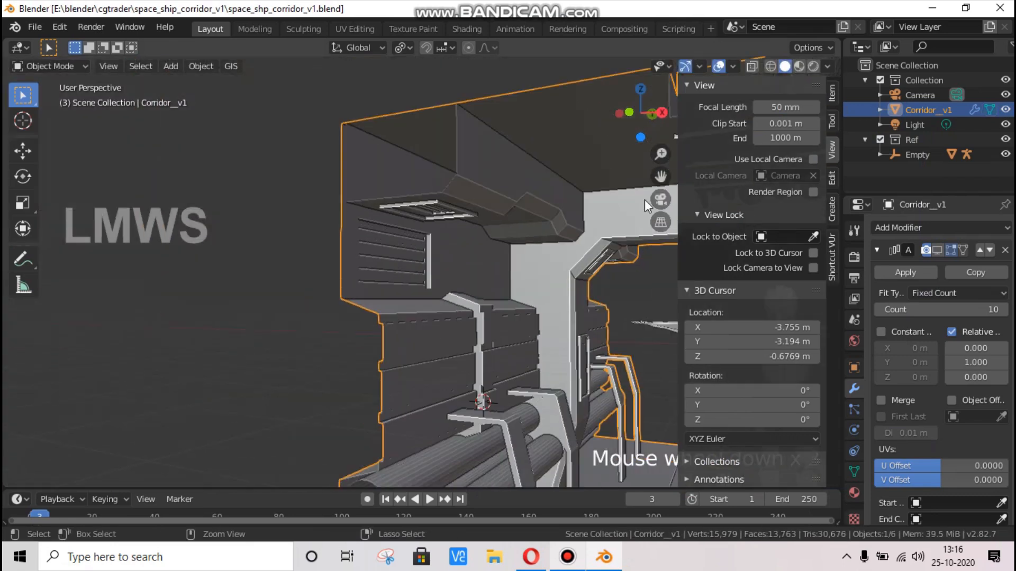
{"action": "left_click_drag", "start_coordinate": [660, 176], "coordinate": [446, 395]}
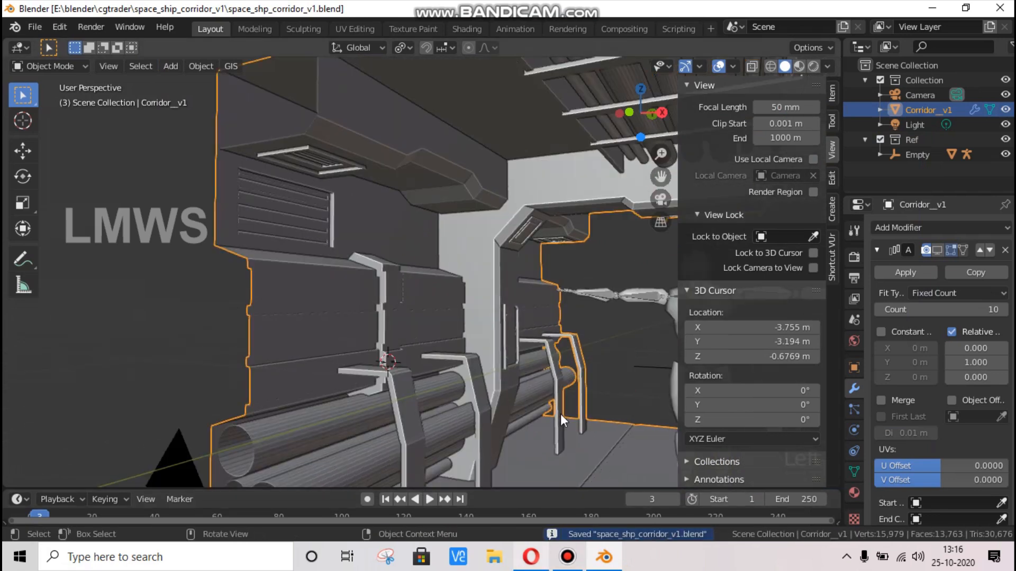
{"action": "scroll", "coordinate": [560, 413], "scroll_direction": "down", "scroll_amount": 1}
{"action": "scroll", "coordinate": [455, 412], "scroll_direction": "down", "scroll_amount": 1}
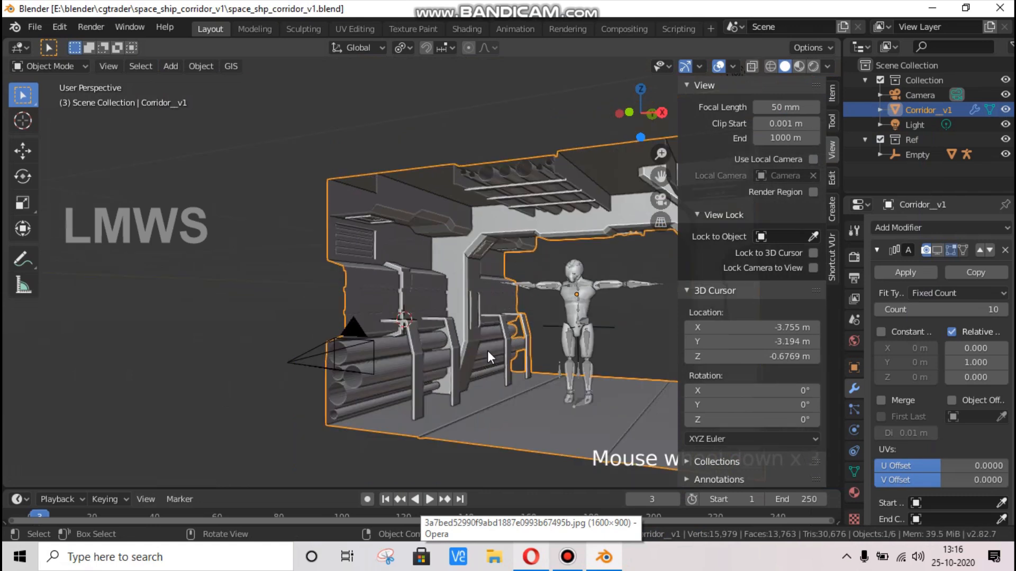
{"action": "key", "text": "ctrl+s"}
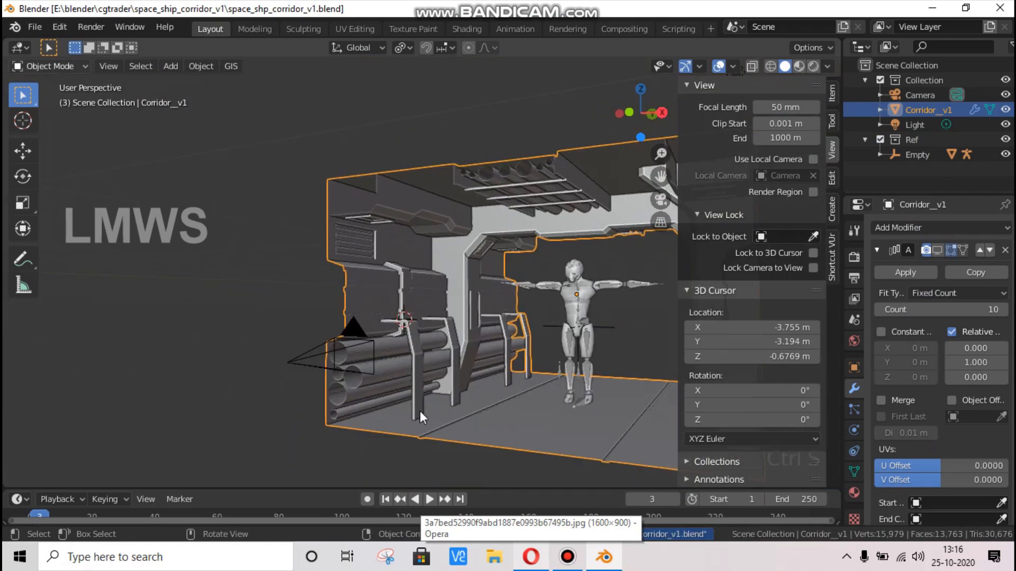
{"action": "left_click", "coordinate": [448, 416]}
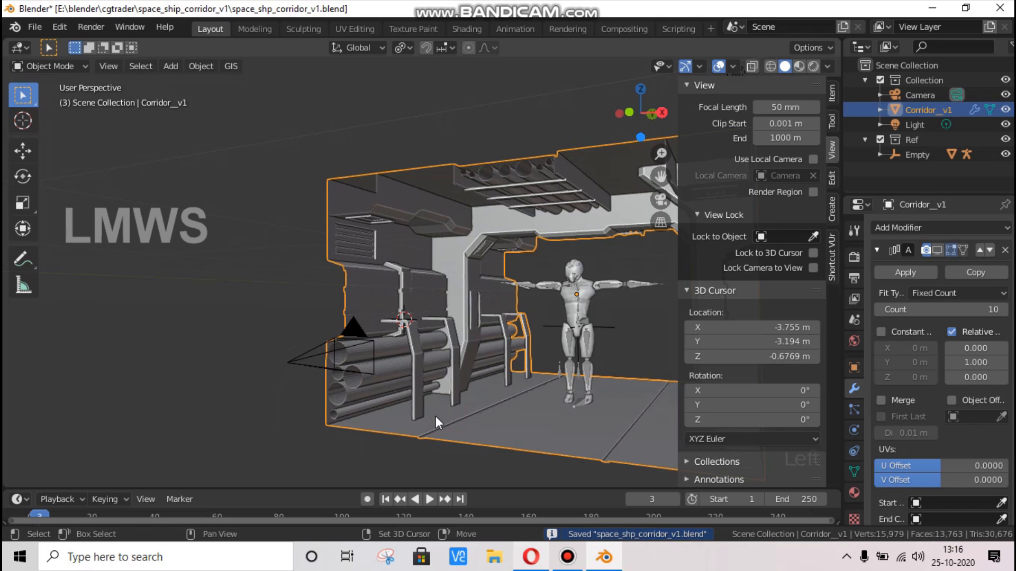
Snap the 3D cursor to the vertex on the corridor floor's front edge, near the wall pipes, and return to Object Mode
{"action": "key", "text": "Tab"}
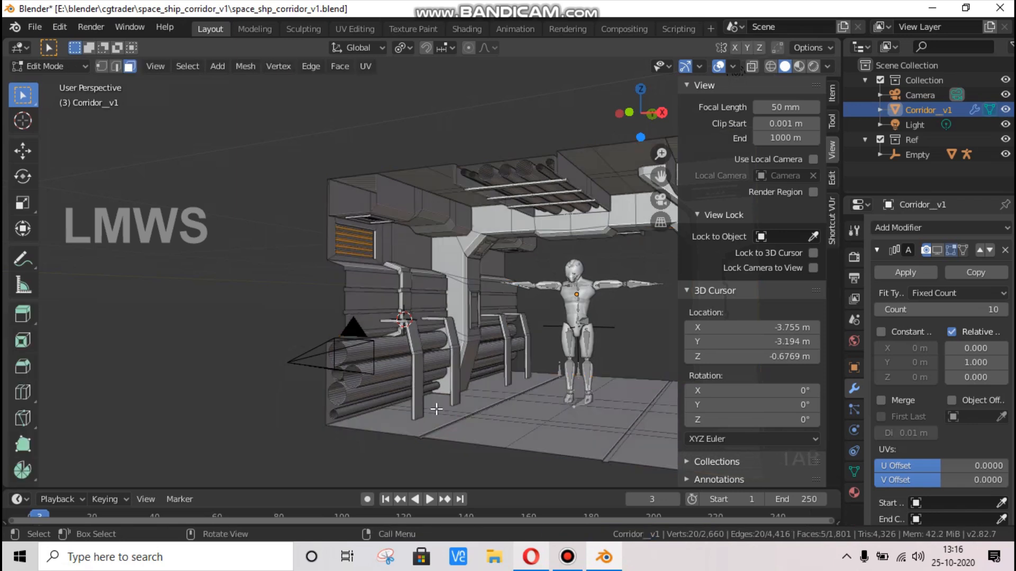
{"action": "key", "text": "alt+a"}
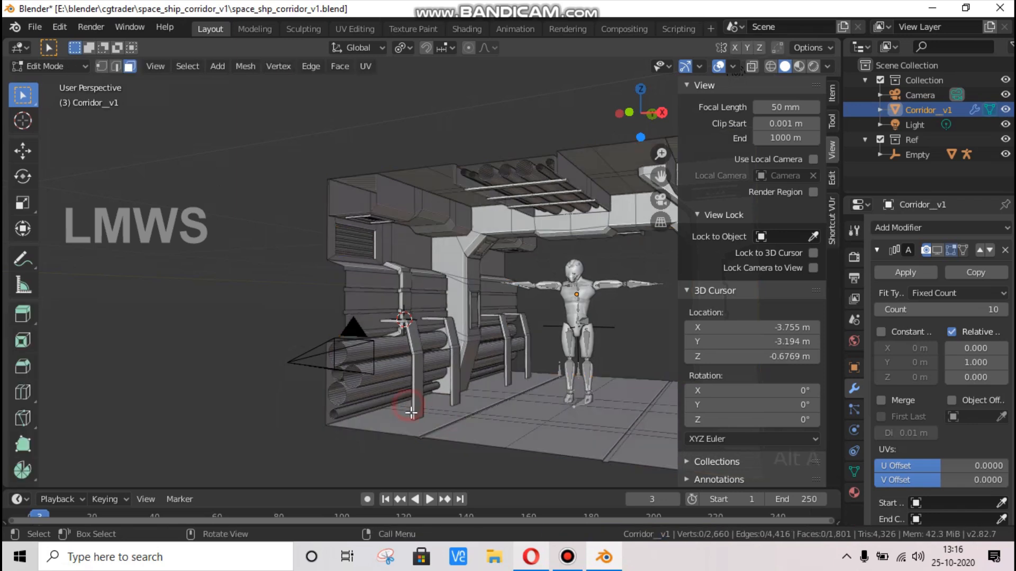
{"action": "key", "text": "1"}
{"action": "left_click", "coordinate": [417, 437]}
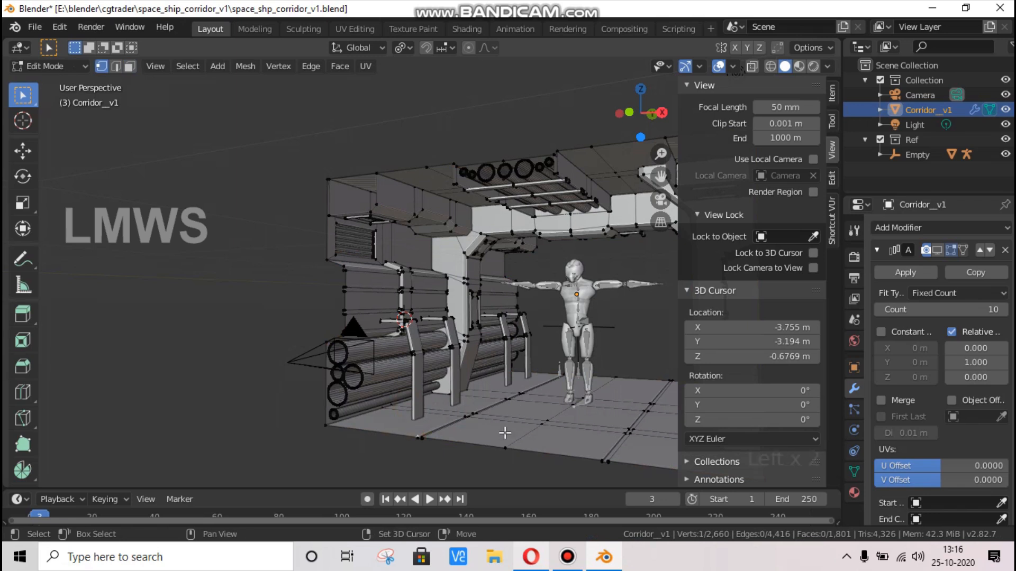
{"action": "key", "text": "shift+s"}
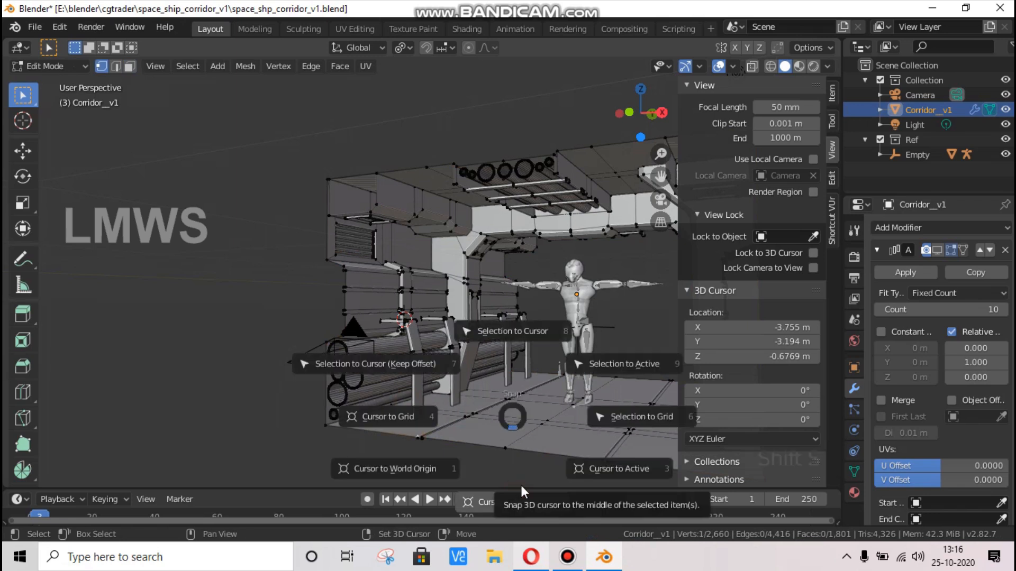
{"action": "left_click", "coordinate": [517, 501]}
{"action": "key", "text": "Tab"}
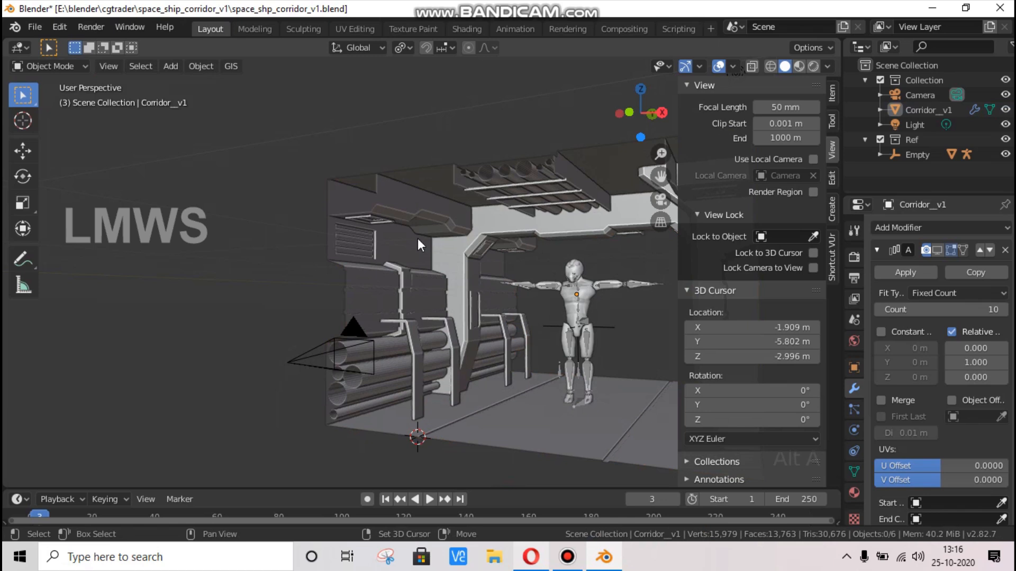
Add a NURBS path at the 3D cursor and rotate it 90° so that it stands vertically
{"action": "key", "text": "shift+a"}
{"action": "mouse_move", "coordinate": [402, 267]}
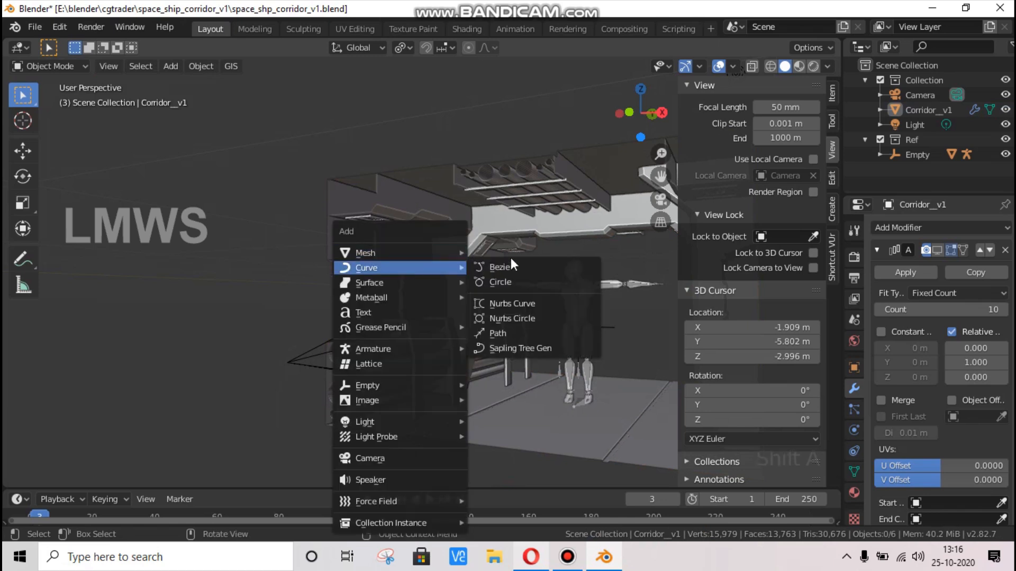
{"action": "left_click", "coordinate": [500, 333]}
{"action": "key", "text": "r"}
{"action": "type", "text": "x"}
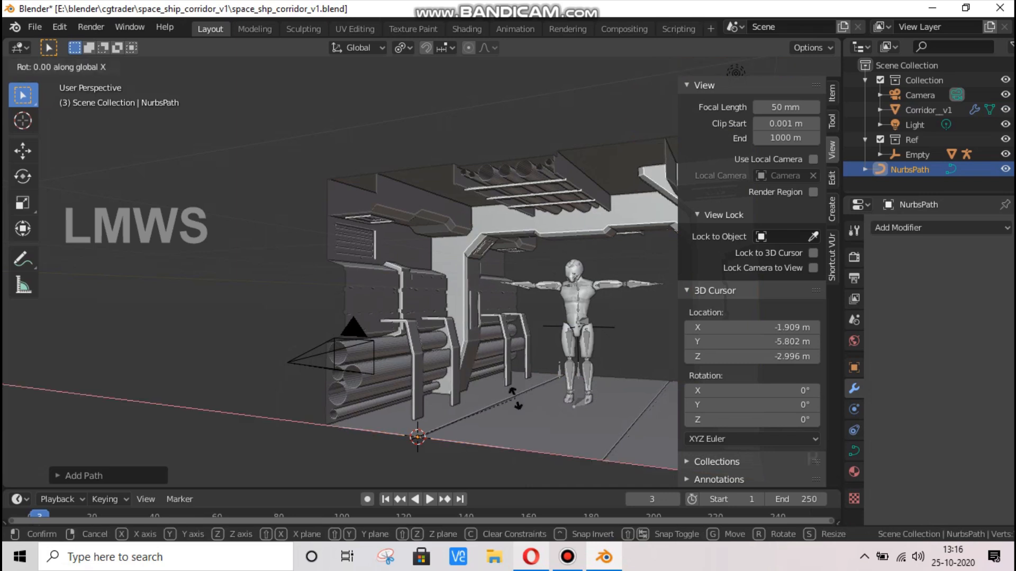
{"action": "type", "text": "90"}
{"action": "key", "text": "Return"}
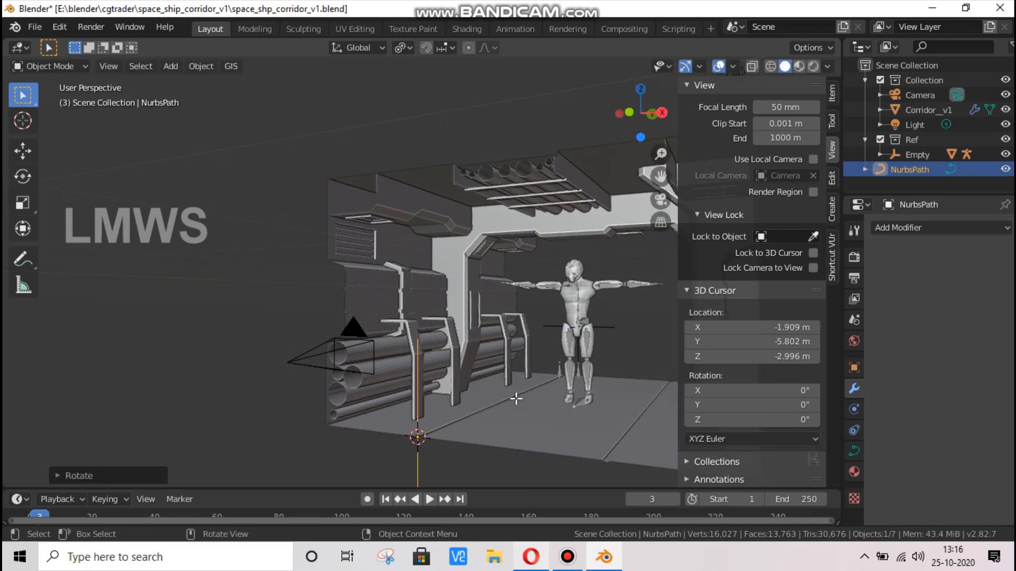
{"action": "key", "text": "Tab"}
{"action": "left_click_drag", "start_coordinate": [661, 177], "coordinate": [390, 306]}
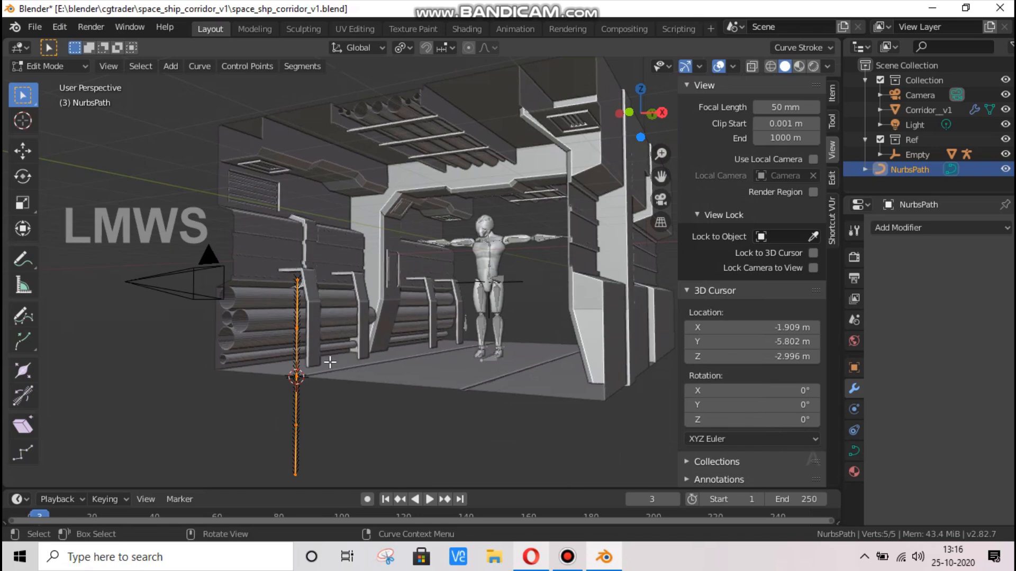
{"action": "key", "text": "r"}
{"action": "key", "text": "x"}
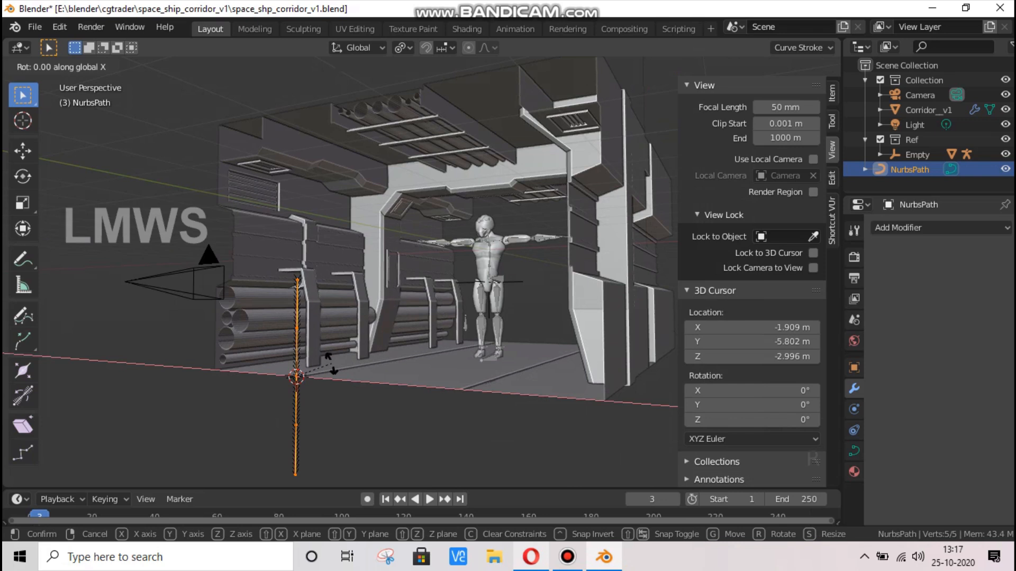
{"action": "left_click", "coordinate": [330, 364]}
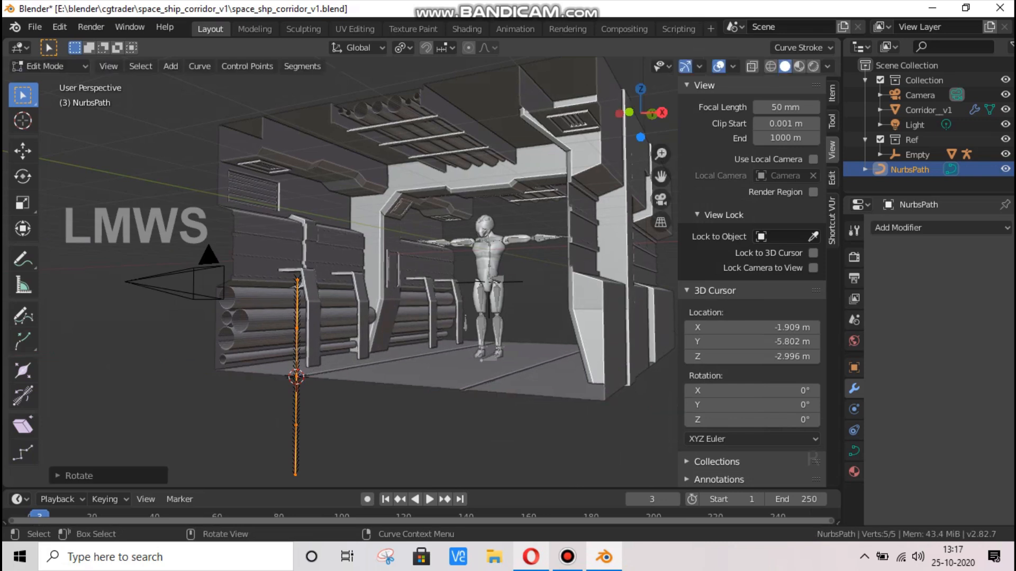
{"action": "key", "text": "r"}
{"action": "key", "text": "y"}
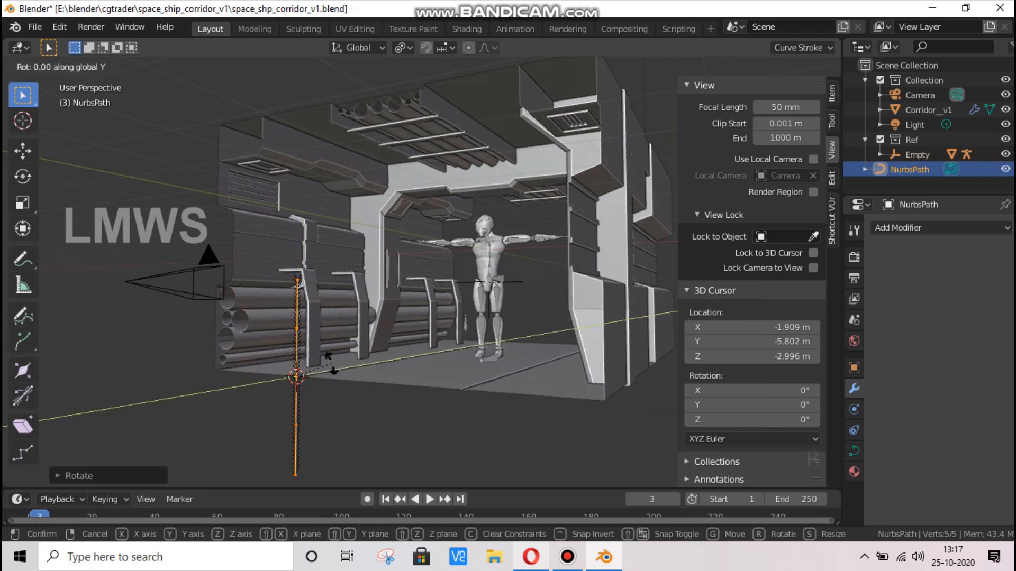
{"action": "left_click", "coordinate": [332, 364]}
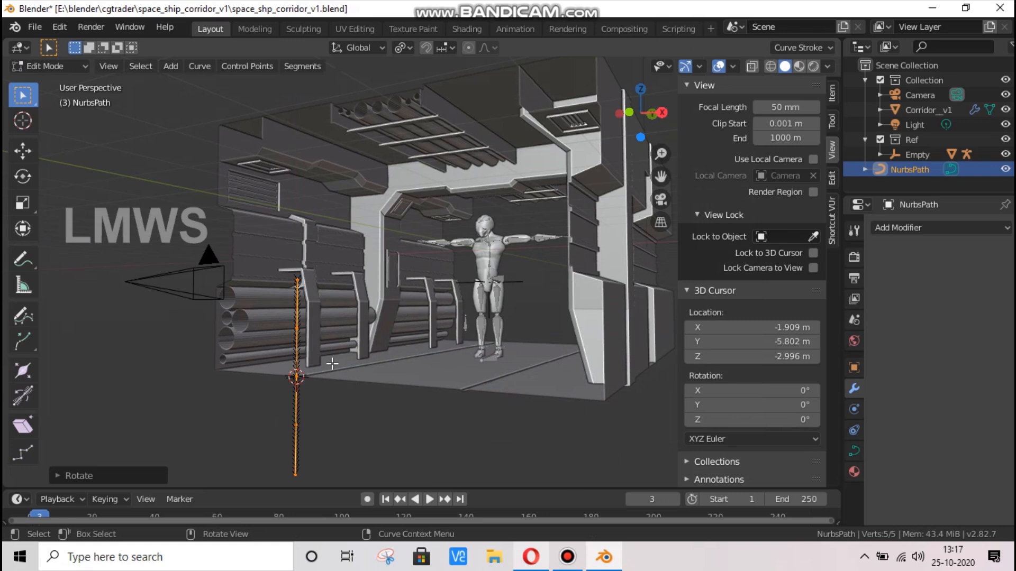
{"action": "key", "text": "Tab"}
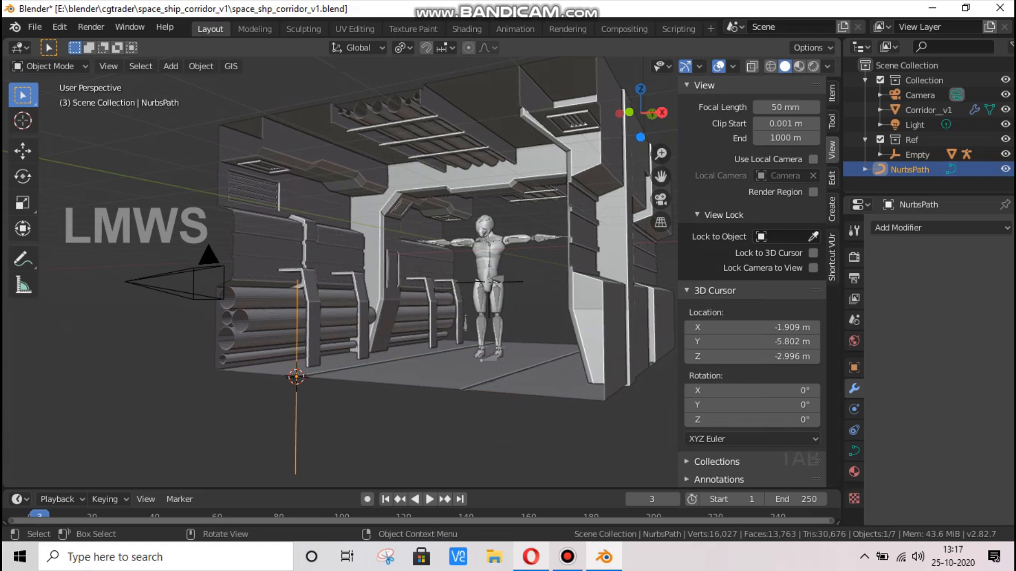
Rotate the path object 90° to run along the corridor's length and raise it to the level of the lower wall pipes
{"action": "type", "text": "ry90"}
{"action": "key", "text": "Return"}
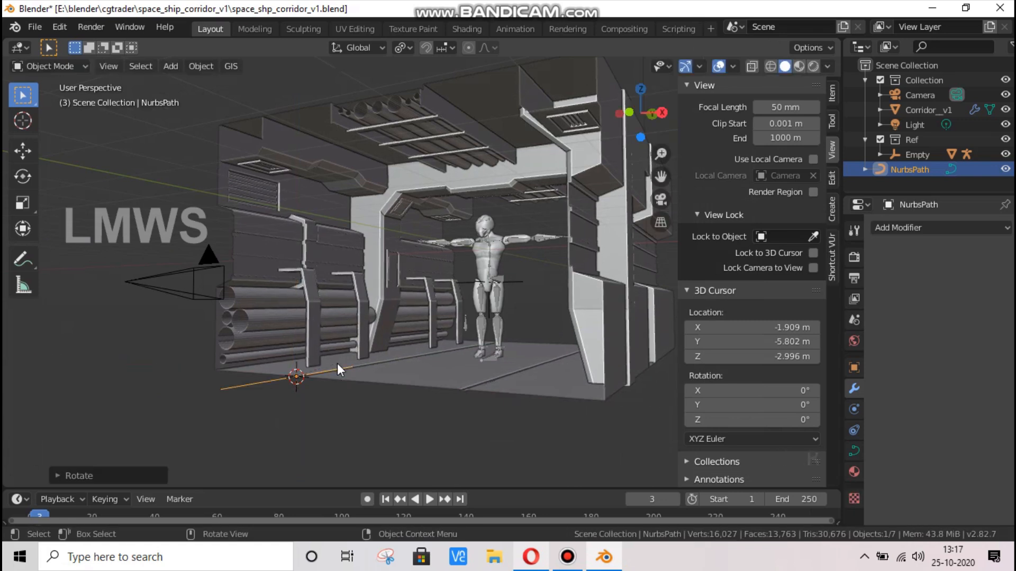
{"action": "key", "text": "g"}
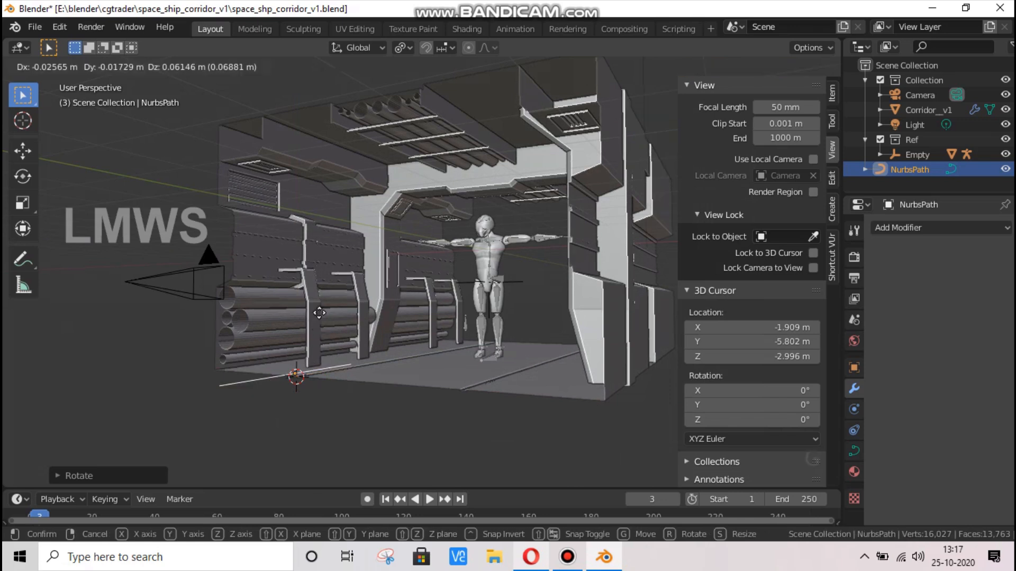
{"action": "left_click", "coordinate": [319, 313]}
{"action": "left_click_drag", "start_coordinate": [640, 113], "coordinate": [582, 201]}
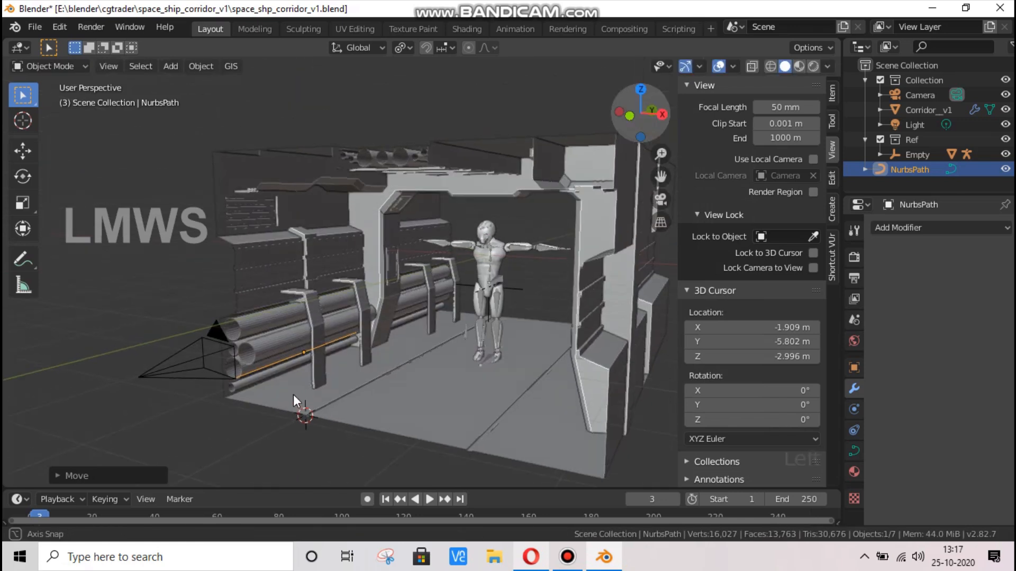
{"action": "scroll", "coordinate": [278, 394], "scroll_direction": "up", "scroll_amount": 3}
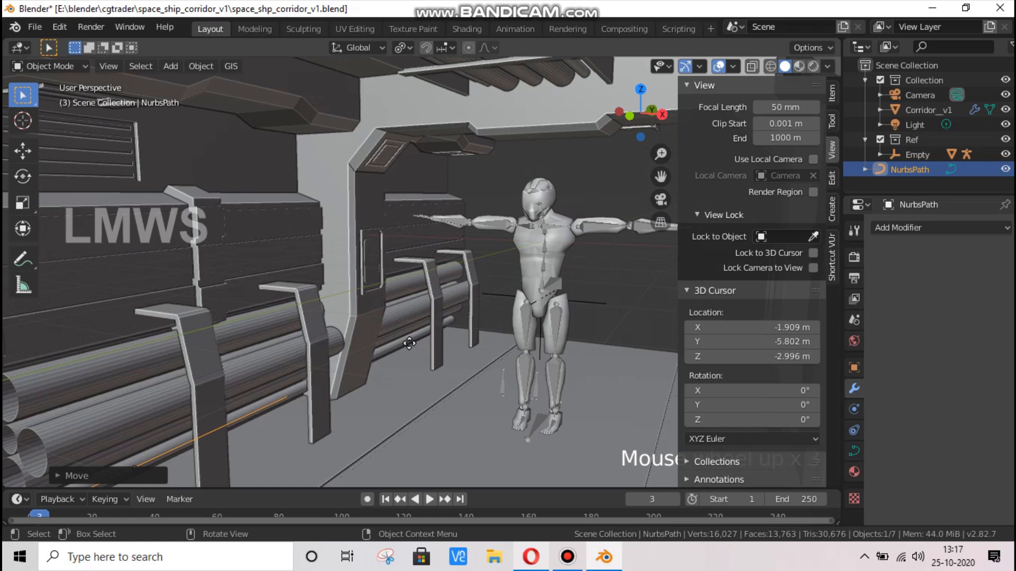
Move the path along Y deeper into the corridor, then reposition it freely away from the wall pipes
{"action": "key", "text": "g"}
{"action": "key", "text": "y"}
{"action": "left_click", "coordinate": [315, 406]}
{"action": "key", "text": "g"}
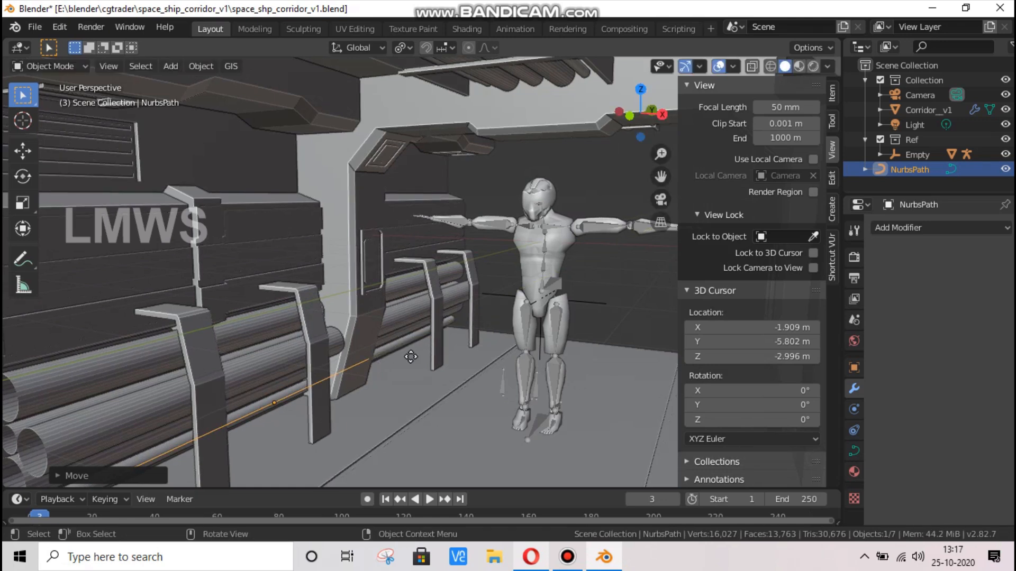
{"action": "left_click", "coordinate": [534, 331]}
In top view, hide the Ref collection and move the path object into Collection
{"action": "scroll", "coordinate": [534, 331], "scroll_direction": "down", "scroll_amount": 4}
{"action": "key", "text": "KP_7"}
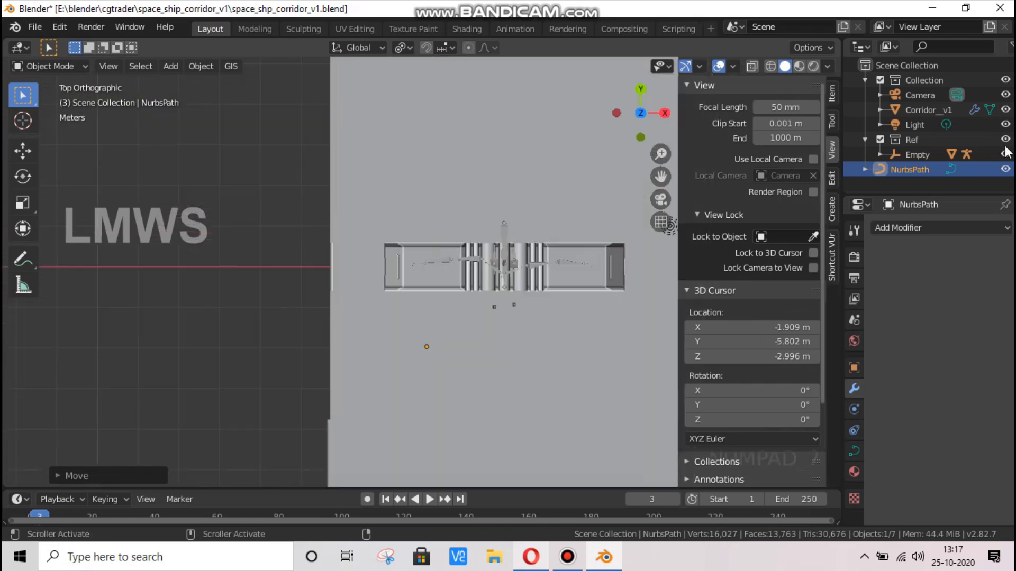
{"action": "left_click", "coordinate": [1004, 141]}
{"action": "left_click_drag", "start_coordinate": [922, 169], "coordinate": [936, 88]}
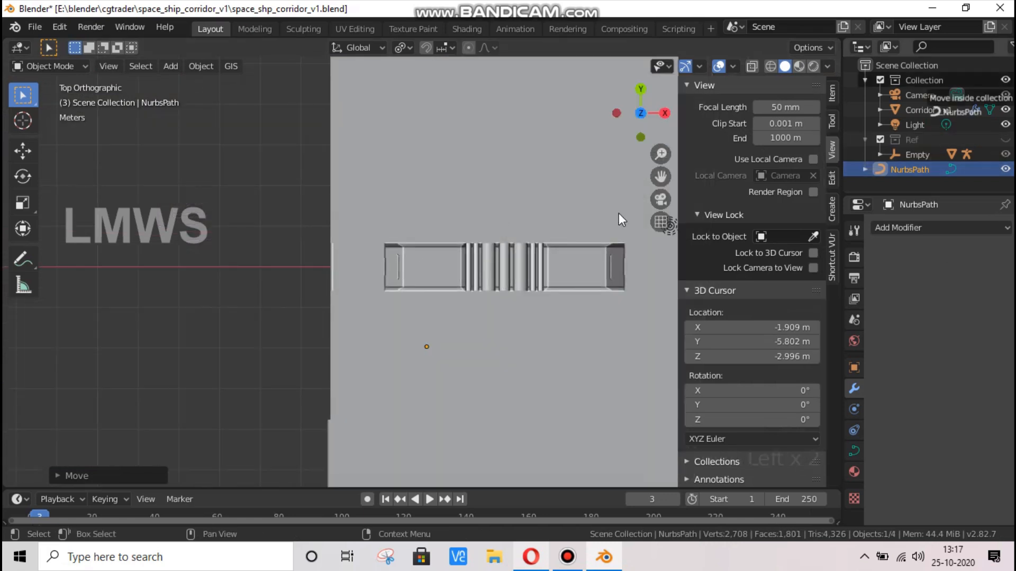
Display the corridor in wireframe shading and get a close view of the path from above
{"action": "scroll", "coordinate": [516, 280], "scroll_direction": "down", "scroll_amount": 3}
{"action": "left_click", "coordinate": [770, 64]}
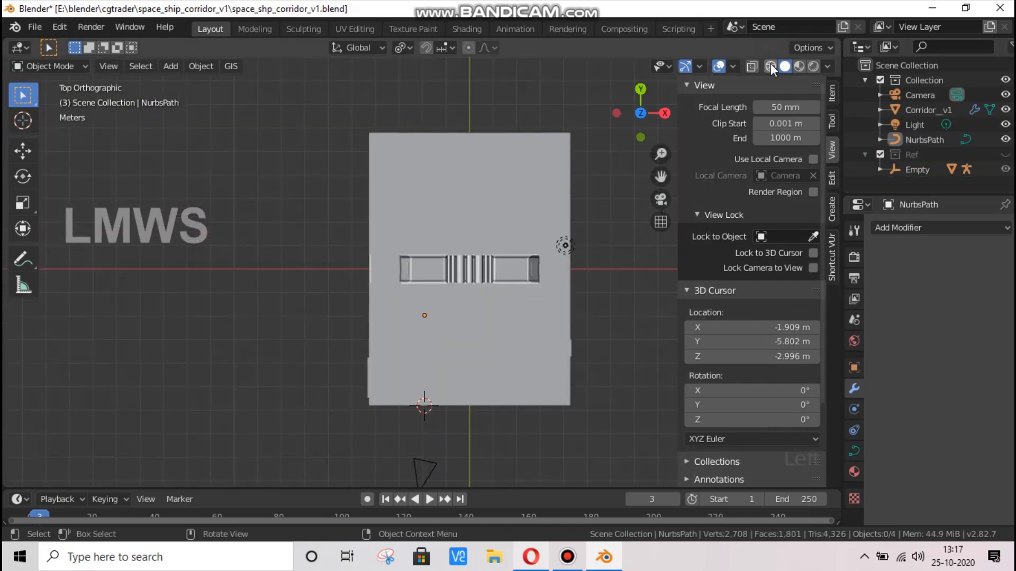
{"action": "scroll", "coordinate": [455, 360], "scroll_direction": "up", "scroll_amount": 4}
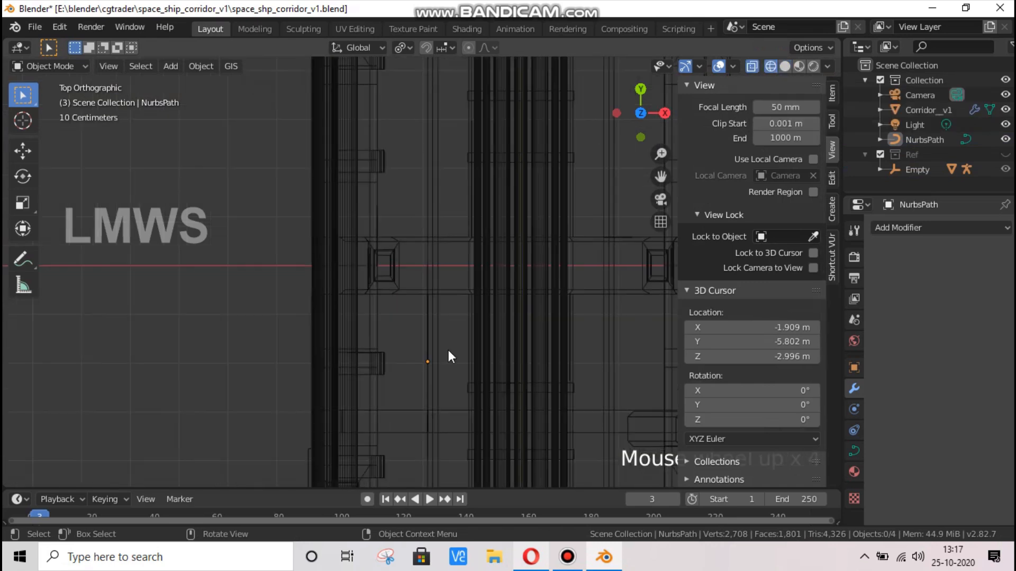
Select the path and move it about 1.95 m along Y to the corridor's middle, then about -0.35 m along X toward the wall pipes
{"action": "left_click", "coordinate": [921, 140]}
{"action": "key", "text": "g"}
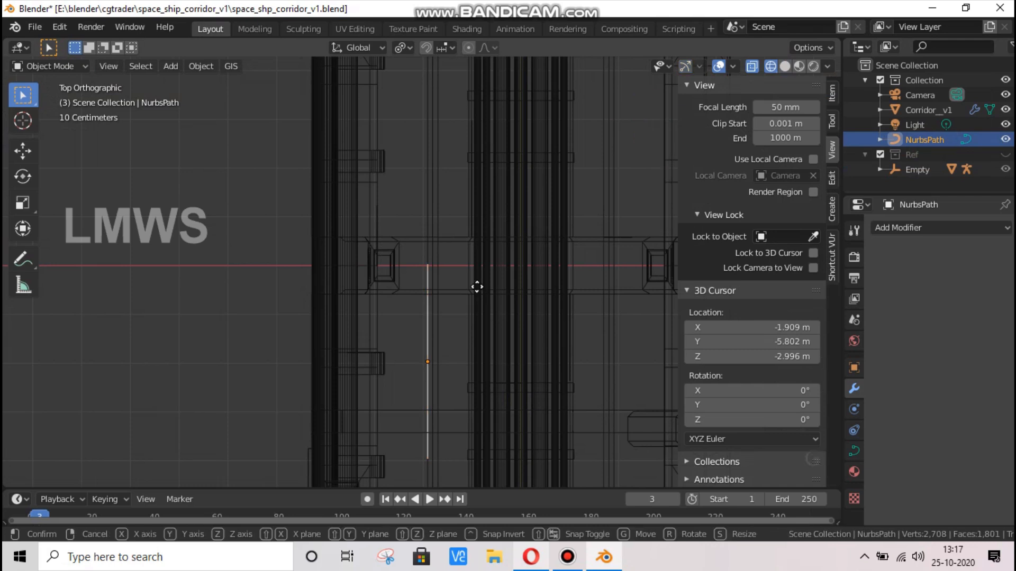
{"action": "key", "text": "y"}
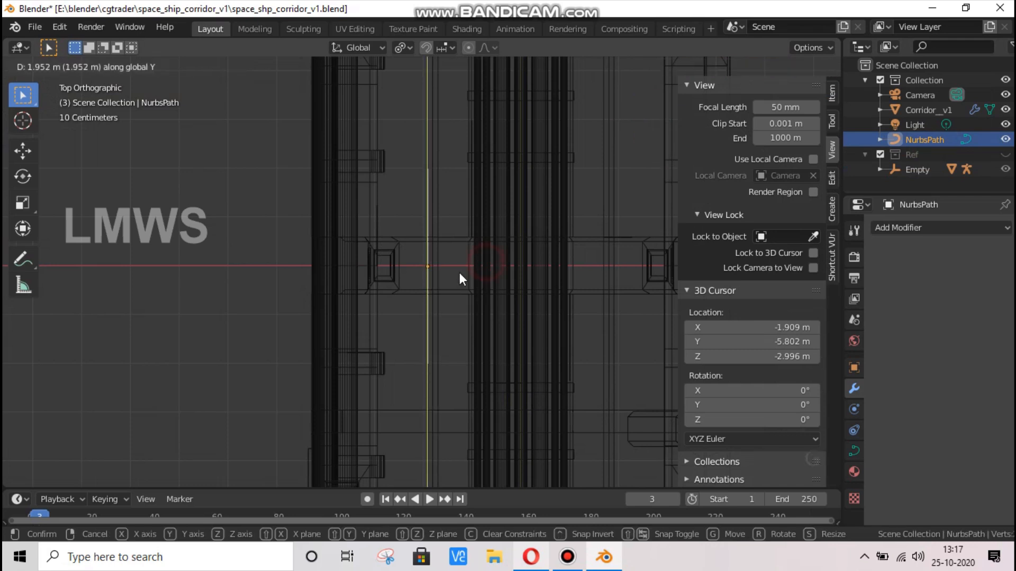
{"action": "left_click", "coordinate": [459, 272]}
{"action": "key", "text": "g"}
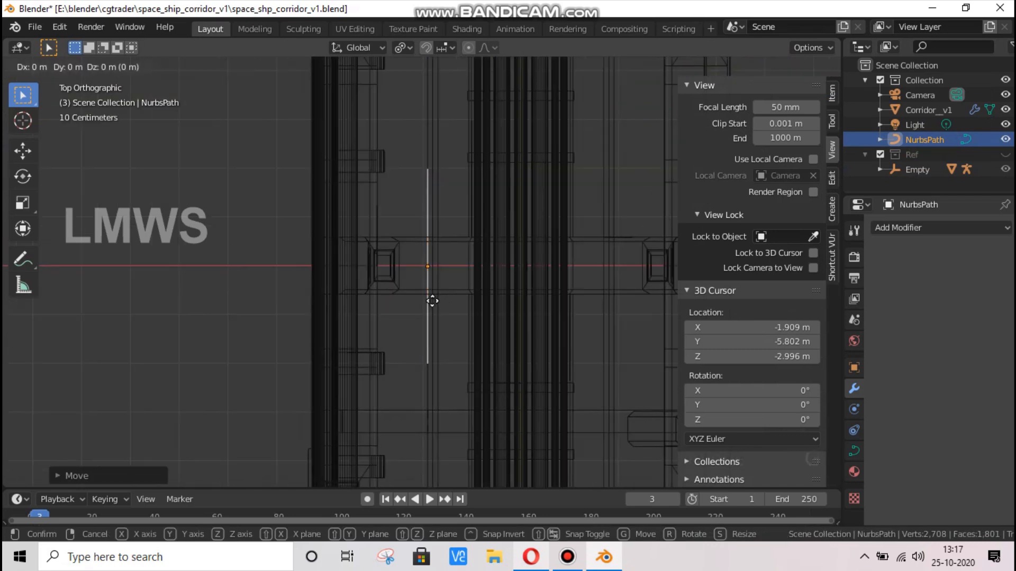
{"action": "key", "text": "x"}
{"action": "left_click", "coordinate": [424, 302]}
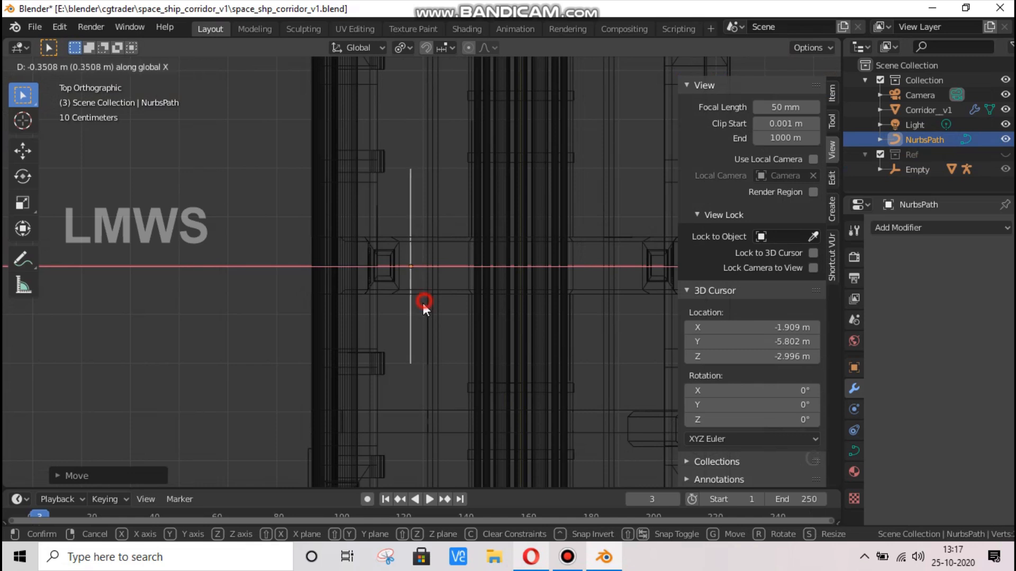
Edit the path's control points and move its near end point about -2.1 m along Y to lengthen the rail
{"action": "key", "text": "Tab"}
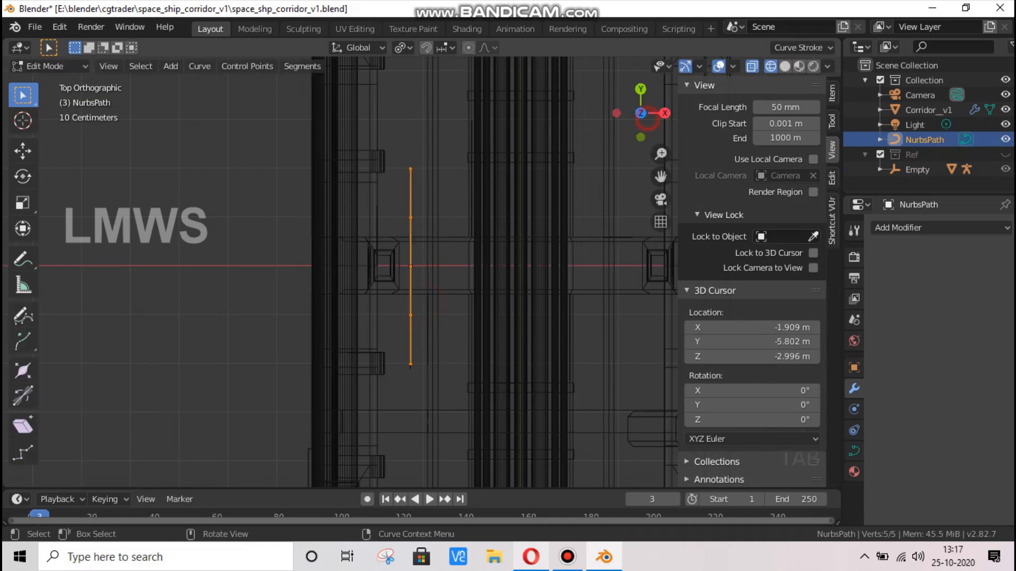
{"action": "scroll", "coordinate": [407, 349], "scroll_direction": "down", "scroll_amount": 3}
{"action": "middle_click_drag", "start_coordinate": [413, 338], "coordinate": [613, 387]}
{"action": "scroll", "coordinate": [408, 363], "scroll_direction": "up", "scroll_amount": 4}
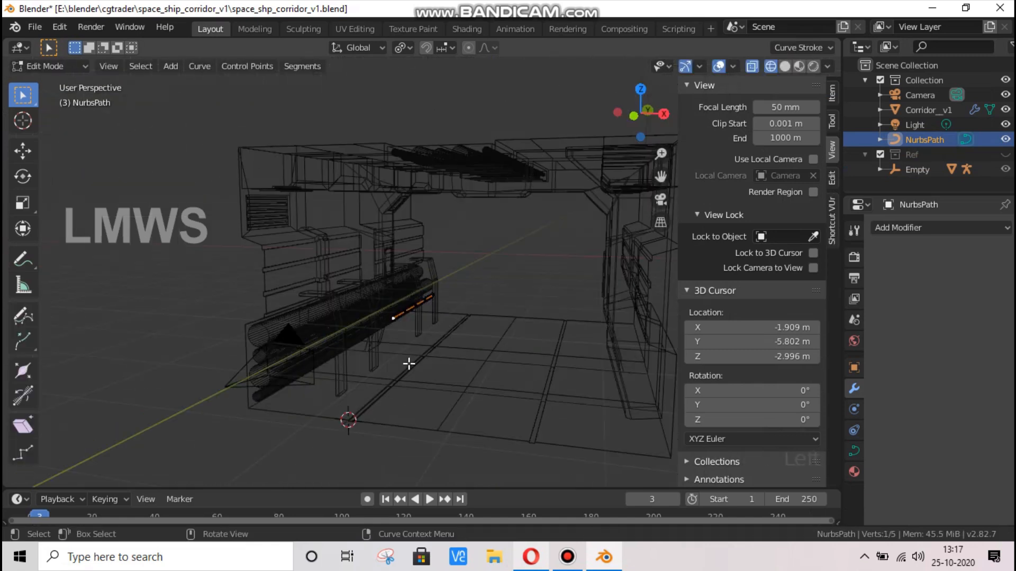
{"action": "key", "text": "g"}
{"action": "key", "text": "y"}
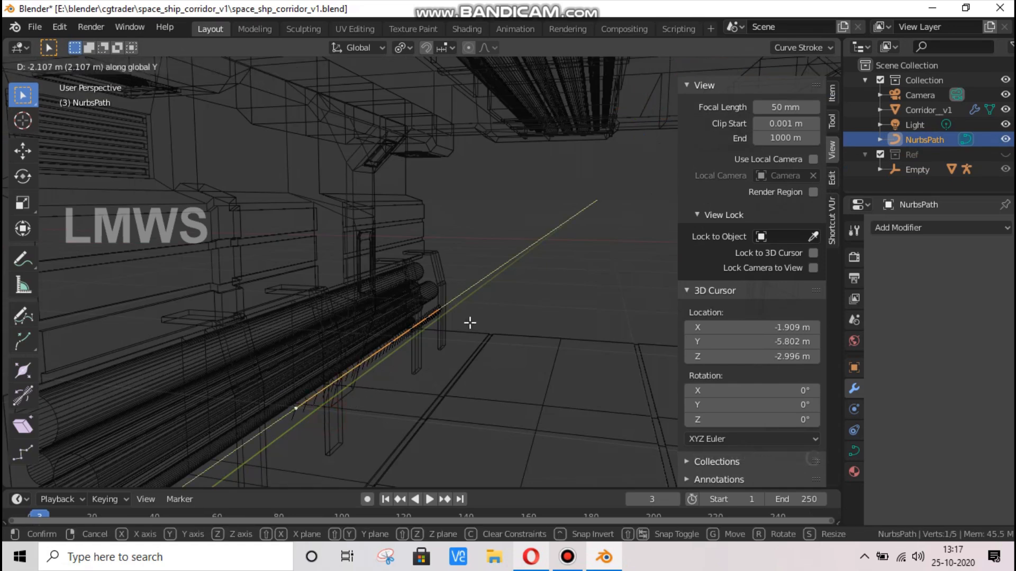
{"action": "left_click", "coordinate": [469, 323]}
In right view, extrude the near end point slightly outward, then extrude a short segment down along Z
{"action": "scroll", "coordinate": [470, 322], "scroll_direction": "down", "scroll_amount": 4}
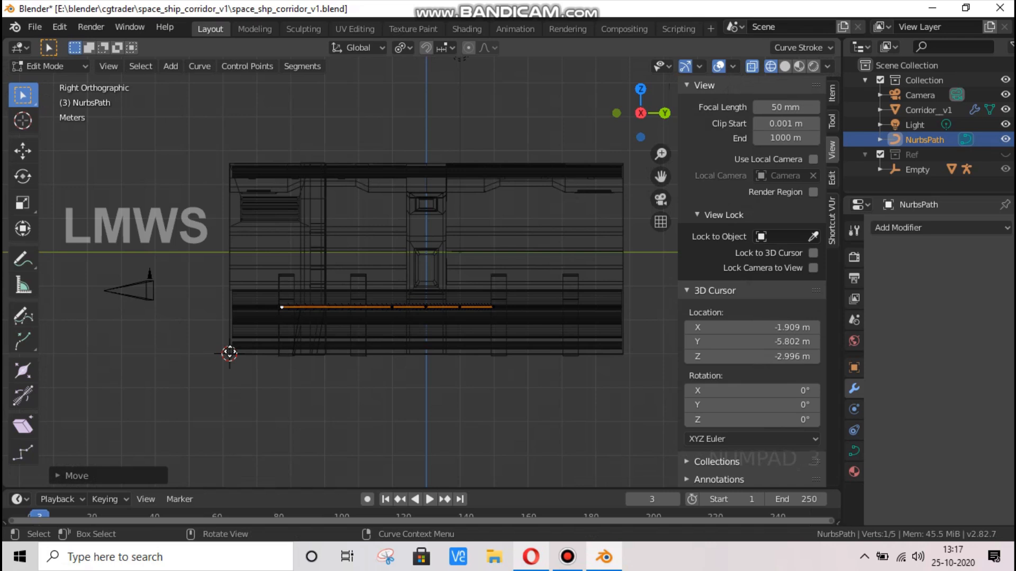
{"action": "scroll", "coordinate": [230, 353], "scroll_direction": "up", "scroll_amount": 3}
{"action": "key", "text": "e"}
{"action": "left_click", "coordinate": [226, 353]}
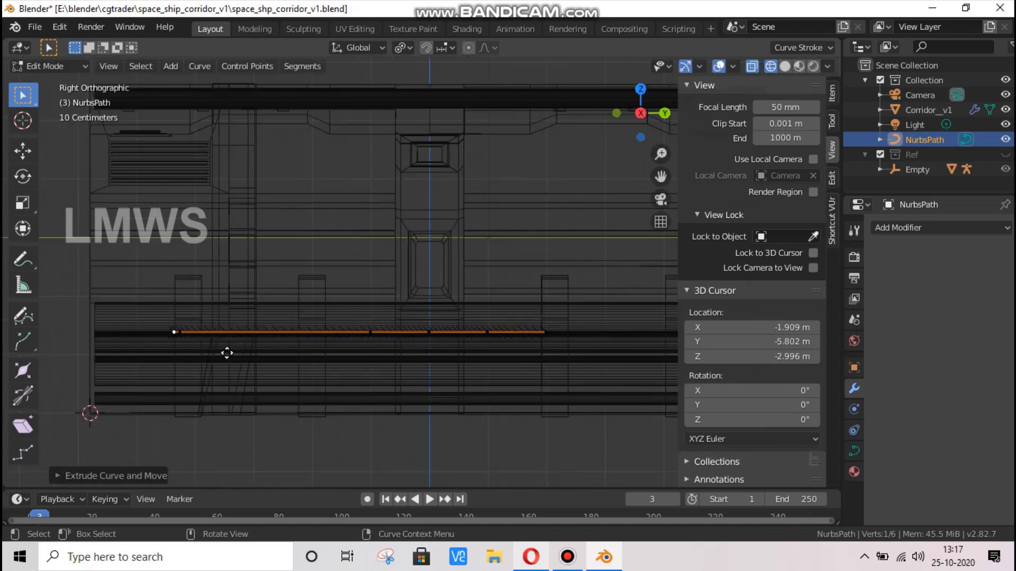
{"action": "key", "text": "e"}
{"action": "key", "text": "z"}
{"action": "left_click", "coordinate": [171, 371]}
Slant the new corner segment by moving its end point about -0.07 m along Y and raising it about 0.02 m along Z
{"action": "scroll", "coordinate": [287, 325], "scroll_direction": "up", "scroll_amount": 4}
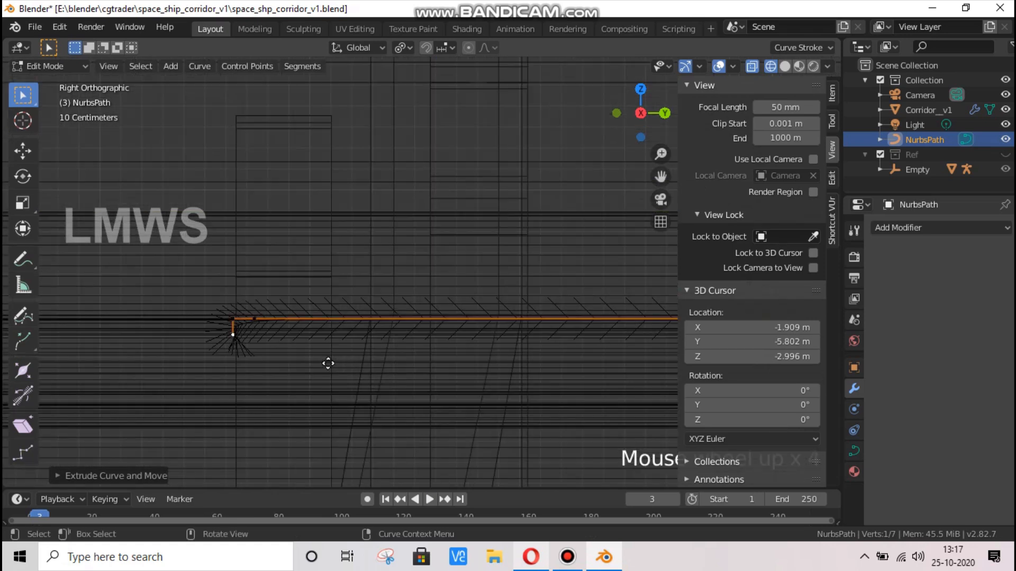
{"action": "key", "text": "g"}
{"action": "key", "text": "x"}
{"action": "key", "text": "y"}
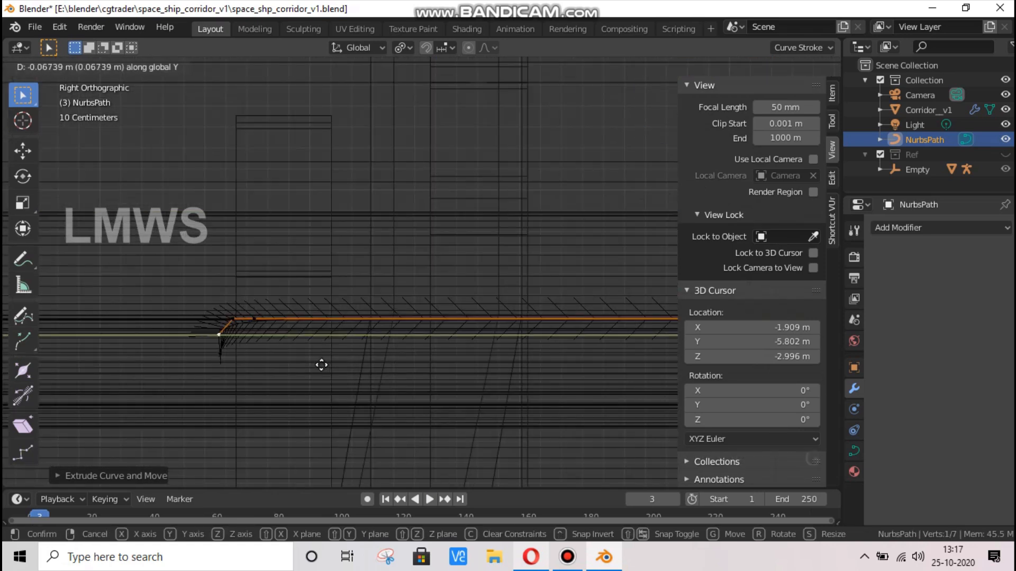
{"action": "left_click", "coordinate": [296, 377]}
{"action": "key", "text": "g"}
{"action": "key", "text": "z"}
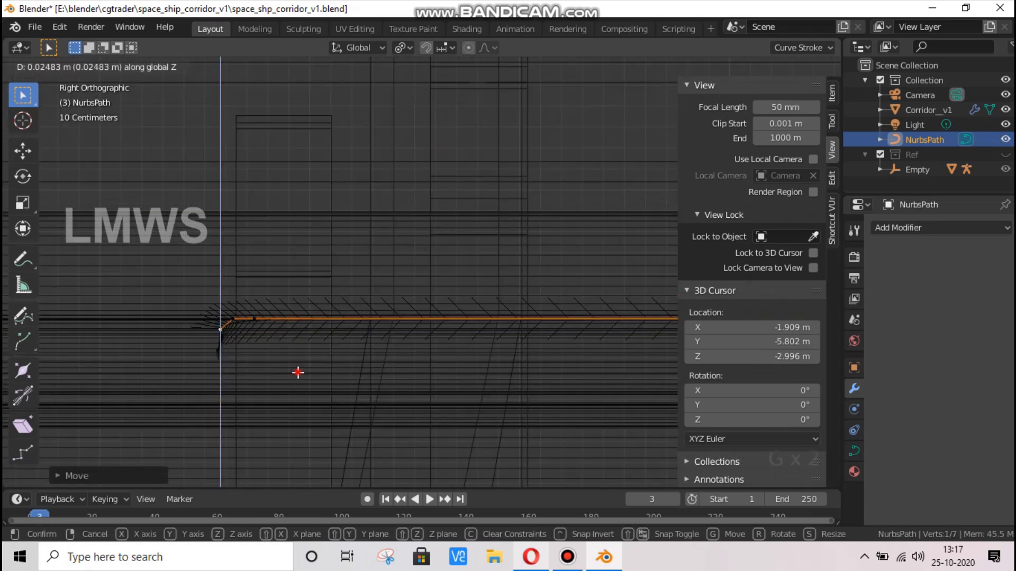
{"action": "left_click", "coordinate": [281, 369]}
Extrude the slanted end about 0.05 m down along Z, then extrude it again straight down to the floor as a leg
{"action": "key", "text": "e"}
{"action": "key", "text": "z"}
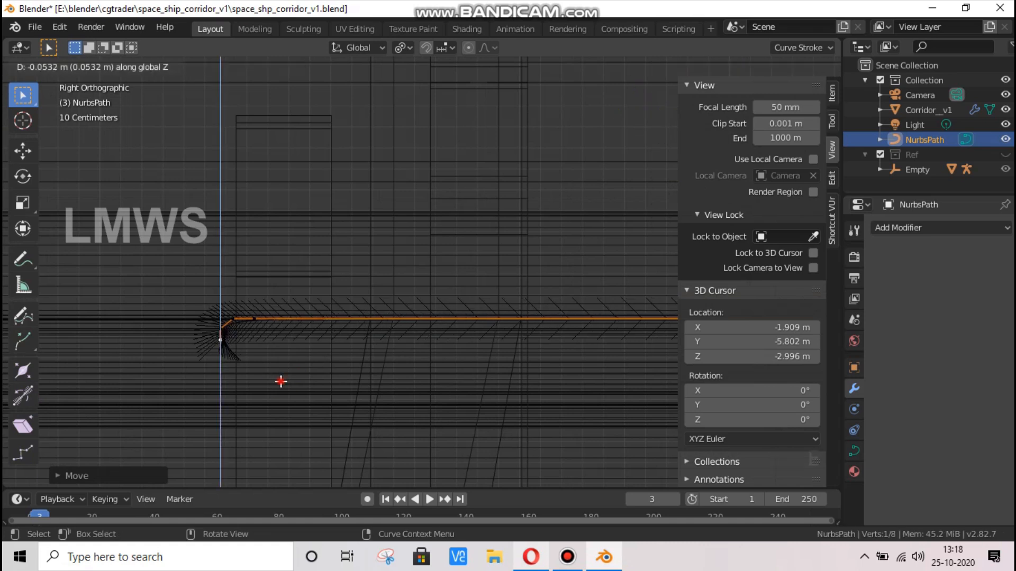
{"action": "left_click", "coordinate": [279, 380]}
{"action": "scroll", "coordinate": [322, 317], "scroll_direction": "down", "scroll_amount": 2}
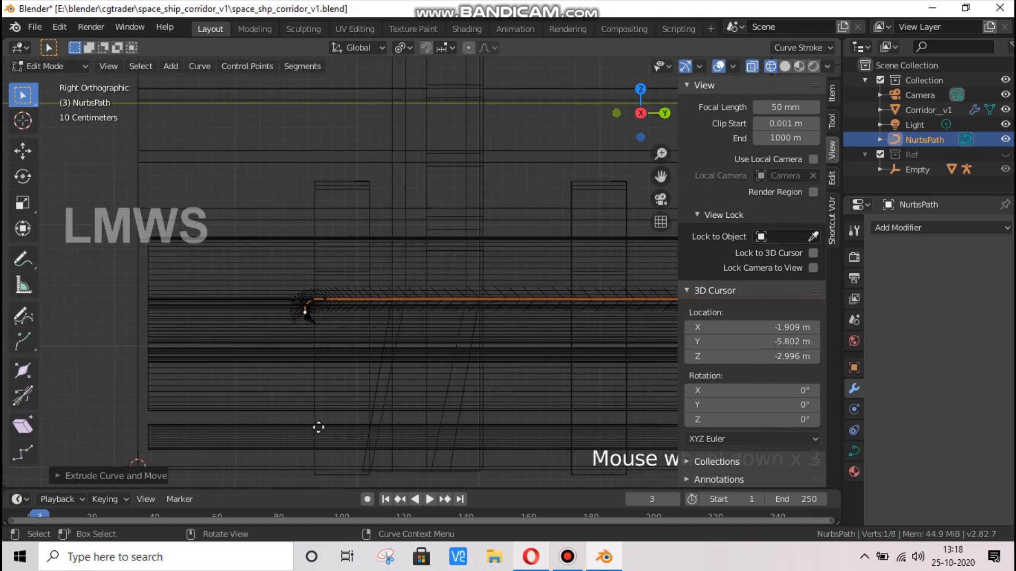
{"action": "scroll", "coordinate": [318, 428], "scroll_direction": "down", "scroll_amount": 1}
{"action": "key", "text": "e"}
{"action": "key", "text": "z"}
{"action": "left_click", "coordinate": [646, 182]}
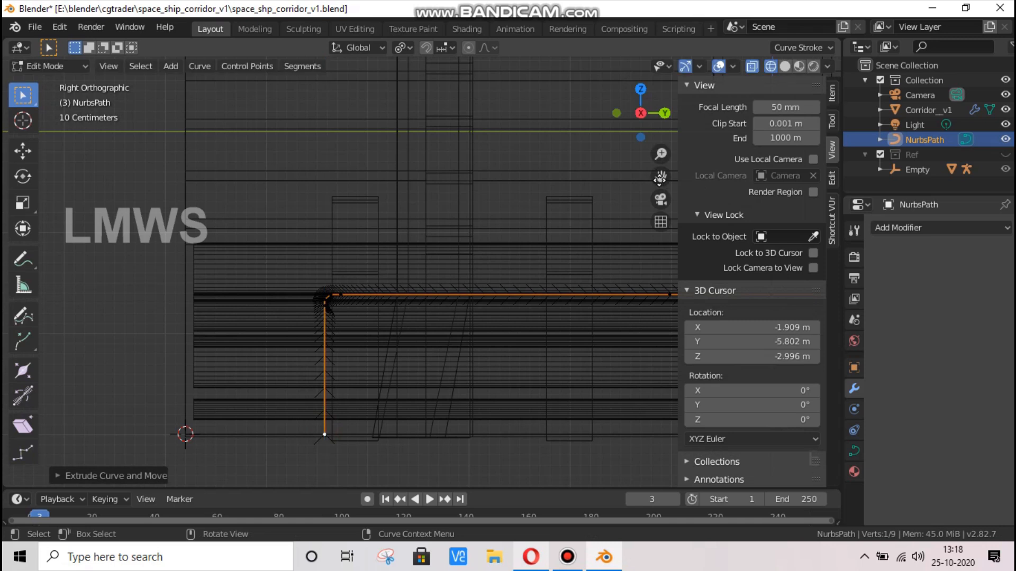
Select the path's opposite end point and move it along the corridor to the last pipe bracket
{"action": "left_click_drag", "start_coordinate": [660, 176], "coordinate": [70, 151]}
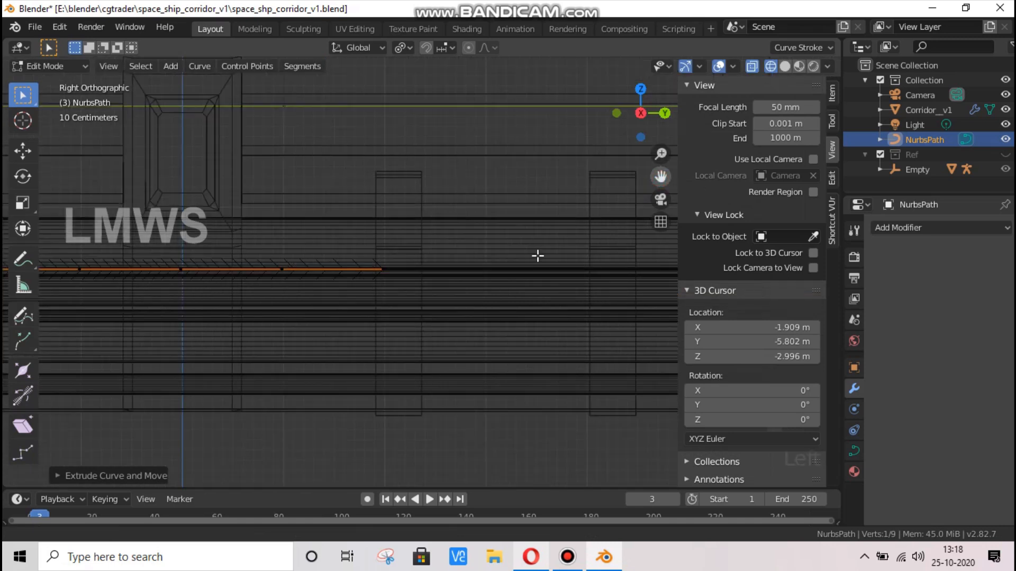
{"action": "left_click", "coordinate": [389, 268]}
{"action": "scroll", "coordinate": [422, 299], "scroll_direction": "down", "scroll_amount": 2}
{"action": "key", "text": "g"}
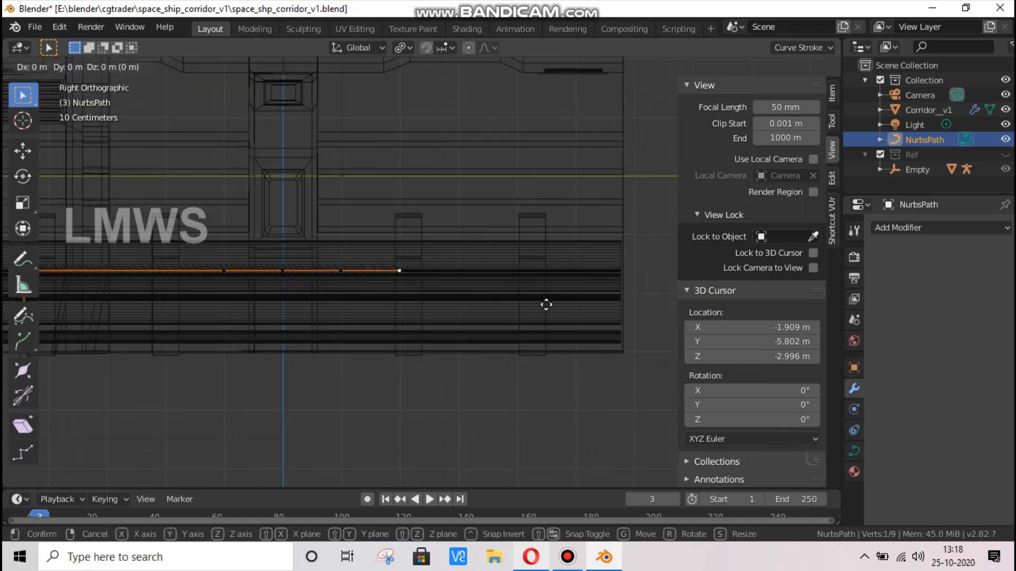
{"action": "left_click", "coordinate": [569, 303]}
{"action": "scroll", "coordinate": [569, 302], "scroll_direction": "up", "scroll_amount": 1}
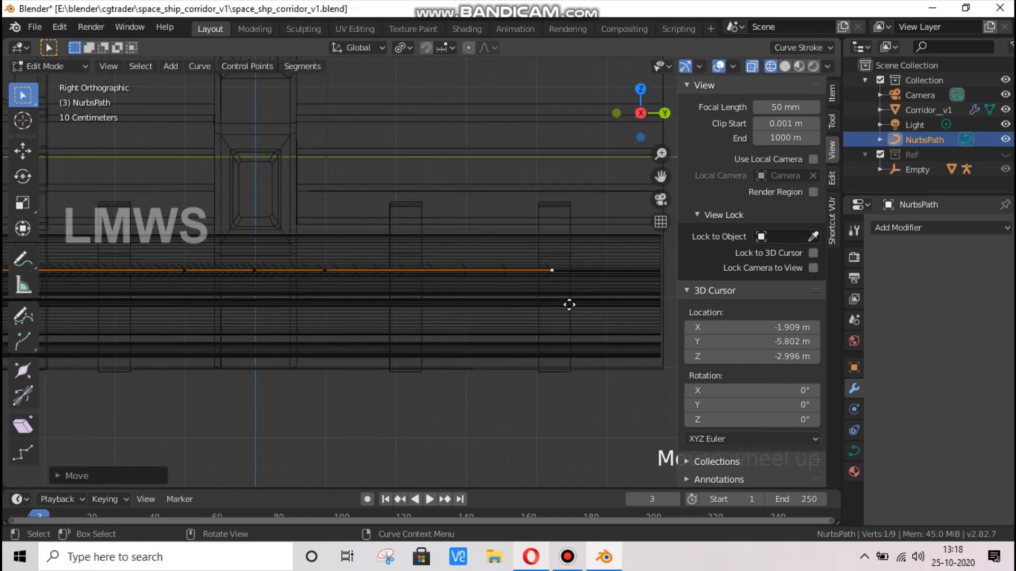
Extrude the far end point outward in two short segments and lower the last point about 0.09 m along Z to slant the corner
{"action": "key", "text": "e"}
{"action": "left_click", "coordinate": [618, 277]}
{"action": "scroll", "coordinate": [553, 256], "scroll_direction": "up", "scroll_amount": 1}
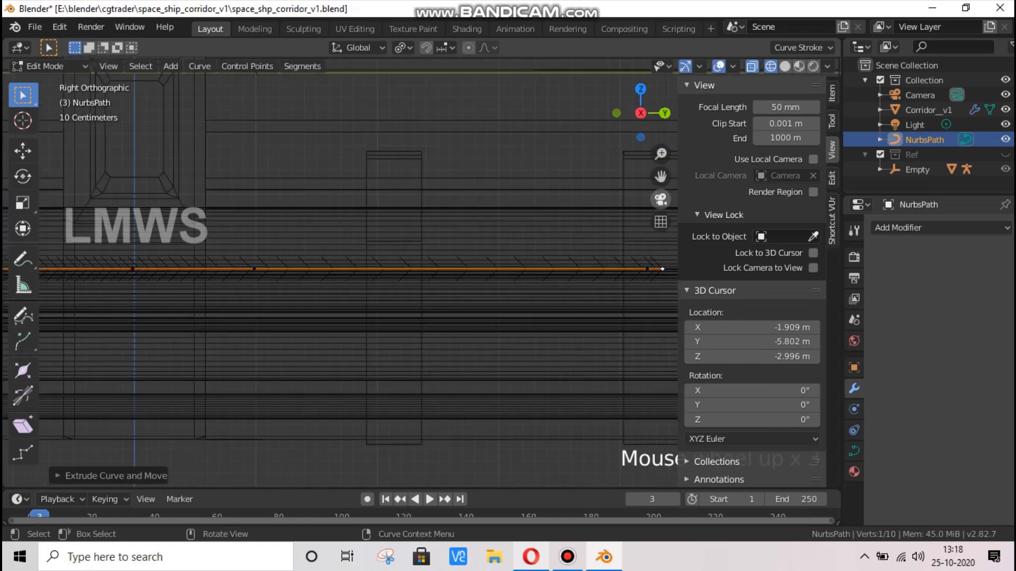
{"action": "scroll", "coordinate": [560, 257], "scroll_direction": "up", "scroll_amount": 1}
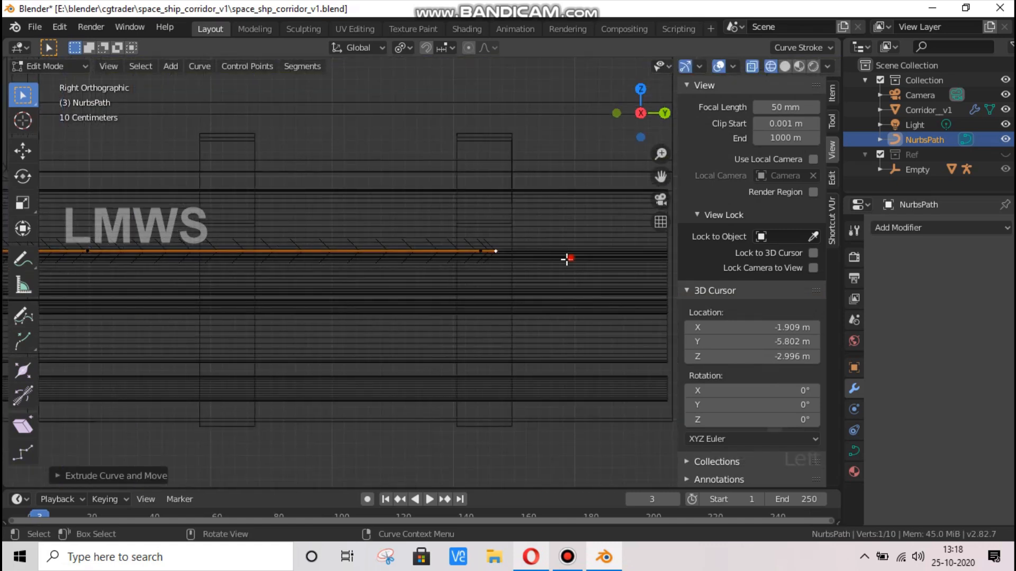
{"action": "key", "text": "e"}
{"action": "left_click", "coordinate": [565, 270]}
{"action": "key", "text": "g"}
{"action": "key", "text": "z"}
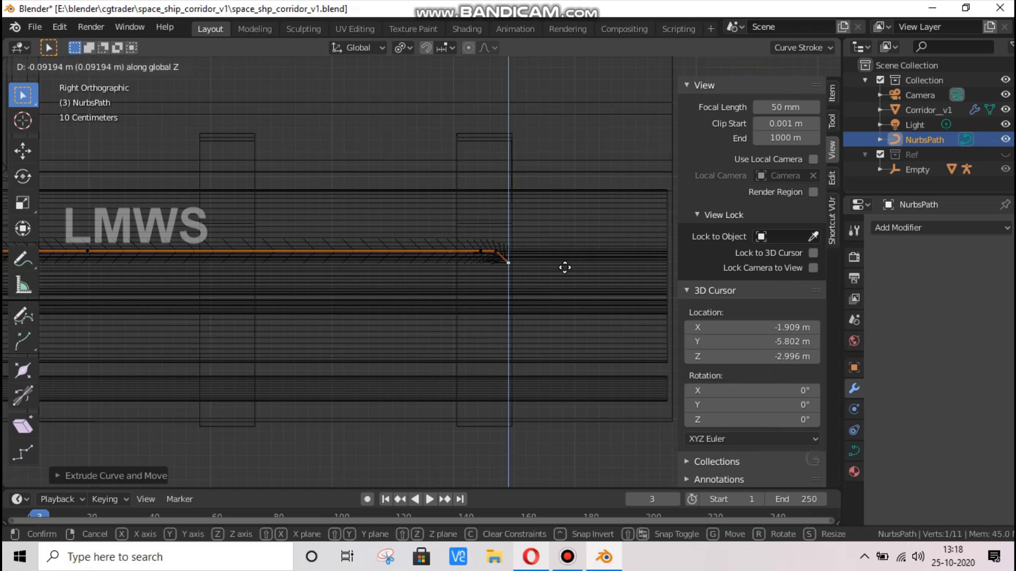
{"action": "left_click", "coordinate": [556, 280]}
Extrude the far corner about 0.1 m down along Z, then about 1.24 m further down to the floor as a leg
{"action": "key", "text": "e"}
{"action": "key", "text": "z"}
{"action": "left_click", "coordinate": [555, 284]}
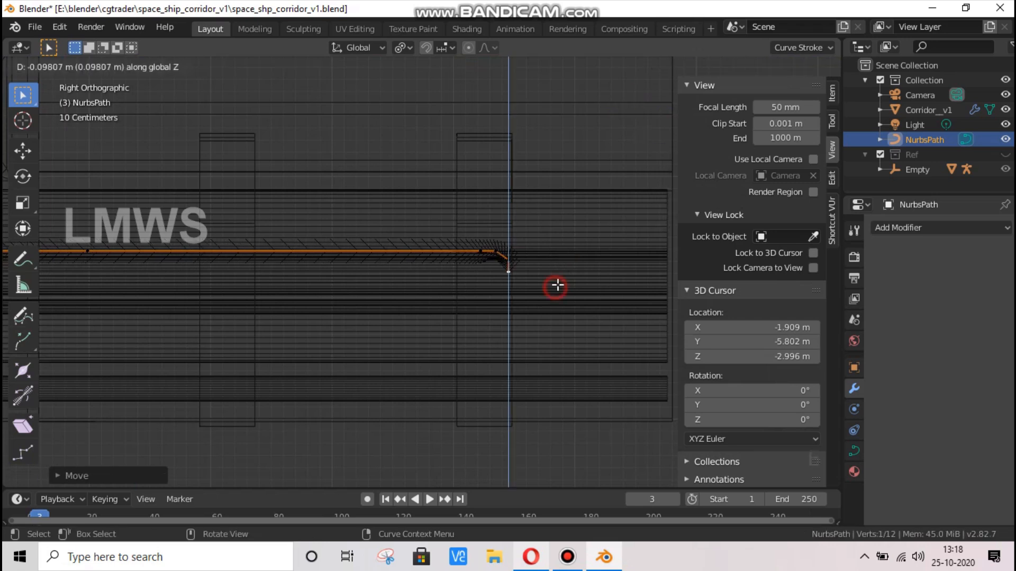
{"action": "scroll", "coordinate": [557, 285], "scroll_direction": "down", "scroll_amount": 2}
{"action": "key", "text": "e"}
{"action": "key", "text": "z"}
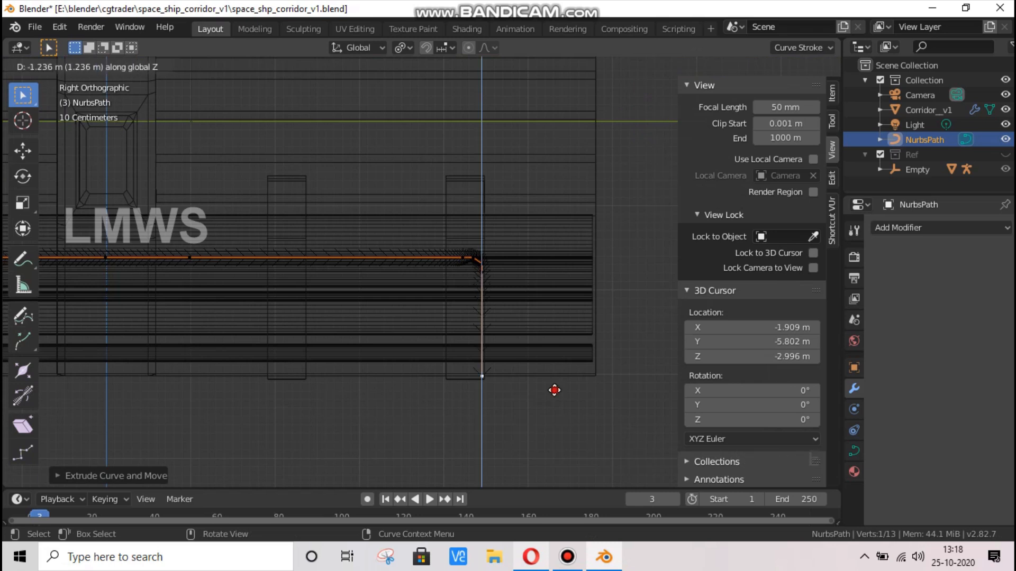
{"action": "left_click", "coordinate": [665, 135]}
Select both points of the far vertical leg and duplicate it about -2.18 m along Y
{"action": "scroll", "coordinate": [661, 137], "scroll_direction": "up", "scroll_amount": 5}
{"action": "middle_click_drag", "start_coordinate": [666, 136], "coordinate": [508, 322]}
{"action": "left_click", "coordinate": [518, 302], "text": "shift"}
{"action": "key", "text": "shift+d"}
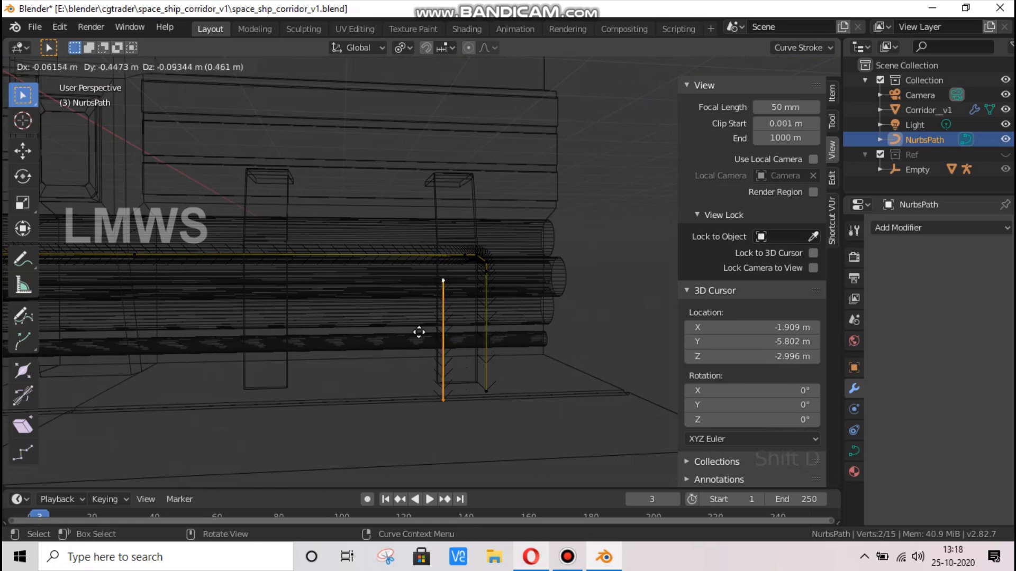
{"action": "key", "text": "x"}
{"action": "left_click", "coordinate": [310, 347]}
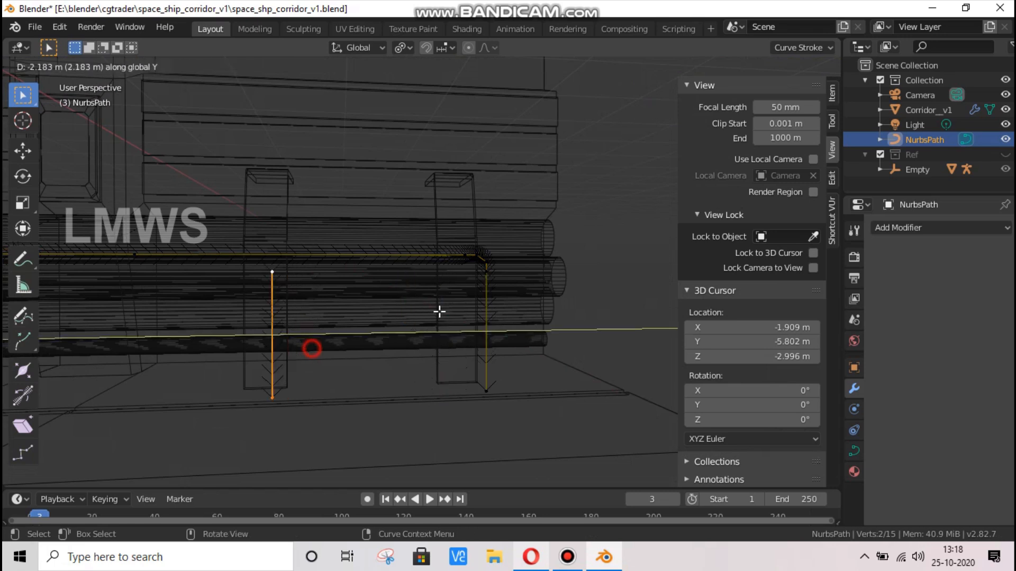
Raise the duplicated leg's upper point along Z to meet the horizontal rail
{"action": "scroll", "coordinate": [448, 281], "scroll_direction": "up", "scroll_amount": 3}
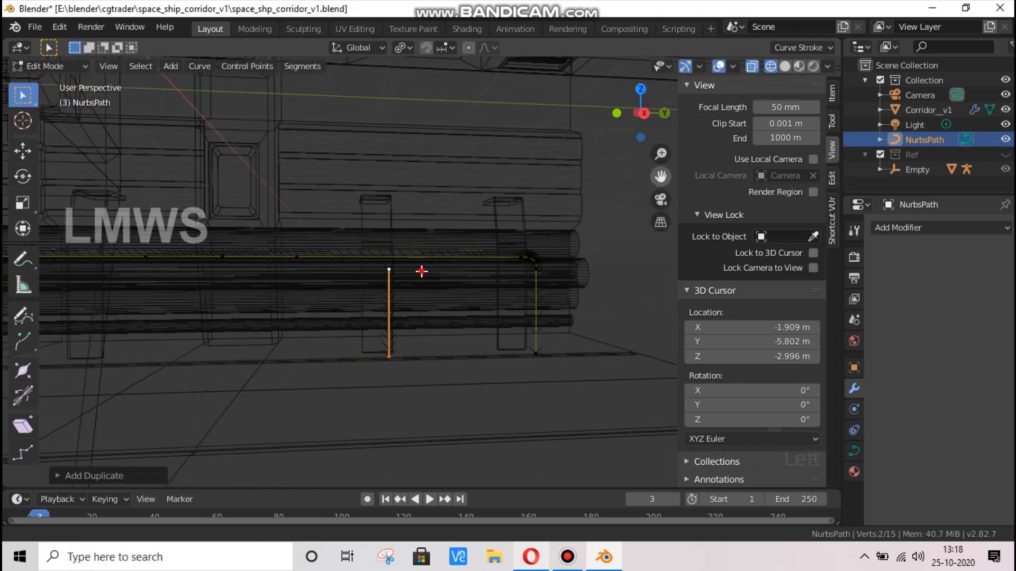
{"action": "middle_click_drag", "start_coordinate": [422, 272], "coordinate": [449, 274], "text": "shift"}
{"action": "left_click", "coordinate": [450, 275]}
{"action": "key", "text": "g"}
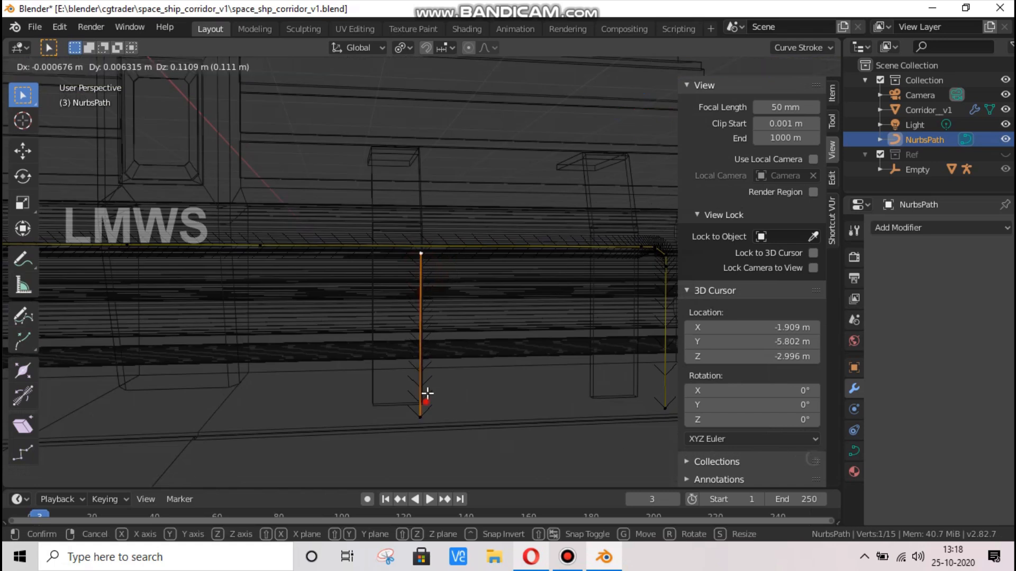
{"action": "key", "text": "z"}
{"action": "left_click", "coordinate": [477, 348]}
{"action": "scroll", "coordinate": [427, 332], "scroll_direction": "down", "scroll_amount": 2}
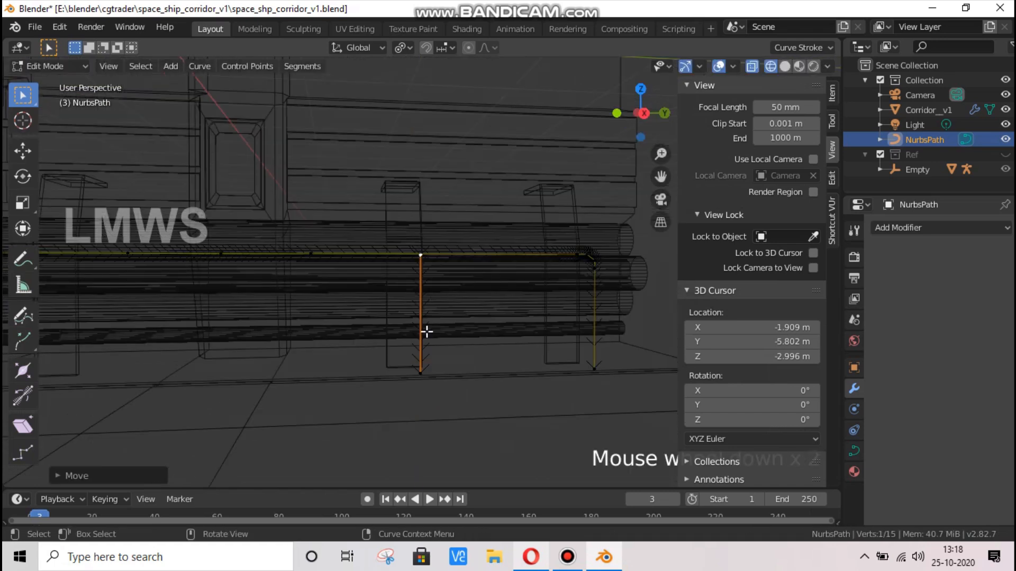
{"action": "scroll", "coordinate": [426, 332], "scroll_direction": "down", "scroll_amount": 3}
{"action": "scroll", "coordinate": [414, 323], "scroll_direction": "up", "scroll_amount": 1}
{"action": "key", "text": "g"}
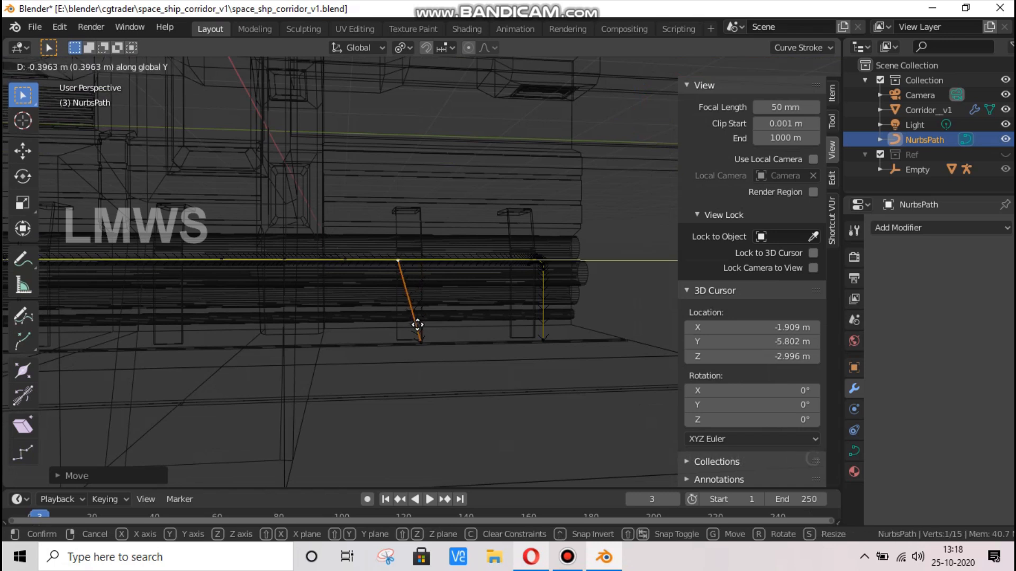
{"action": "key", "text": "Escape"}
Select both points of the duplicated leg and move it about -0.56 m along Y
{"action": "left_click", "coordinate": [424, 266]}
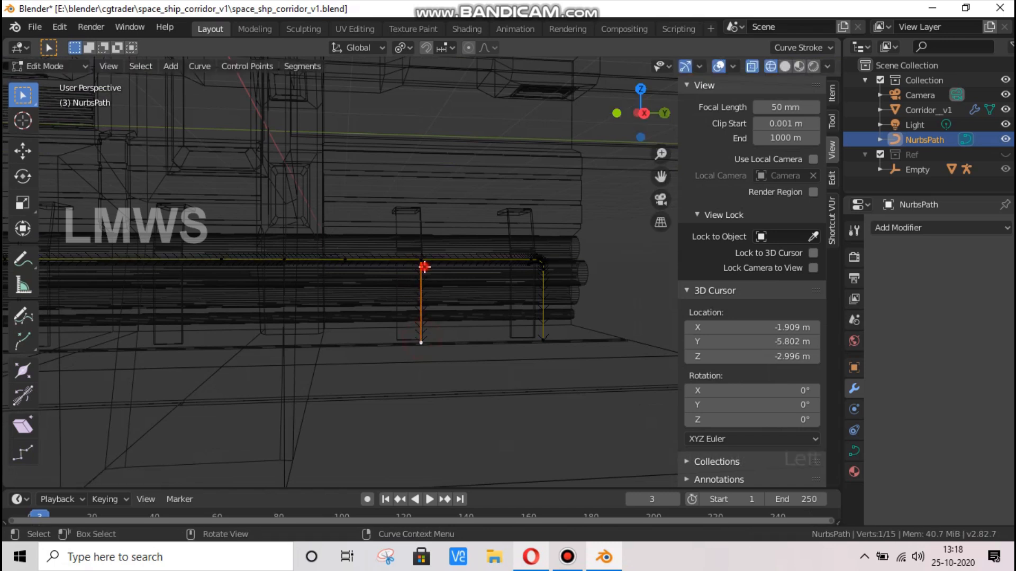
{"action": "left_click", "coordinate": [413, 313], "text": "shift"}
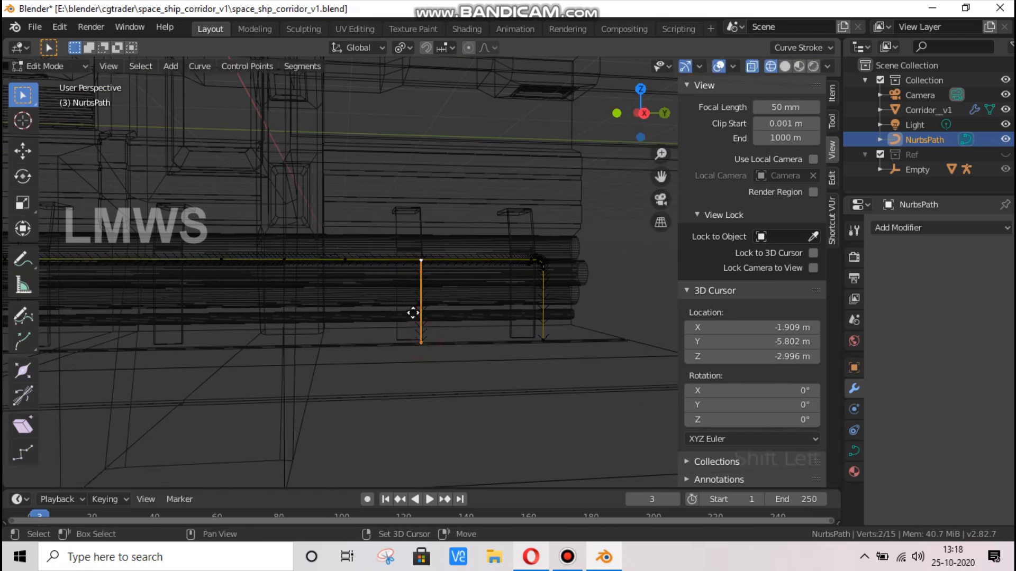
{"action": "key", "text": "g"}
{"action": "key", "text": "x"}
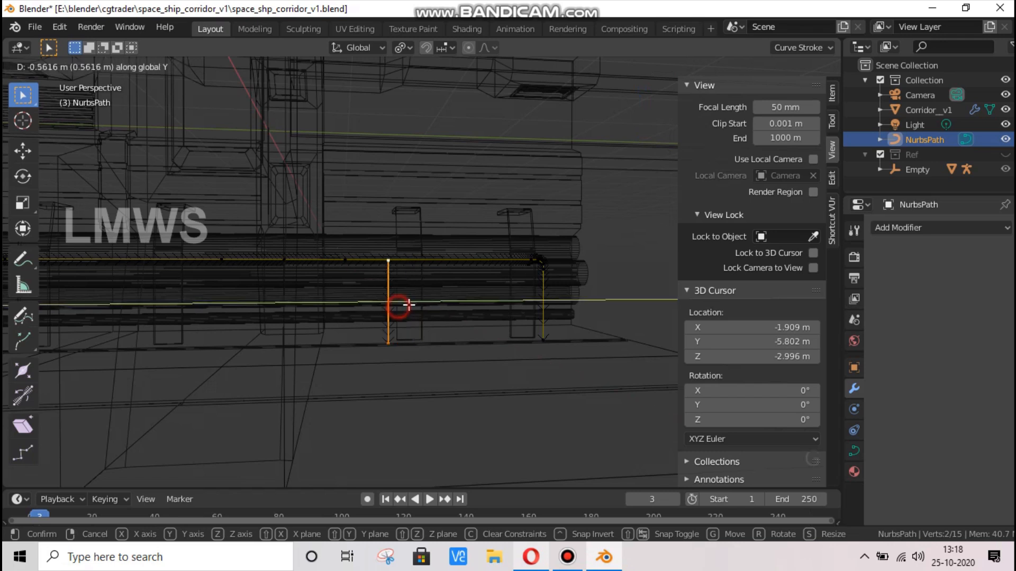
{"action": "left_click", "coordinate": [653, 173]}
Duplicate the intermediate leg about -2.73 m along Y to add a second support under the rail
{"action": "scroll", "coordinate": [653, 173], "scroll_direction": "down", "scroll_amount": 2}
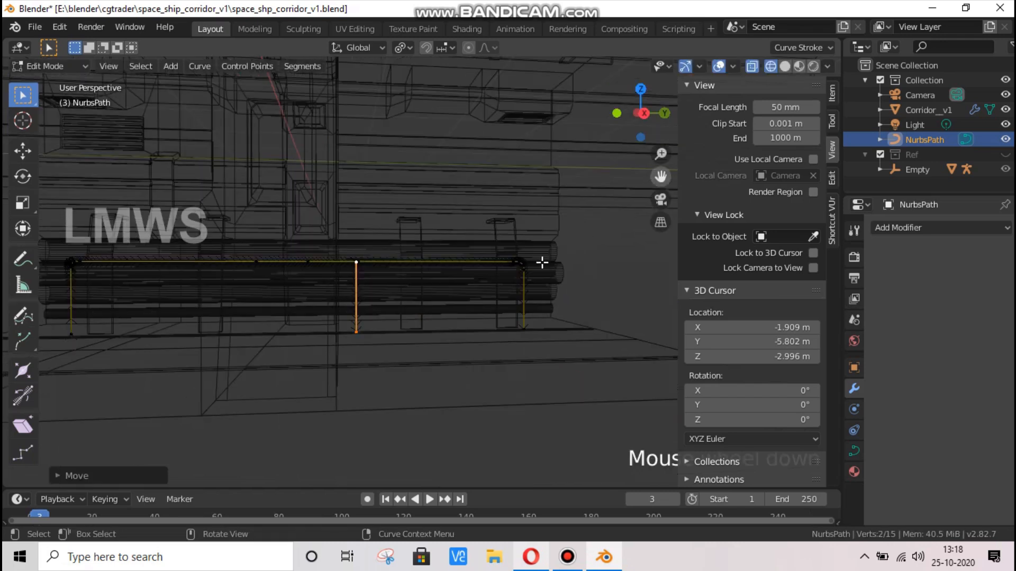
{"action": "middle_click_drag", "start_coordinate": [384, 288], "coordinate": [467, 290], "text": "shift"}
{"action": "key", "text": "shift+d"}
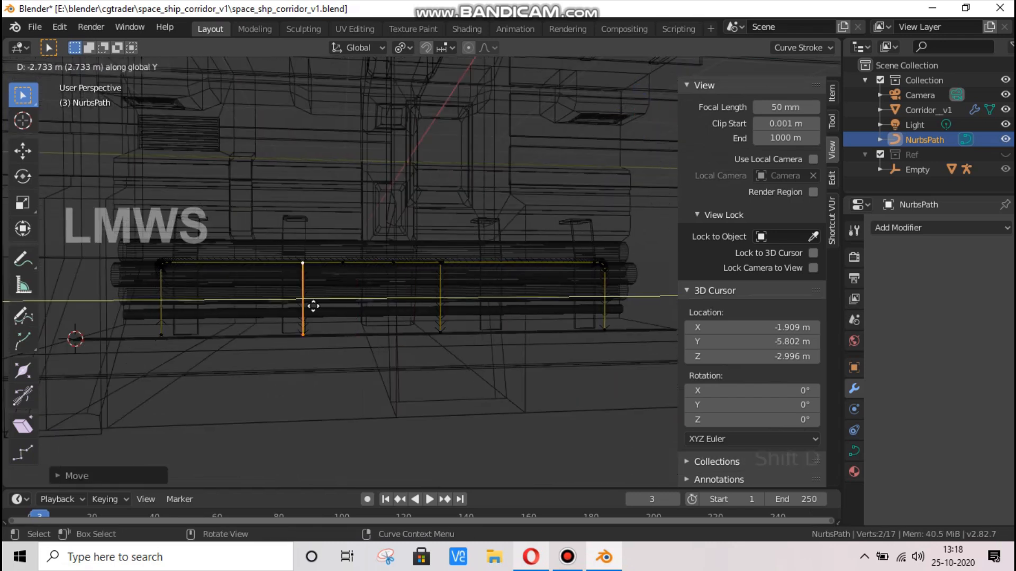
{"action": "left_click", "coordinate": [331, 306]}
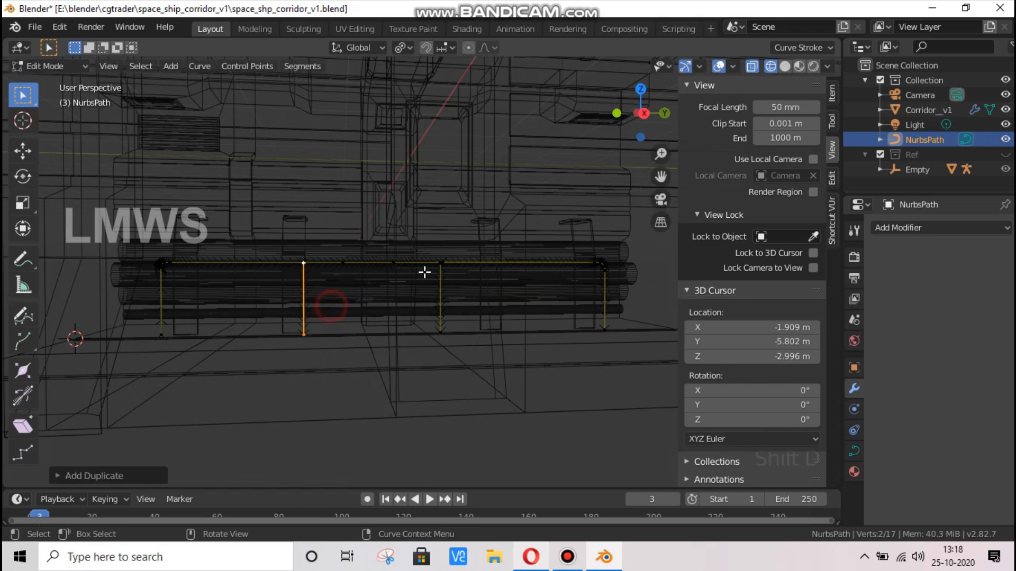
Select all points of both intermediate legs and shift them slightly along the handrail's length
{"action": "left_click", "coordinate": [440, 331], "text": "shift"}
{"action": "left_click", "coordinate": [337, 326], "text": "shift"}
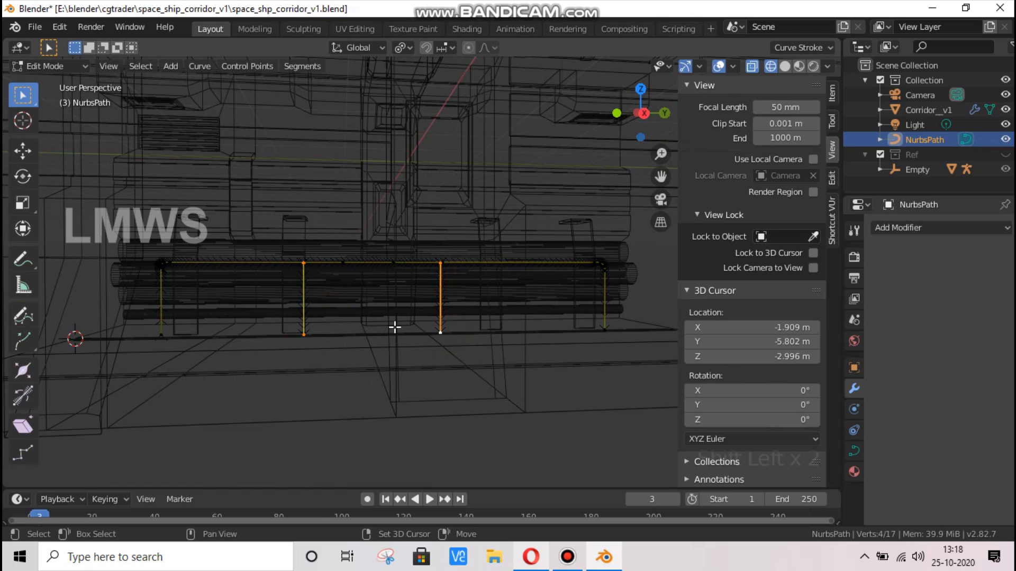
{"action": "key", "text": "g"}
{"action": "key", "text": "g"}
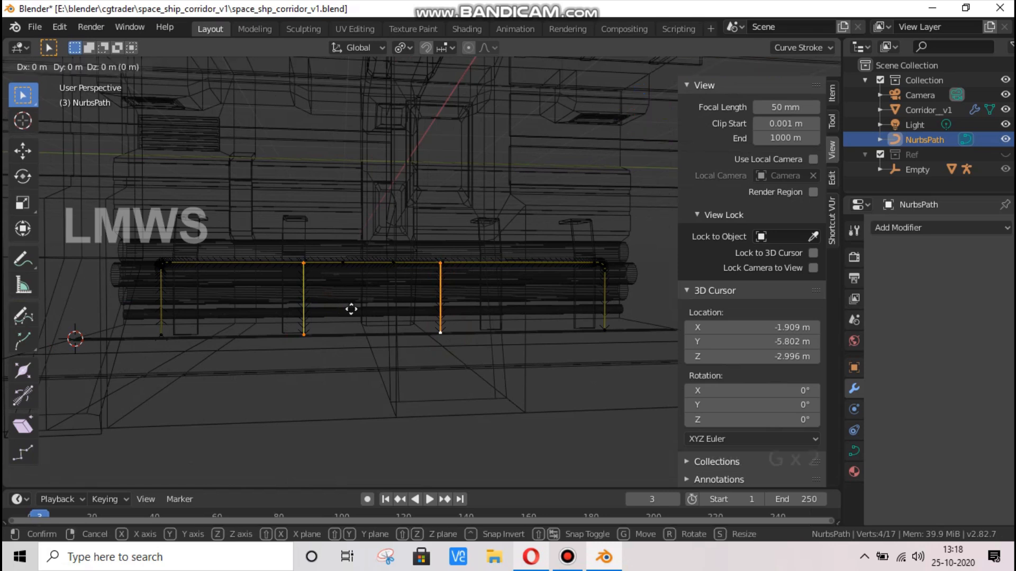
{"action": "left_click", "coordinate": [351, 309]}
{"action": "scroll", "coordinate": [637, 119], "scroll_direction": "down", "scroll_amount": 2}
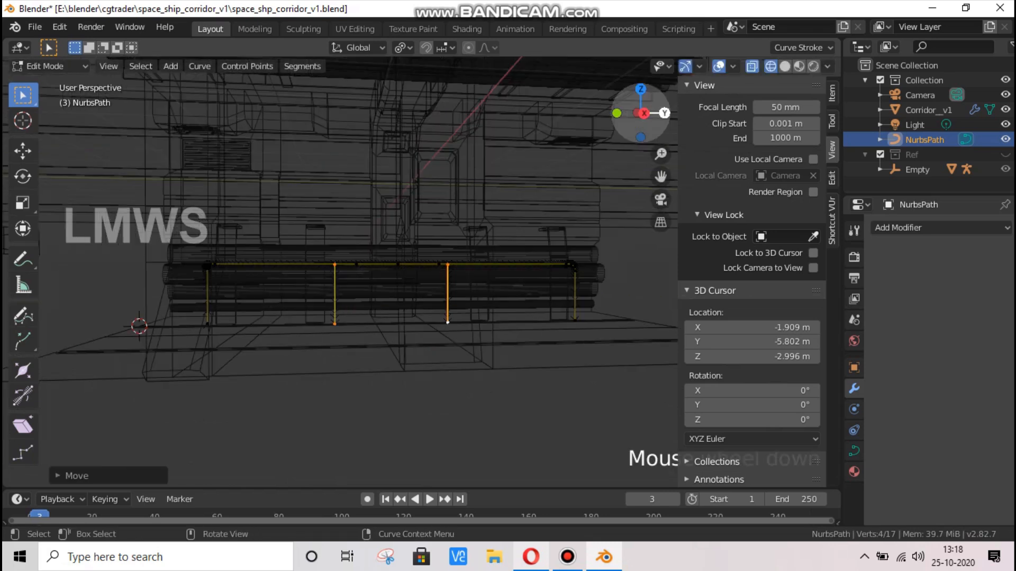
{"action": "left_click_drag", "start_coordinate": [640, 116], "coordinate": [608, 122]}
{"action": "scroll", "coordinate": [555, 220], "scroll_direction": "up", "scroll_amount": 2}
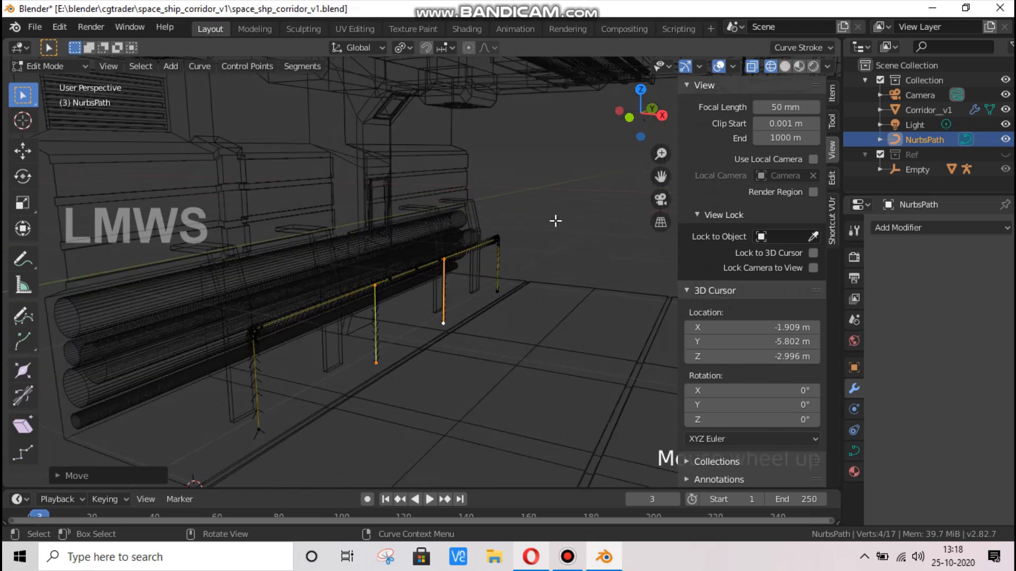
Switch the viewport to solid shading, return the path to Object Mode and save the file
{"action": "left_click", "coordinate": [785, 65]}
{"action": "scroll", "coordinate": [638, 138], "scroll_direction": "down", "scroll_amount": 2}
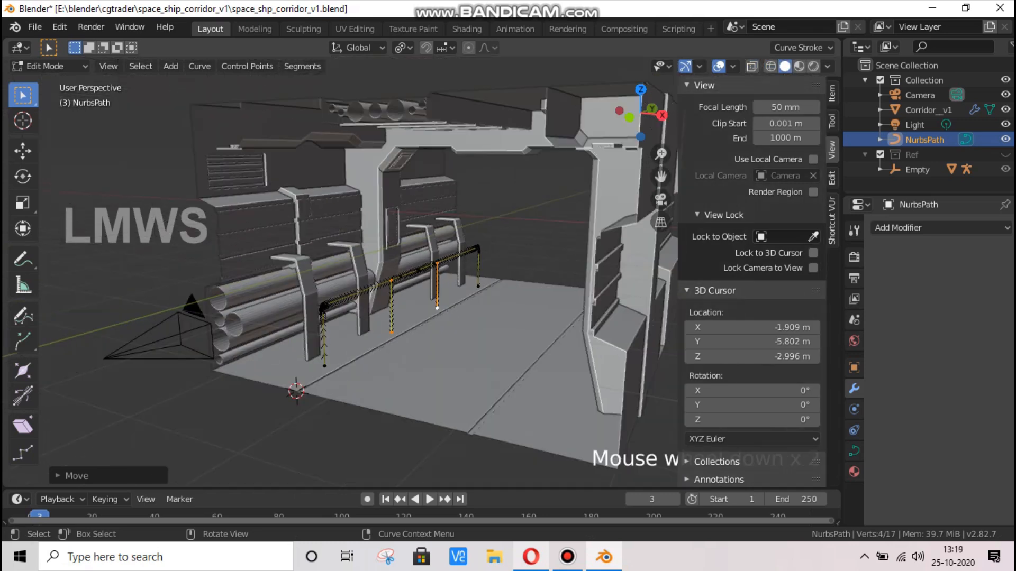
{"action": "mouse_move", "coordinate": [641, 114]}
{"action": "left_mouse_down"}
{"action": "mouse_move", "coordinate": [629, 132]}
{"action": "mouse_move", "coordinate": [345, 268]}
{"action": "mouse_move", "coordinate": [348, 252]}
{"action": "left_mouse_up"}
{"action": "key", "text": "Tab"}
{"action": "scroll", "coordinate": [392, 316], "scroll_direction": "down", "scroll_amount": 2}
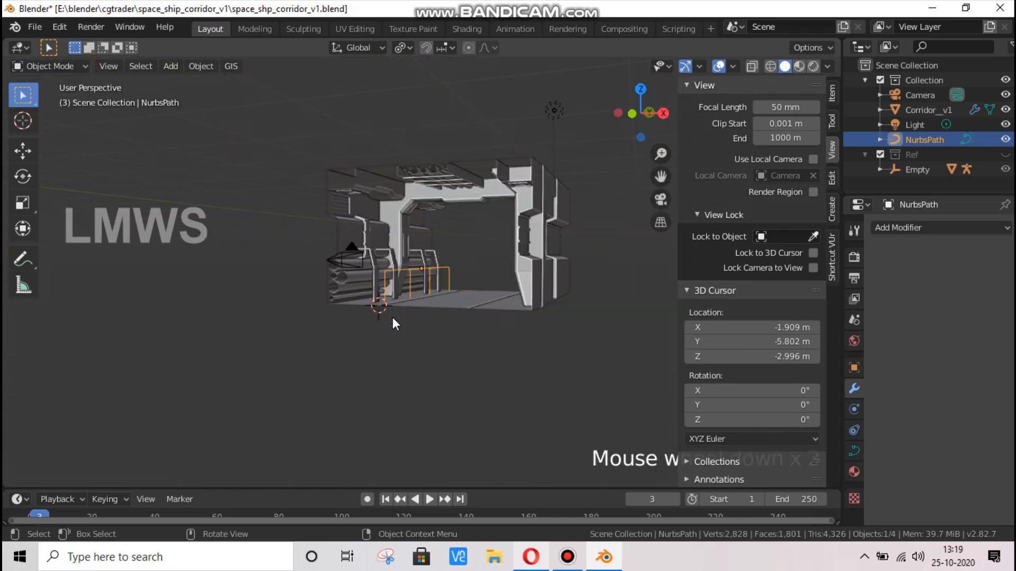
{"action": "key", "text": "ctrl+s"}
Place the 3D cursor in empty space outside the corridor and add a Bezier circle there
{"action": "left_click", "coordinate": [22, 121]}
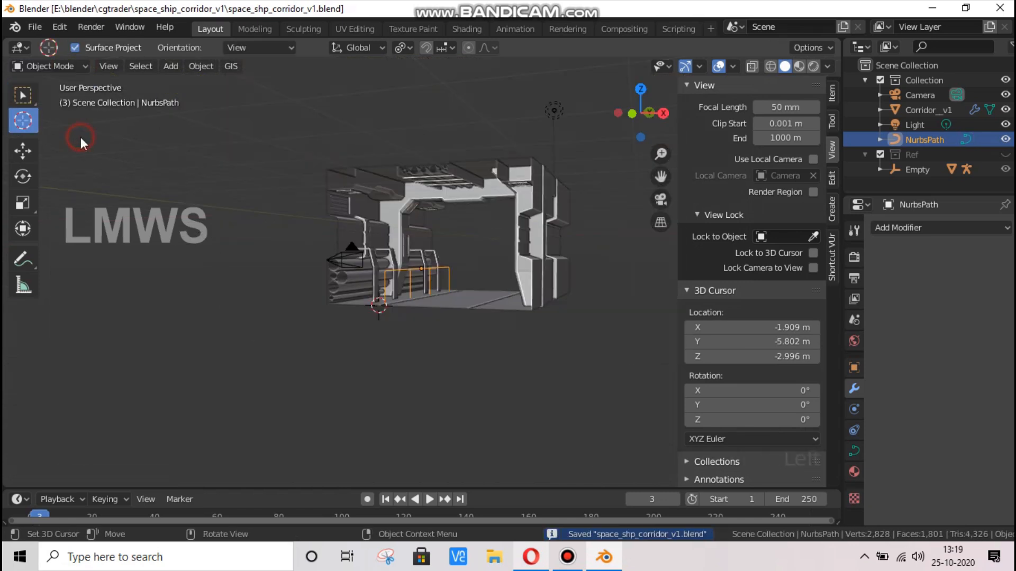
{"action": "left_click", "coordinate": [60, 130]}
{"action": "key", "text": "shift+a"}
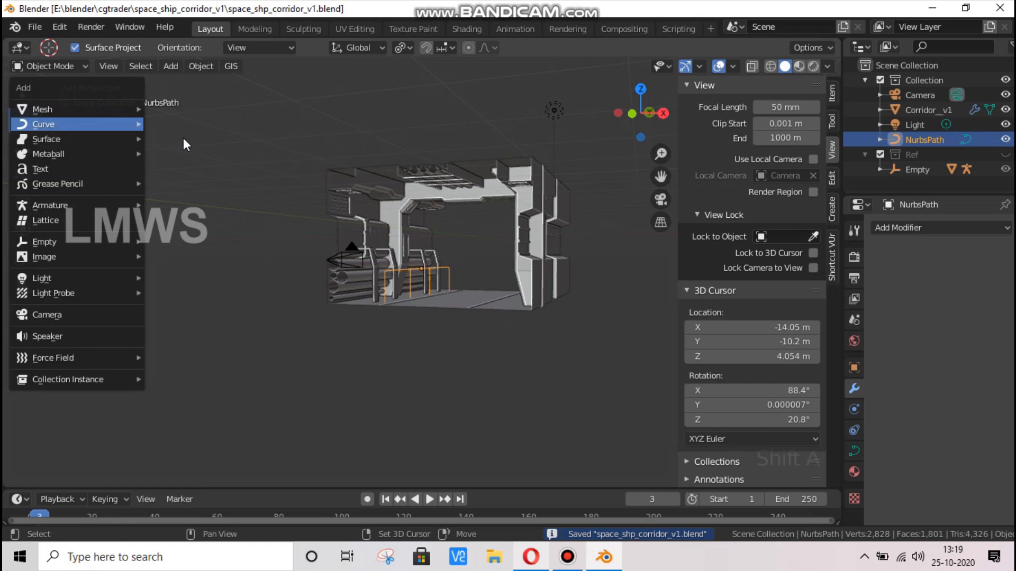
{"action": "left_click", "coordinate": [189, 140]}
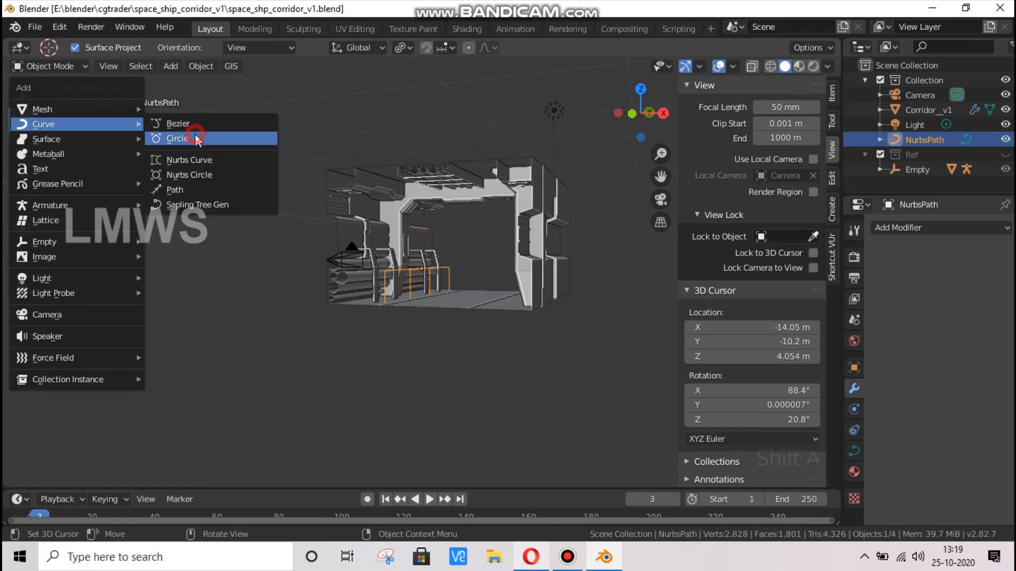
Select the NurbsPath handrail and set BezierCircle as its geometry bevel object
{"action": "scroll", "coordinate": [430, 262], "scroll_direction": "up", "scroll_amount": 1}
{"action": "left_click", "coordinate": [453, 265]}
{"action": "left_click", "coordinate": [451, 267]}
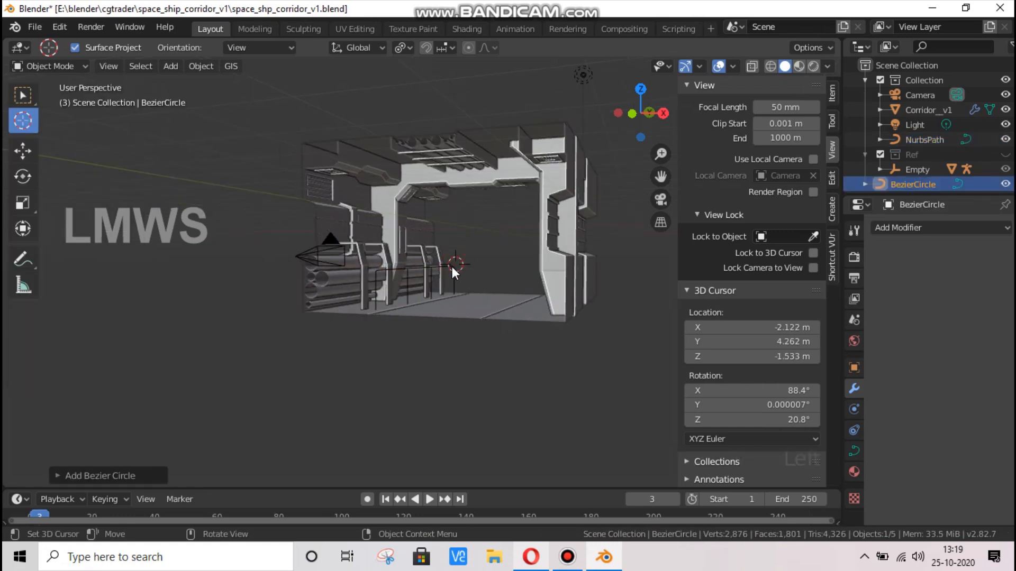
{"action": "left_click", "coordinate": [28, 96]}
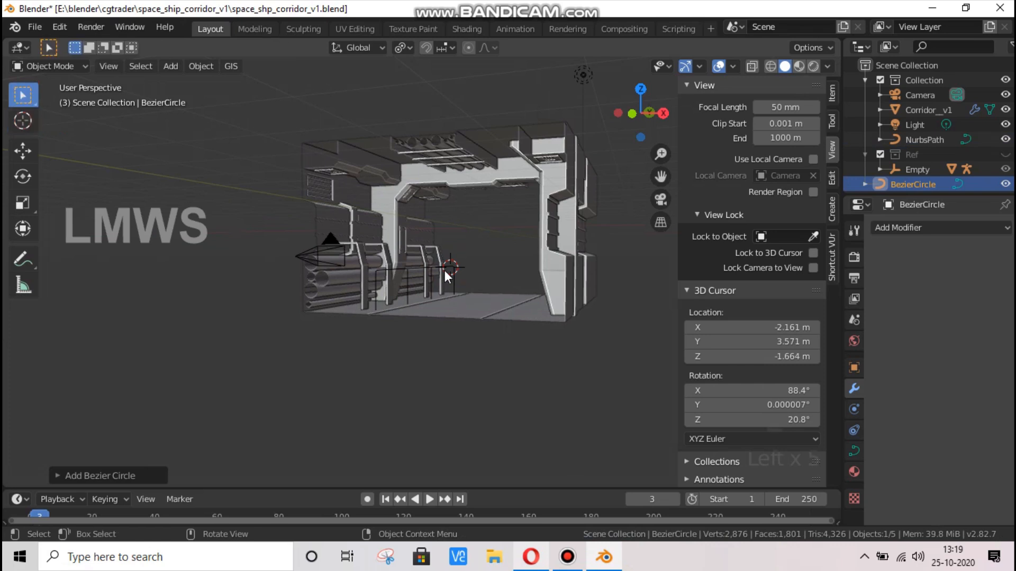
{"action": "left_click", "coordinate": [445, 270]}
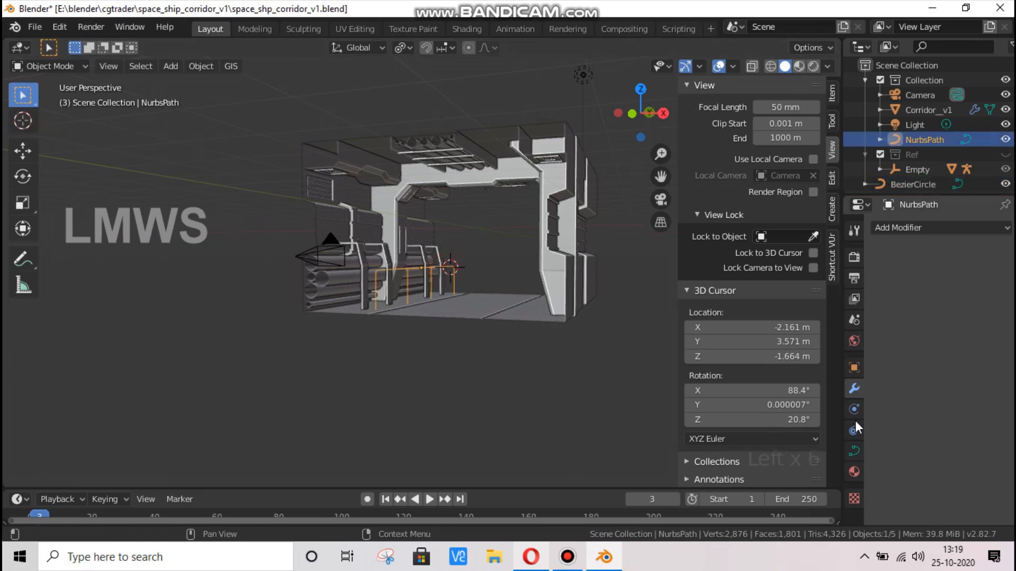
{"action": "left_click", "coordinate": [854, 451]}
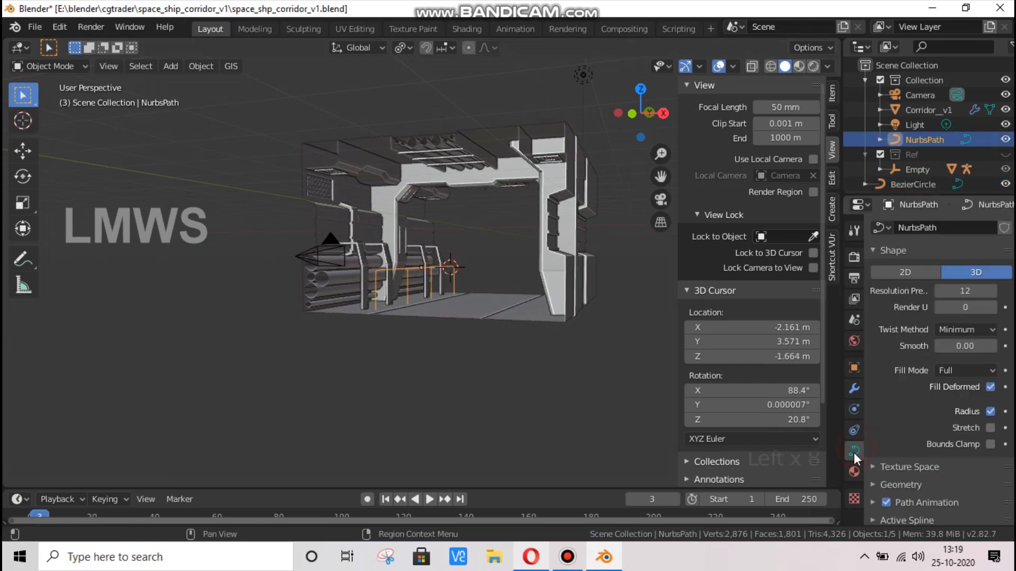
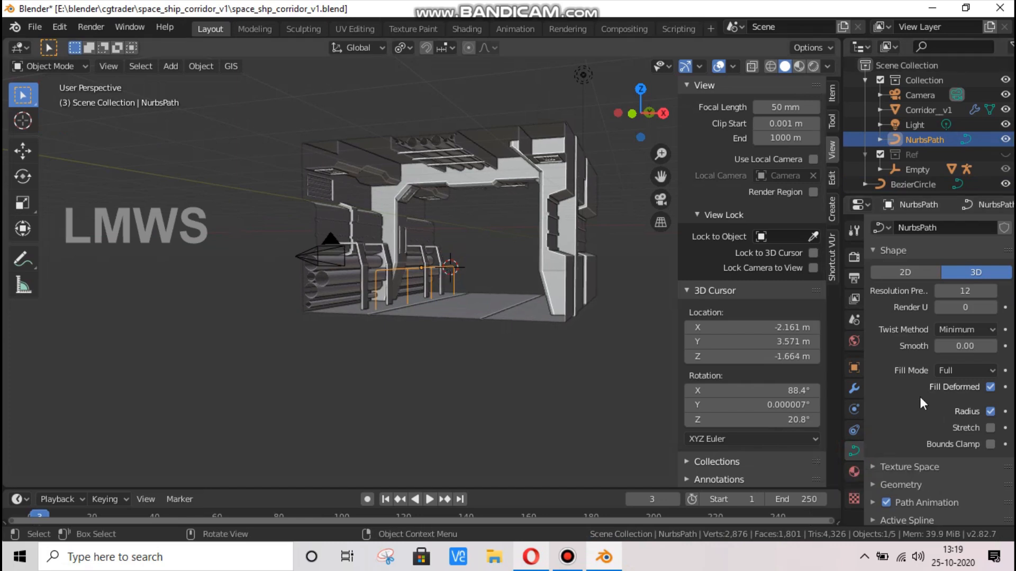
{"action": "scroll", "coordinate": [913, 410], "scroll_direction": "down", "scroll_amount": 4}
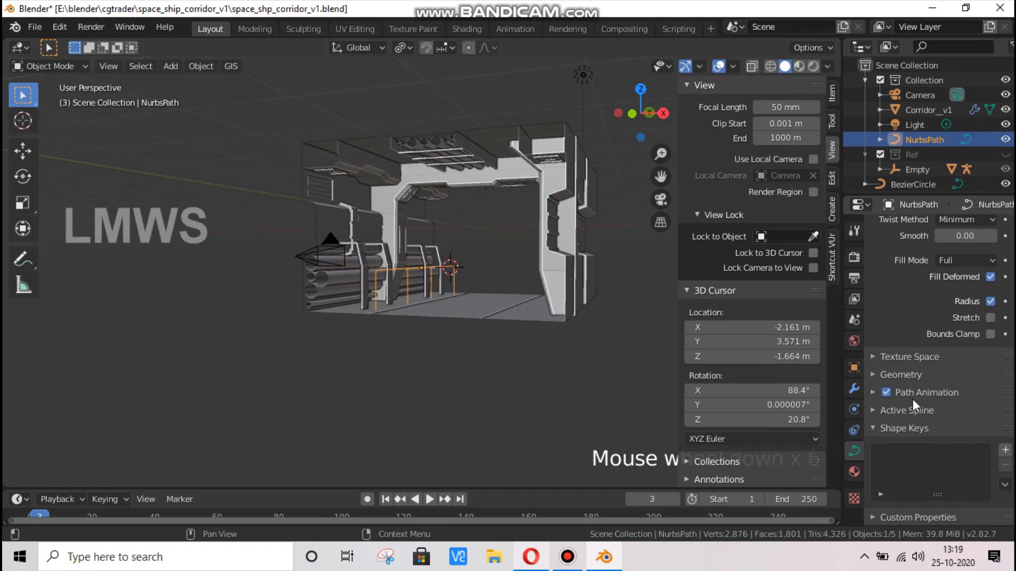
{"action": "left_click", "coordinate": [909, 377]}
{"action": "scroll", "coordinate": [963, 427], "scroll_direction": "down", "scroll_amount": 3}
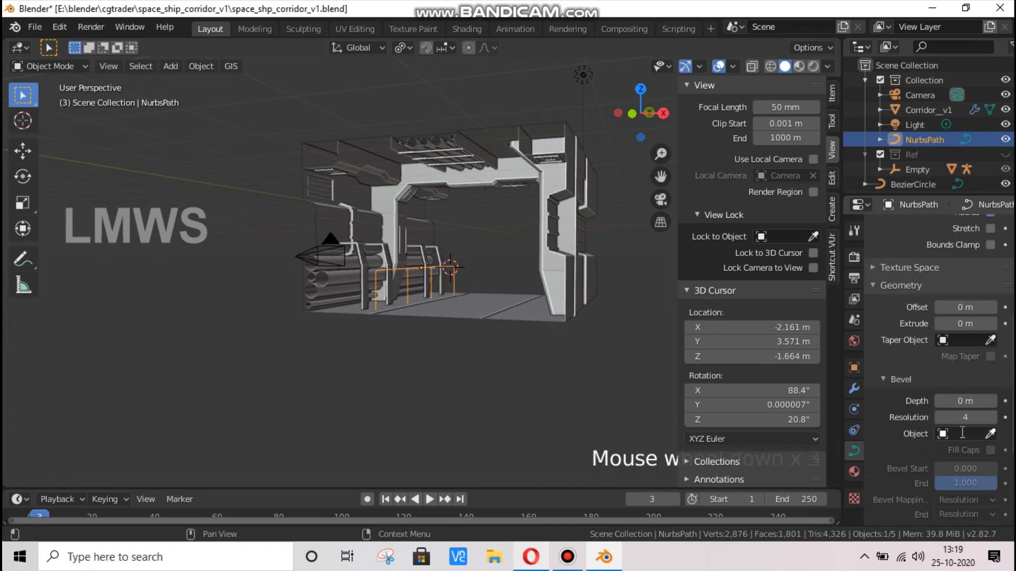
{"action": "left_click", "coordinate": [963, 431]}
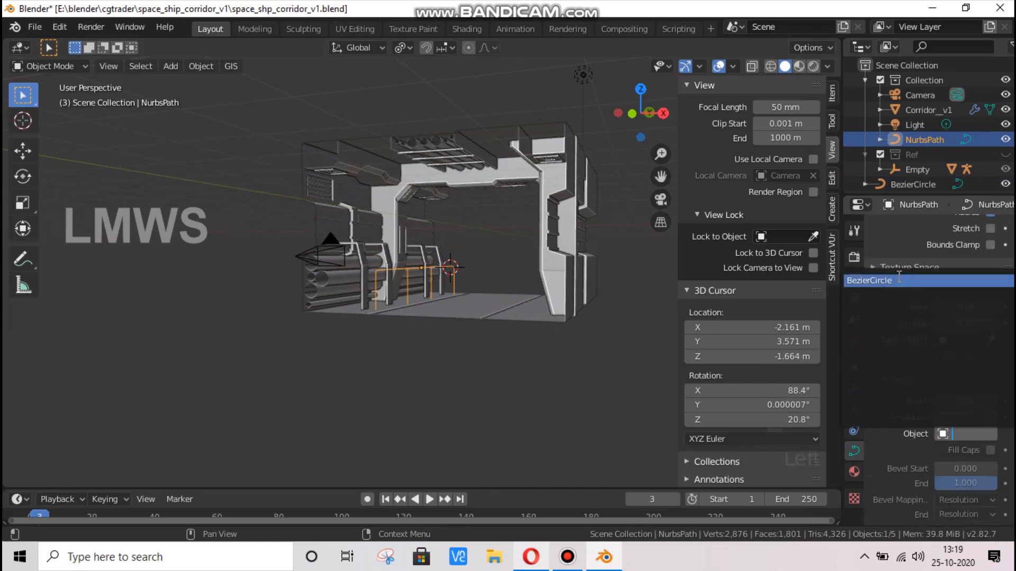
{"action": "left_click", "coordinate": [899, 281]}
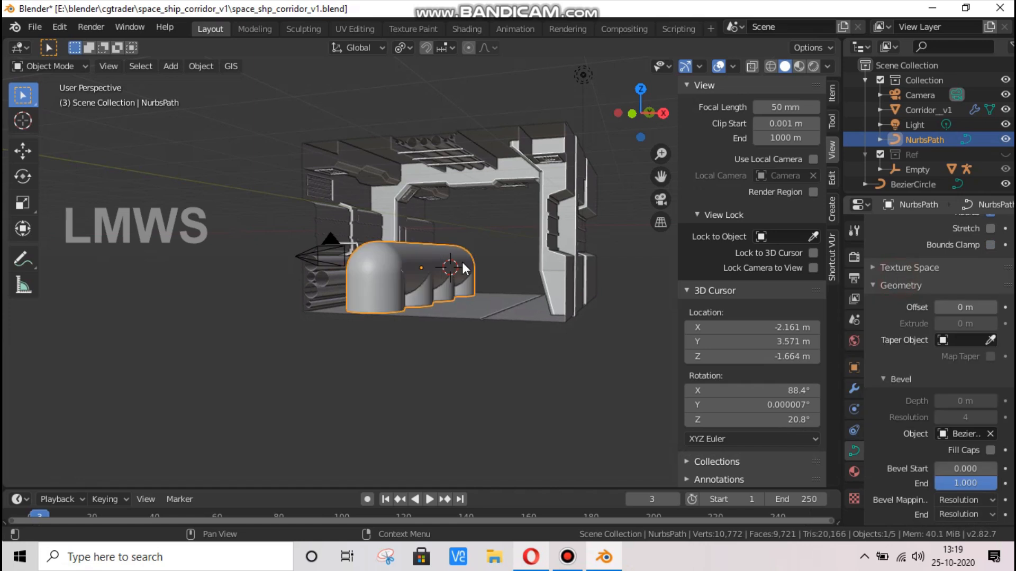
Select the Bezier circle outside the corridor and scale it down to thin the handrail tube
{"action": "scroll", "coordinate": [464, 269], "scroll_direction": "down", "scroll_amount": 5}
{"action": "left_click", "coordinate": [179, 182]}
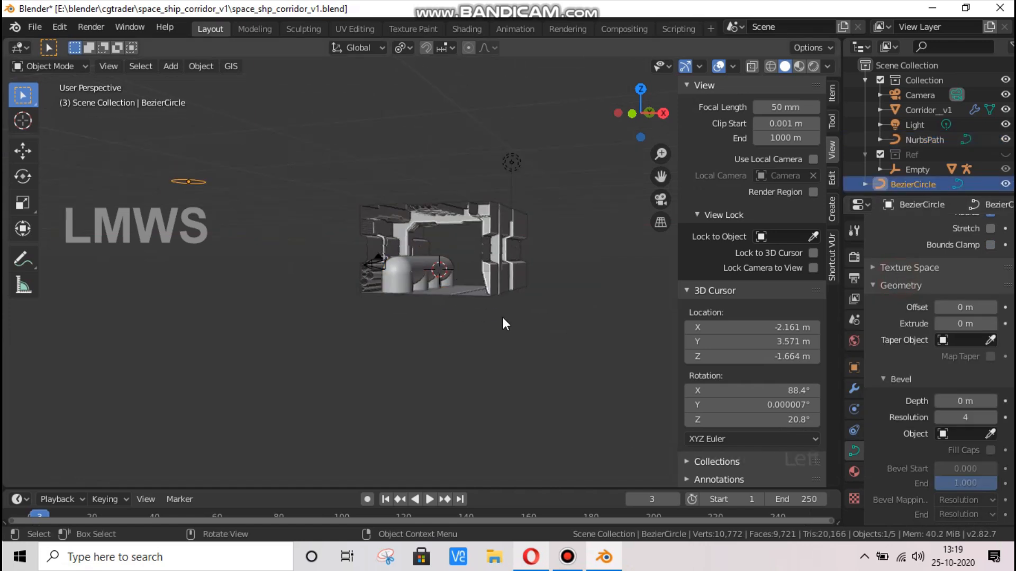
{"action": "scroll", "coordinate": [502, 324], "scroll_direction": "up", "scroll_amount": 6}
{"action": "key", "text": "s"}
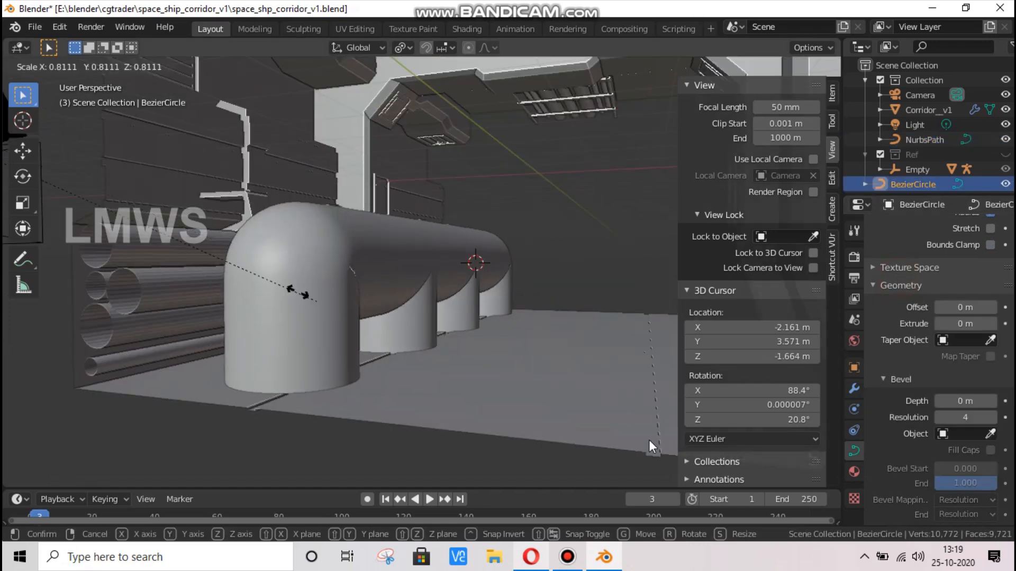
{"action": "left_click", "coordinate": [650, 444]}
{"action": "key", "text": "s"}
{"action": "left_click", "coordinate": [157, 191]}
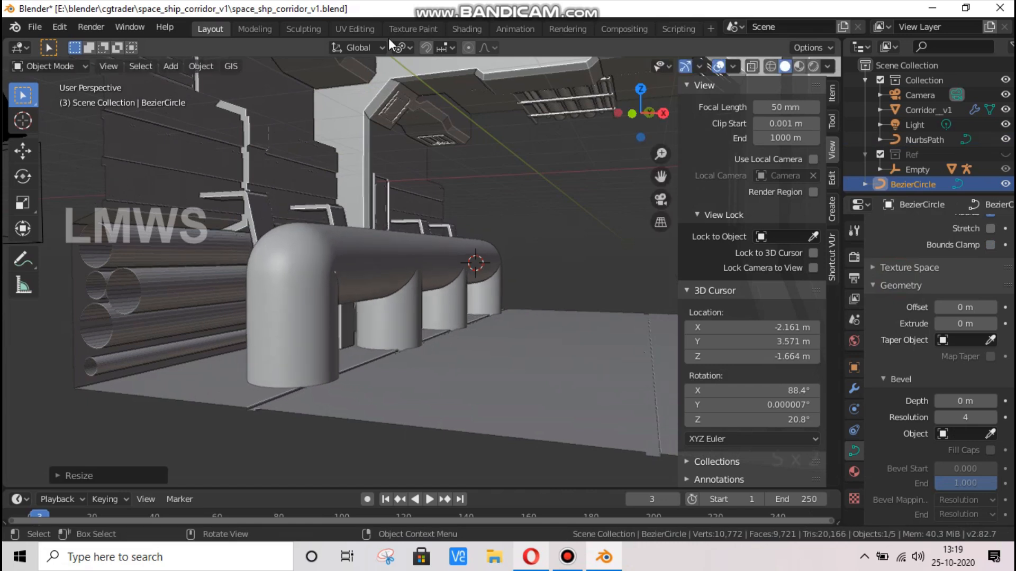
Set the transform pivot point to 3D Cursor and scale the Bezier circle down twice, the last time to about 0.25
{"action": "left_click", "coordinate": [402, 47]}
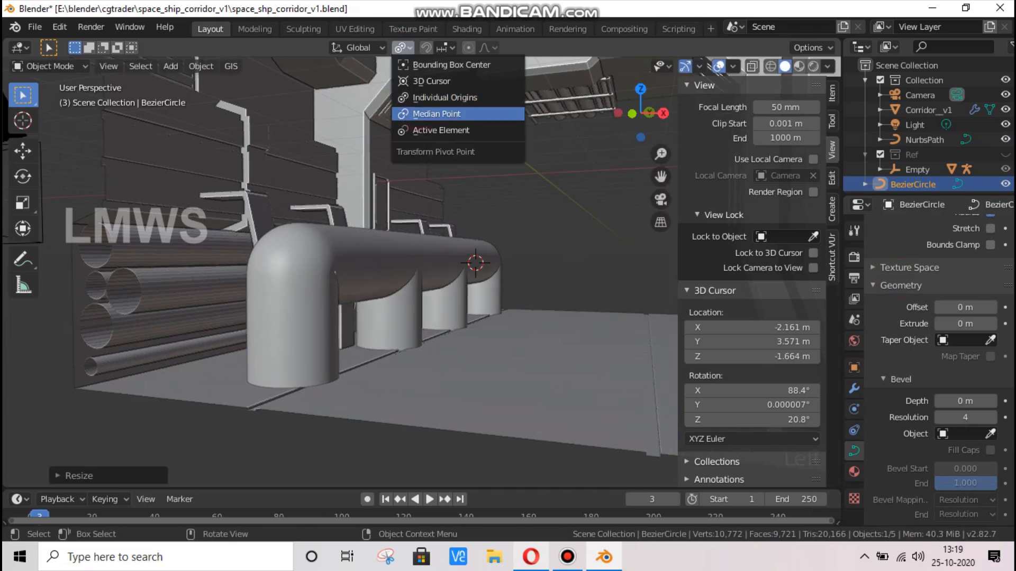
{"action": "left_click", "coordinate": [426, 81]}
{"action": "key", "text": "s"}
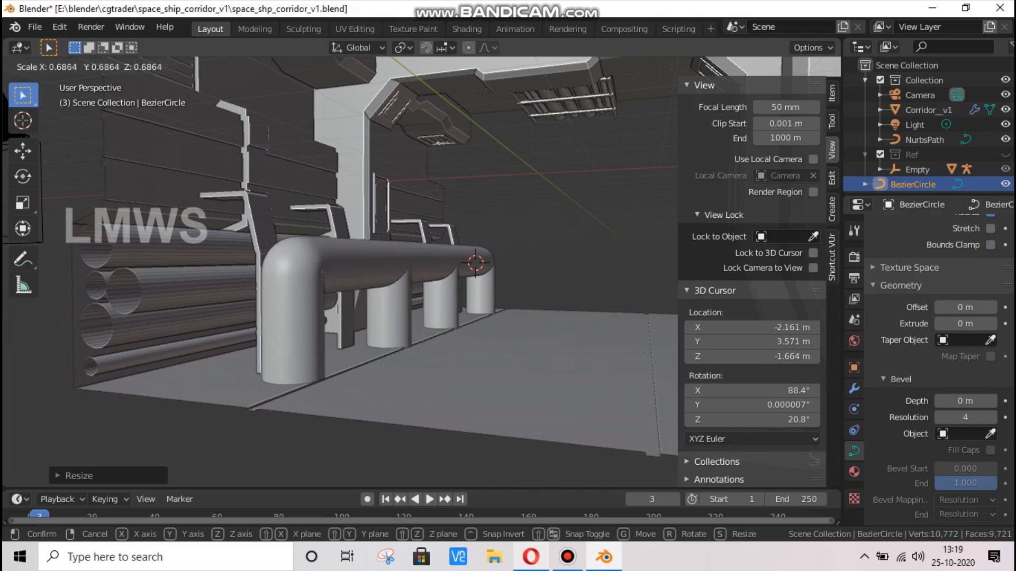
{"action": "key", "text": "Return"}
{"action": "key", "text": "s"}
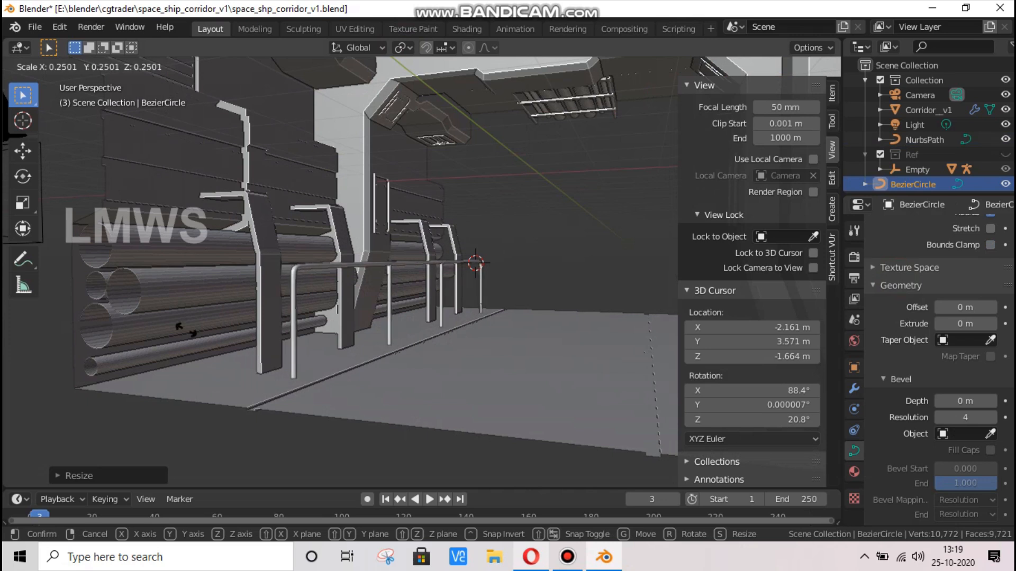
{"action": "key", "text": "Return"}
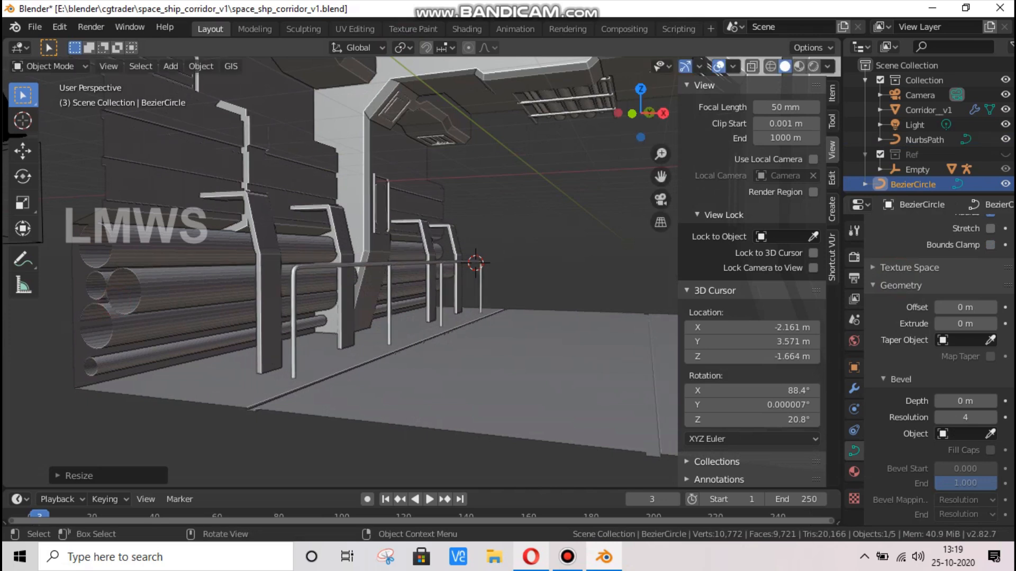
{"action": "key", "text": "s"}
{"action": "key", "text": "Escape"}
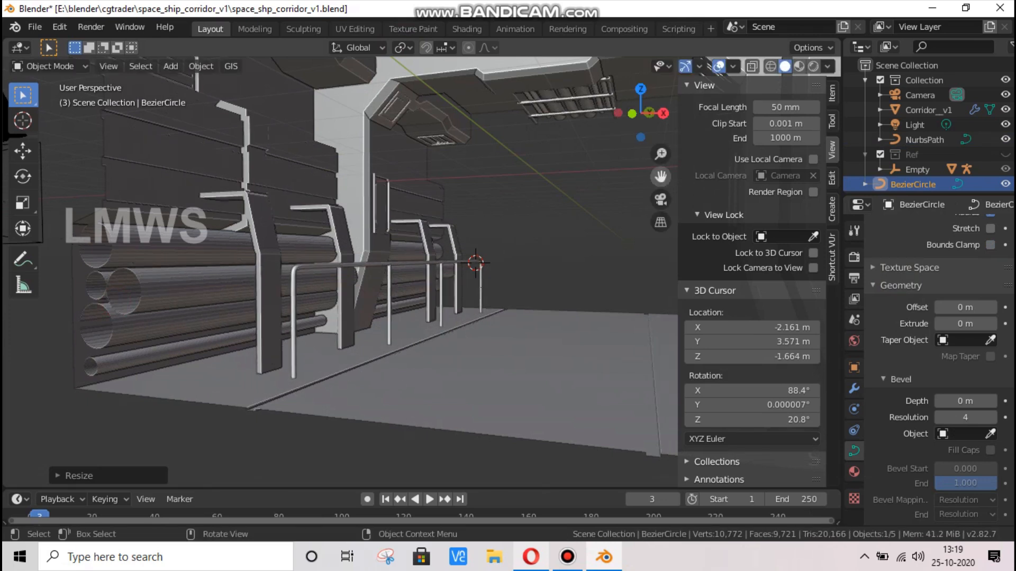
Save the file and convert the handrail curve to a mesh
{"action": "left_click_drag", "start_coordinate": [660, 176], "coordinate": [420, 279]}
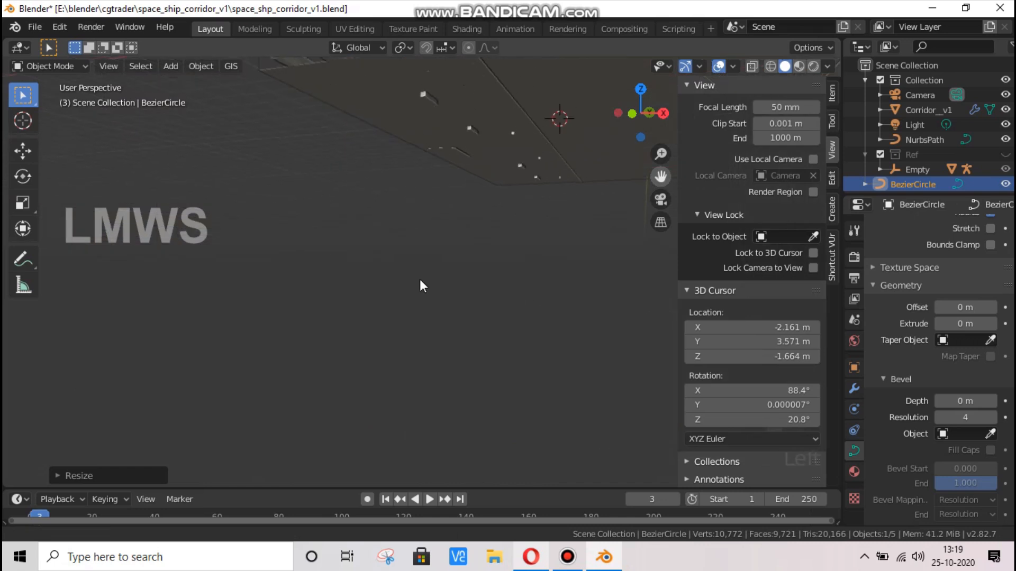
{"action": "key", "text": "Escape"}
{"action": "key", "text": "ctrl+s"}
{"action": "left_click", "coordinate": [460, 190]}
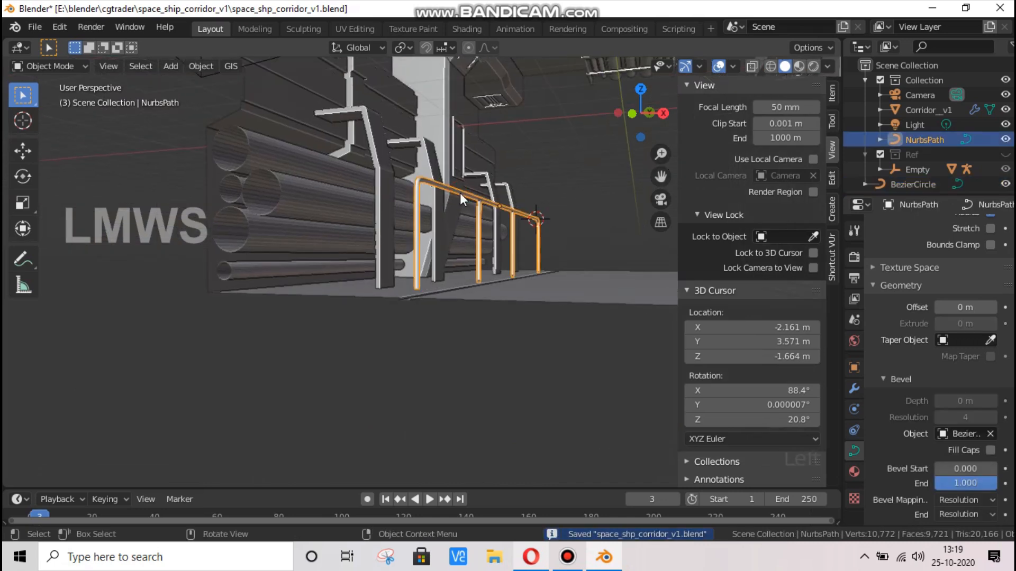
{"action": "right_click", "coordinate": [459, 193]}
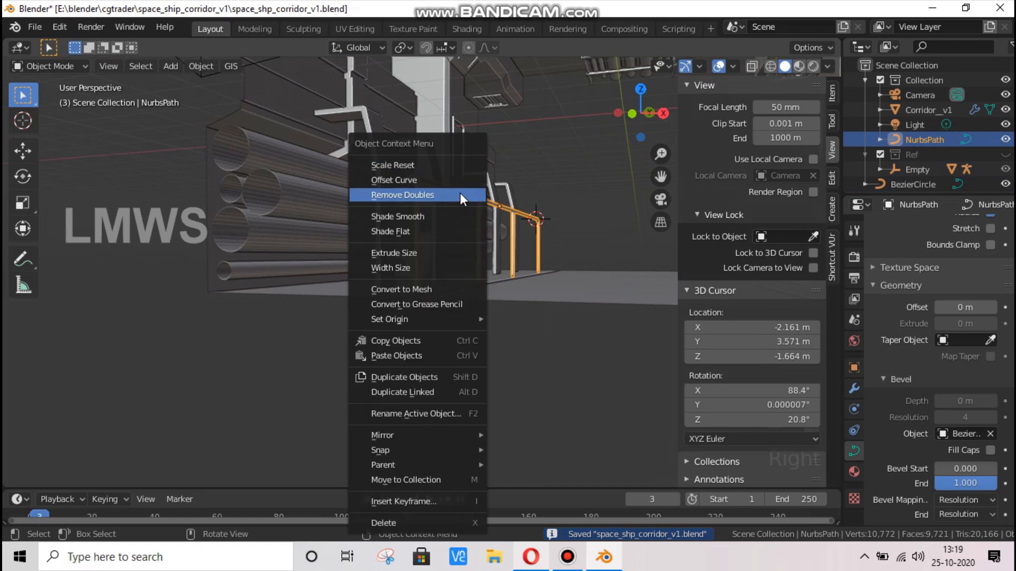
{"action": "left_click", "coordinate": [429, 290]}
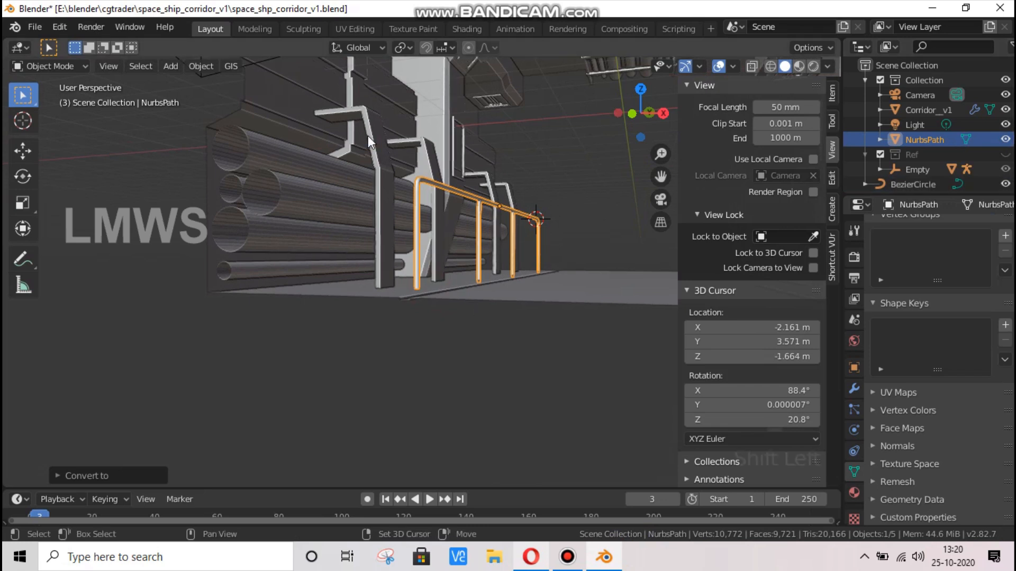
Open the modifier settings of Corridor__v1 to examine its array
{"action": "left_click", "coordinate": [392, 157], "text": "shift"}
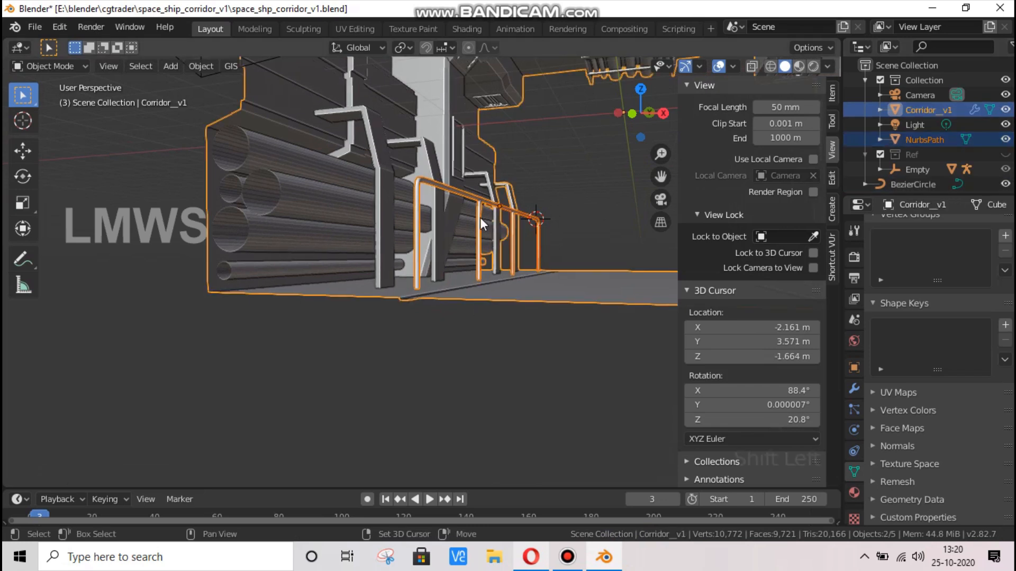
{"action": "middle_click_drag", "start_coordinate": [480, 217], "coordinate": [544, 336], "text": "ctrl"}
{"action": "left_click", "coordinate": [928, 139]}
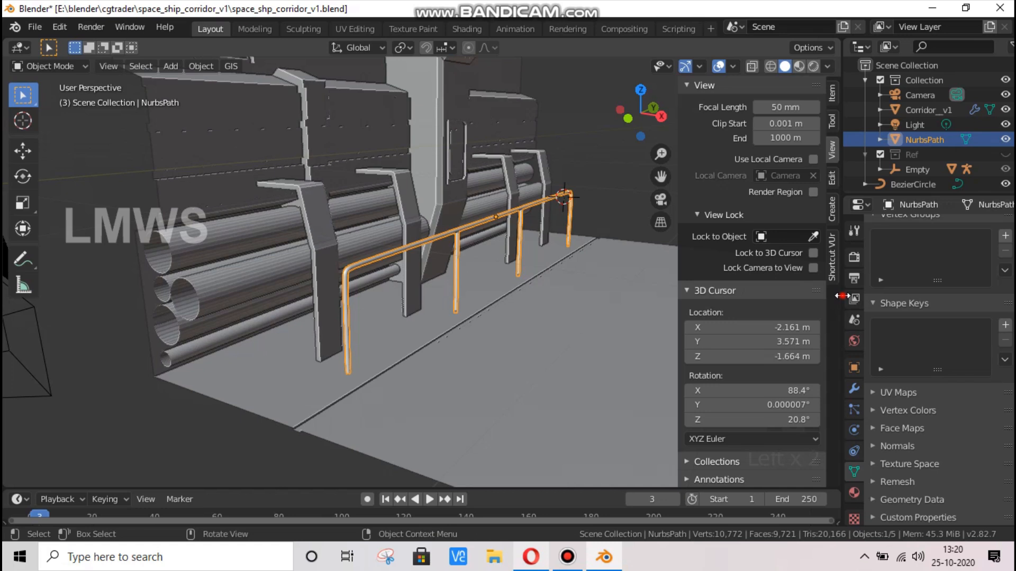
{"action": "left_click", "coordinate": [928, 109]}
{"action": "left_click", "coordinate": [854, 388]}
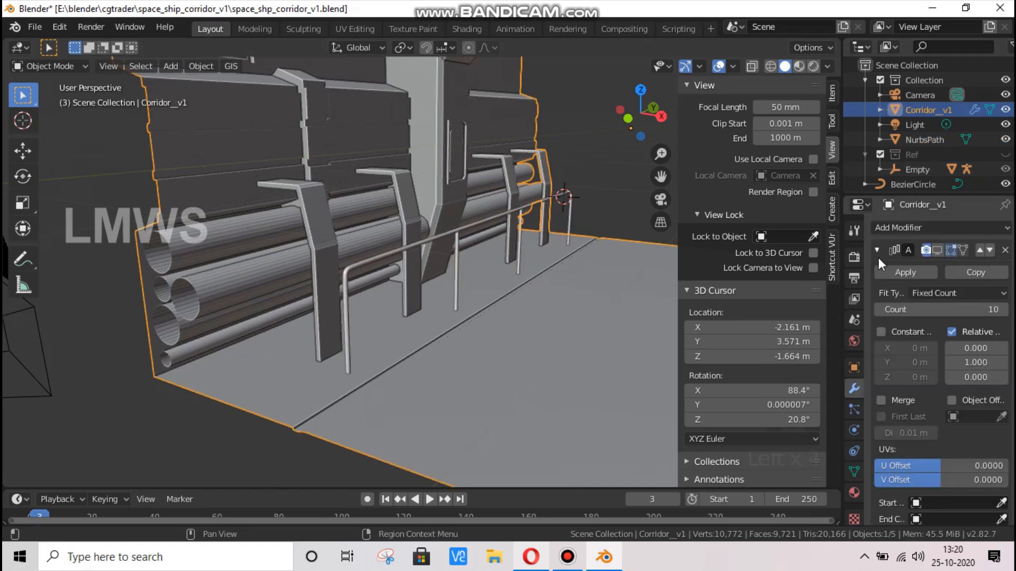
Select the handrail mesh, add Corridor__v1 as the active object, and join the two into one object
{"action": "left_click", "coordinate": [929, 138]}
{"action": "left_click", "coordinate": [930, 110], "text": "ctrl"}
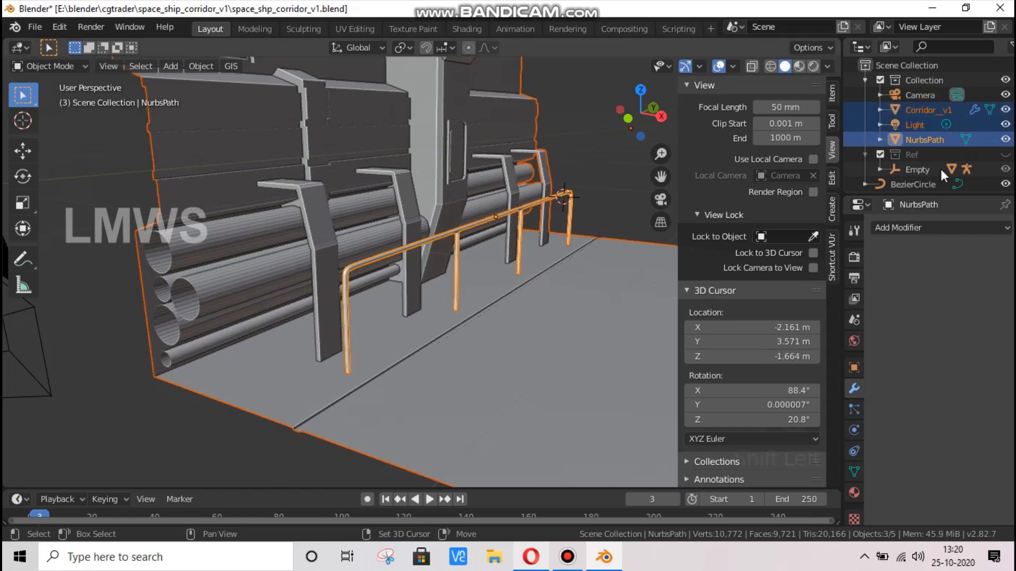
{"action": "left_click", "coordinate": [932, 110], "text": "ctrl"}
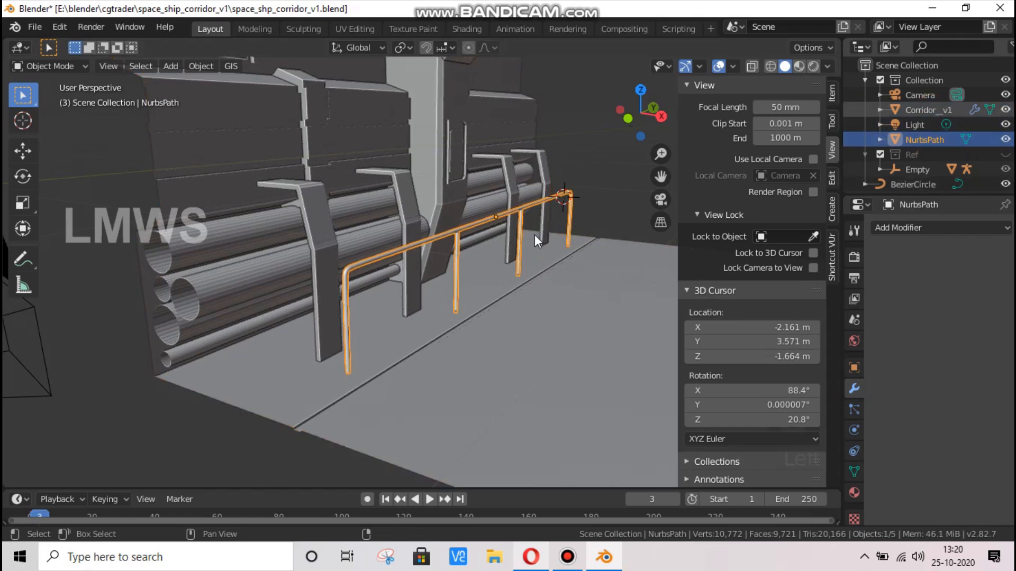
{"action": "key", "text": "g"}
{"action": "right_click", "coordinate": [904, 147]}
{"action": "left_click", "coordinate": [926, 110], "text": "ctrl"}
{"action": "left_click", "coordinate": [926, 110], "text": "ctrl"}
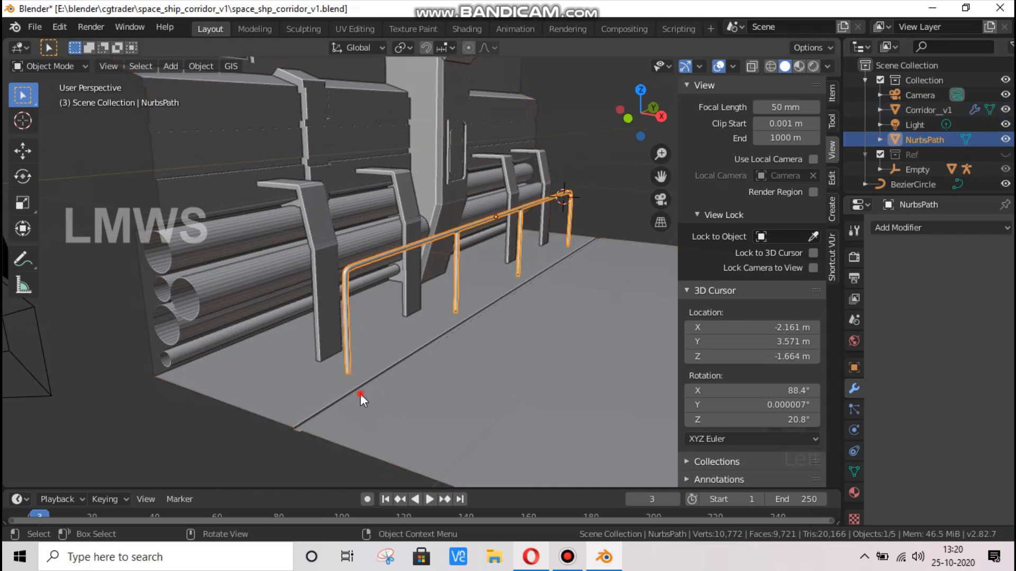
{"action": "left_click", "coordinate": [439, 385], "text": "shift"}
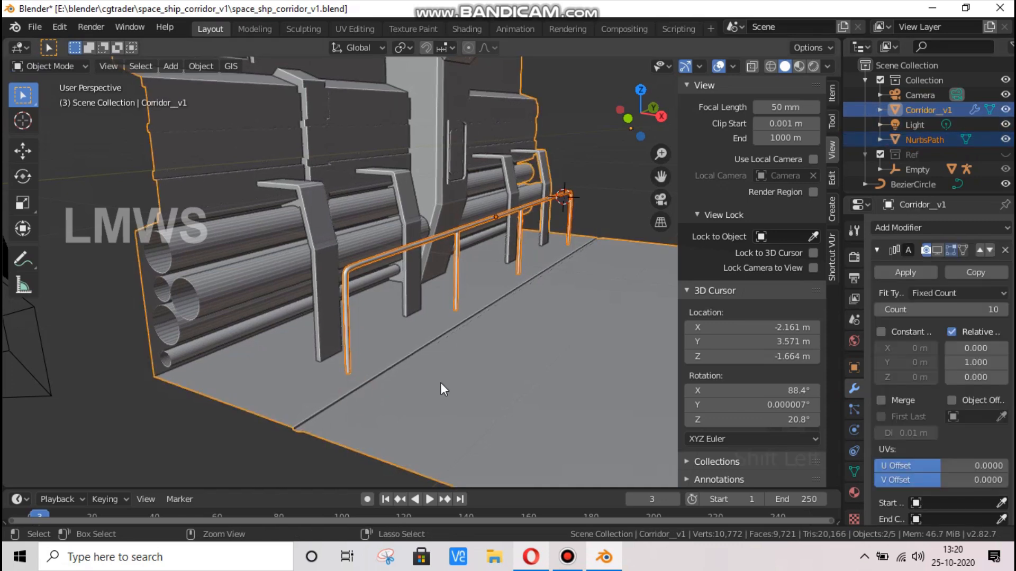
{"action": "key", "text": "ctrl+j"}
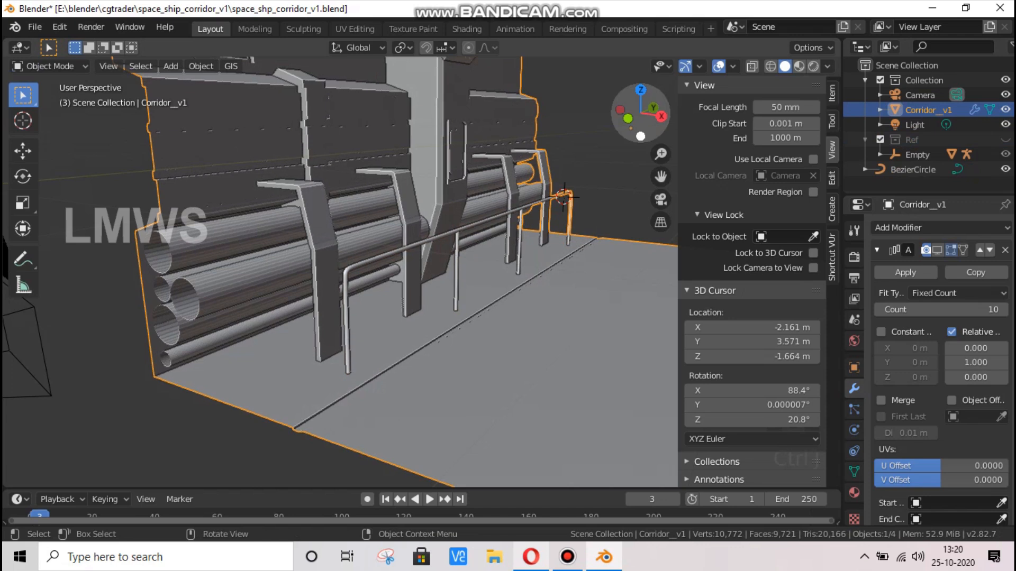
Show the array of Corridor__v1 in the viewport to inspect the handrail repeating down the corridor
{"action": "left_click_drag", "start_coordinate": [652, 123], "coordinate": [480, 272]}
{"action": "left_click_drag", "start_coordinate": [643, 114], "coordinate": [681, 109]}
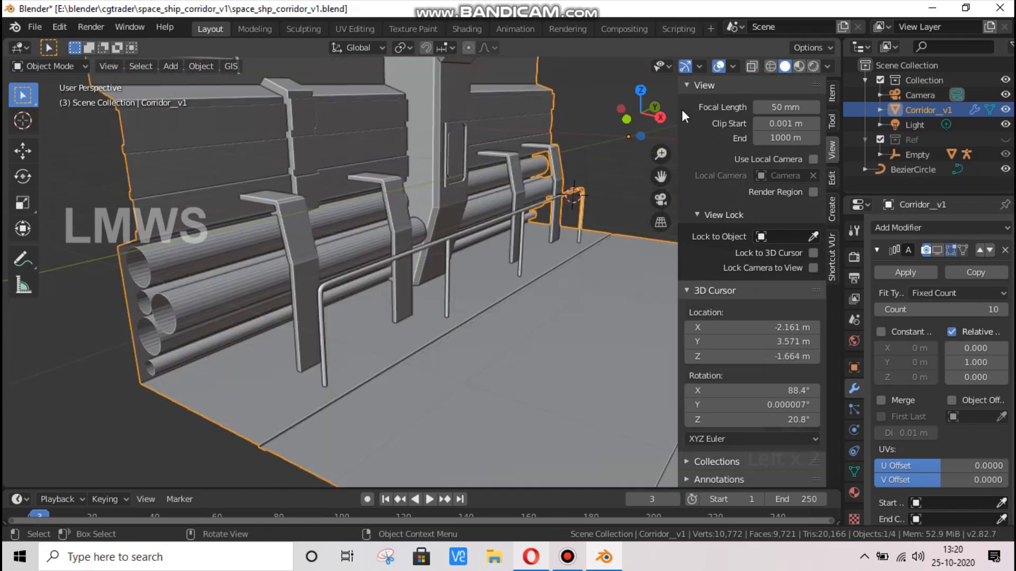
{"action": "scroll", "coordinate": [612, 162], "scroll_direction": "down", "scroll_amount": 5}
{"action": "key", "text": "Tab"}
{"action": "key", "text": "Tab"}
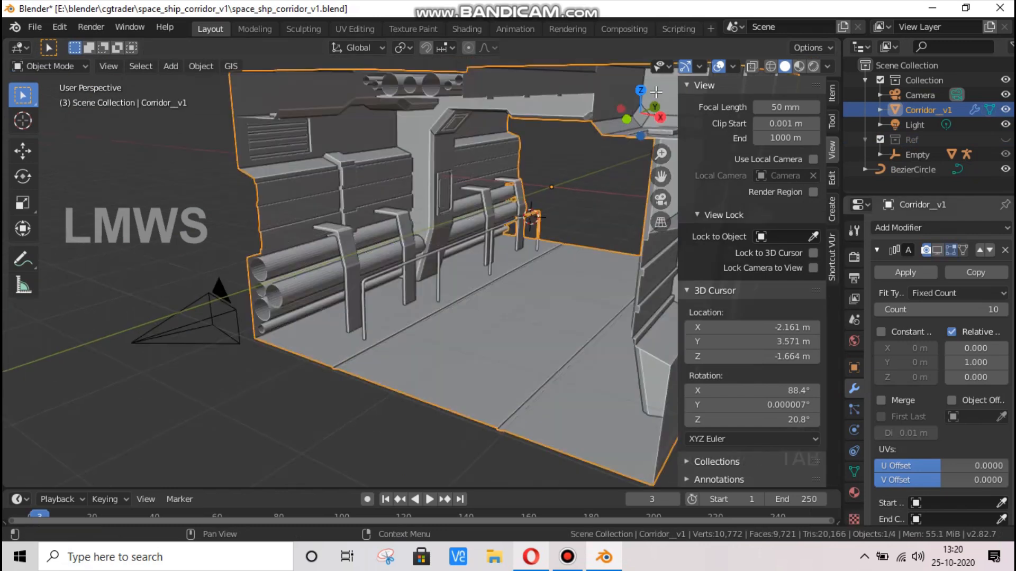
{"action": "left_click", "coordinate": [938, 249]}
{"action": "left_click_drag", "start_coordinate": [650, 105], "coordinate": [659, 103]}
{"action": "scroll", "coordinate": [598, 182], "scroll_direction": "up", "scroll_amount": 8}
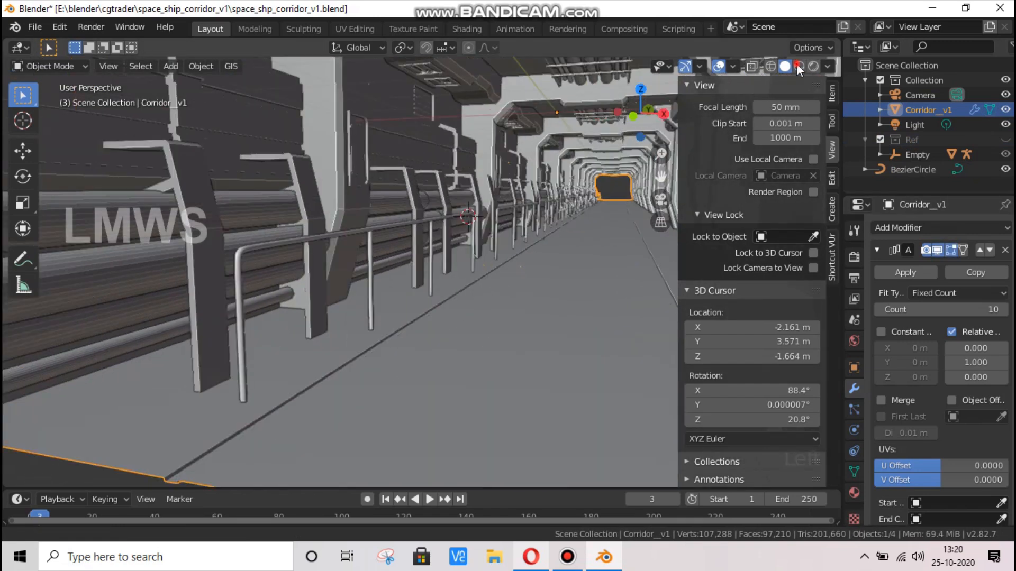
{"action": "middle_click_drag", "start_coordinate": [614, 214], "coordinate": [564, 223], "text": "shift"}
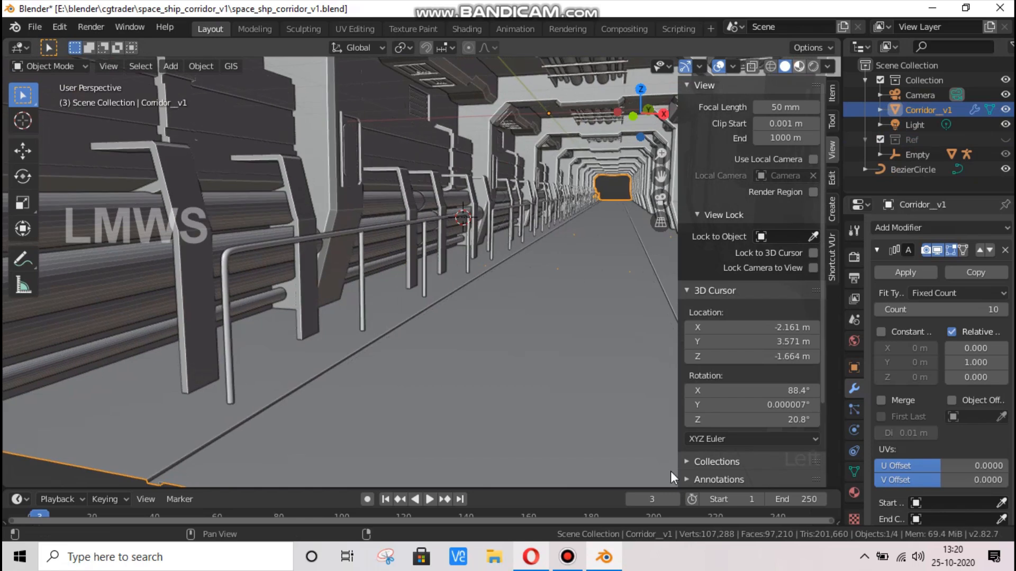
Switch the viewport to material preview and enable ambient occlusion with a distance of 15 m and a factor of 2
{"action": "left_click", "coordinate": [799, 66]}
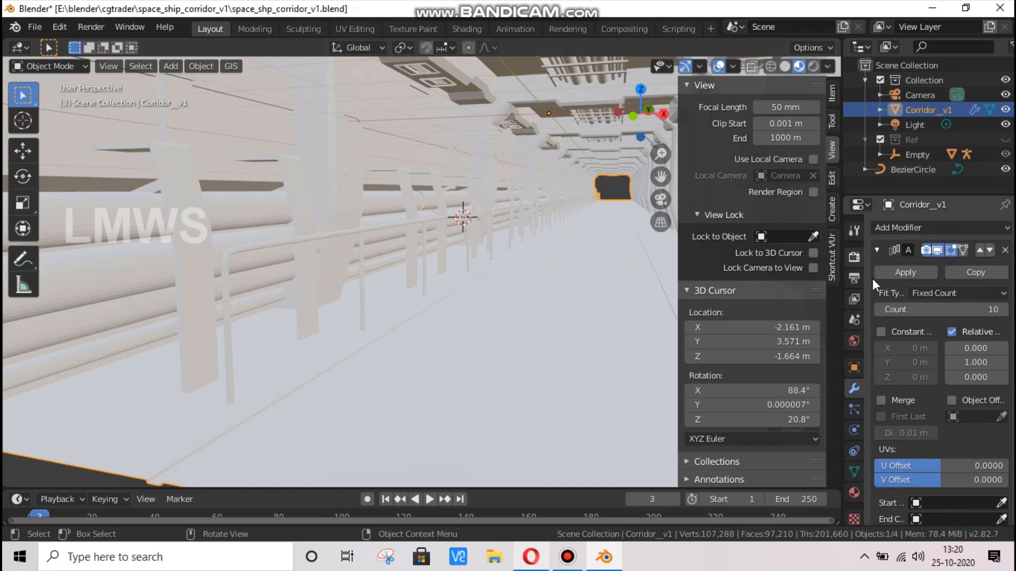
{"action": "left_click", "coordinate": [858, 258]}
{"action": "left_click", "coordinate": [885, 329]}
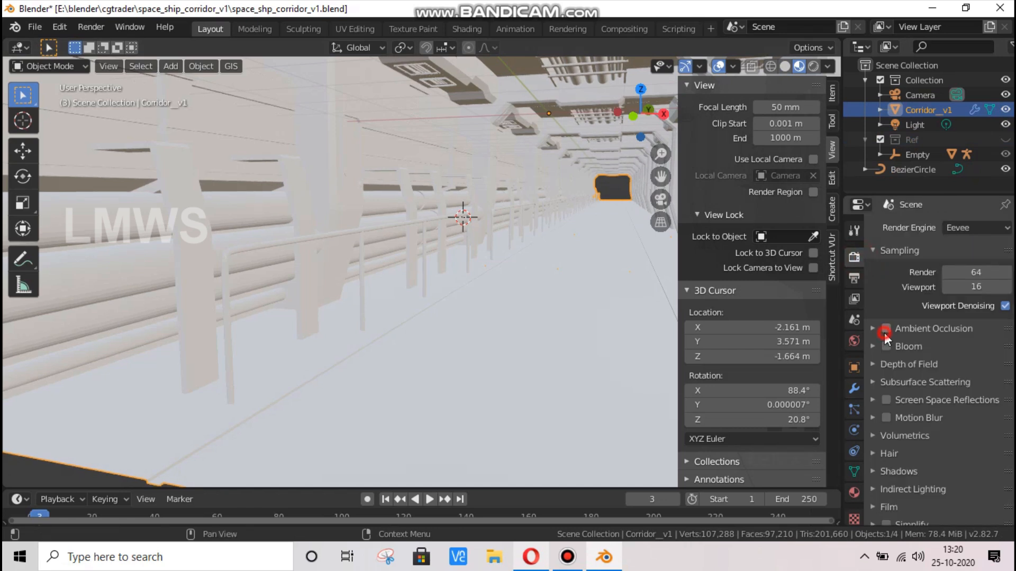
{"action": "left_click", "coordinate": [928, 329]}
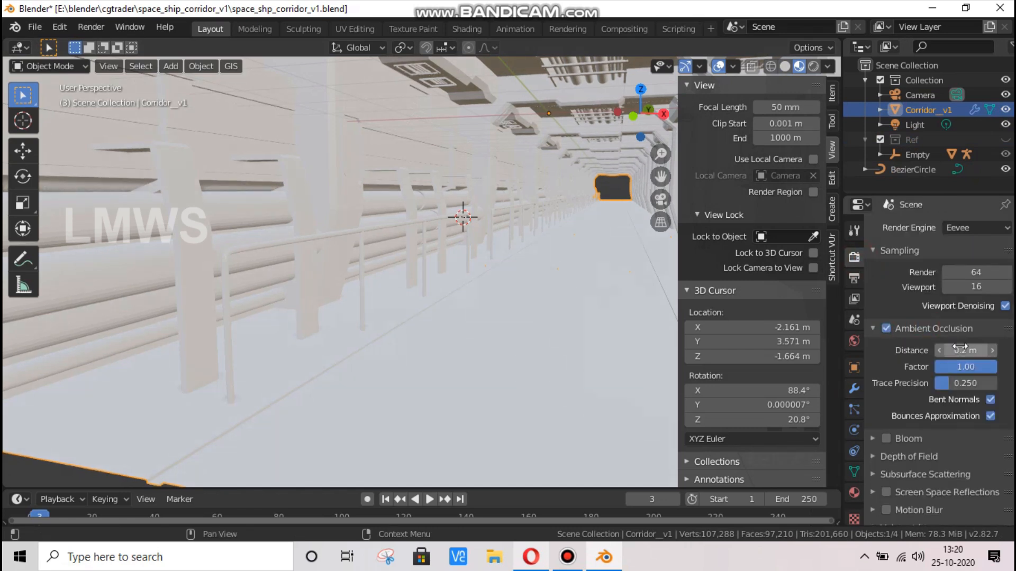
{"action": "left_click", "coordinate": [961, 350]}
{"action": "type", "text": "15"}
{"action": "key", "text": "Return"}
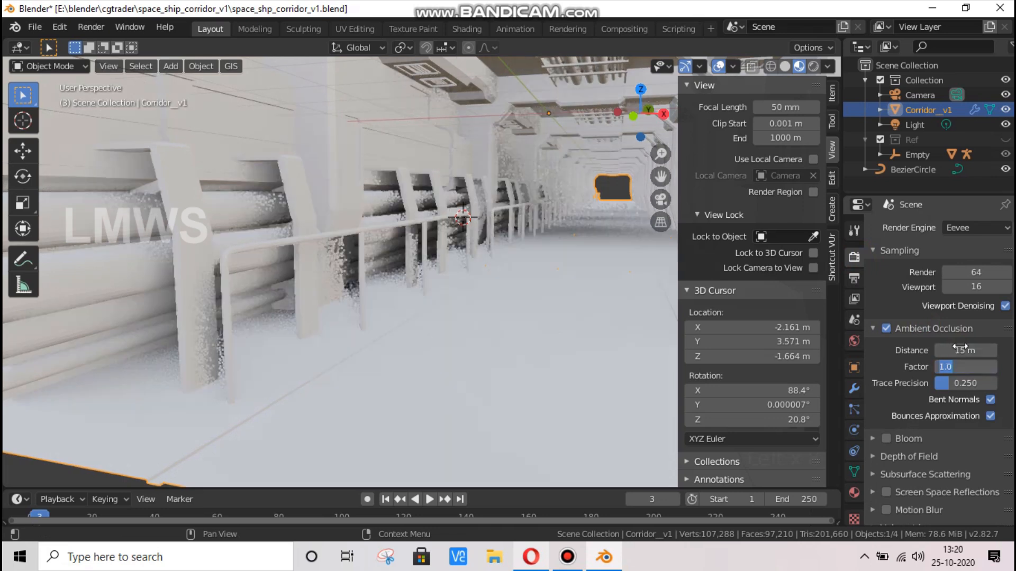
{"action": "left_click", "coordinate": [965, 366]}
{"action": "type", "text": "2"}
{"action": "key", "text": "Return"}
{"action": "left_click", "coordinate": [935, 327]}
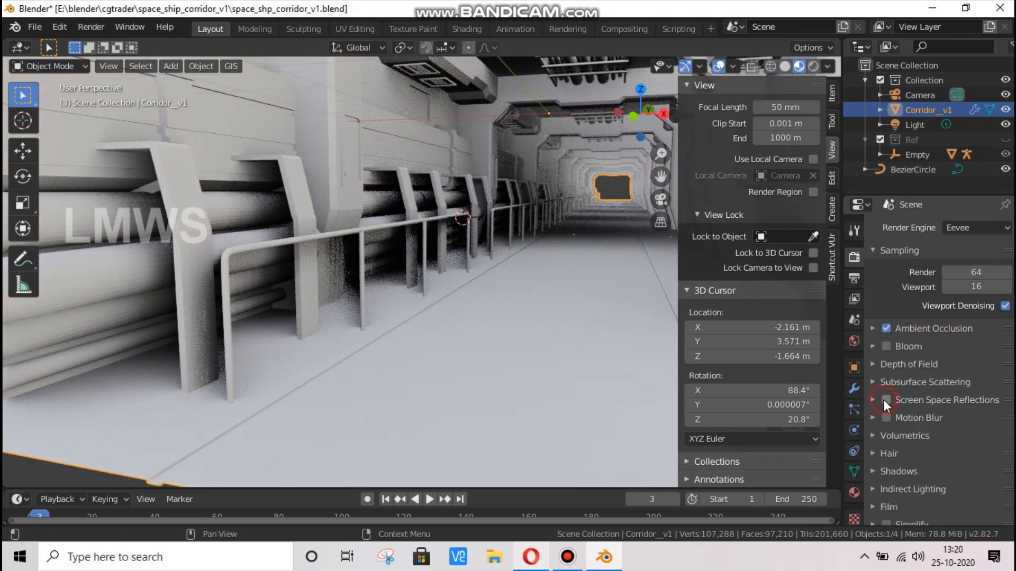
Enable screen space reflections, check the shaded corridor, and return the viewport to solid shading
{"action": "left_click", "coordinate": [885, 400]}
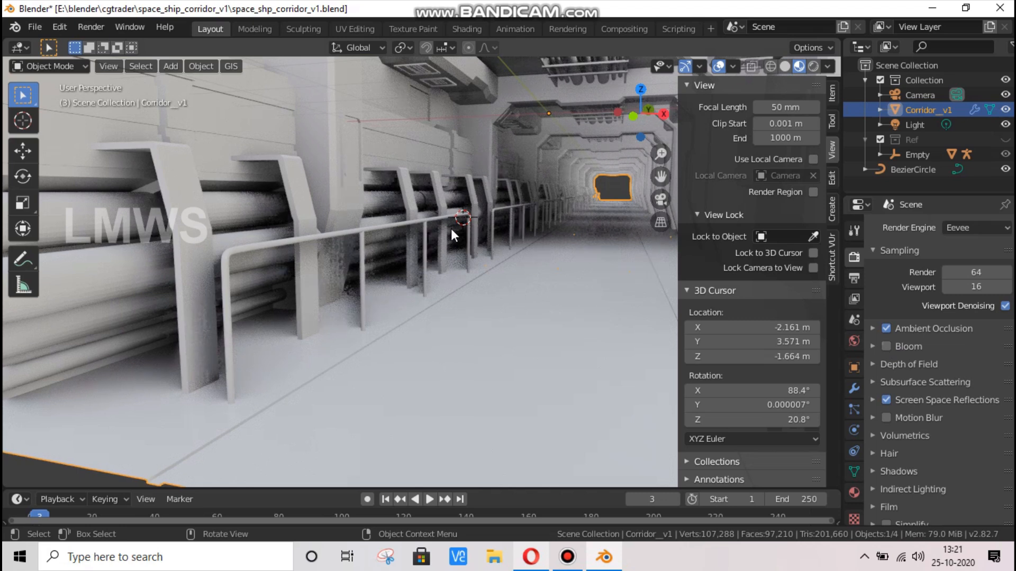
{"action": "middle_click_drag", "start_coordinate": [462, 196], "coordinate": [345, 170]}
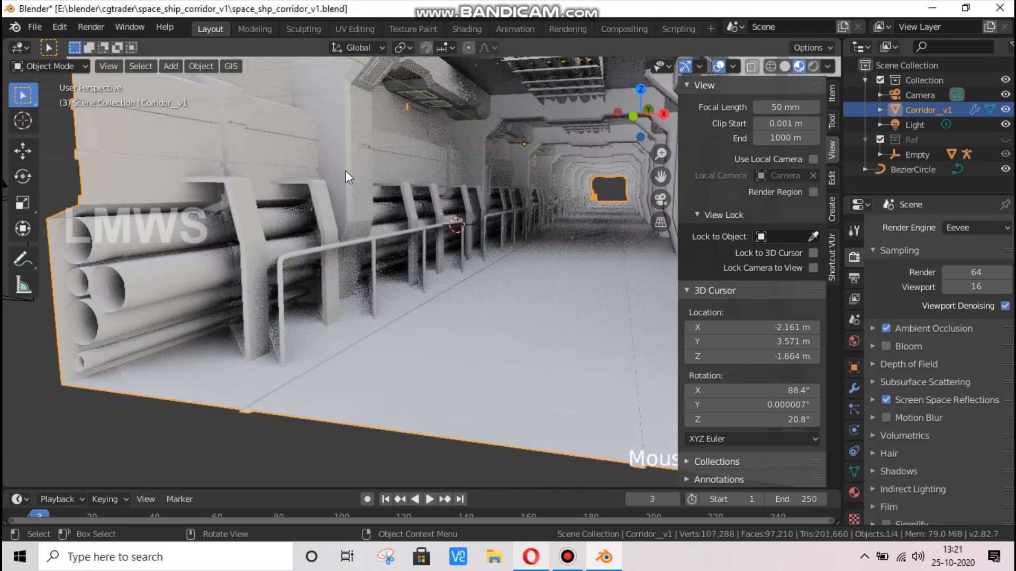
{"action": "left_click", "coordinate": [783, 67]}
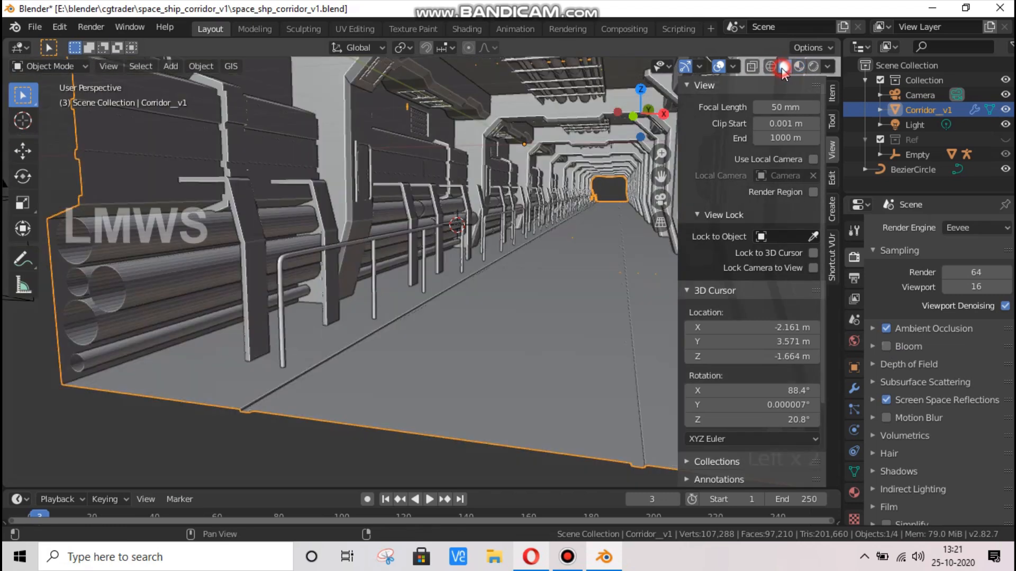
{"action": "scroll", "coordinate": [427, 258], "scroll_direction": "down", "scroll_amount": 2}
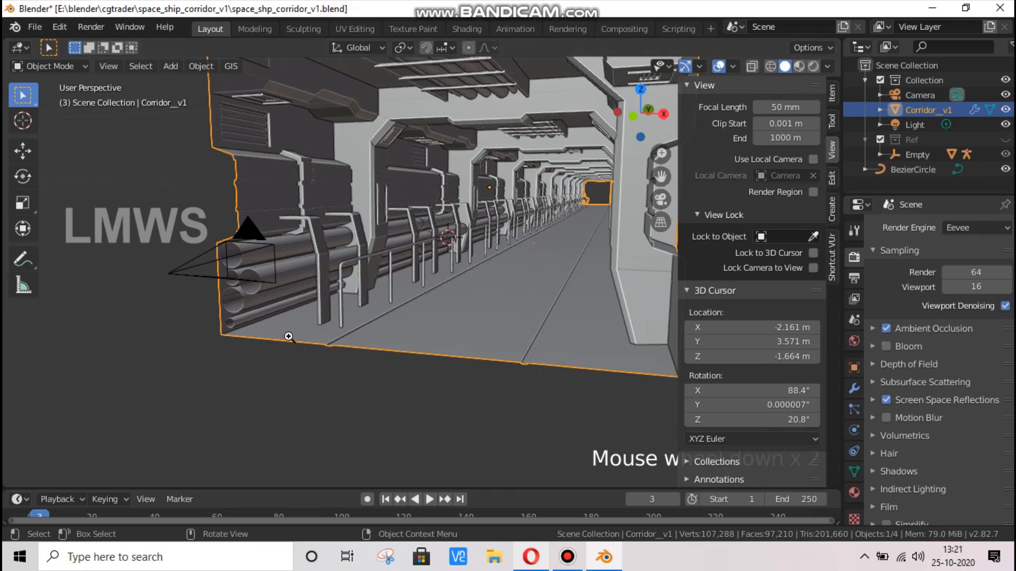
Check the corridor reference image in the Opera browser, return to Blender, and hide the array of Corridor__v1 in the viewport
{"action": "key", "text": "alt+Tab"}
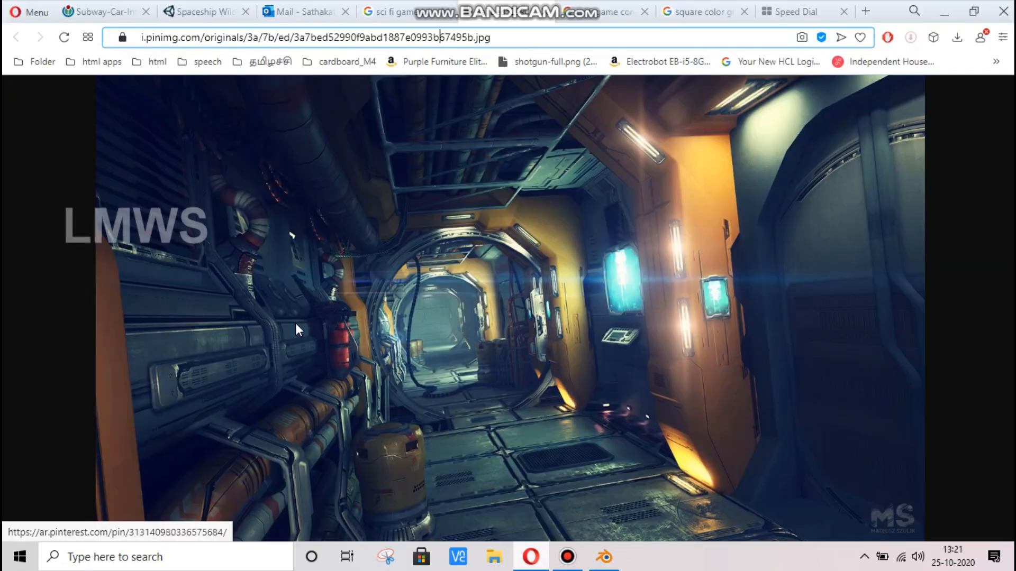
{"action": "key", "text": "alt+Tab"}
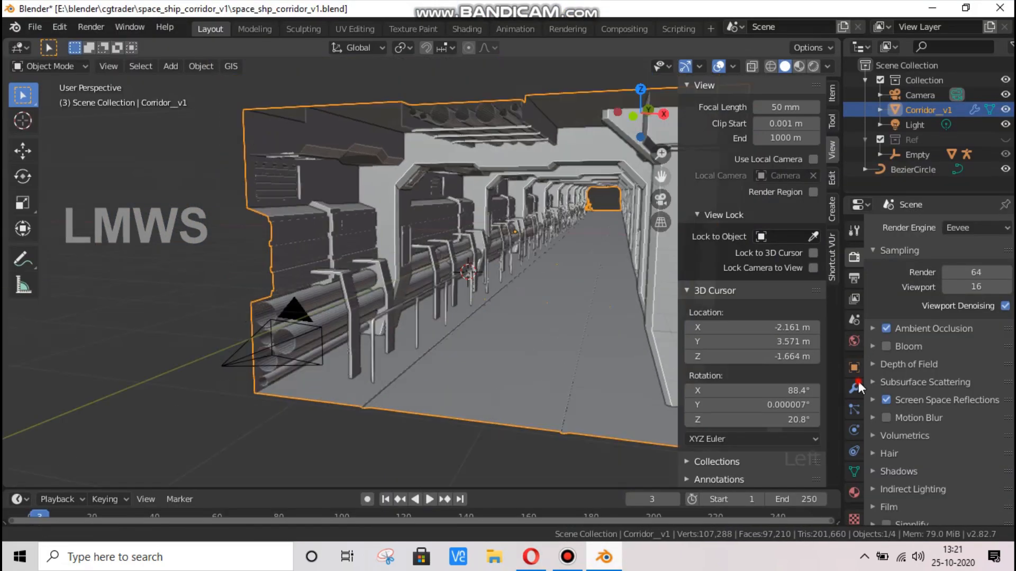
{"action": "left_click", "coordinate": [855, 386]}
{"action": "left_click", "coordinate": [937, 250]}
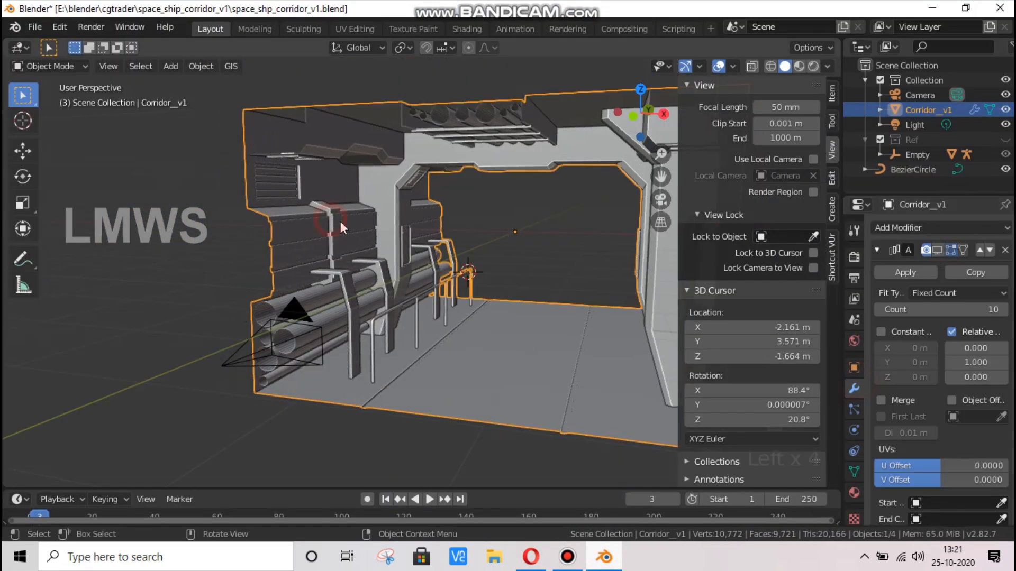
In face selection of Edit Mode, snap the 3D cursor to the top face of the vertical wall rib and deselect everything
{"action": "key", "text": "Tab"}
{"action": "scroll", "coordinate": [662, 155], "scroll_direction": "up", "scroll_amount": 4}
{"action": "scroll", "coordinate": [487, 267], "scroll_direction": "up", "scroll_amount": 3}
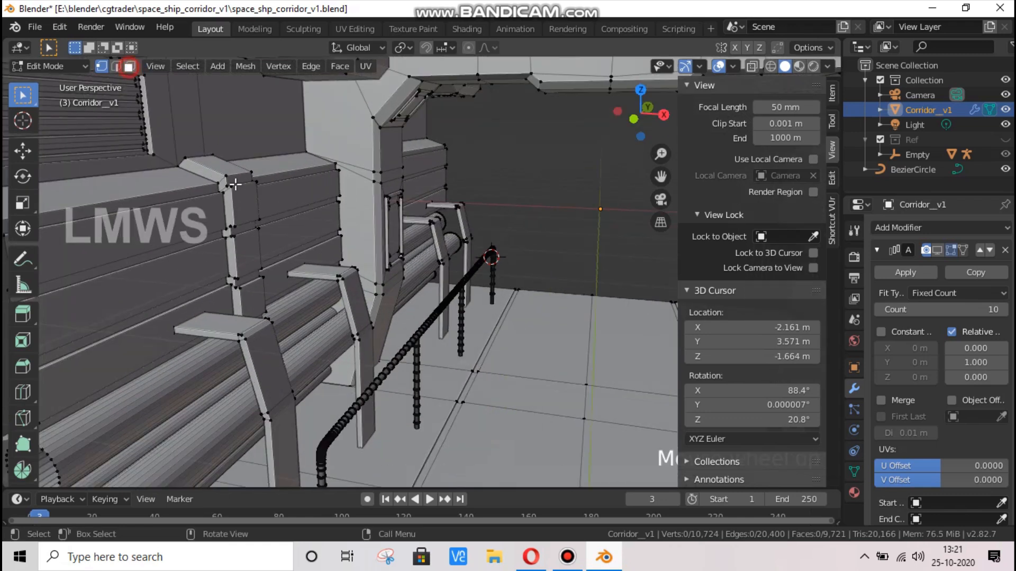
{"action": "left_click", "coordinate": [272, 199]}
{"action": "key", "text": "shift+s"}
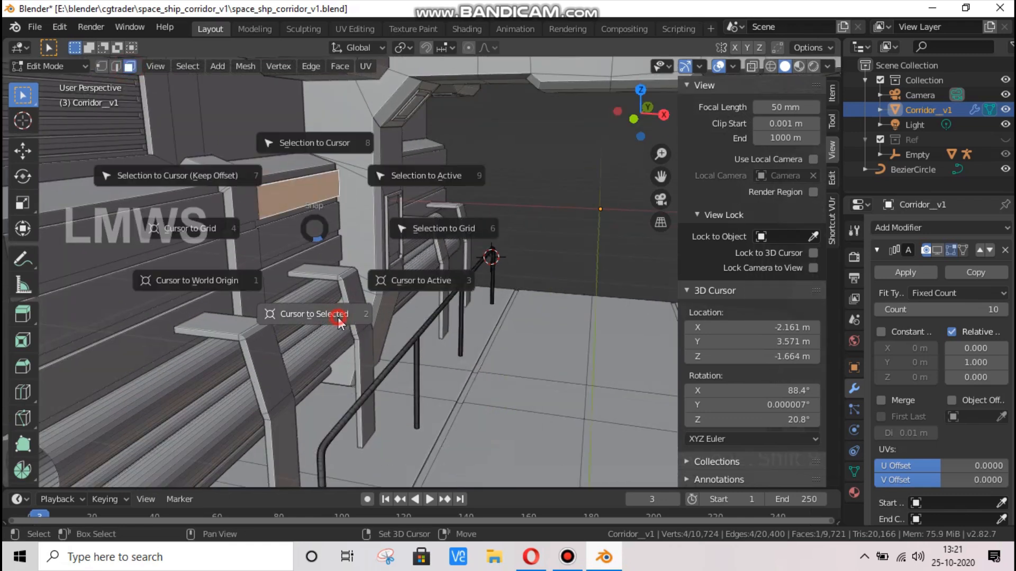
{"action": "left_click", "coordinate": [338, 318]}
{"action": "left_click", "coordinate": [231, 163]}
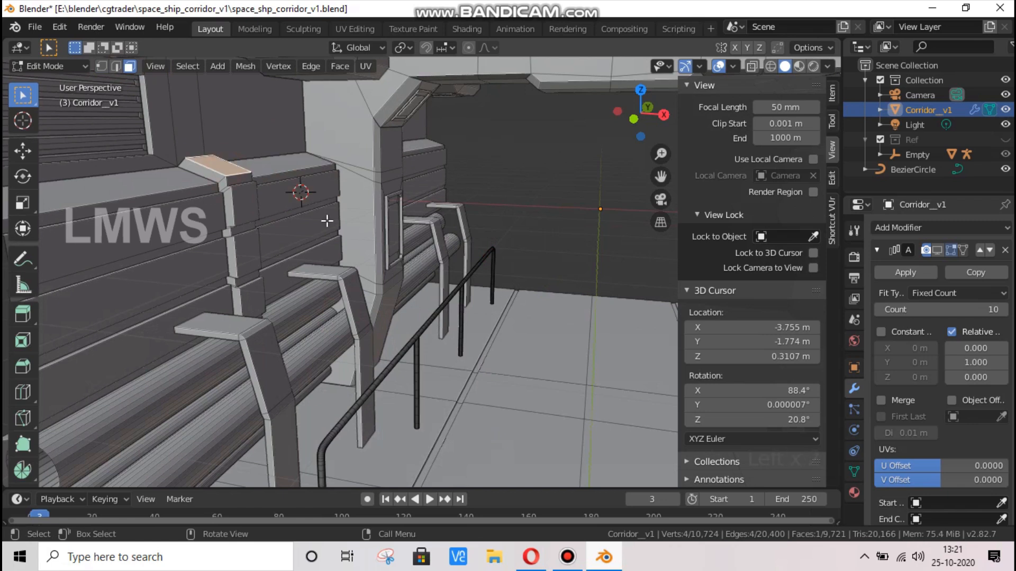
{"action": "key", "text": "shift+s"}
{"action": "left_click", "coordinate": [309, 277]}
{"action": "key", "text": "alt+a"}
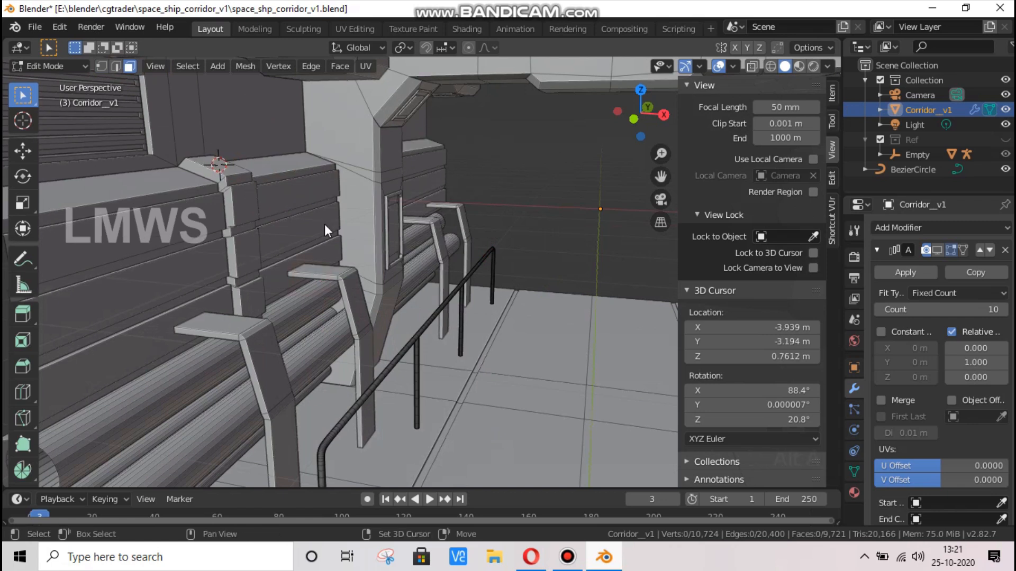
Add a cylinder at the 3D cursor on the wall rib and scale it down to fit the ledge
{"action": "key", "text": "shift+a"}
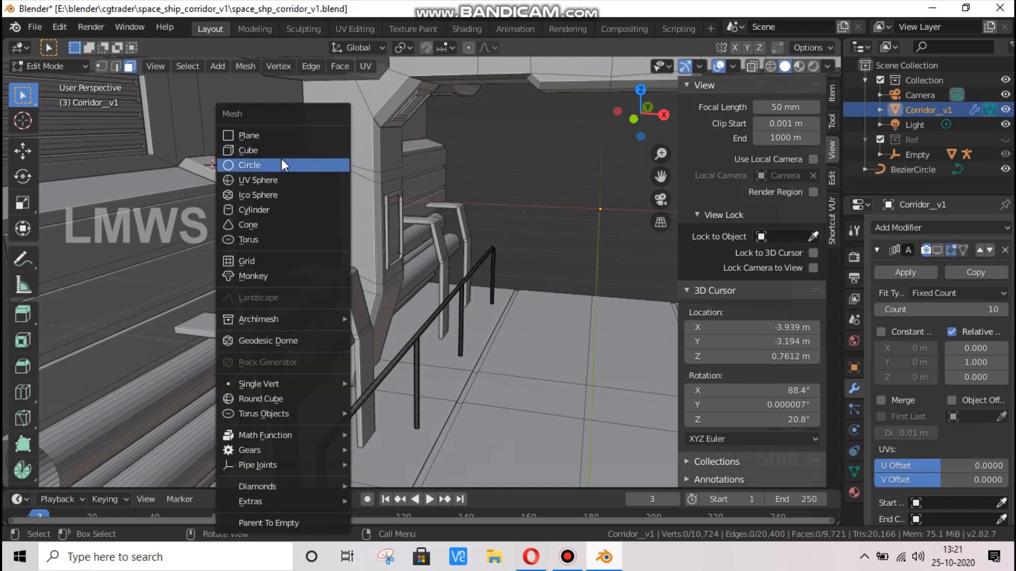
{"action": "left_click", "coordinate": [259, 210]}
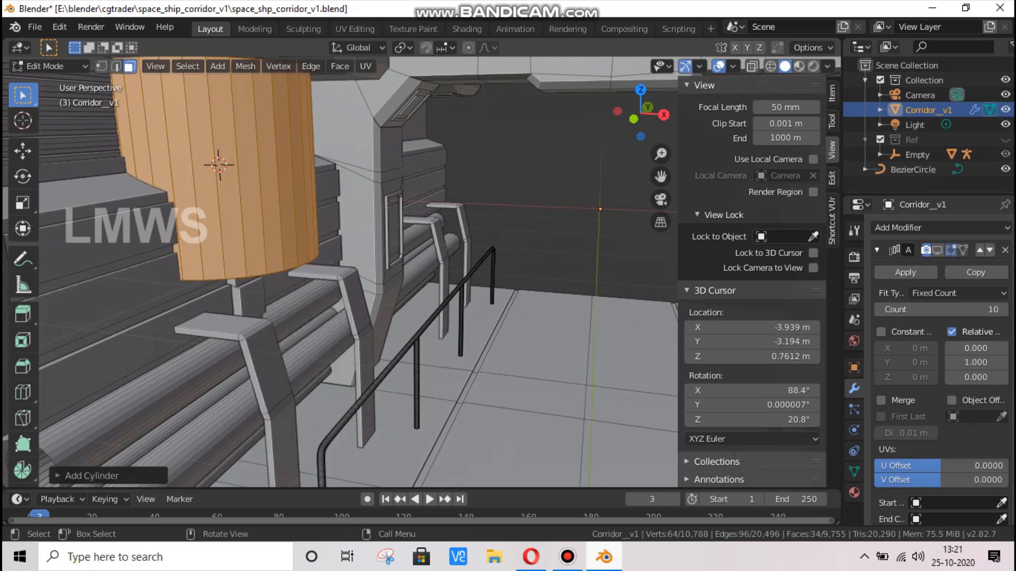
{"action": "key", "text": "s"}
{"action": "left_click", "coordinate": [274, 217]}
{"action": "scroll", "coordinate": [356, 302], "scroll_direction": "up", "scroll_amount": 5}
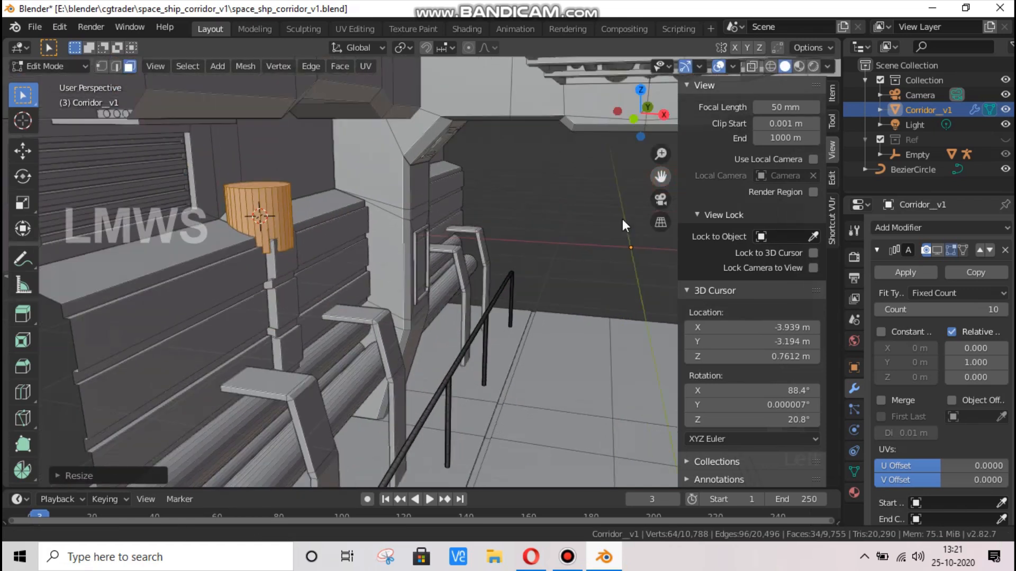
{"action": "key", "text": "s"}
{"action": "left_click", "coordinate": [260, 295]}
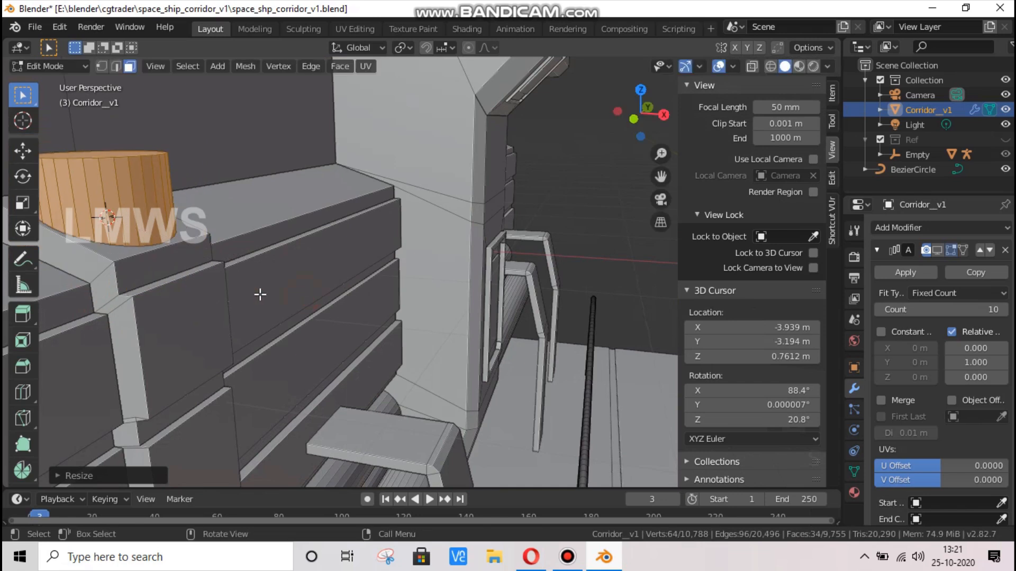
Raise the cylinder about 0.12 m along Z and rescale its width and height into a short stub on the ledge
{"action": "key", "text": "e"}
{"action": "left_click", "coordinate": [251, 263]}
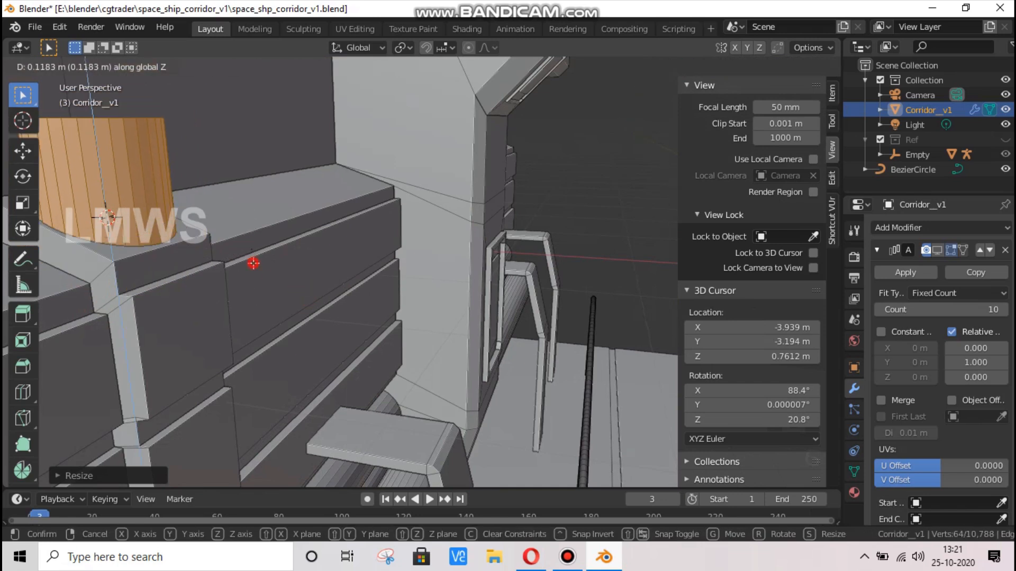
{"action": "key", "text": "s"}
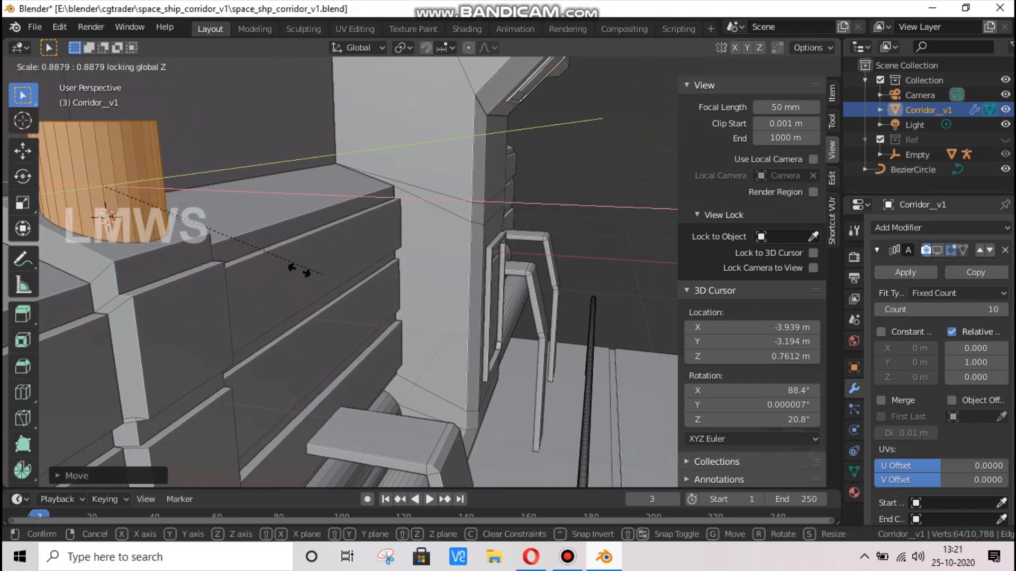
{"action": "left_click", "coordinate": [275, 262]}
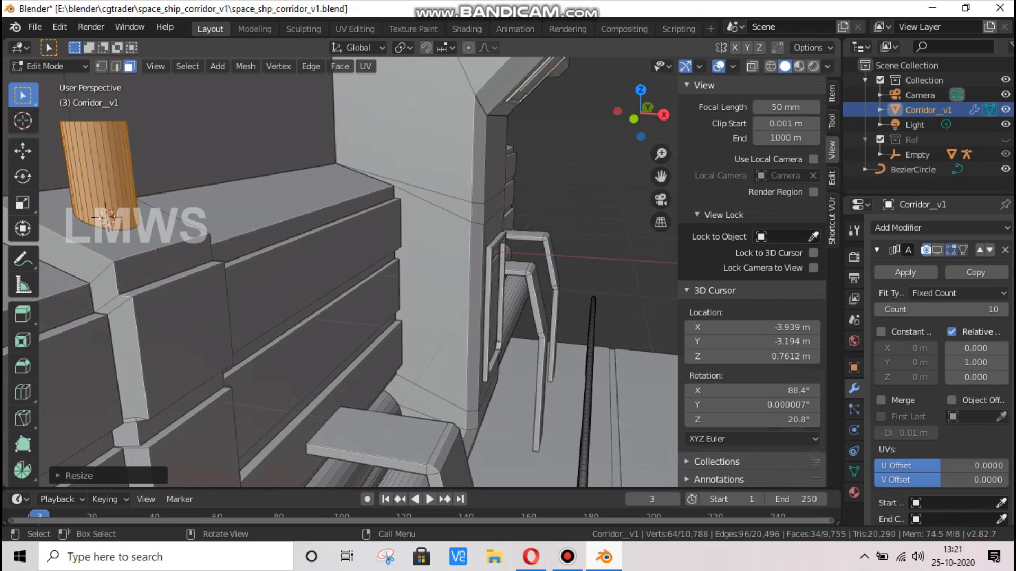
{"action": "key", "text": "s"}
{"action": "key", "text": "z"}
{"action": "left_click", "coordinate": [315, 261]}
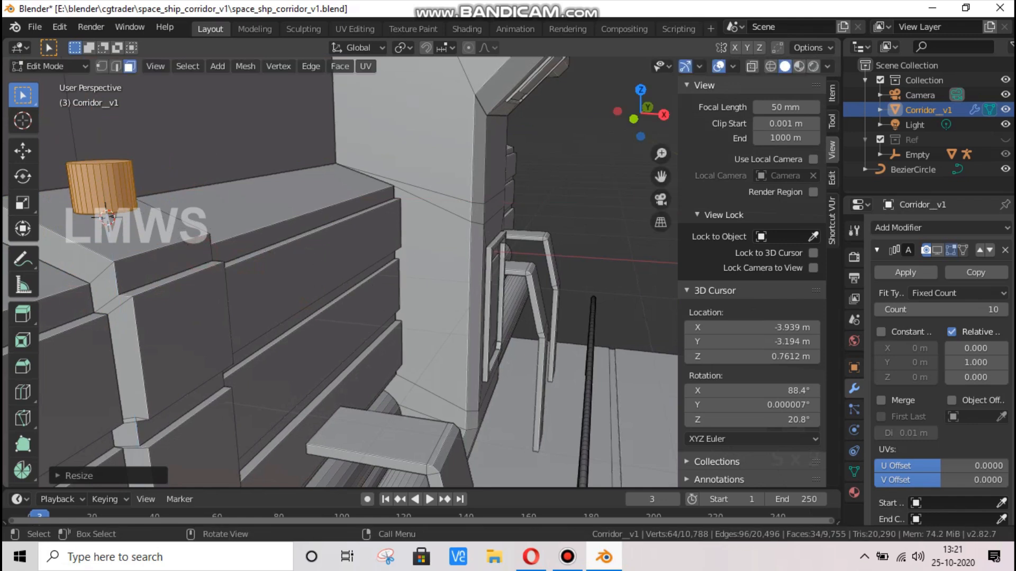
{"action": "key", "text": "s"}
{"action": "left_click", "coordinate": [105, 157]}
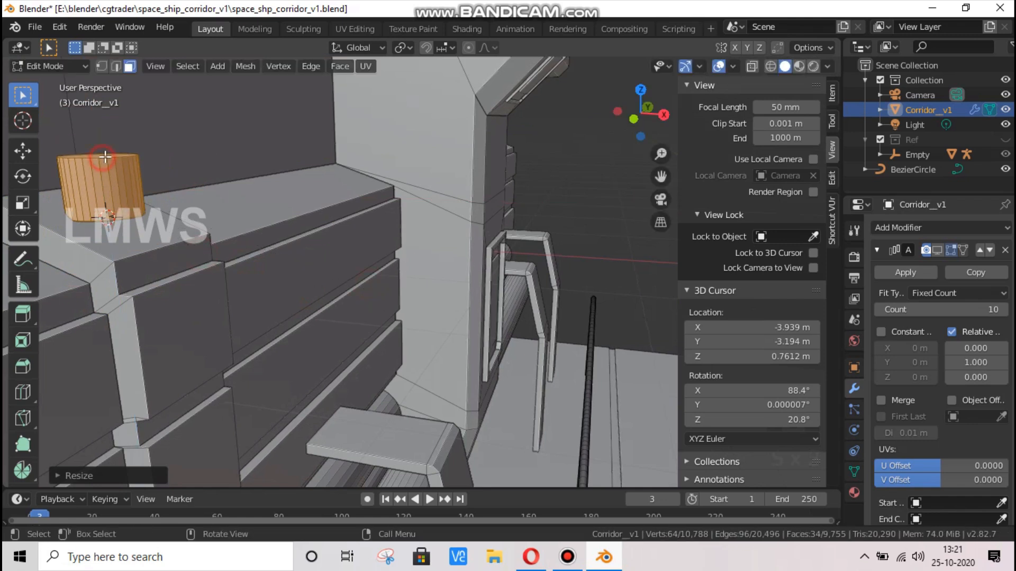
Scale the top face of the ledge cylinder to about 0.53 so the cylinder tapers upward
{"action": "left_click", "coordinate": [108, 154]}
{"action": "left_click", "coordinate": [108, 155], "text": "alt"}
{"action": "key", "text": "s"}
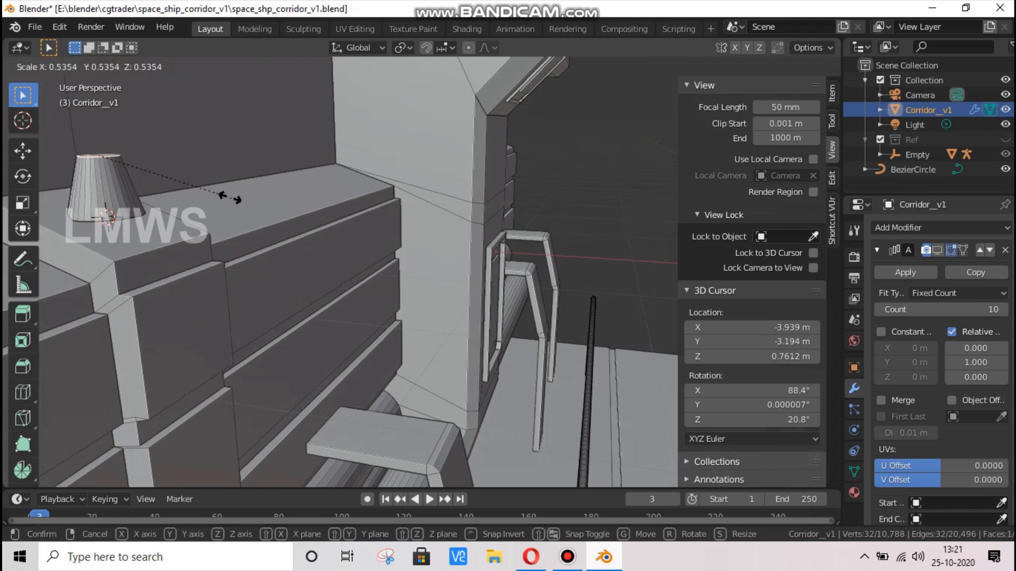
{"action": "left_click", "coordinate": [145, 194]}
Enlarge the bottom face of the tapered stub slightly and deselect everything
{"action": "left_click_drag", "start_coordinate": [660, 176], "coordinate": [660, 176]}
{"action": "scroll", "coordinate": [453, 220], "scroll_direction": "up", "scroll_amount": 5}
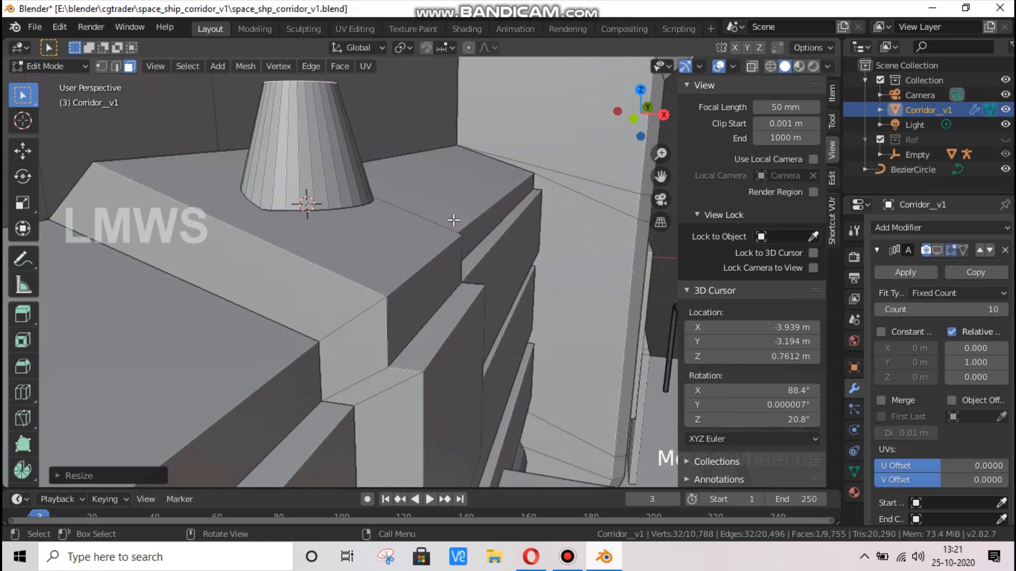
{"action": "mouse_move", "coordinate": [633, 129]}
{"action": "left_mouse_down"}
{"action": "mouse_move", "coordinate": [614, 122]}
{"action": "mouse_move", "coordinate": [633, 129]}
{"action": "mouse_move", "coordinate": [620, 106]}
{"action": "mouse_move", "coordinate": [631, 111]}
{"action": "left_mouse_up"}
{"action": "key", "text": "s"}
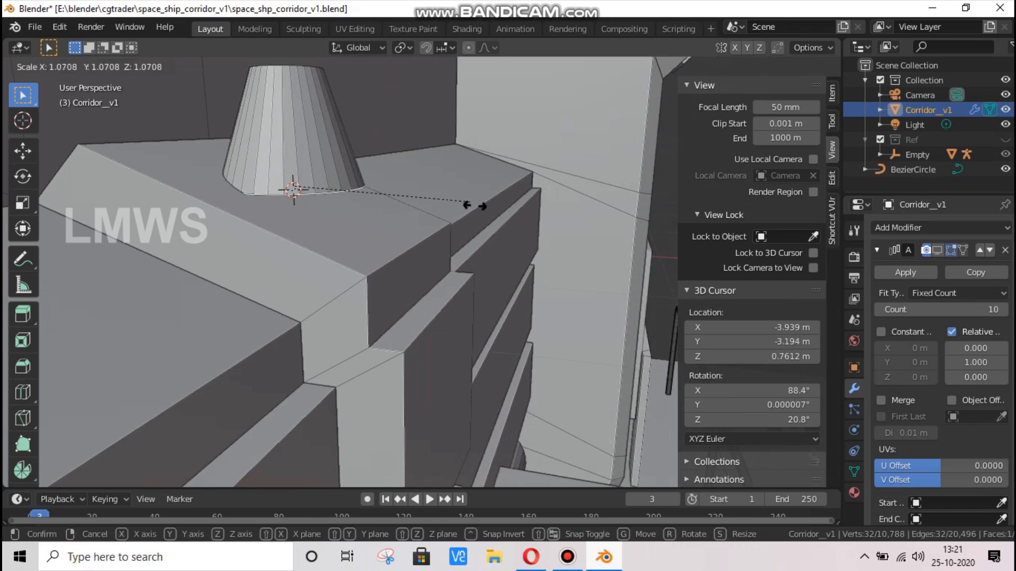
{"action": "left_click", "coordinate": [483, 211]}
{"action": "key", "text": "alt+a"}
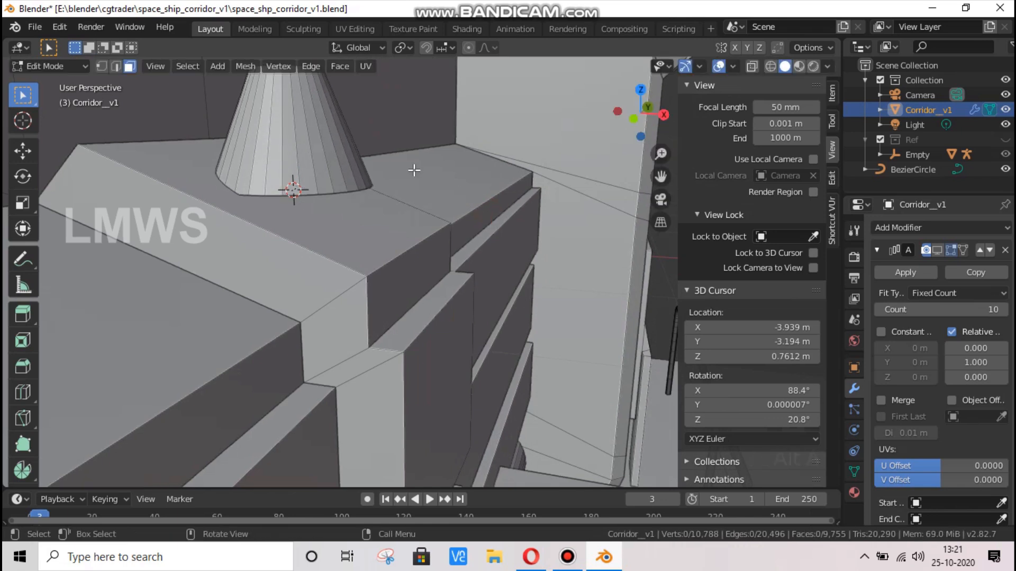
Rotate the whole tapered stub about 19° around global Y and move it about 0.03 m to seat it on the ledge
{"action": "key", "text": "l"}
{"action": "key", "text": "r"}
{"action": "key", "text": "x"}
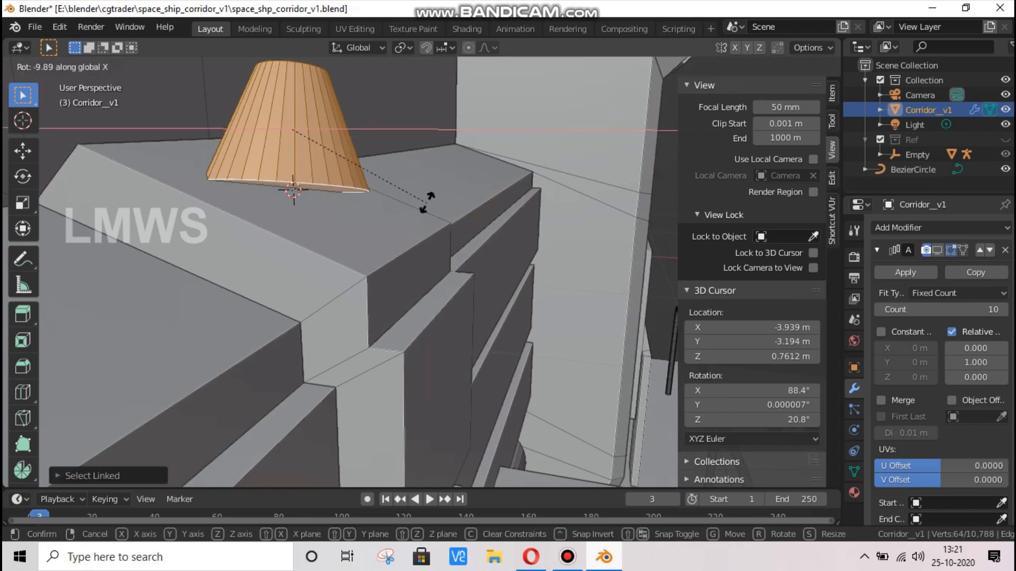
{"action": "key", "text": "y"}
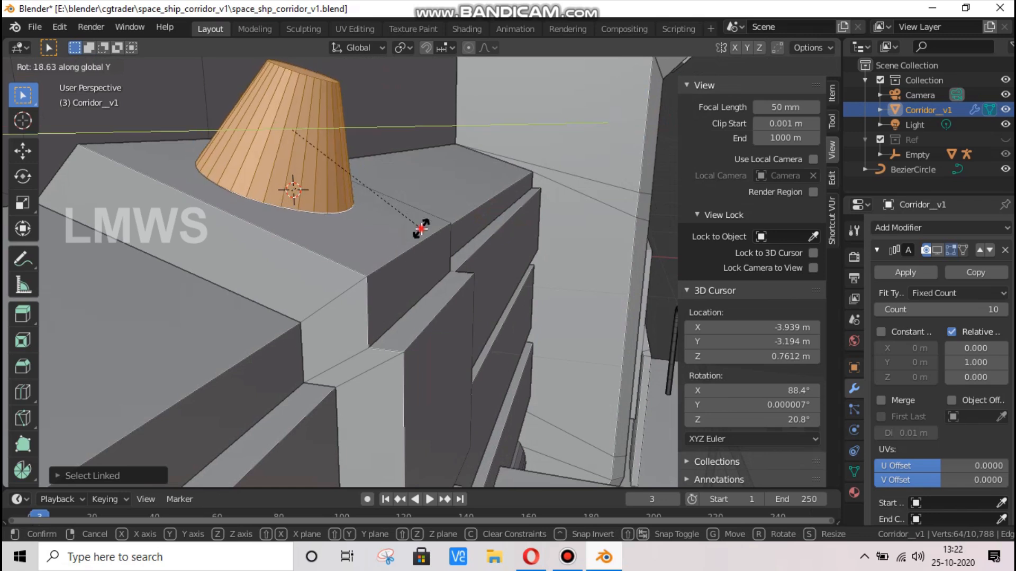
{"action": "left_click", "coordinate": [421, 229]}
{"action": "key", "text": "r"}
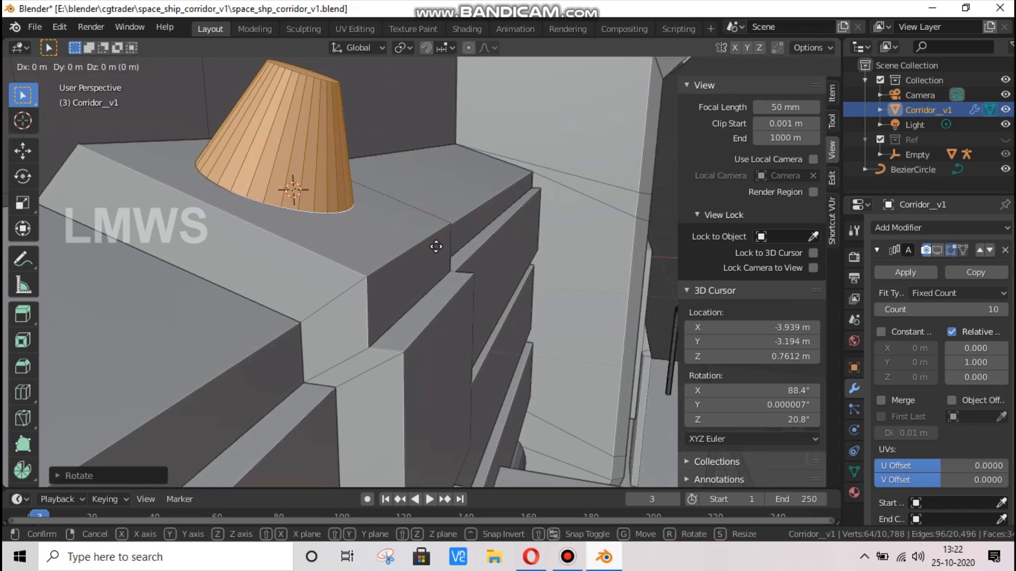
{"action": "key", "text": "Escape"}
{"action": "key", "text": "g"}
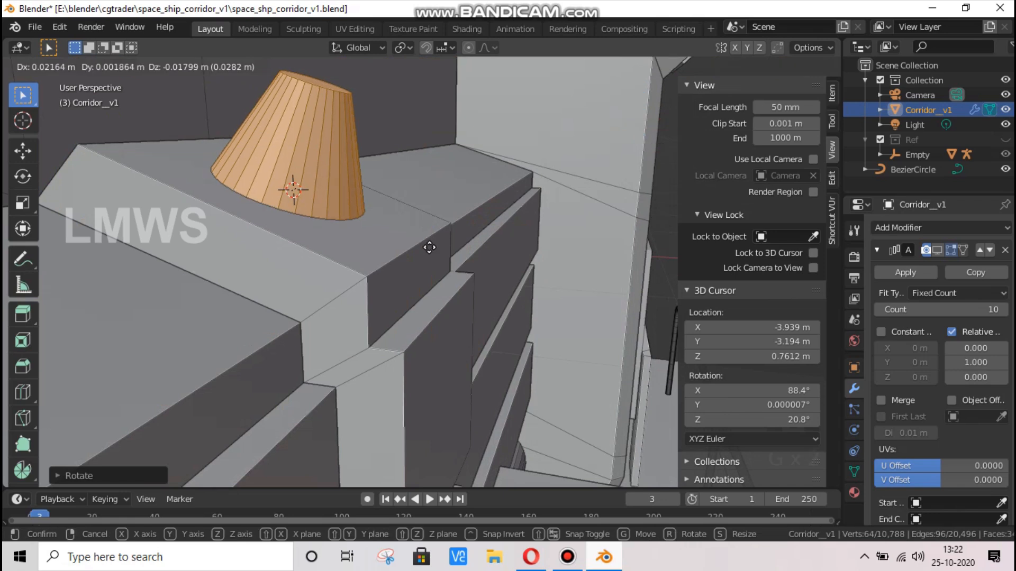
{"action": "left_click", "coordinate": [430, 247]}
Extrude the stub's top face a short distance and rotate the new face about 22° around Y
{"action": "scroll", "coordinate": [376, 182], "scroll_direction": "down", "scroll_amount": 3}
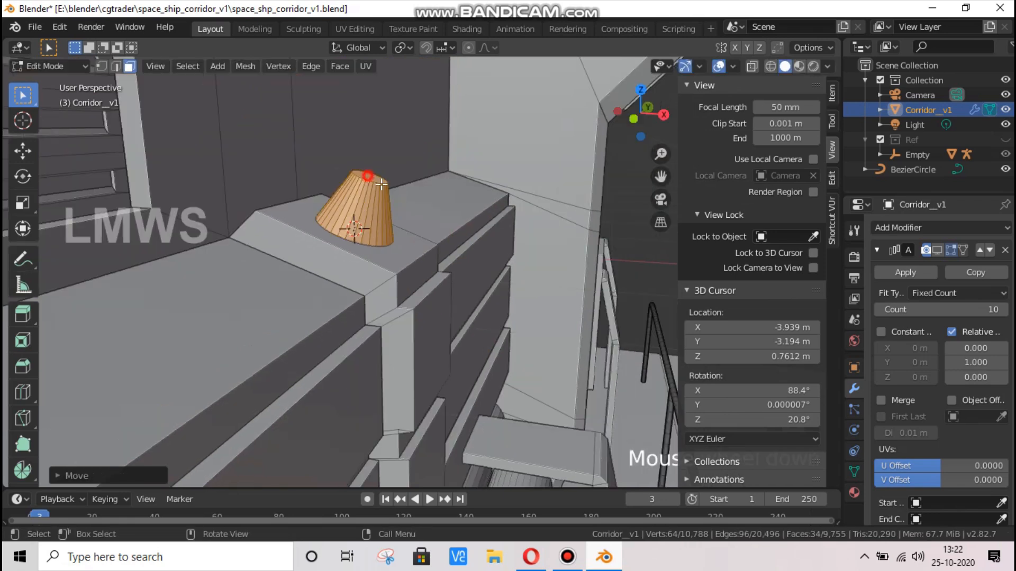
{"action": "left_click", "coordinate": [388, 192]}
{"action": "scroll", "coordinate": [450, 209], "scroll_direction": "down", "scroll_amount": 2}
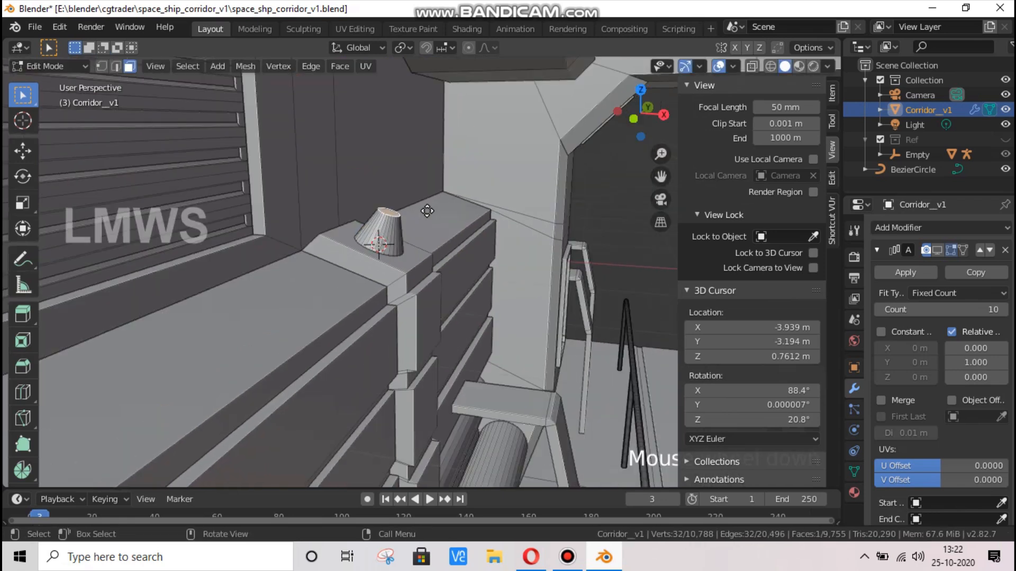
{"action": "key", "text": "e"}
{"action": "left_click", "coordinate": [444, 219]}
{"action": "key", "text": "r"}
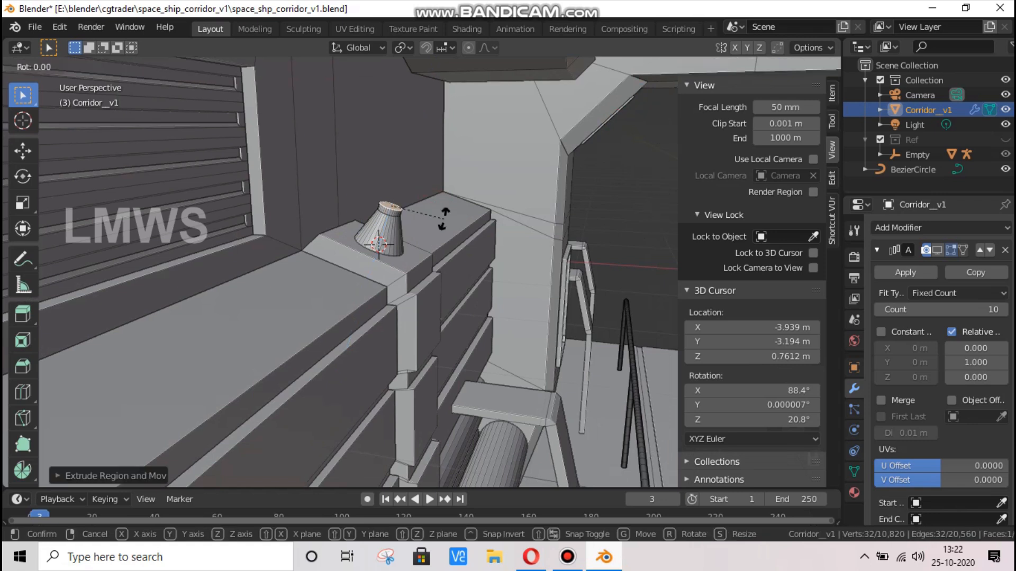
{"action": "key", "text": "x"}
{"action": "key", "text": "y"}
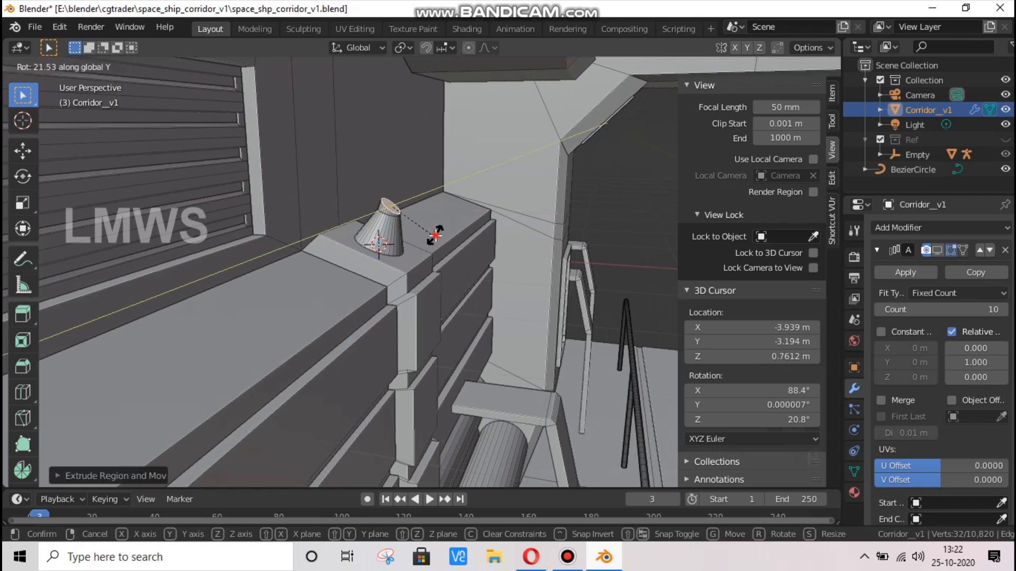
{"action": "left_click", "coordinate": [435, 235]}
Extrude two more short pipe segments, rotating each end face around Y, the second by about 16°
{"action": "key", "text": "e"}
{"action": "left_click", "coordinate": [446, 230]}
{"action": "key", "text": "r"}
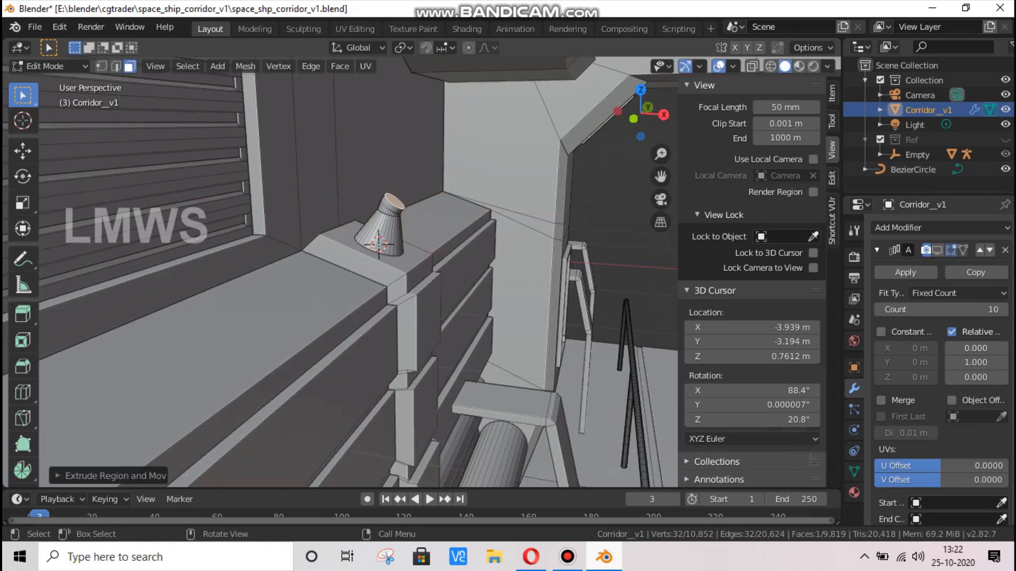
{"action": "key", "text": "y"}
{"action": "left_click", "coordinate": [442, 241]}
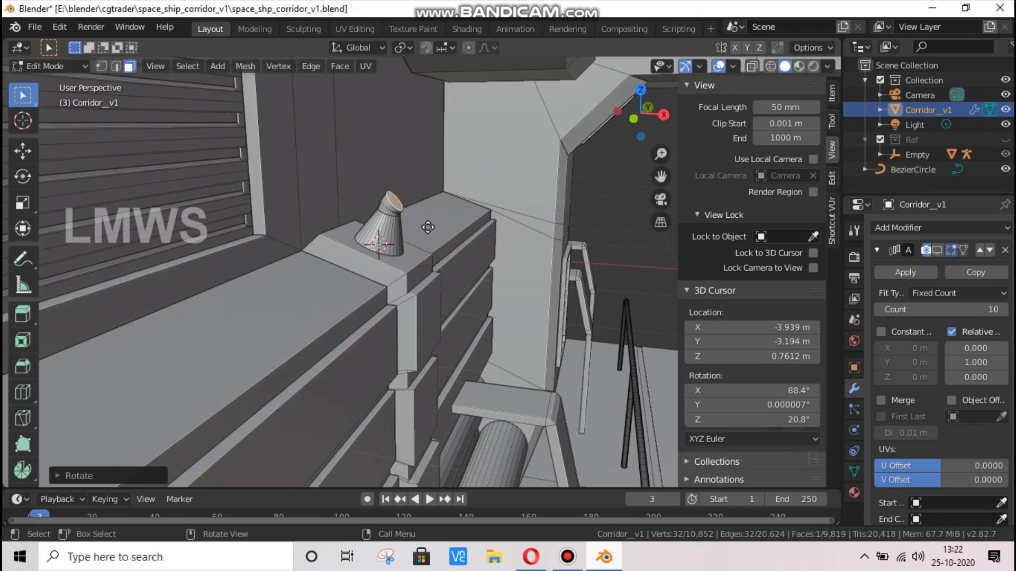
{"action": "key", "text": "e"}
{"action": "left_click", "coordinate": [437, 237]}
{"action": "key", "text": "r"}
{"action": "key", "text": "y"}
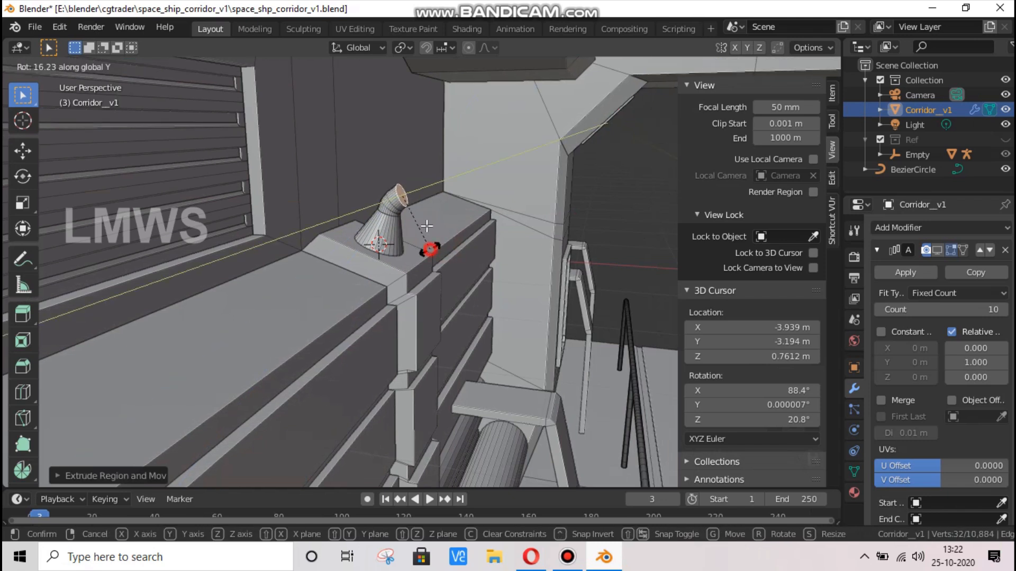
{"action": "left_click", "coordinate": [433, 232]}
Extrude two segments of about 0.05 m each and rotate their end faces back around Y, the first by about -26°
{"action": "key", "text": "e"}
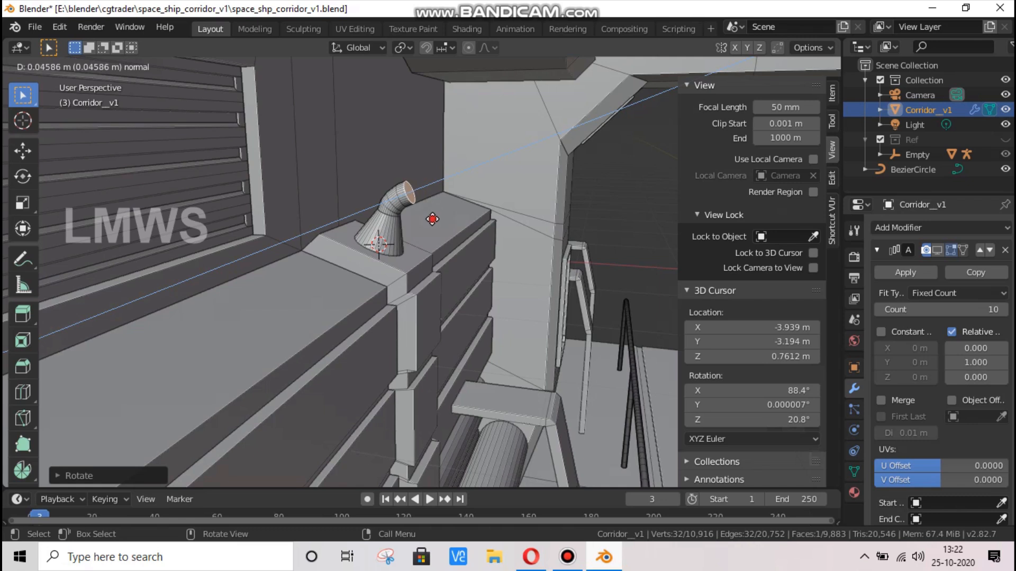
{"action": "left_click", "coordinate": [432, 219]}
{"action": "key", "text": "r"}
{"action": "key", "text": "y"}
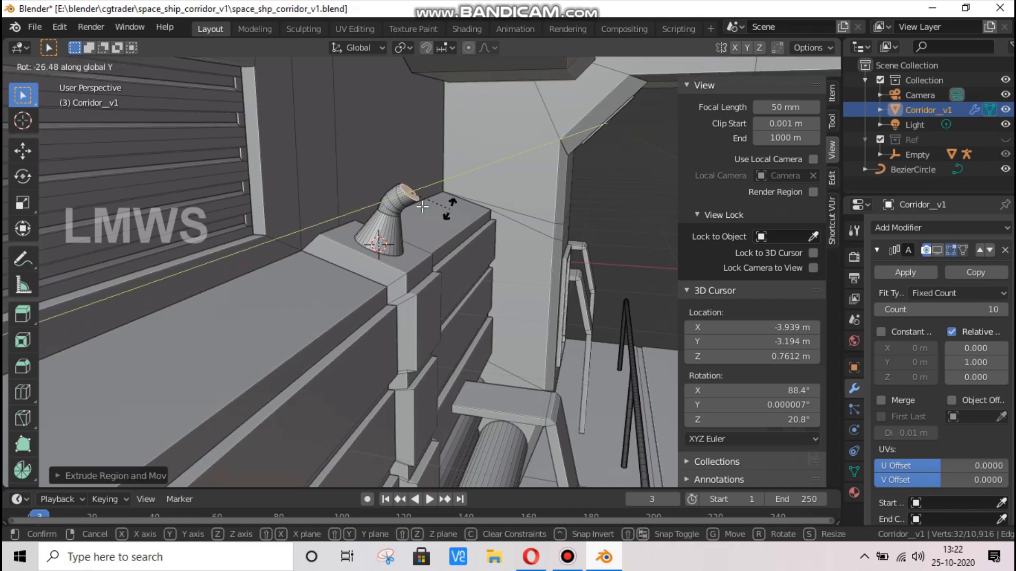
{"action": "left_click", "coordinate": [422, 212]}
{"action": "key", "text": "e"}
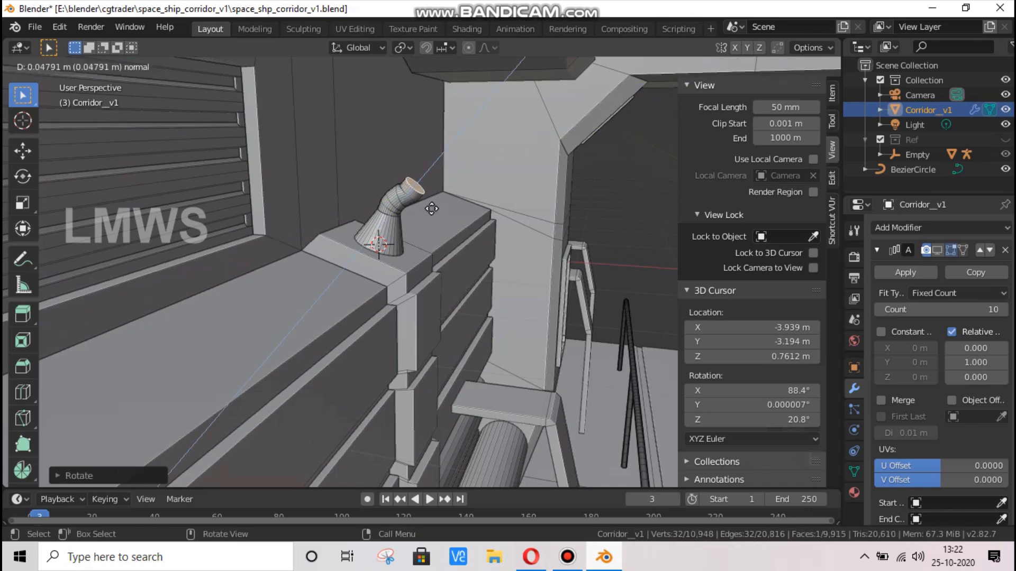
{"action": "left_click", "coordinate": [432, 210]}
{"action": "key", "text": "r"}
{"action": "key", "text": "y"}
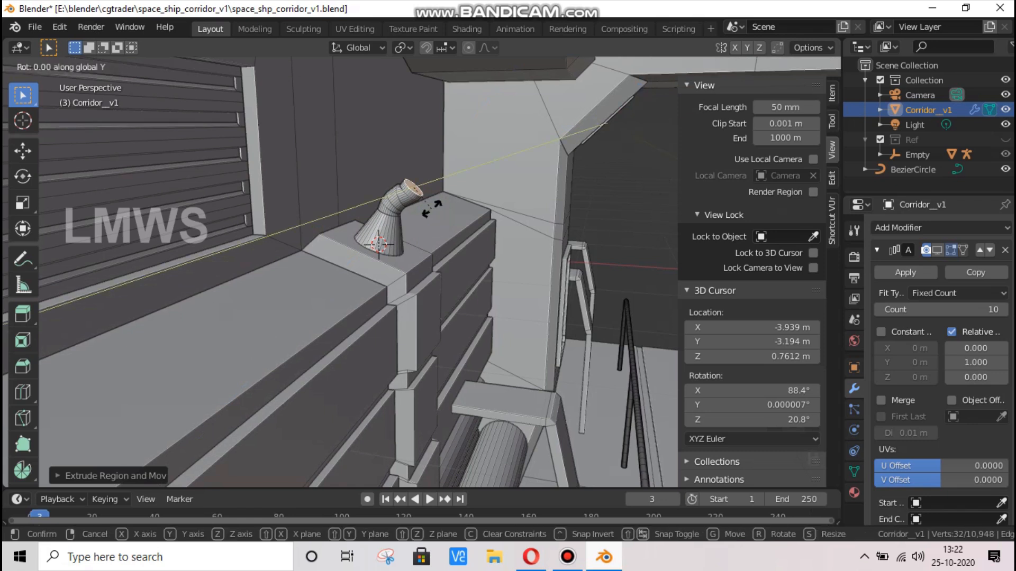
{"action": "left_click", "coordinate": [432, 212]}
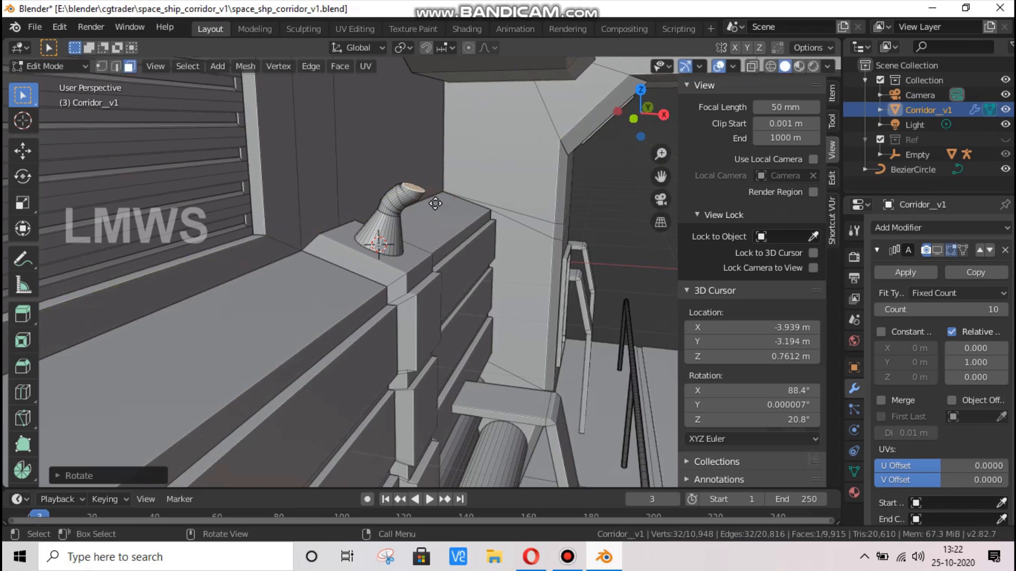
Extrude the pipe's end face once more, and check the corridor reference image in Opera before returning to Blender
{"action": "key", "text": "e"}
{"action": "left_click", "coordinate": [543, 538]}
{"action": "left_click", "coordinate": [531, 557]}
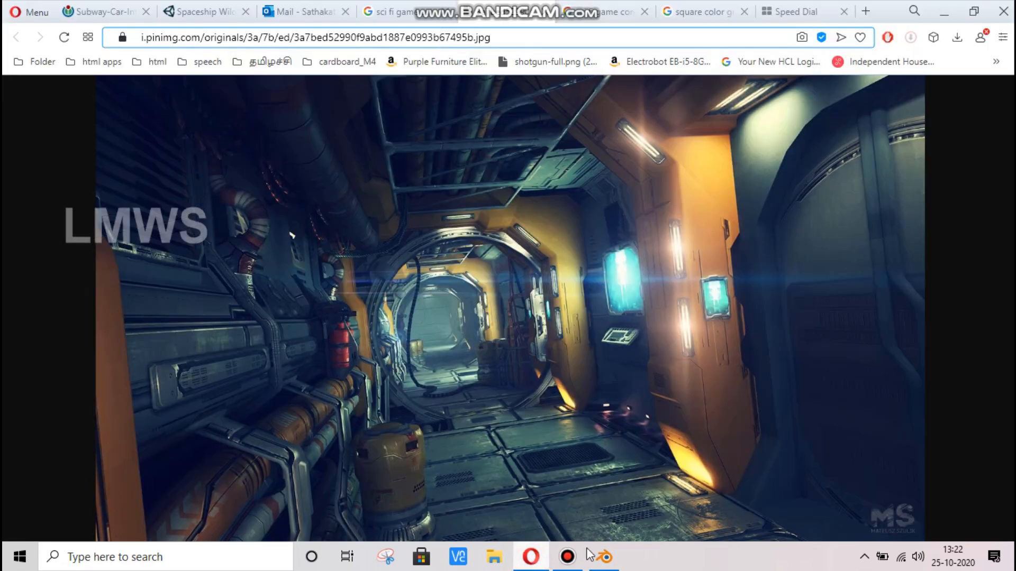
{"action": "key", "text": "alt+Tab"}
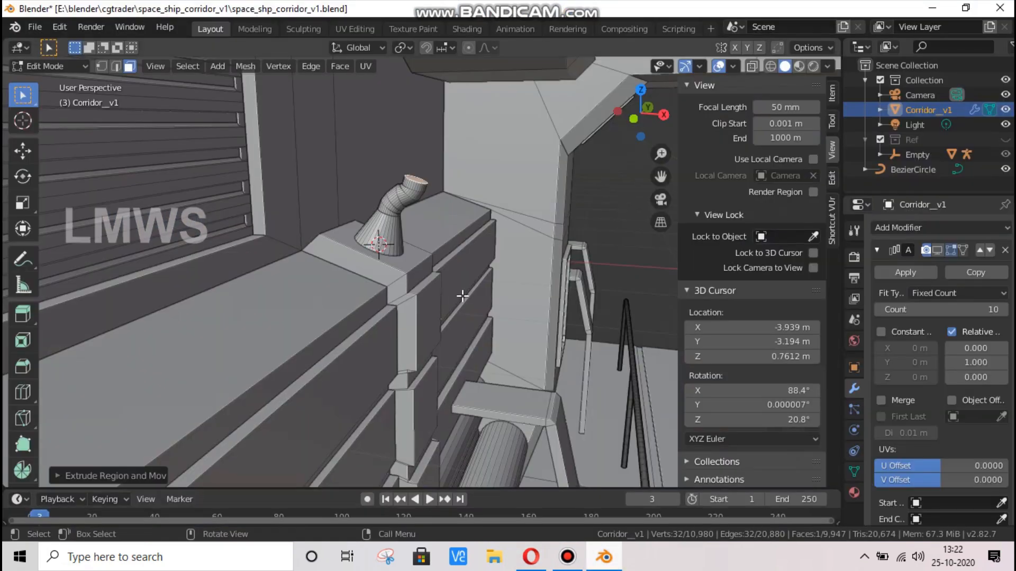
Rotate the pipe's end face, extrude a short segment and rotate its end about -12° around Y until it faces upward
{"action": "key", "text": "r"}
{"action": "left_click", "coordinate": [429, 239]}
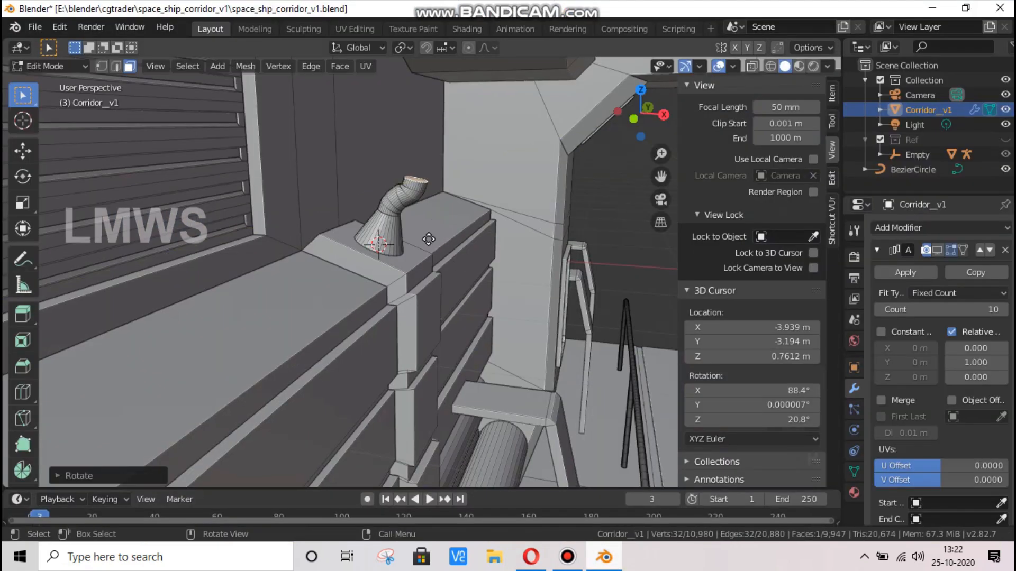
{"action": "key", "text": "e"}
{"action": "left_click", "coordinate": [432, 235]}
{"action": "key", "text": "r"}
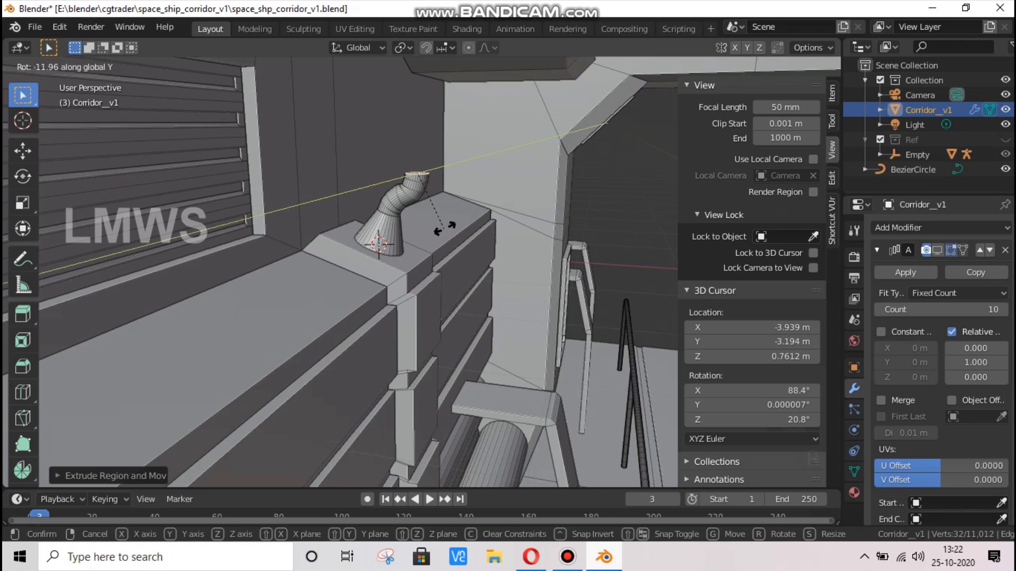
{"action": "left_click", "coordinate": [439, 226]}
Extrude the upright pipe end about 0.03 m and tilt its end face toward the louvred wall panel
{"action": "key", "text": "e"}
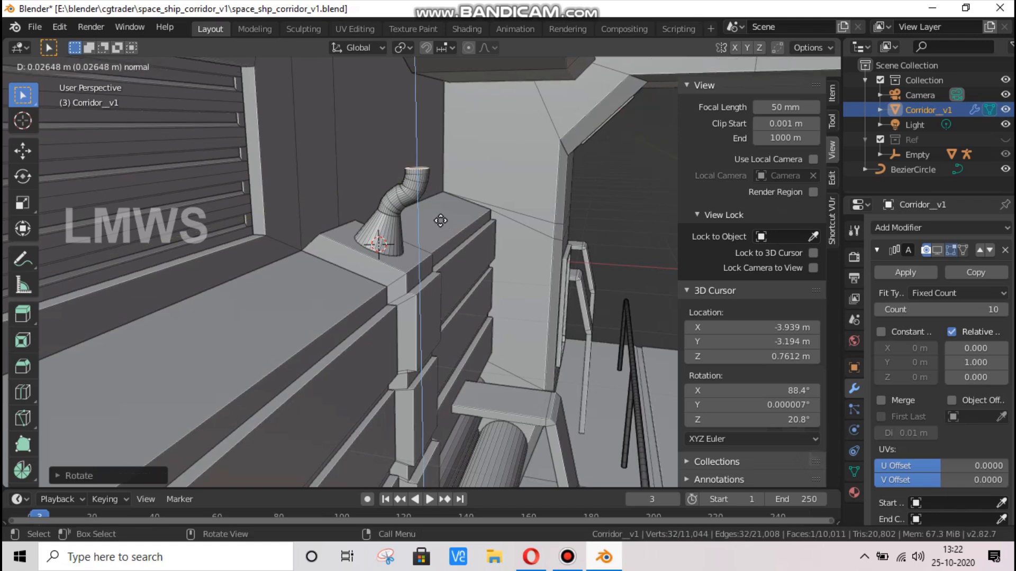
{"action": "left_click", "coordinate": [442, 220]}
{"action": "key", "text": "r"}
{"action": "left_click", "coordinate": [437, 207]}
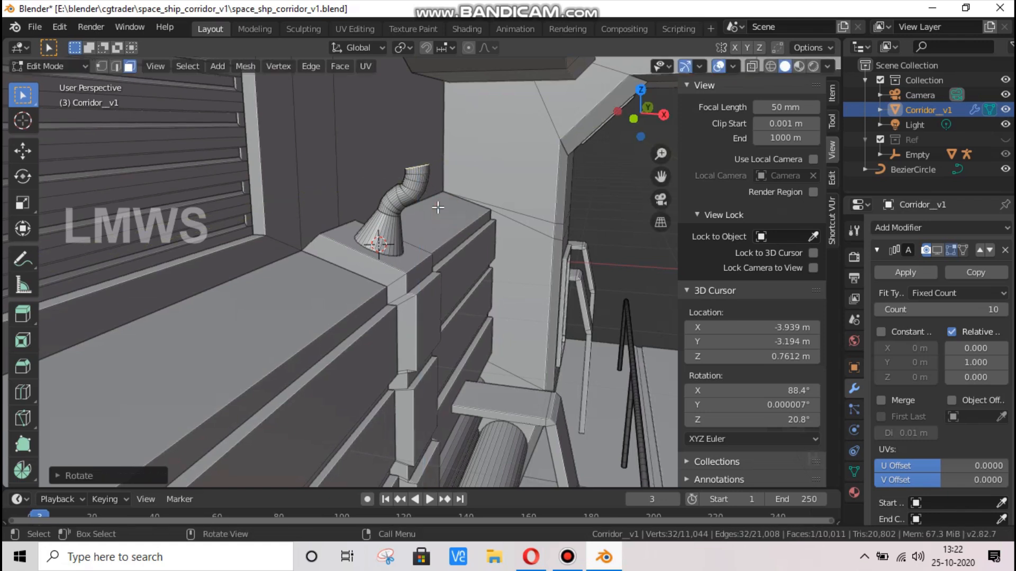
{"action": "key", "text": "r"}
{"action": "left_click", "coordinate": [438, 213]}
Extrude another pipe segment from the tilted face and raise its end along Z
{"action": "key", "text": "e"}
{"action": "left_click", "coordinate": [436, 221]}
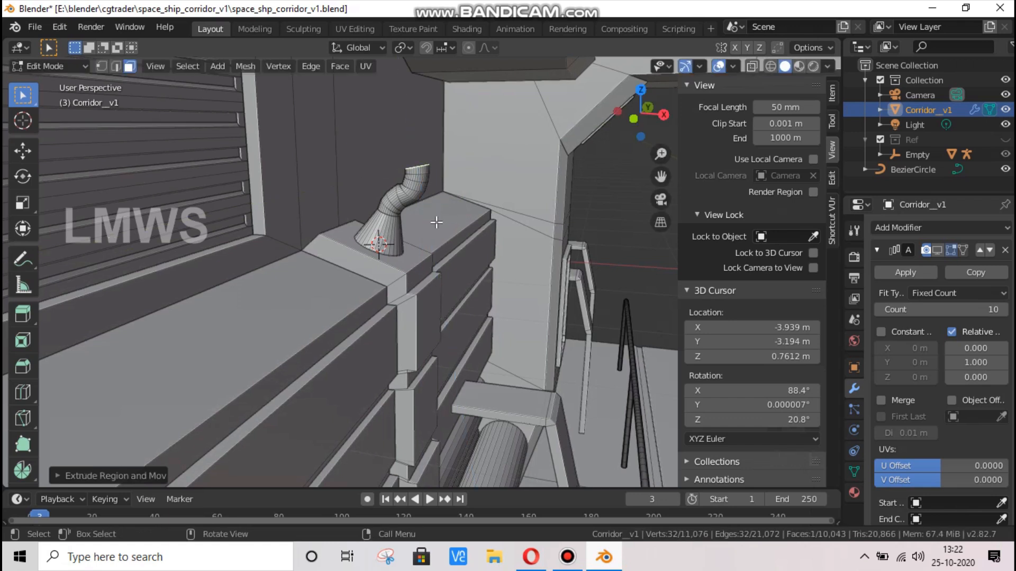
{"action": "key", "text": "g"}
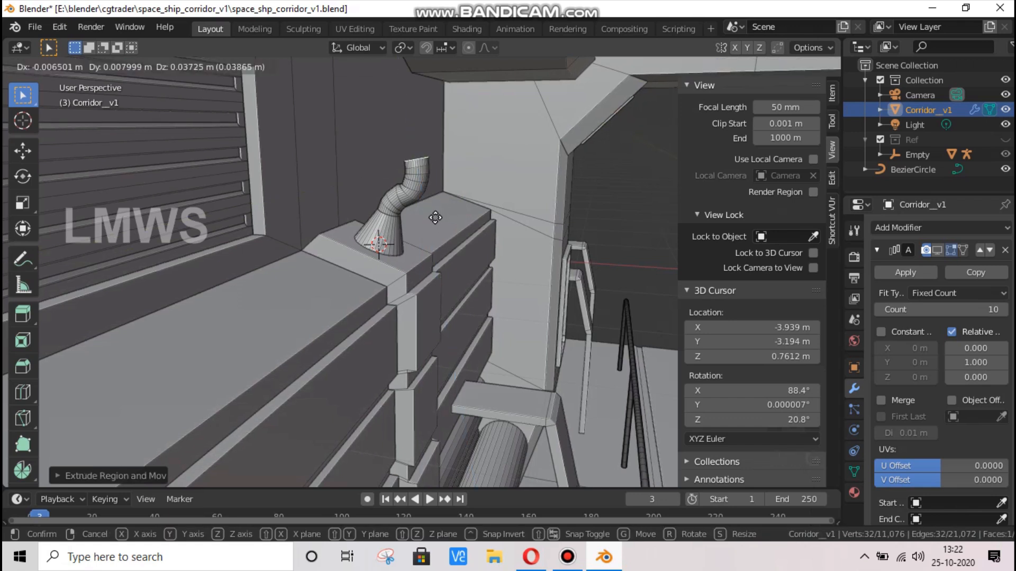
{"action": "key", "text": "z"}
{"action": "left_click", "coordinate": [437, 212]}
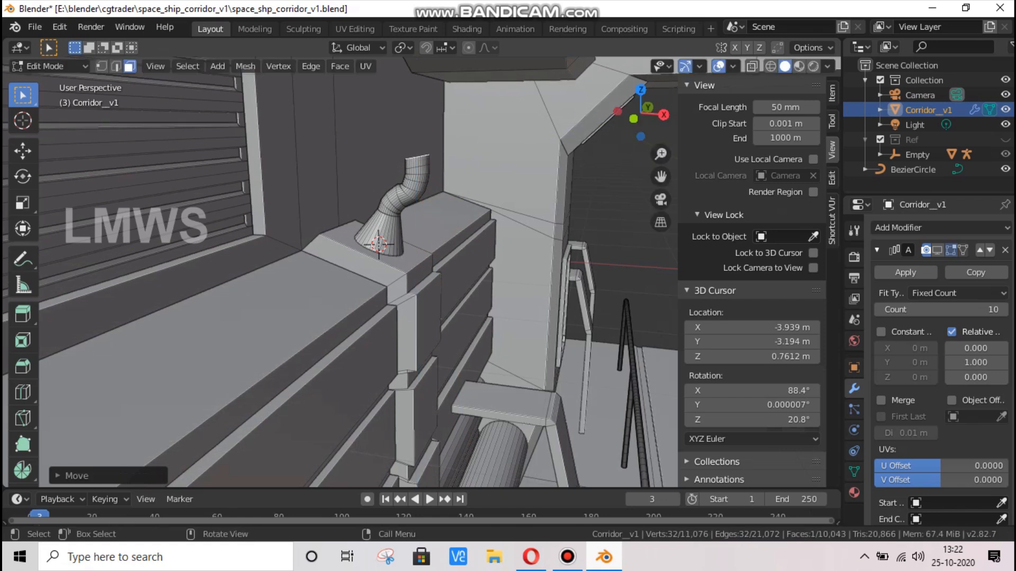
Rotate the pipe's end face toward the louvred wall, extrude a short segment and rotate the new face further
{"action": "key", "text": "r"}
{"action": "key", "text": "z"}
{"action": "left_click", "coordinate": [445, 205]}
{"action": "key", "text": "e"}
{"action": "left_click", "coordinate": [439, 199]}
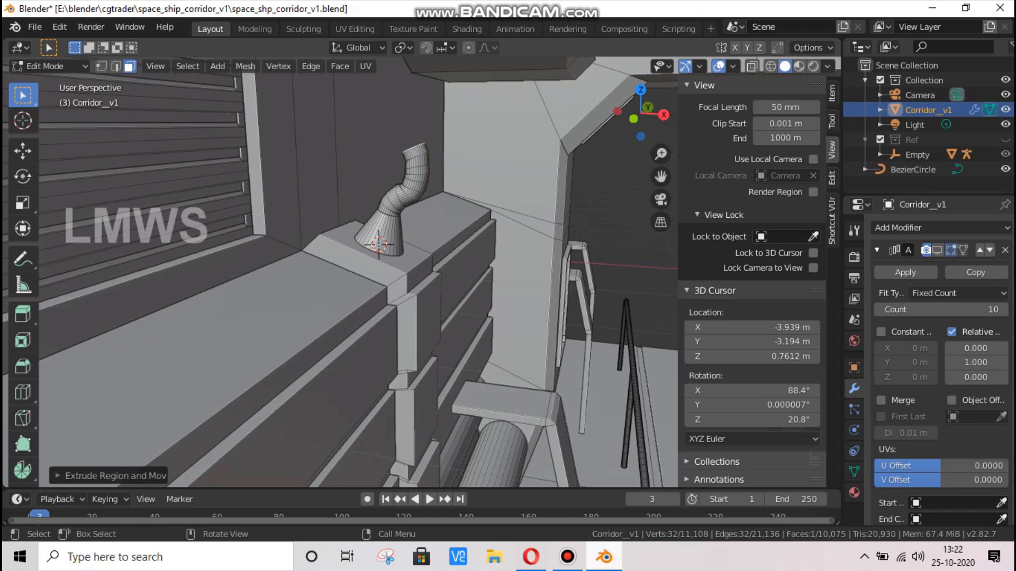
{"action": "key", "text": "r"}
{"action": "key", "text": "z"}
{"action": "left_click", "coordinate": [443, 190]}
Continue the bend with short extrusions of about 0.06 m until the pipe runs sideways, and extrude a long straight end section
{"action": "key", "text": "e"}
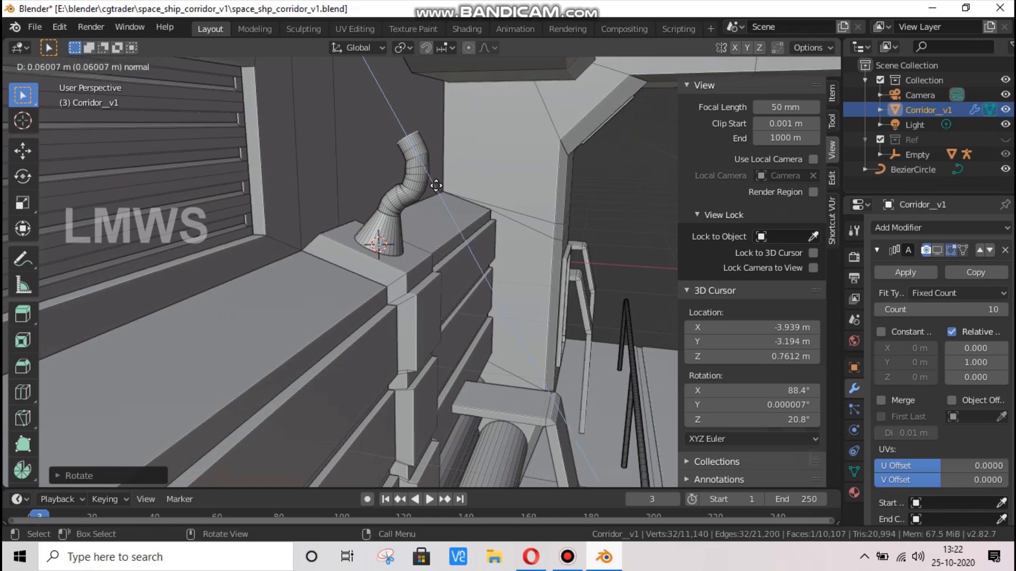
{"action": "left_click", "coordinate": [439, 185]}
{"action": "key", "text": "r"}
{"action": "key", "text": "z"}
{"action": "left_click", "coordinate": [445, 179]}
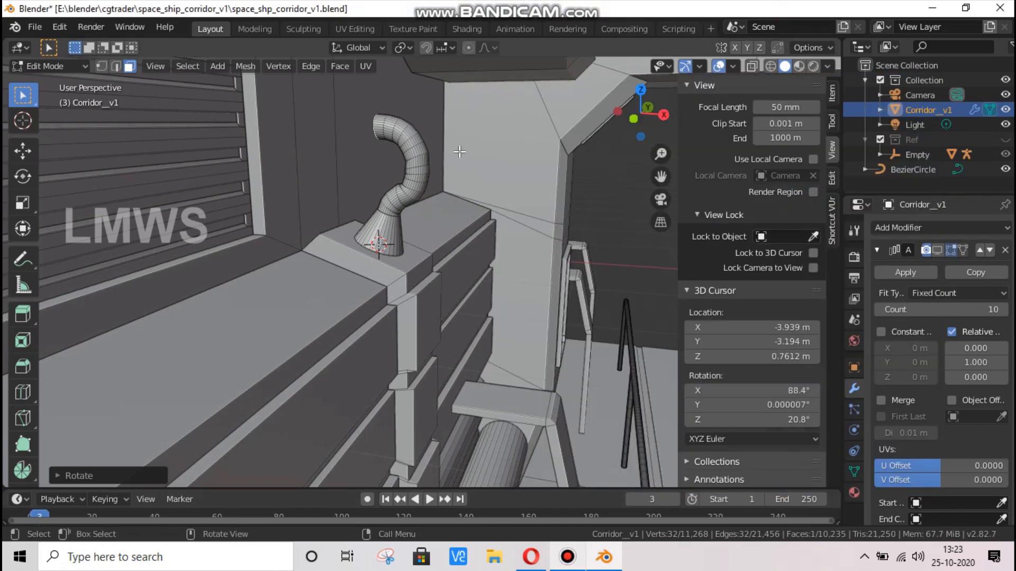
{"action": "key", "text": "e"}
{"action": "left_click", "coordinate": [389, 161]}
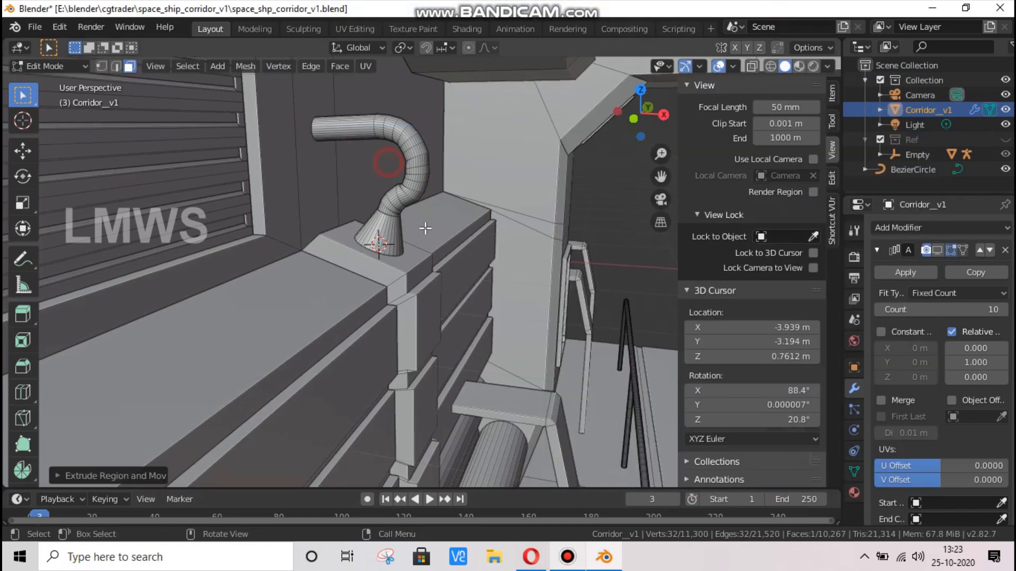
Inspect the curved pipe within the whole corridor and compare it with the reference image in Opera
{"action": "scroll", "coordinate": [424, 226], "scroll_direction": "down", "scroll_amount": 3}
{"action": "key", "text": "Tab"}
{"action": "left_click_drag", "start_coordinate": [641, 112], "coordinate": [337, 249]}
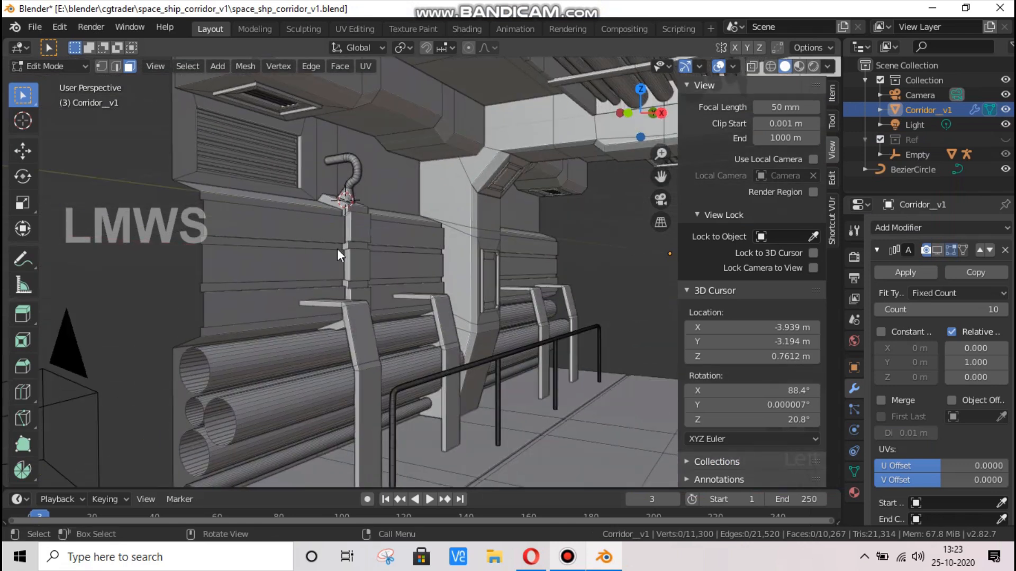
{"action": "scroll", "coordinate": [337, 249], "scroll_direction": "up", "scroll_amount": 2}
{"action": "left_click", "coordinate": [531, 557]}
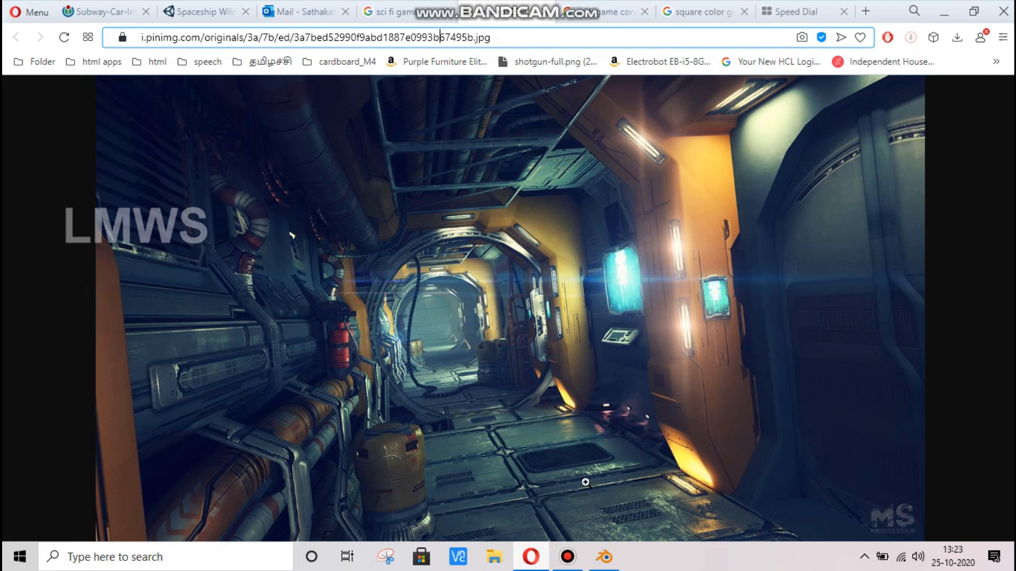
Switch to Blender, edit the corridor mesh, select the lower wall face opposite the pipes and snap the 3D cursor to it
{"action": "left_click", "coordinate": [606, 558]}
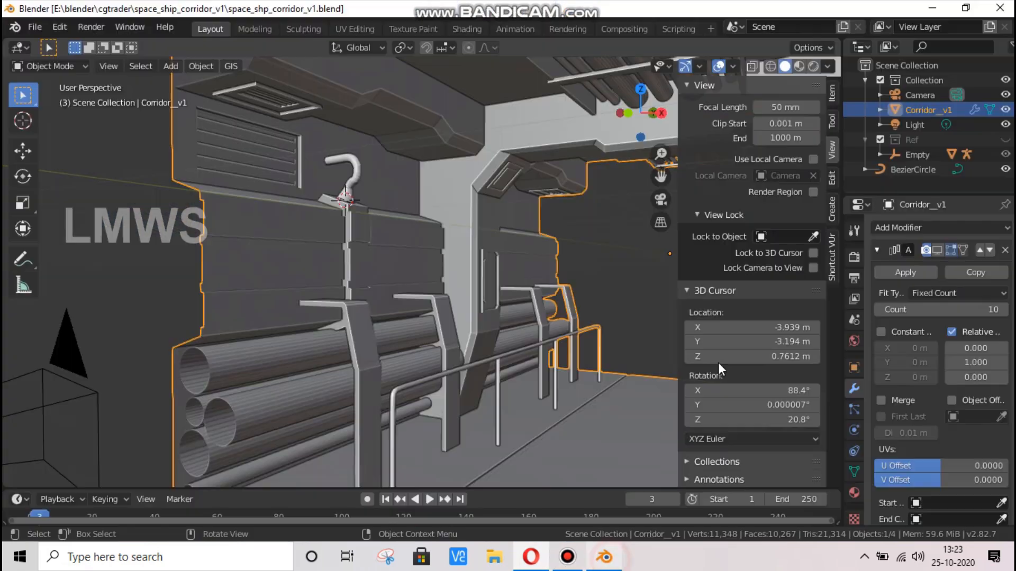
{"action": "left_click_drag", "start_coordinate": [637, 120], "coordinate": [536, 318]}
{"action": "scroll", "coordinate": [537, 306], "scroll_direction": "up", "scroll_amount": 2}
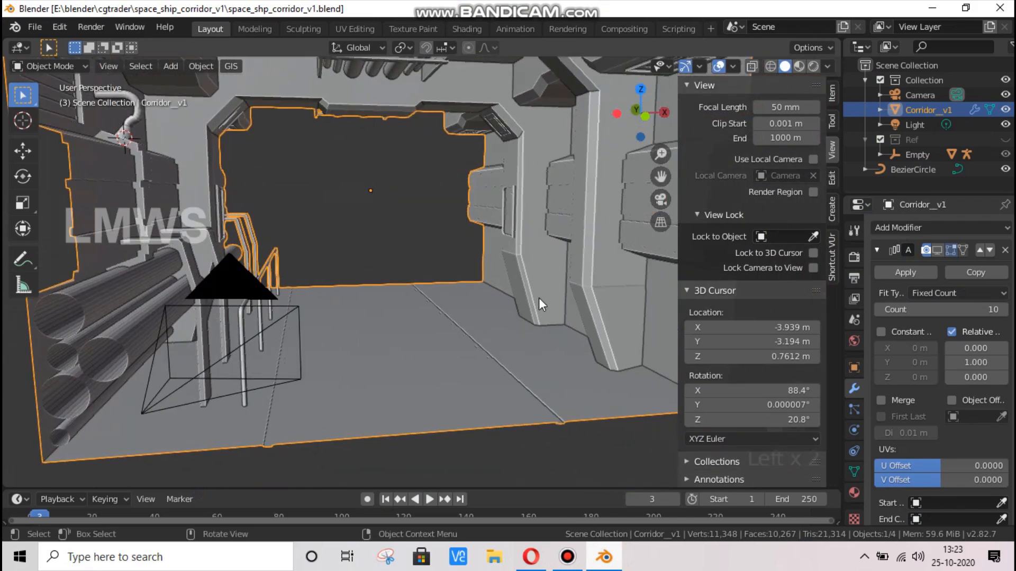
{"action": "key", "text": "Tab"}
{"action": "scroll", "coordinate": [529, 285], "scroll_direction": "up", "scroll_amount": 3}
{"action": "scroll", "coordinate": [529, 283], "scroll_direction": "up", "scroll_amount": 2}
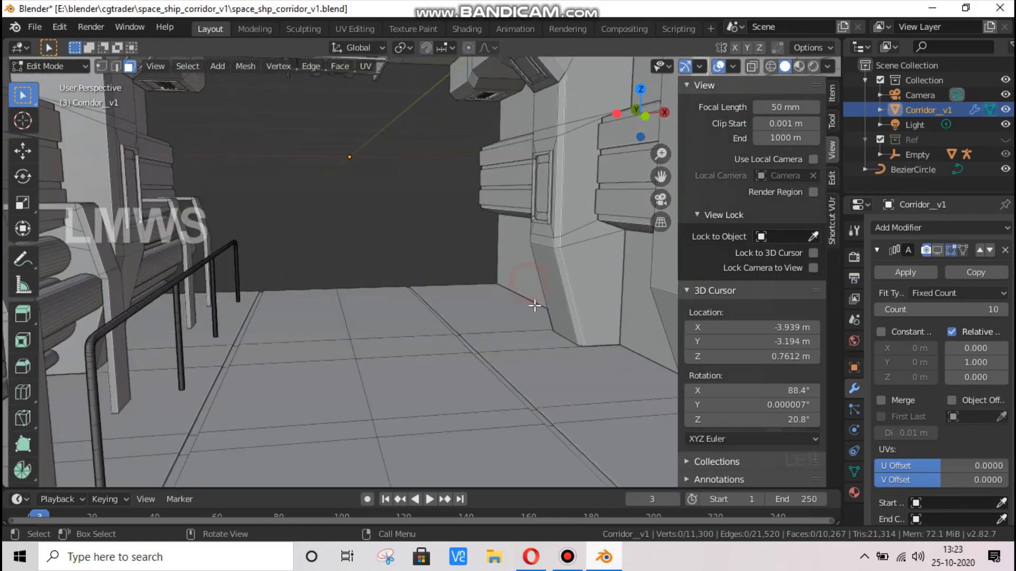
{"action": "left_click", "coordinate": [532, 290]}
{"action": "key", "text": "shift+s"}
{"action": "left_click", "coordinate": [537, 391]}
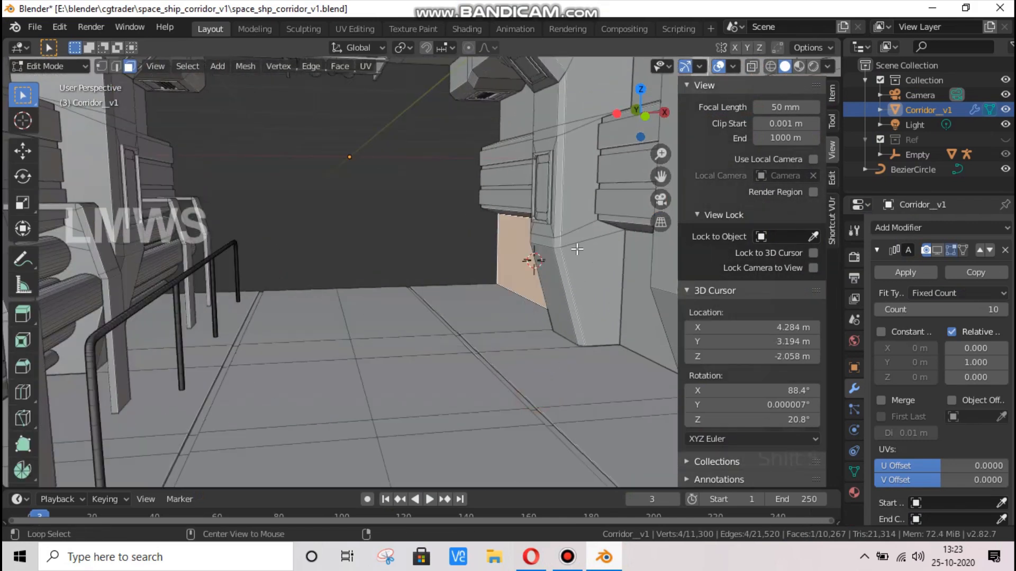
Add a cube at the 3D cursor on the lower wall panel and scale it down to a small block
{"action": "key", "text": "alt+a"}
{"action": "key", "text": "shift+a"}
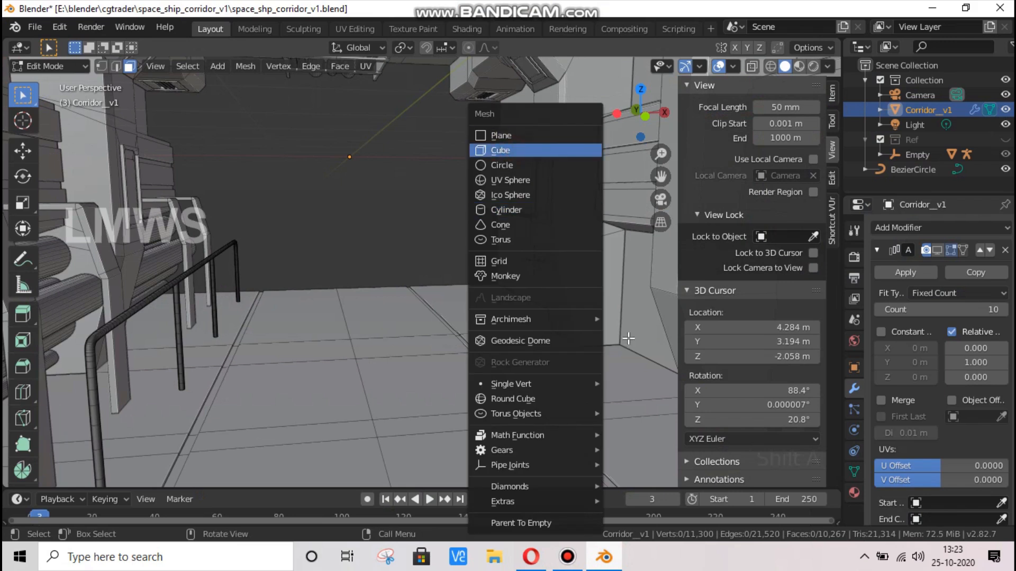
{"action": "key", "text": "Return"}
{"action": "key", "text": "s"}
{"action": "left_click", "coordinate": [556, 258]}
Flatten the small cube along Z to about 0.21 of its height
{"action": "scroll", "coordinate": [556, 258], "scroll_direction": "up", "scroll_amount": 4}
{"action": "left_click_drag", "start_coordinate": [660, 176], "coordinate": [492, 207]}
{"action": "left_click_drag", "start_coordinate": [640, 113], "coordinate": [762, 115]}
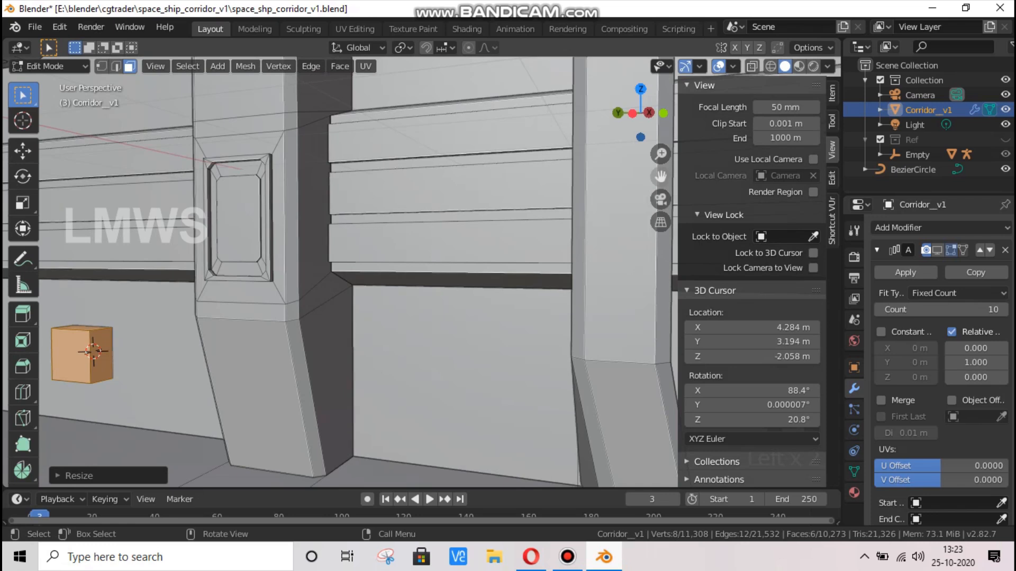
{"action": "middle_click_drag", "start_coordinate": [476, 318], "coordinate": [405, 396]}
{"action": "key", "text": "s"}
{"action": "key", "text": "z"}
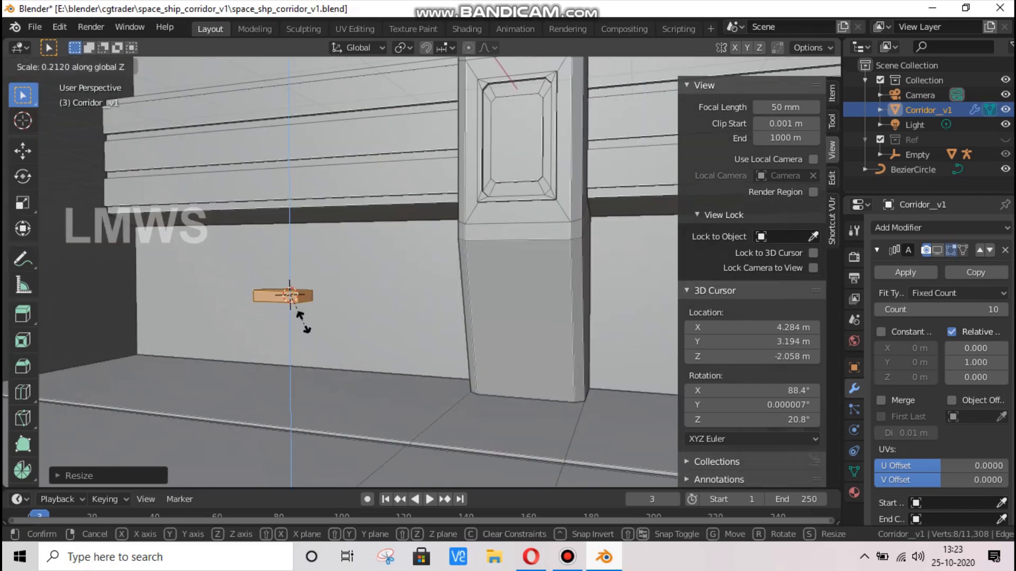
{"action": "left_click", "coordinate": [302, 324]}
{"action": "key", "text": "Tab"}
Scale the flattened box along the horizontal axes into a slim bar running along the wall
{"action": "middle_click_drag", "start_coordinate": [476, 296], "coordinate": [627, 304]}
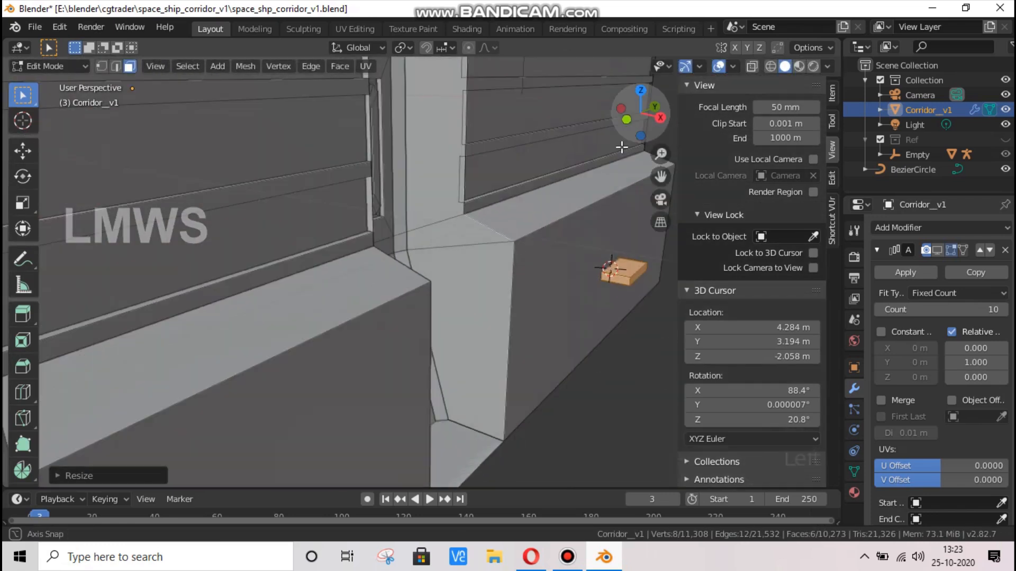
{"action": "scroll", "coordinate": [627, 303], "scroll_direction": "down", "scroll_amount": 2}
{"action": "key", "text": "s"}
{"action": "key", "text": "x"}
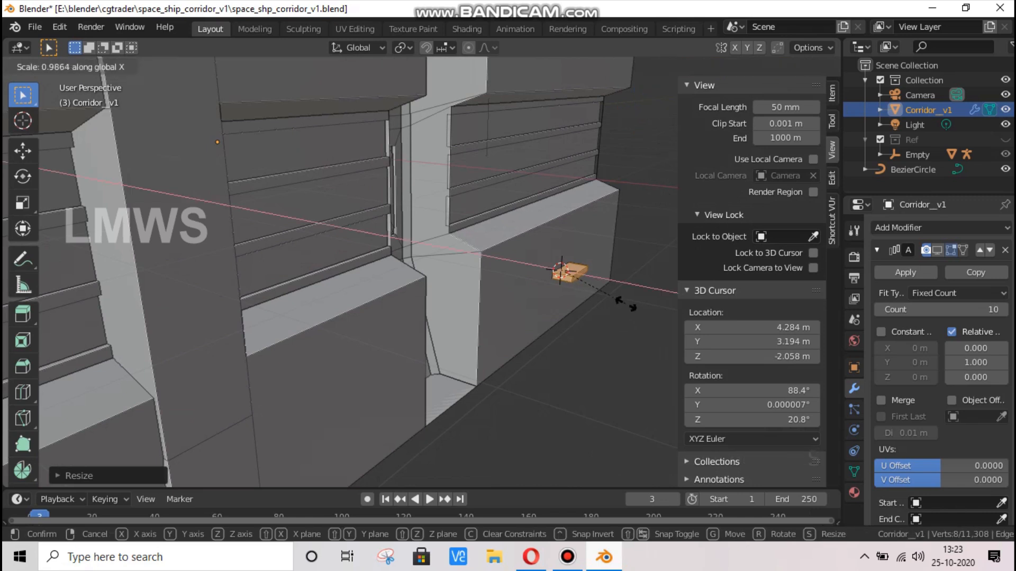
{"action": "key", "text": "y"}
{"action": "left_click", "coordinate": [606, 302]}
{"action": "left_click_drag", "start_coordinate": [641, 113], "coordinate": [608, 124]}
{"action": "scroll", "coordinate": [390, 290], "scroll_direction": "up", "scroll_amount": 4}
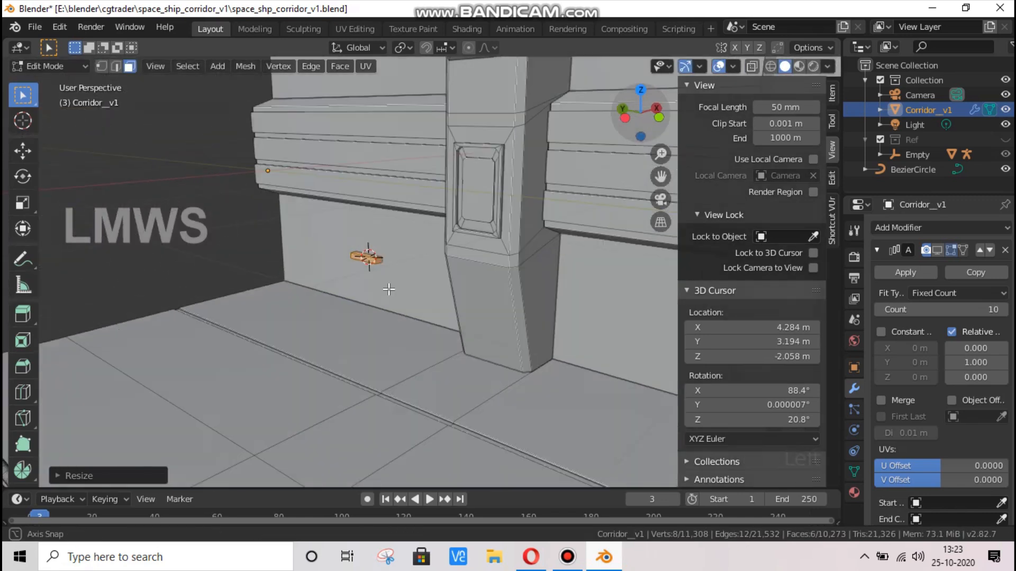
{"action": "key", "text": "s"}
{"action": "key", "text": "x"}
{"action": "left_click", "coordinate": [443, 325]}
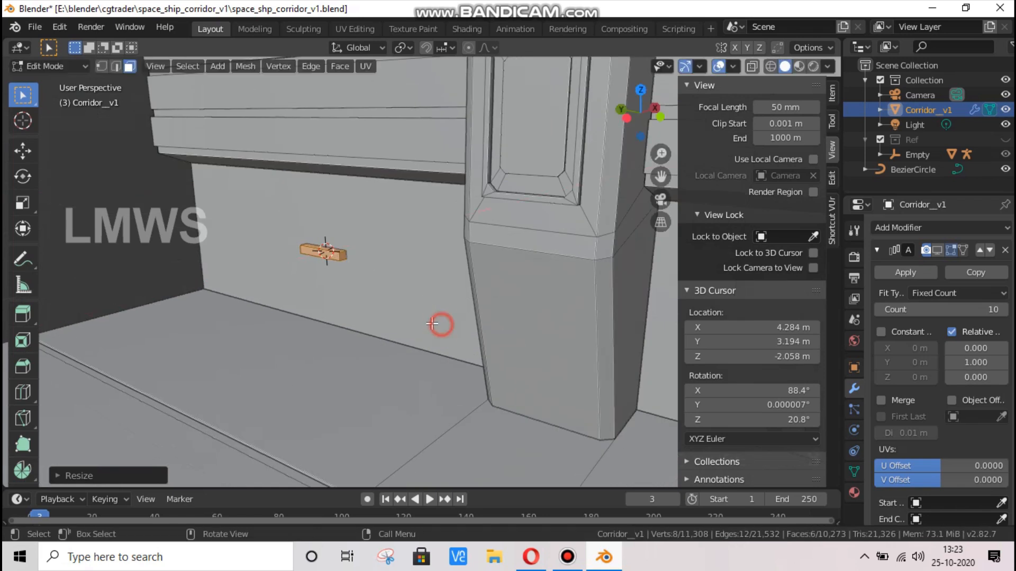
Lower the bar to the wall's floor edge and shift it about 0.49 m along Y
{"action": "key", "text": "g"}
{"action": "key", "text": "z"}
{"action": "left_click", "coordinate": [427, 388]}
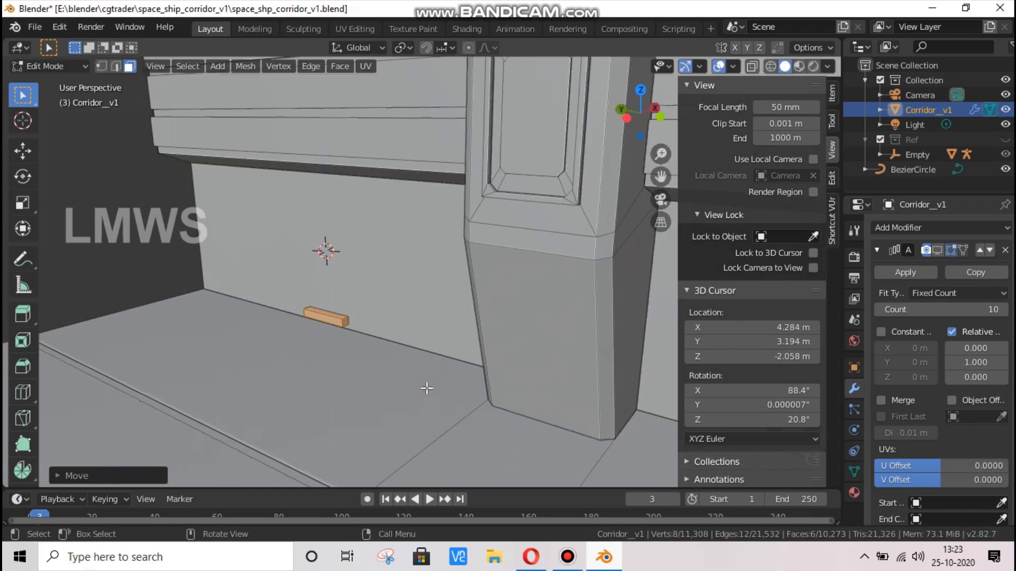
{"action": "key", "text": "g"}
{"action": "key", "text": "x"}
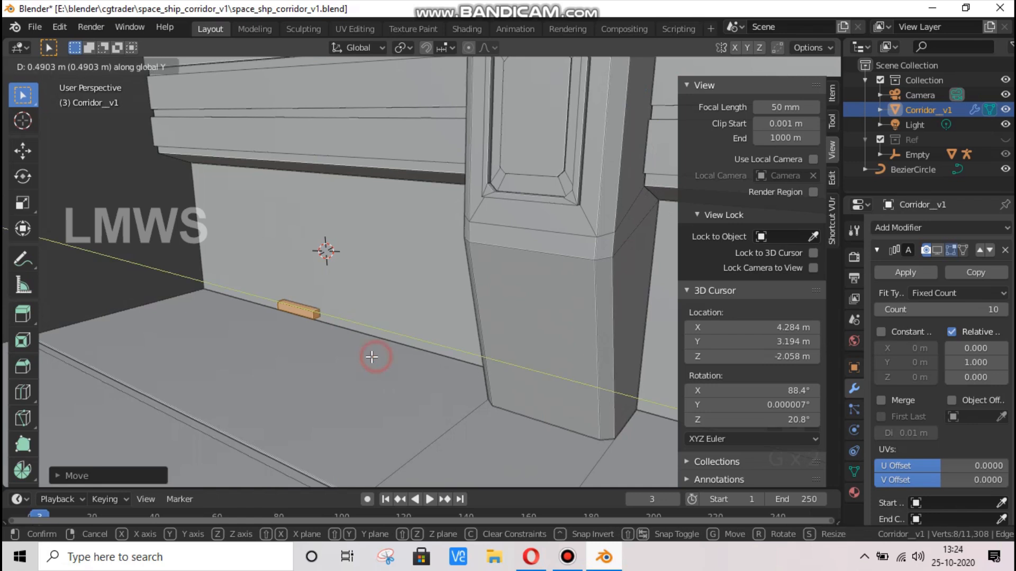
{"action": "left_click", "coordinate": [374, 356]}
Shorten the bar slightly and duplicate it about 2.52 m along negative Y, close to the pillar
{"action": "scroll", "coordinate": [391, 370], "scroll_direction": "up", "scroll_amount": 2}
{"action": "key", "text": "s"}
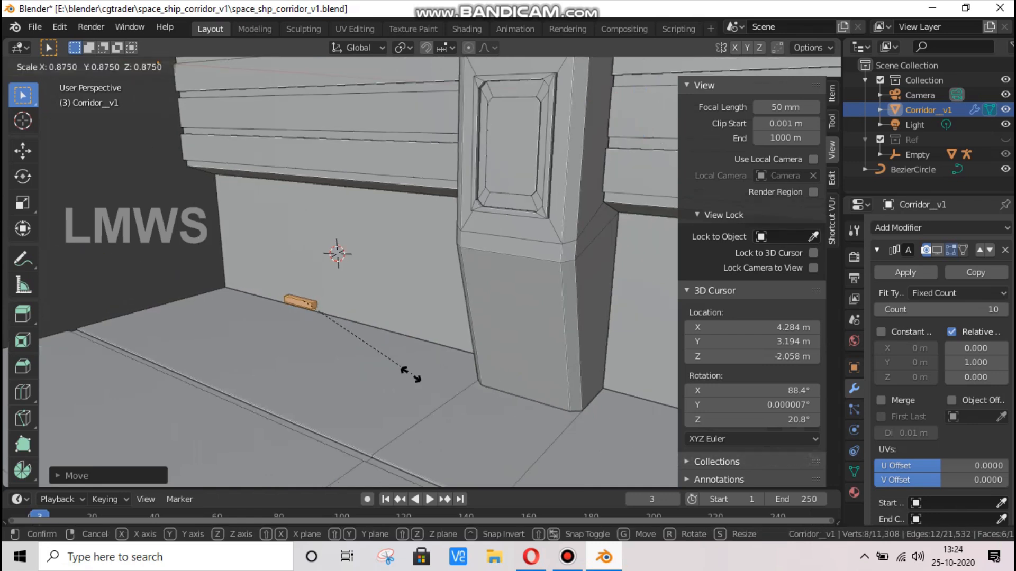
{"action": "key", "text": "x"}
{"action": "left_click", "coordinate": [384, 365]}
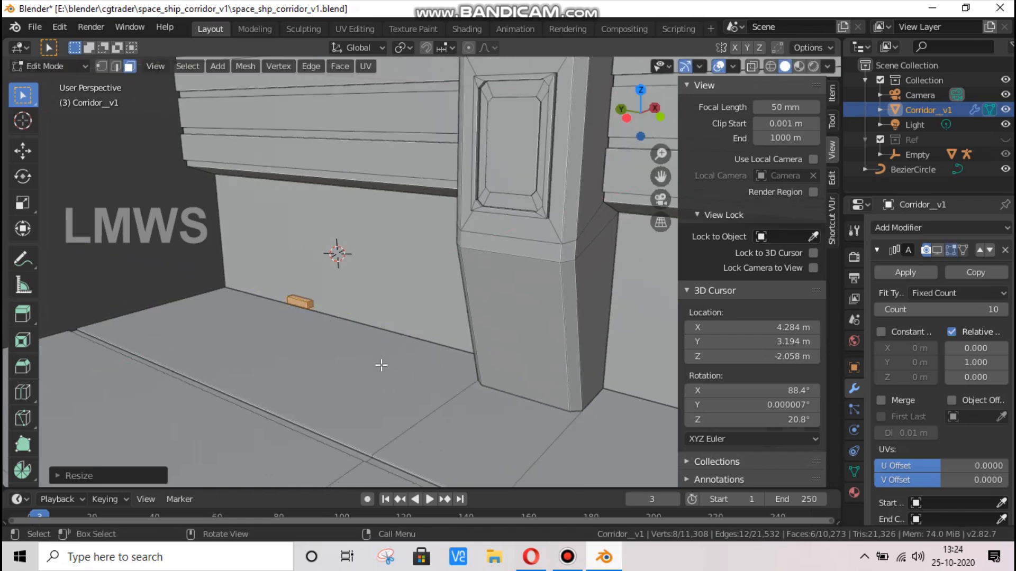
{"action": "key", "text": "shift+d"}
{"action": "key", "text": "x"}
{"action": "left_click", "coordinate": [524, 399]}
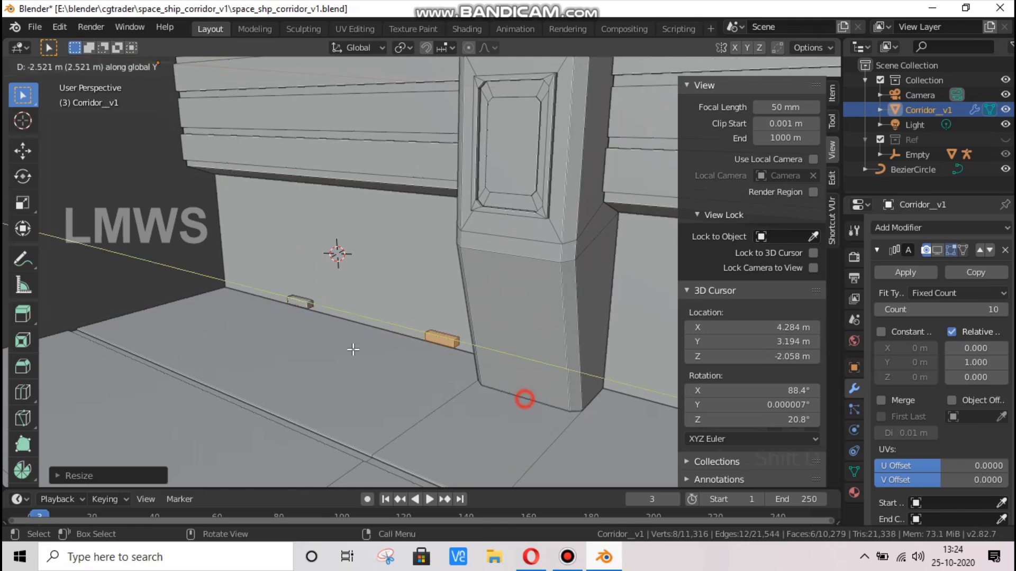
Select both floor-edge bars and duplicate them about 5.5 m along negative Y to the next wall panels
{"action": "key", "text": "l"}
{"action": "scroll", "coordinate": [417, 350], "scroll_direction": "down", "scroll_amount": 4}
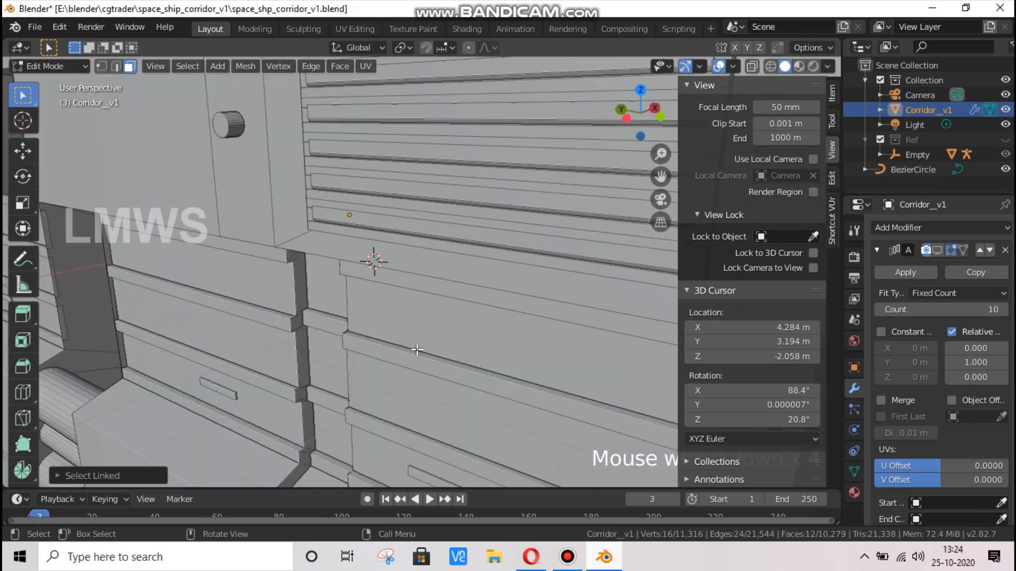
{"action": "left_click_drag", "start_coordinate": [658, 154], "coordinate": [658, 238]}
{"action": "mouse_move", "coordinate": [658, 124]}
{"action": "left_mouse_down"}
{"action": "mouse_move", "coordinate": [622, 122]}
{"action": "mouse_move", "coordinate": [638, 127]}
{"action": "left_mouse_up"}
{"action": "key", "text": "shift+d"}
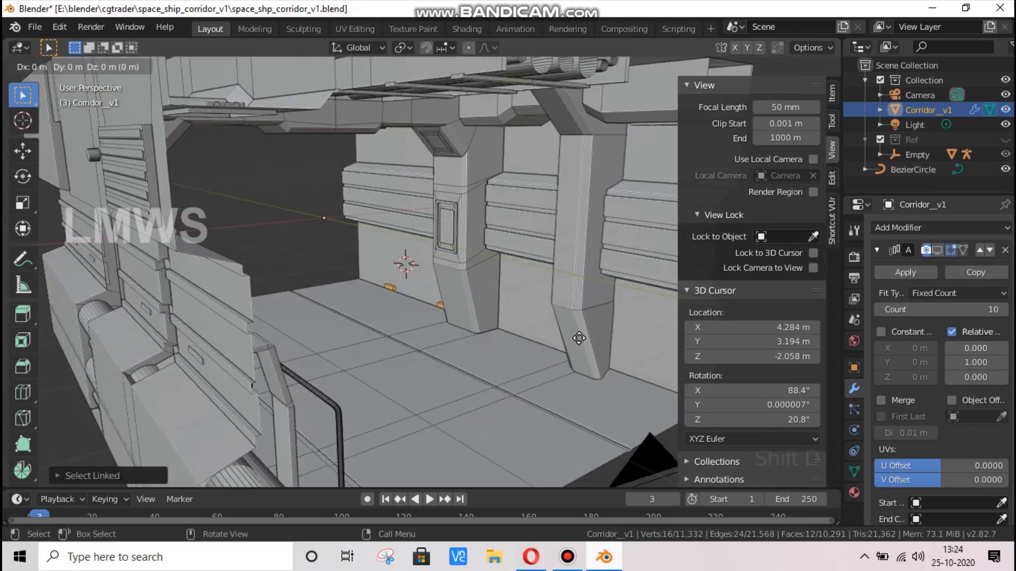
{"action": "key", "text": "y"}
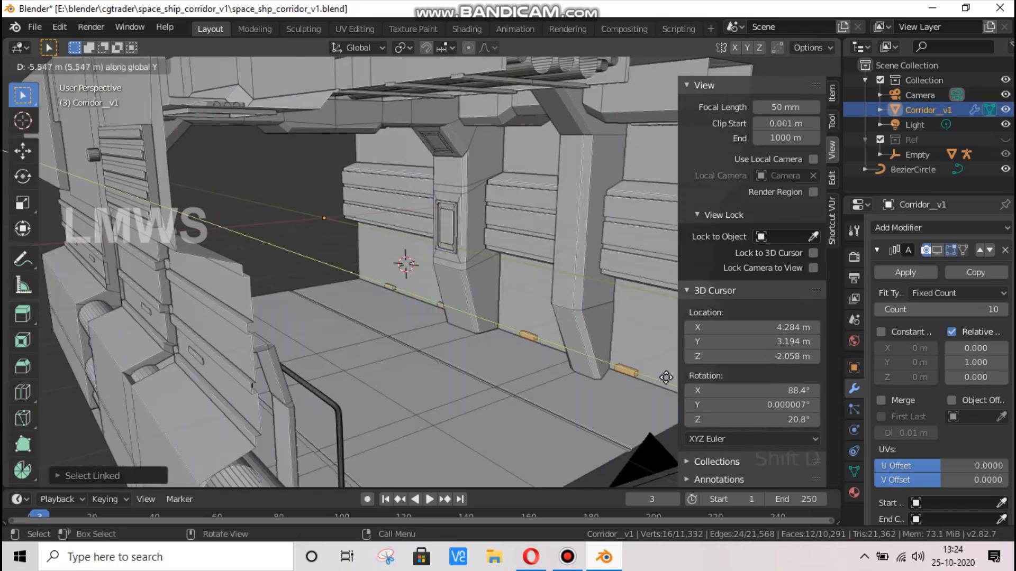
{"action": "left_click", "coordinate": [661, 377]}
Deselect the bars, return to Object Mode and save the corridor file
{"action": "scroll", "coordinate": [659, 375], "scroll_direction": "down", "scroll_amount": 4}
{"action": "key", "text": "alt+a"}
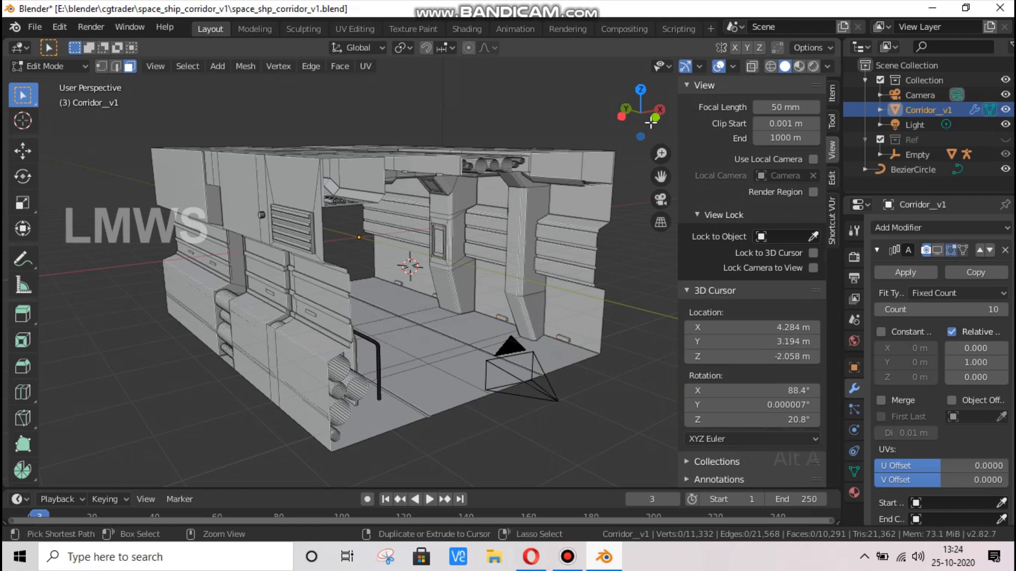
{"action": "key", "text": "ctrl+s"}
{"action": "left_click_drag", "start_coordinate": [641, 112], "coordinate": [526, 181]}
{"action": "key", "text": "Tab"}
{"action": "key", "text": "ctrl+s"}
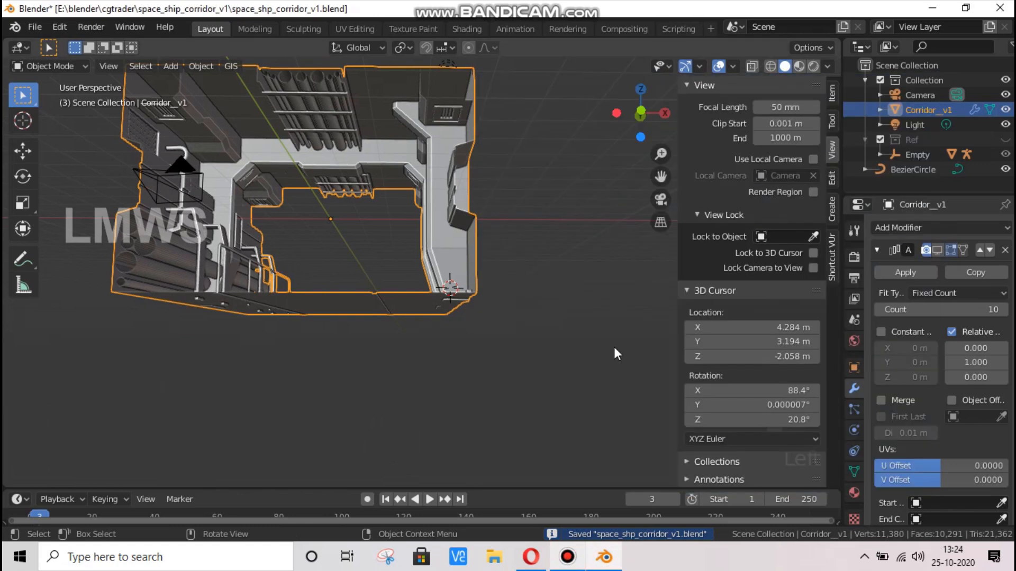
Show the repeated corridor through the camera, lock the camera to the view to aim it straight down the corridor, save and unlock it
{"action": "left_click", "coordinate": [613, 349]}
{"action": "key", "text": "KP_0"}
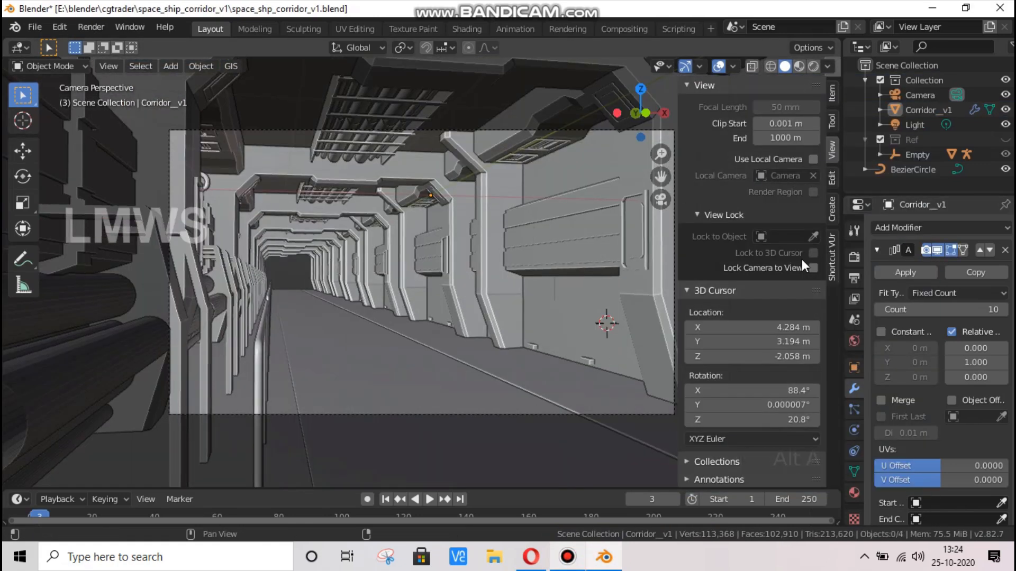
{"action": "left_click", "coordinate": [813, 268]}
{"action": "left_click_drag", "start_coordinate": [645, 114], "coordinate": [695, 114]}
{"action": "key", "text": "ctrl+s"}
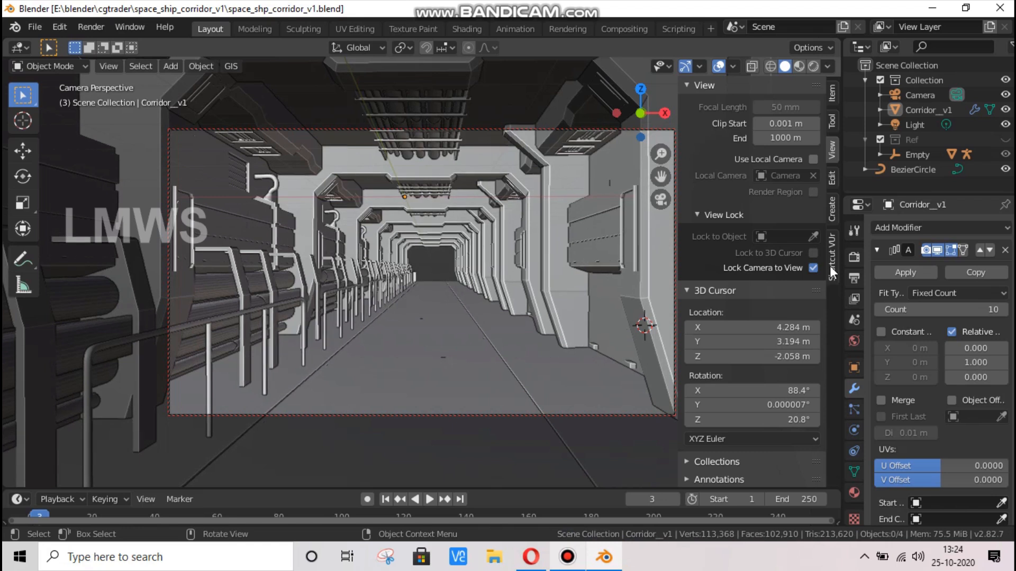
{"action": "left_click", "coordinate": [813, 268]}
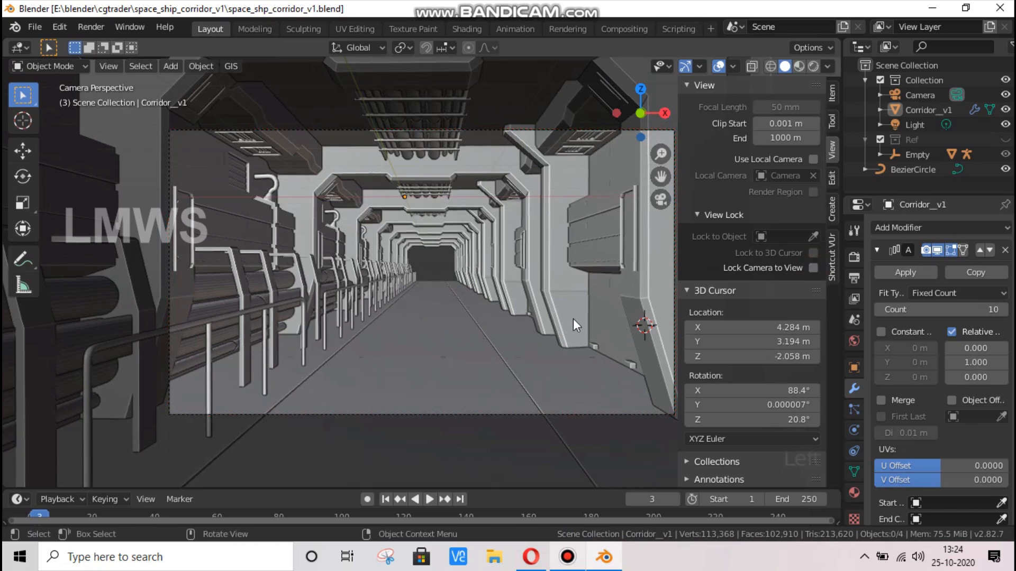